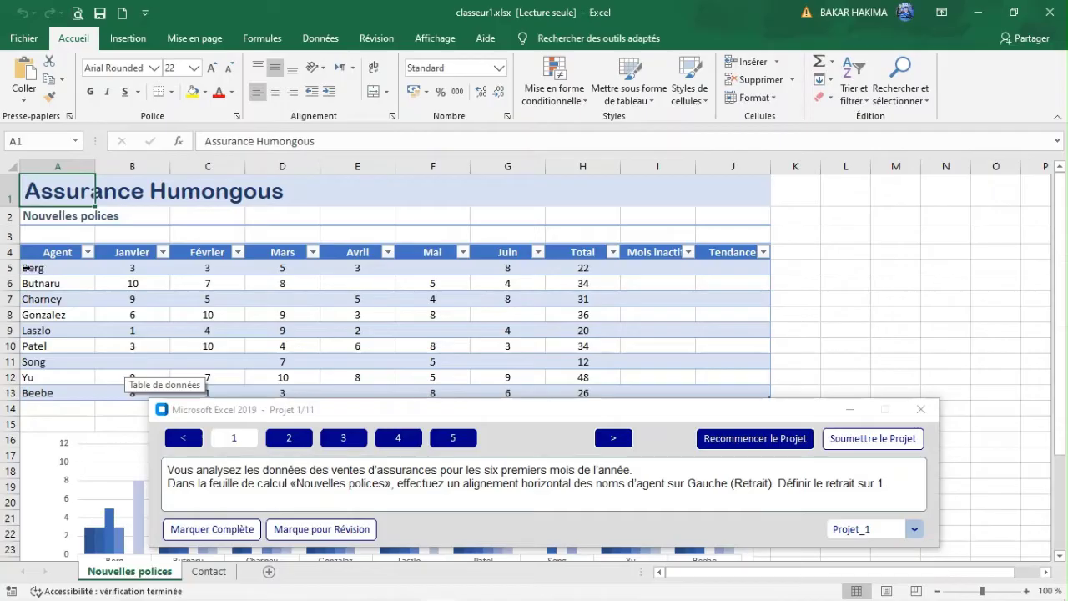
- Align the agent names in A5:A13 horizontally to Gauche (Retrait) with an indent of 1
drag(44, 268, 48, 388)
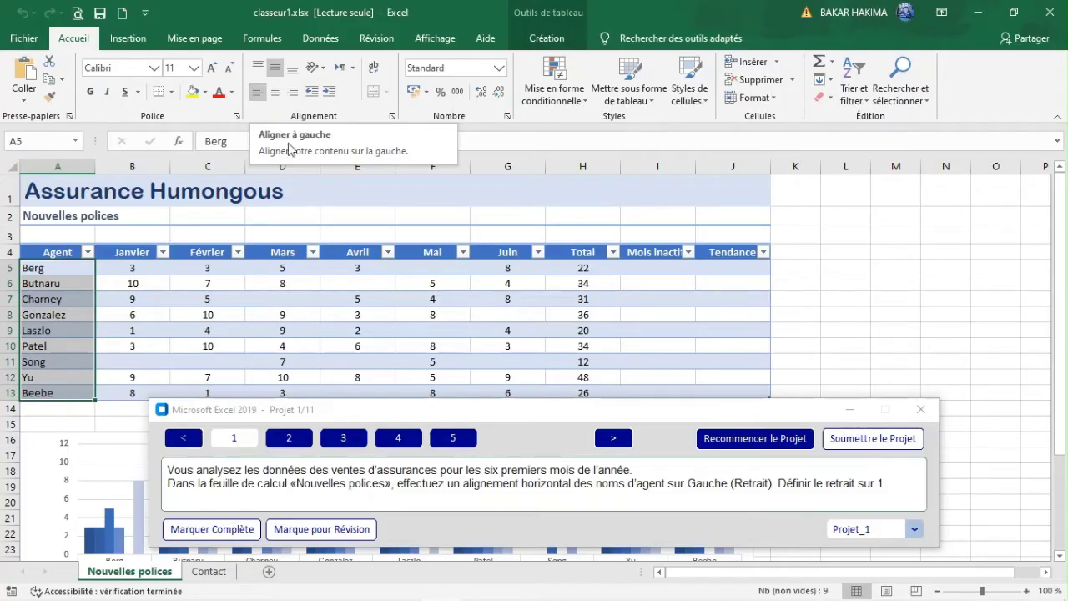
click(256, 93)
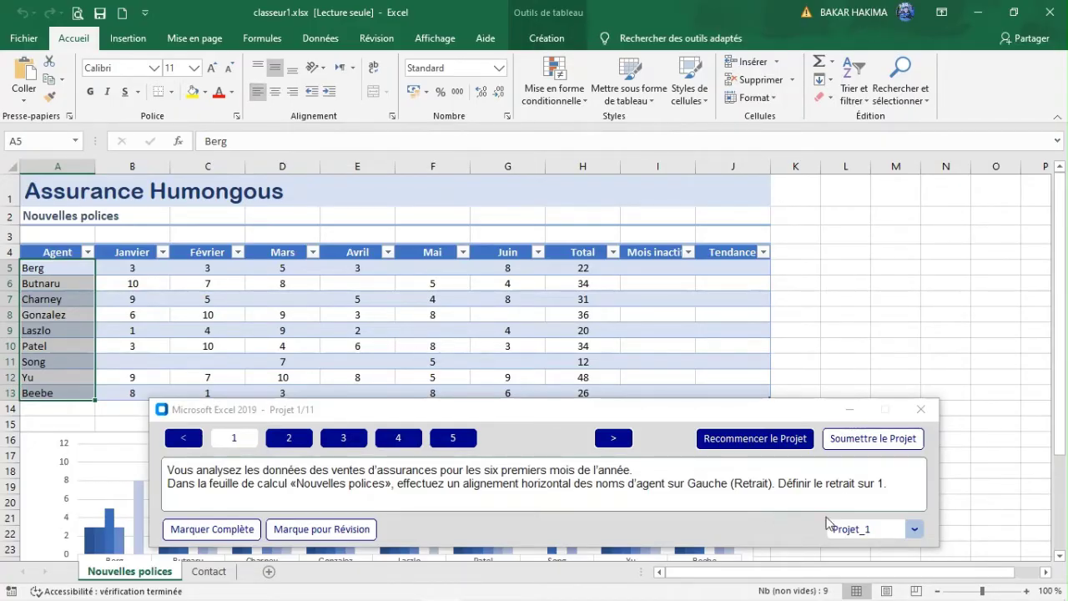
click(392, 117)
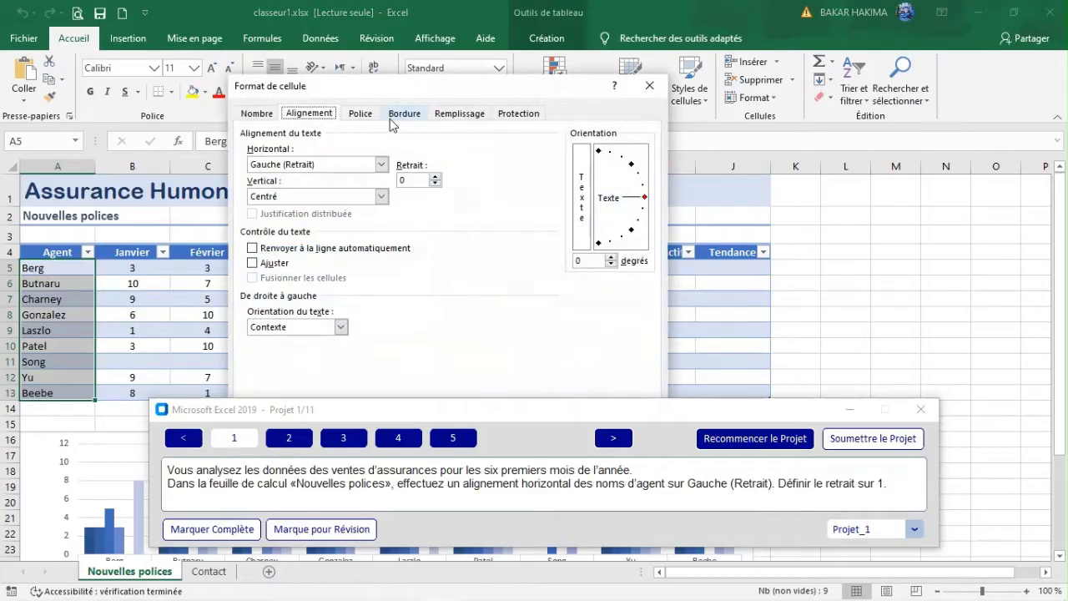
drag(379, 92, 374, 73)
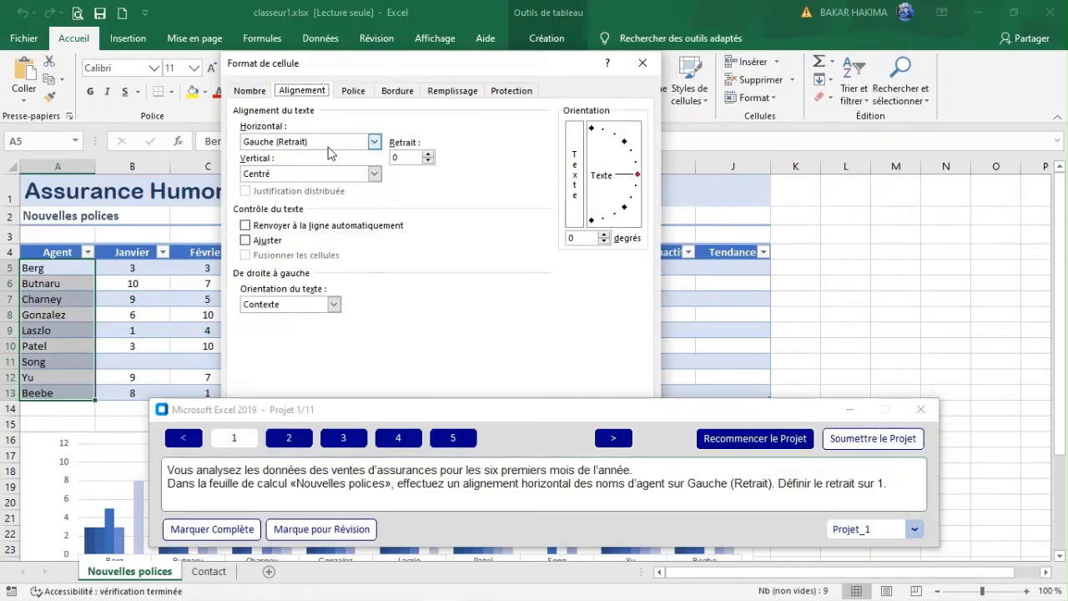
click(429, 154)
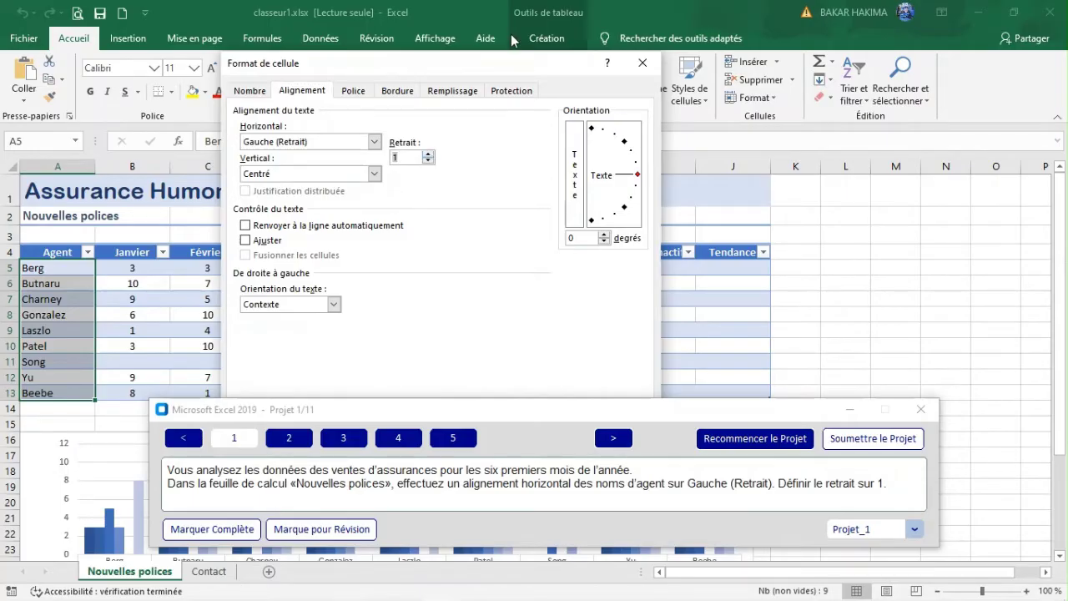
drag(492, 75, 524, 24)
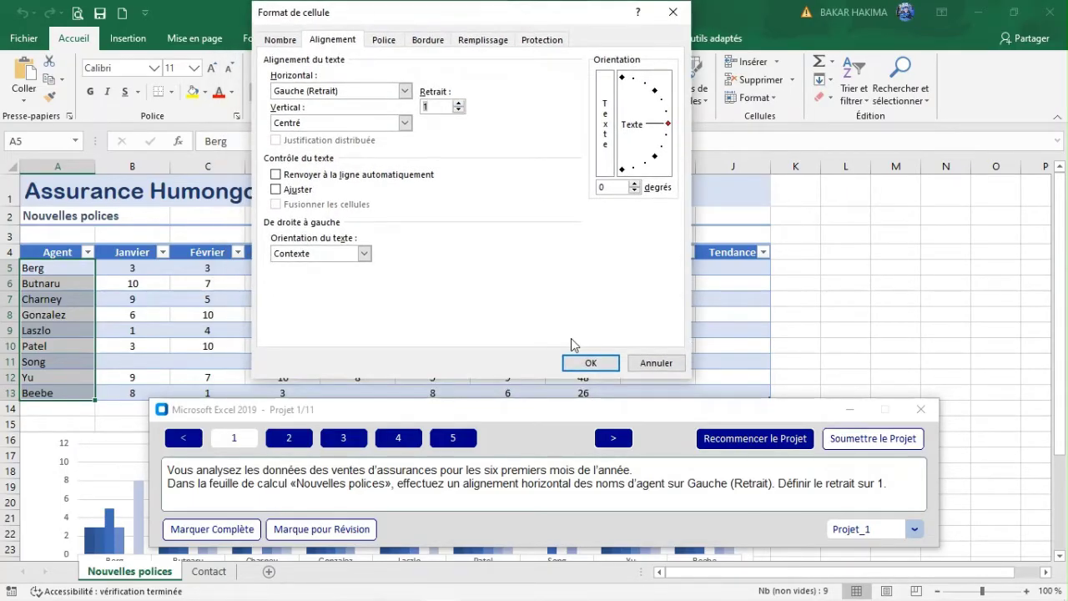
click(590, 364)
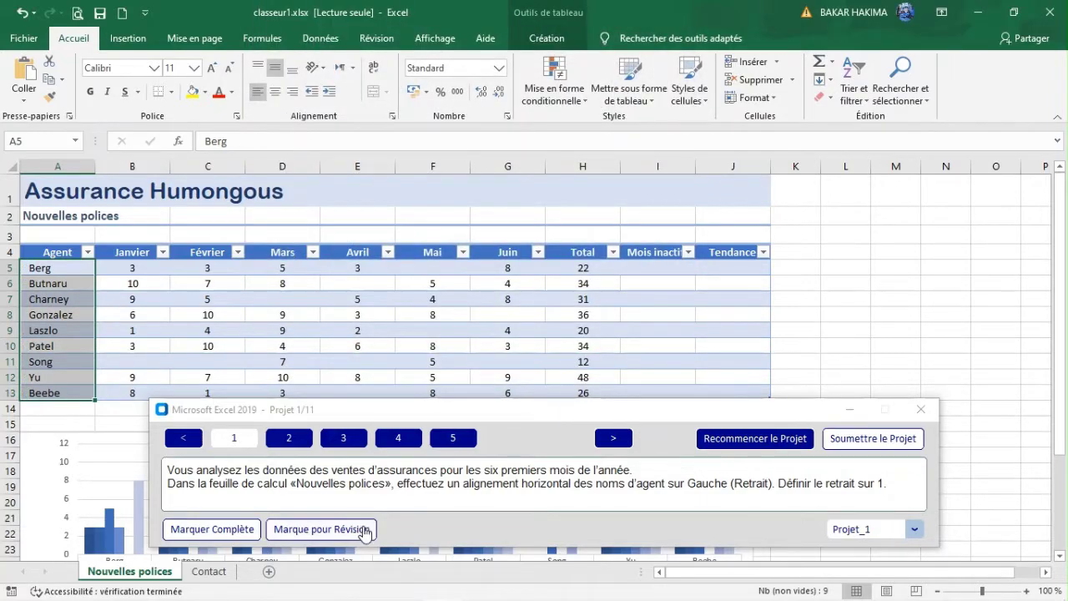
- Open task 2 and add a total row below the table by summing the Janvier column in B14
click(288, 445)
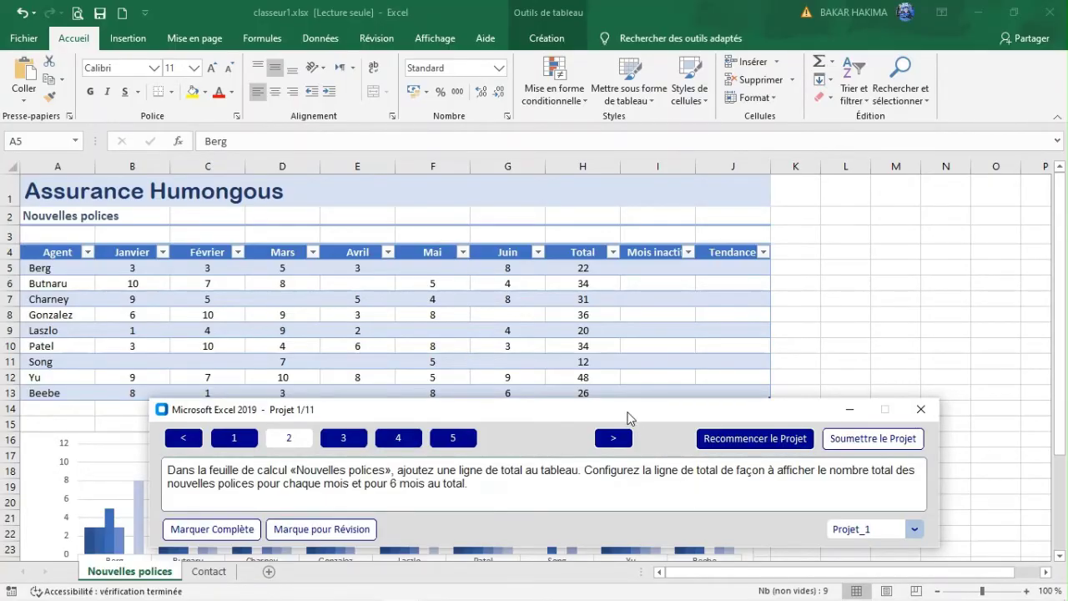
drag(628, 417, 647, 242)
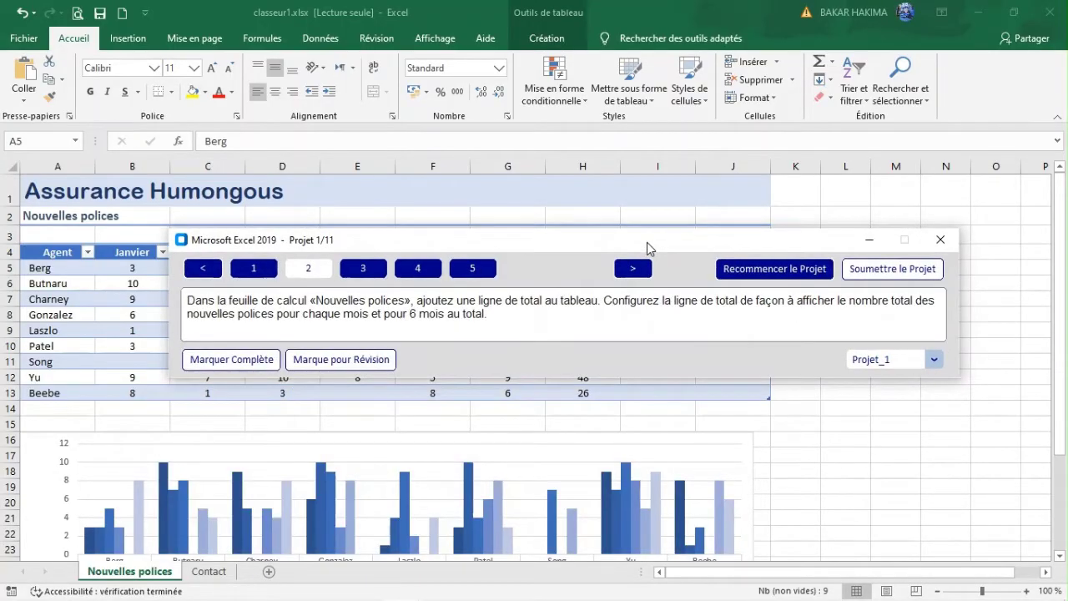
click(134, 410)
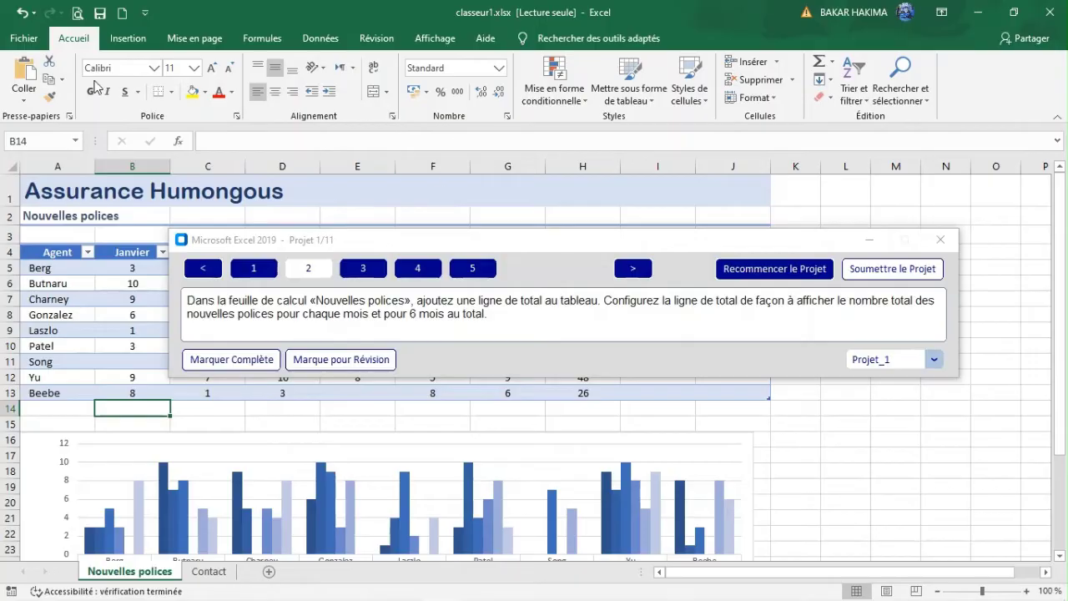
click(821, 63)
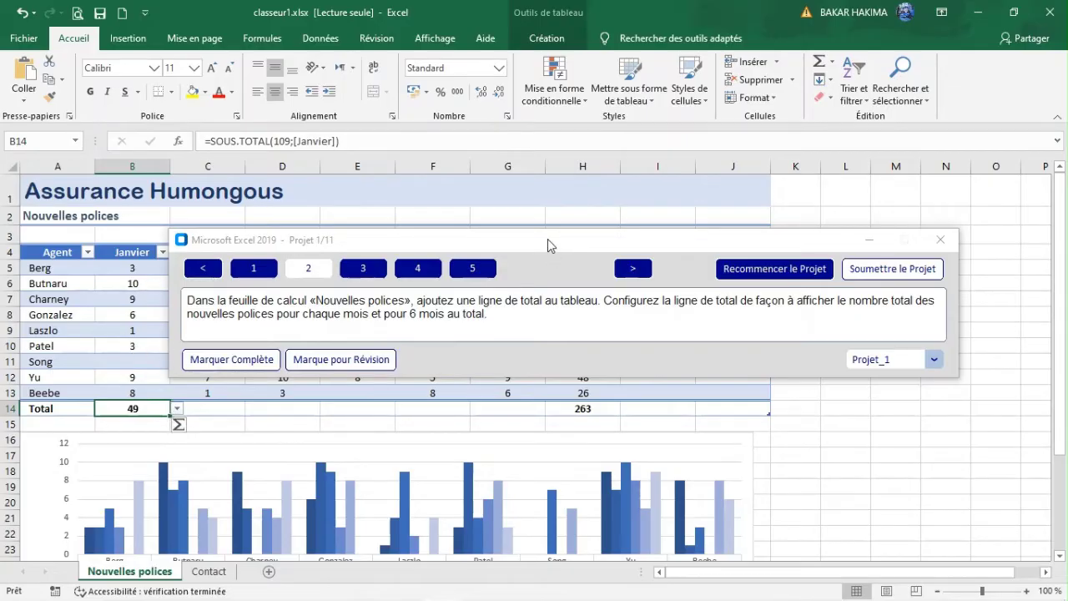
- Copy the Janvier total in B14 across the total row to the Février through Juin columns
drag(547, 243, 509, 458)
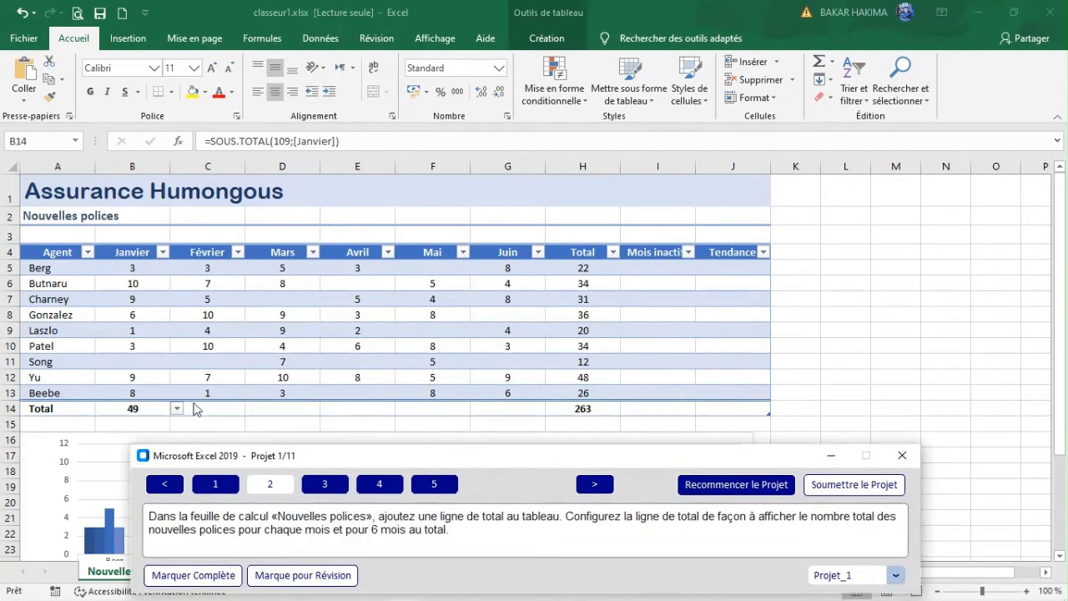
click(134, 412)
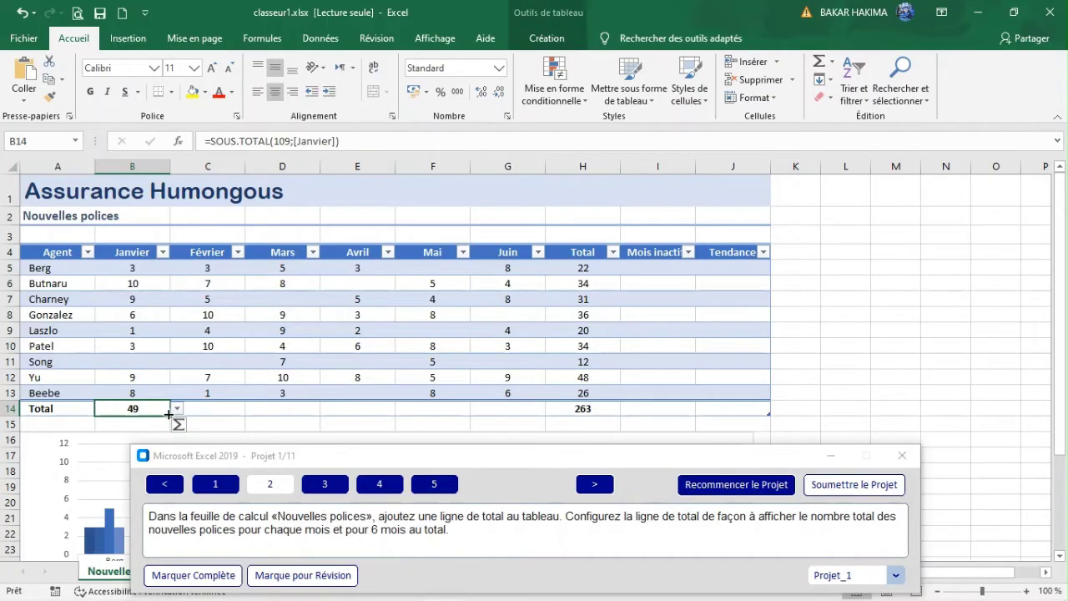
drag(168, 414, 525, 420)
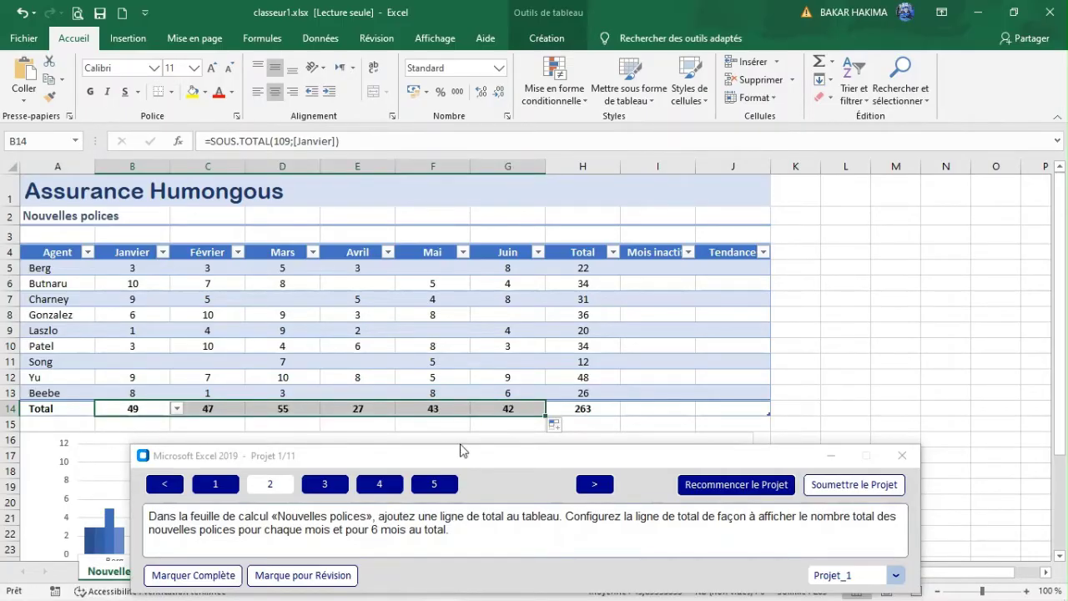
- Open task 3 of the project and place the instruction window below the table's total row
drag(588, 455, 531, 397)
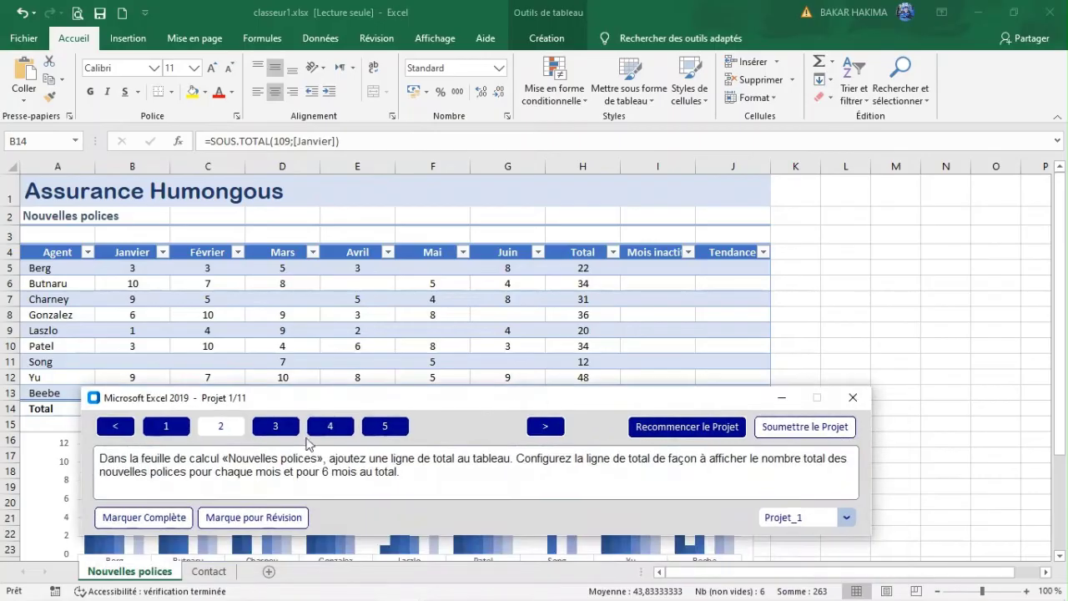
click(265, 430)
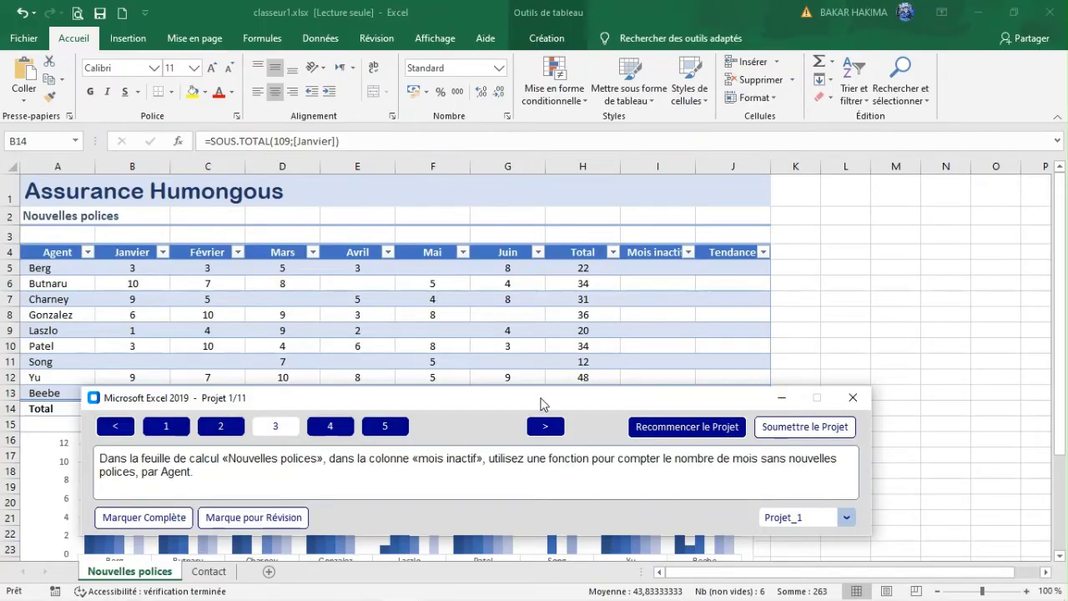
drag(541, 404, 568, 479)
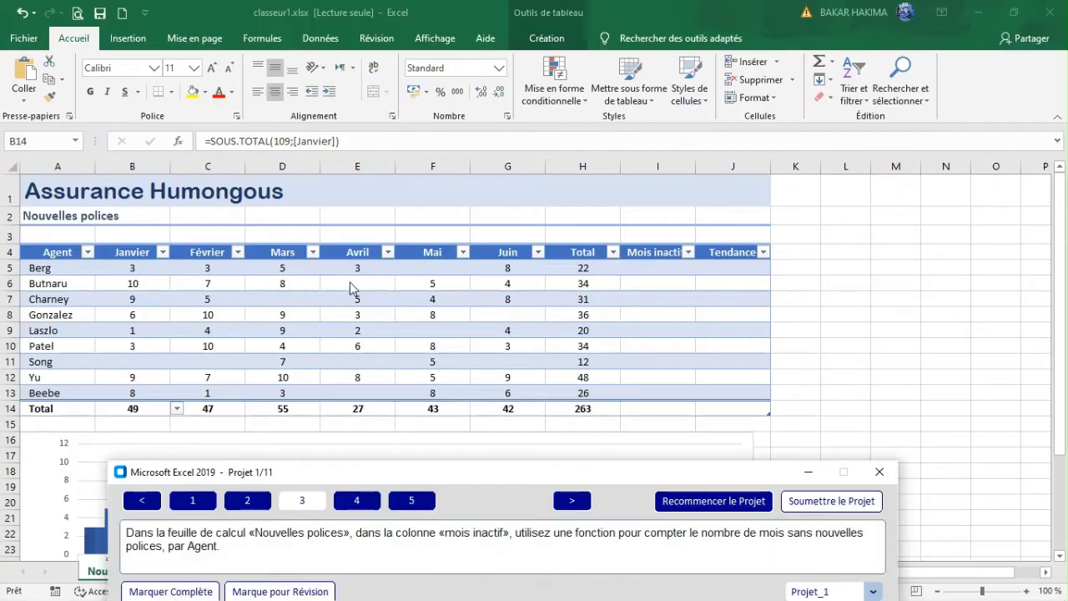
key(shift+Right)
key(shift+Right)
key(shift+Right)
key(shift+Right)
key(shift+Right)
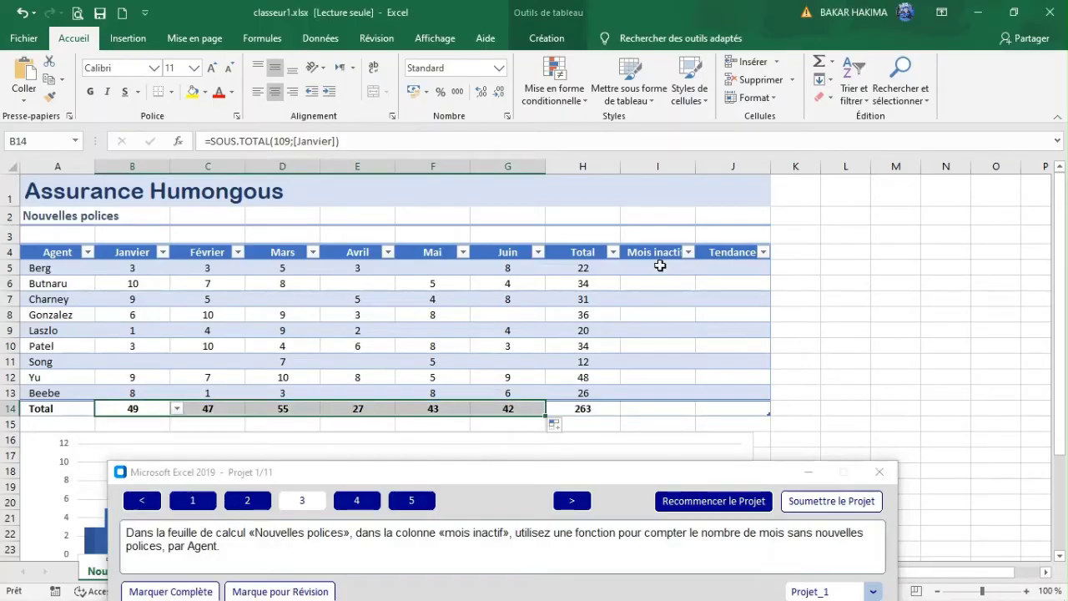
- Fill the Mois inactifs column from I5 with =NB.VIDE(Tableau1[@[Janvier]:[Juin]]) to count each agent's months without new policies
click(660, 265)
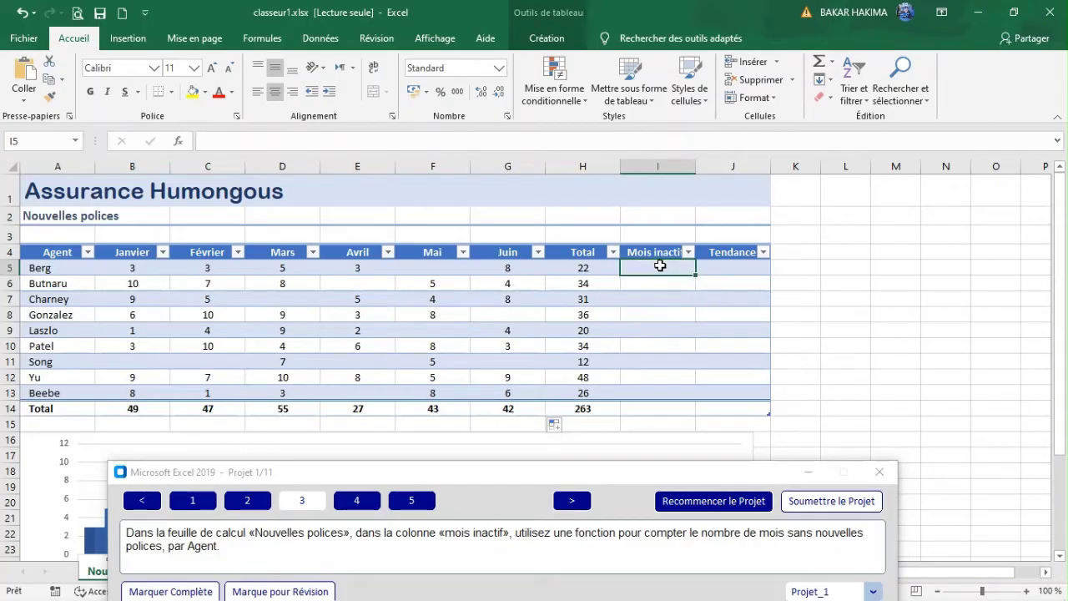
text(=)
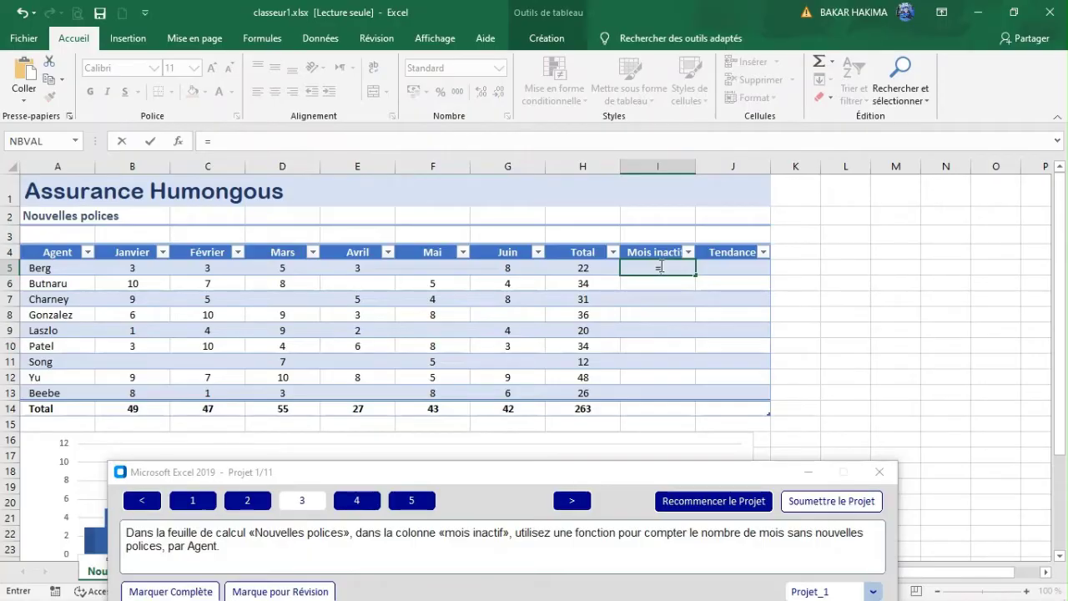
text(nb)
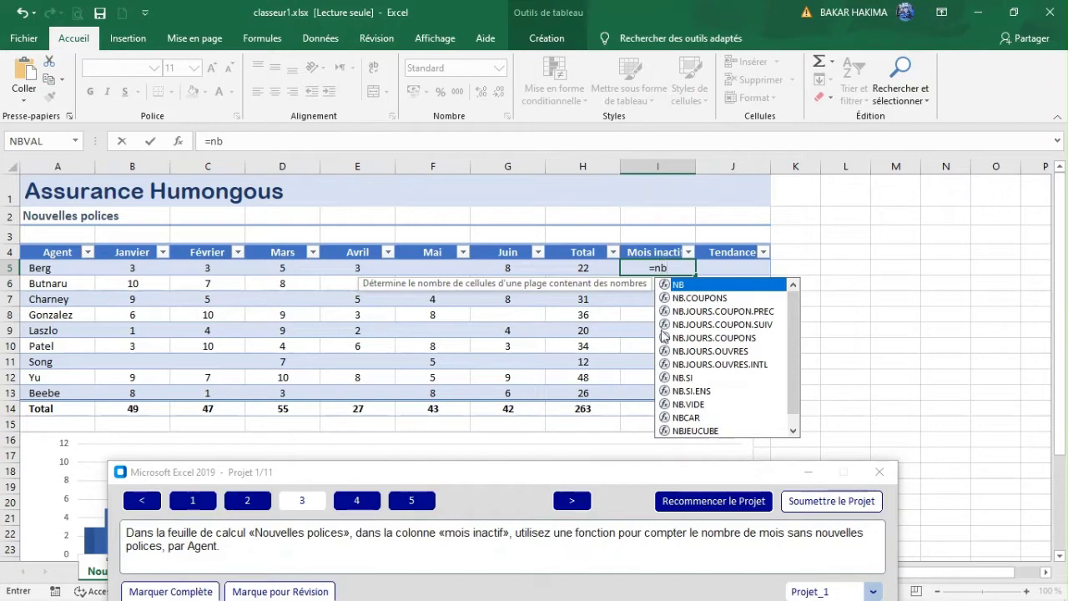
double_click(682, 404)
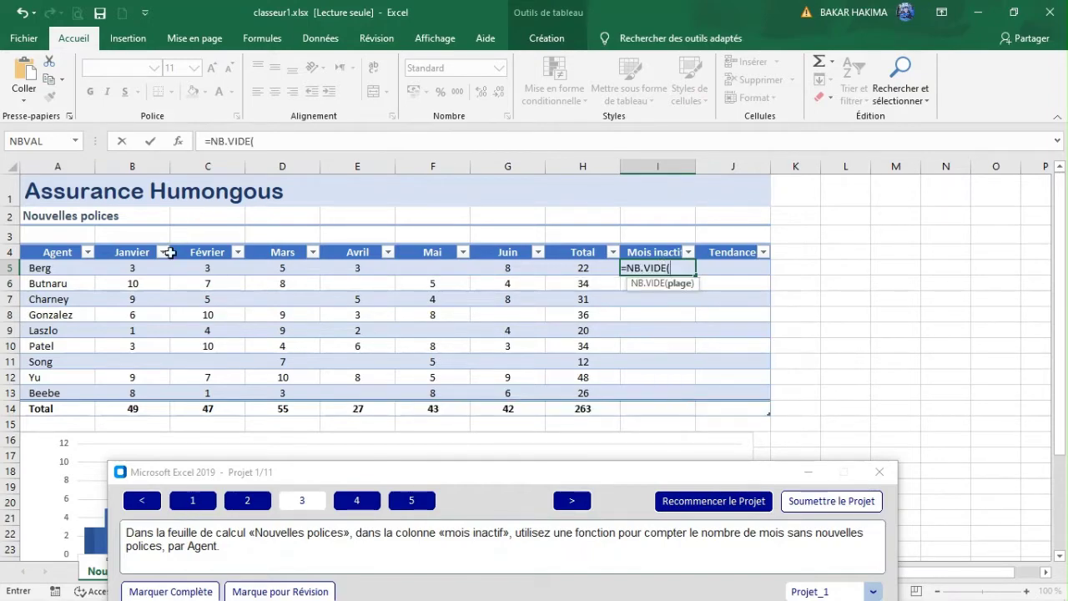
drag(121, 268, 531, 269)
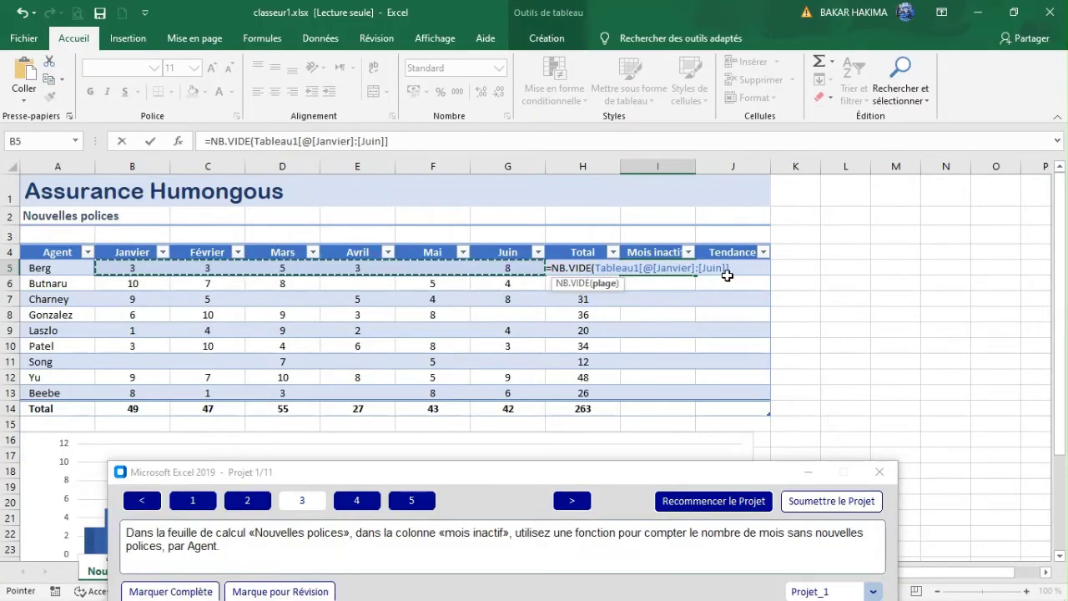
text())
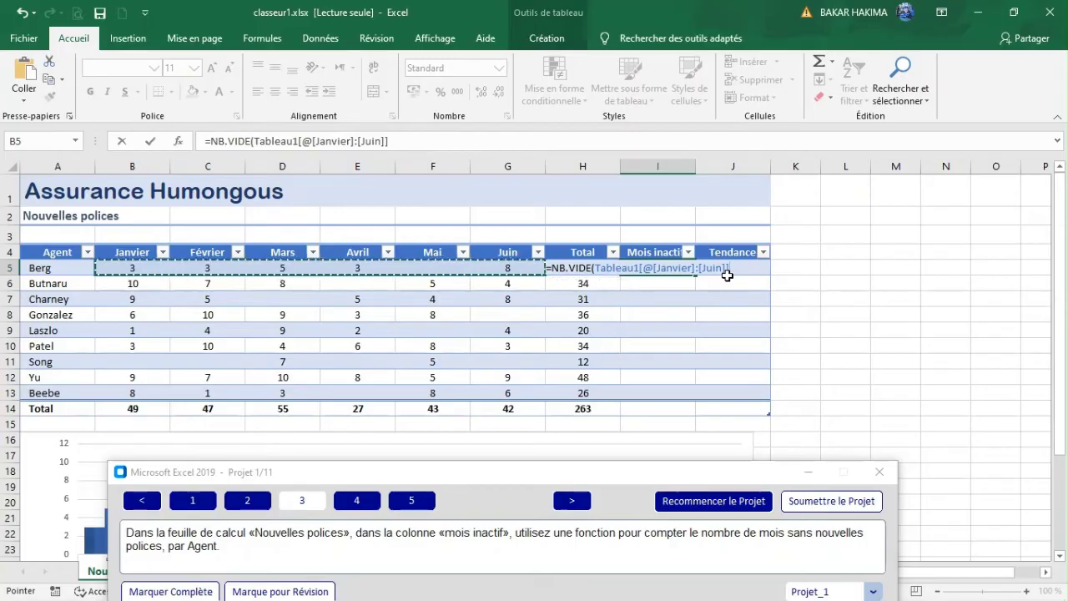
key(Return)
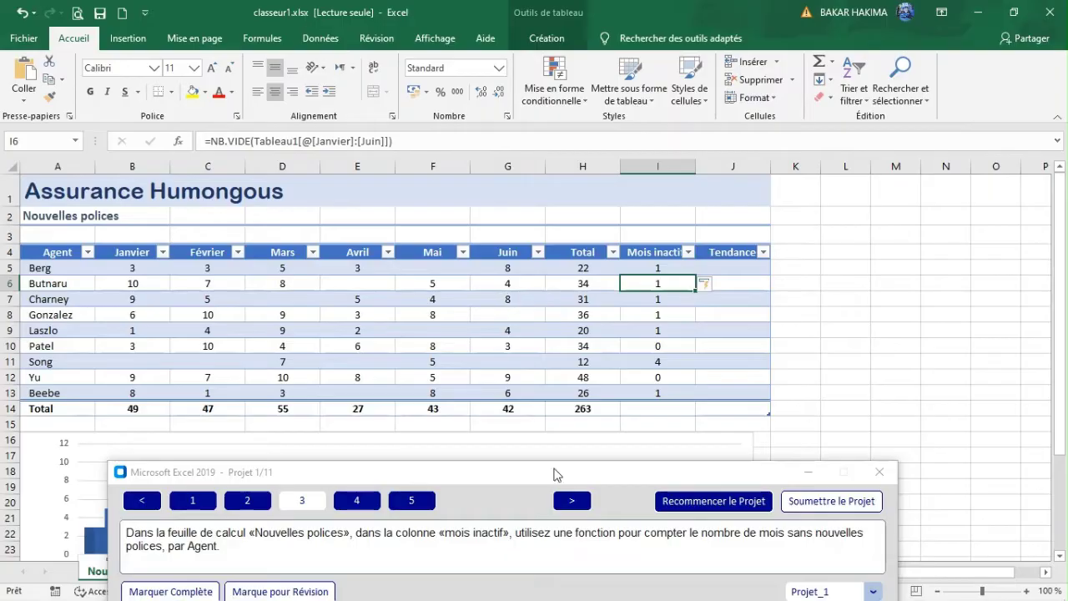
- Open task 4 and apply the quick layout Disposition 3 to the column chart below the table
click(355, 505)
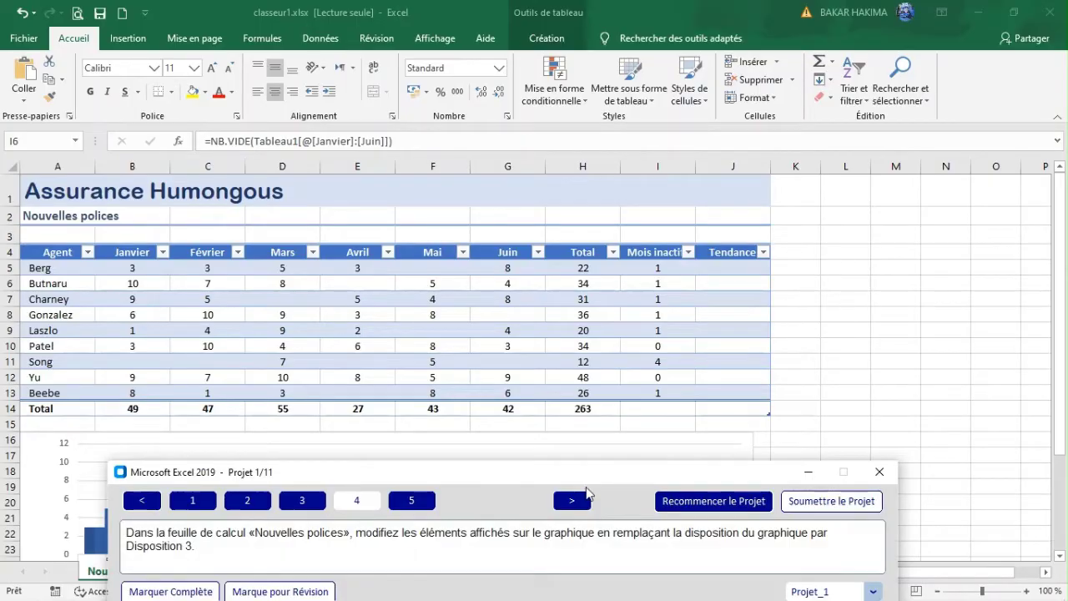
drag(586, 484, 576, 422)
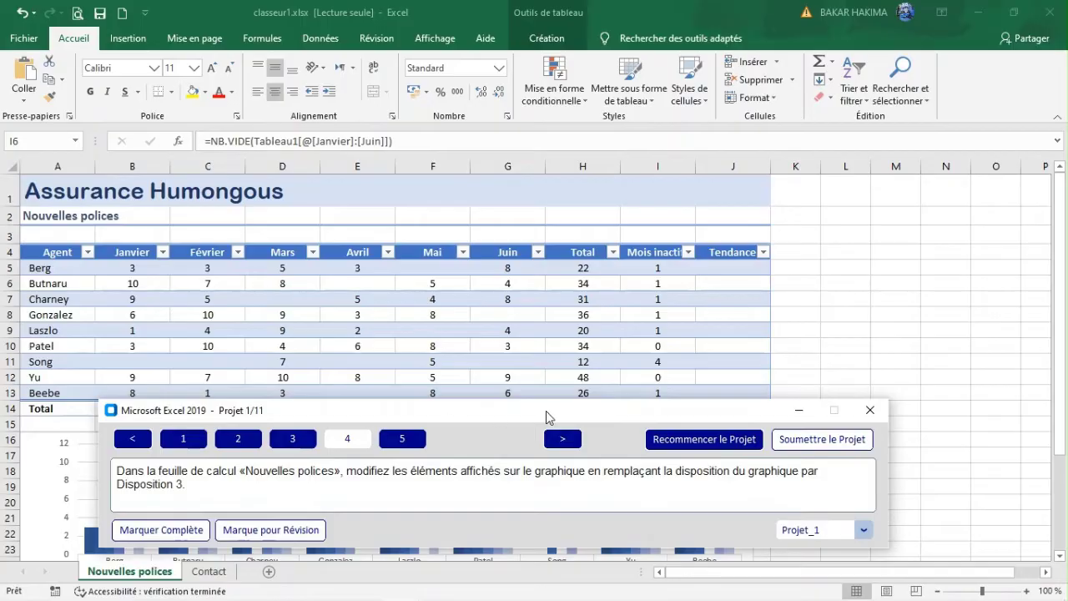
drag(546, 417, 619, 486)
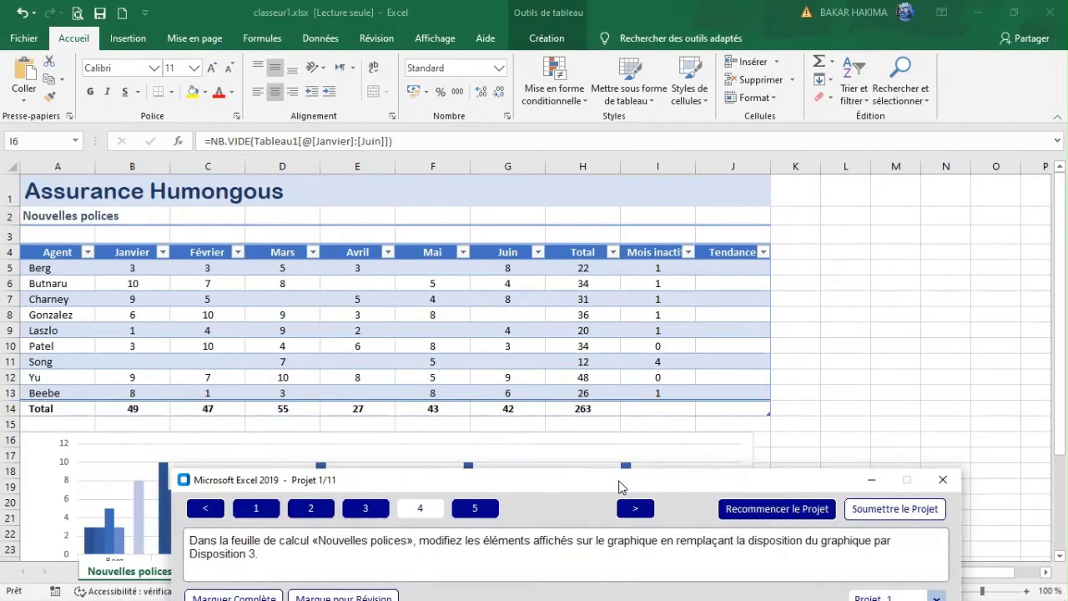
drag(1062, 361, 1059, 516)
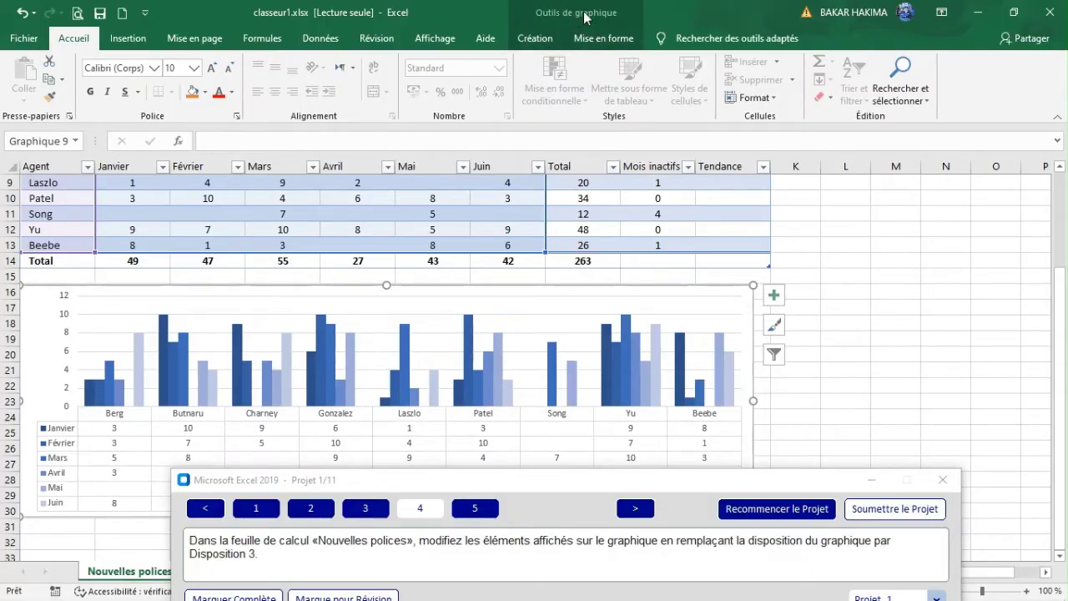
click(544, 38)
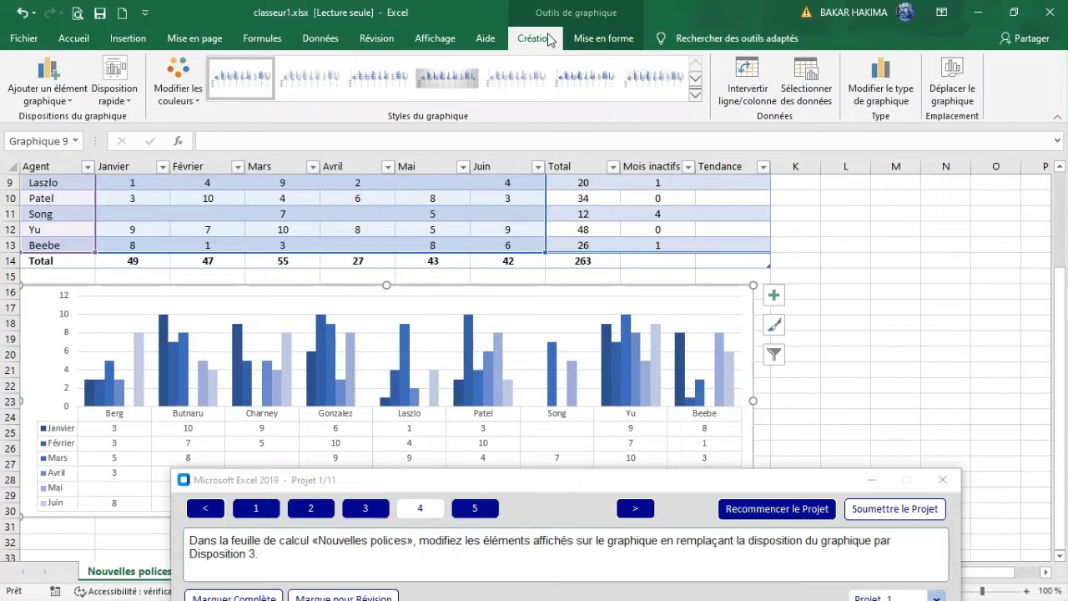
click(117, 98)
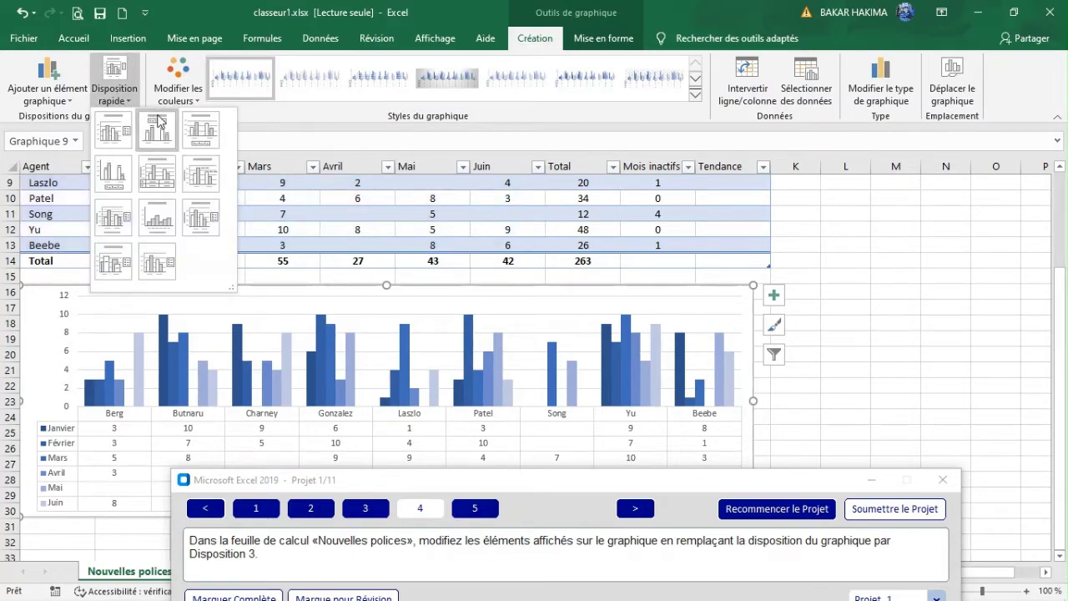
click(208, 124)
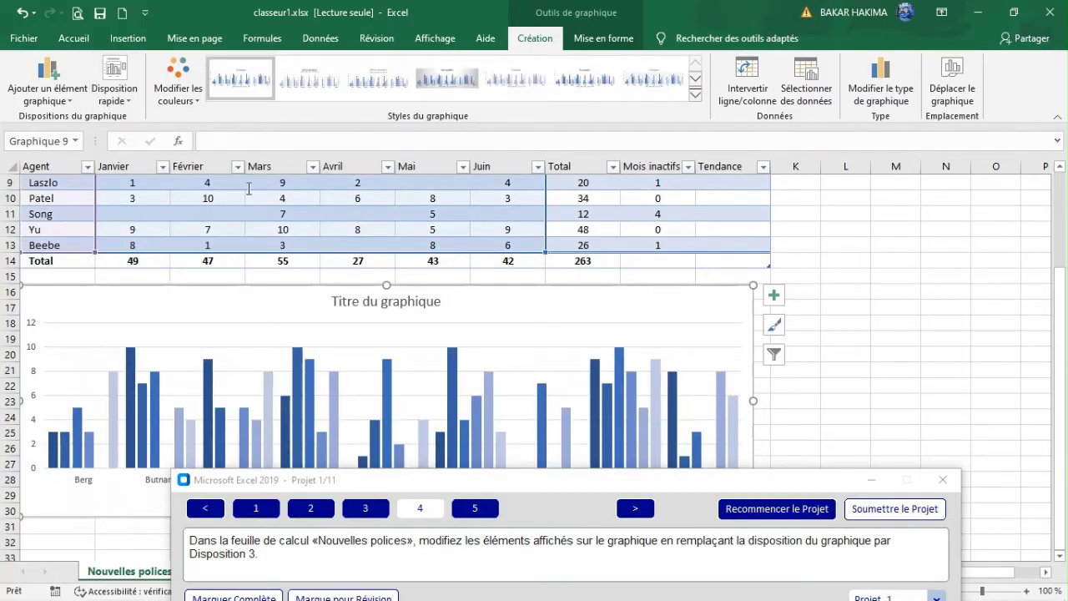
- Open task 5 and insert Conclusions et pertes sparklines in J5:J13 from the January to June data in B5:G13
click(475, 508)
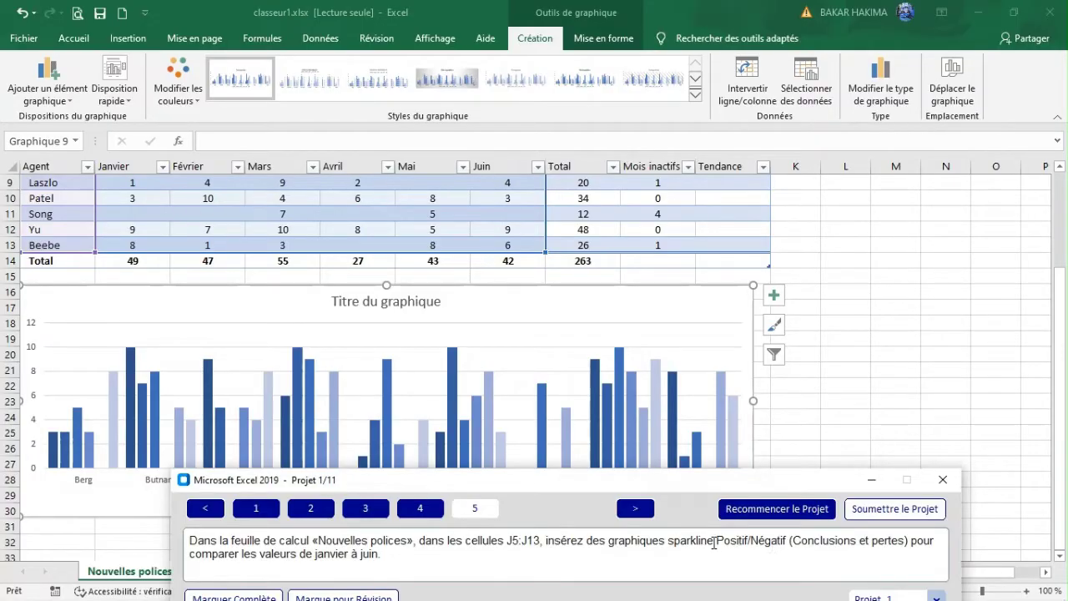
click(1062, 309)
drag(1062, 308, 1062, 214)
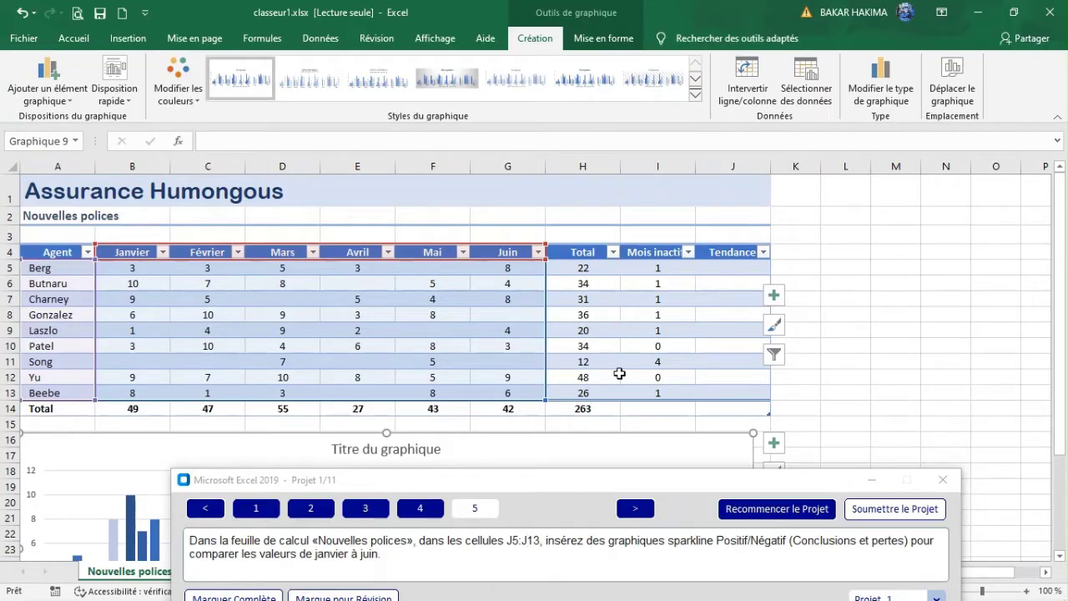
drag(747, 269, 740, 386)
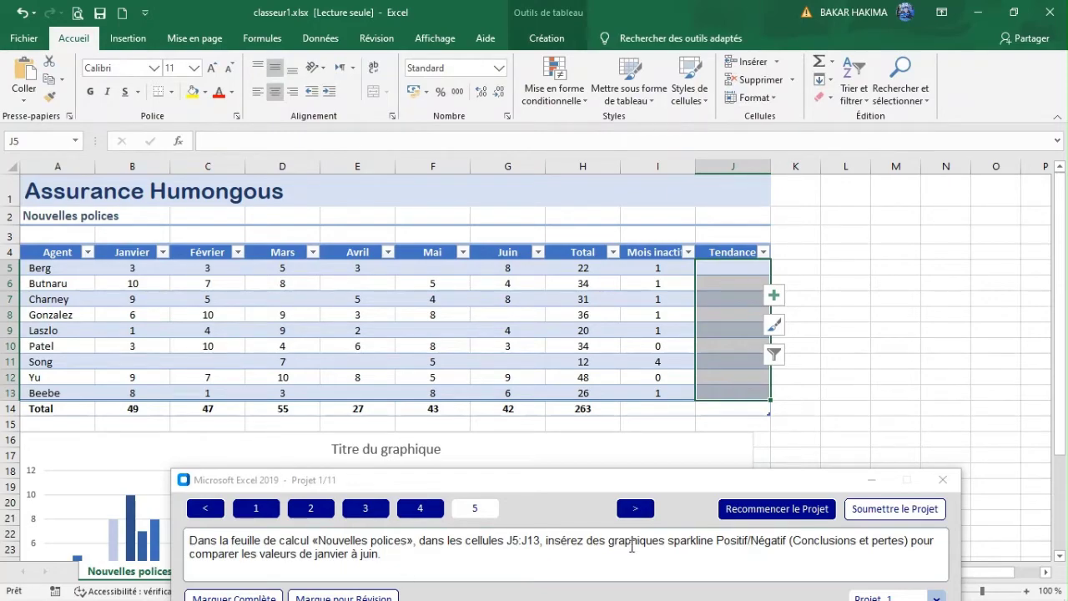
click(119, 48)
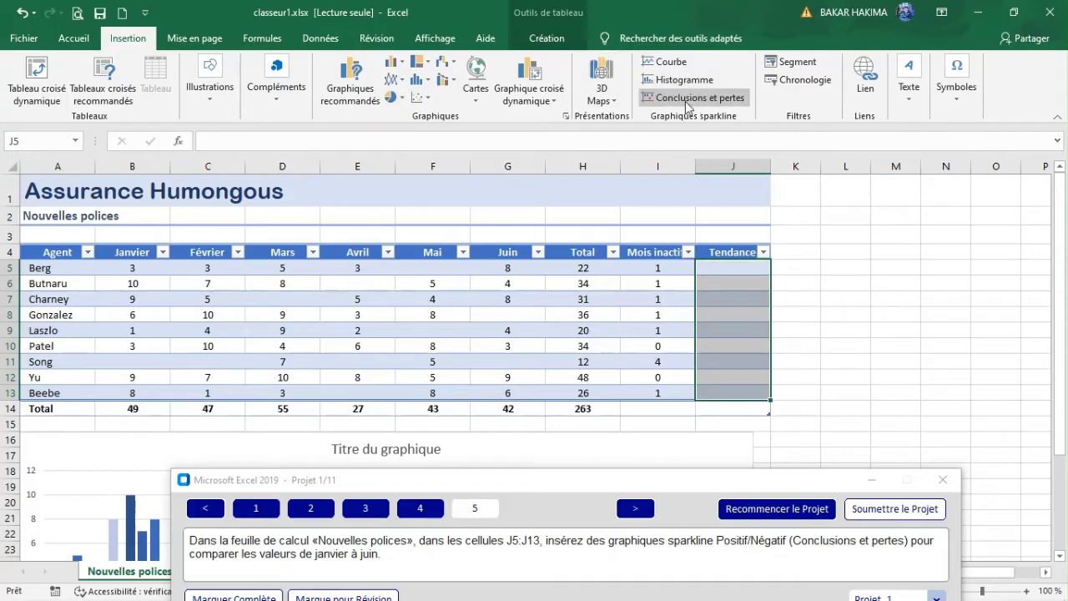
click(687, 100)
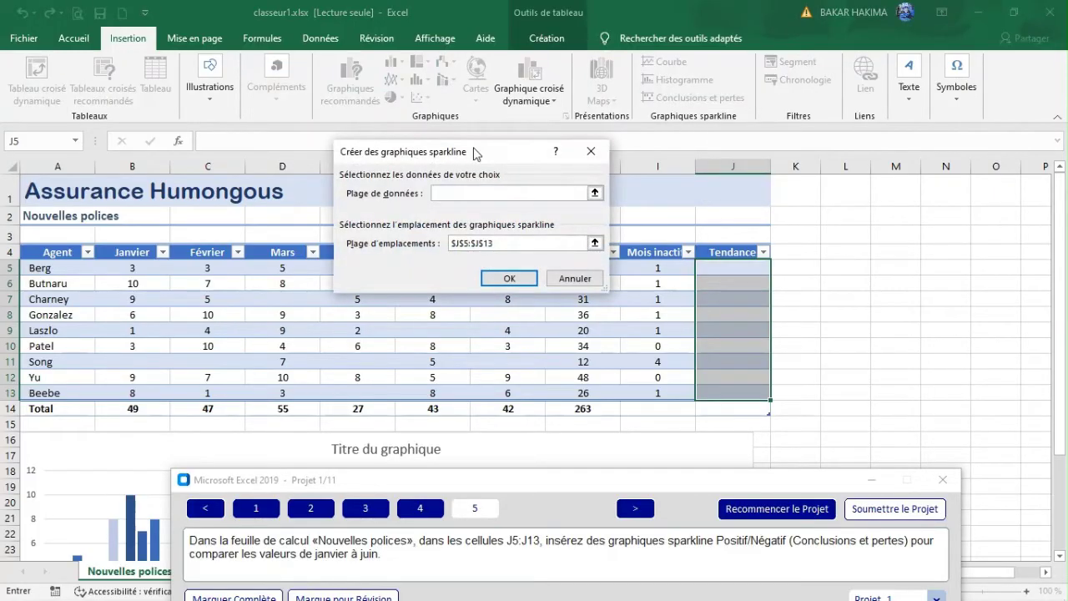
drag(477, 156, 438, 237)
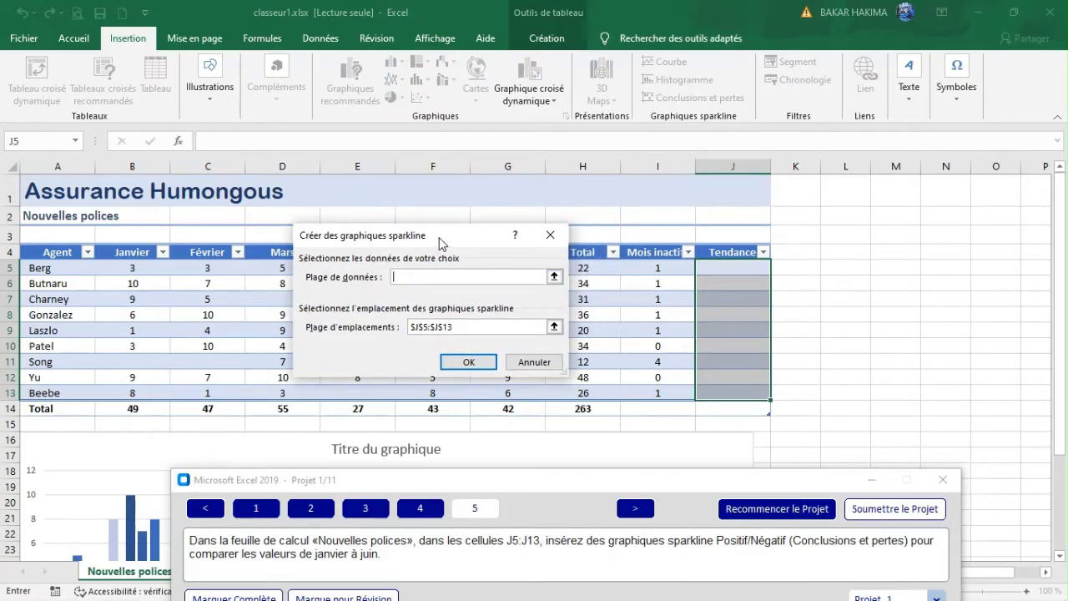
drag(446, 236, 569, 102)
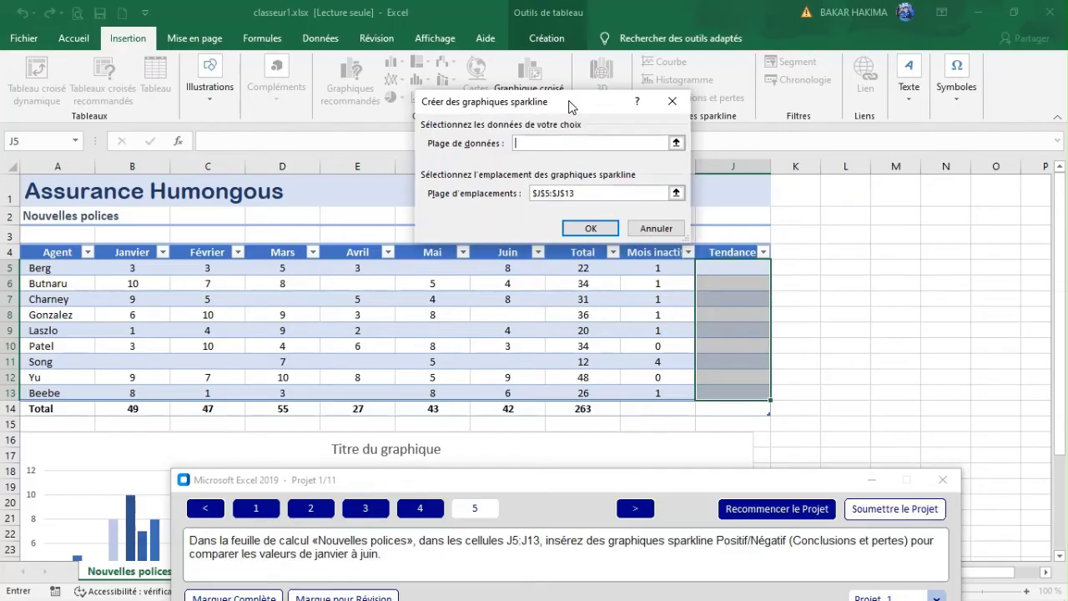
drag(123, 268, 524, 396)
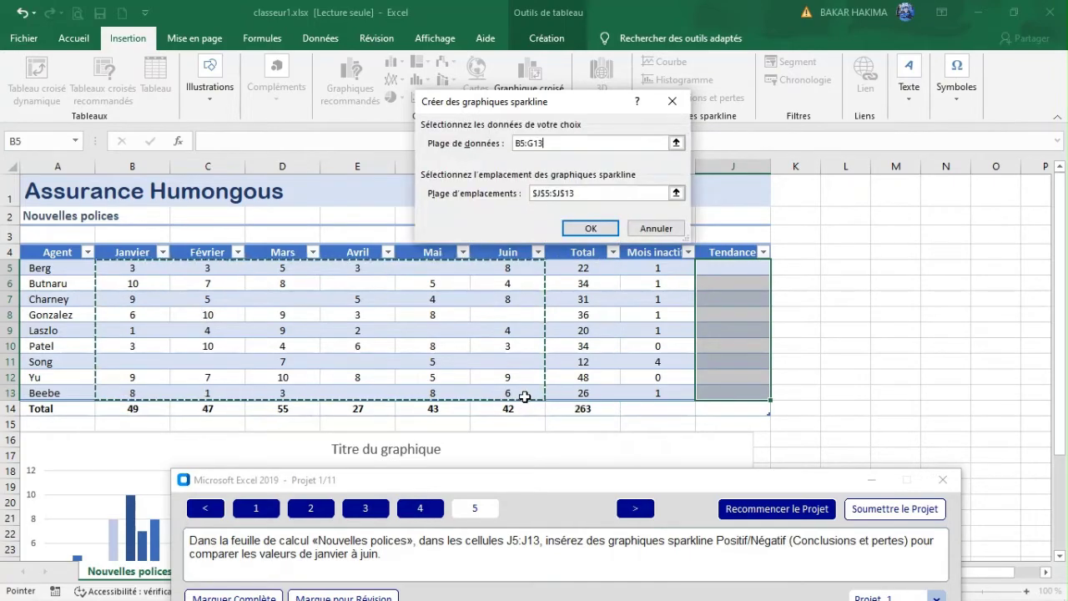
click(582, 230)
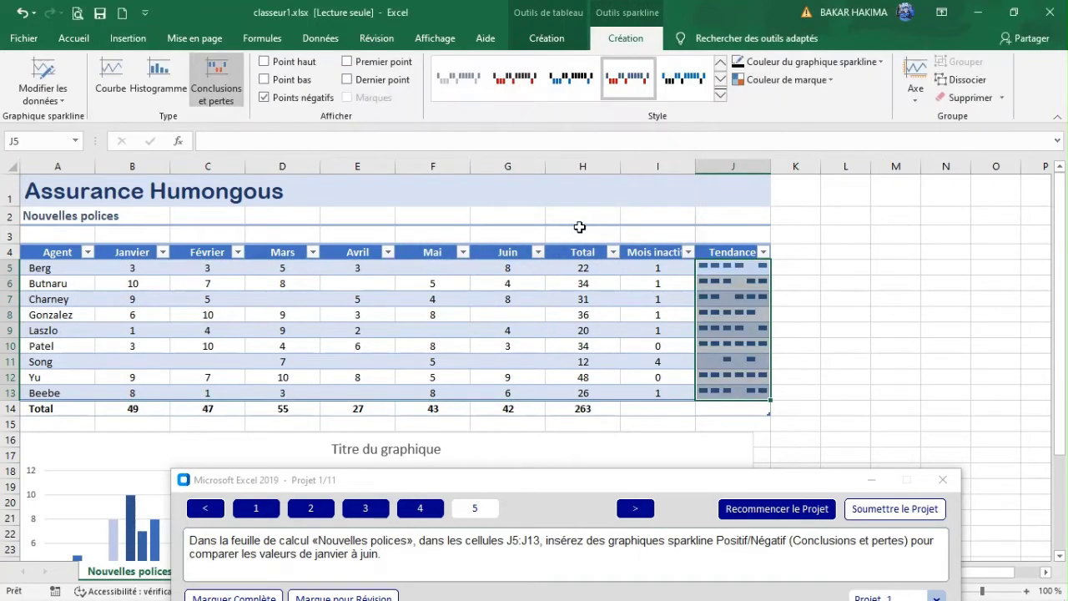
- Submit Project 1 to load Project 2, and dismiss the document recovery pane in classeur2.xlsx
click(576, 477)
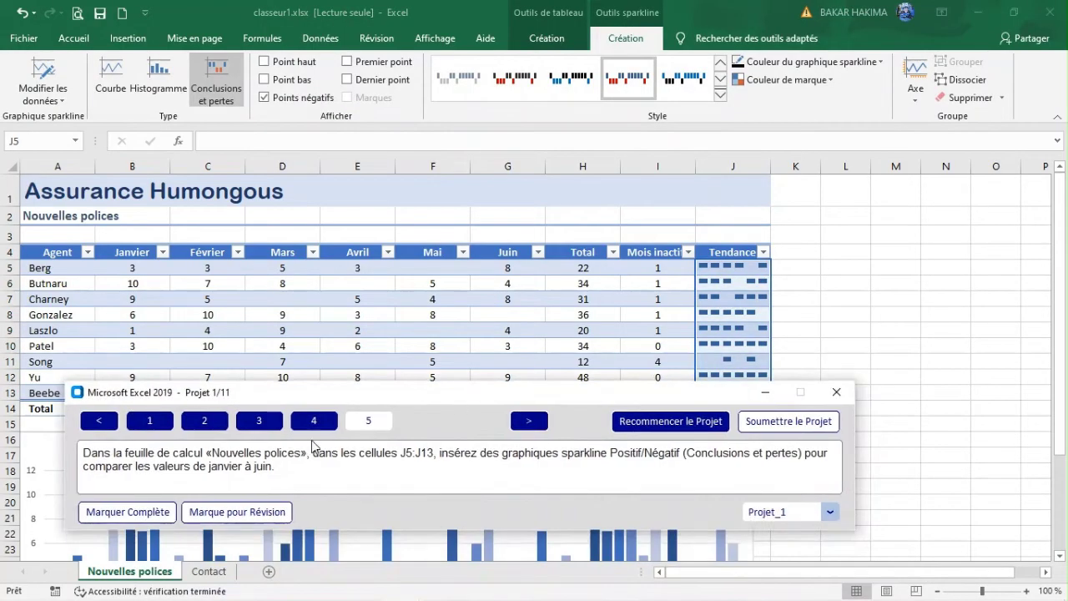
click(797, 429)
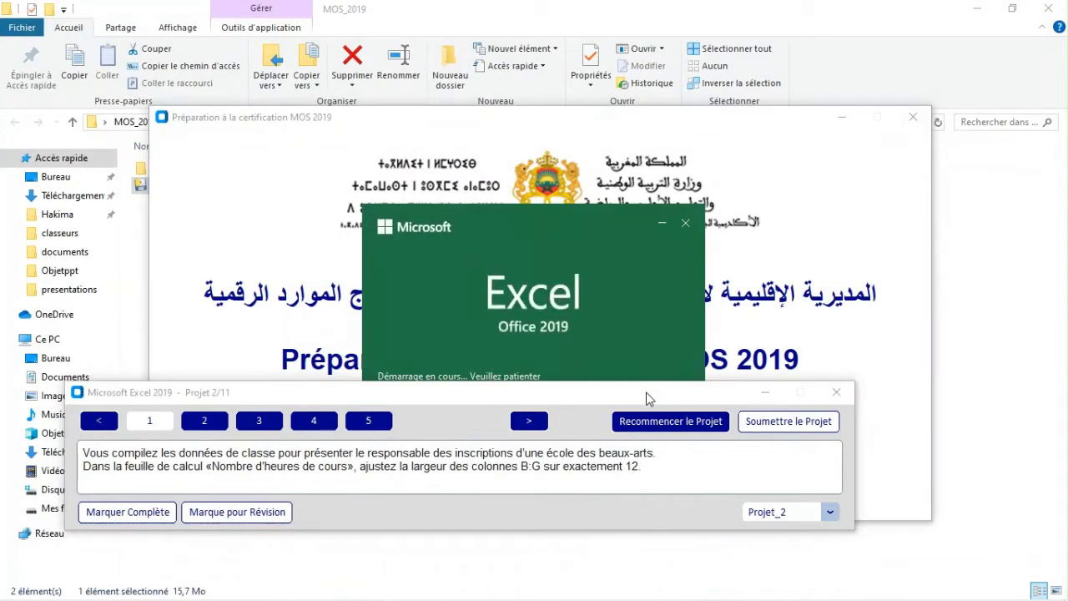
drag(649, 399, 687, 471)
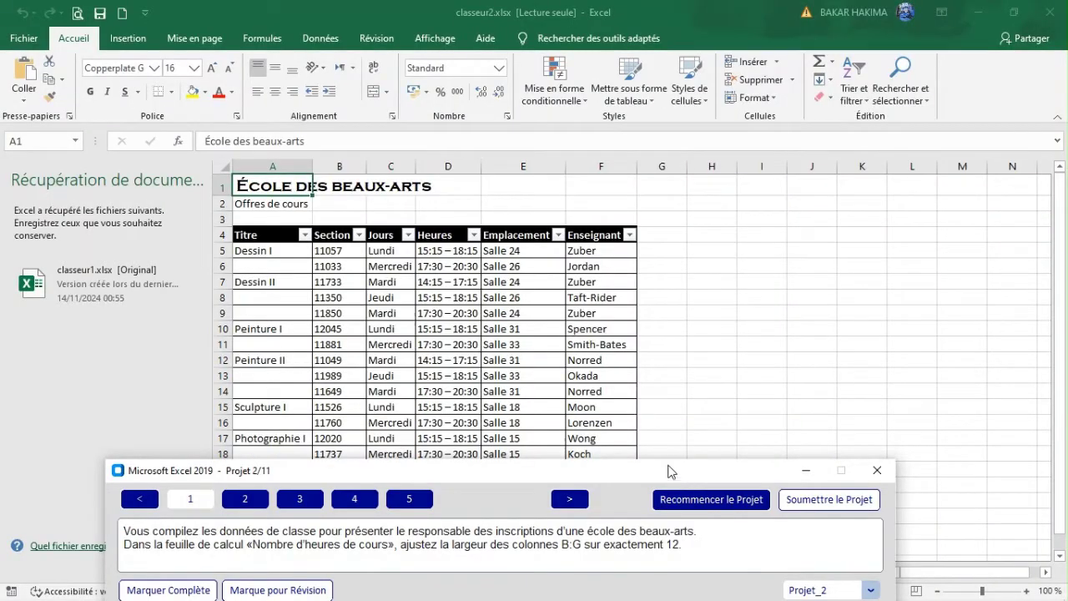
drag(557, 483, 668, 439)
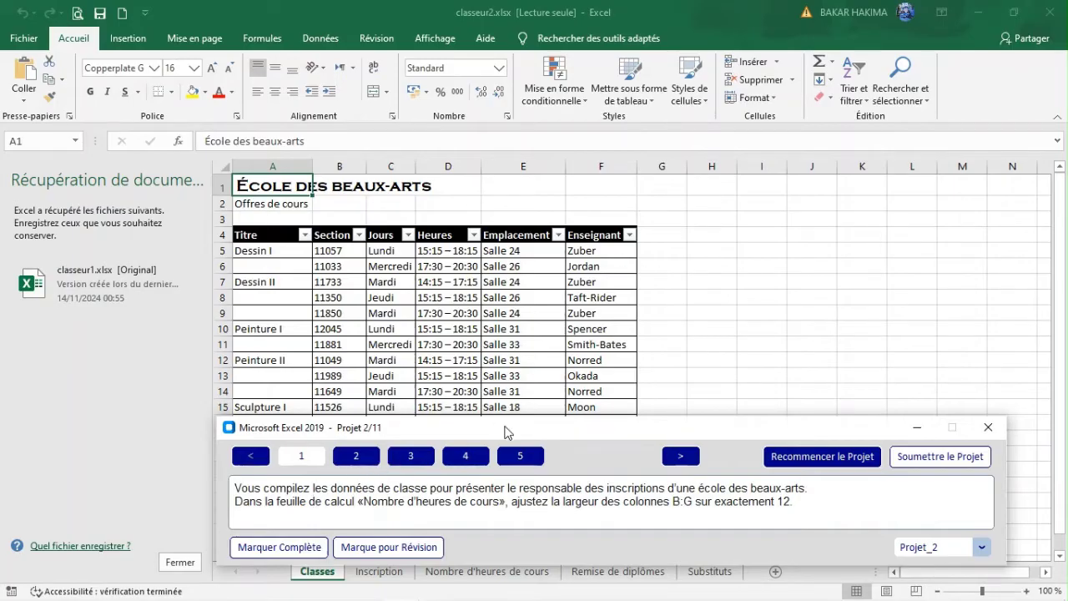
drag(505, 429, 442, 393)
click(188, 560)
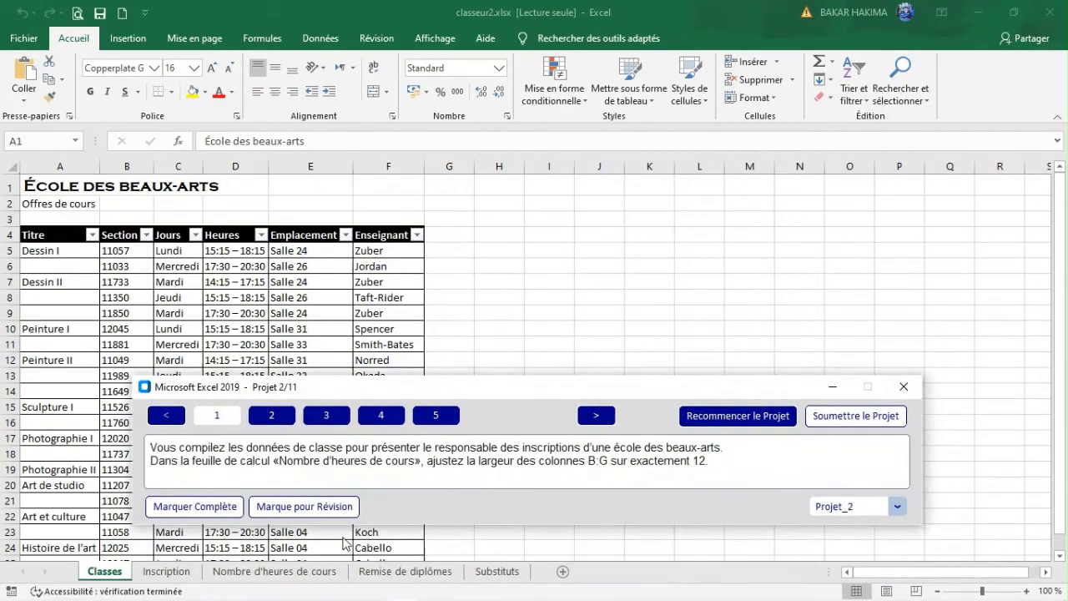
- On the Nombre d'heures de cours sheet, set the width of columns B:G to exactly 12
click(283, 572)
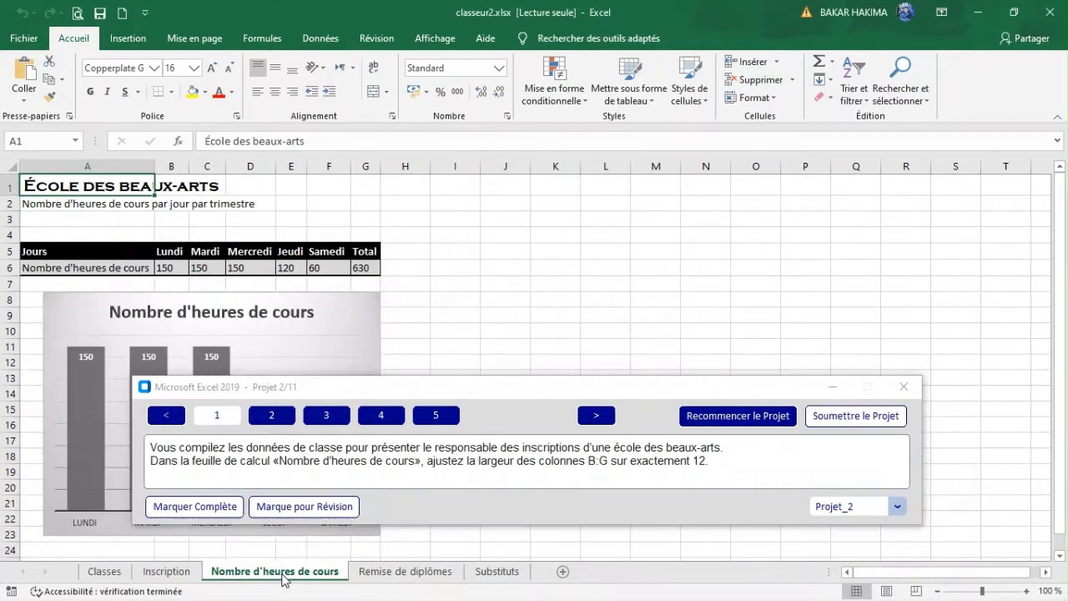
drag(468, 387, 435, 487)
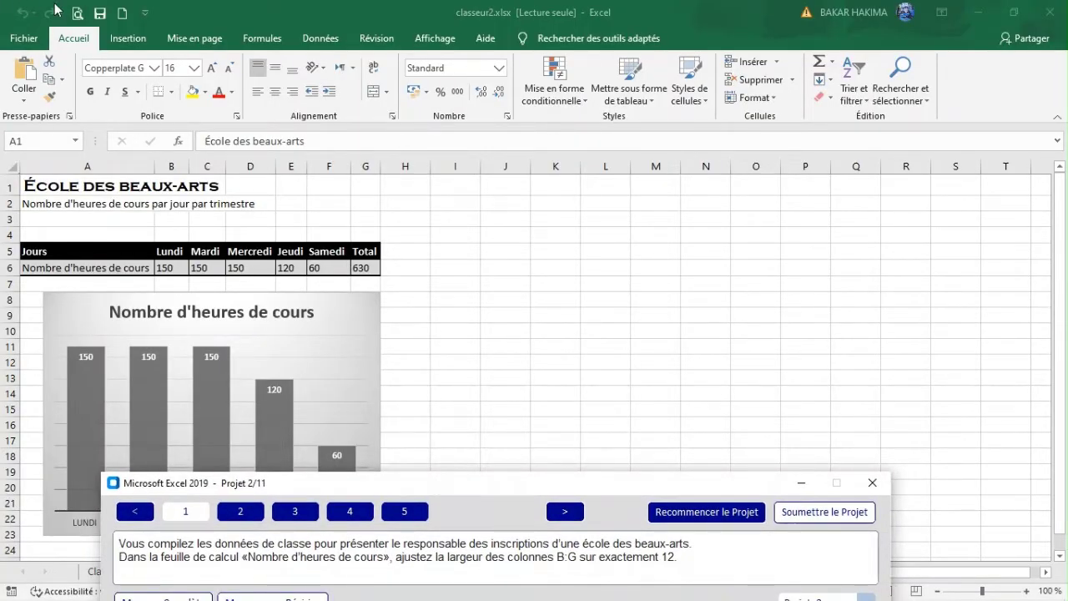
click(167, 158)
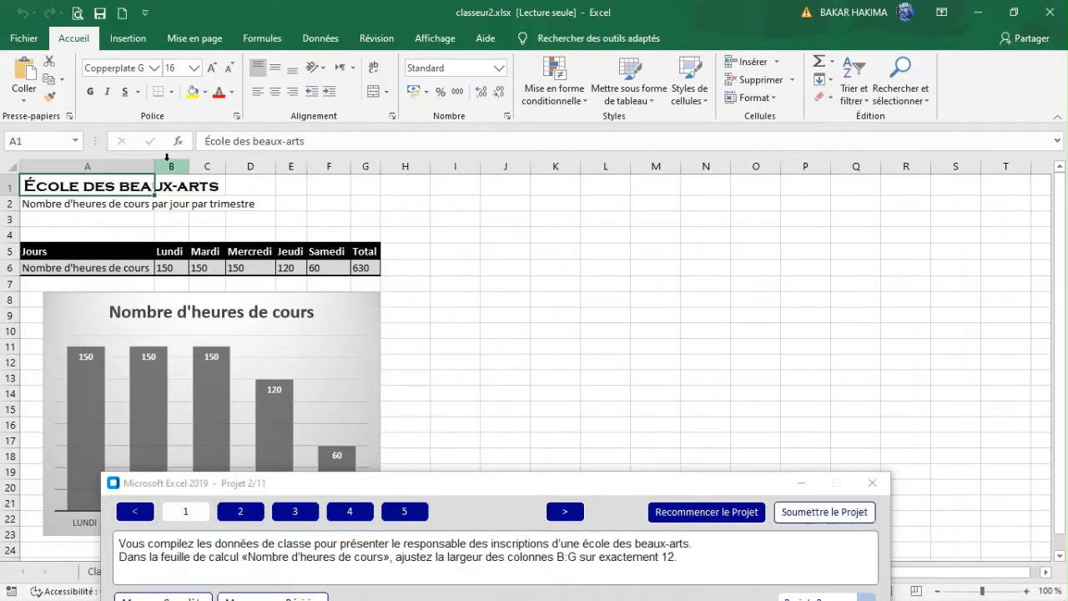
drag(167, 159, 367, 157)
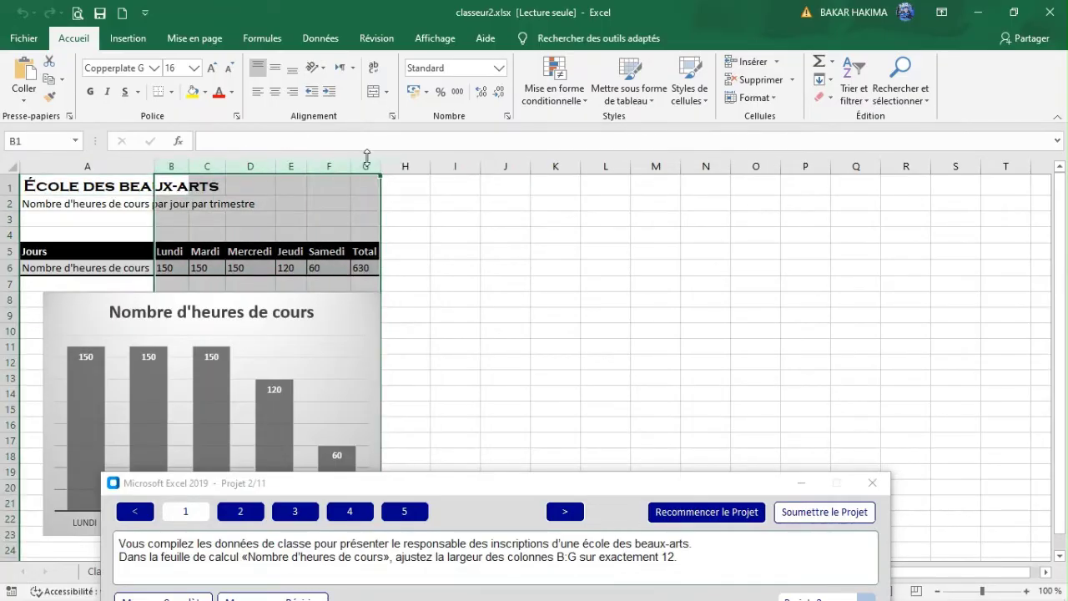
click(770, 98)
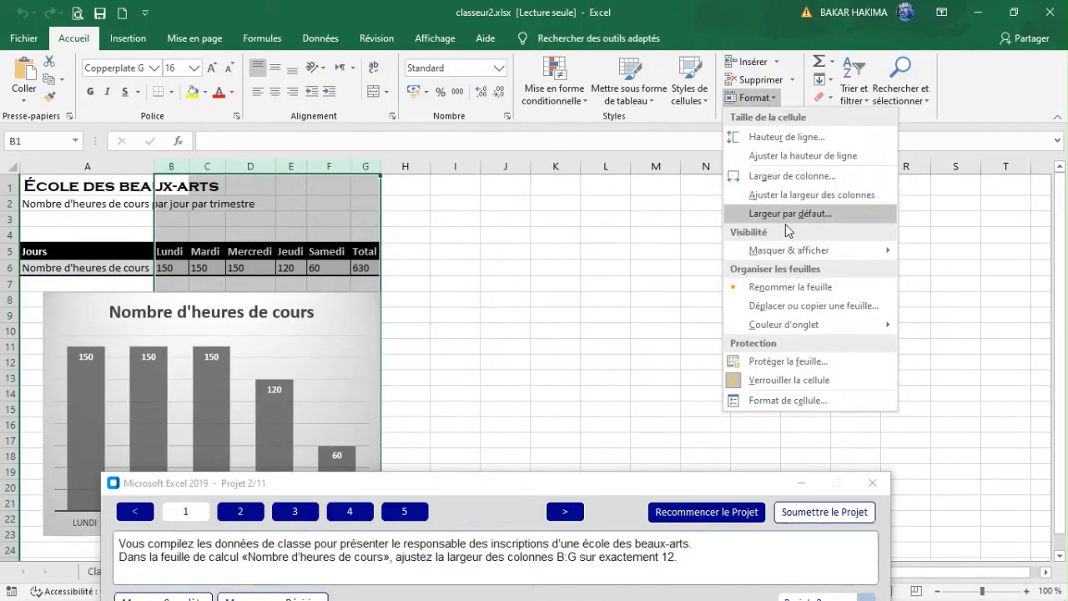
click(792, 176)
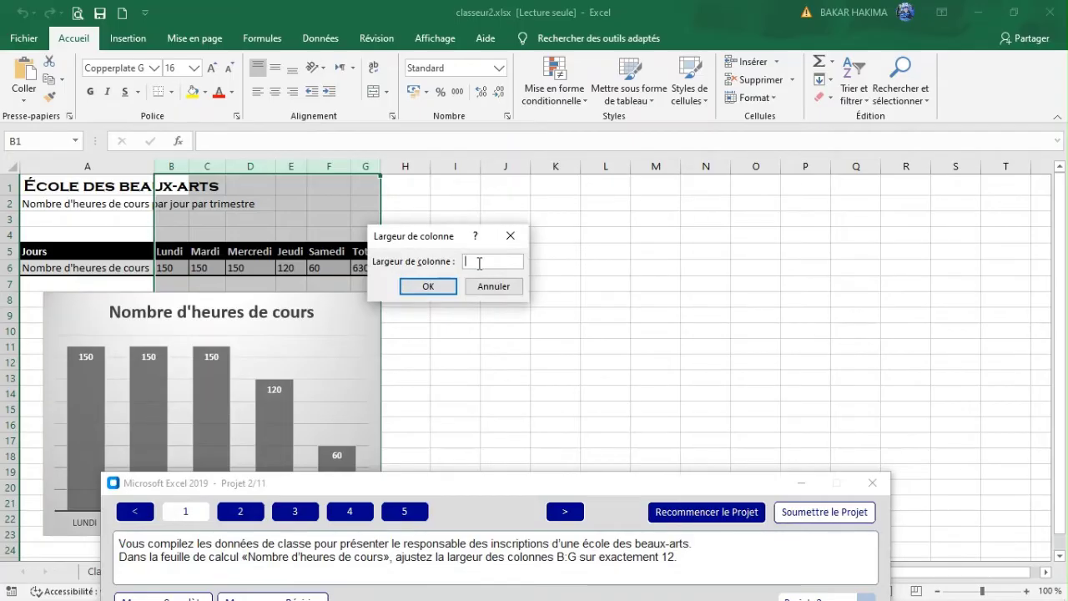
click(428, 287)
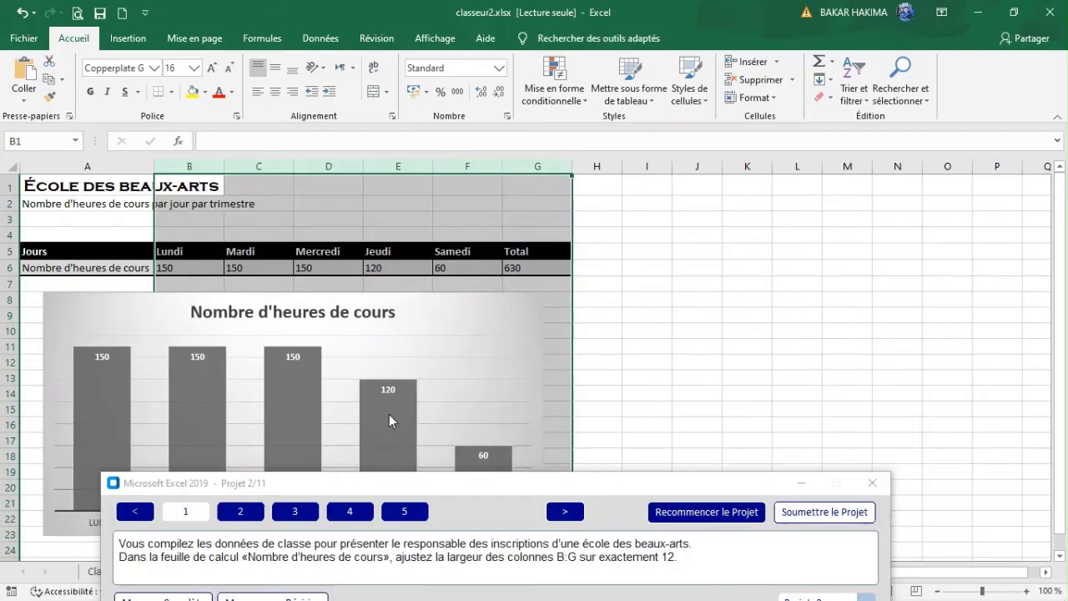
- Open task 2 of the project and show the Inscription sheet, with the instruction window placed over the table's lower rows
click(245, 517)
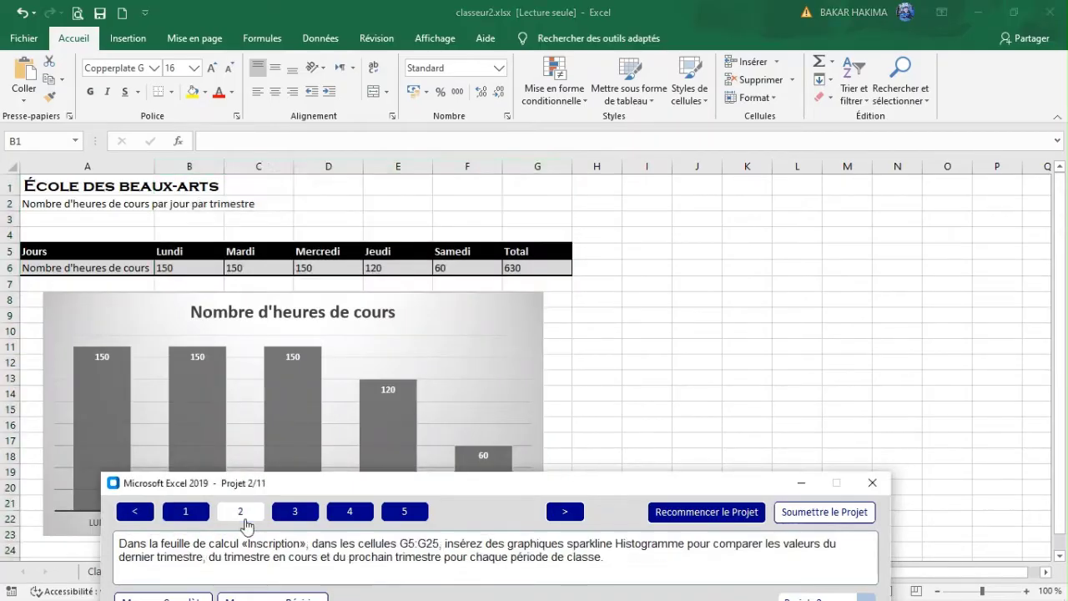
drag(343, 491, 351, 397)
click(171, 573)
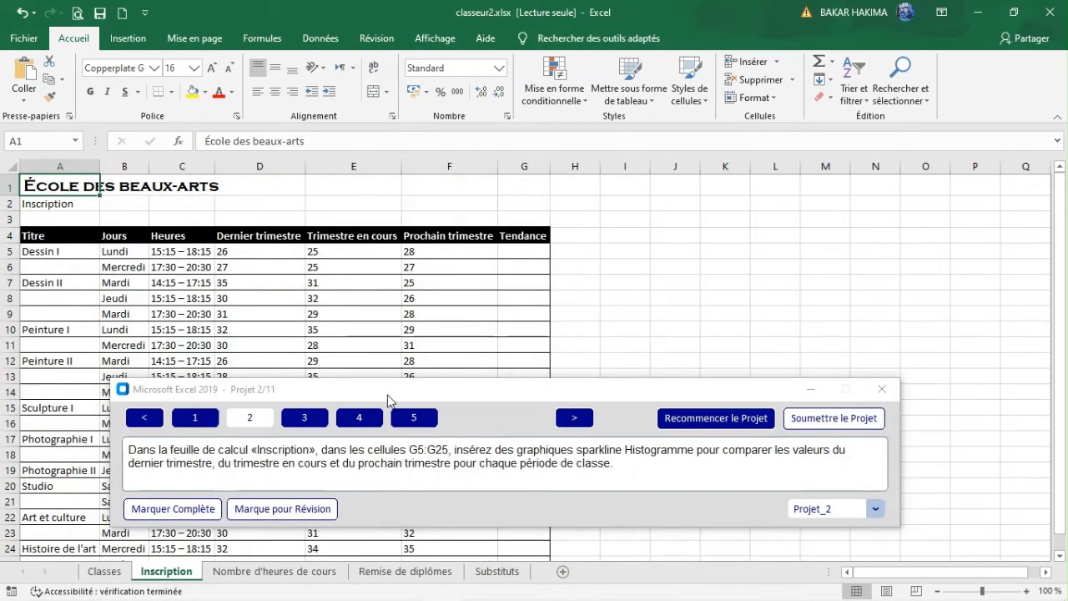
drag(387, 400, 342, 465)
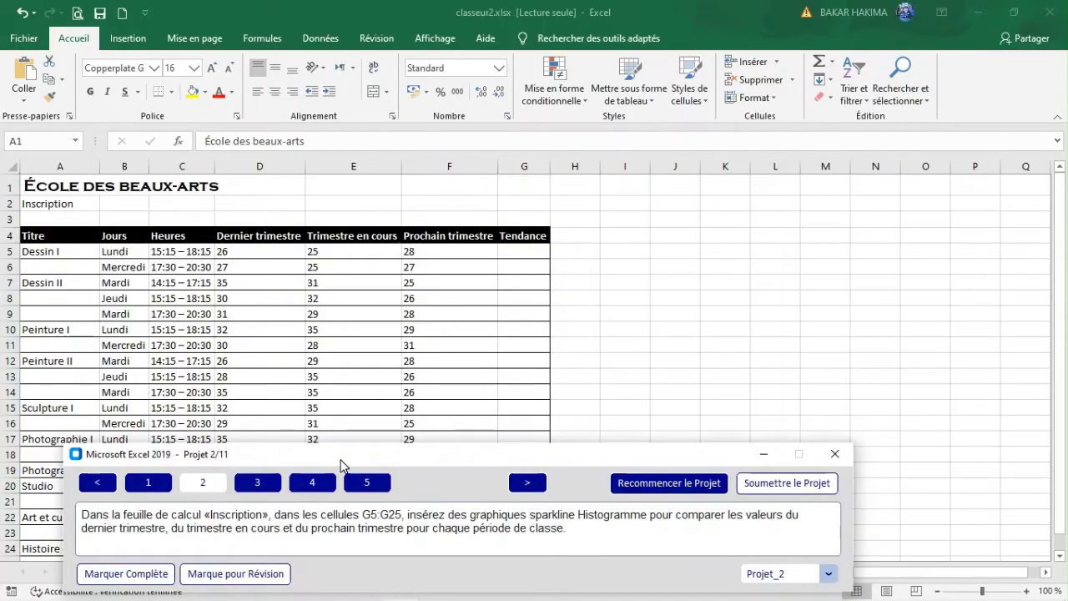
mouse_move(342, 465)
mouse_down()
mouse_move(324, 581)
mouse_move(347, 474)
mouse_up()
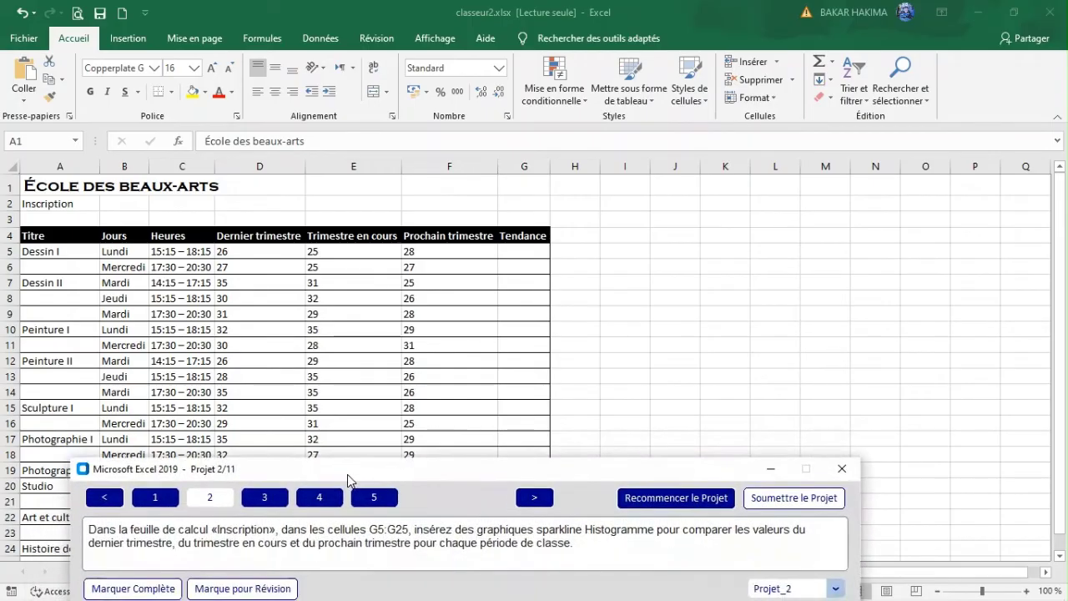
- Insert Histogramme sparklines in G5:G25 of the Inscription sheet from the three quarters' data in D5:F25
click(1065, 197)
drag(1065, 197, 1065, 210)
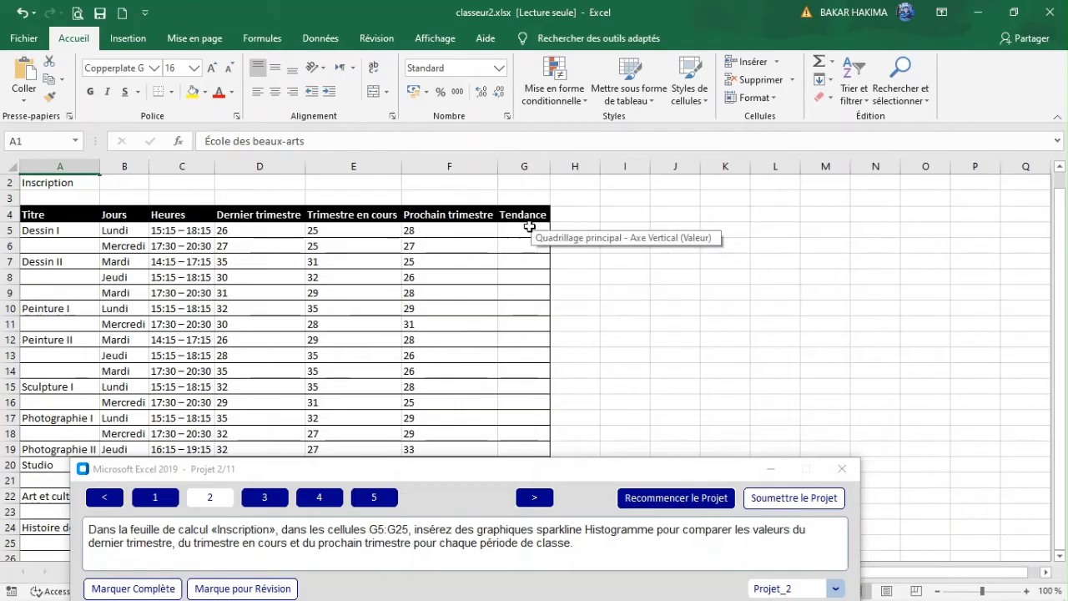
drag(529, 226, 524, 465)
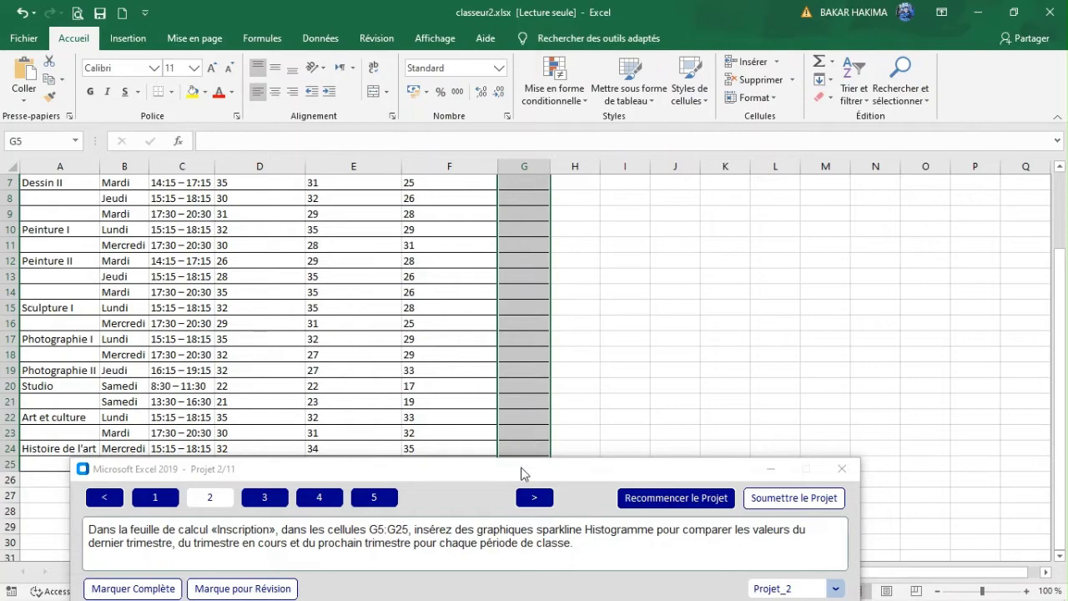
click(128, 39)
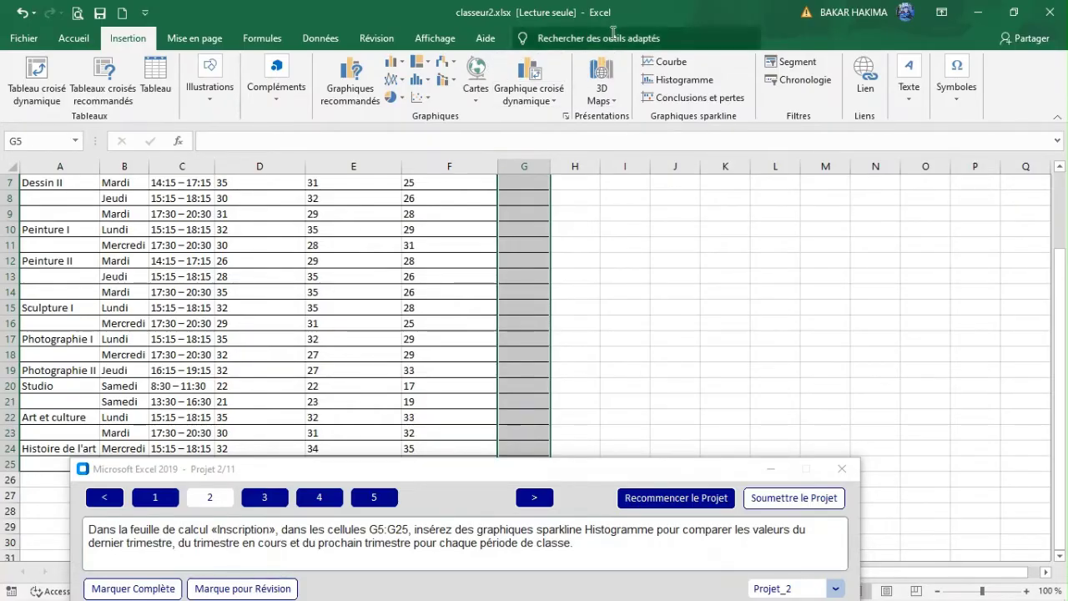
click(690, 84)
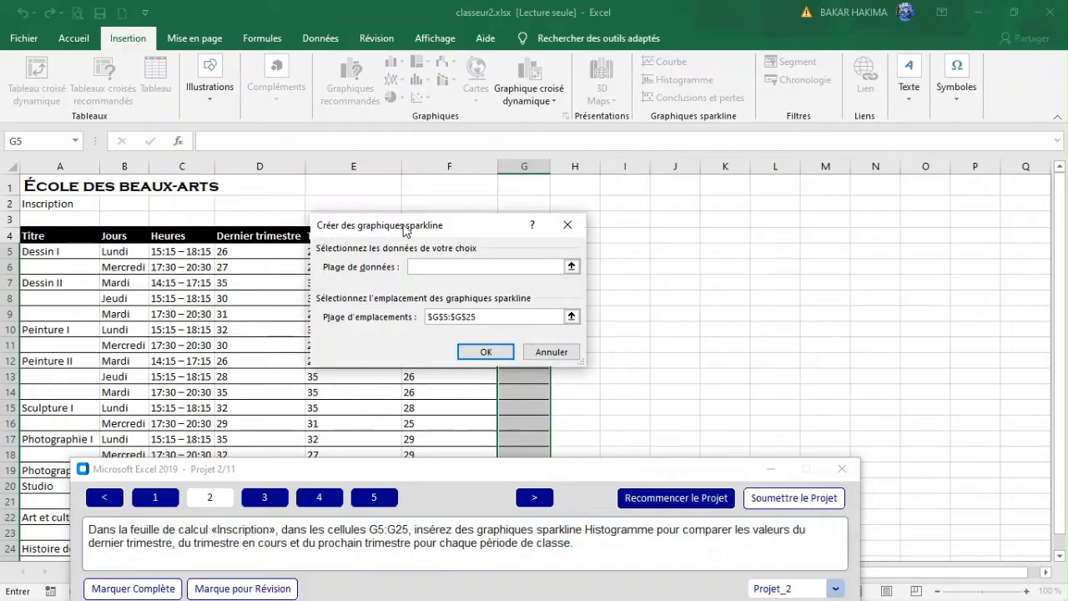
drag(403, 226, 671, 173)
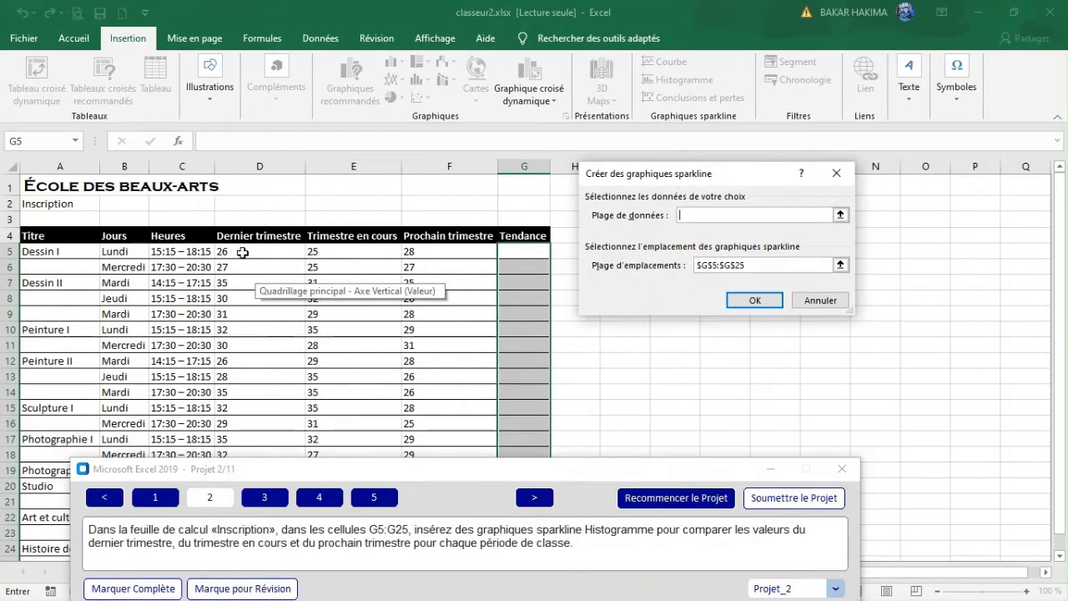
drag(242, 251, 470, 263)
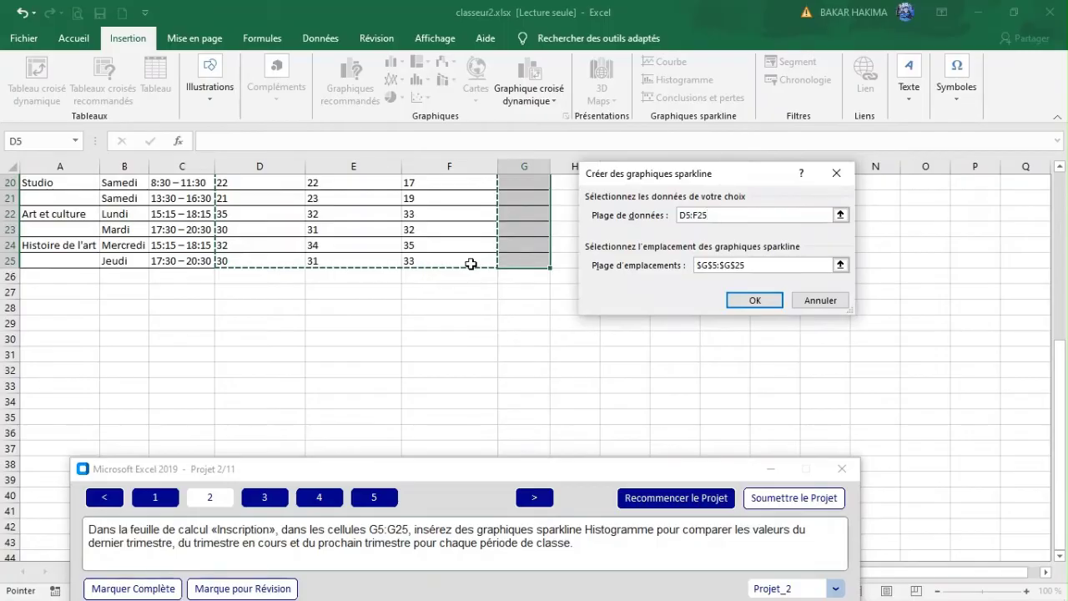
click(766, 301)
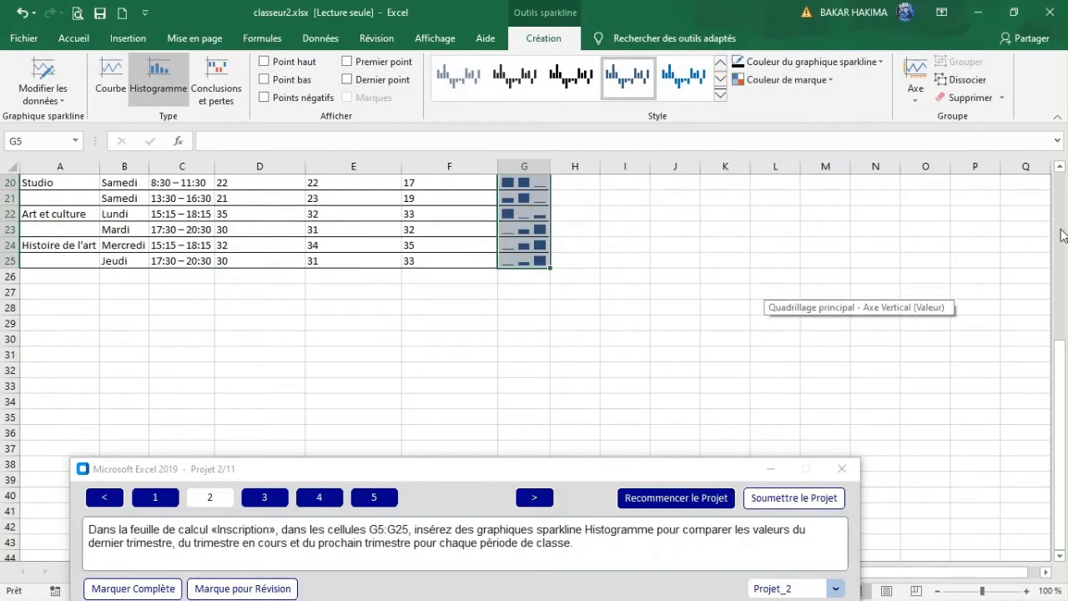
drag(1060, 360, 1065, 174)
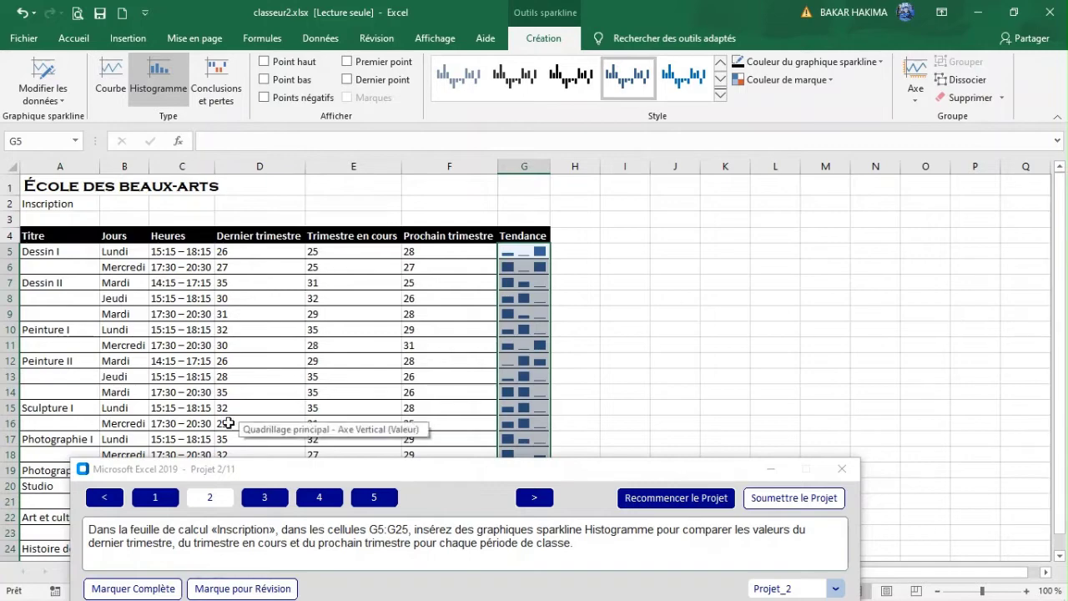
- Open task 3 of the project and show the Classes sheet, moving the instruction window up to uncover the sheet tabs
click(271, 499)
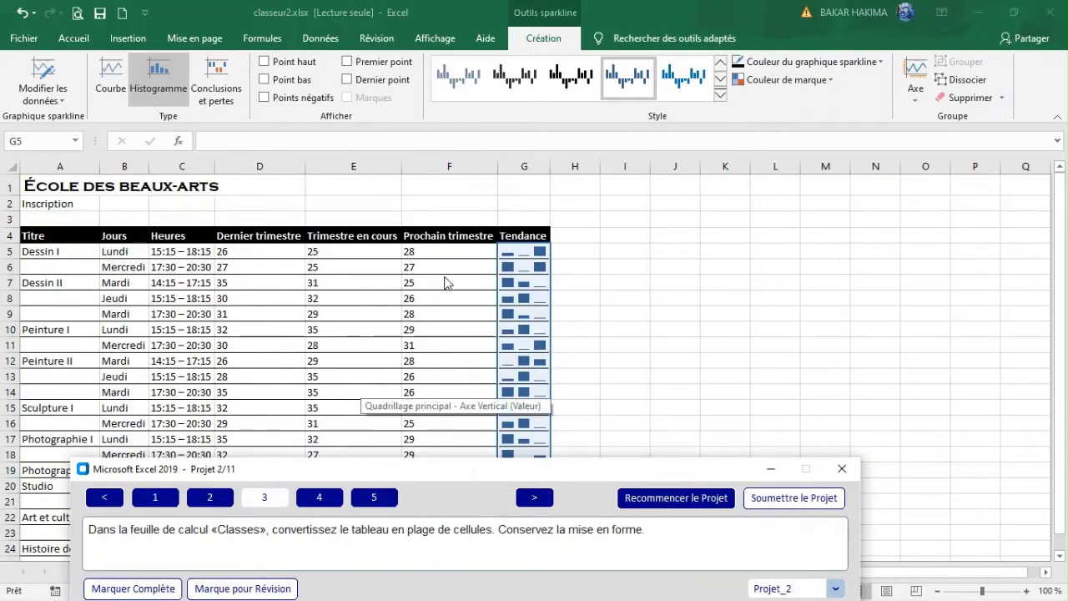
drag(450, 465, 450, 412)
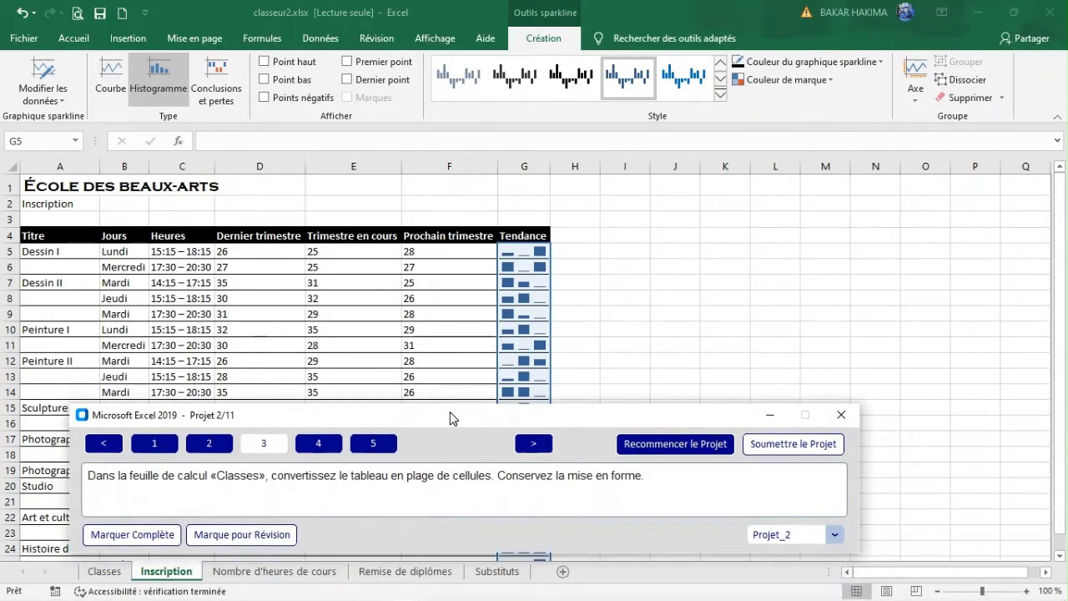
click(104, 574)
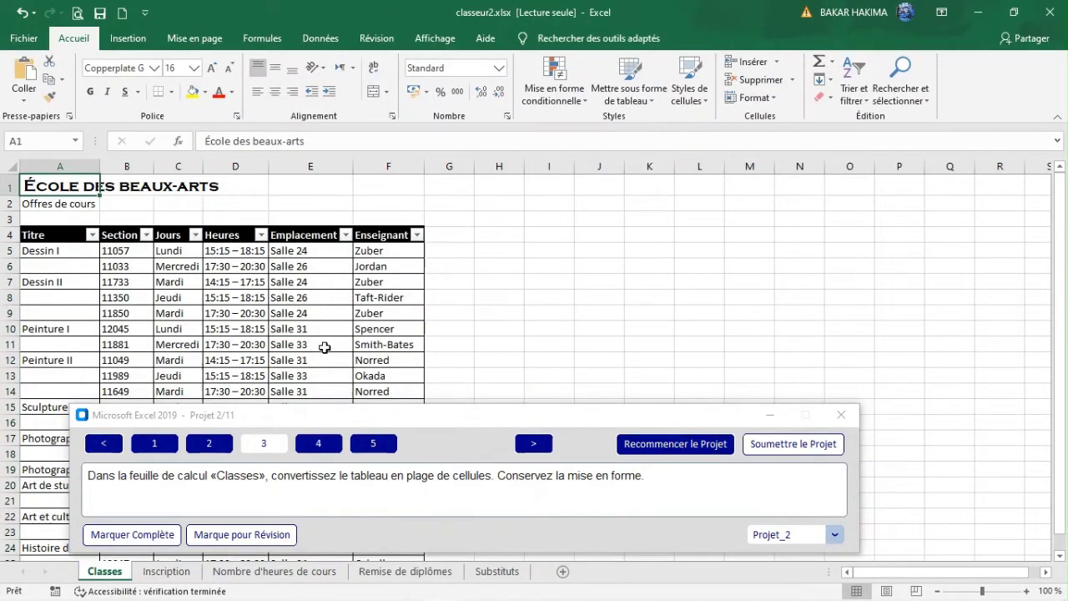
- Convert the course table on the Classes sheet into a normal range, keeping its formatting
click(215, 329)
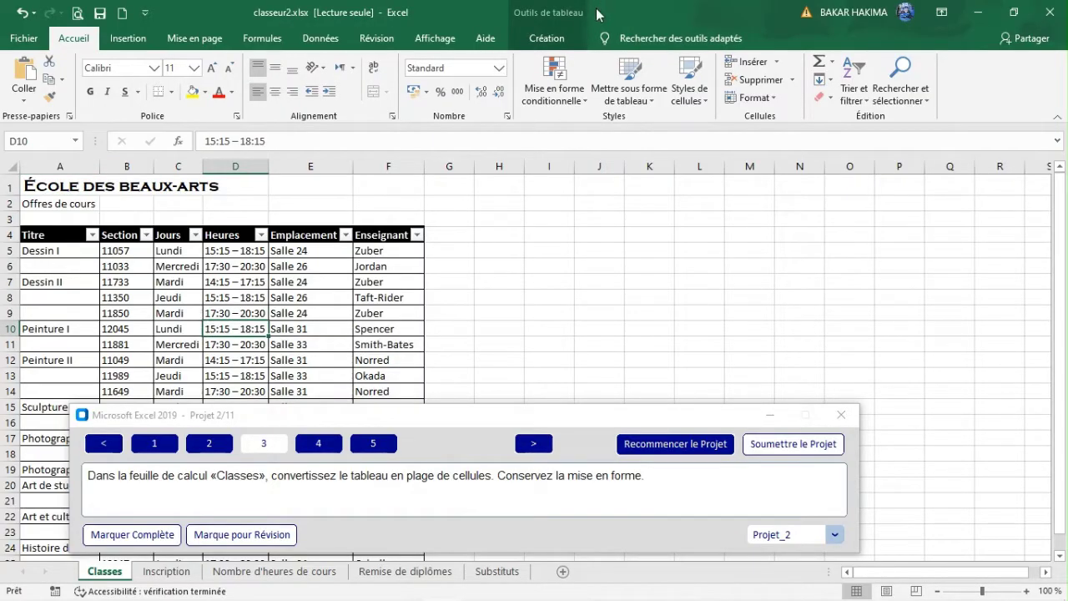
click(547, 39)
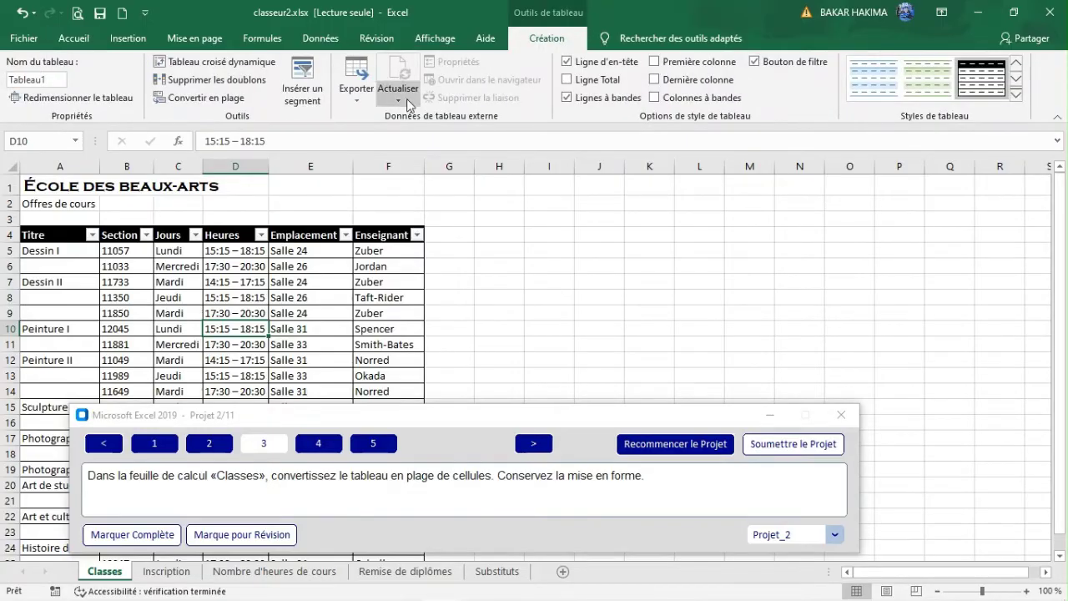
click(230, 102)
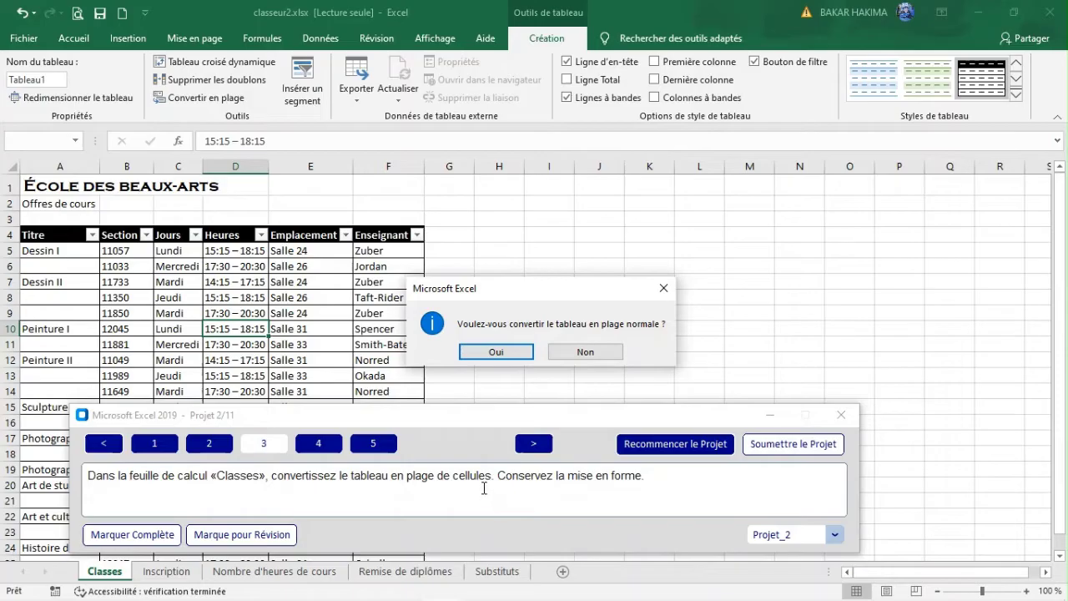
click(497, 353)
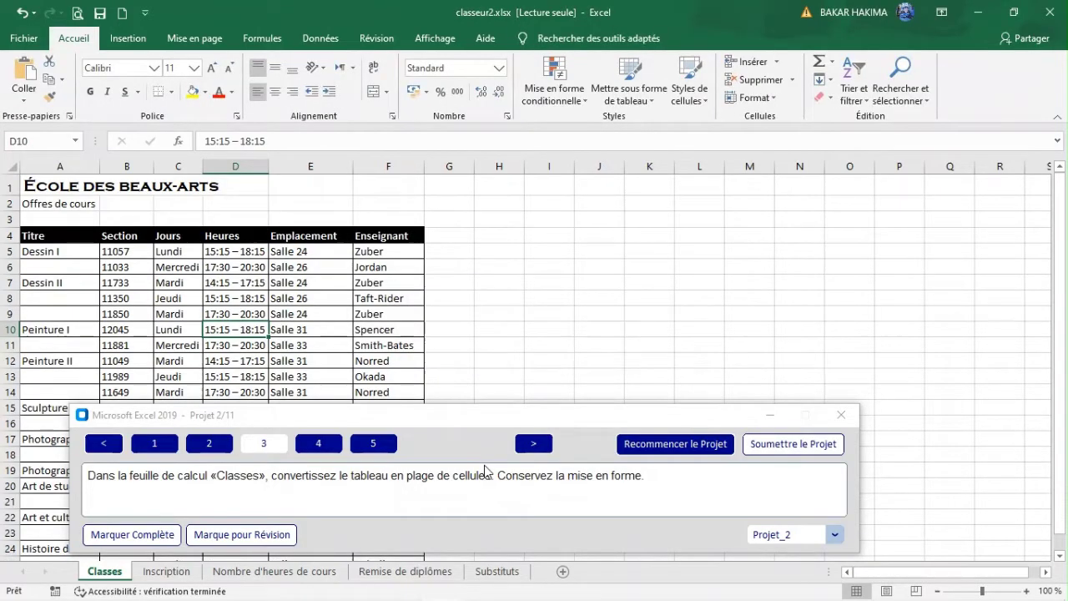
- Open task 4 of the project and show the Remise de diplômes sheet
click(326, 451)
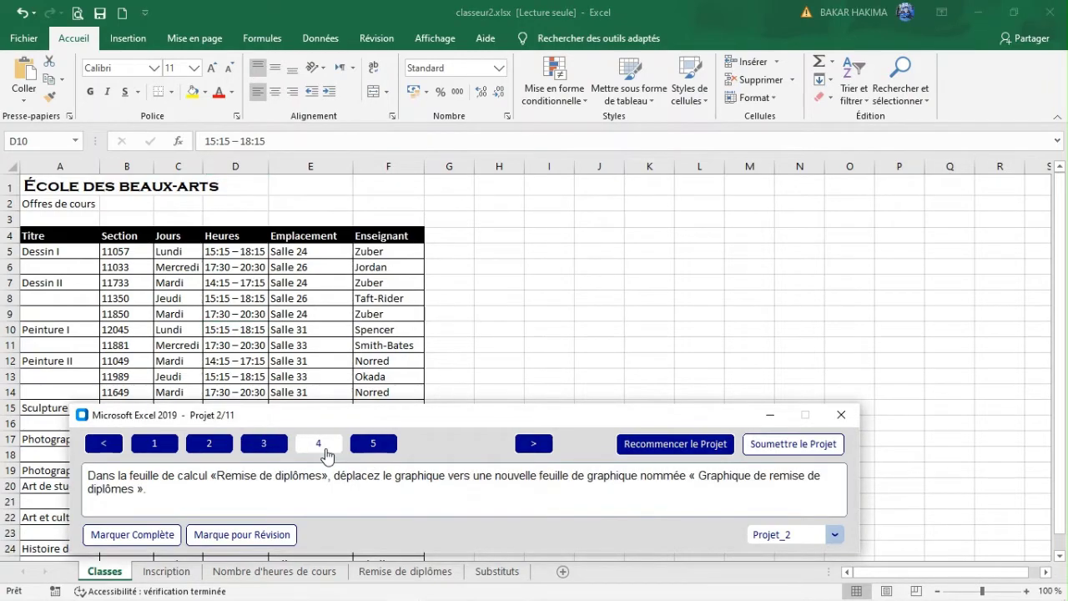
click(437, 570)
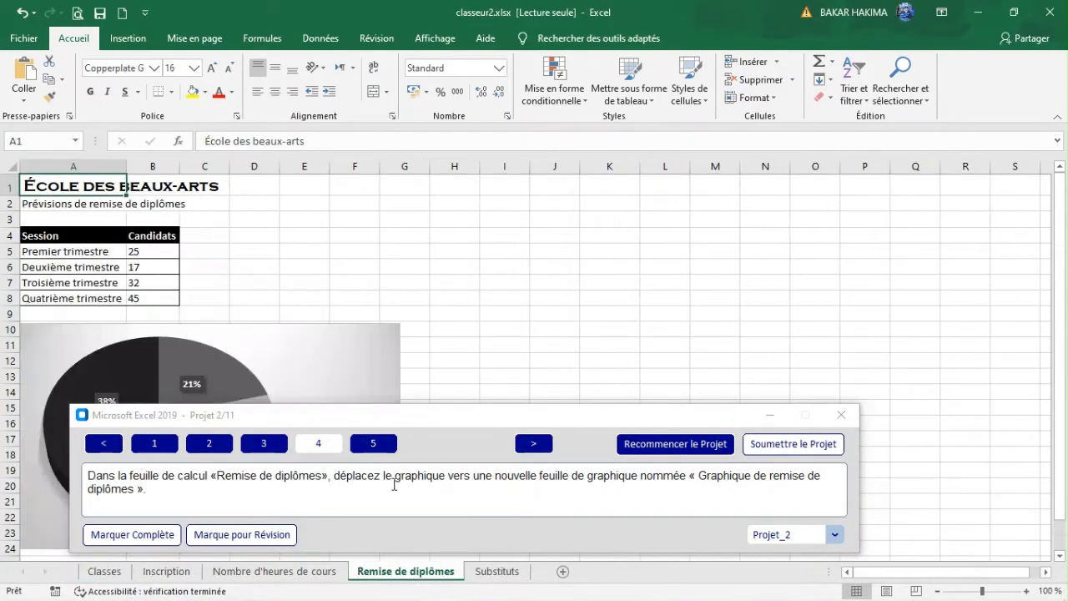
click(512, 420)
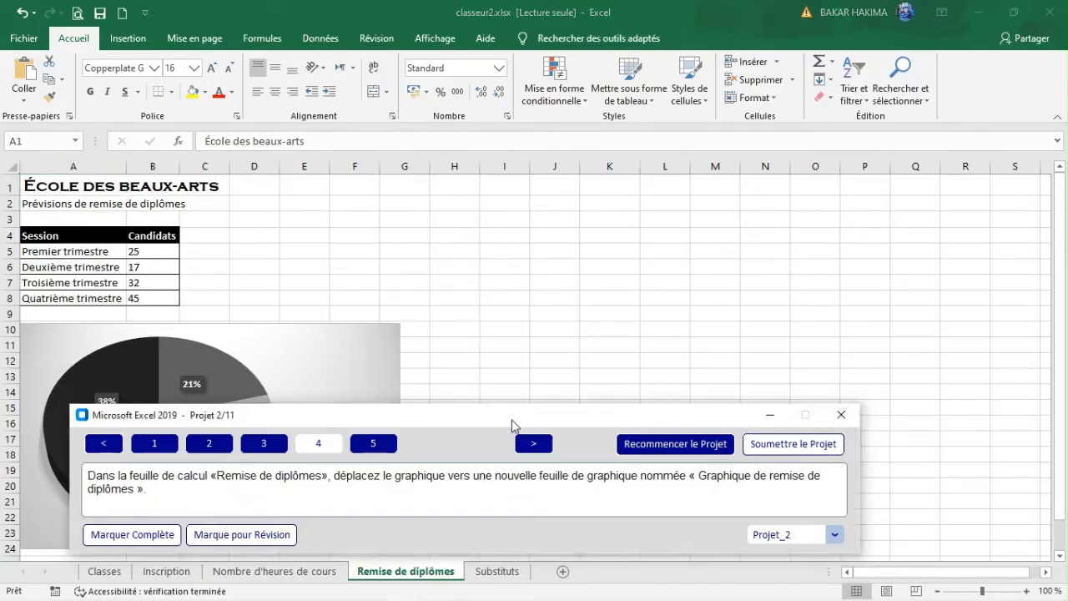
- Copy the sheet name "Graphique de remise de diplômes" from the task instruction, moving the instruction window up to uncover the pie chart
drag(511, 420, 501, 299)
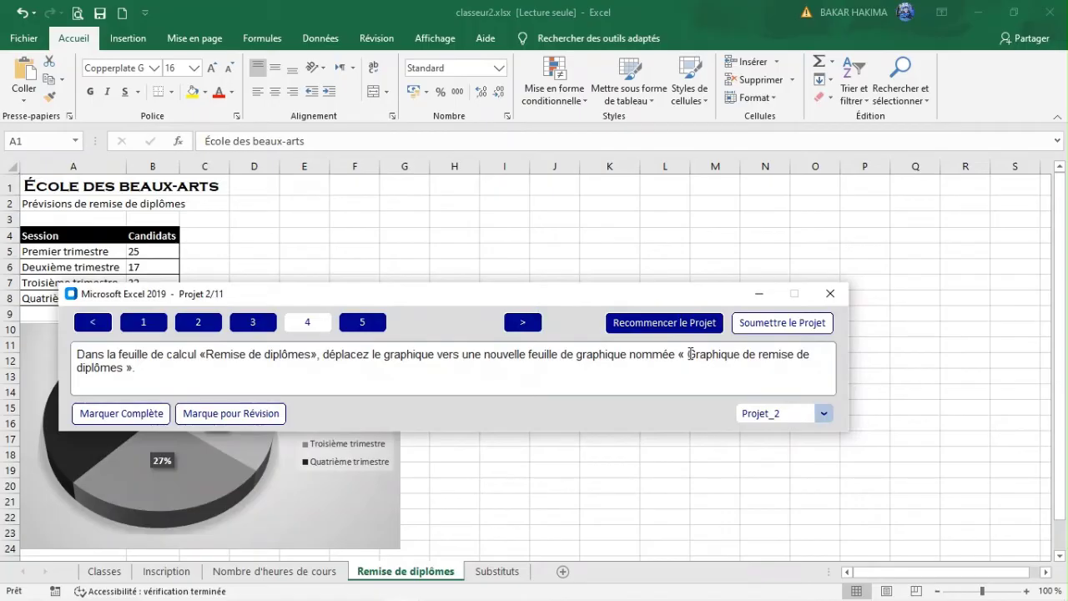
drag(690, 354, 126, 372)
key(ctrl+c)
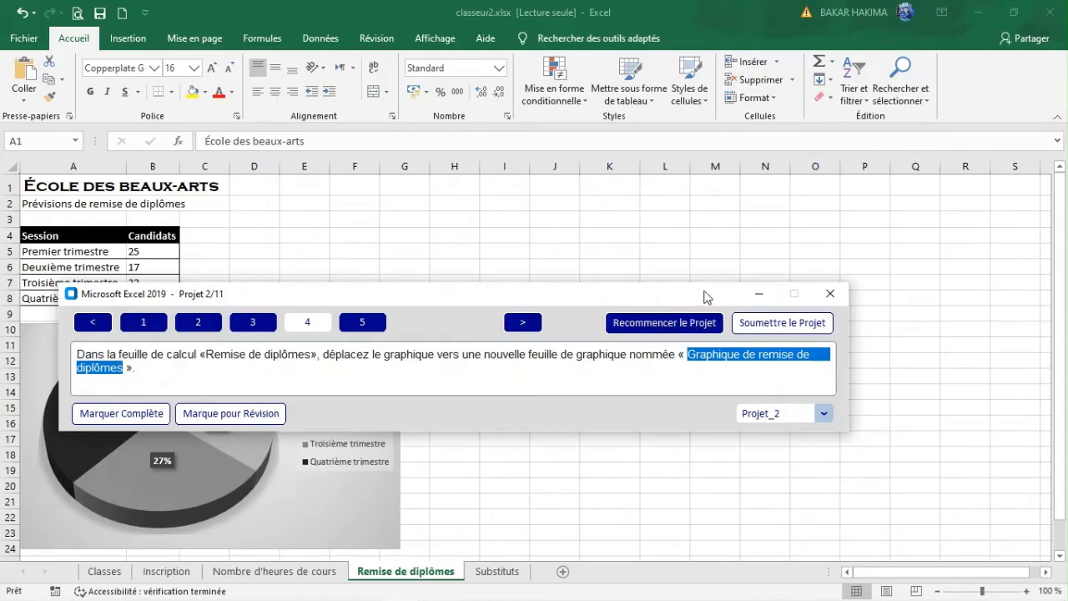
drag(708, 297, 807, 228)
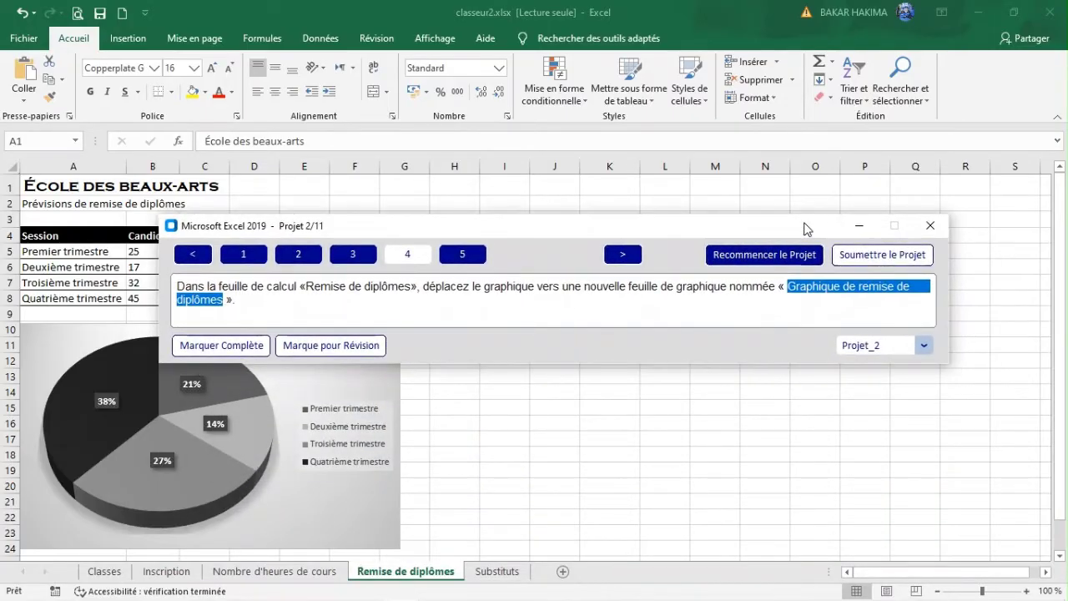
- Move the pie chart to a new chart sheet named "Graphique de remise de diplômes"
click(397, 377)
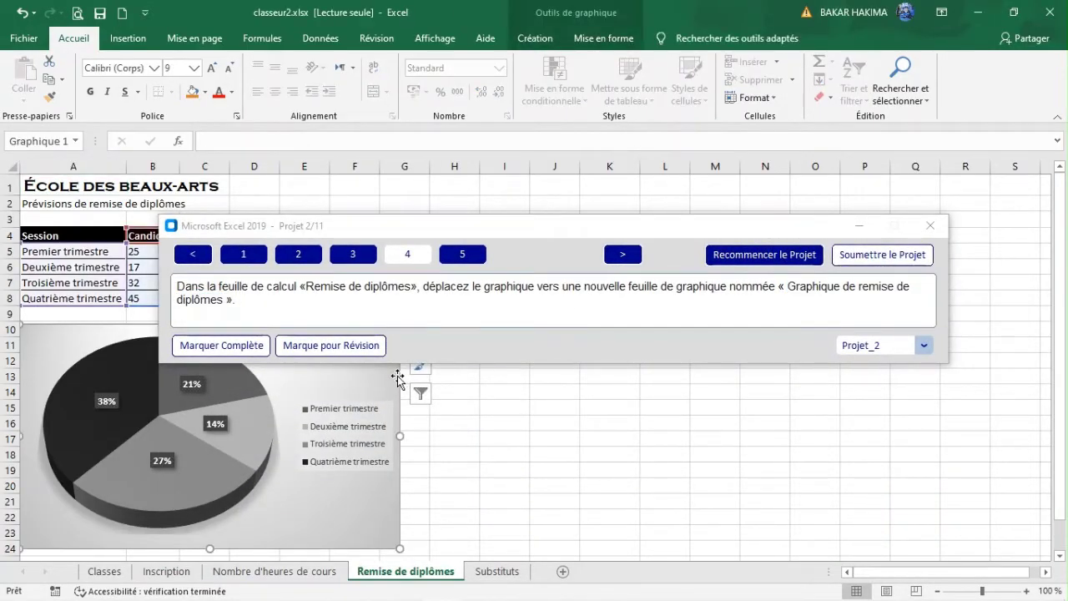
click(544, 39)
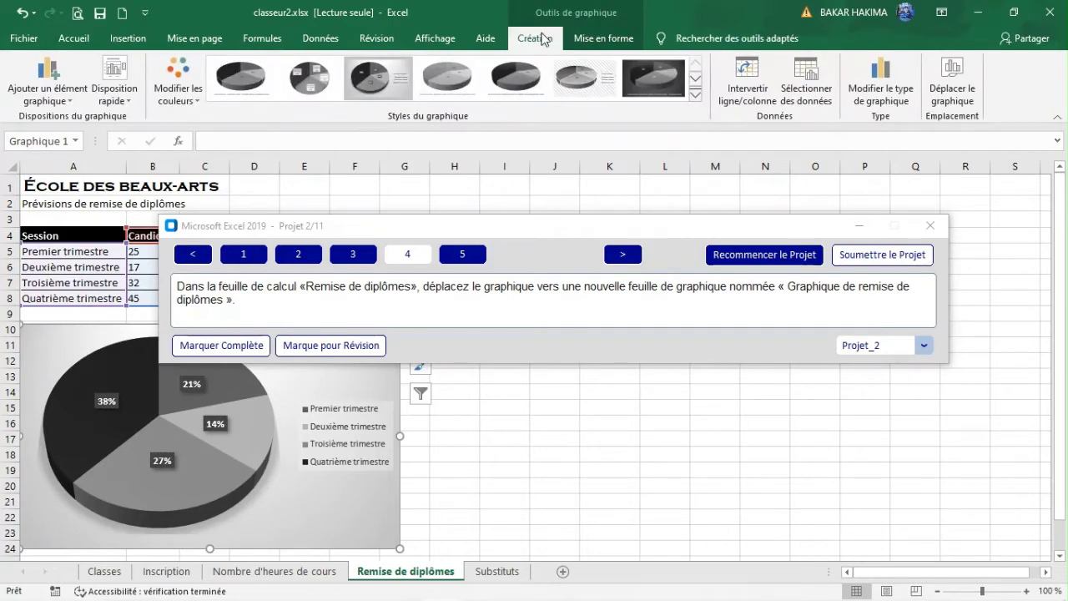
click(954, 93)
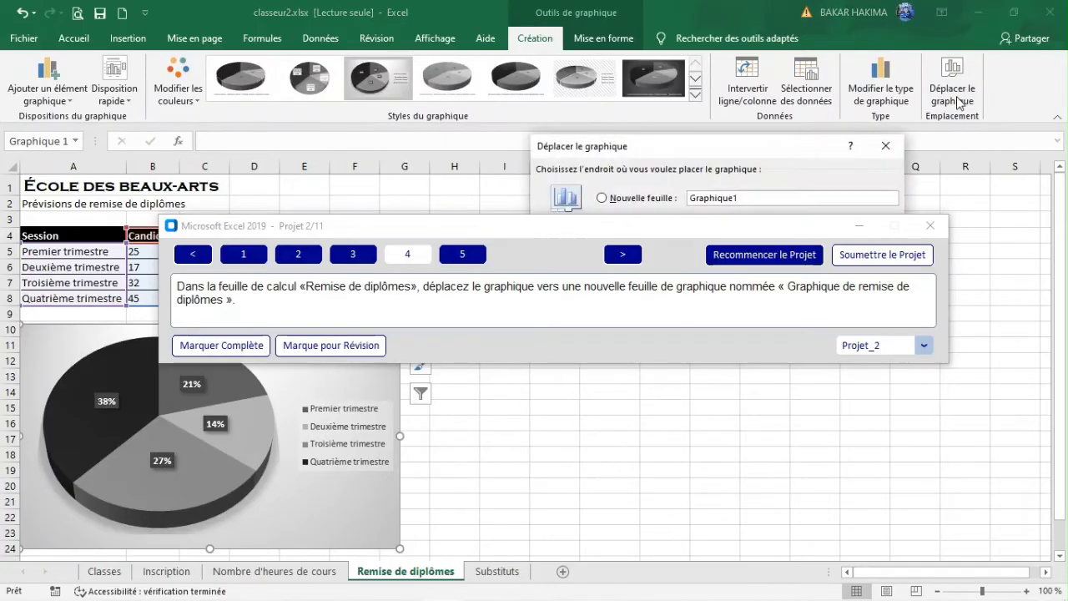
drag(703, 227, 740, 340)
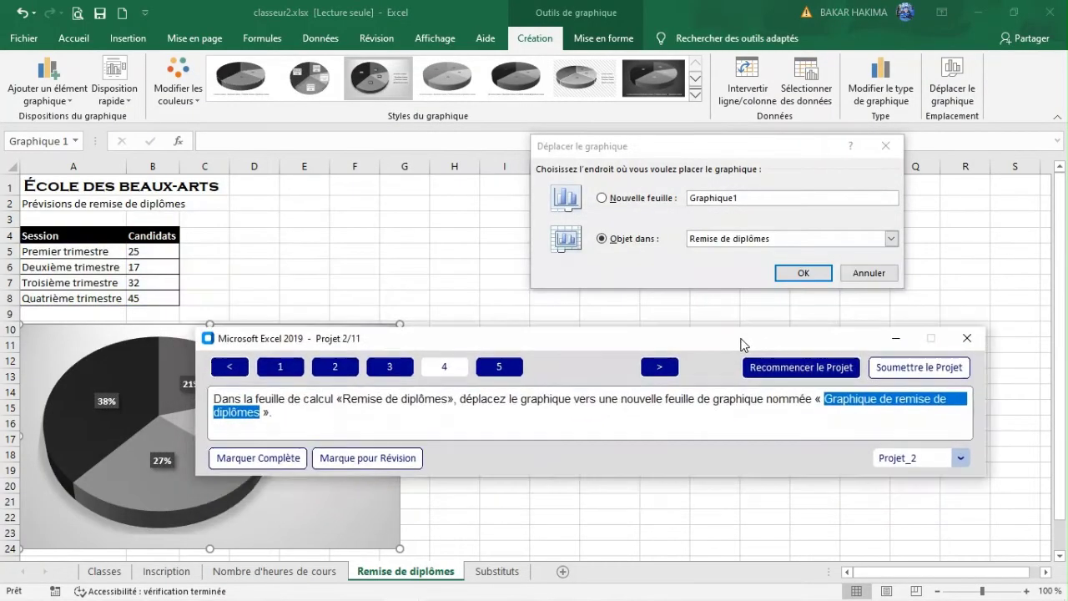
click(622, 199)
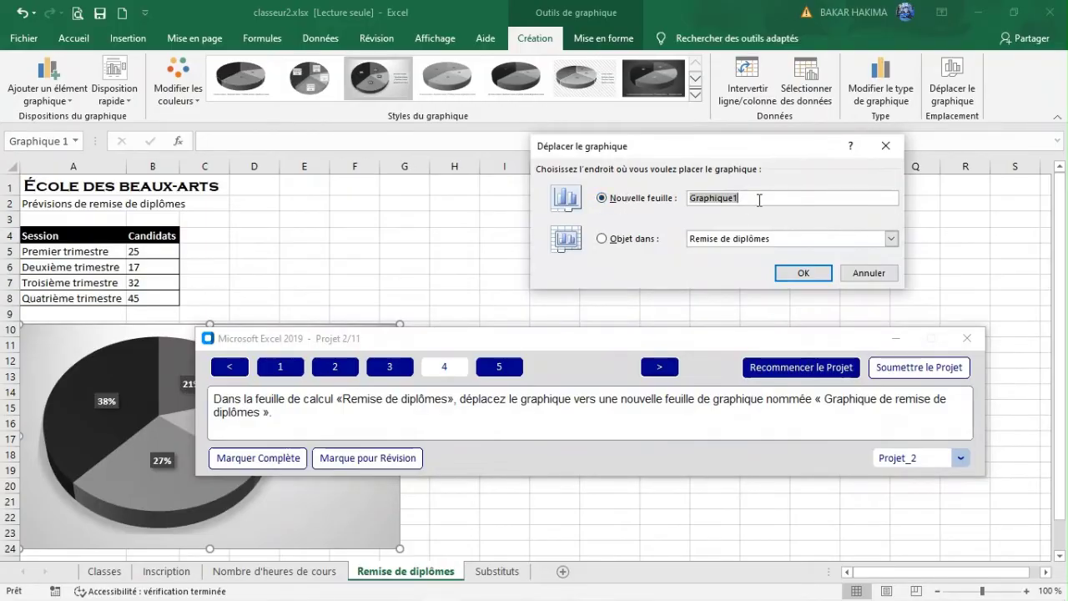
key(ctrl+v)
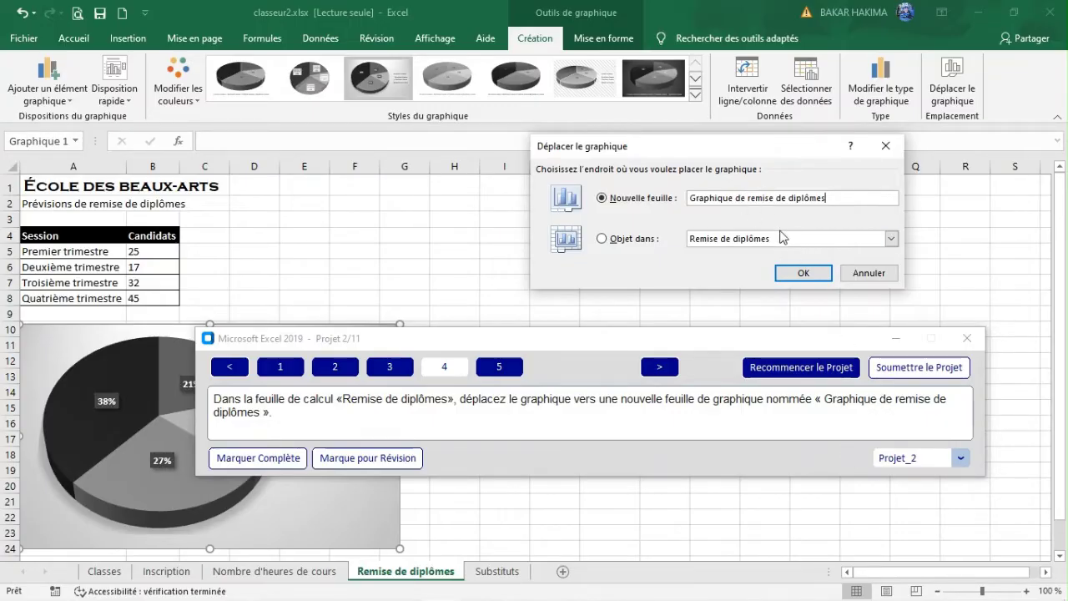
click(791, 273)
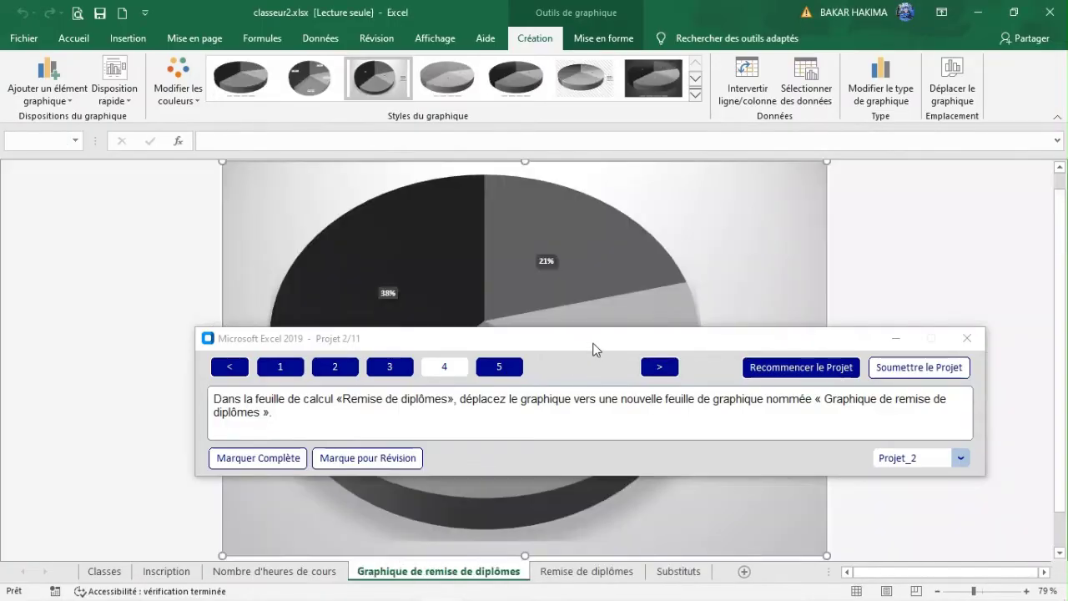
- Open task 5 of the project and show the Nombre d'heures de cours sheet, with the instruction window moved lower
drag(592, 349, 523, 411)
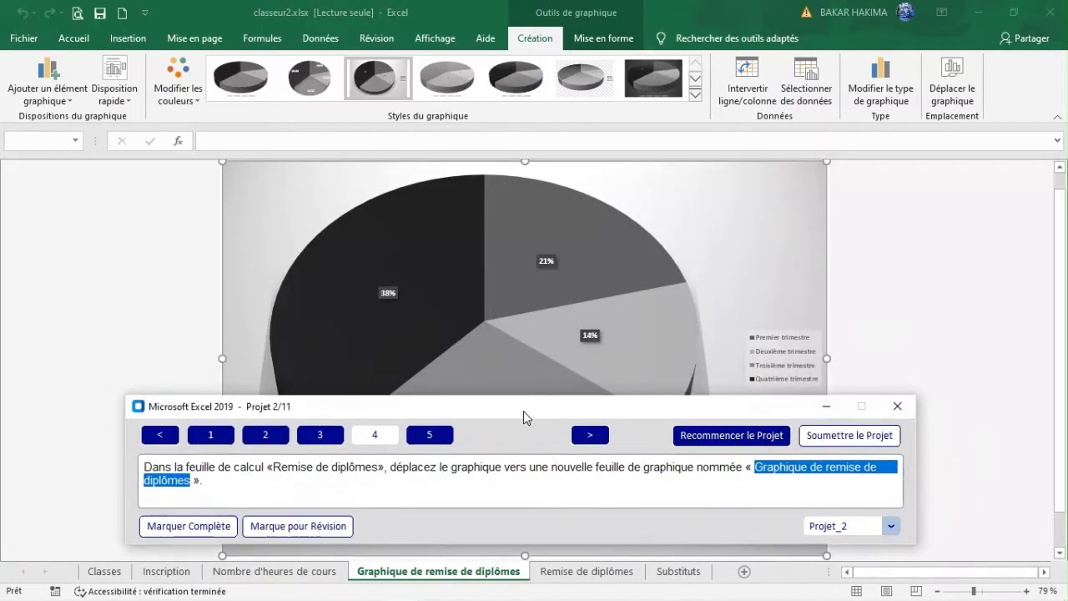
click(464, 484)
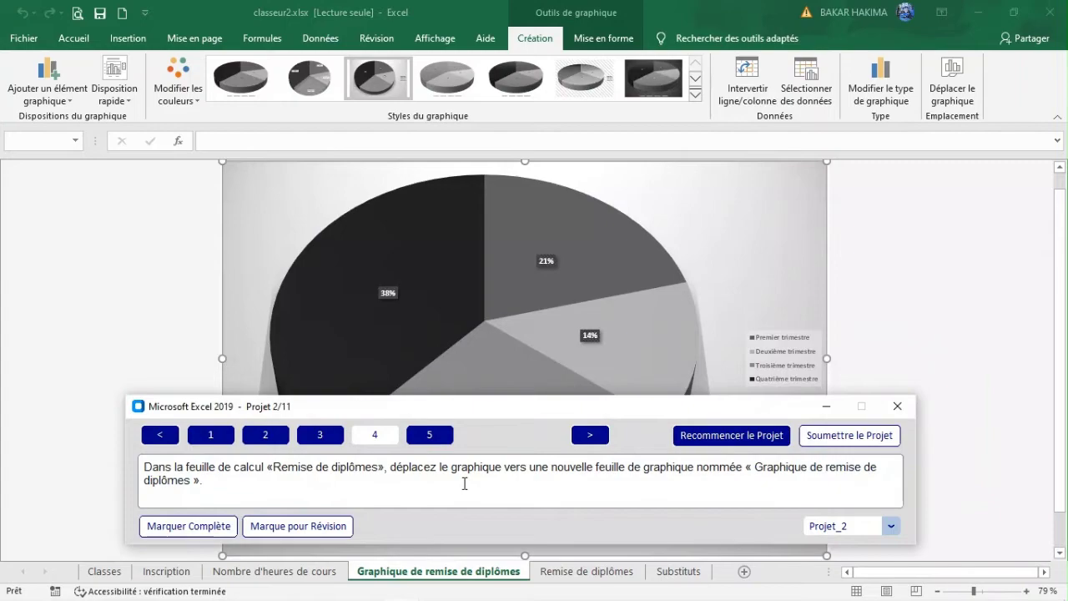
click(430, 437)
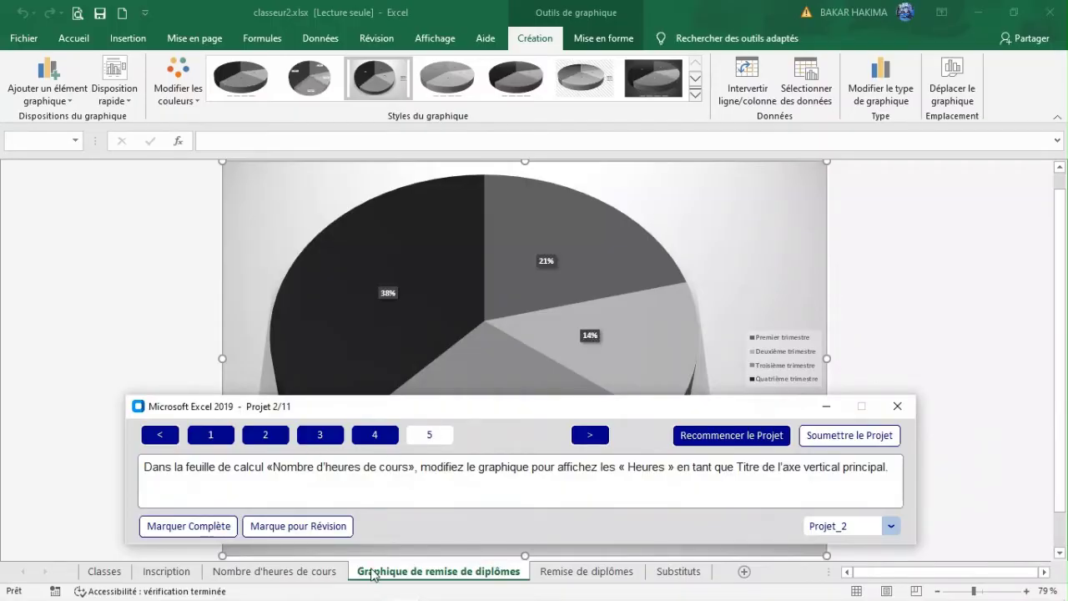
click(292, 571)
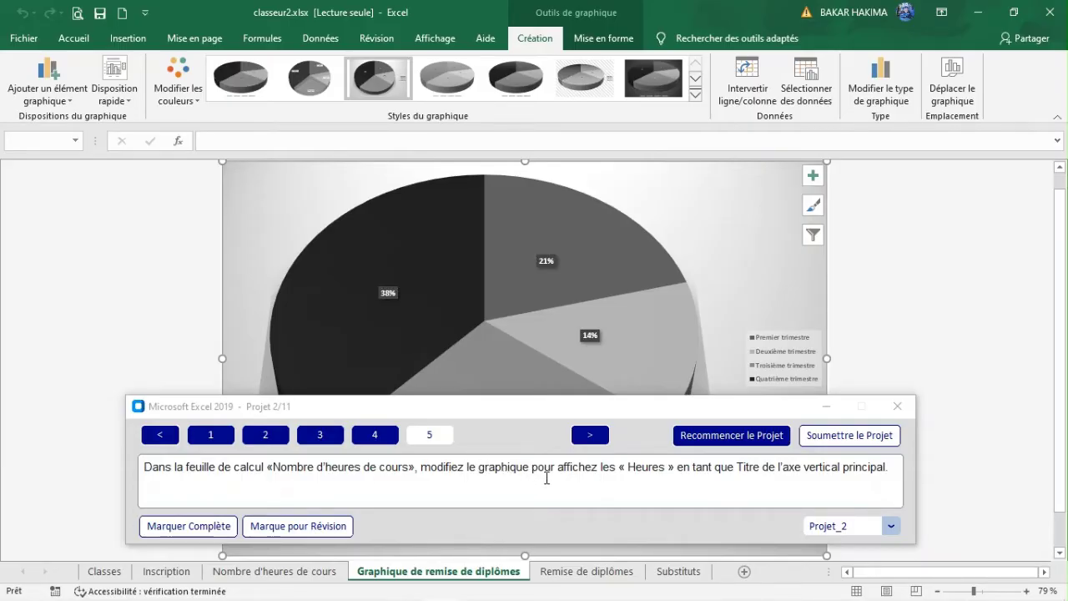
click(283, 571)
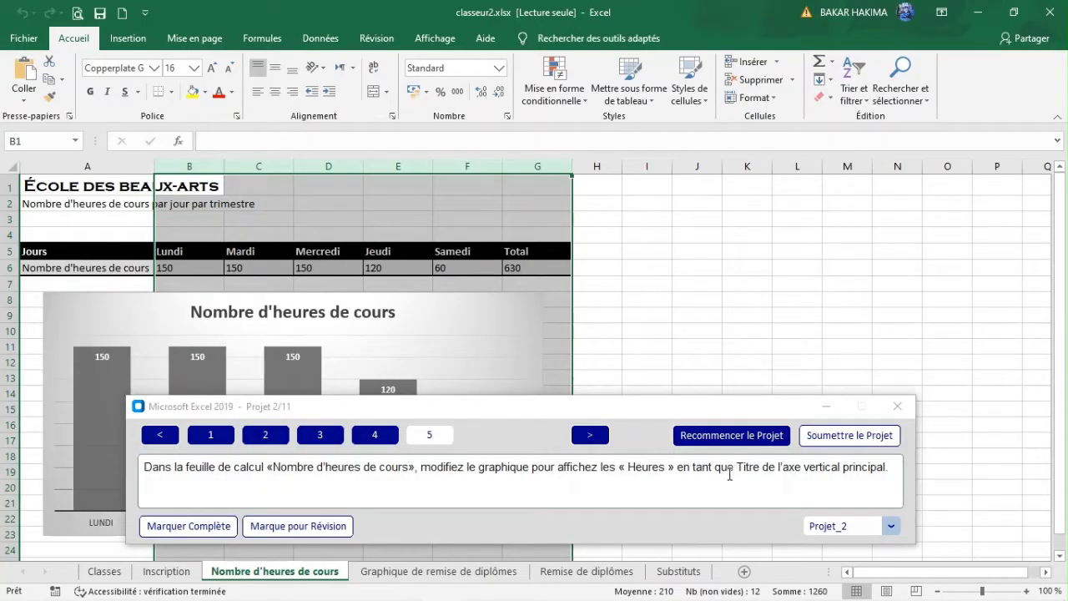
- Add a primary vertical axis title to the Nombre d'heures de cours column chart
double_click(646, 465)
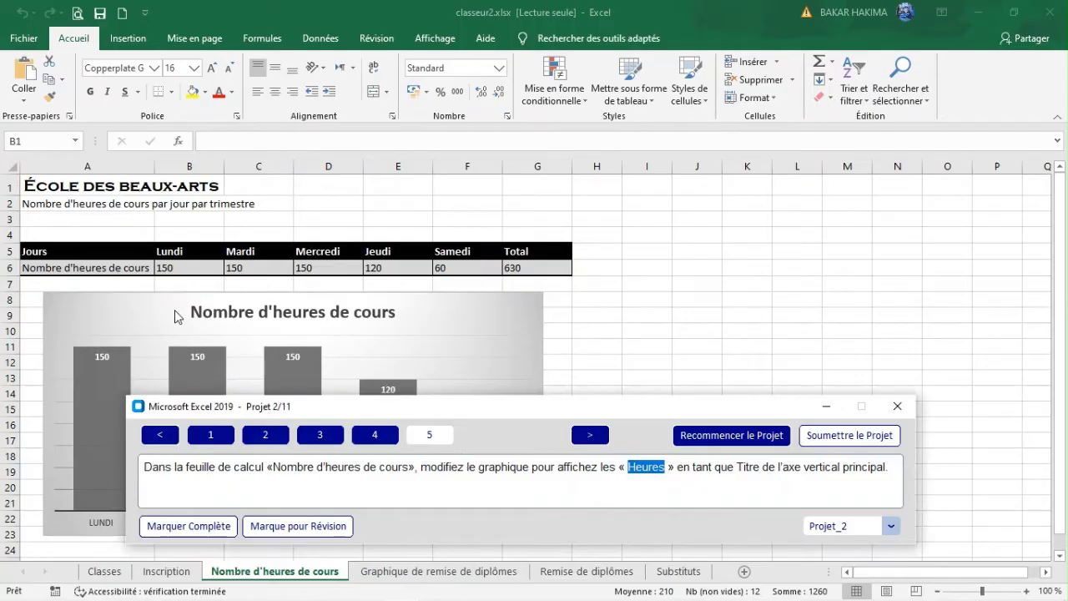
click(118, 299)
click(117, 299)
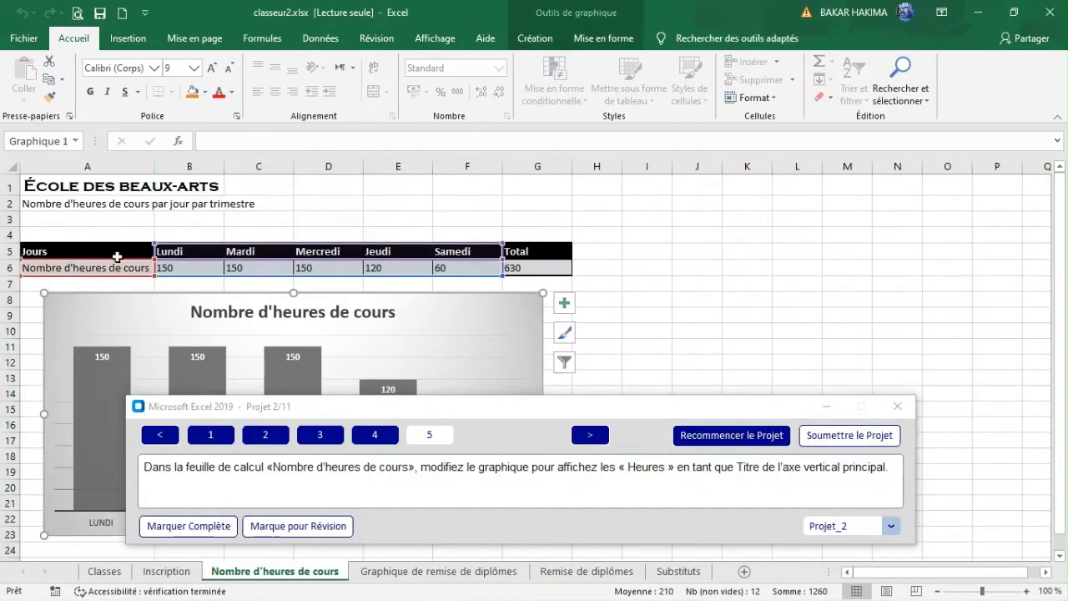
click(534, 37)
click(25, 95)
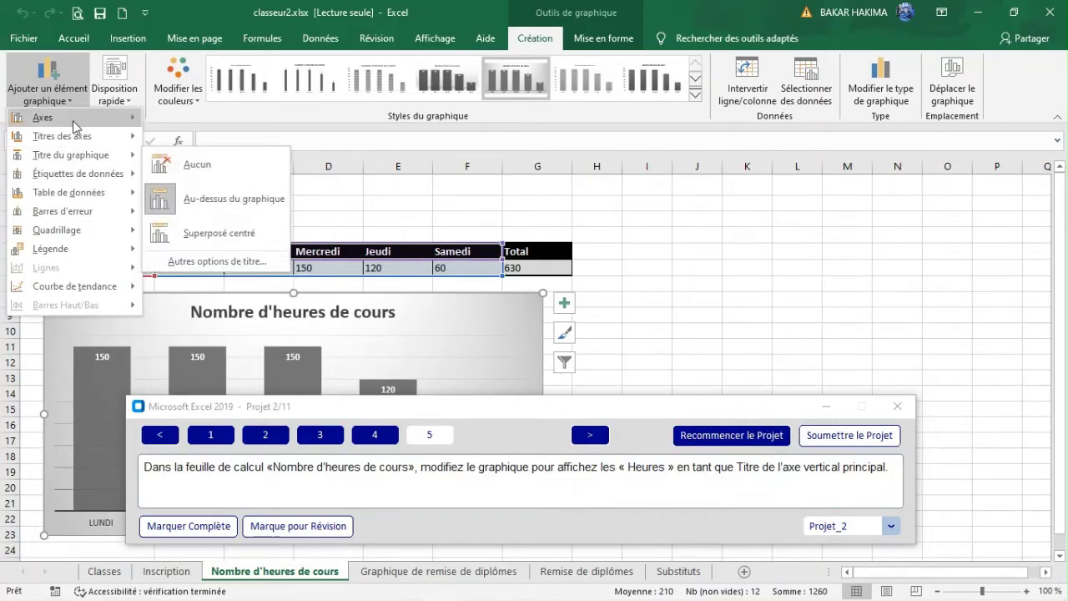
mouse_move(83, 136)
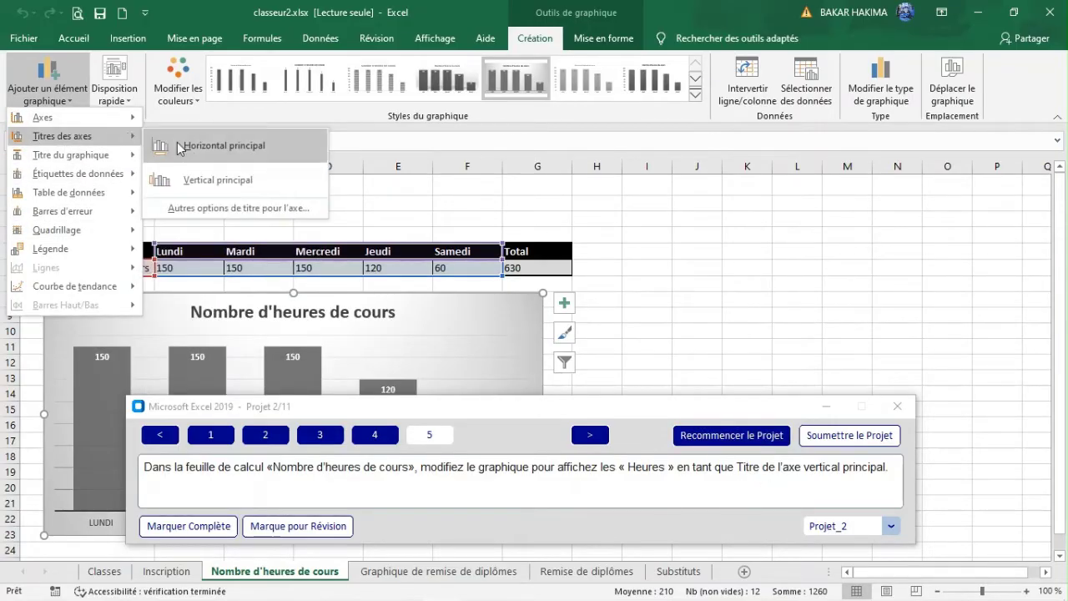
click(214, 171)
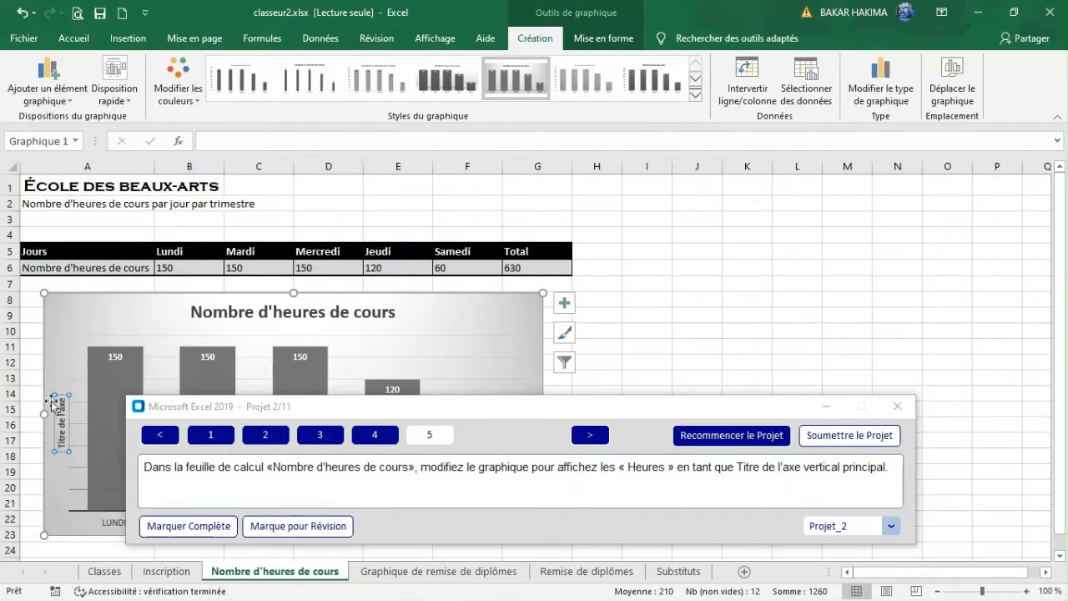
- Replace the vertical axis title's placeholder text with "Heures" and deselect the chart
double_click(61, 411)
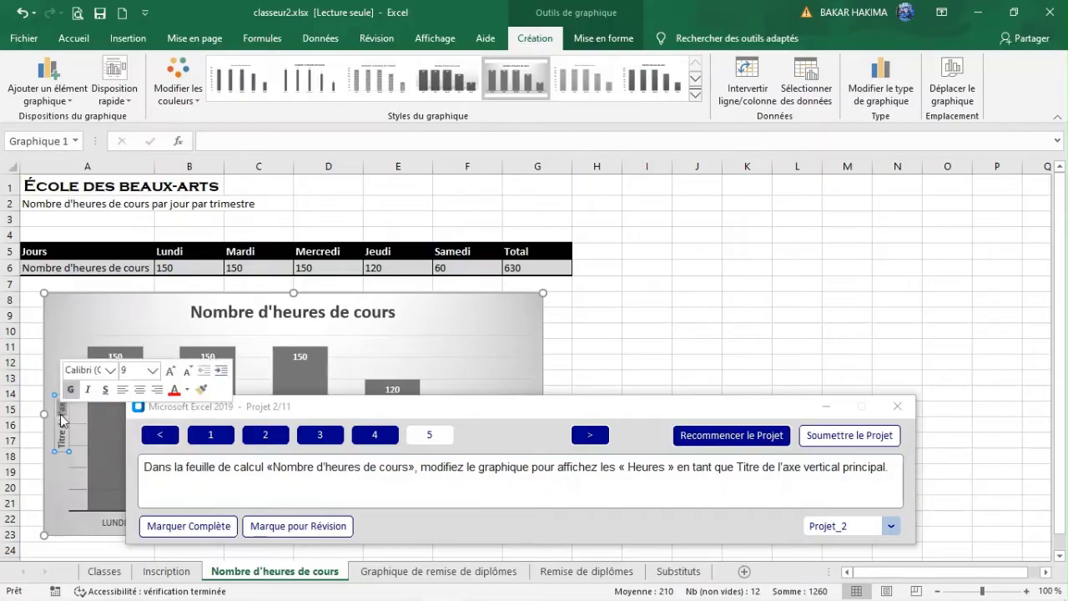
triple_click(60, 414)
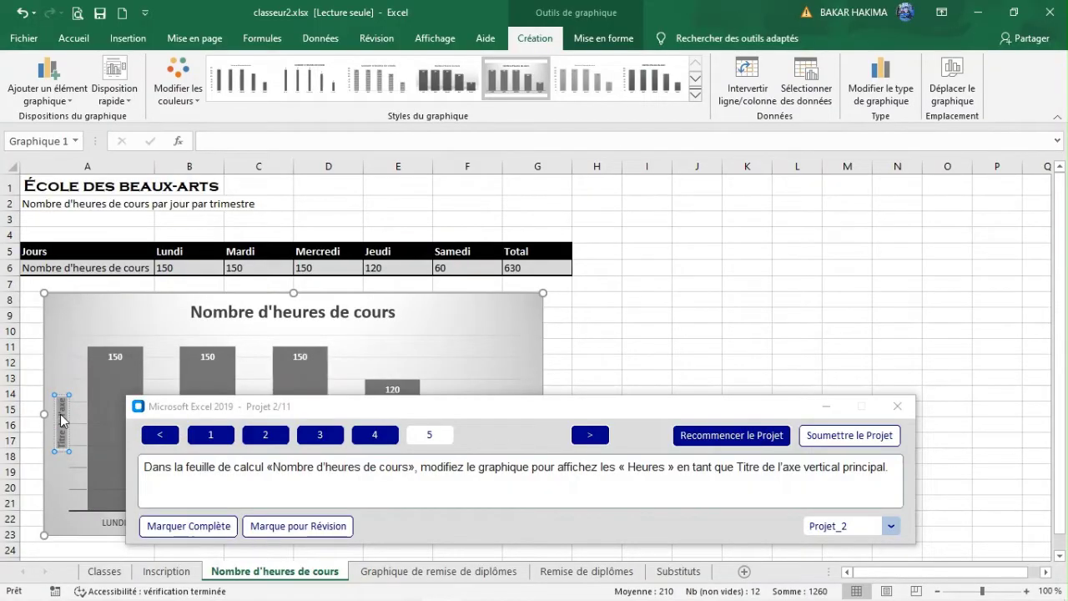
text(Heures)
click(647, 313)
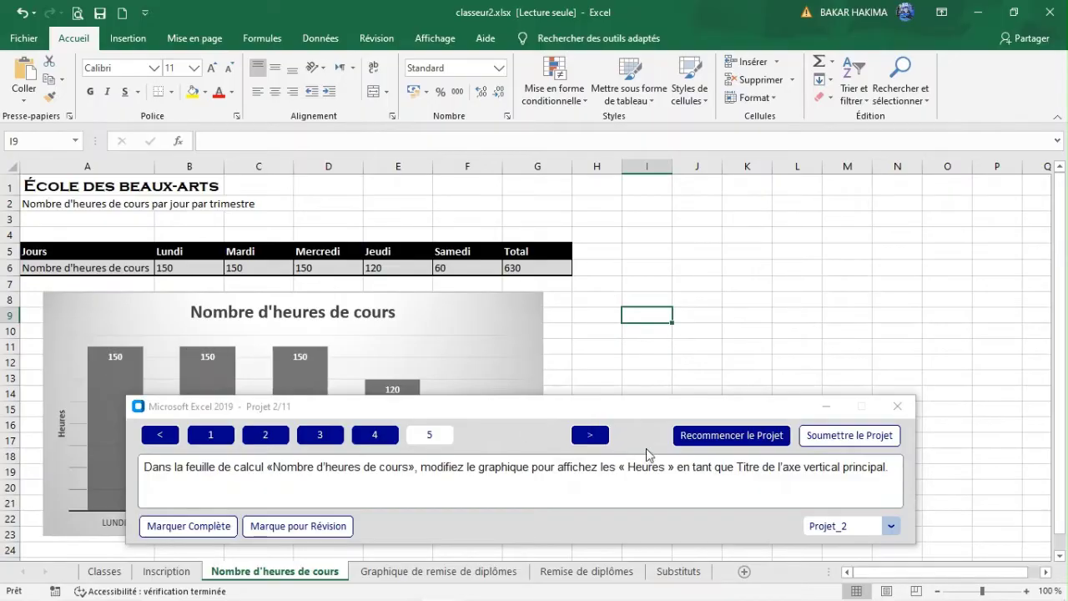
- Submit Project 2 to load Project 3, and dismiss the document recovery pane in classeur3.xlsx
click(836, 447)
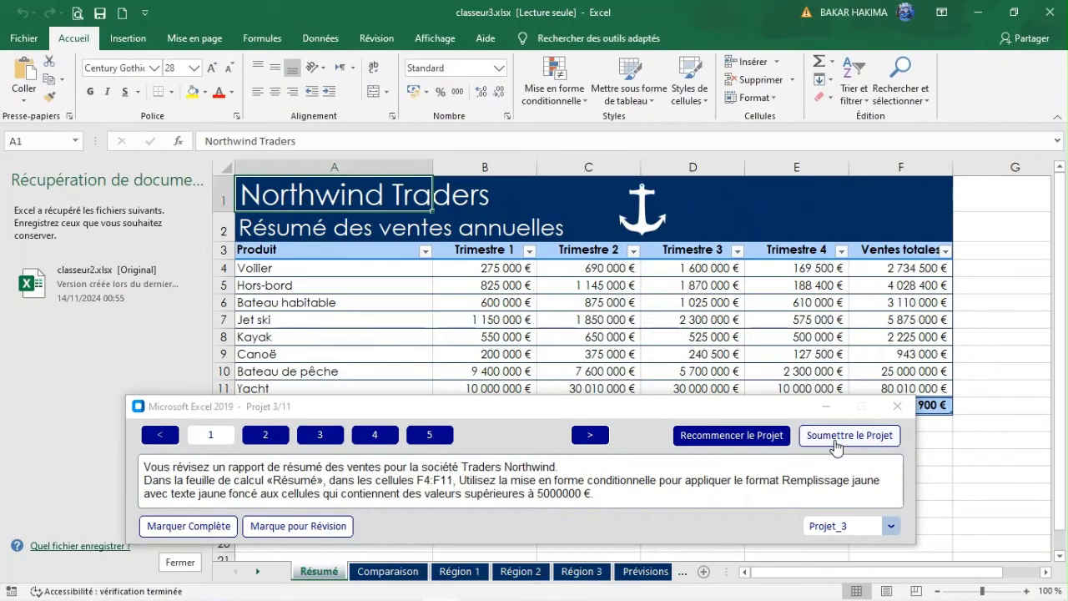
click(190, 570)
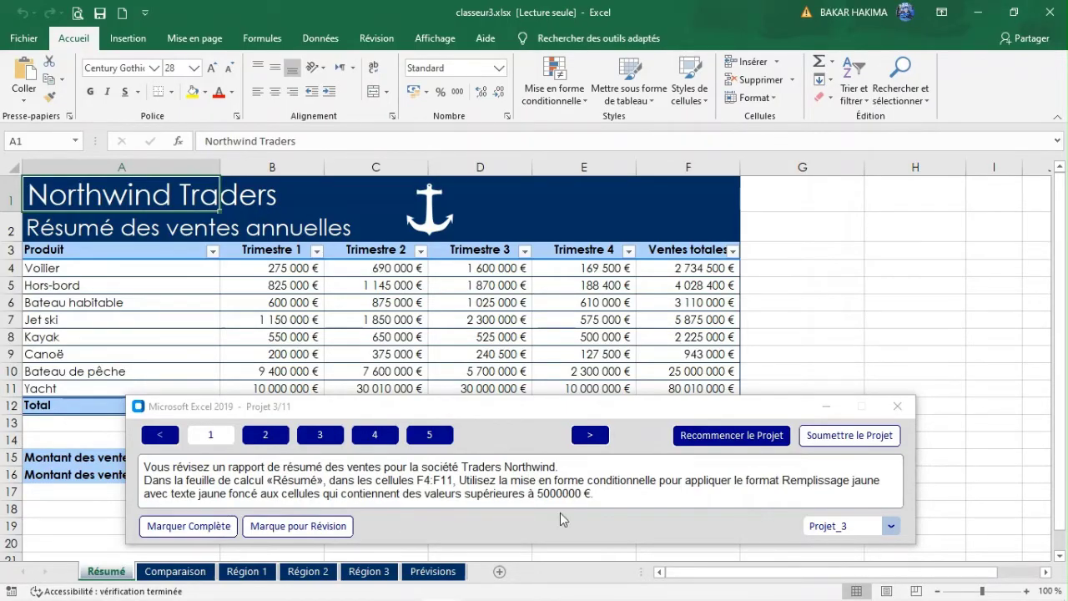
- Lower the instruction window and start a Supérieur à conditional formatting rule on cells F4:F11 of the Résumé sheet
click(617, 416)
drag(618, 416, 607, 451)
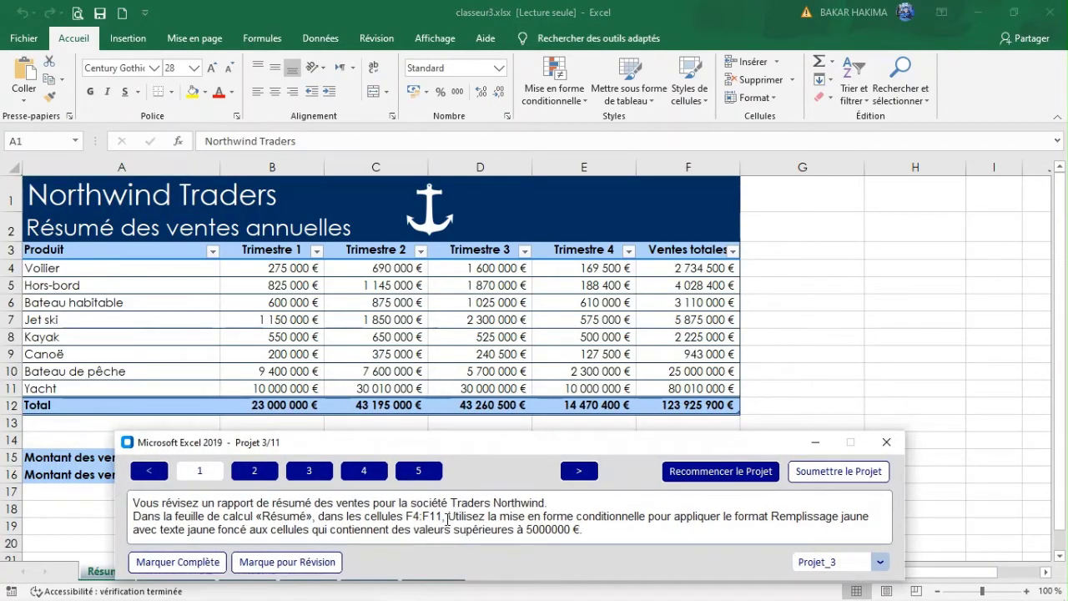
click(723, 282)
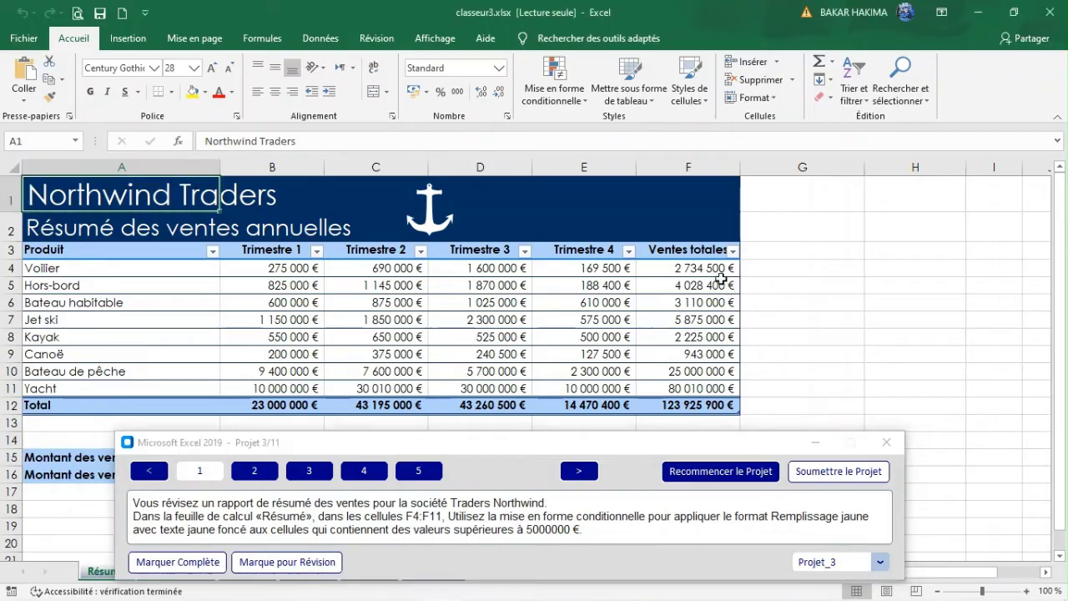
click(714, 268)
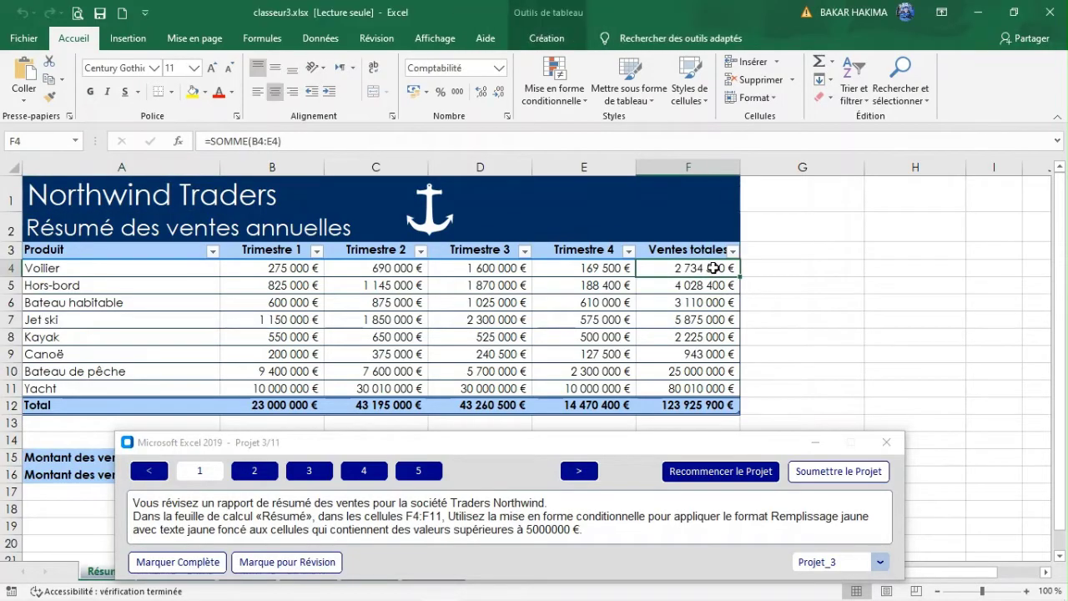
mouse_move(714, 268)
mouse_down()
mouse_move(696, 392)
mouse_move(695, 383)
mouse_up()
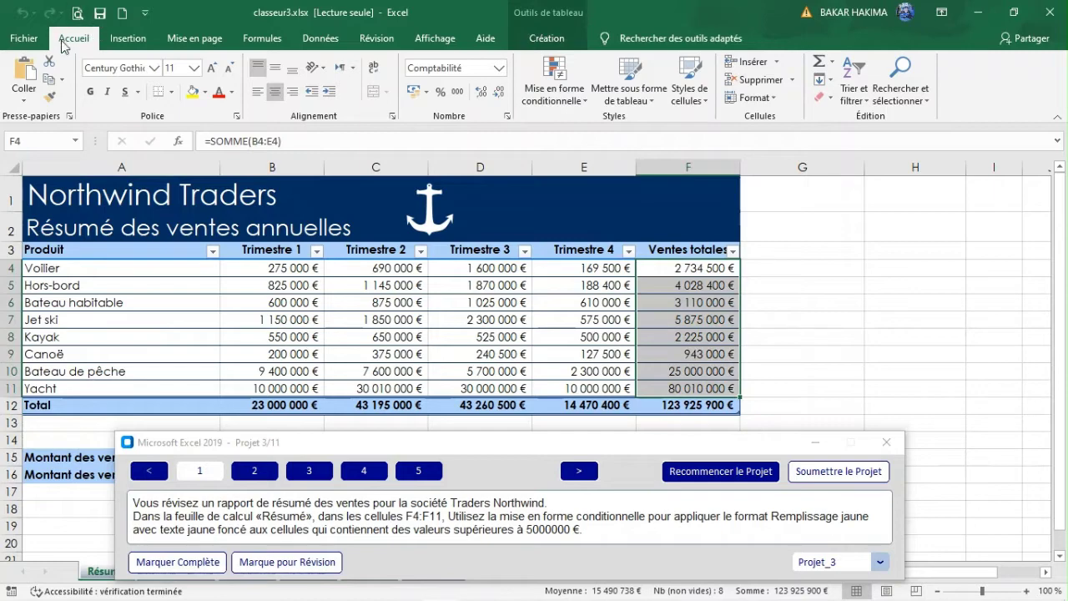
click(571, 105)
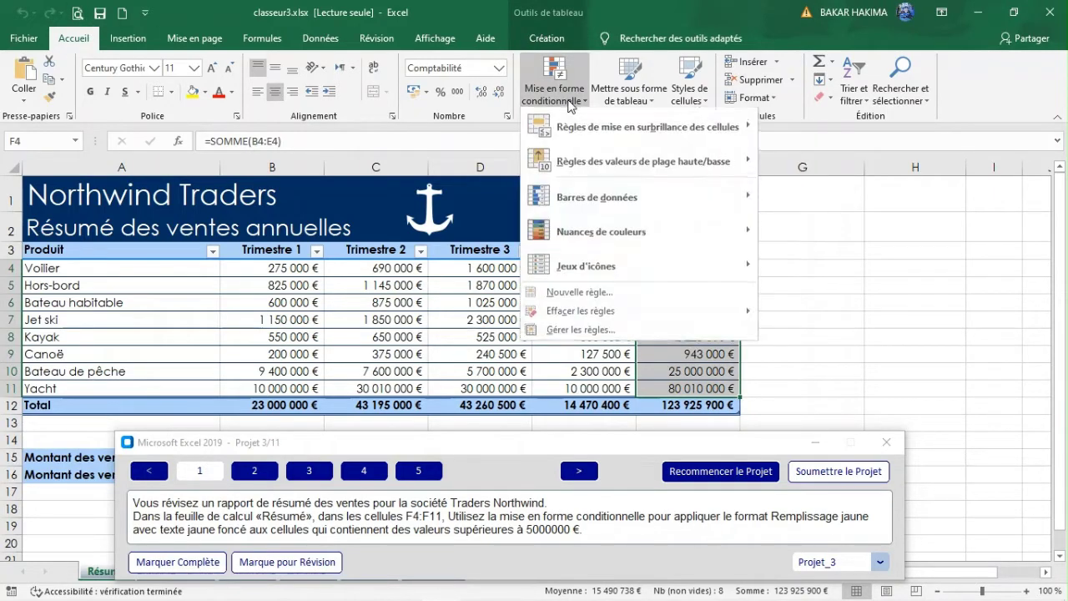
mouse_move(683, 136)
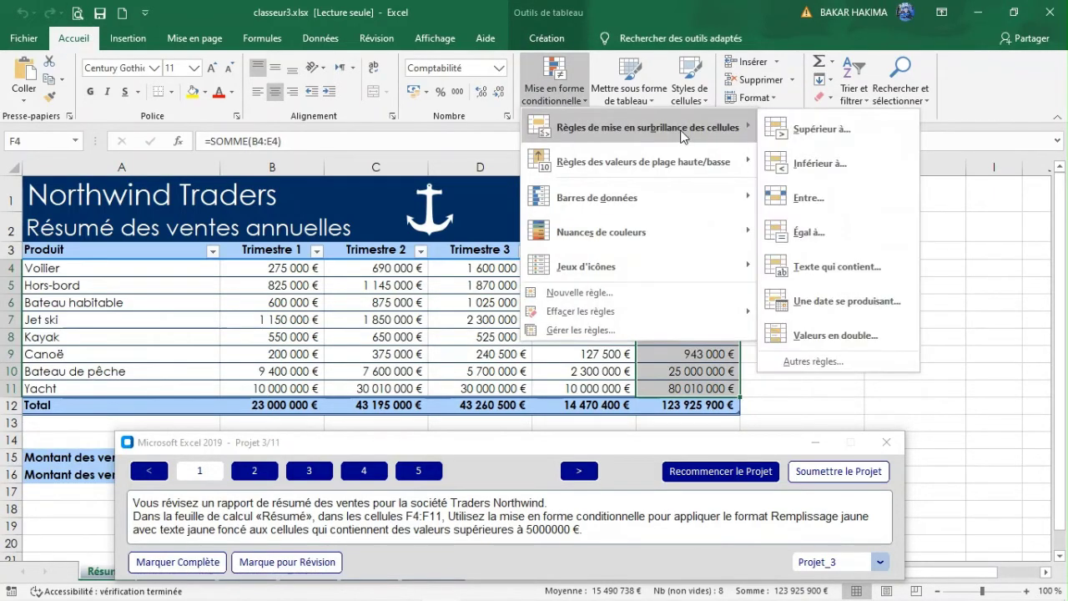
click(818, 130)
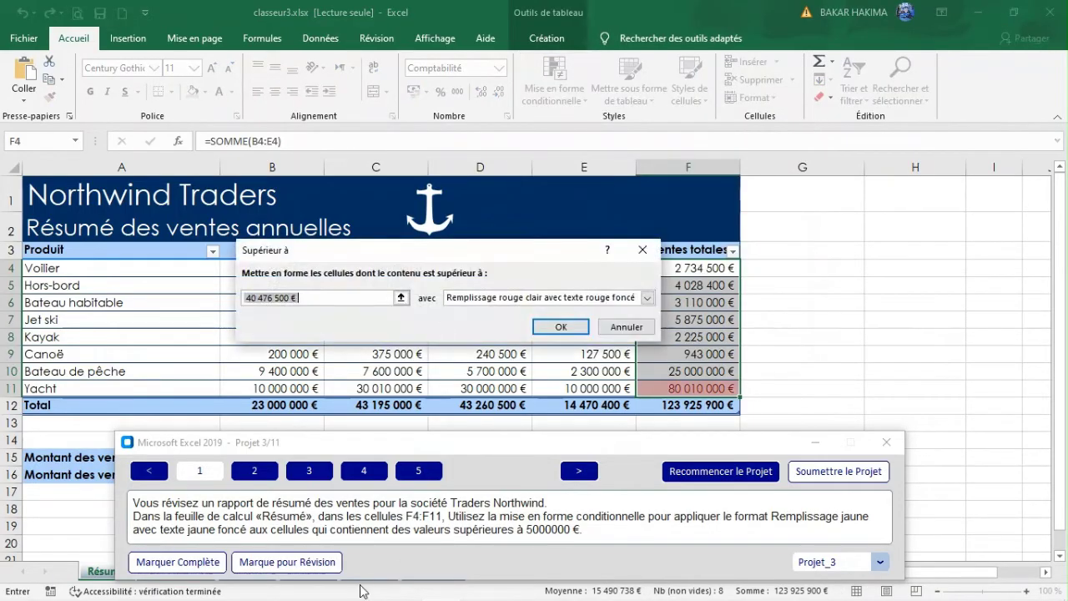
- Set the rule's threshold to 5000000 €, copied from the instructions, and apply Remplissage jaune avec texte jaune foncé
double_click(534, 532)
key(ctrl+c)
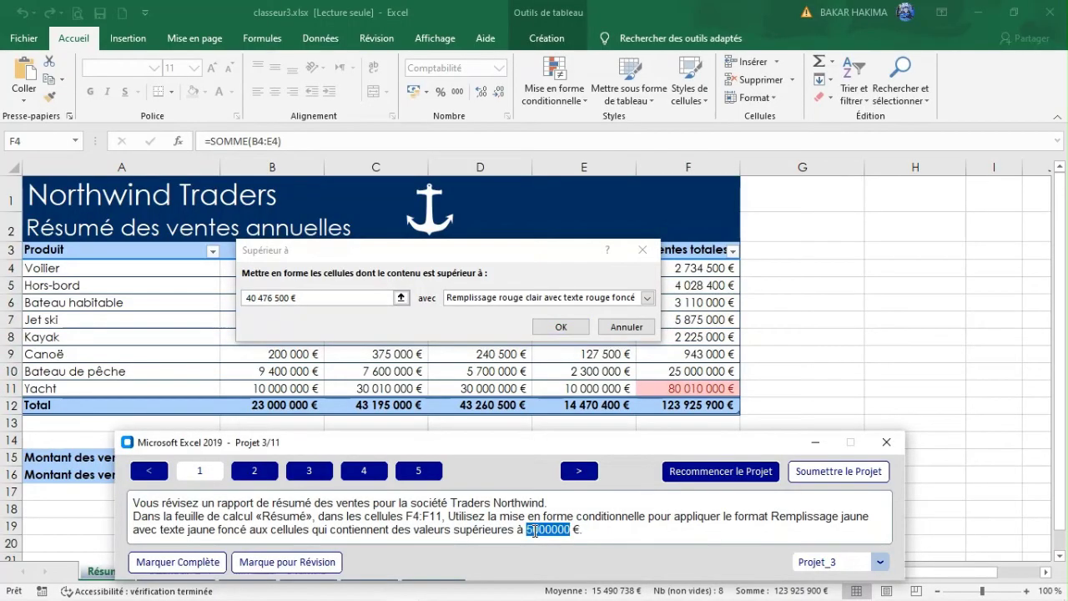
click(290, 297)
drag(292, 297, 232, 299)
key(ctrl+v)
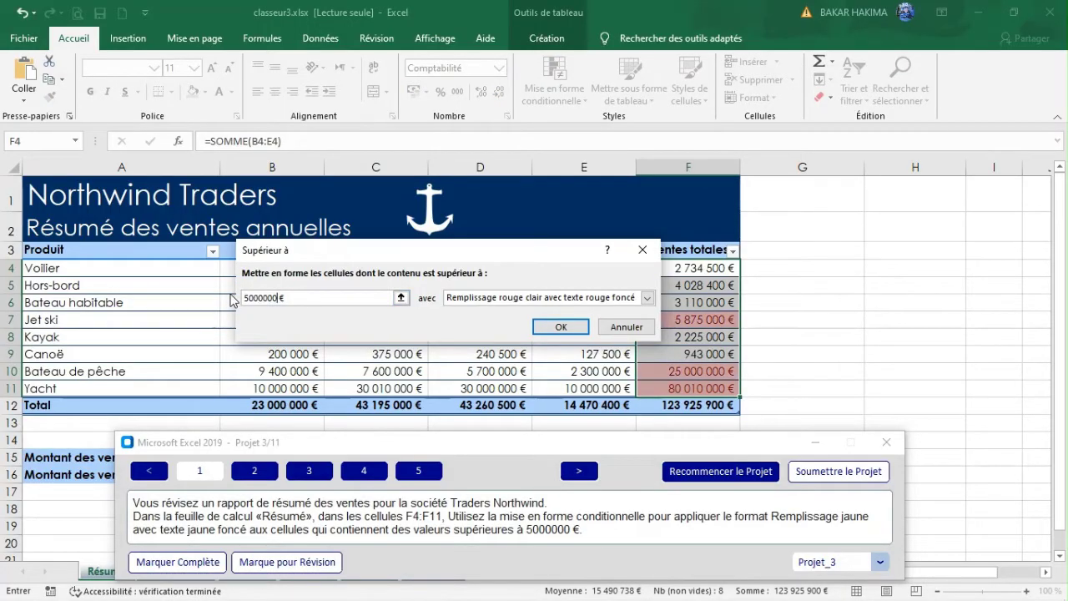
click(648, 298)
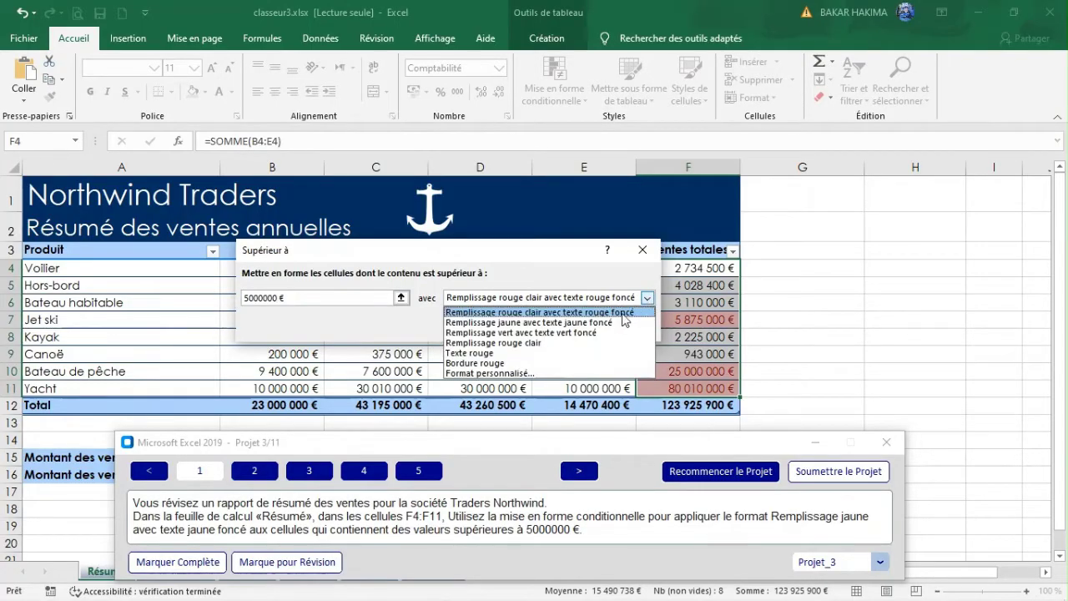
click(605, 323)
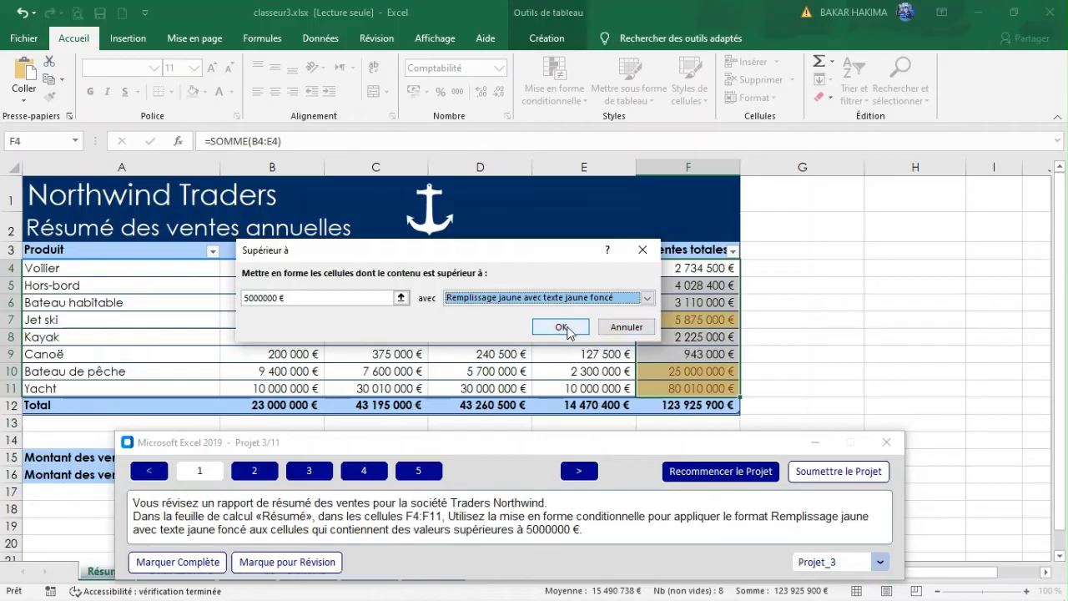
click(572, 327)
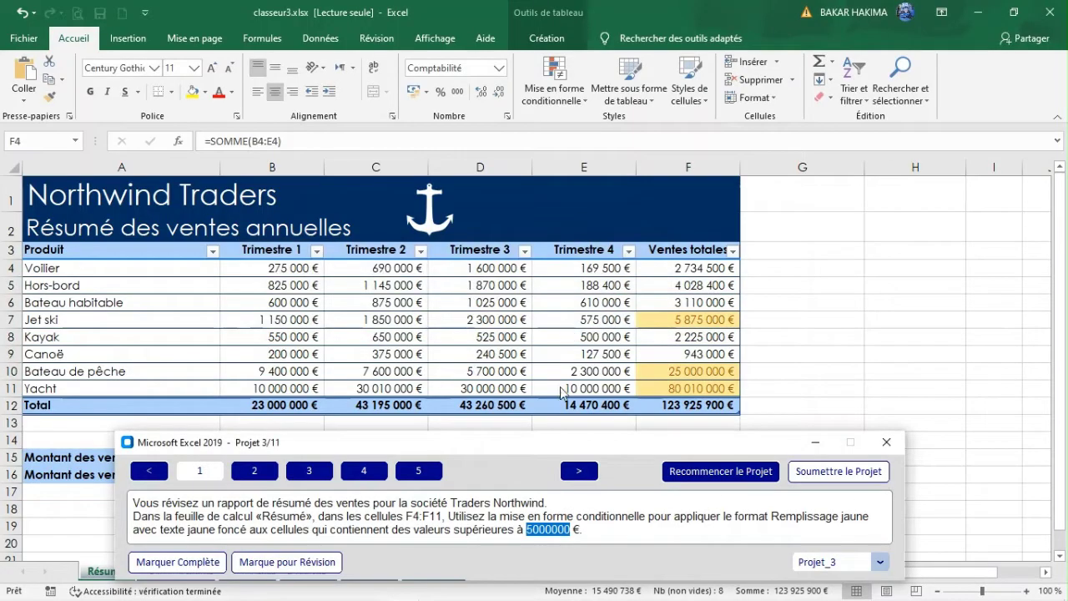
- Open task 2 of Project 3 and show the Région 1 sheet, with the instruction window moved higher
click(253, 473)
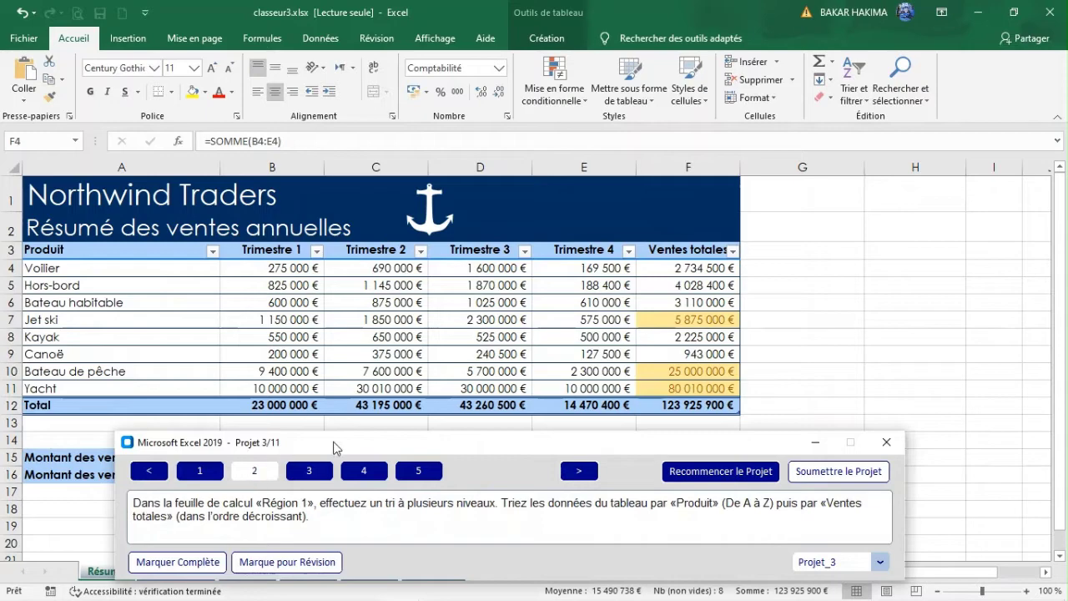
drag(334, 443, 327, 411)
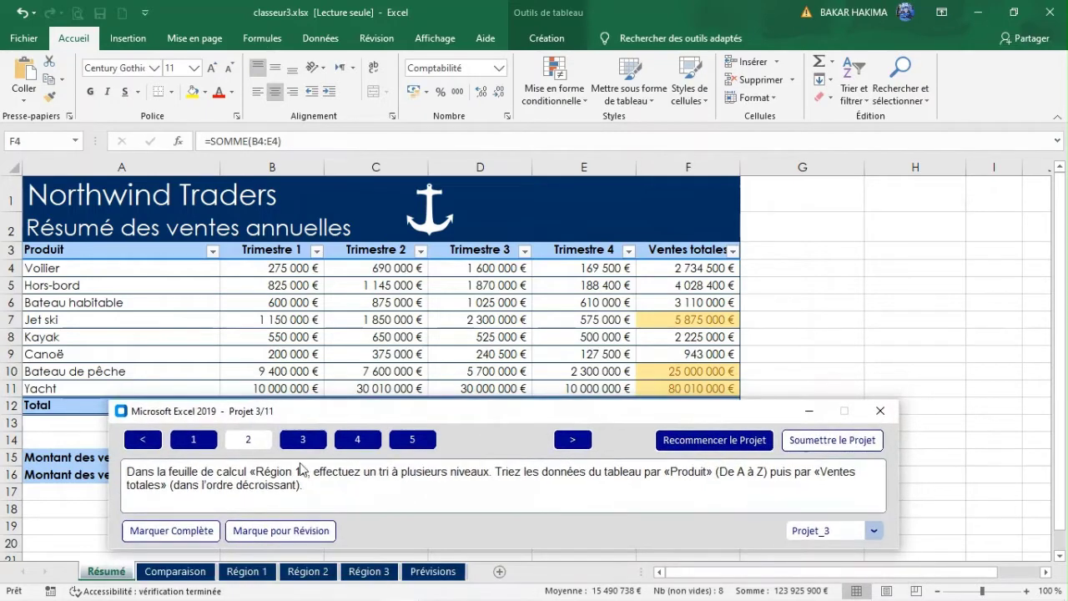
click(251, 573)
click(248, 572)
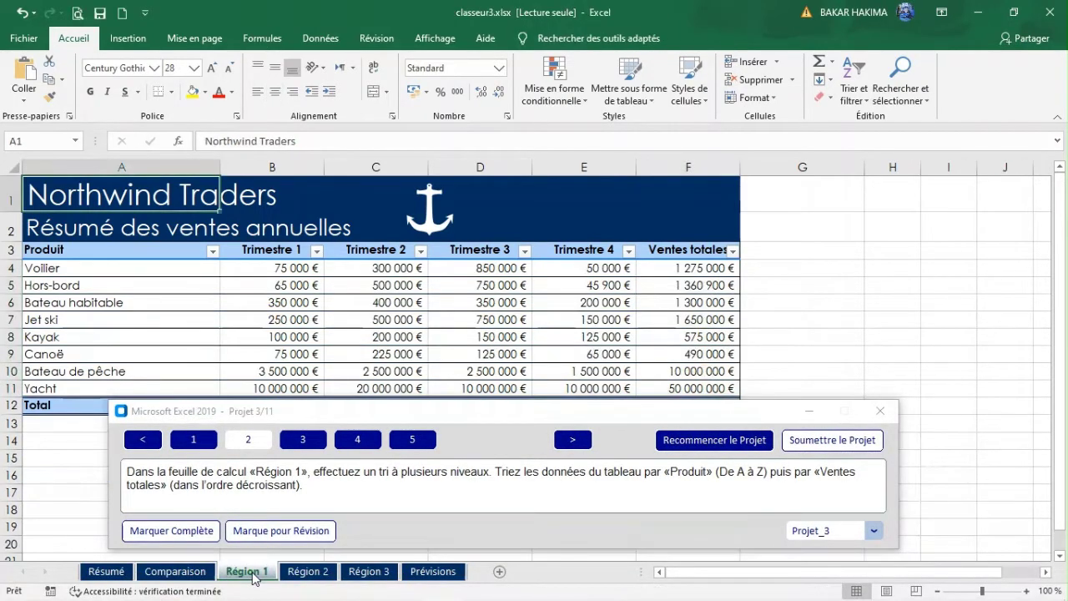
- Start a custom sort of the Région 1 table with Produit as the first level, ordered De A à Z
click(369, 318)
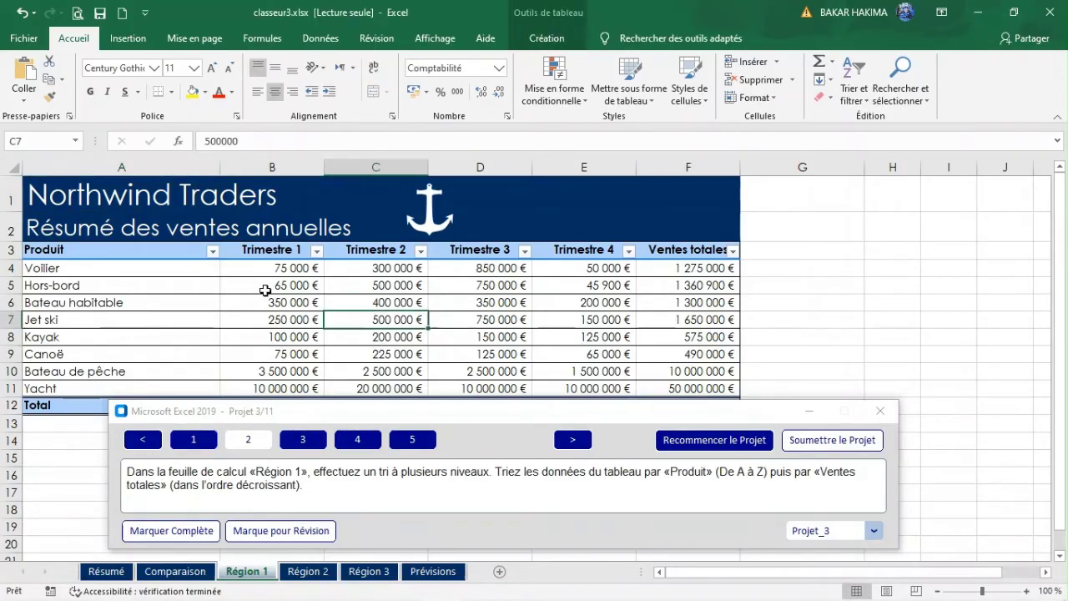
click(213, 251)
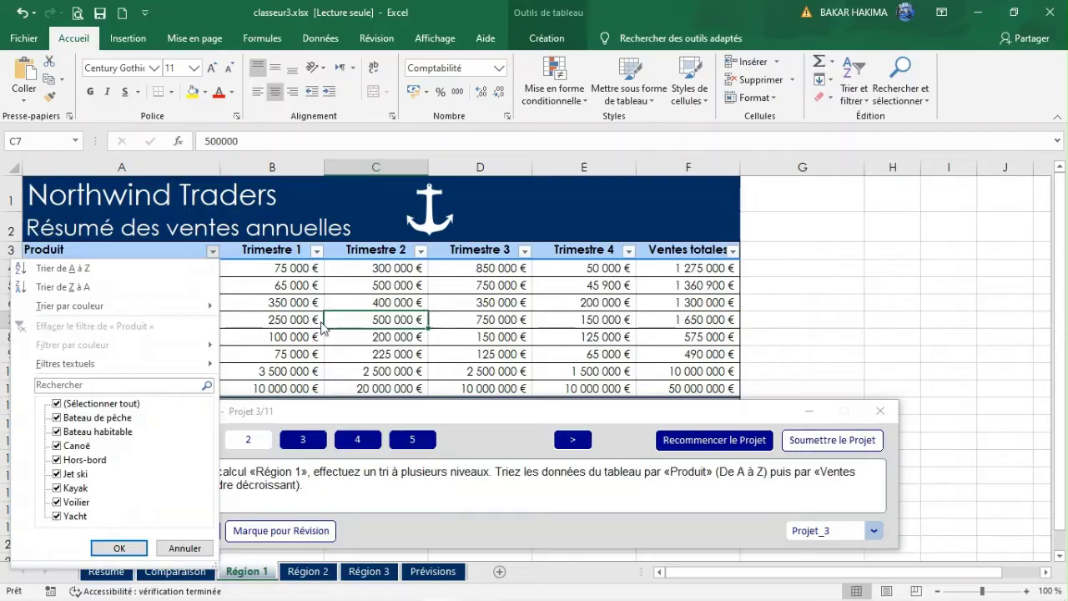
click(377, 359)
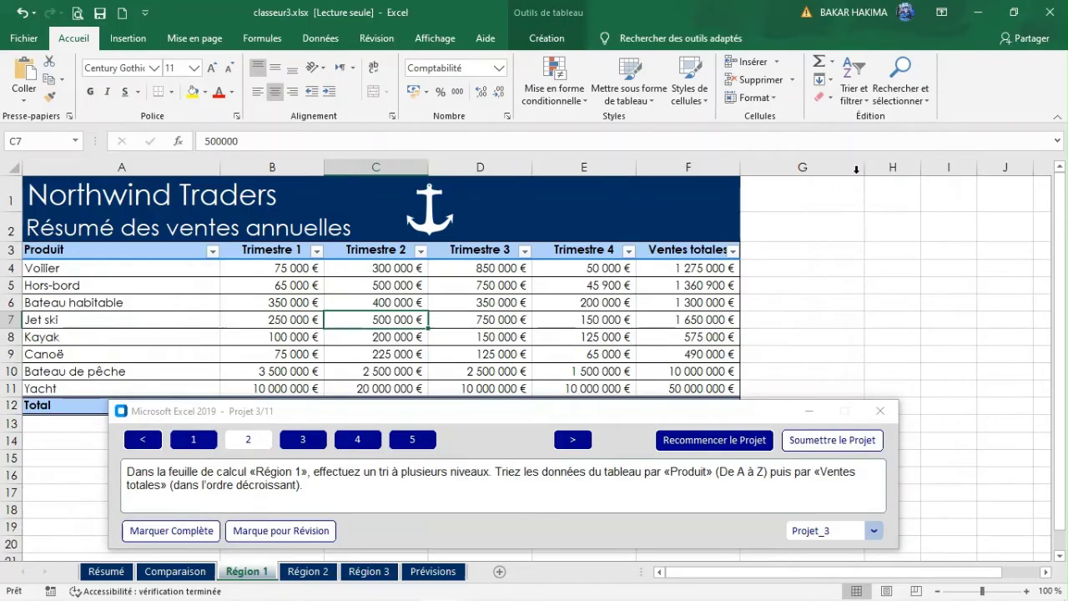
click(865, 104)
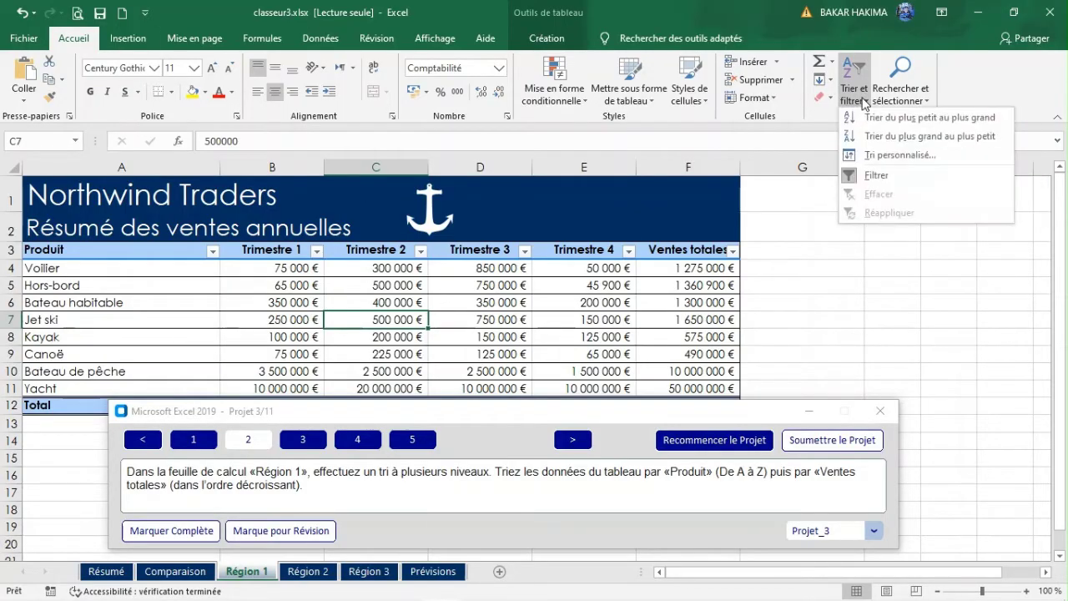
click(883, 156)
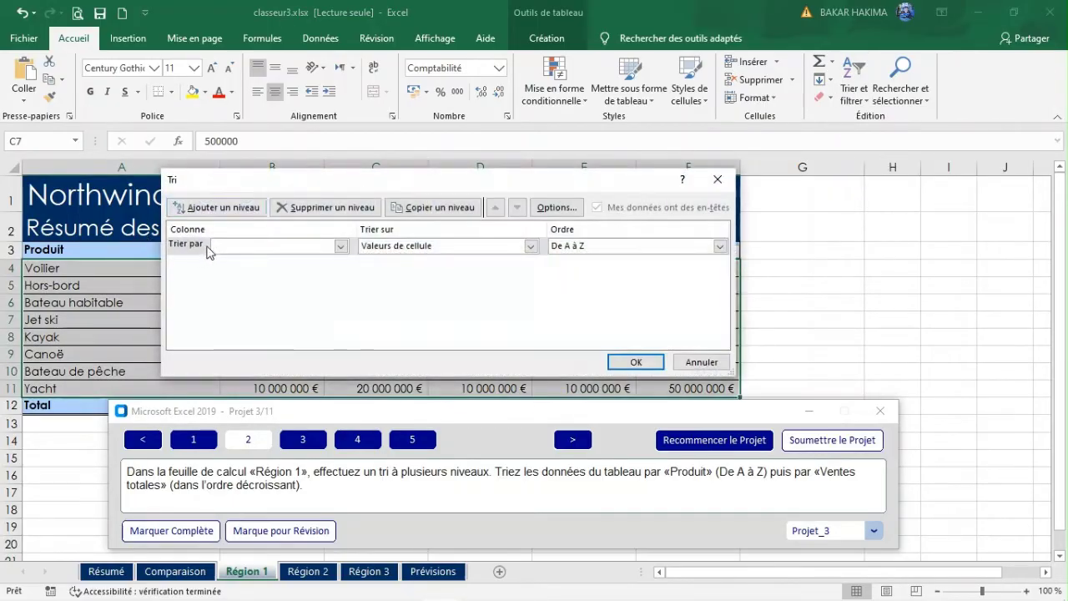
click(341, 246)
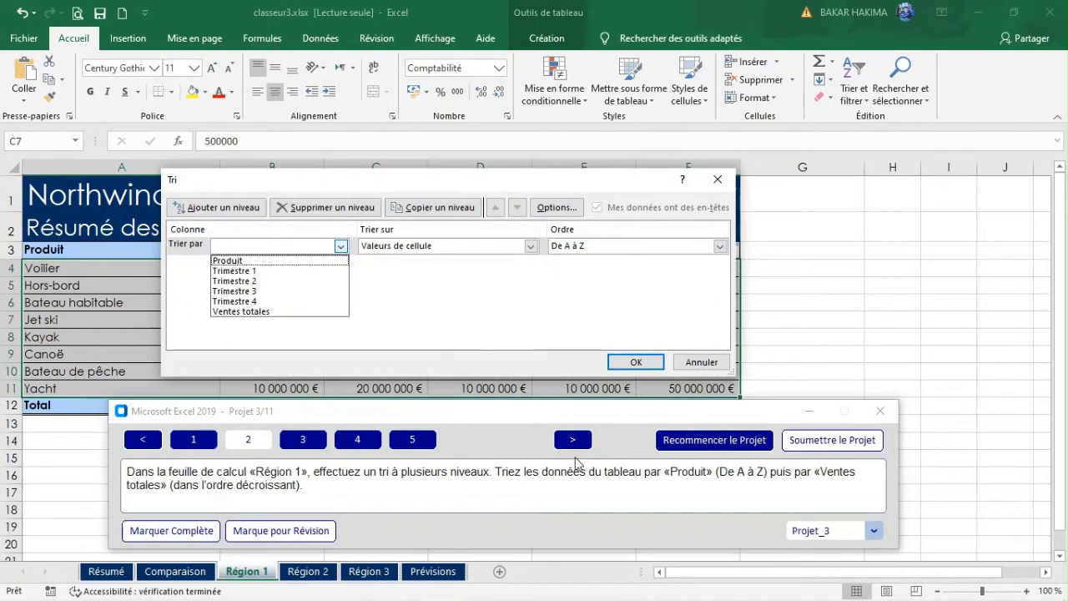
click(261, 261)
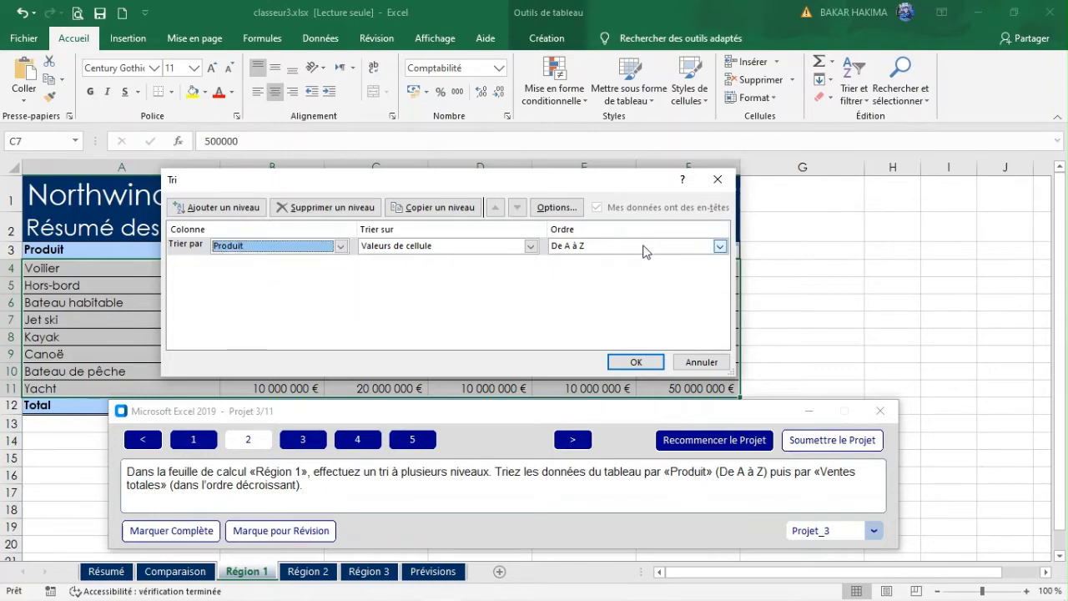
- Add a second sort level on Ventes totales, ordered Du plus grand au plus petit, and apply the sort
click(235, 205)
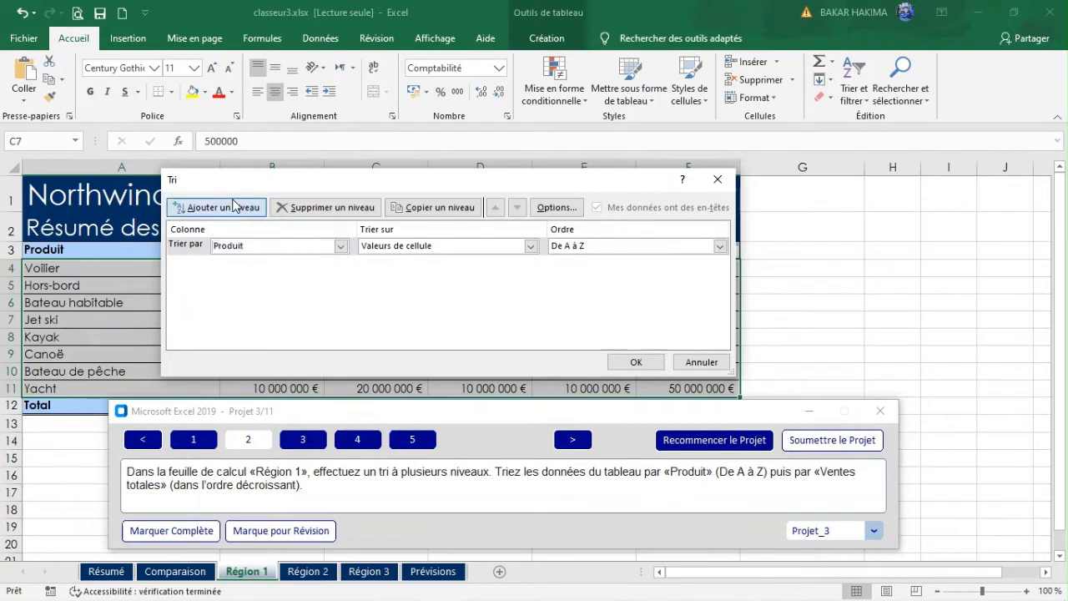
click(341, 263)
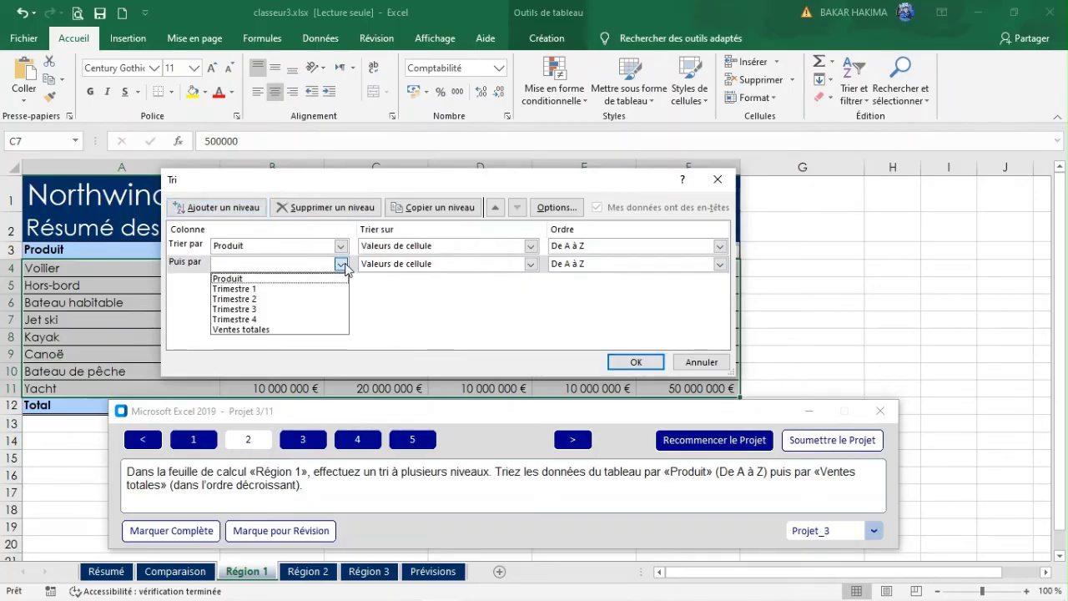
click(316, 330)
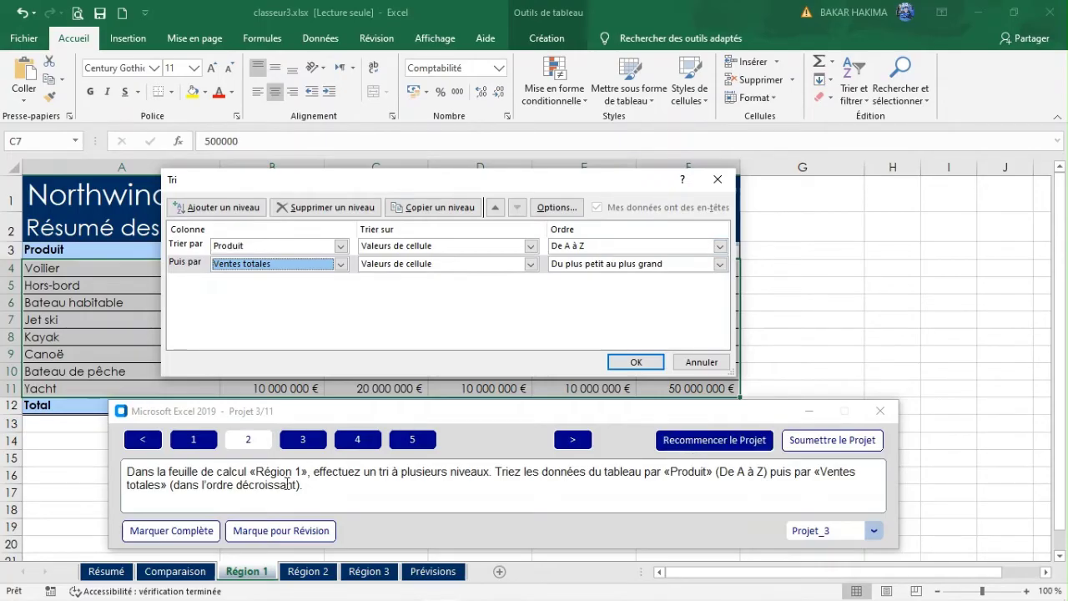
click(619, 265)
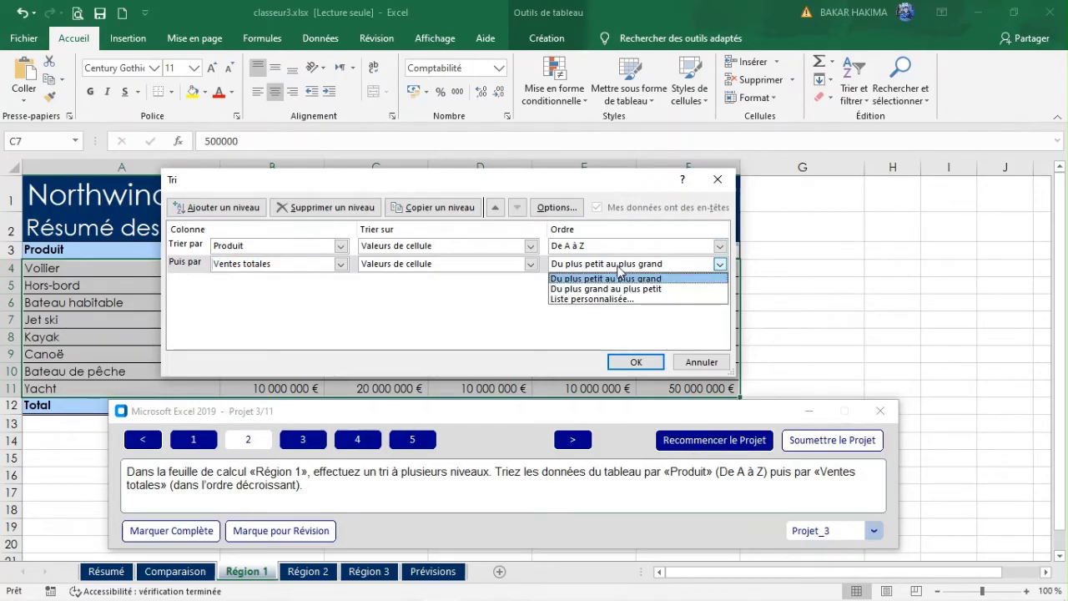
click(620, 289)
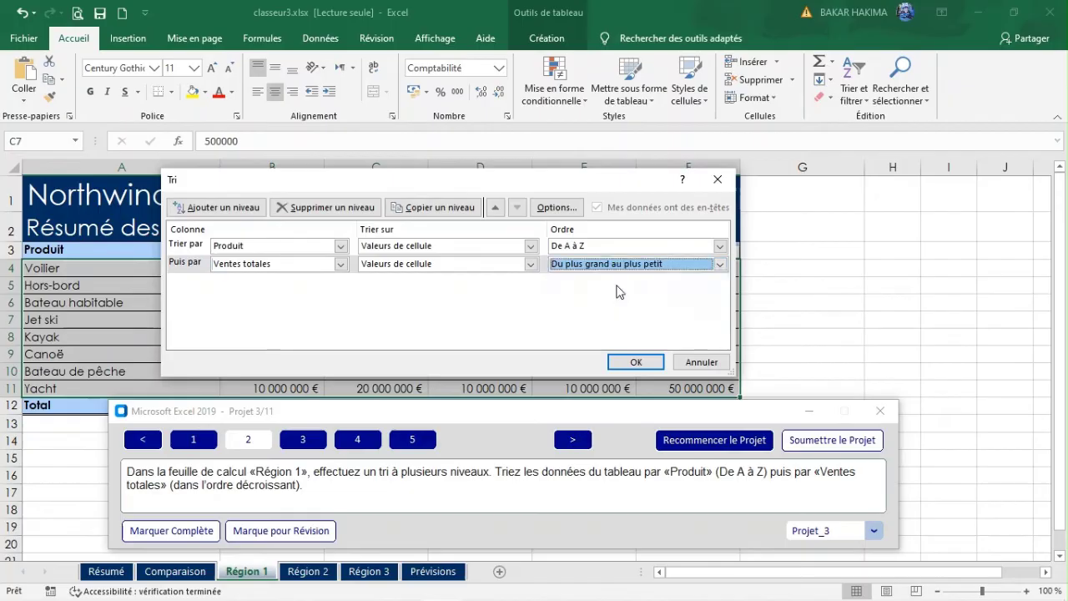
click(635, 363)
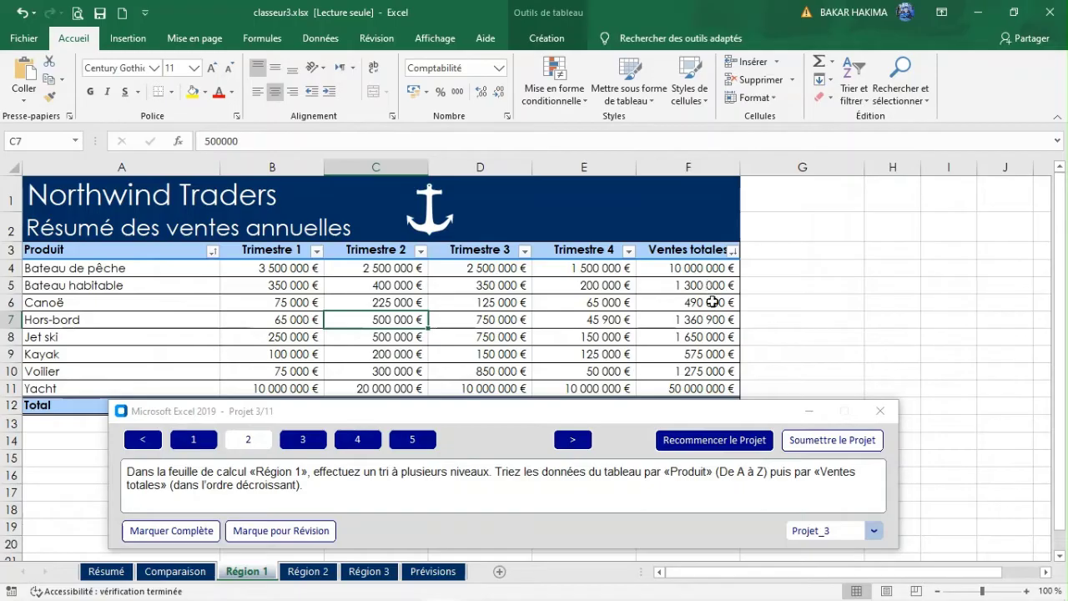
click(301, 444)
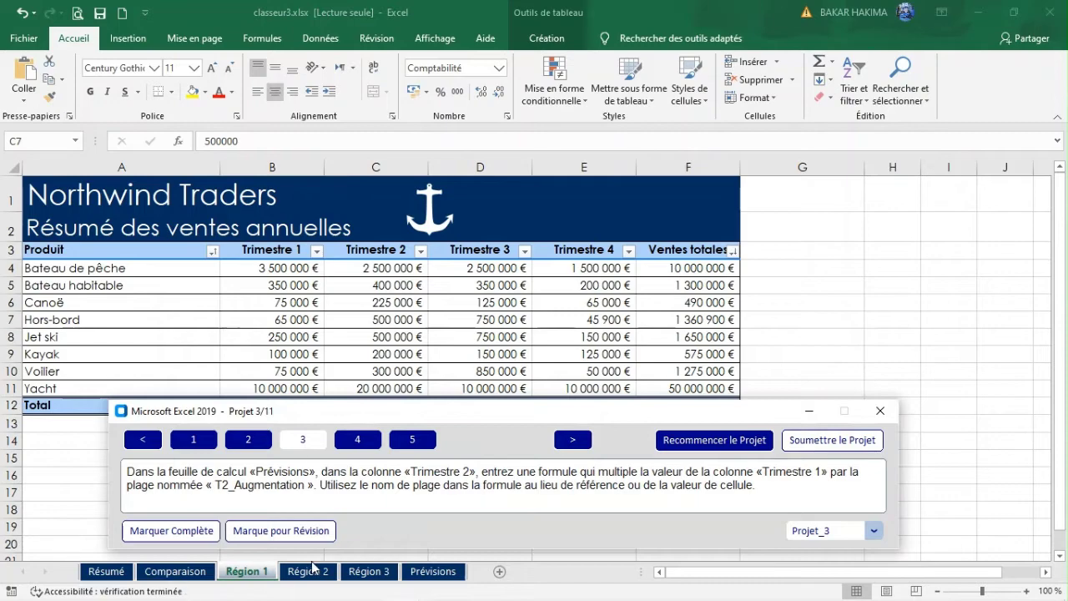
click(451, 571)
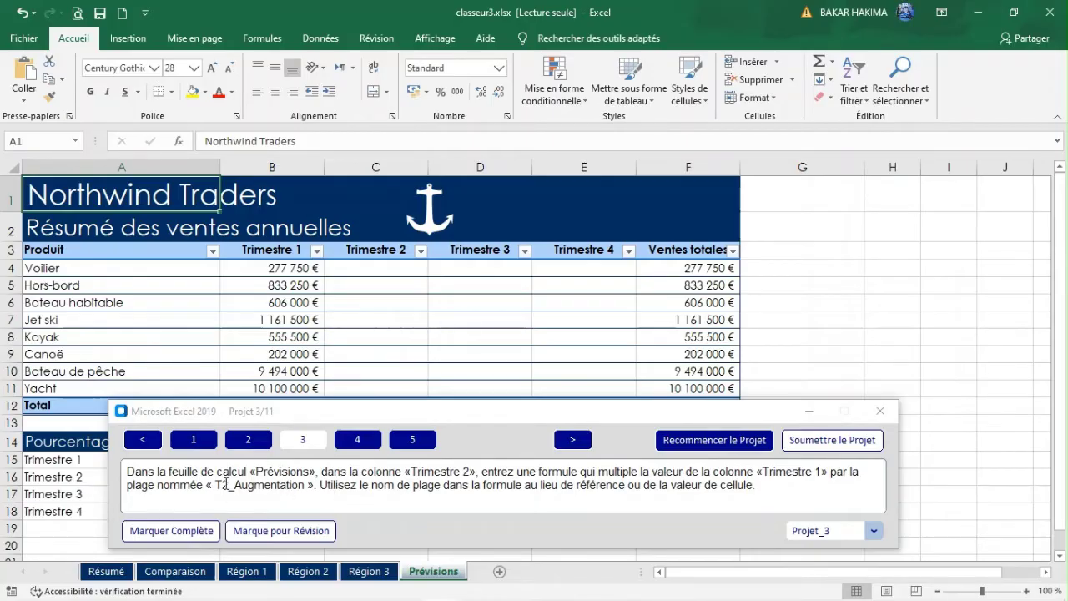
click(410, 264)
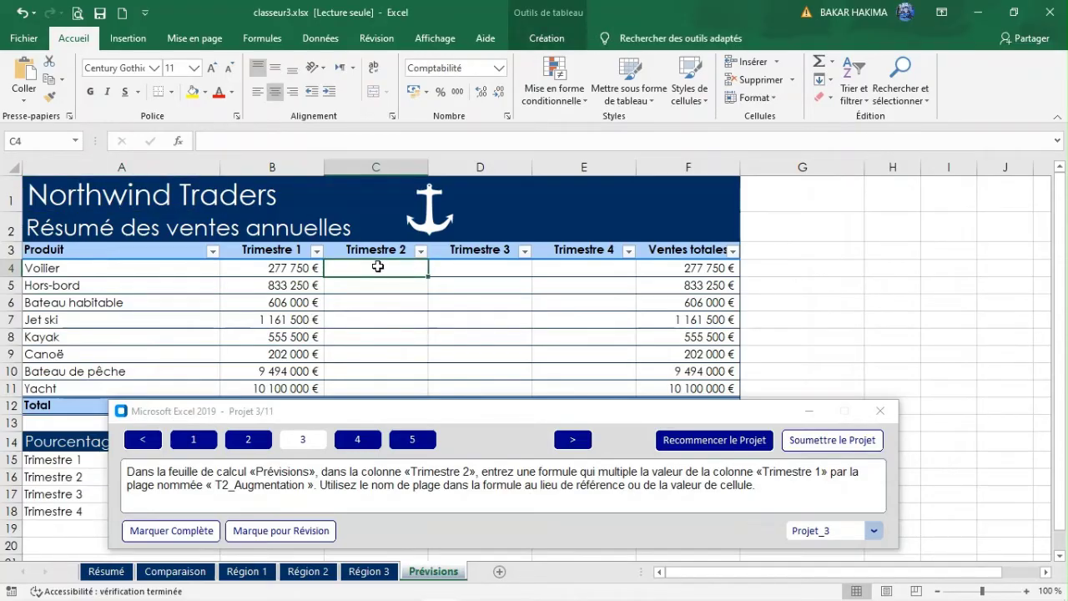
text(=)
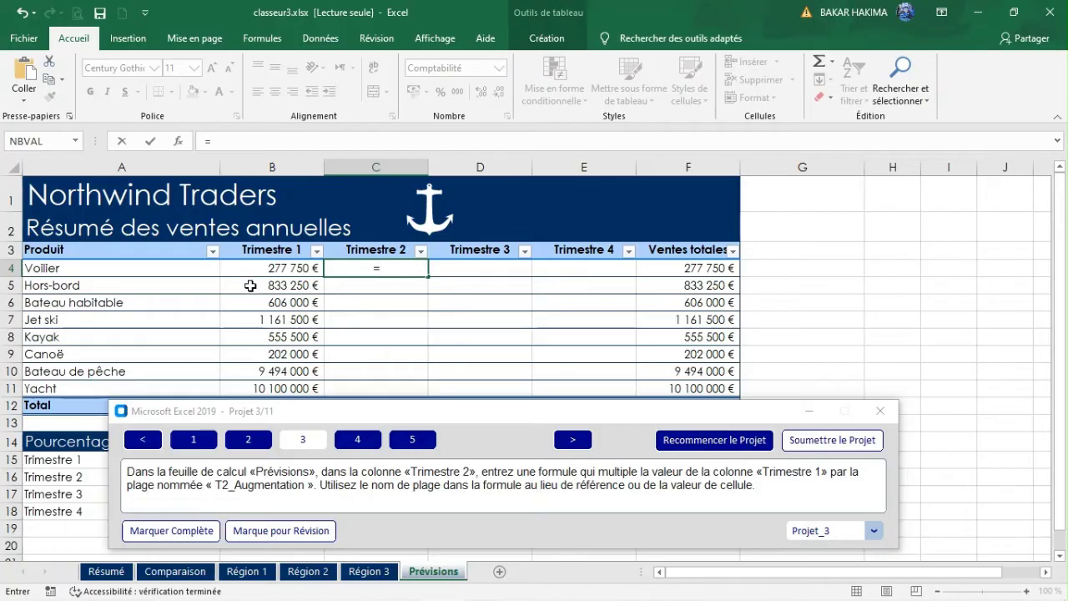
click(276, 271)
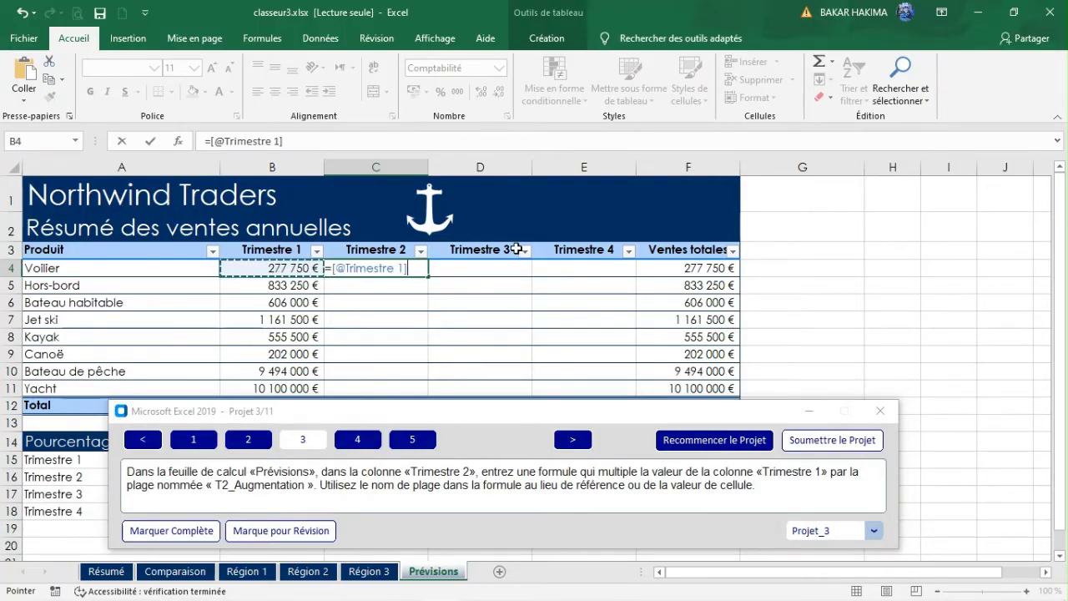
text(*)
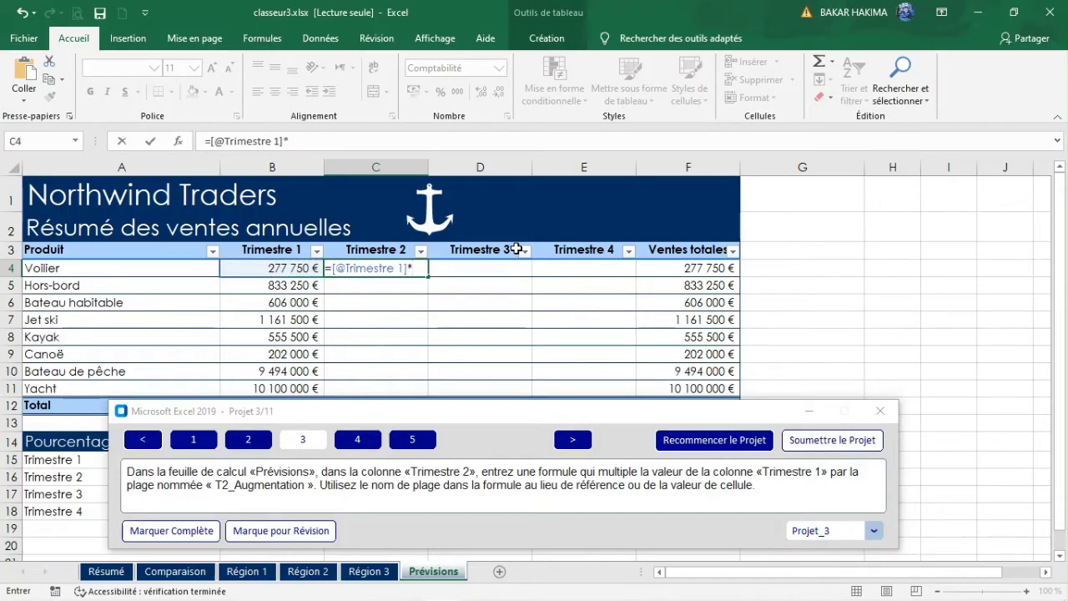
text(t)
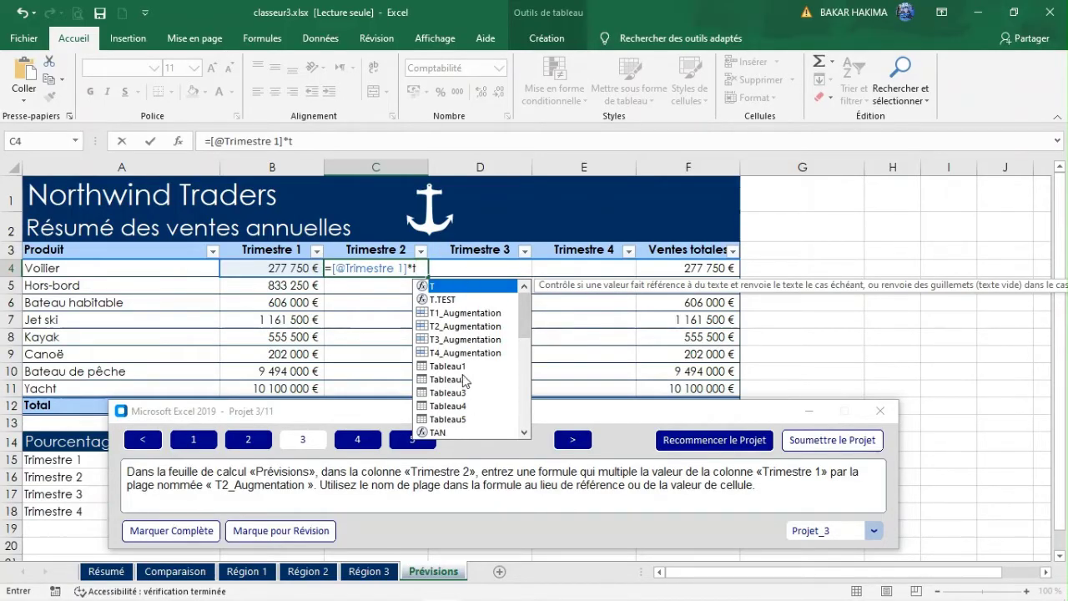
double_click(467, 328)
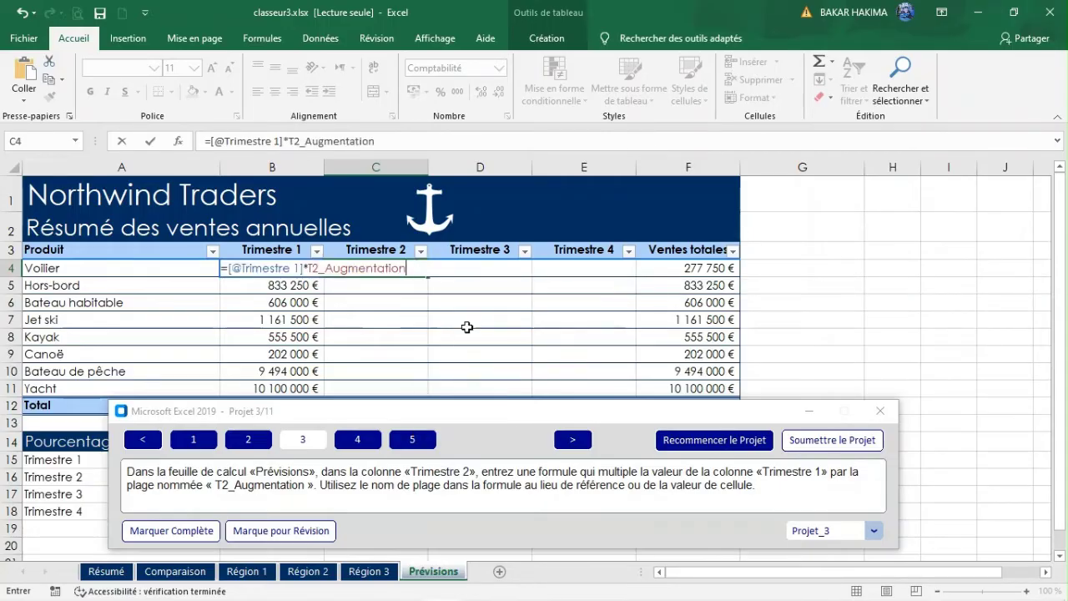
key(Return)
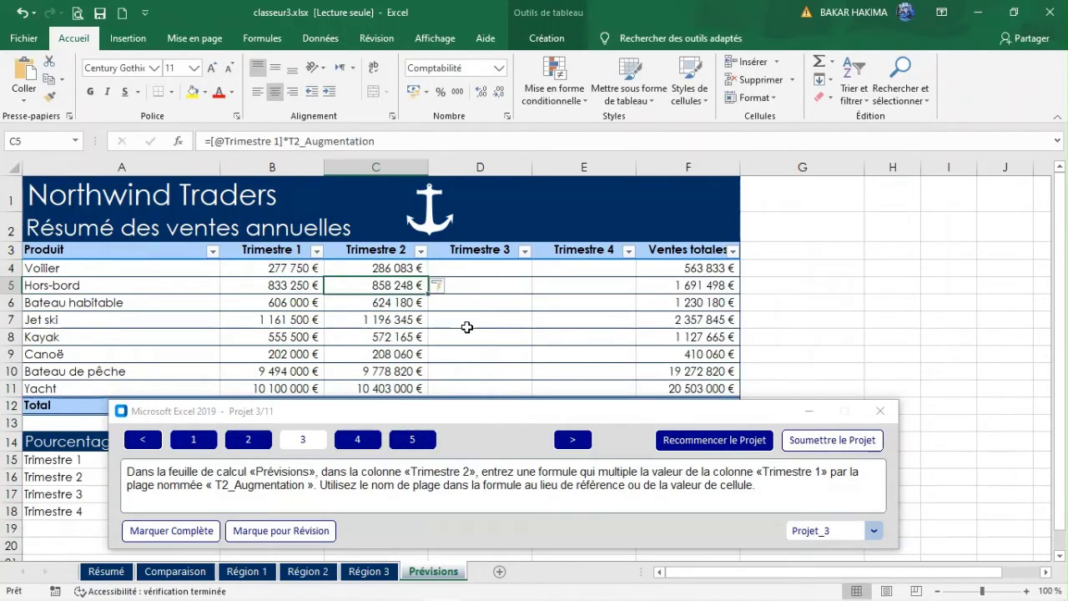
- Open task 4 and show the Résumé sheet, with the instruction window moved clear of cell B15
click(357, 440)
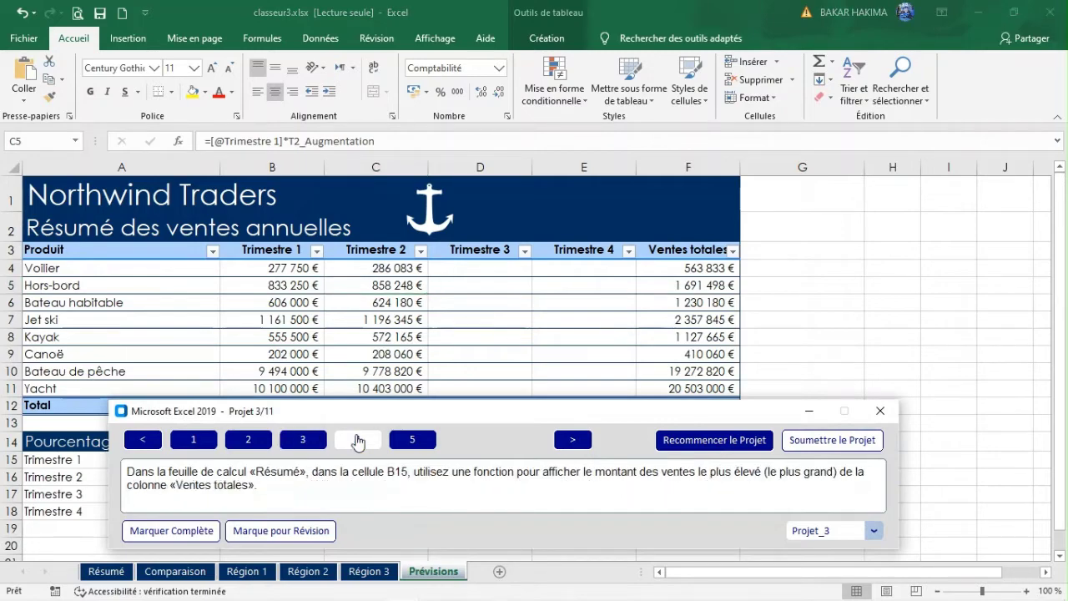
click(105, 575)
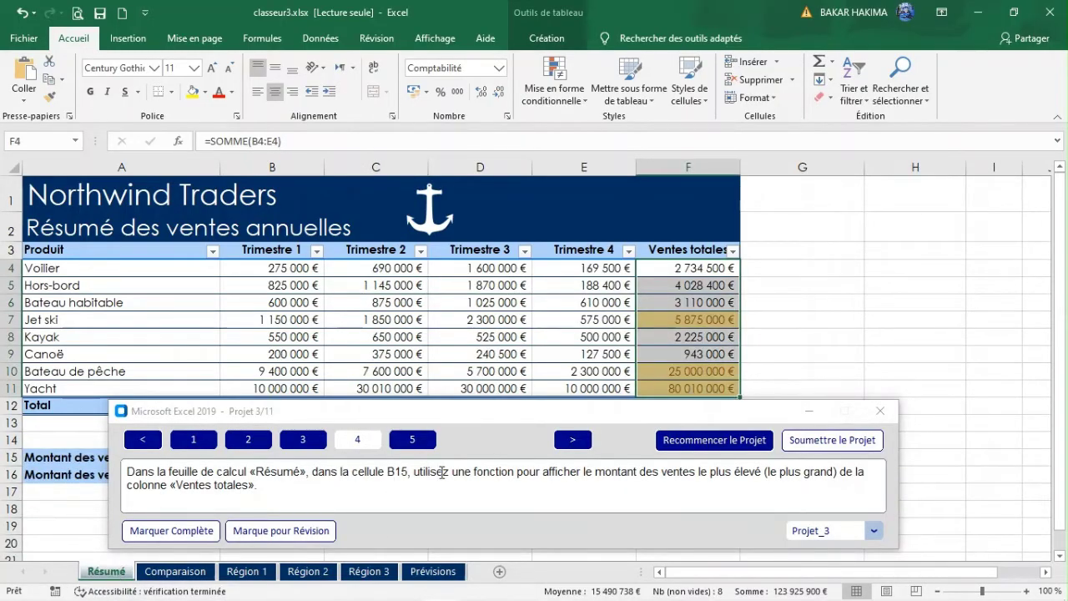
drag(531, 418, 504, 286)
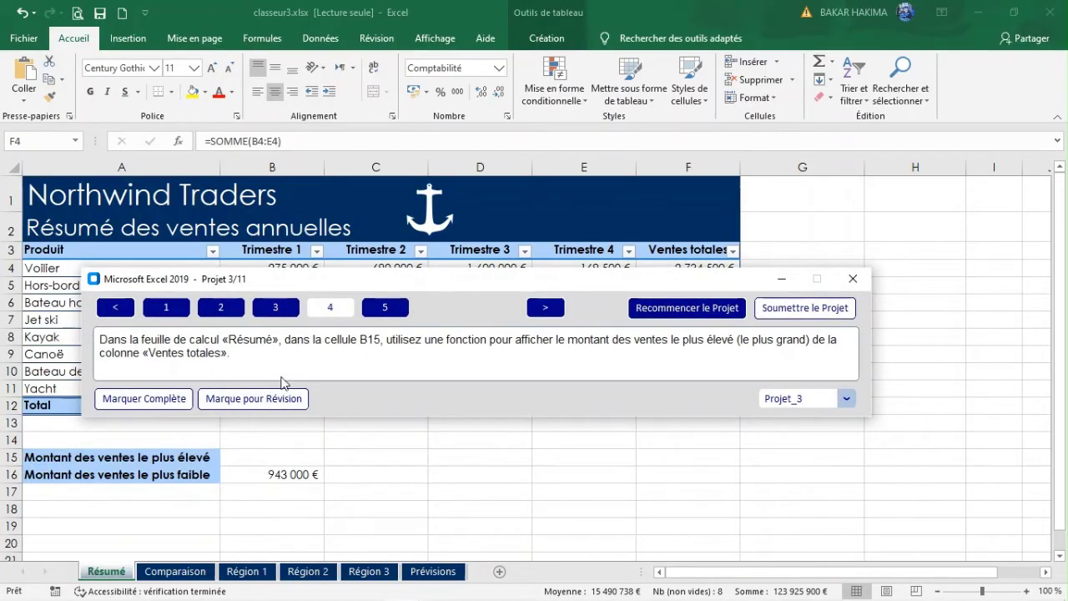
key(Return)
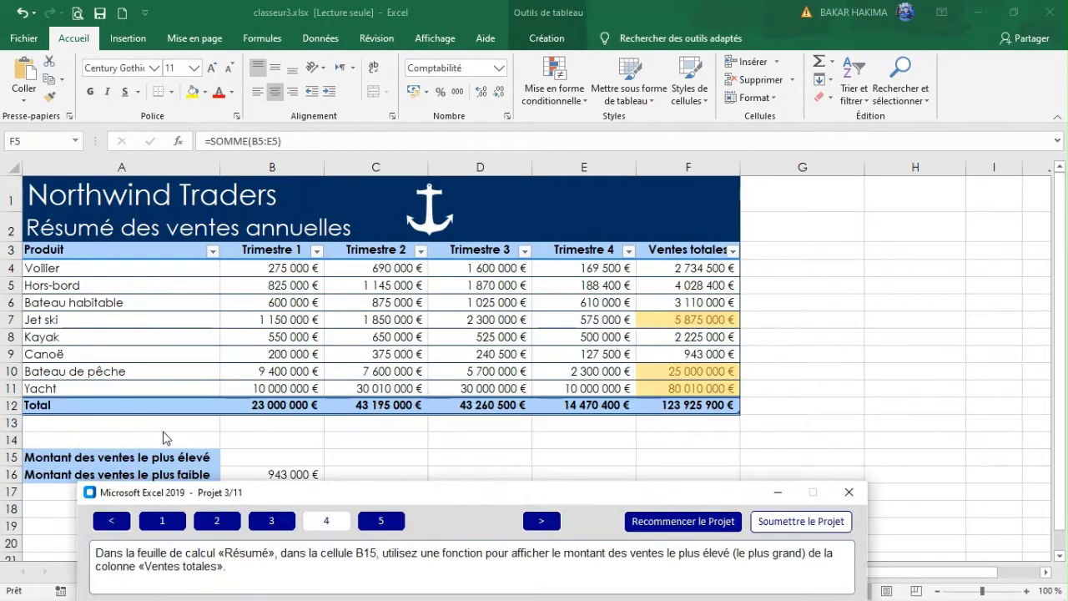
click(272, 455)
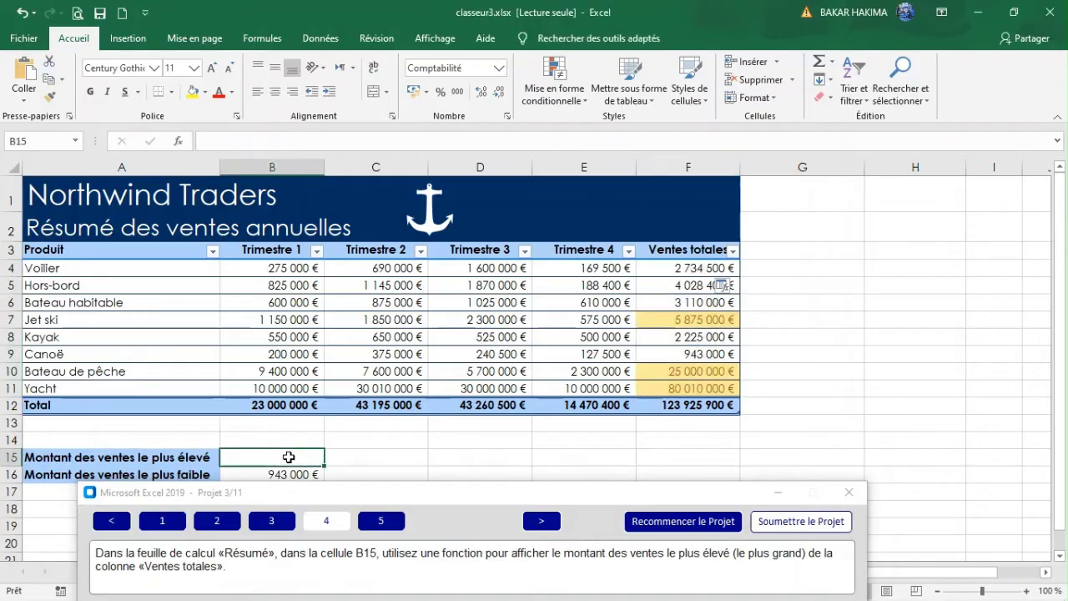
mouse_move(502, 504)
mouse_down()
mouse_move(500, 488)
mouse_move(473, 516)
mouse_move(492, 497)
mouse_move(497, 458)
mouse_move(496, 519)
mouse_up()
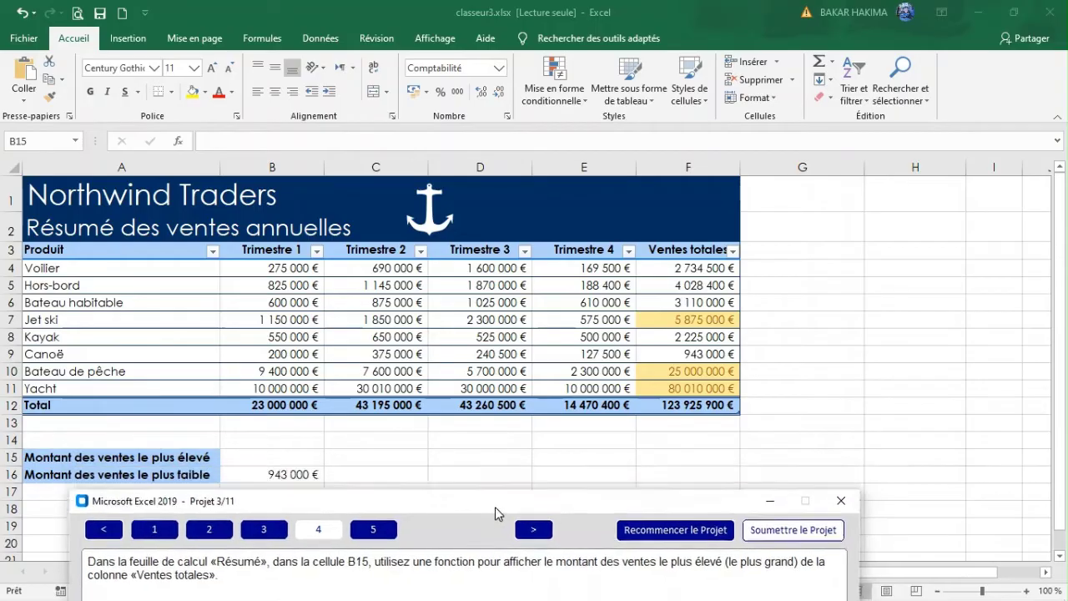
- Enter a MAX formula over the table's Ventes totales column, Tableau4[Ventes totales], in cell B15
click(268, 461)
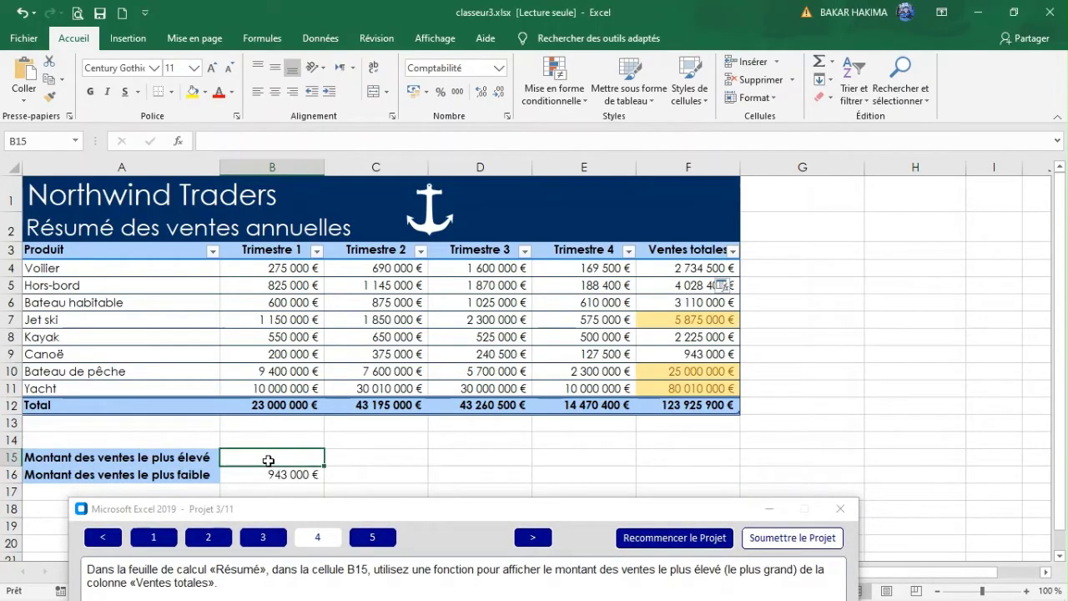
text(=m)
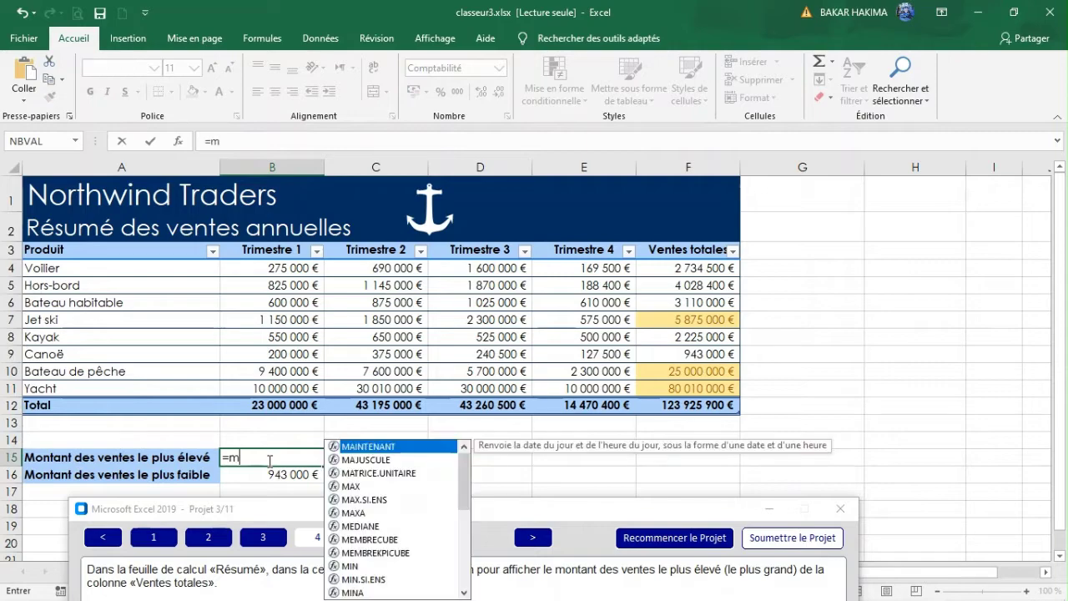
double_click(351, 486)
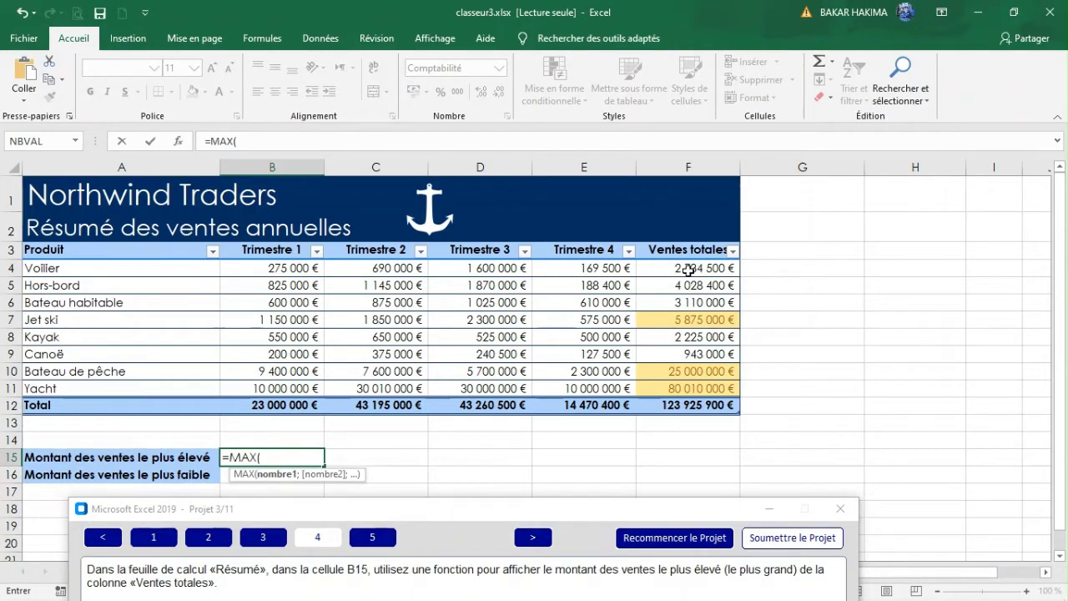
drag(689, 269, 668, 392)
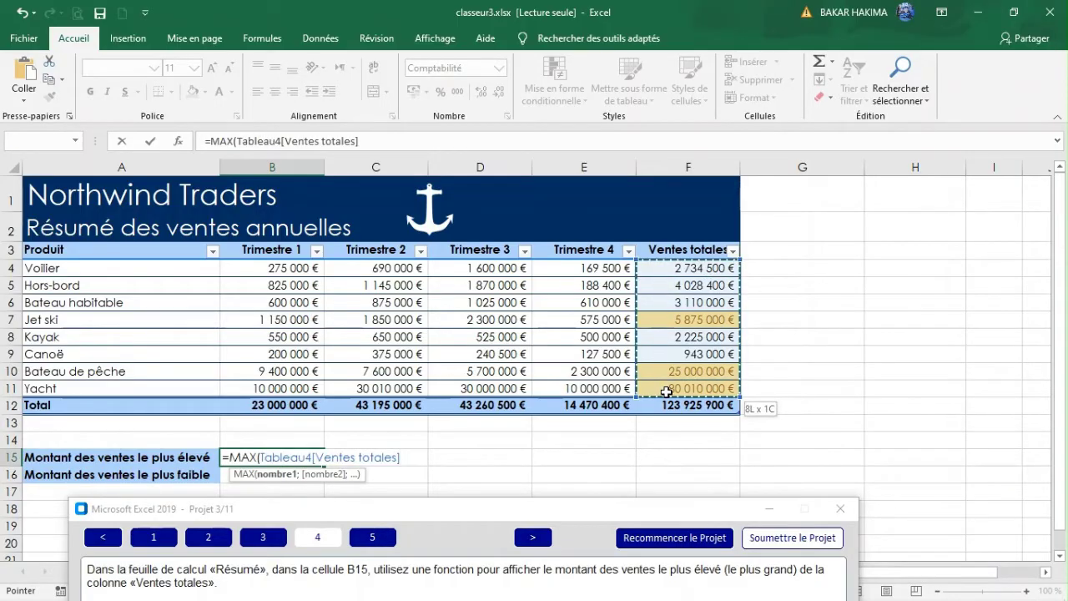
key(Return)
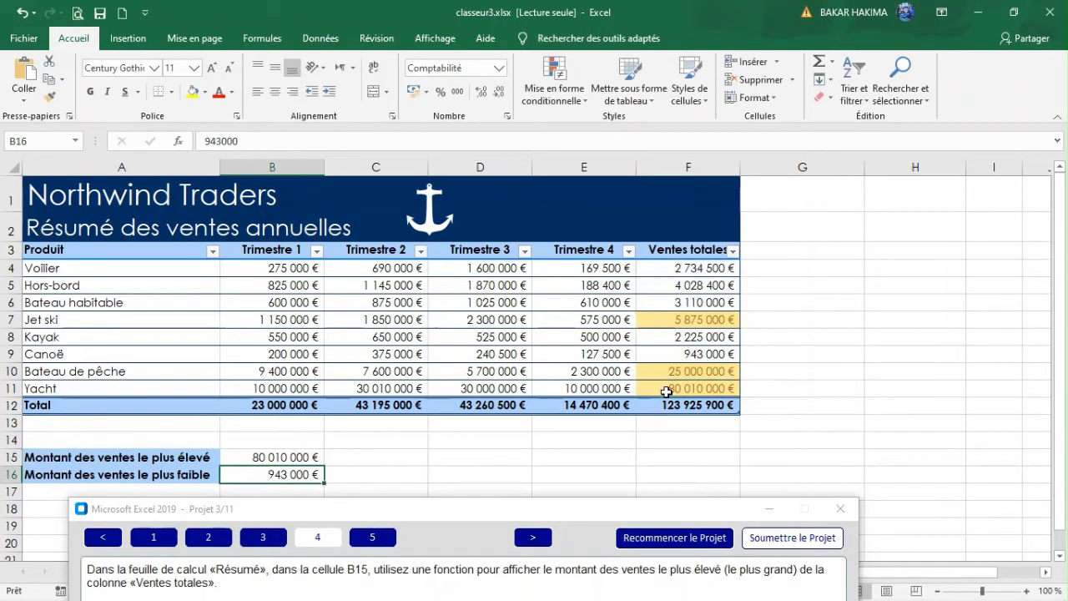
- Open task 5 of Project 3 and show the Comparaison chart sheet
drag(571, 514, 673, 330)
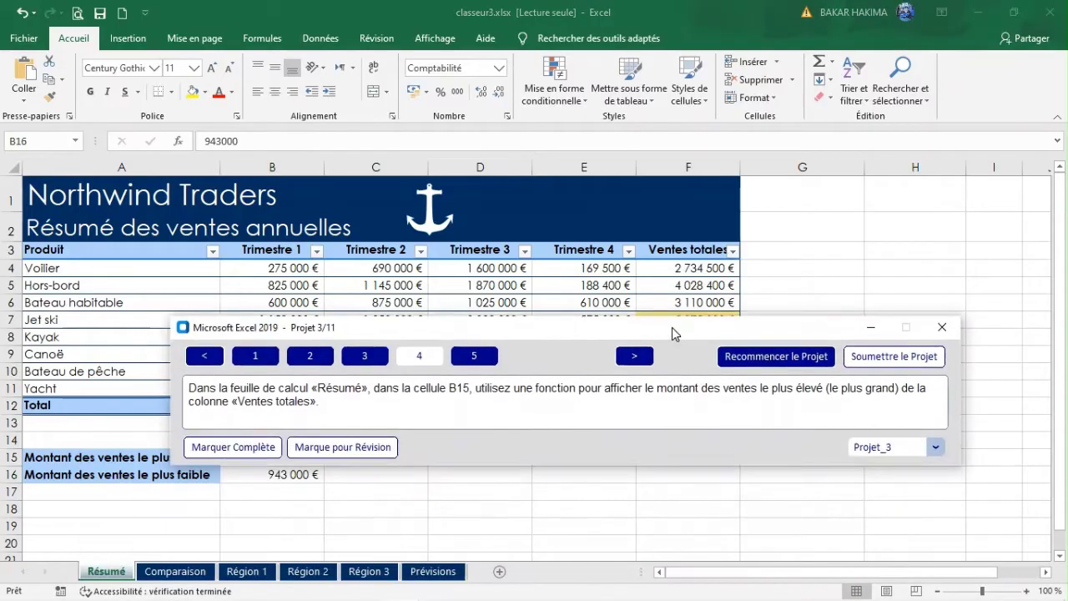
click(473, 355)
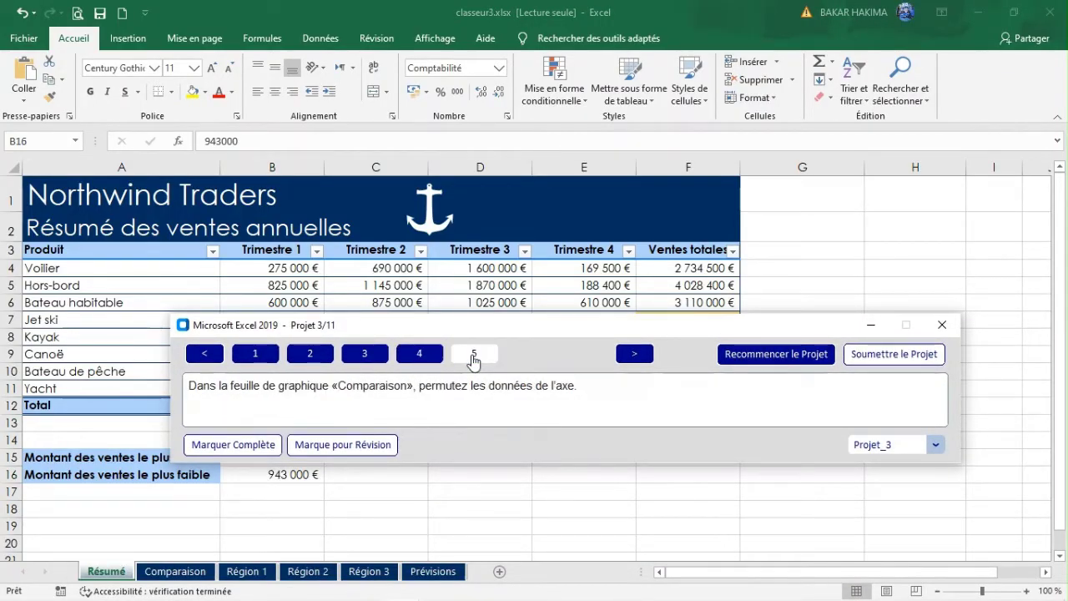
click(184, 572)
click(184, 571)
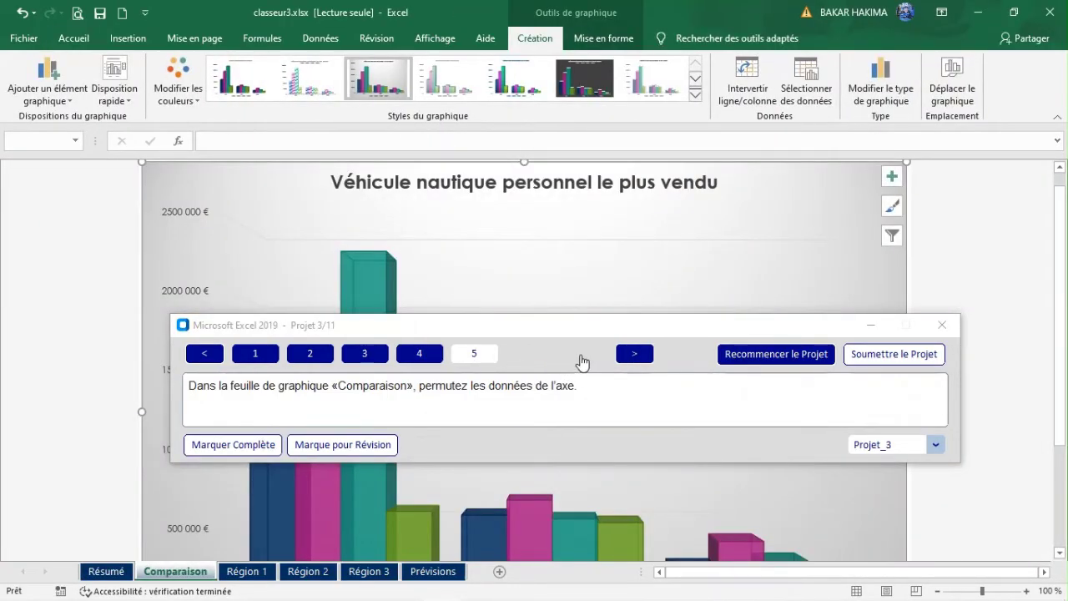
- Swap the axis data of the Comparaison chart with Intervertir ligne/colonne, keeping the instruction window away from the chart's lower part
click(552, 341)
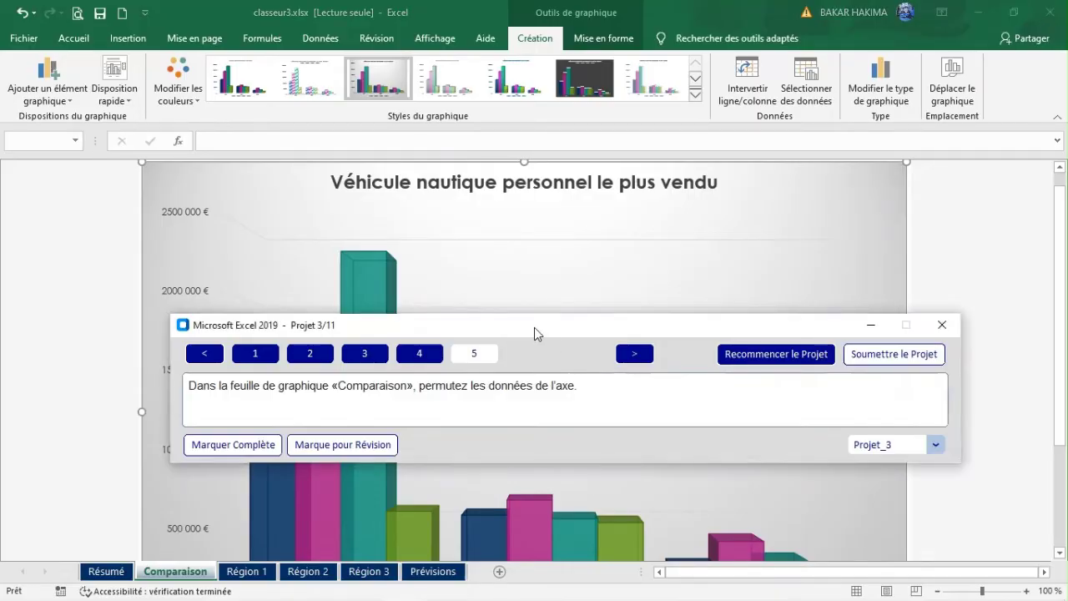
drag(534, 328, 454, 226)
click(1064, 213)
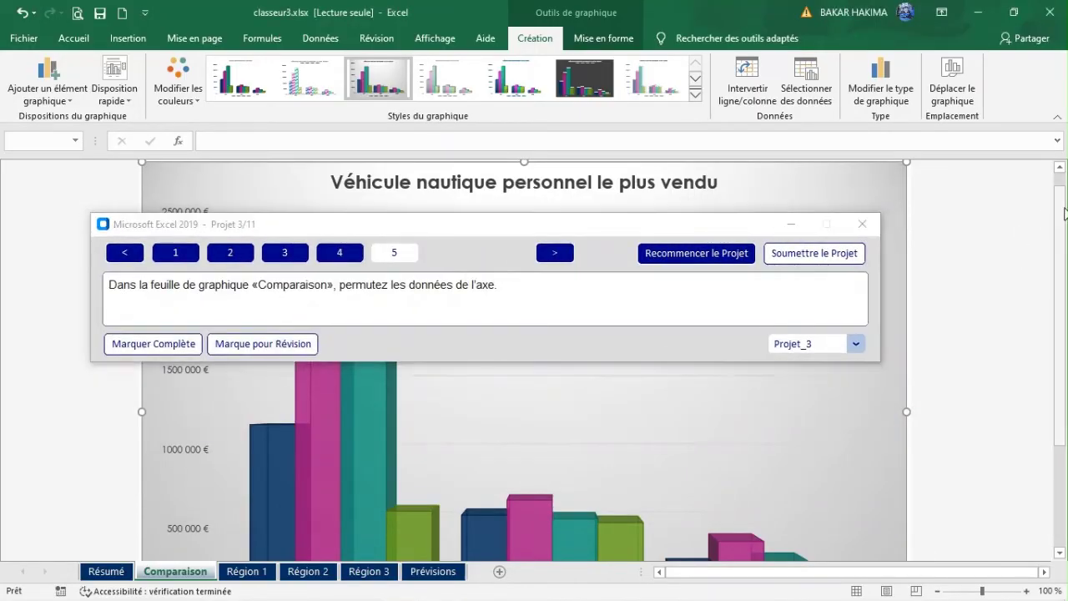
drag(1065, 244, 1059, 357)
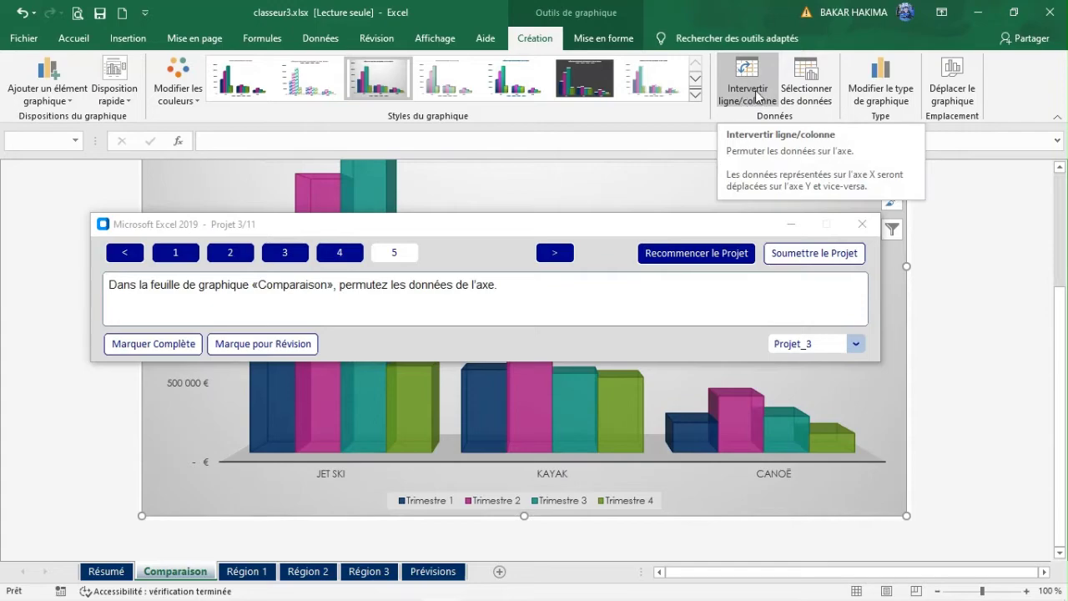
click(758, 97)
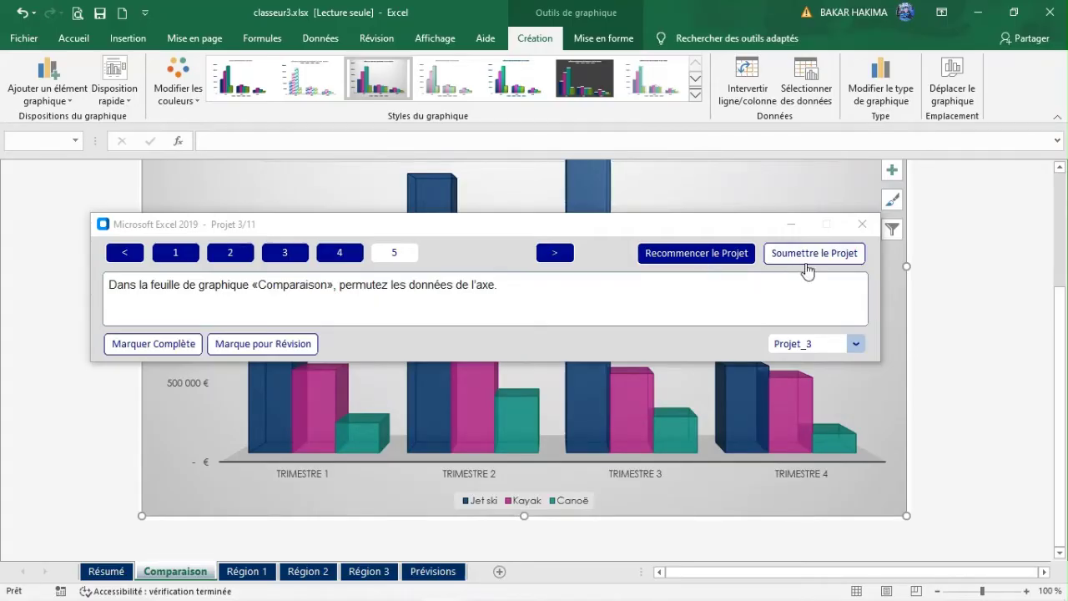
- Submit Project 3 and dismiss the document recovery list in the Project 4 workbook, with the instruction window placed below the table data
click(833, 257)
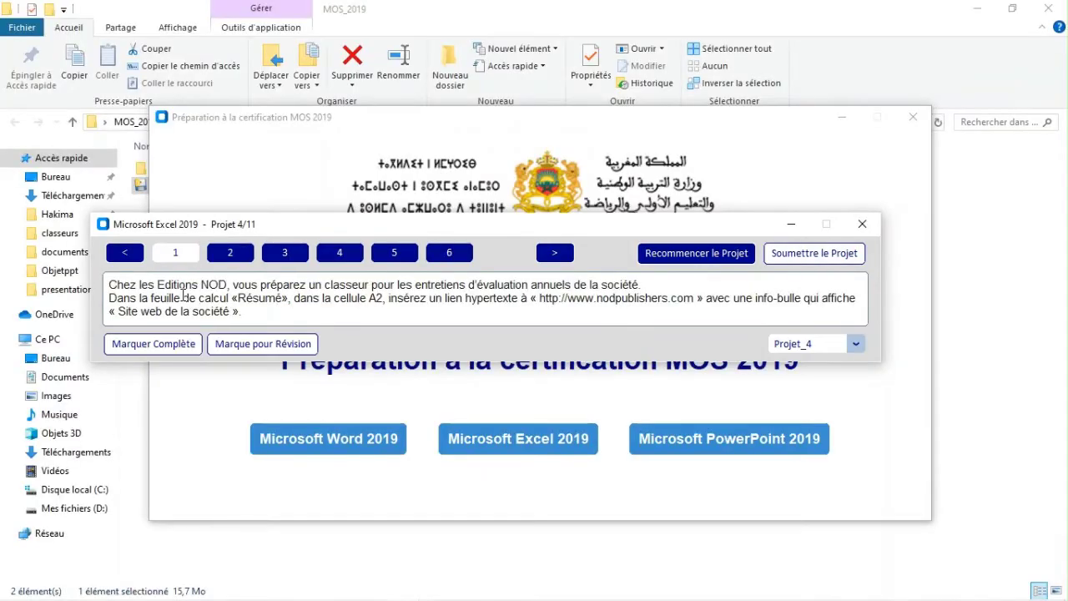
drag(325, 227, 418, 448)
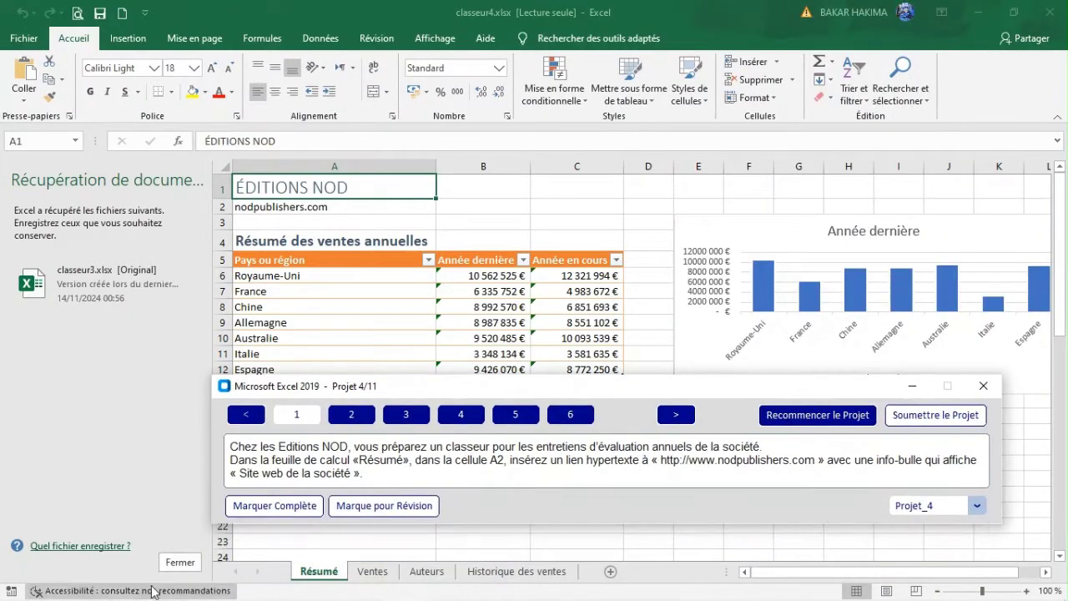
click(182, 563)
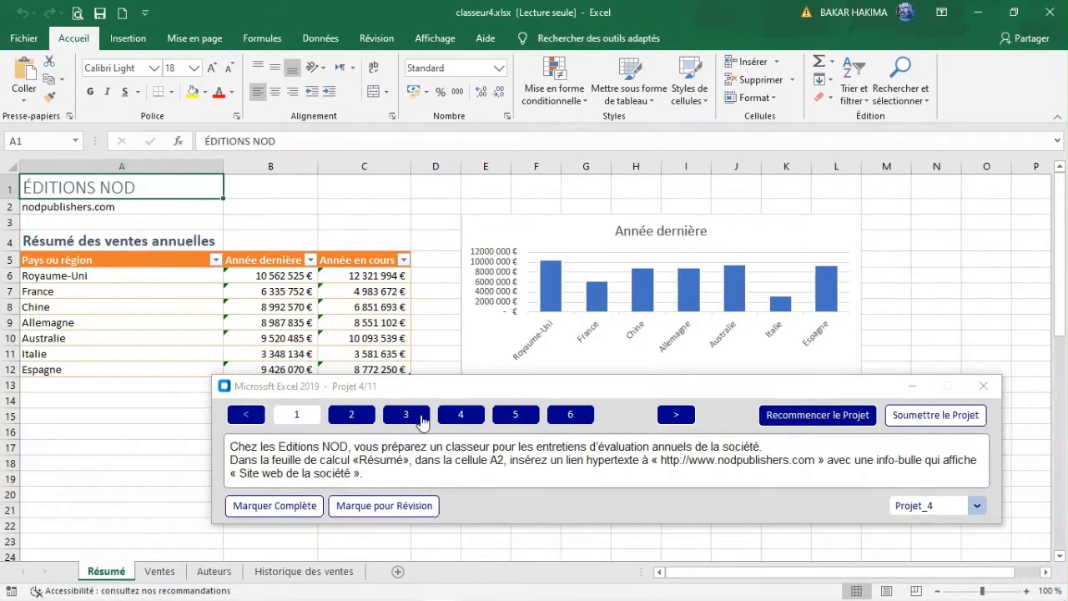
drag(469, 389, 385, 392)
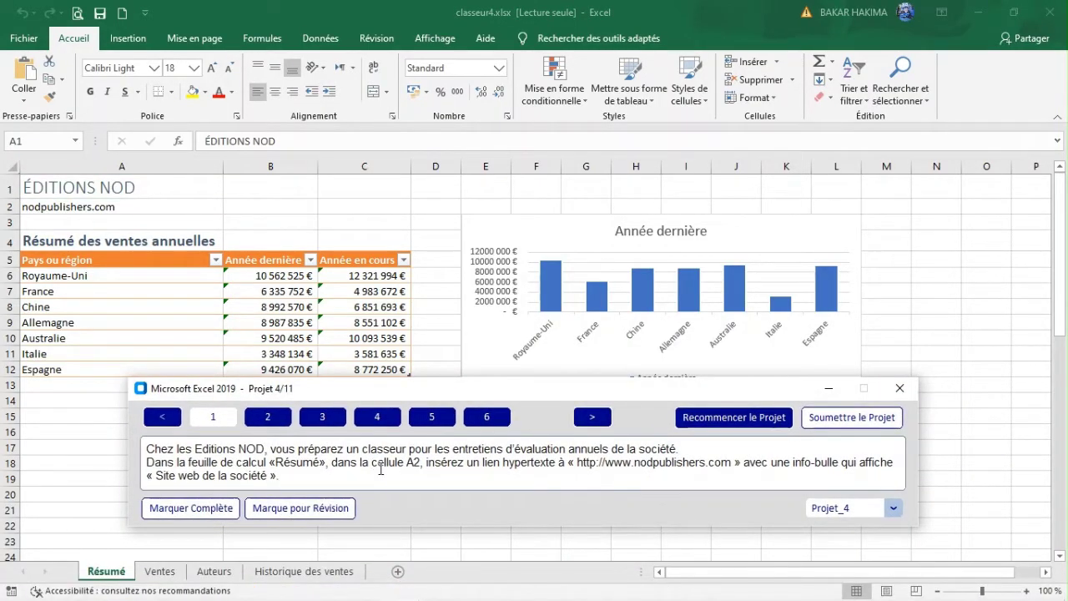
click(75, 194)
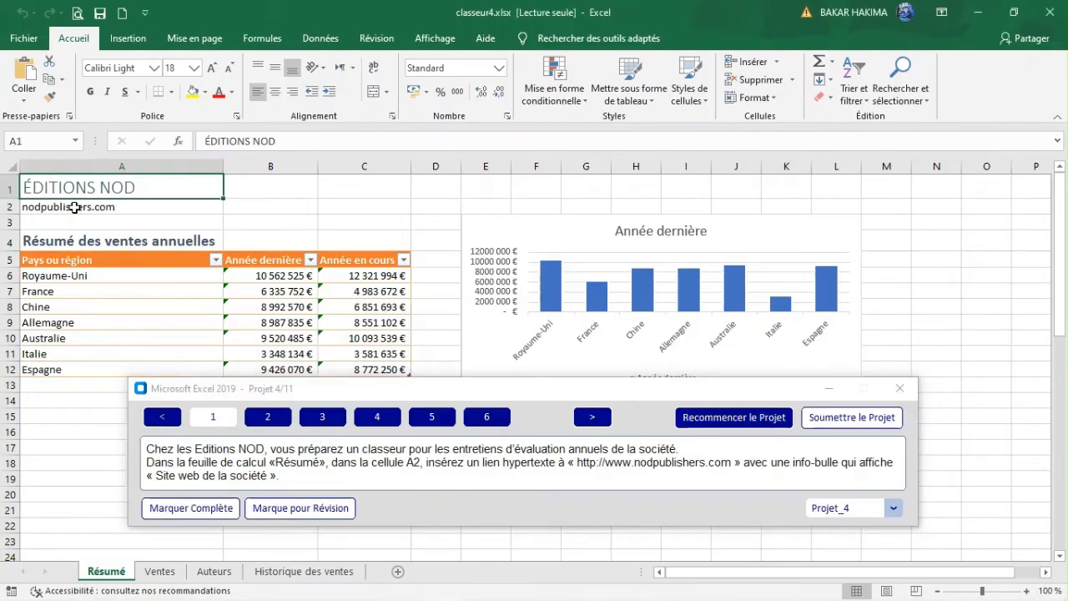
double_click(75, 193)
click(50, 207)
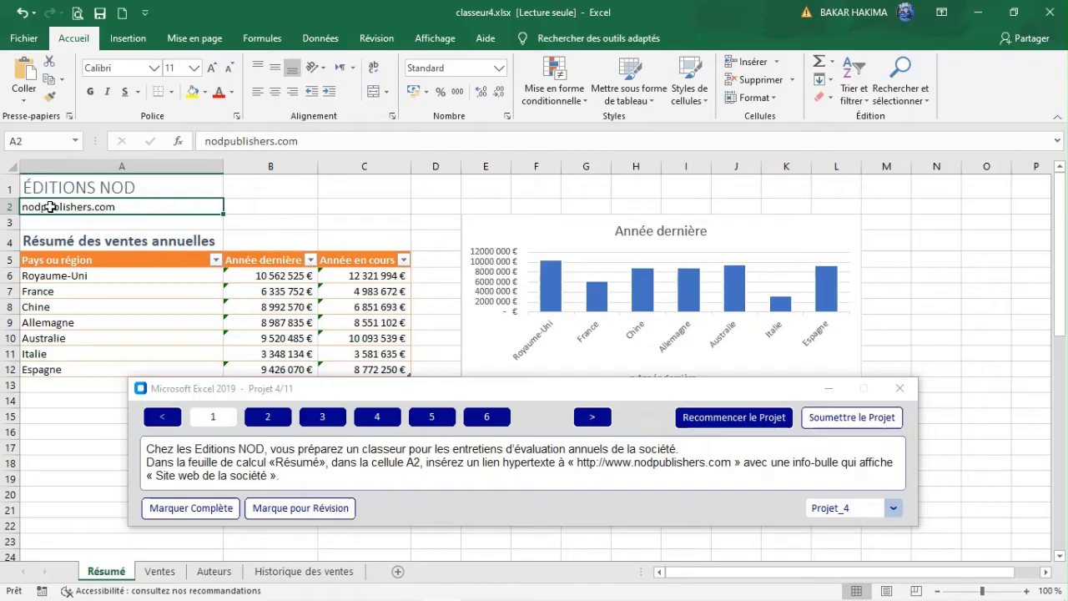
click(127, 41)
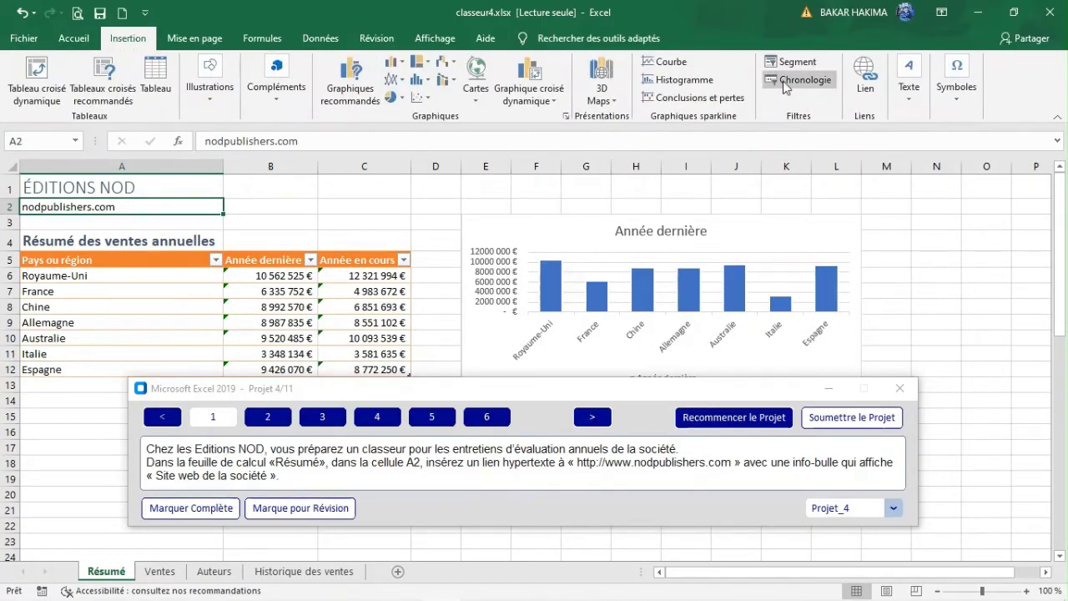
click(860, 84)
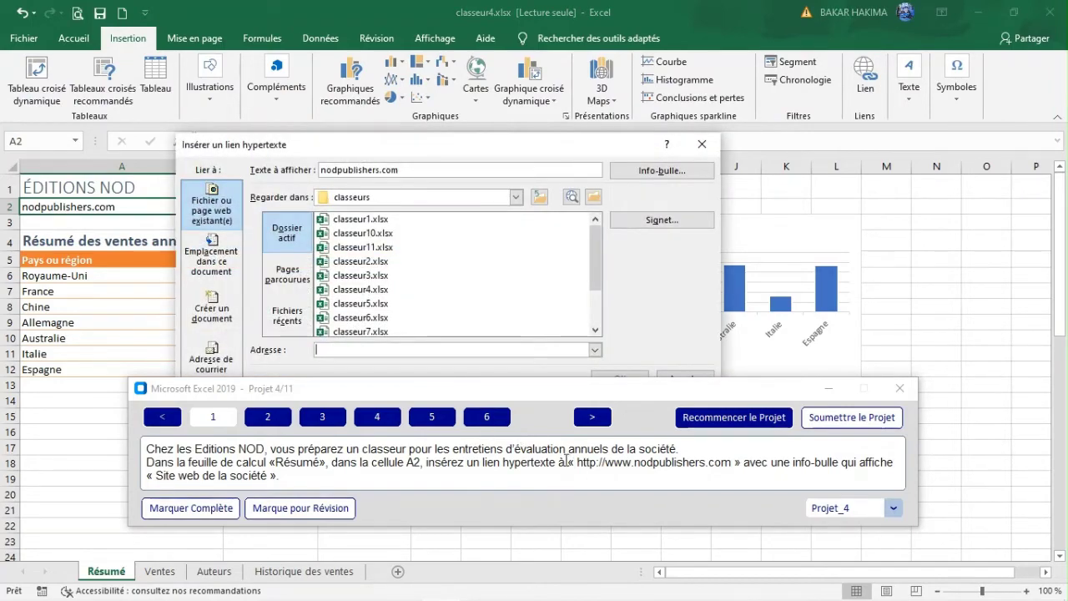
drag(578, 461, 731, 464)
key(ctrl+c)
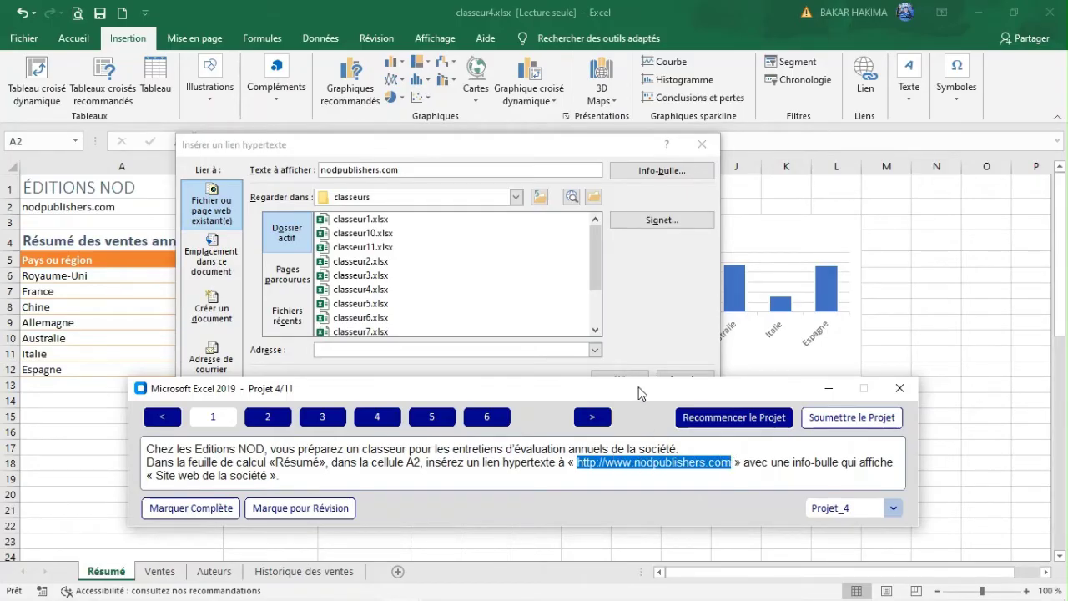
drag(639, 394, 643, 470)
click(440, 351)
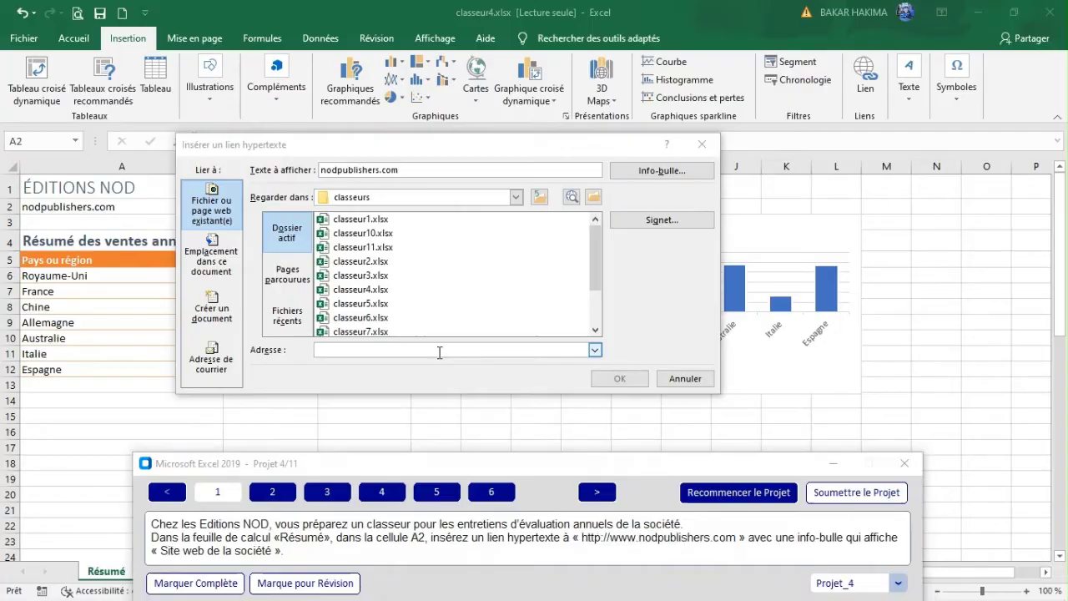
key(ctrl+v)
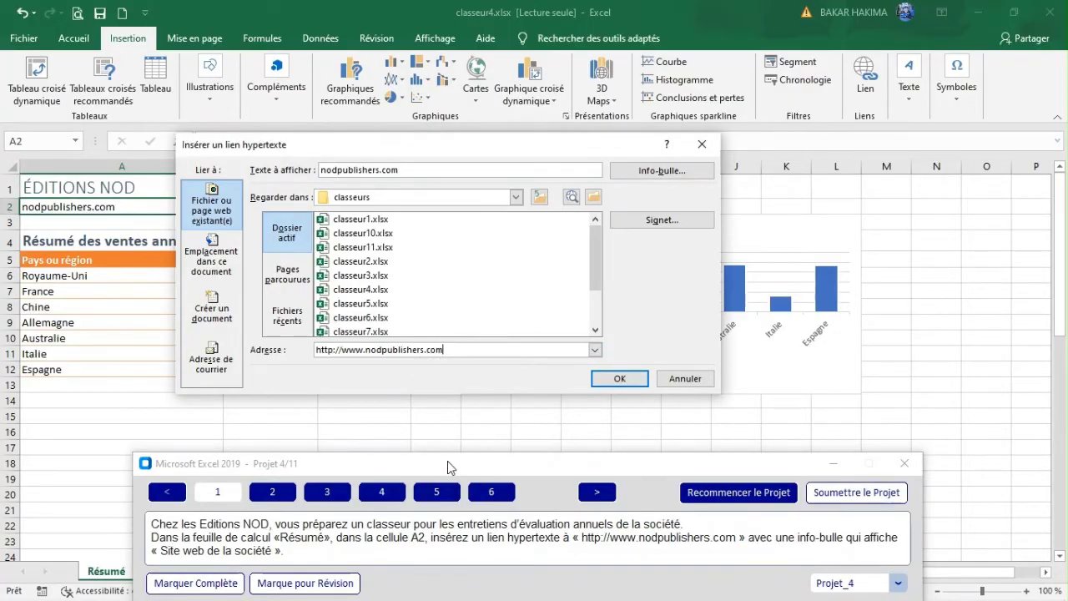
- Give the hyperlink the screen tip "Site web de la société", copied from the instructions, and insert the link
drag(449, 466, 432, 438)
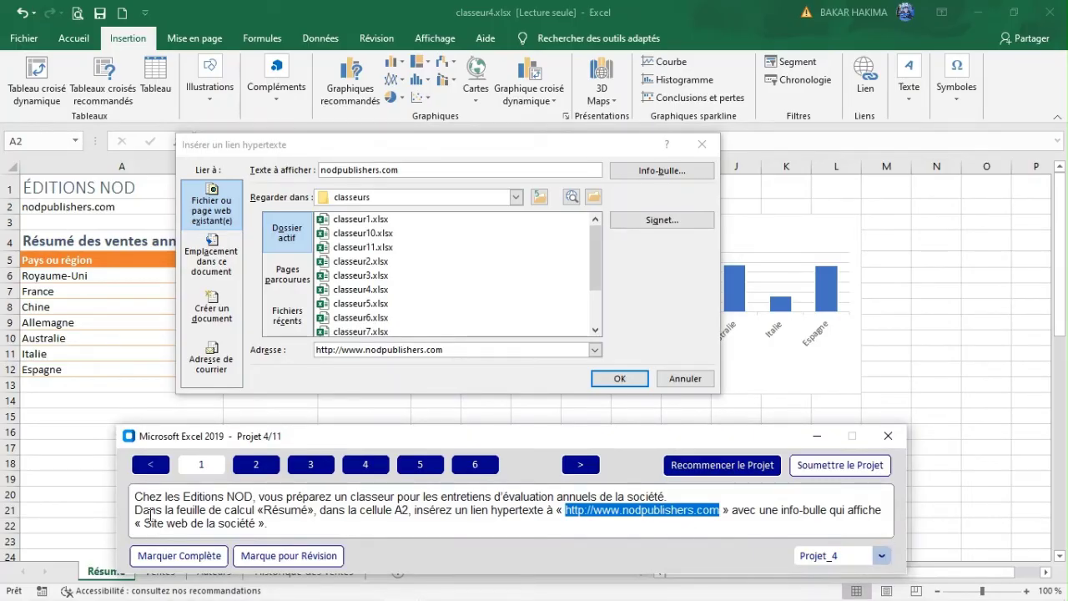
drag(146, 521, 259, 524)
key(ctrl+c)
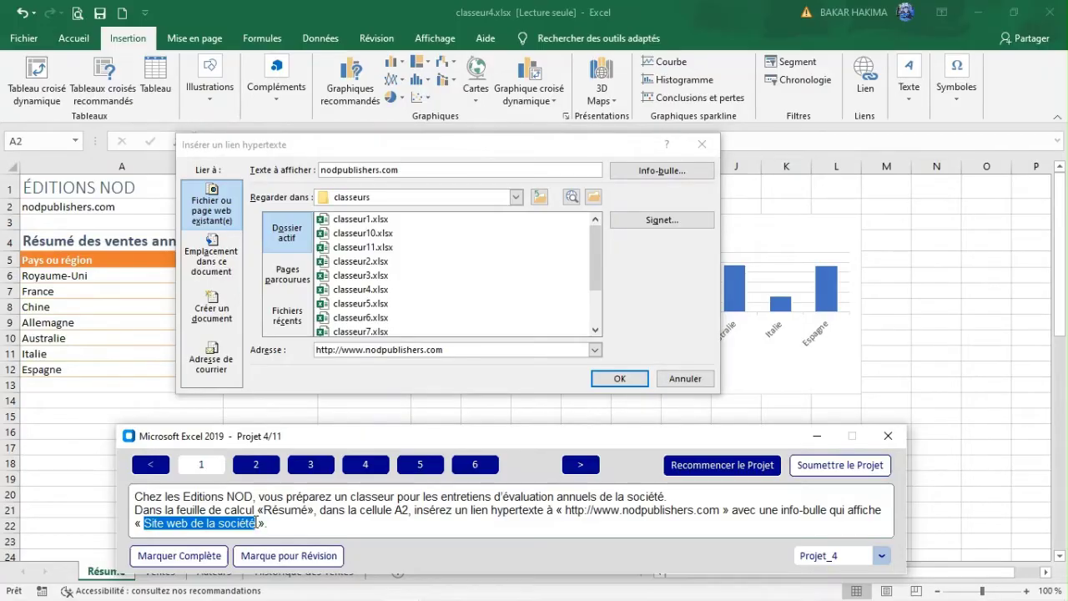
click(643, 172)
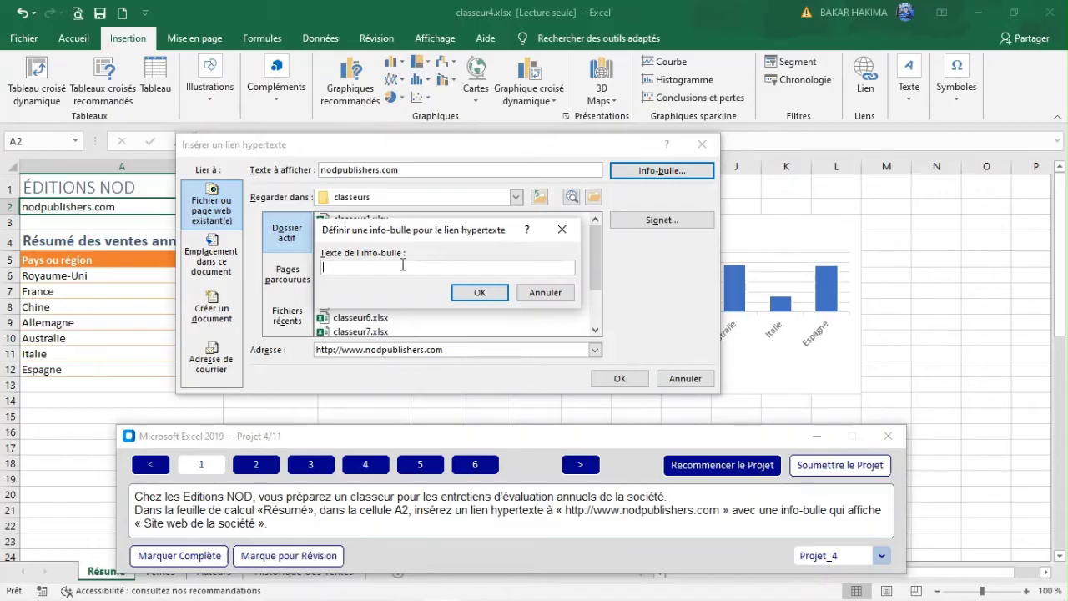
key(ctrl+v)
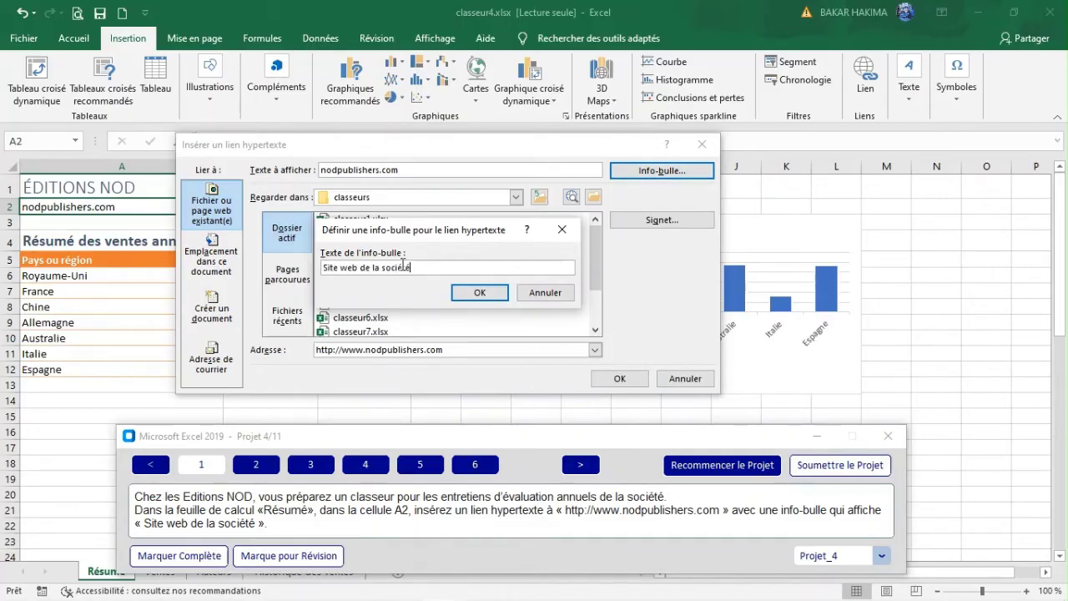
click(480, 293)
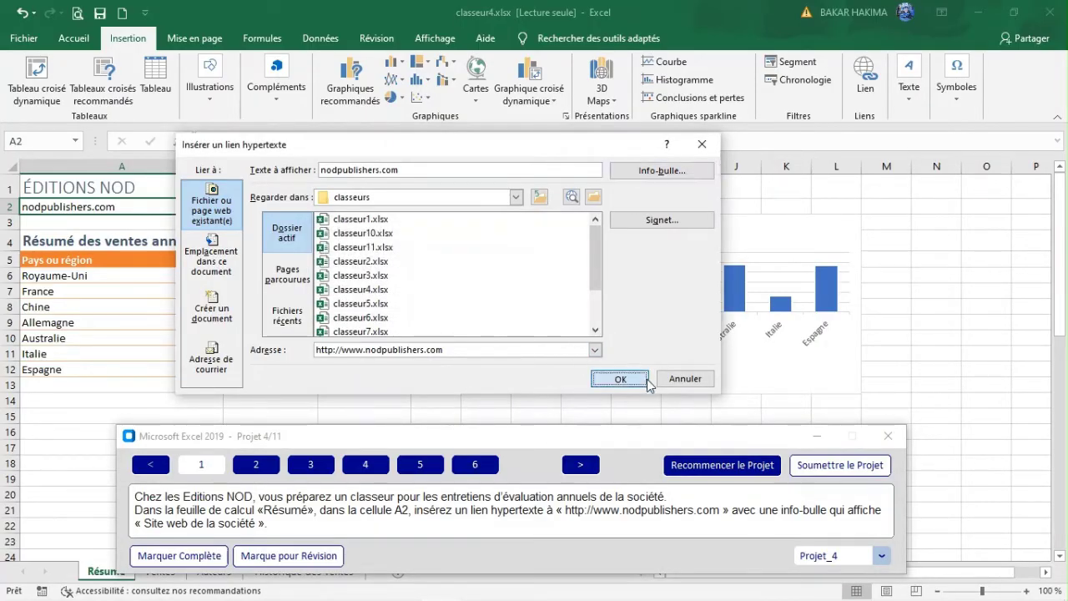
click(619, 378)
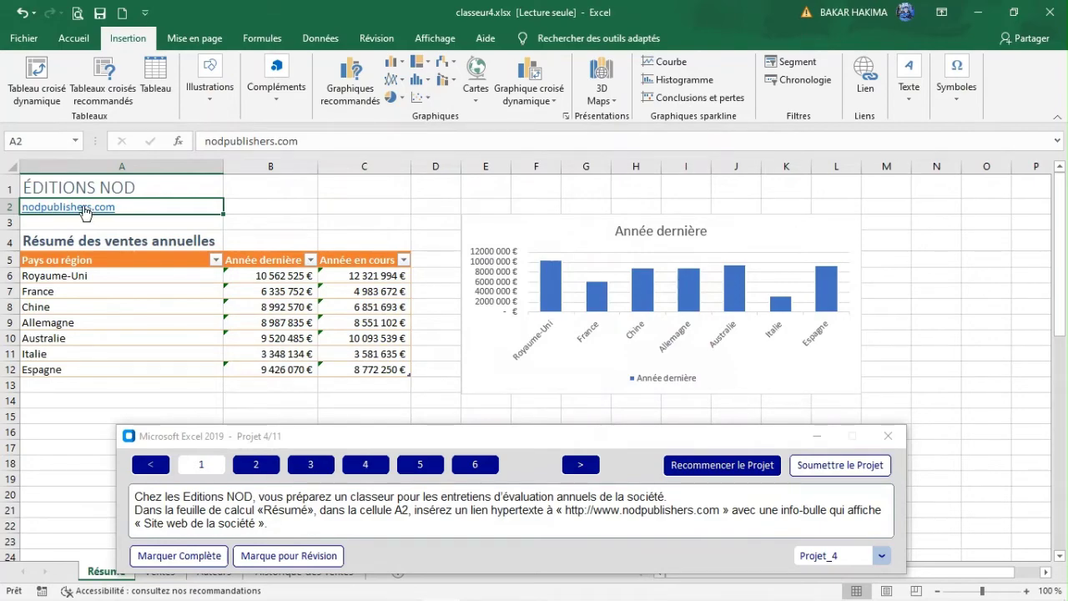
mouse_move(85, 212)
- Open task 2 of Project 4 and display formulas instead of values on the Historique des ventes sheet
click(258, 470)
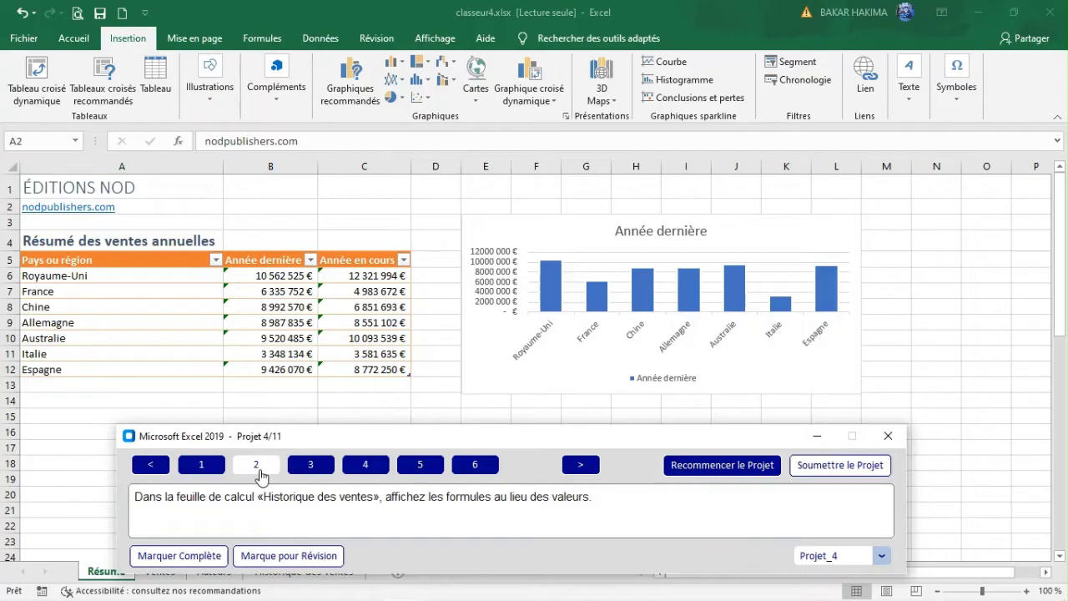
drag(422, 439, 411, 412)
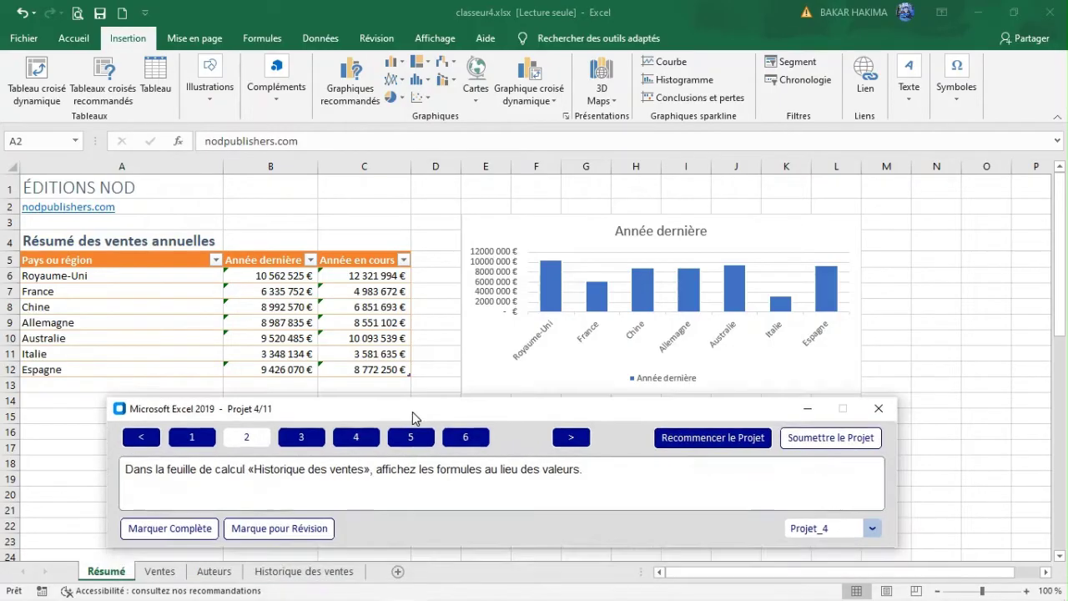
click(288, 572)
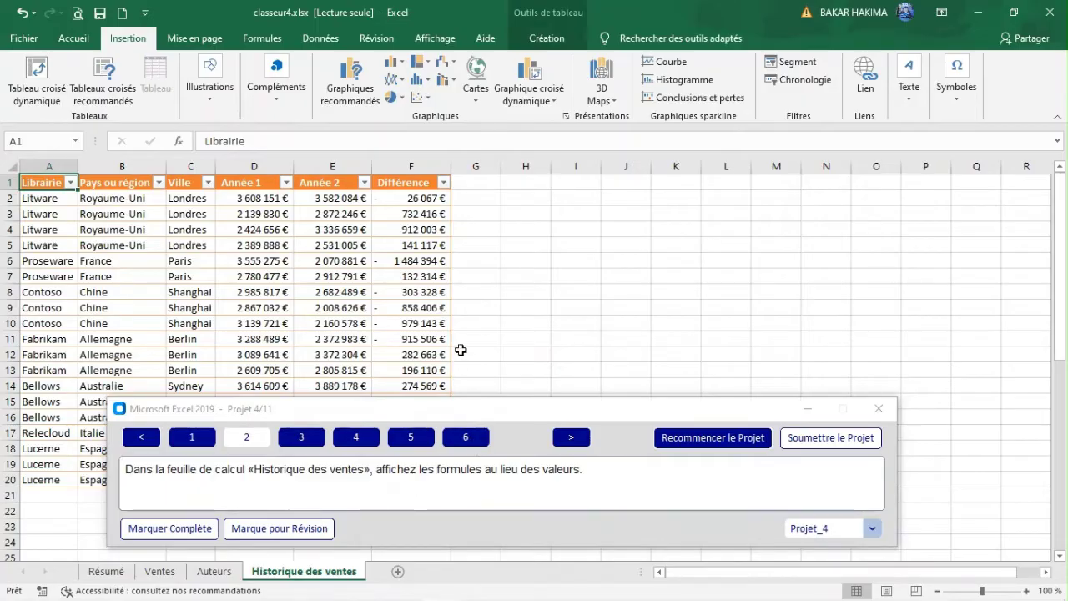
click(249, 39)
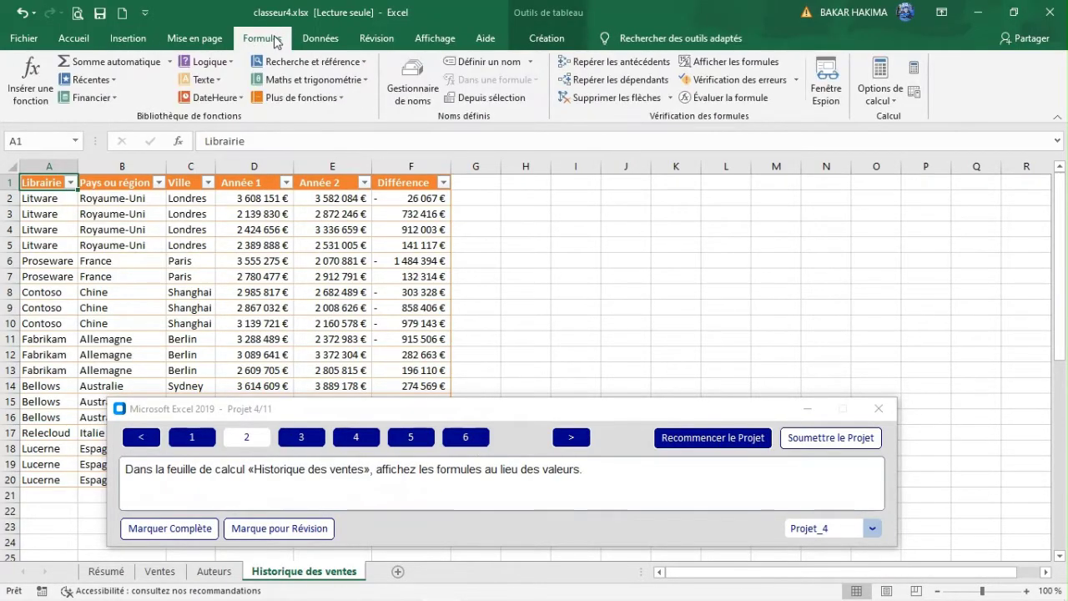
click(755, 70)
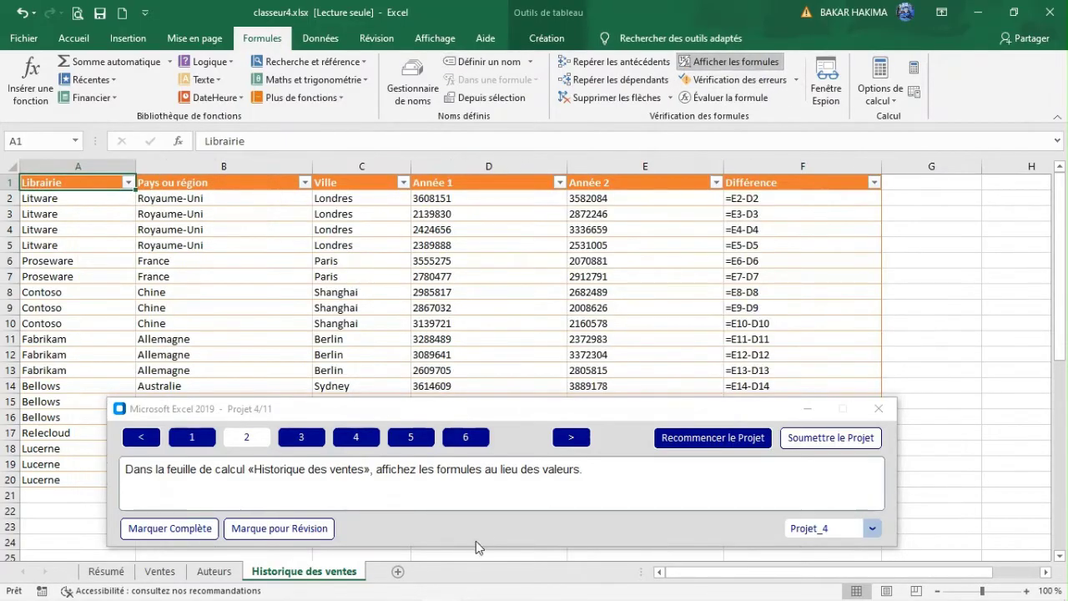
- Open task 3 and inspect the workbook with the Document Inspector, without saving first and with all default content checks kept
click(300, 443)
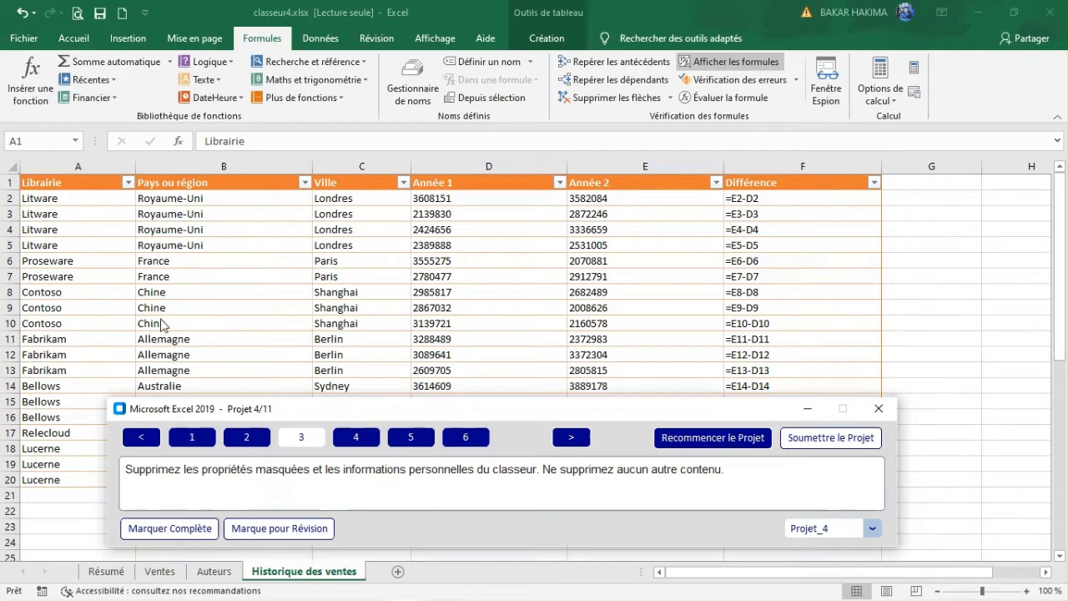
click(30, 42)
click(30, 41)
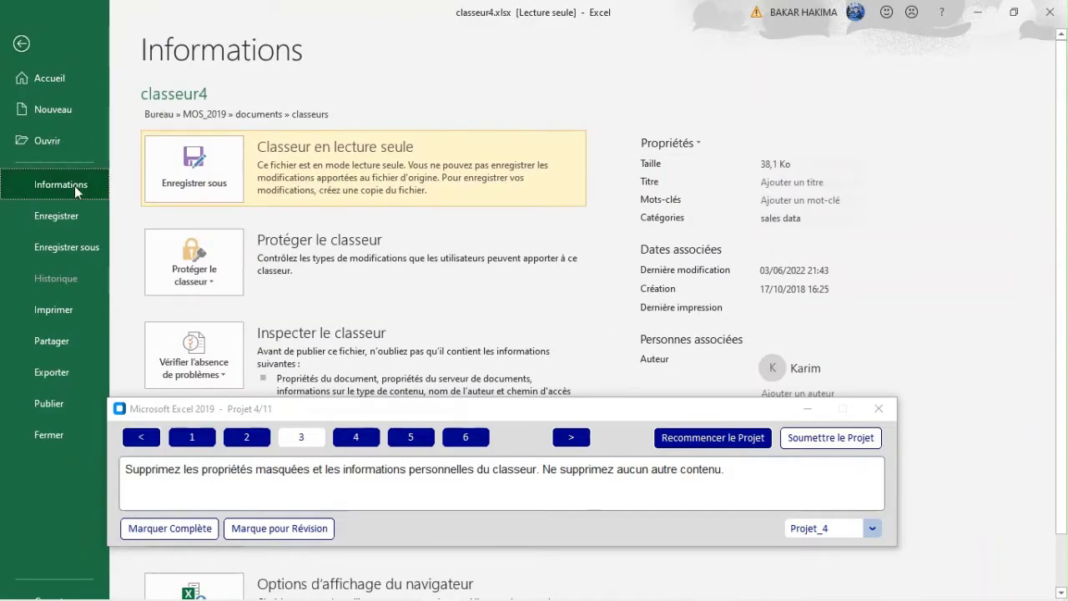
click(223, 378)
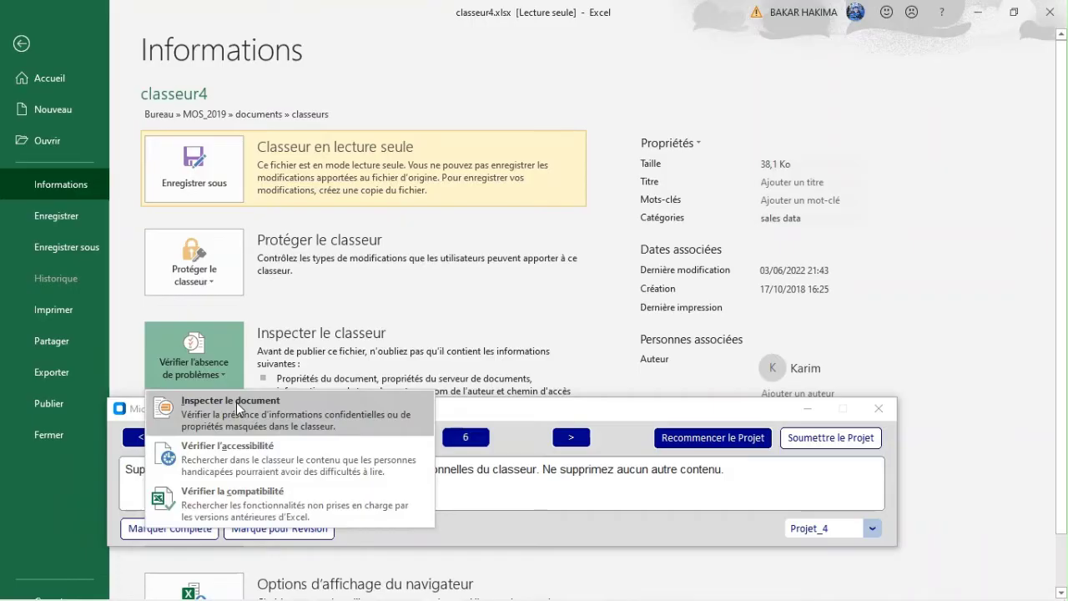
click(236, 404)
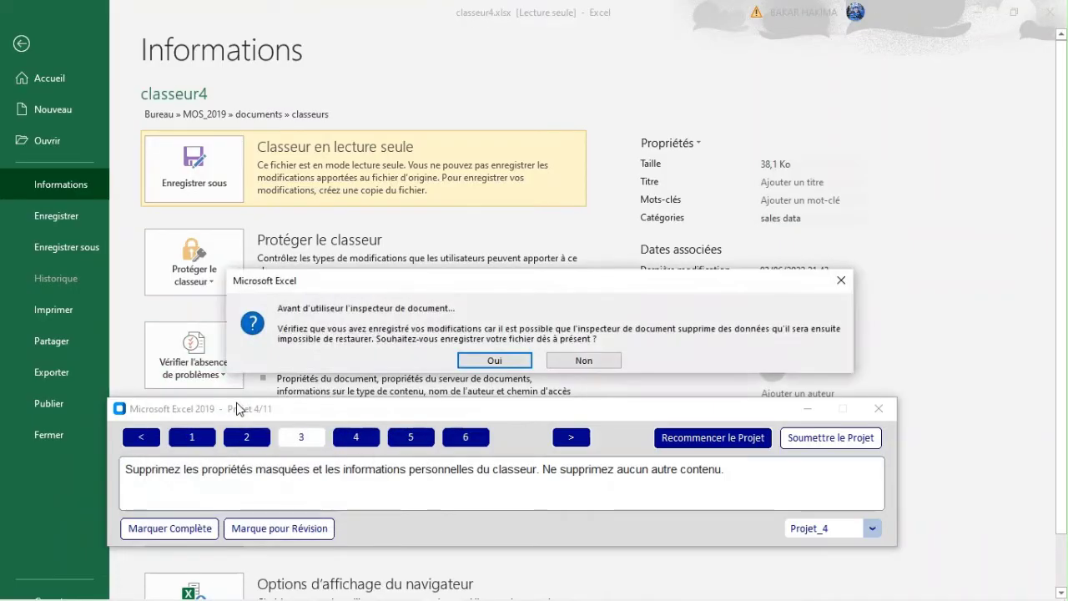
click(590, 360)
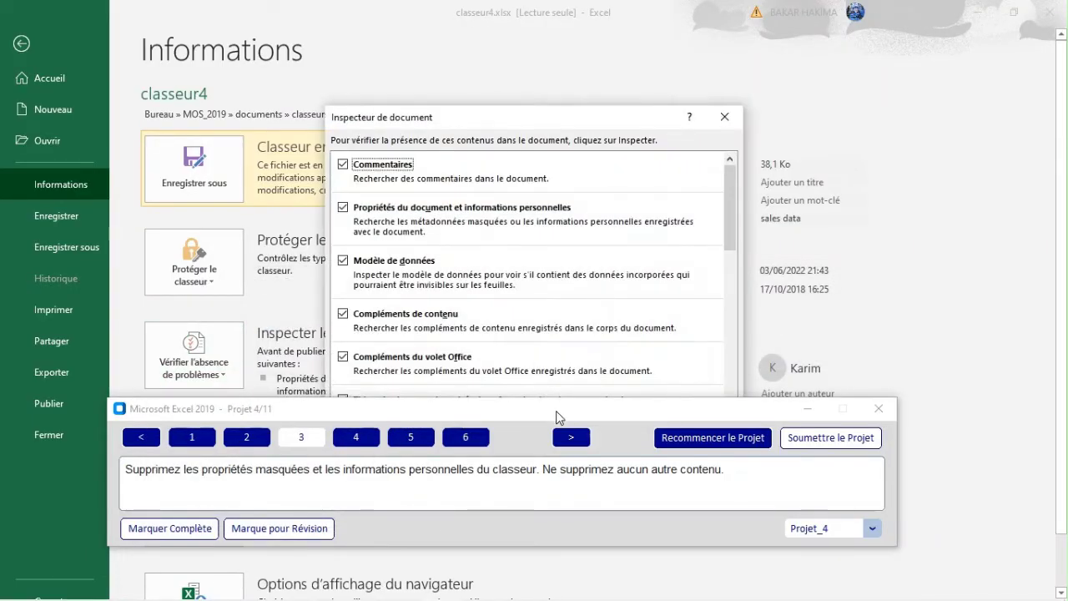
drag(556, 417, 566, 521)
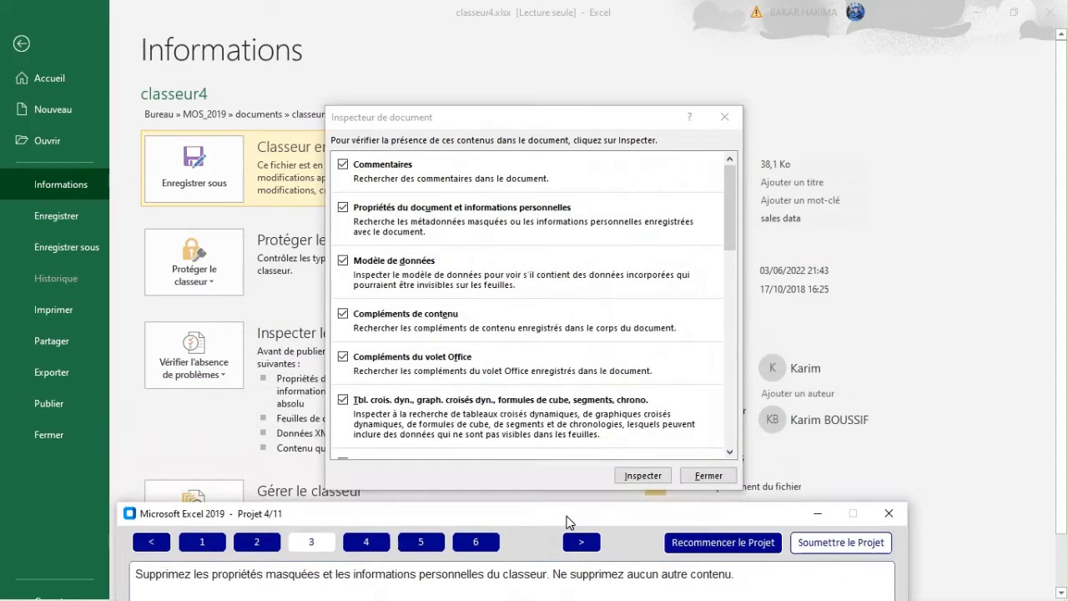
click(640, 475)
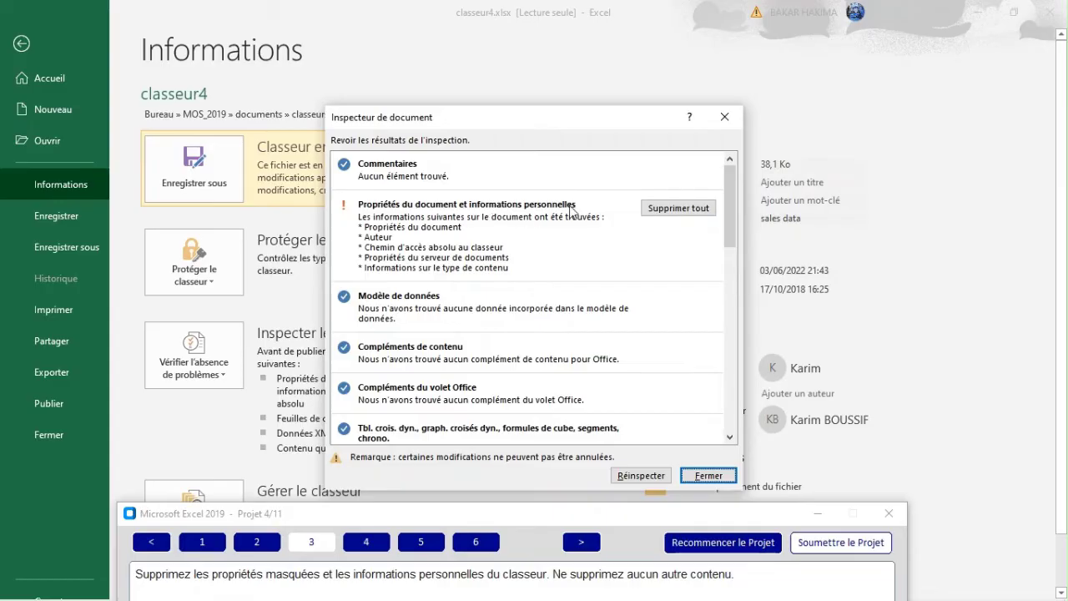
- Remove all document properties and personal information found by the inspector, leave the other content, and return to the worksheet
click(665, 209)
scroll(663, 215, down, 5)
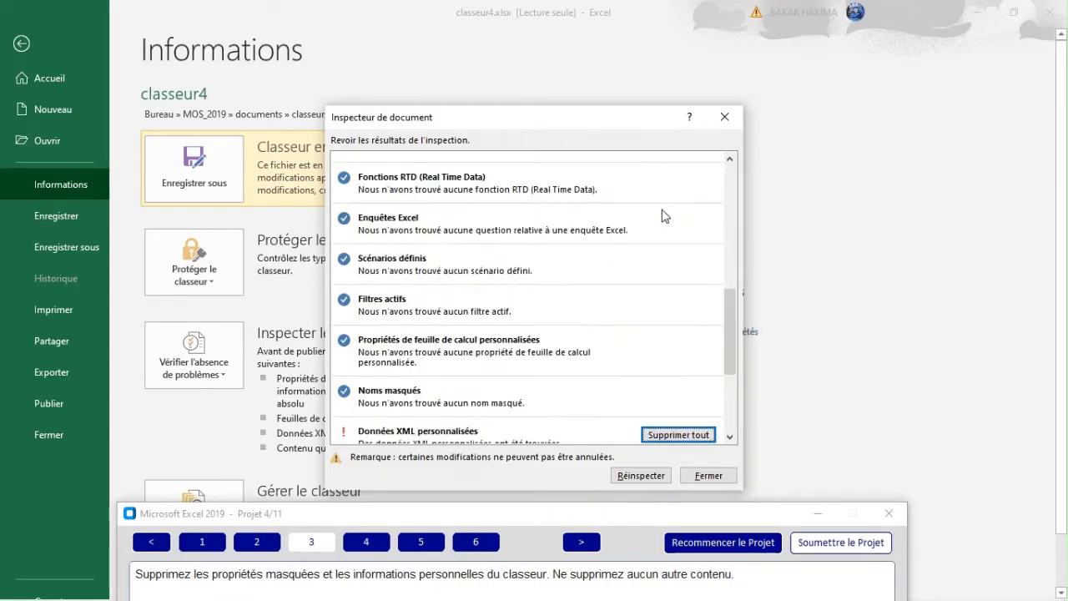
click(716, 477)
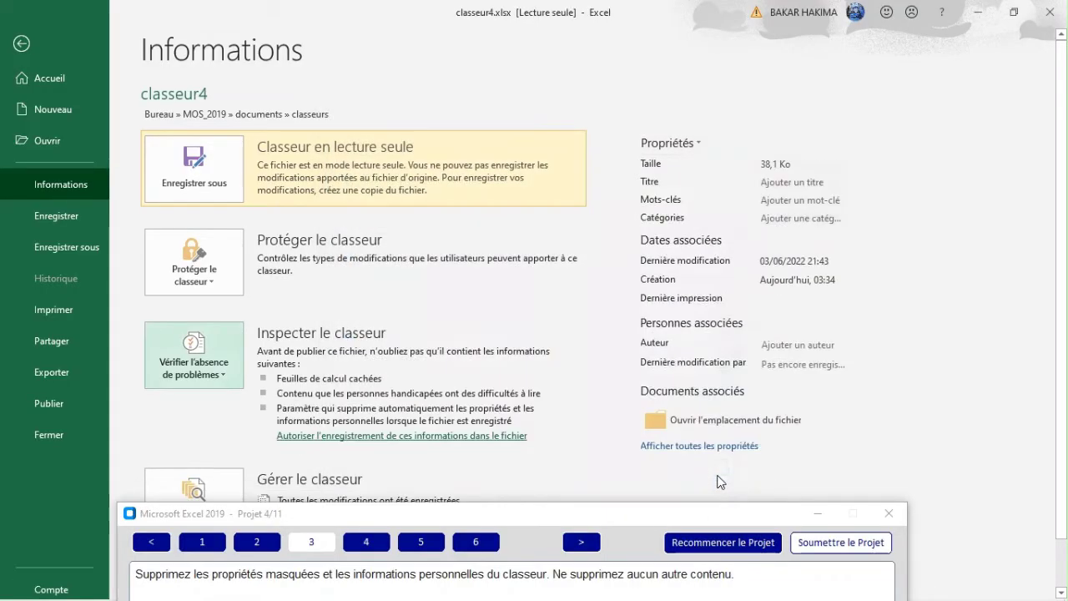
click(22, 44)
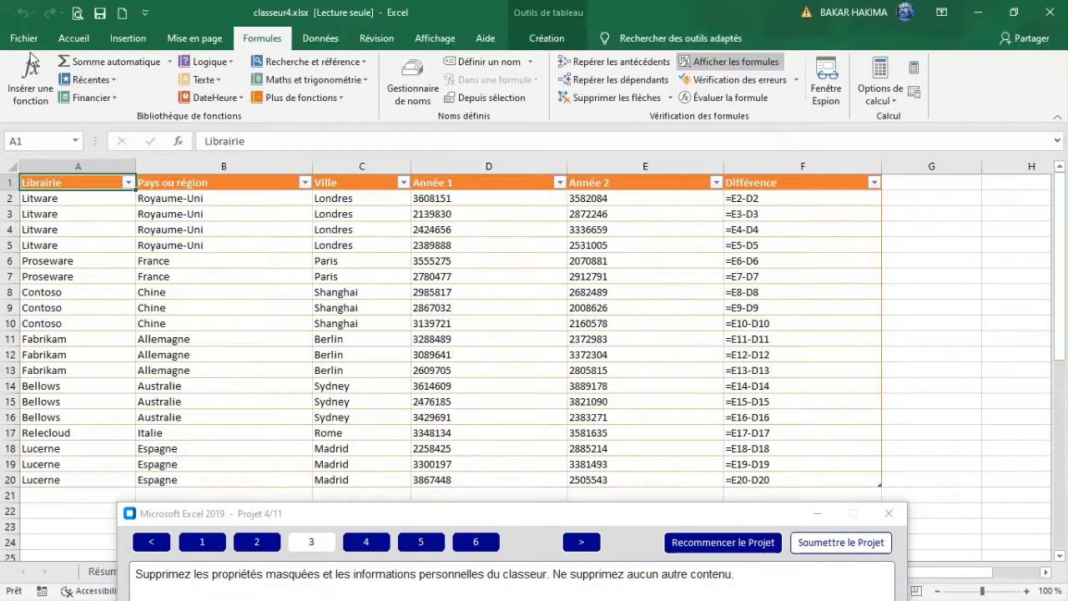
- Open task 4 of Project 4, place the instruction window above the sheet tabs, and show the Auteurs sheet
click(367, 563)
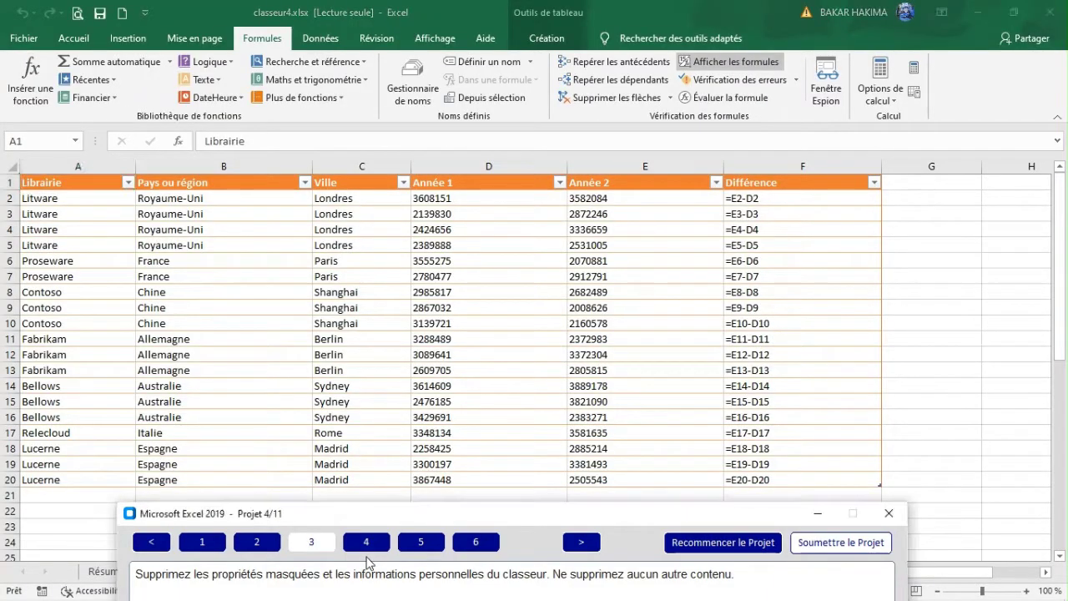
click(368, 547)
drag(428, 523, 434, 409)
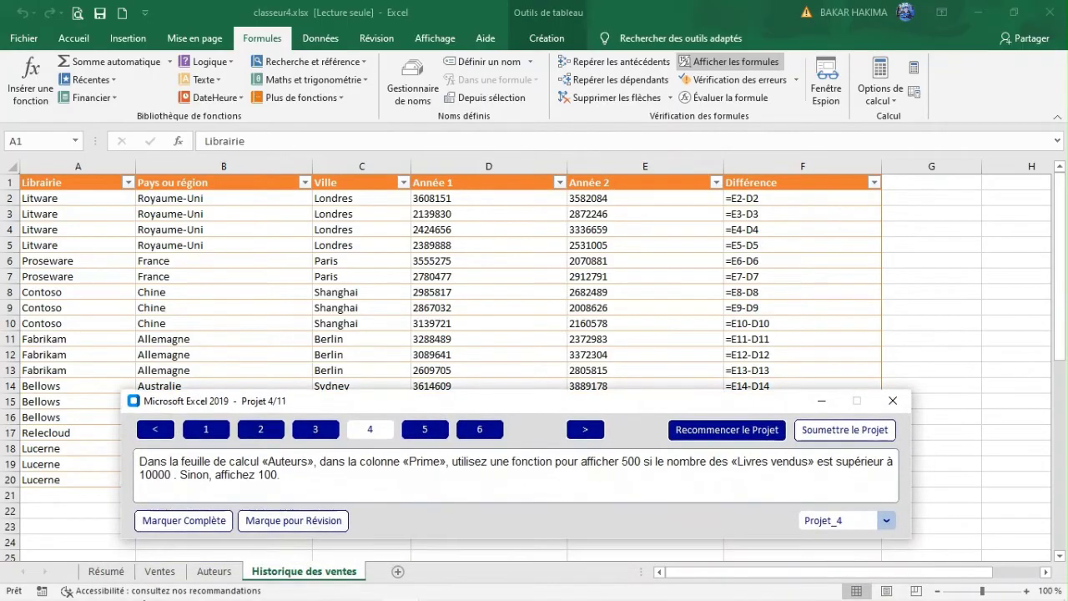
click(214, 572)
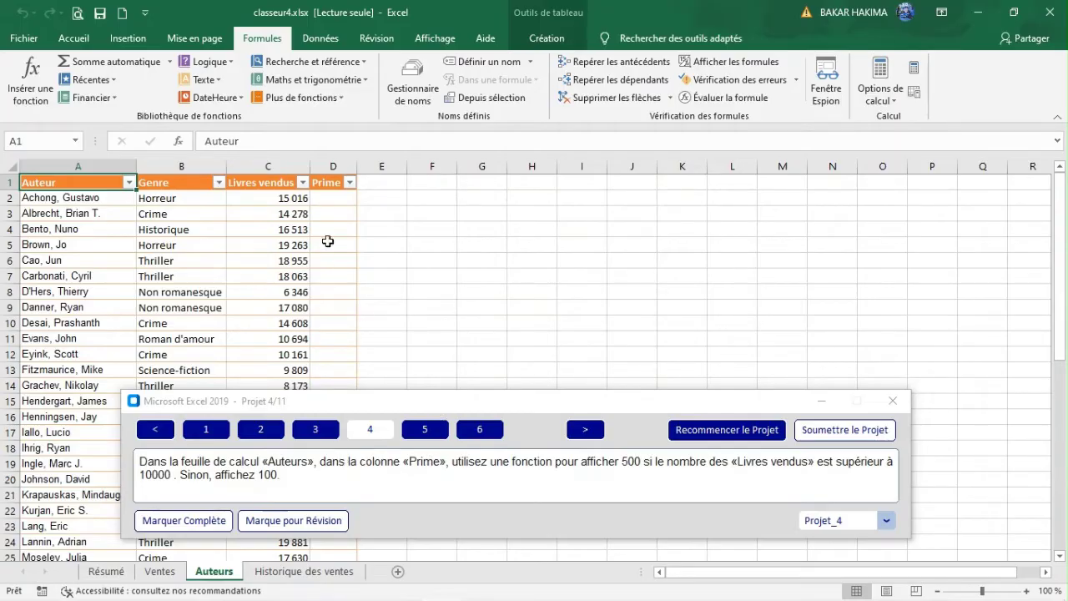
- Start a SI function in cell D2 of the Prime column on the Auteurs sheet and open its function arguments
click(333, 193)
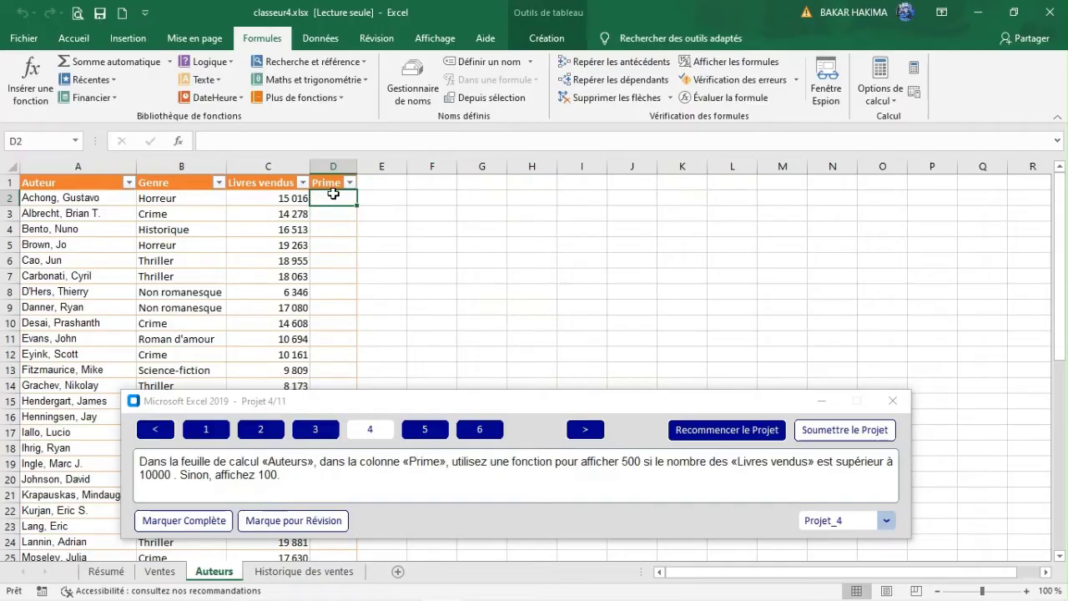
text(=)
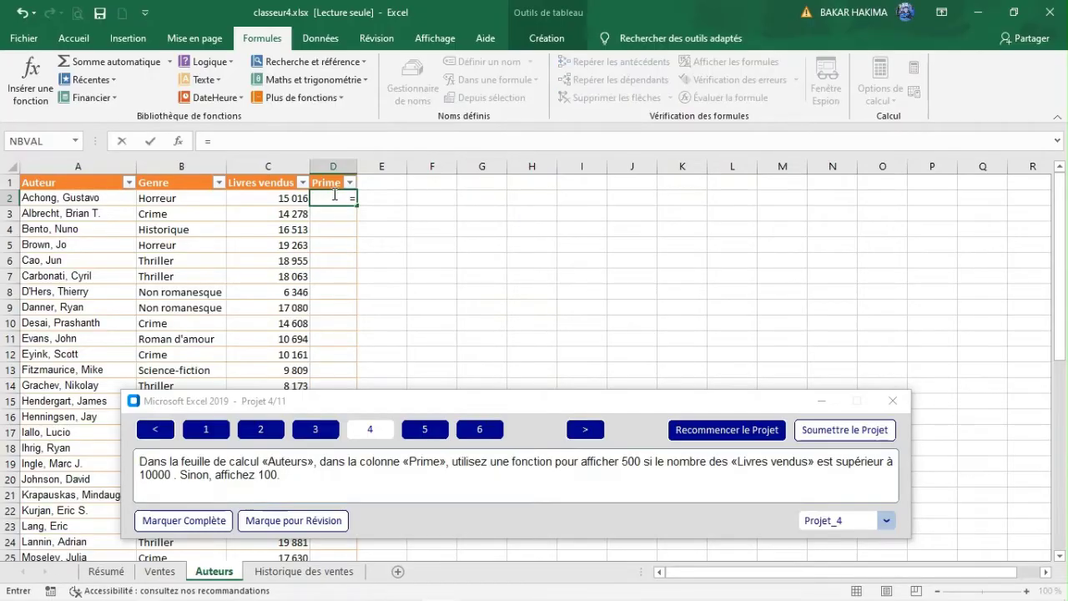
text(s)
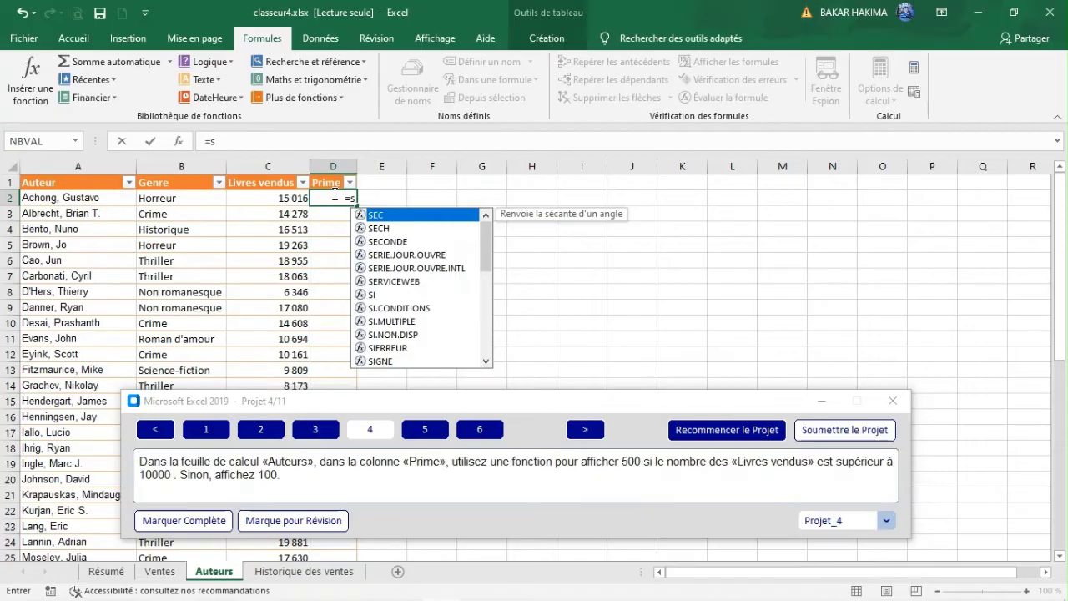
double_click(389, 297)
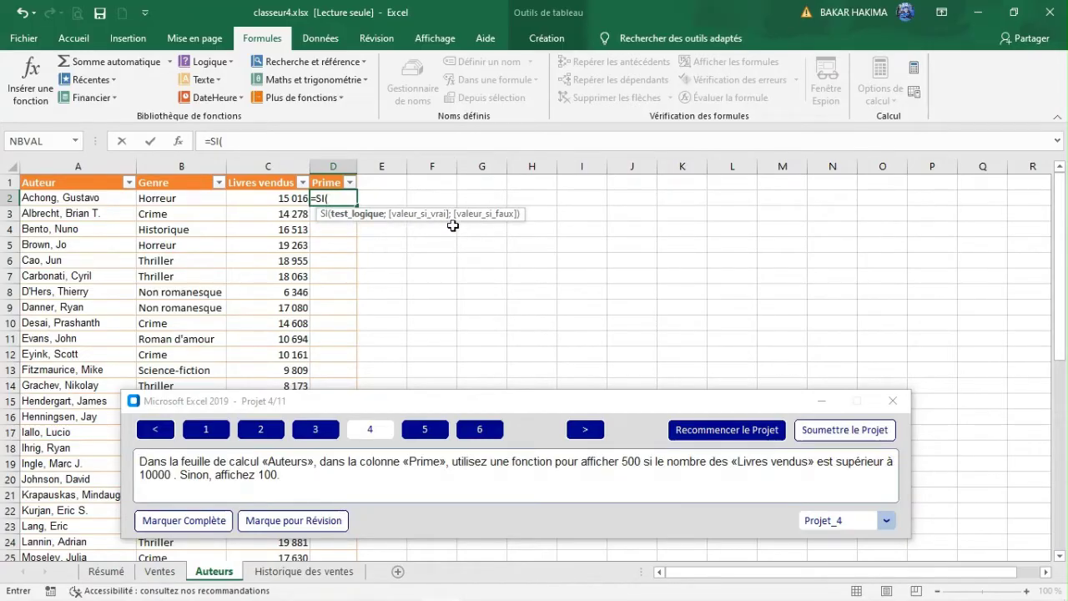
click(179, 142)
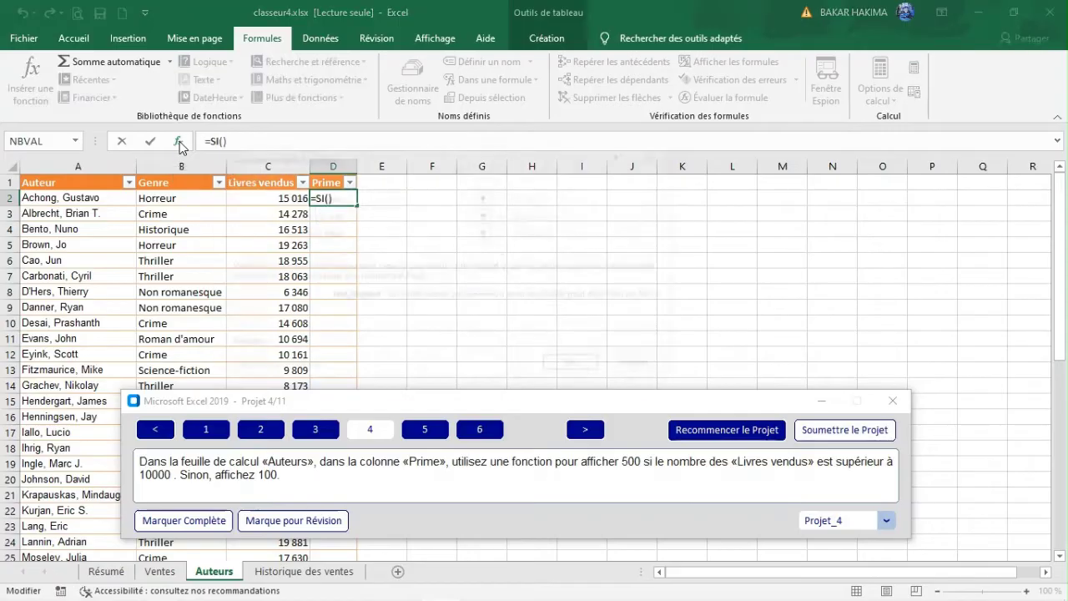
drag(557, 114, 616, 181)
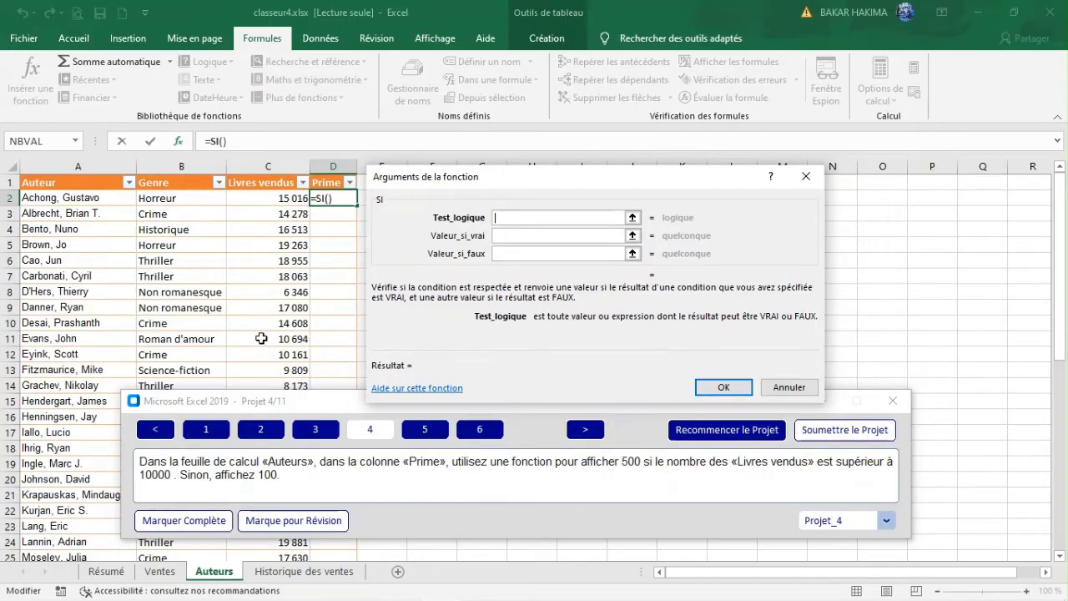
- Set the SI function to test whether Livres vendus is above 10000, returning "500" if true and "100" if false, and confirm it
click(284, 199)
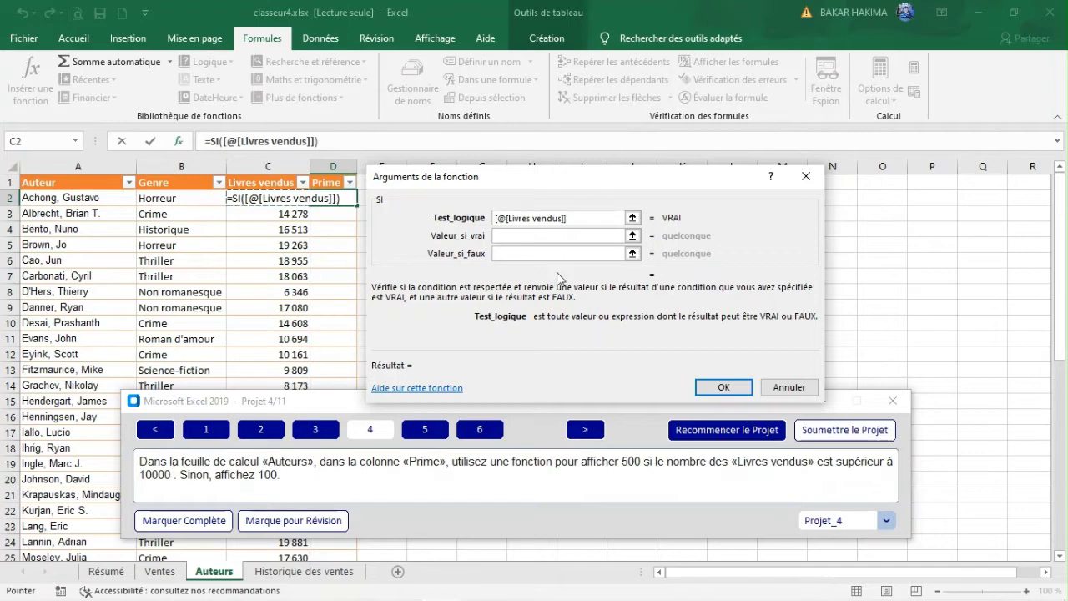
text(>)
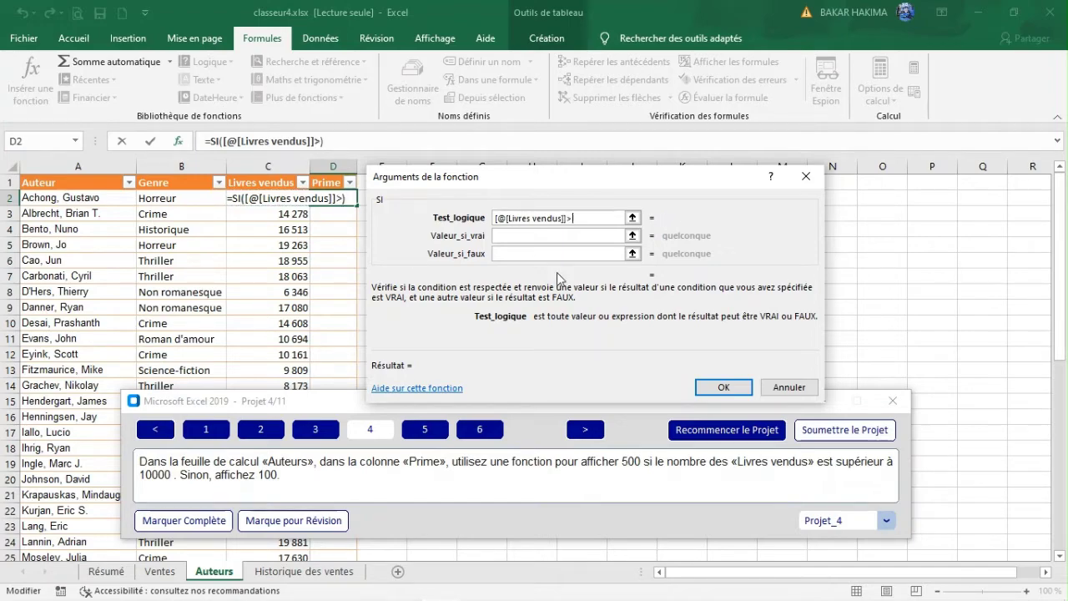
text(10000)
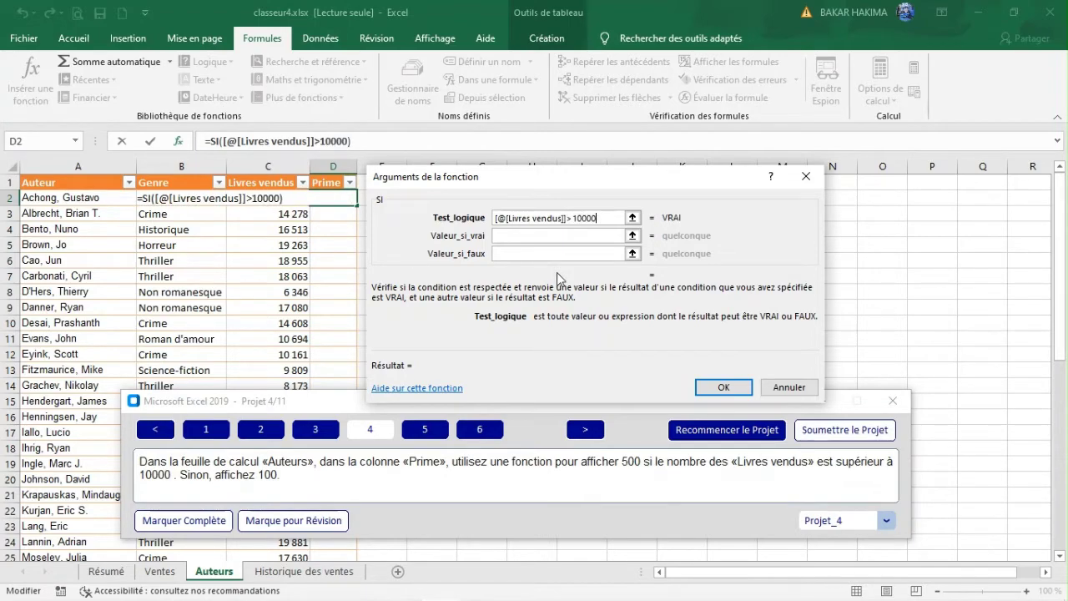
click(537, 237)
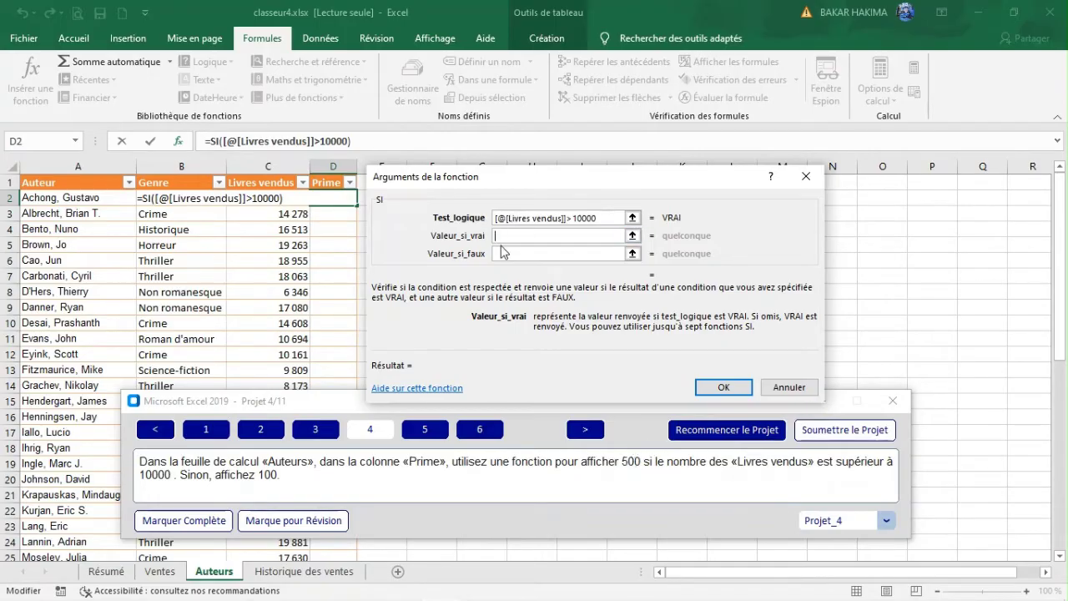
text("500")
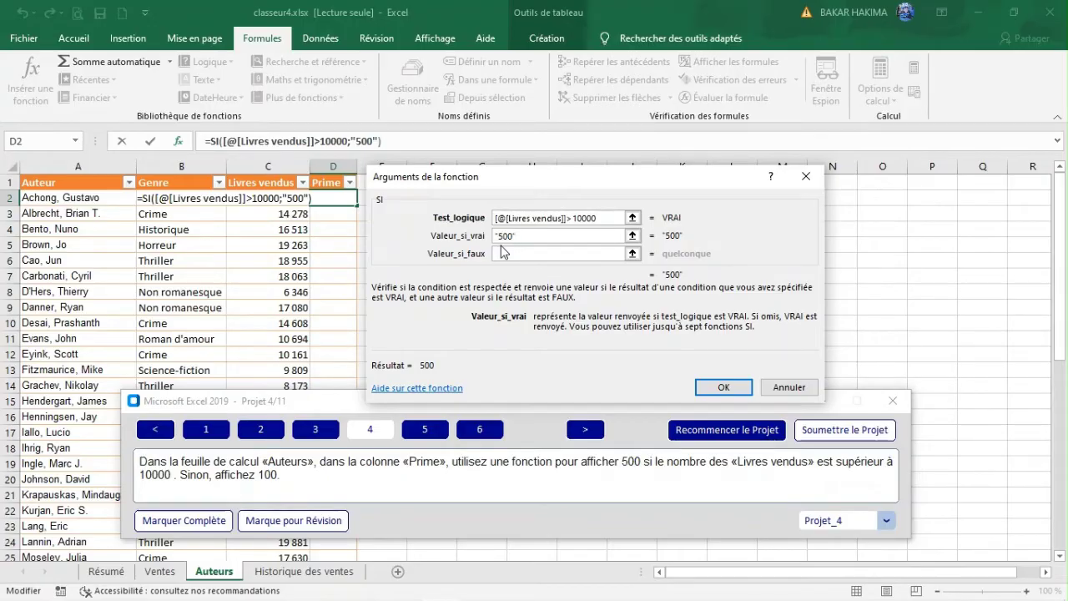
click(512, 256)
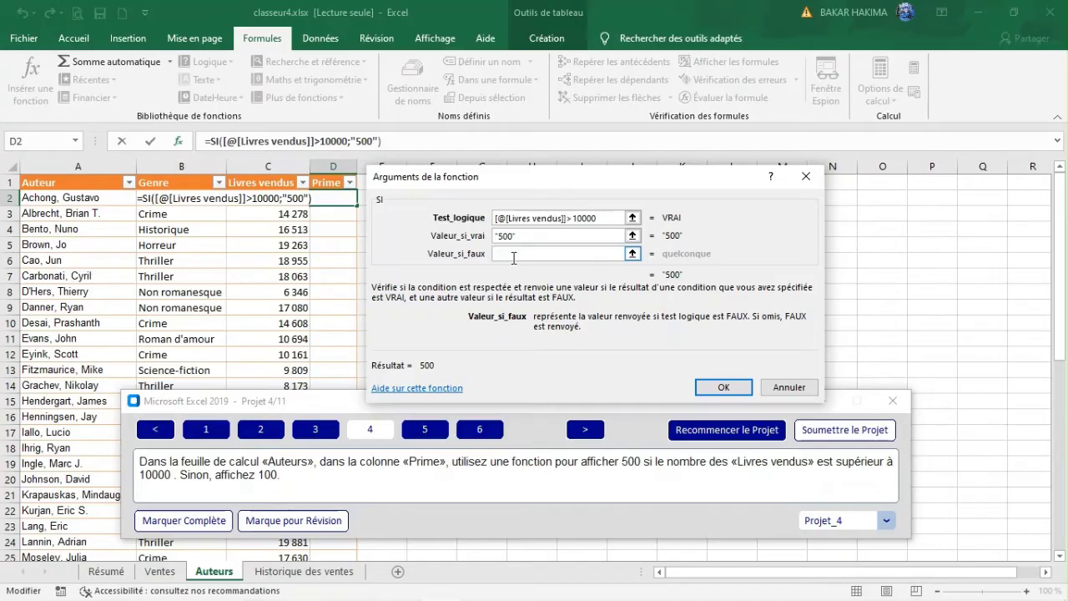
text(")
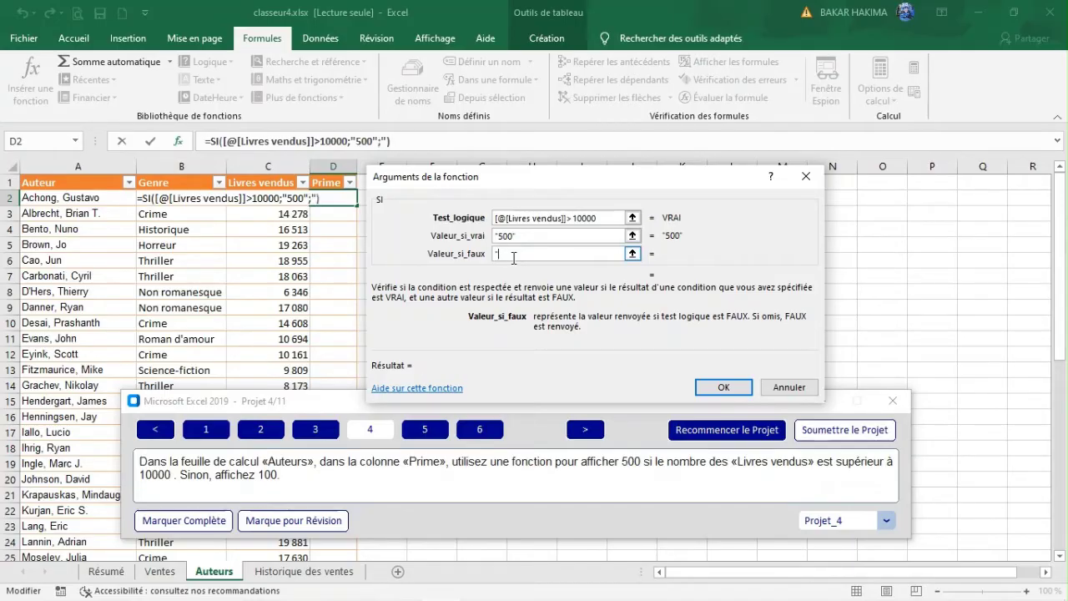
text(100)
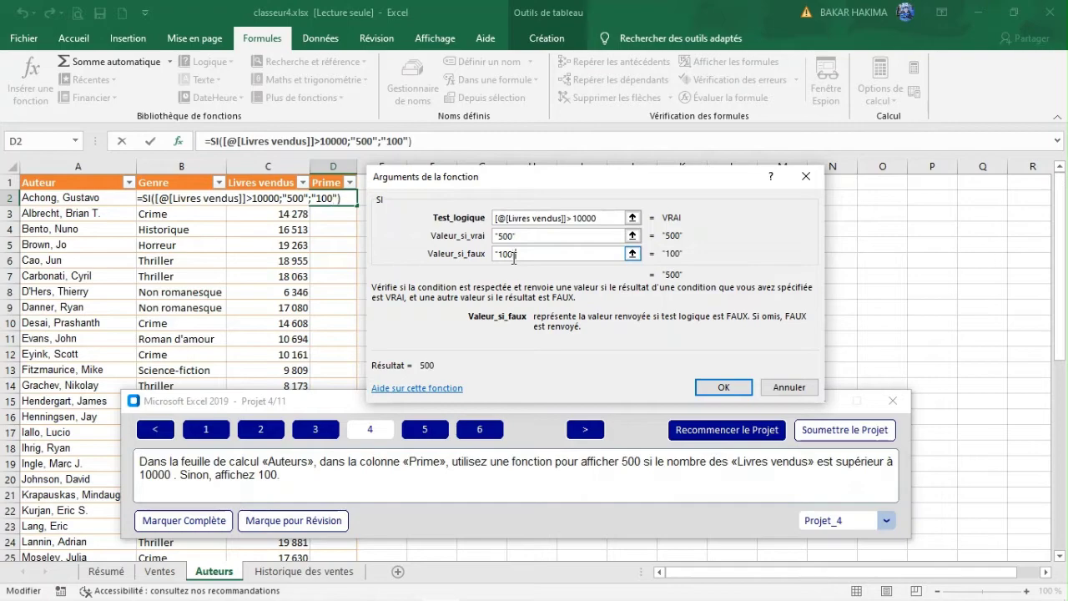
click(711, 389)
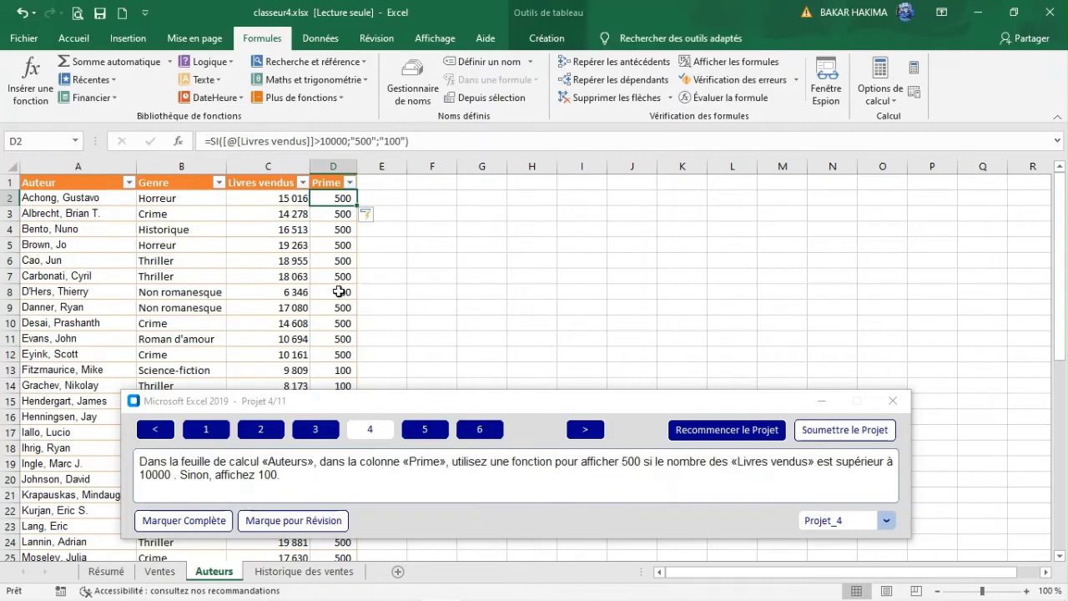
- Open task 5 of Project 4 and change the Code postal formula in E2 of the Ventes sheet to =MAJUSCULE(GAUCHE(D2;3))
click(441, 436)
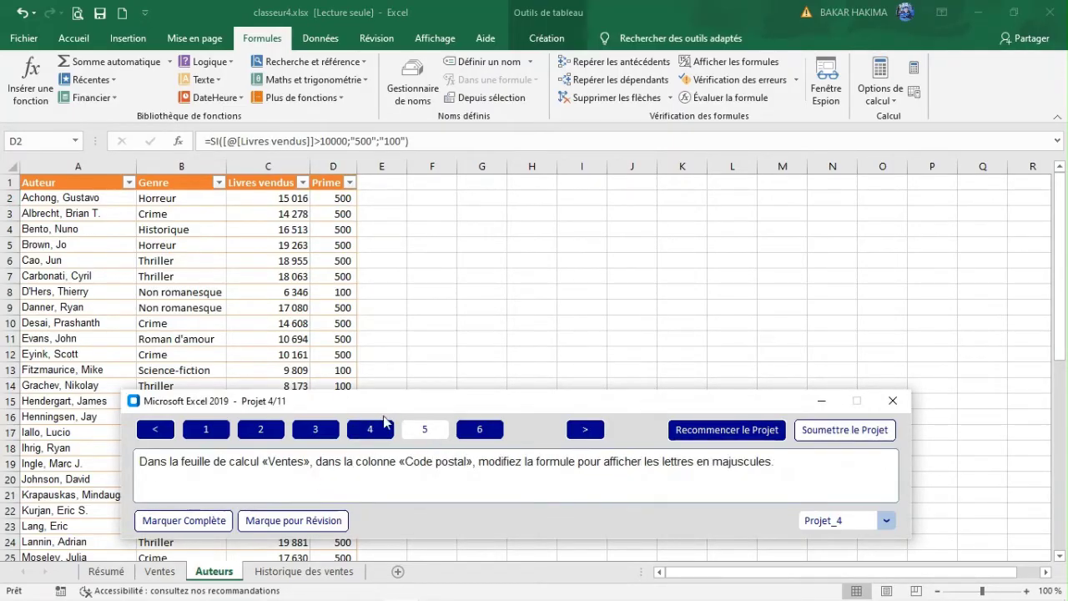
click(161, 572)
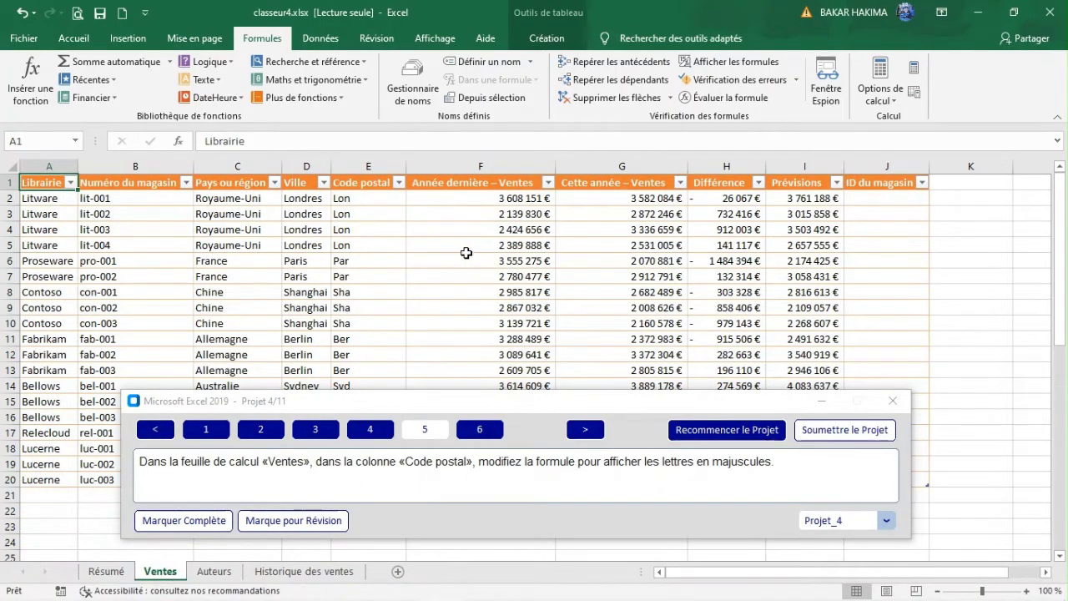
click(362, 198)
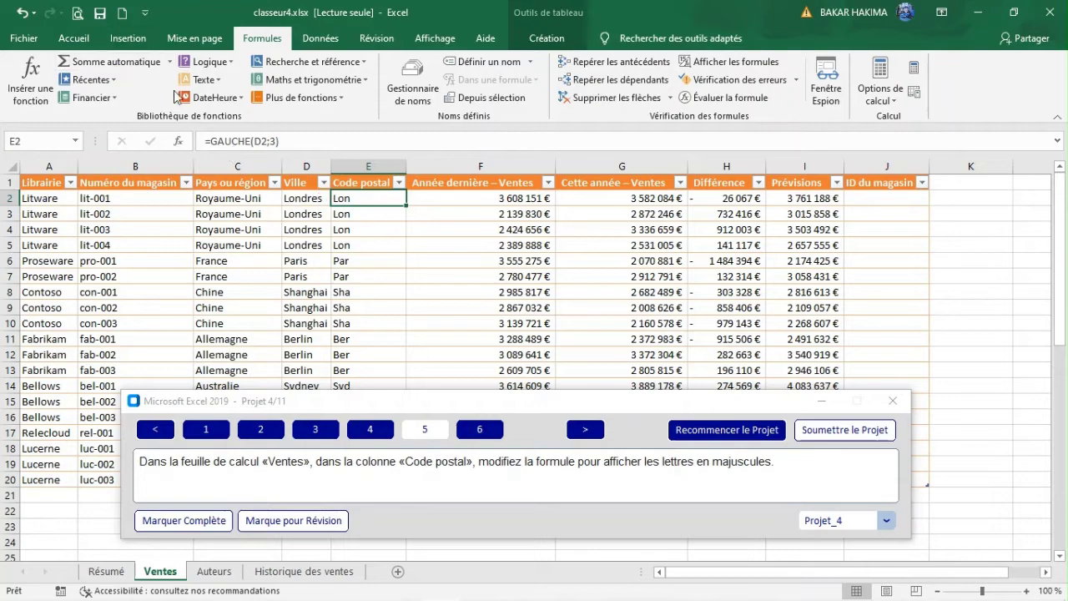
click(212, 142)
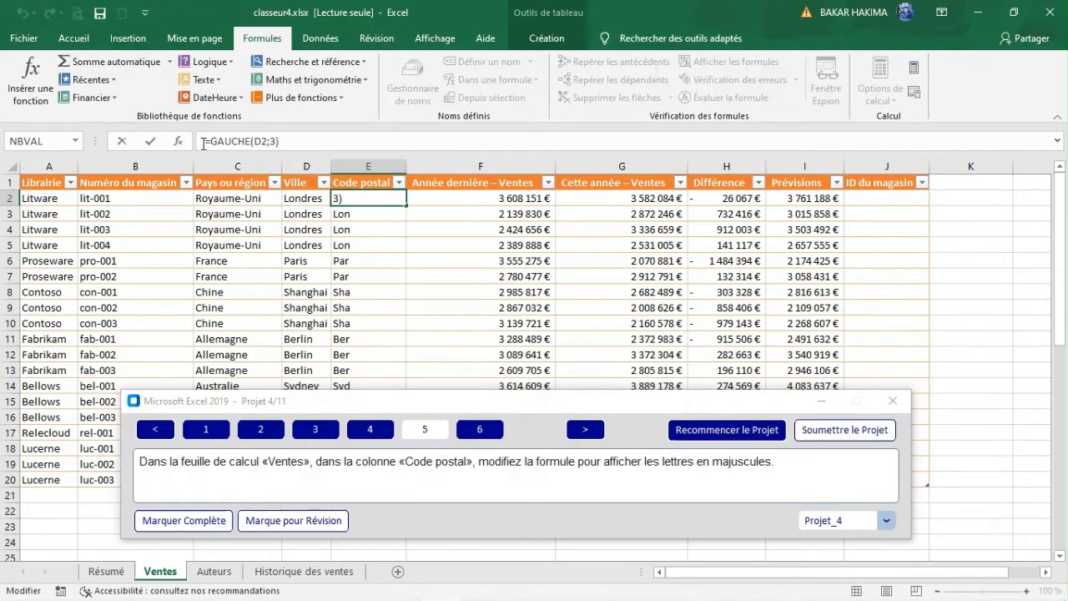
text(m)
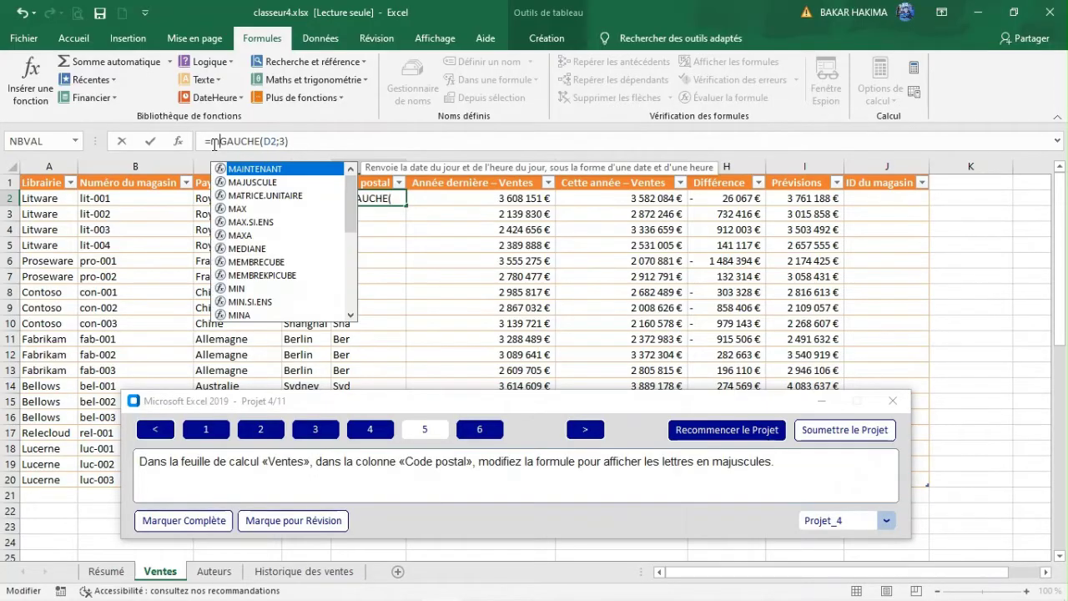
double_click(259, 188)
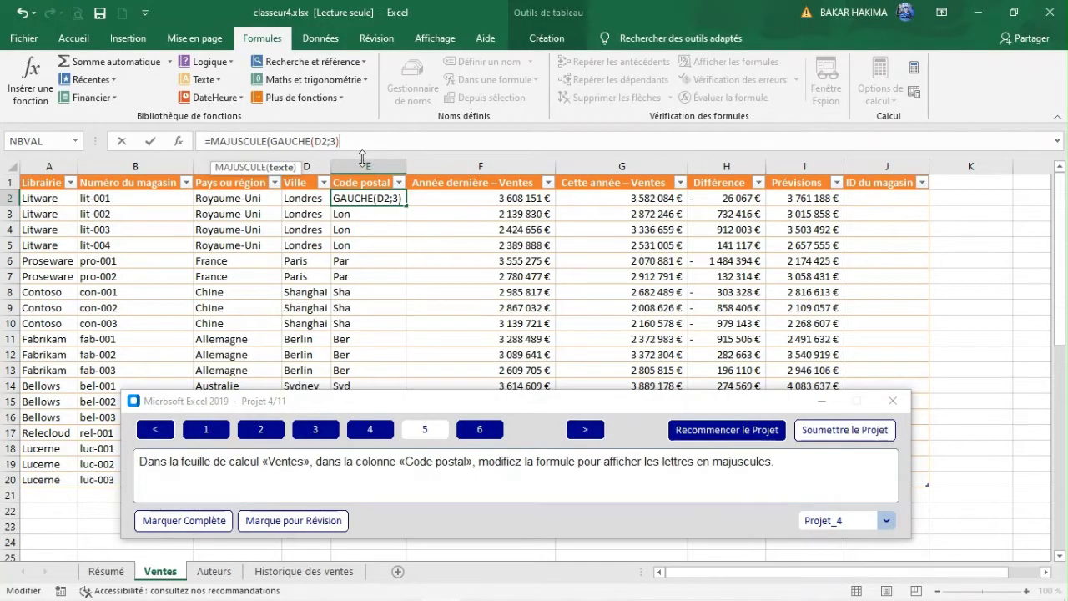
click(369, 143)
text())
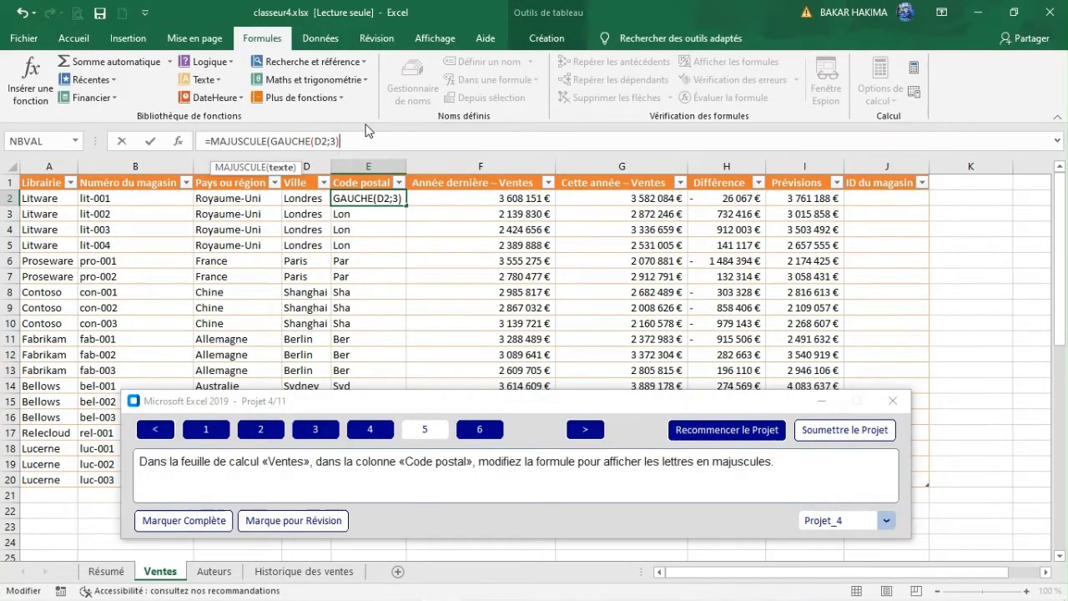
text())
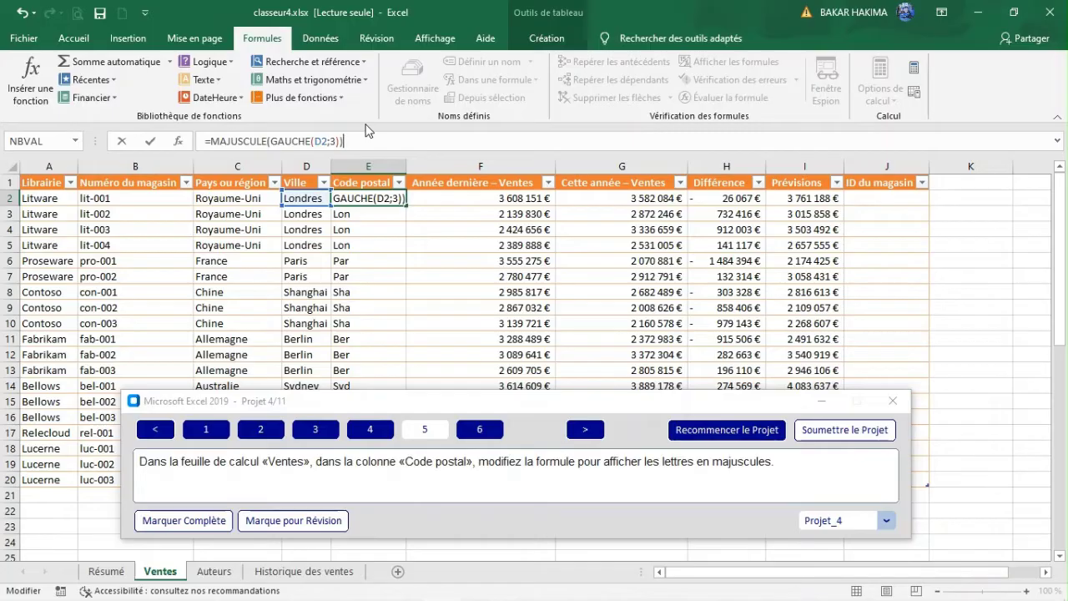
key(Return)
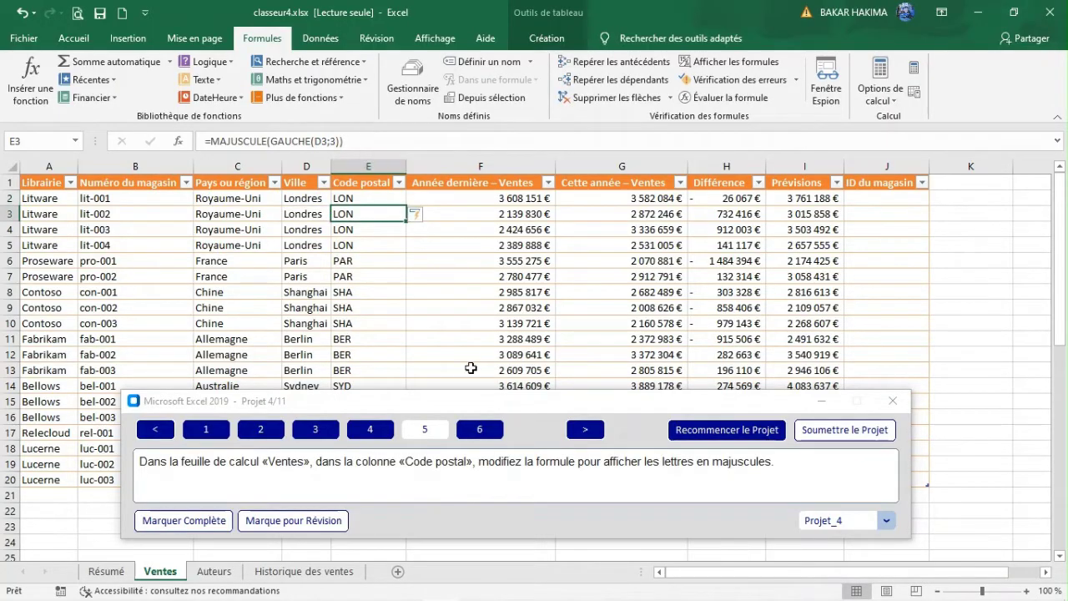
- Open task 6 of Project 4 and extend the Résumé chart's data range to include the Année en cours column
click(476, 432)
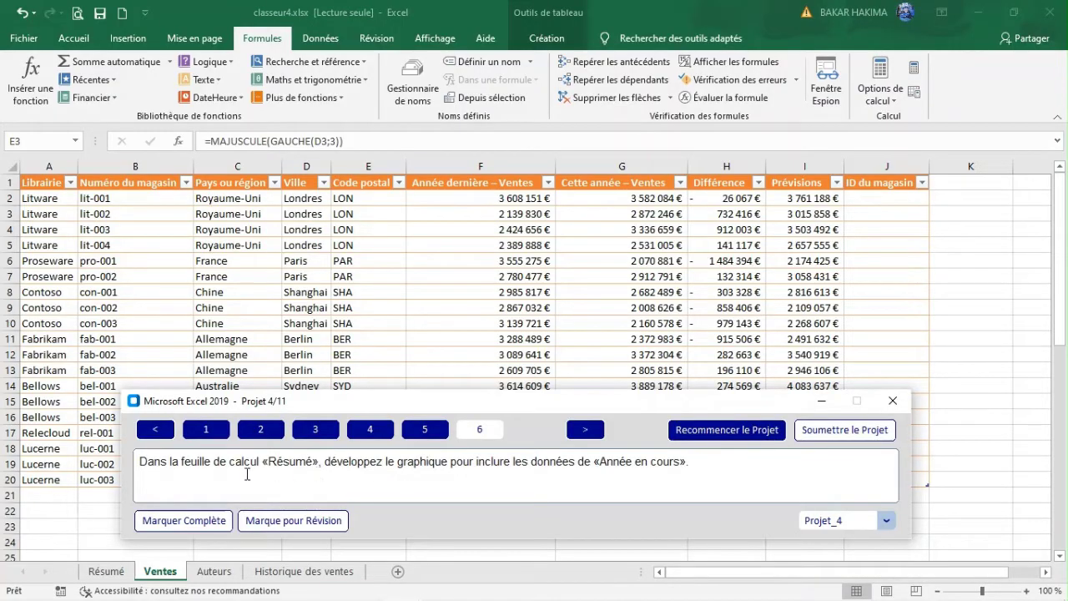
click(109, 575)
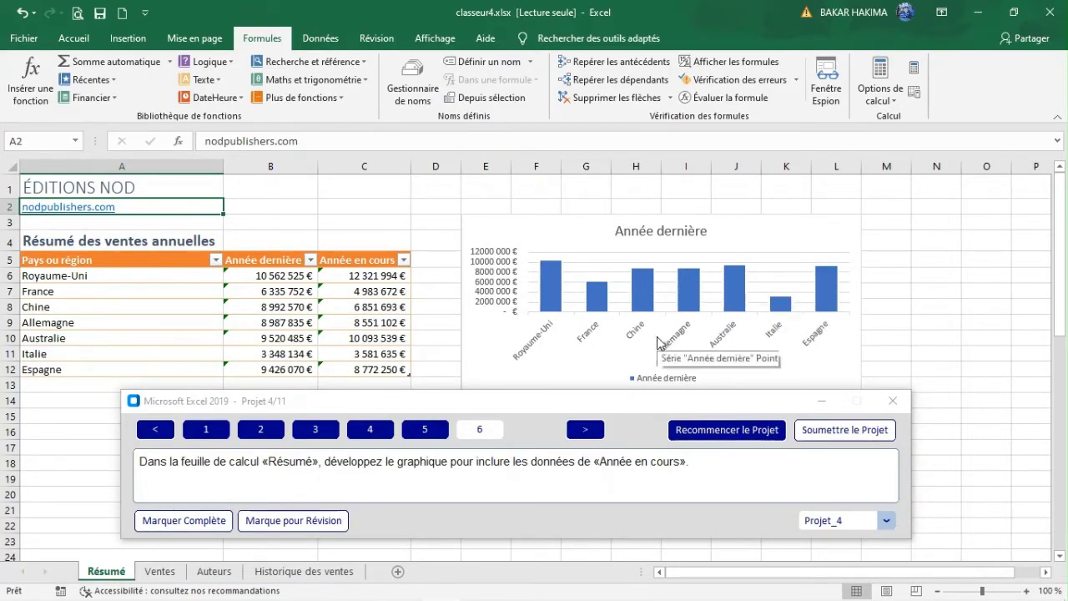
click(462, 349)
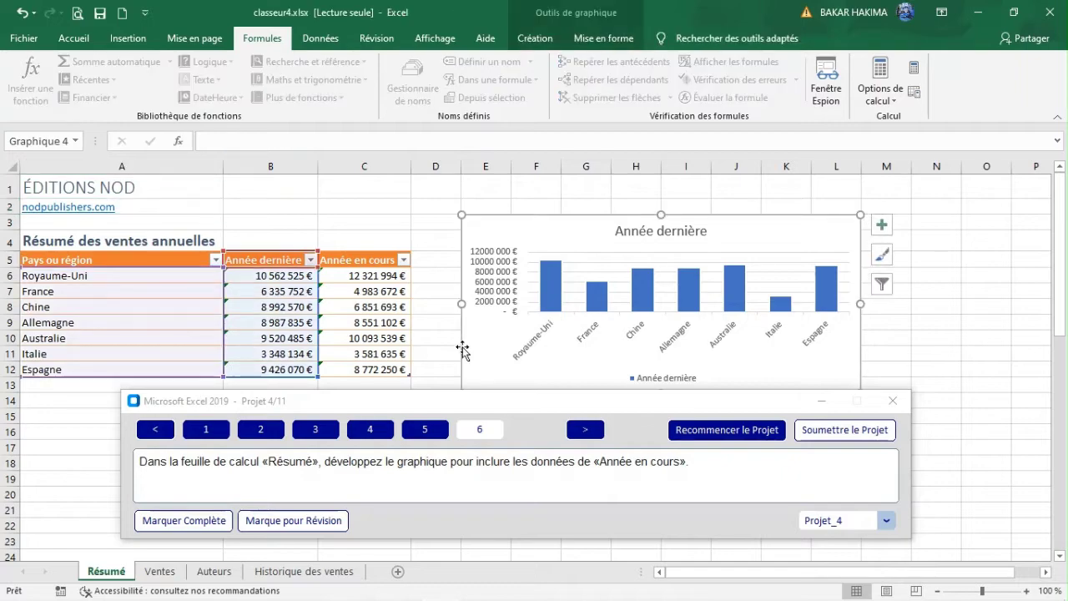
drag(321, 403, 323, 411)
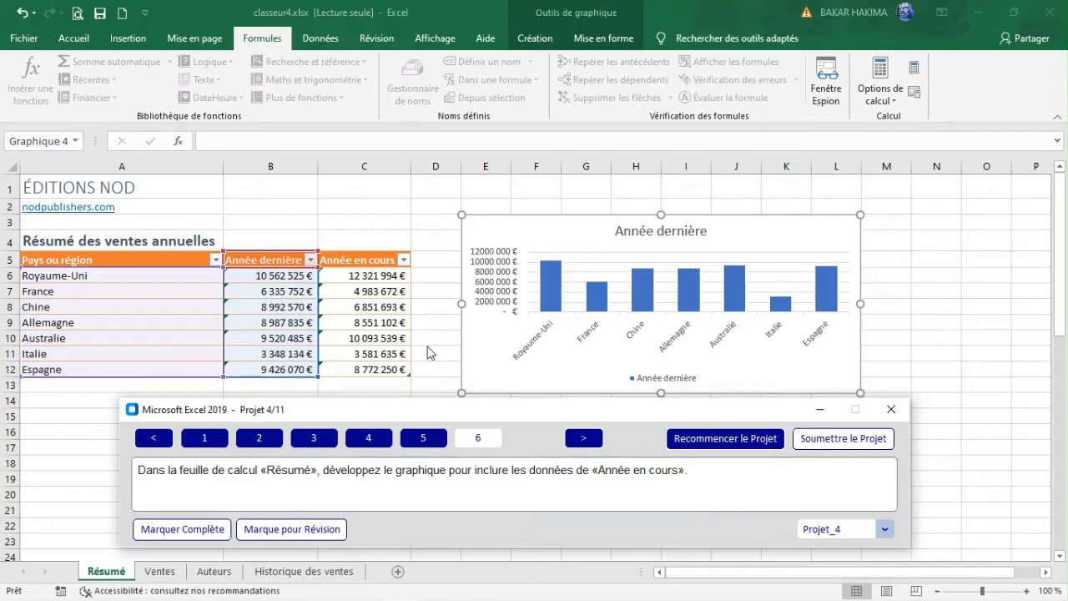
click(320, 377)
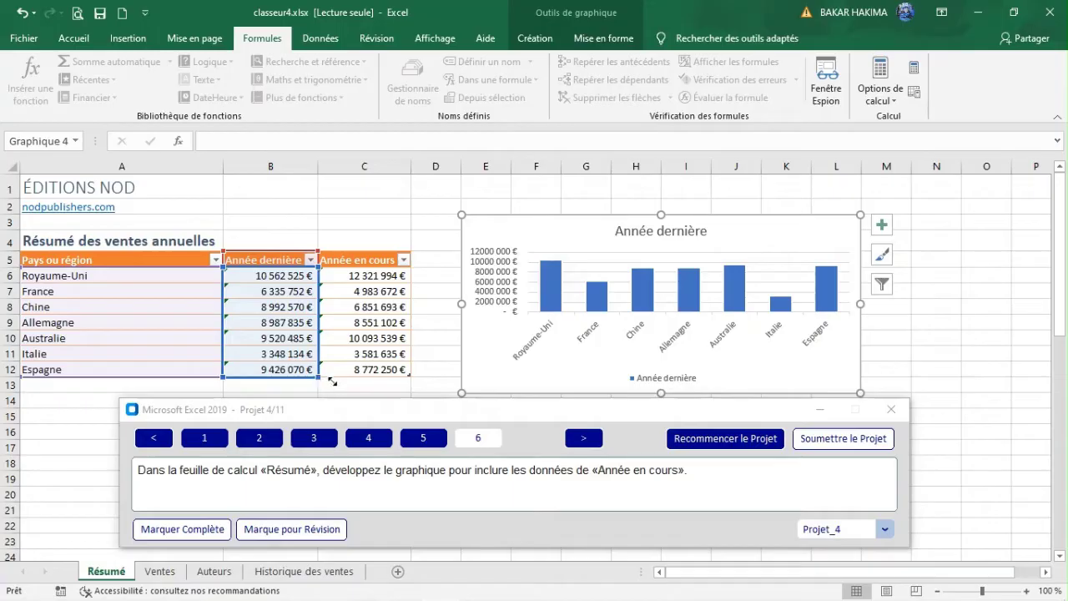
drag(333, 380, 411, 378)
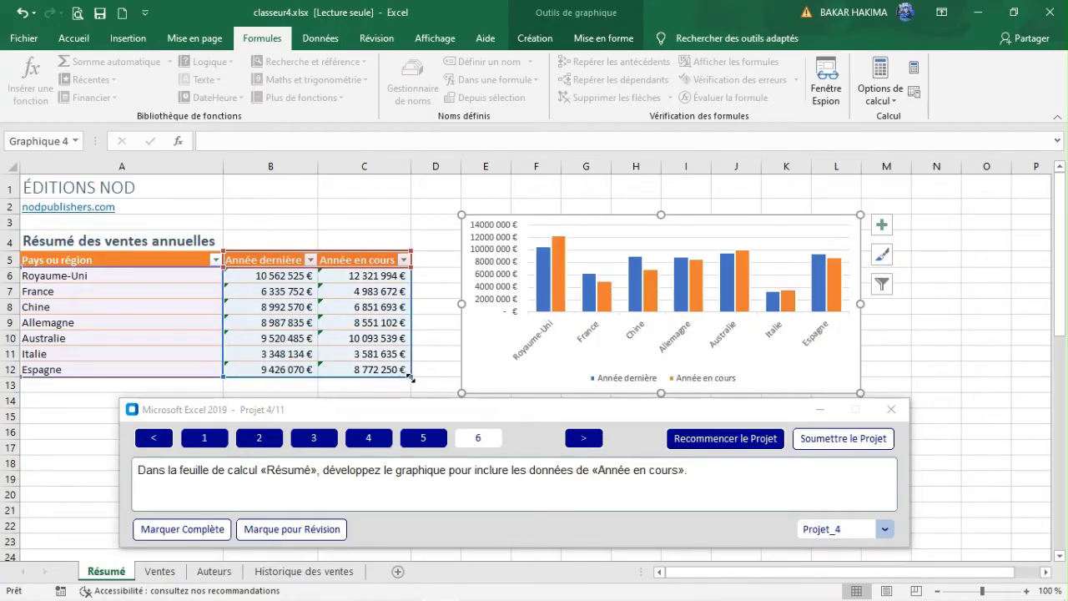
- Submit Project 4 and show the Dernier semestre sheet of Project 5, with the document recovery list closed and the instruction window above the sheet tabs
drag(491, 413, 446, 379)
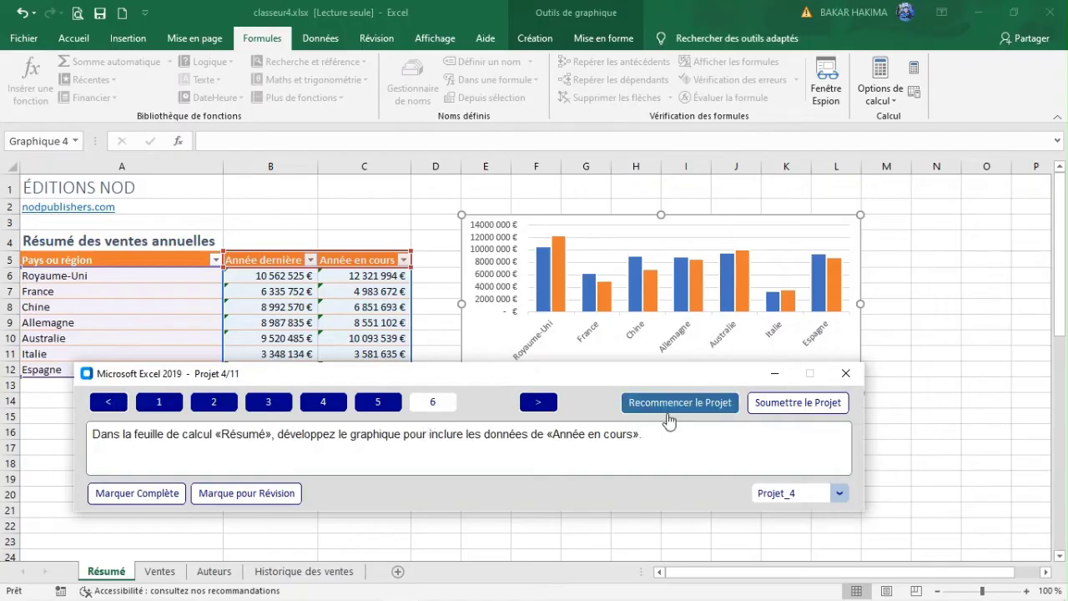
click(802, 403)
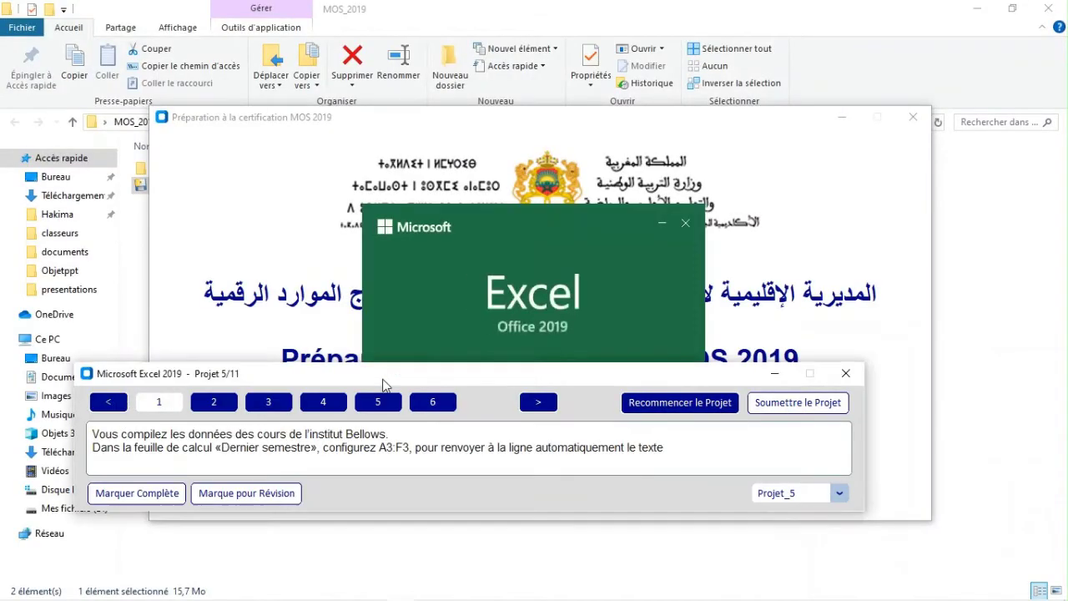
drag(385, 385, 425, 468)
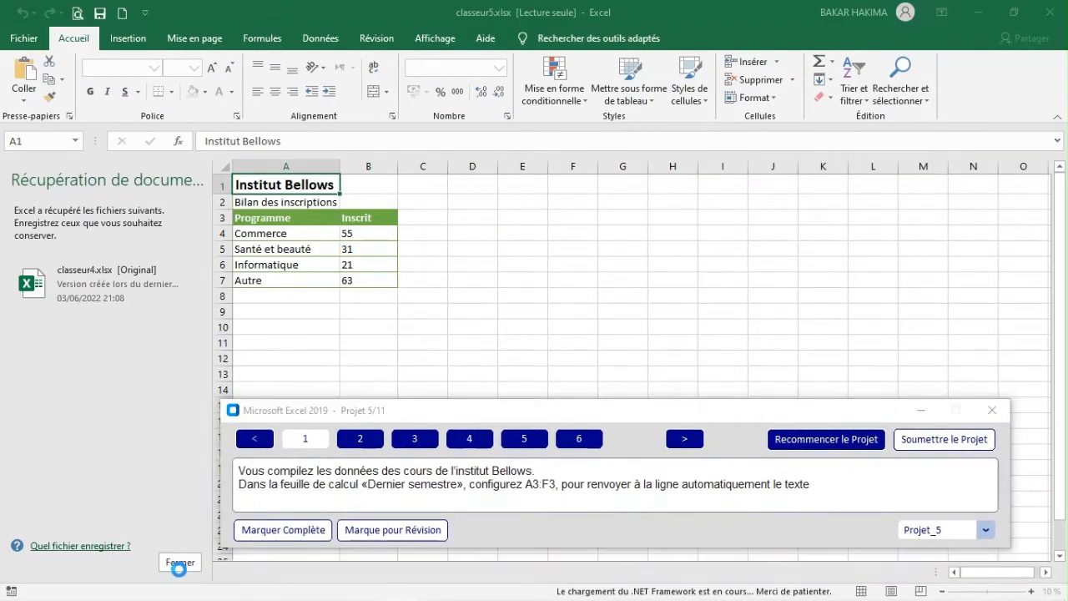
click(179, 563)
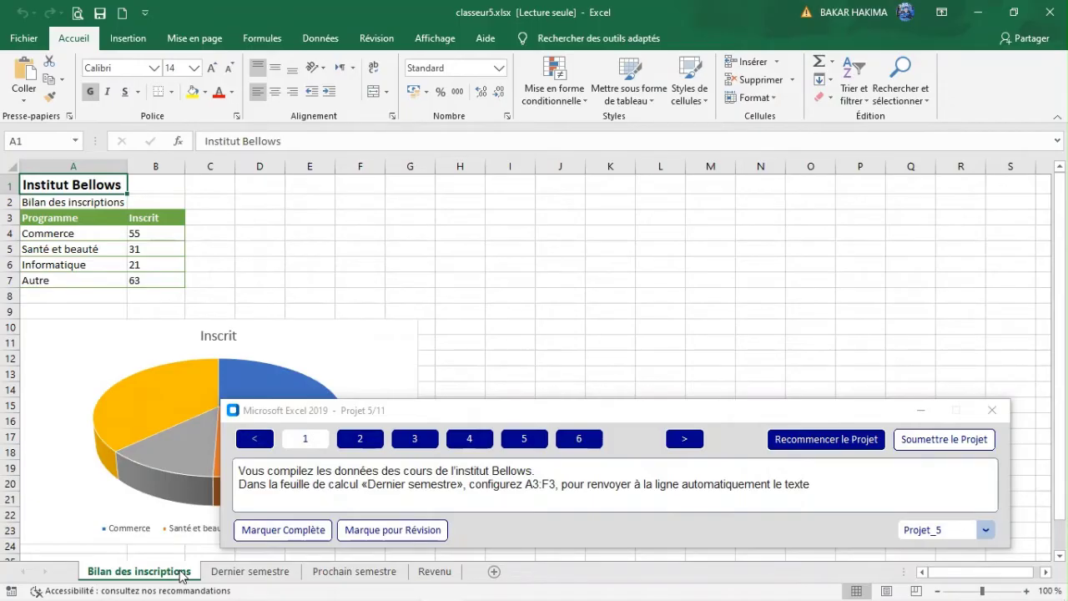
click(282, 571)
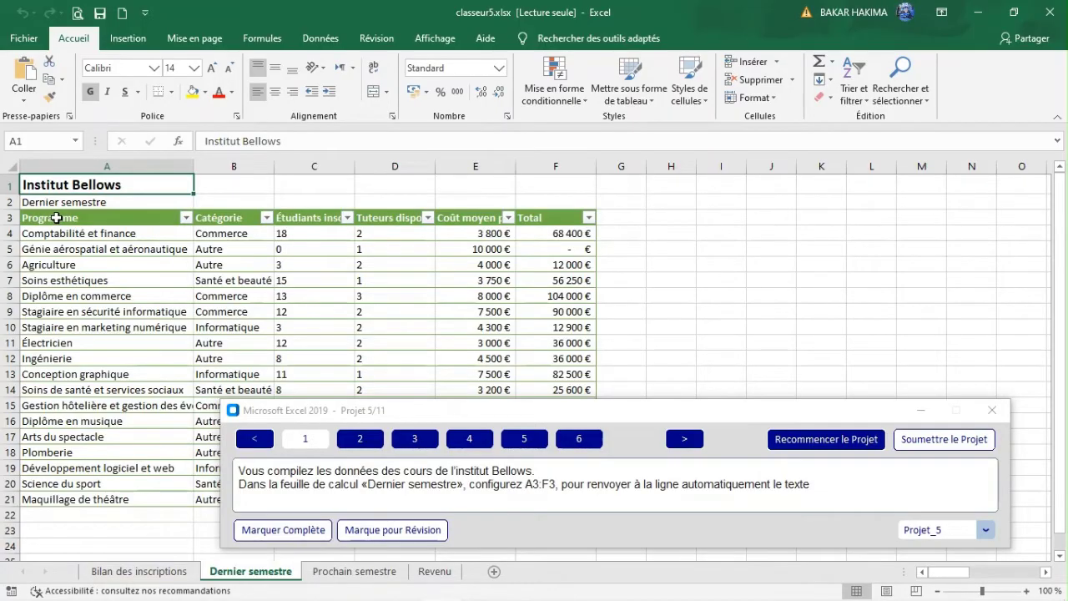
- Wrap the text automatically in header cells A3:F3 of the Dernier semestre sheet
drag(56, 218, 533, 210)
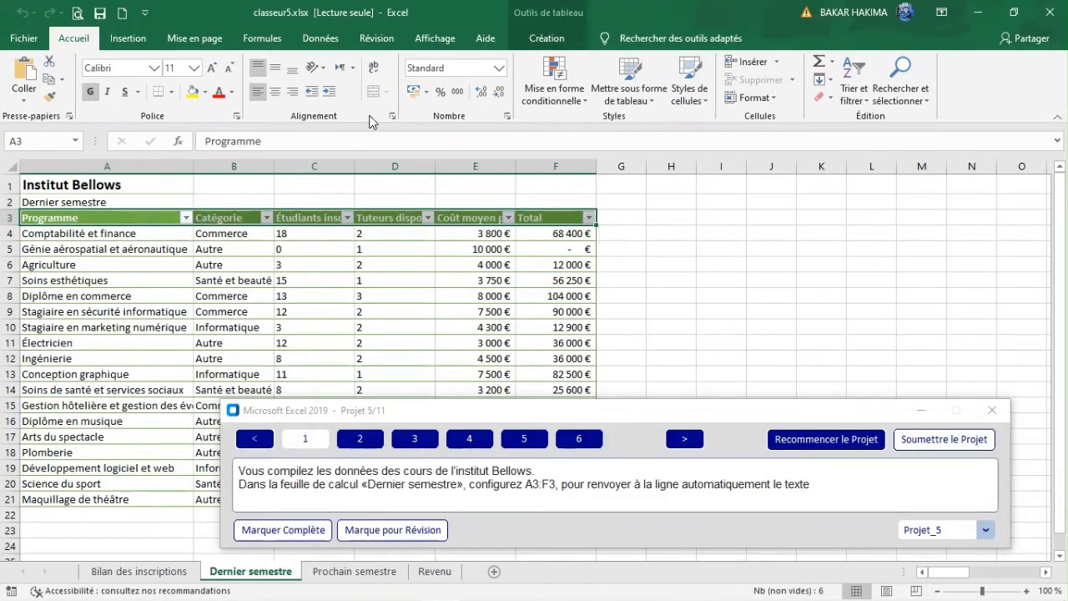
click(373, 70)
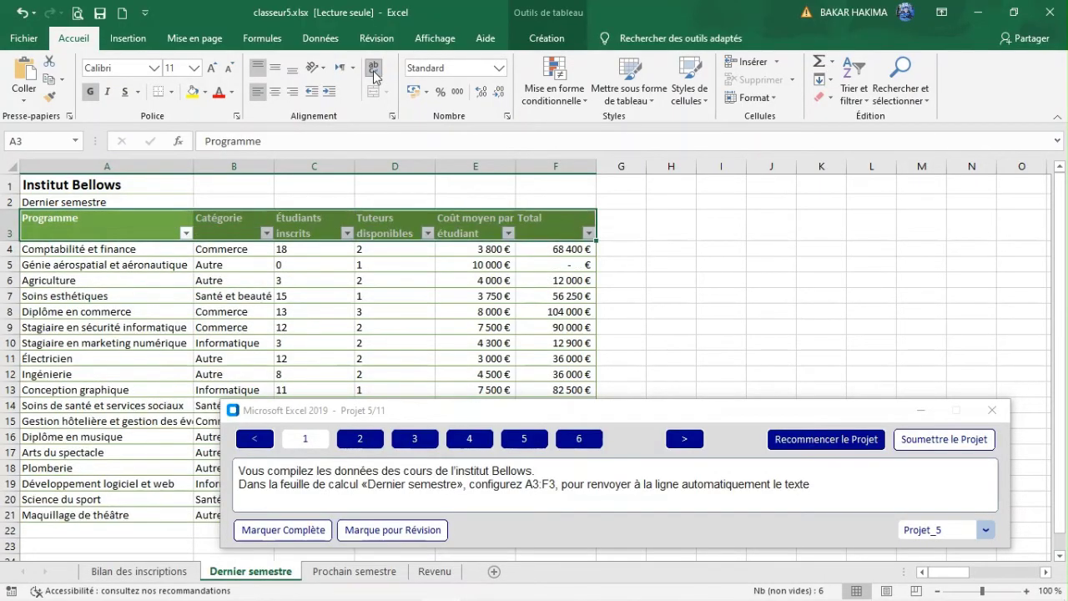
- Open task 2 of Project 5 and name the range A3:B7 of the Bilan des inscriptions sheet Inscription
click(360, 445)
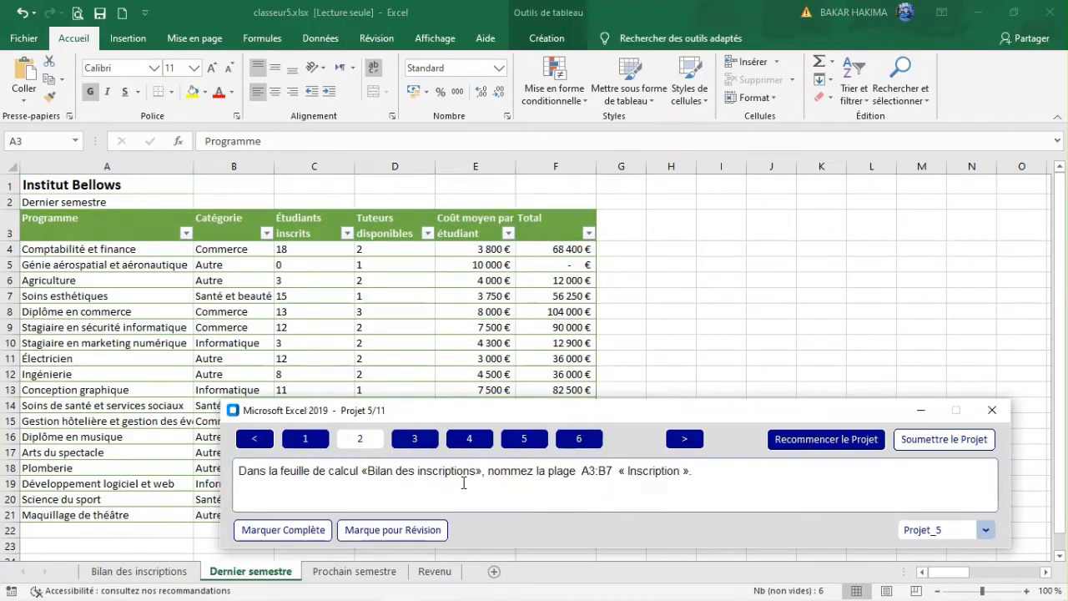
click(170, 572)
click(171, 573)
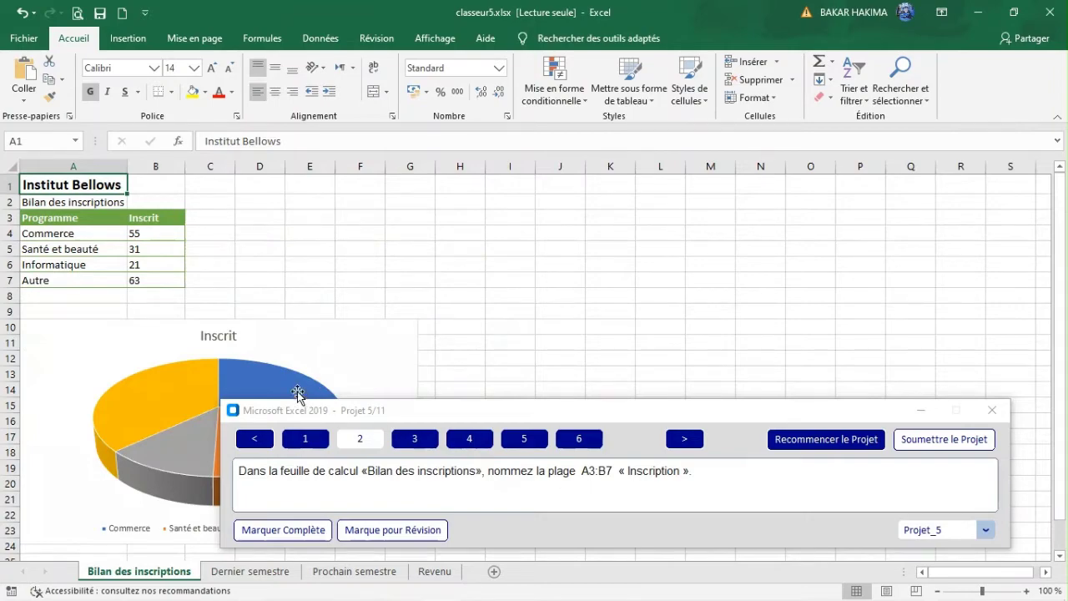
click(52, 218)
drag(52, 218, 177, 279)
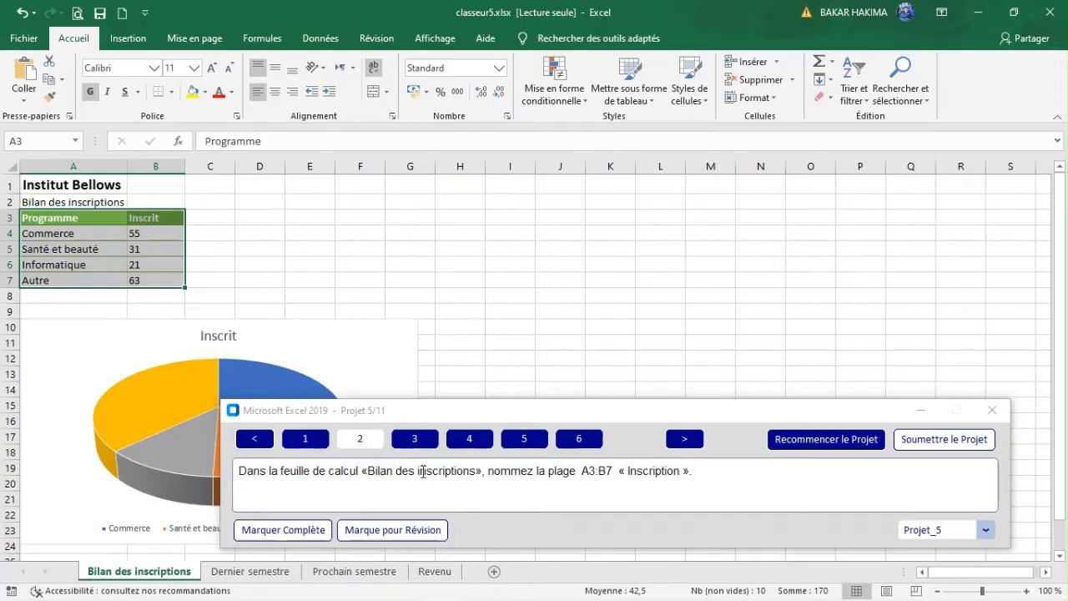
double_click(650, 472)
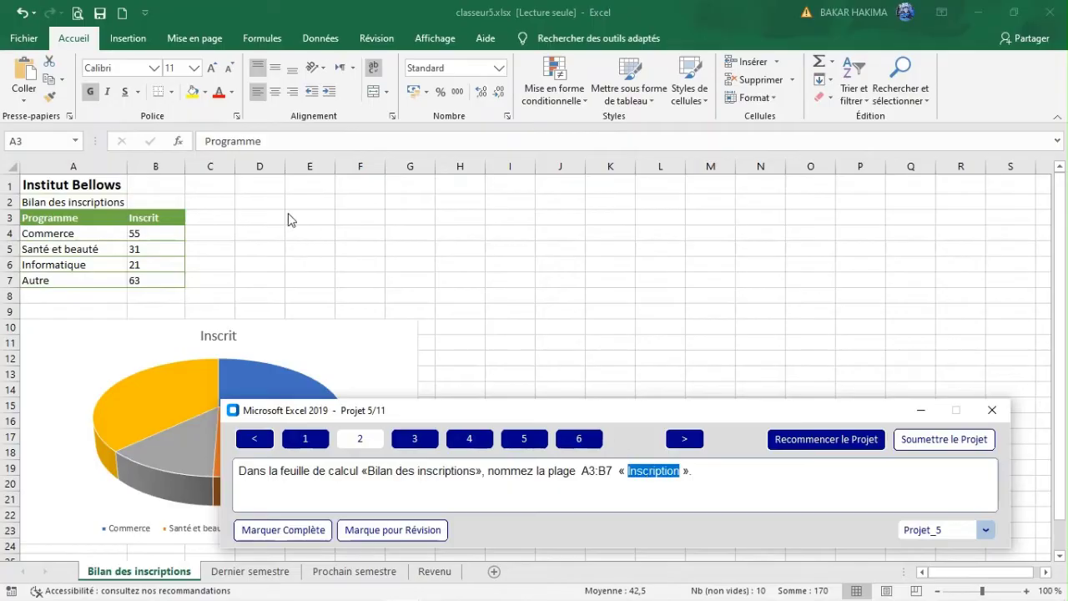
click(47, 159)
click(31, 137)
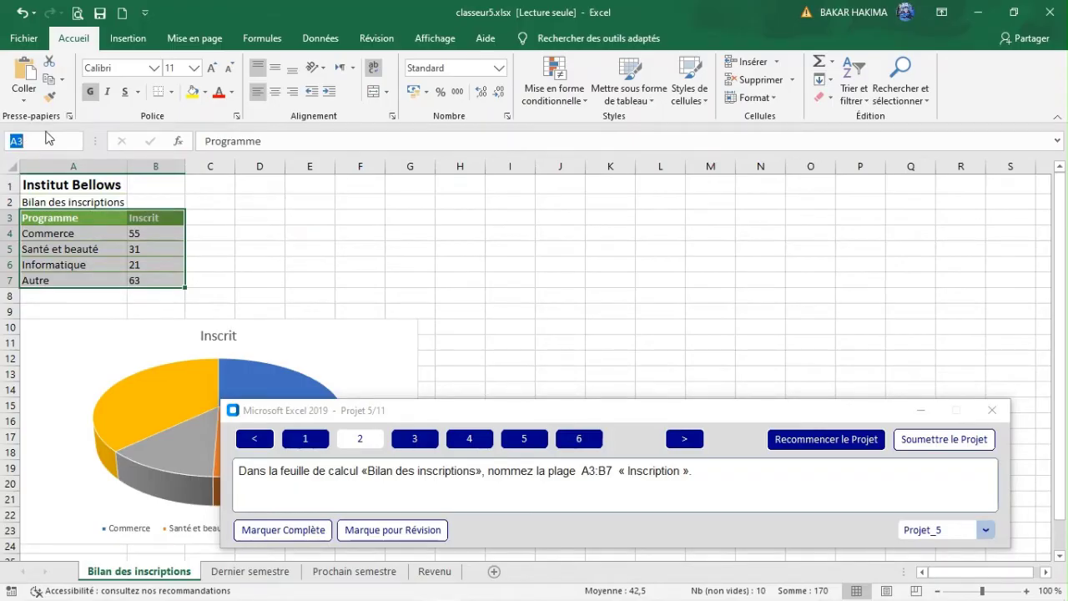
text(Inscription)
key(Return)
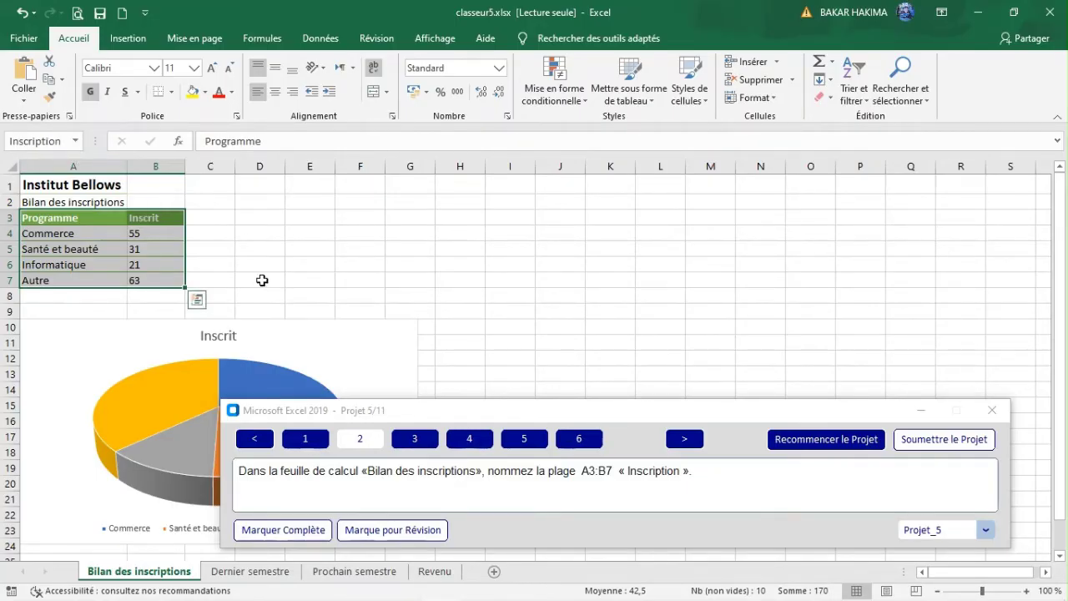
- Check the Inscription name by going to its range from an empty cell, then deselect the range
click(262, 281)
click(77, 141)
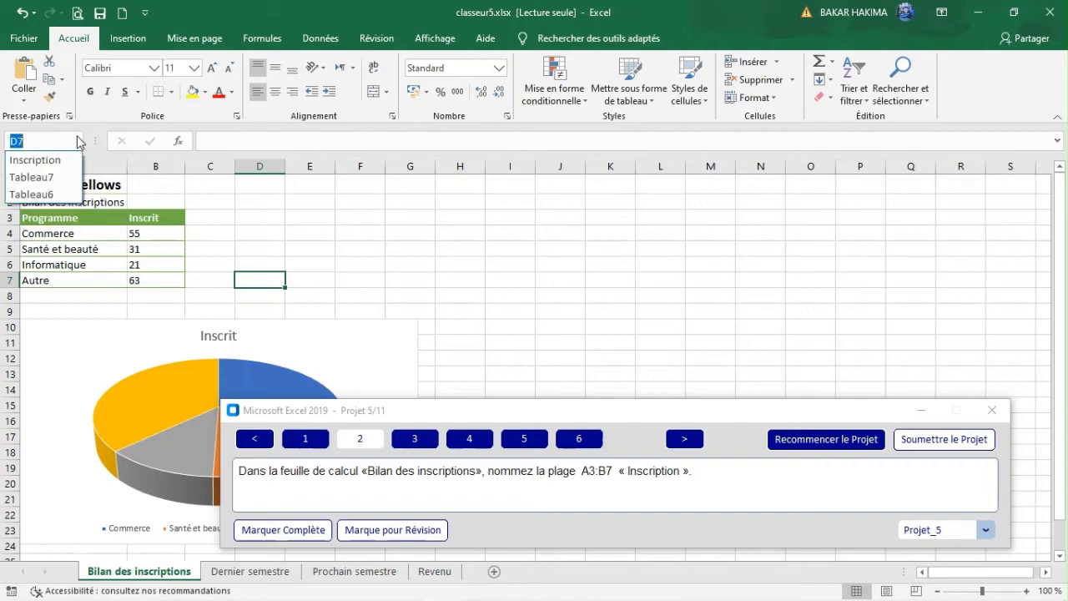
click(56, 159)
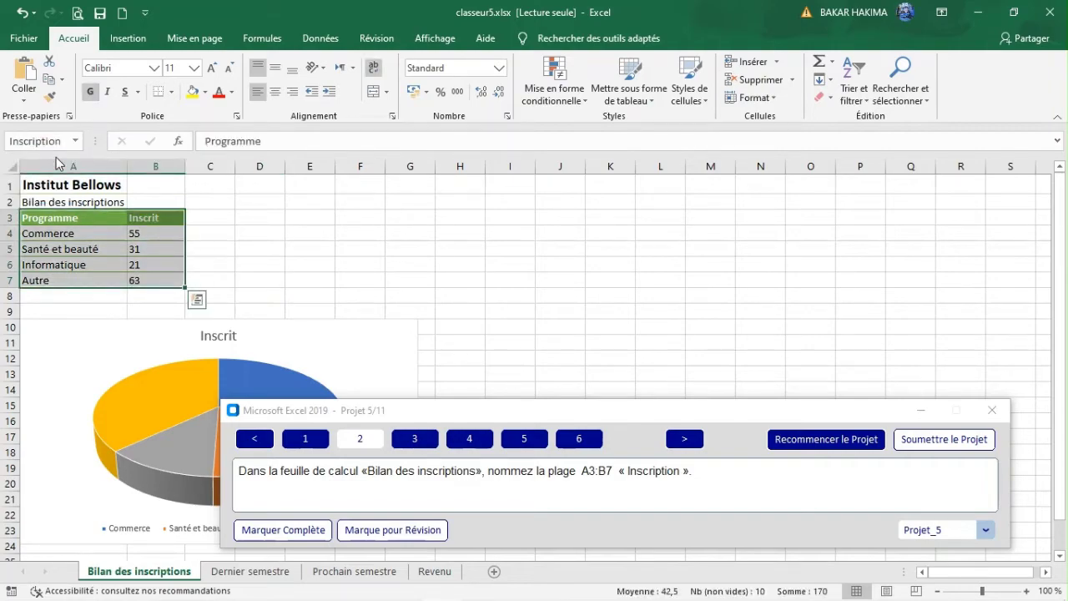
click(313, 251)
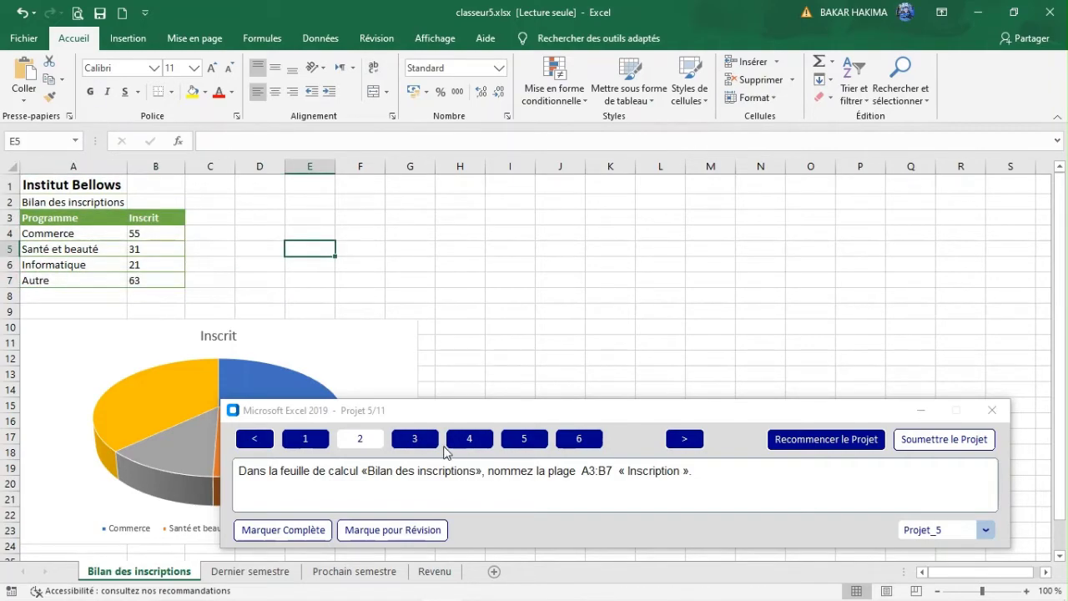
- Open task 3 and convert A3:B7 of the Revenu sheet into a table with headers in Vert, style de tableau clair 14
click(416, 446)
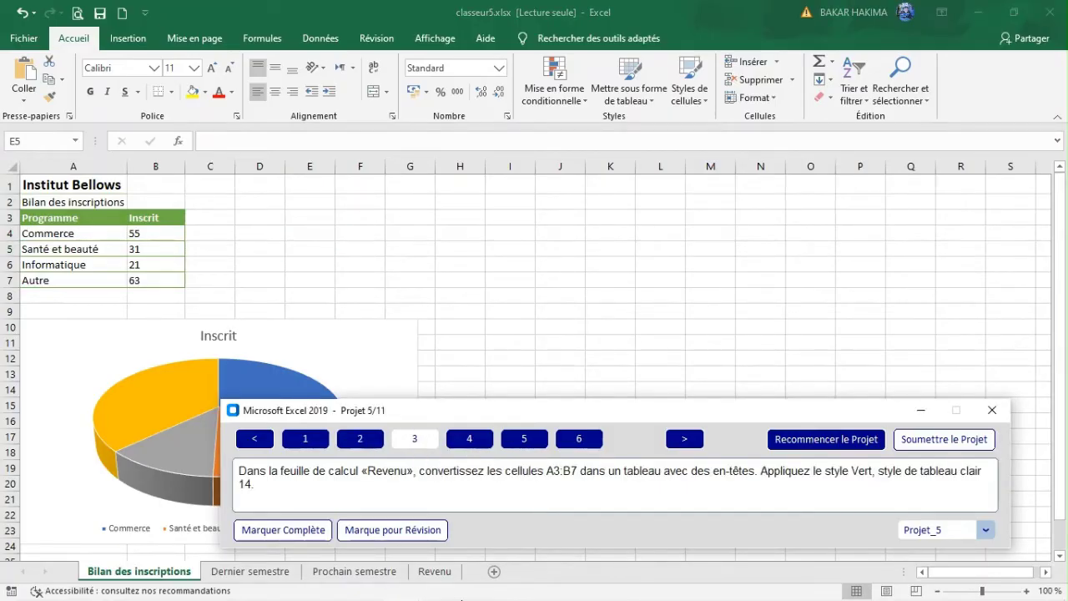
click(435, 572)
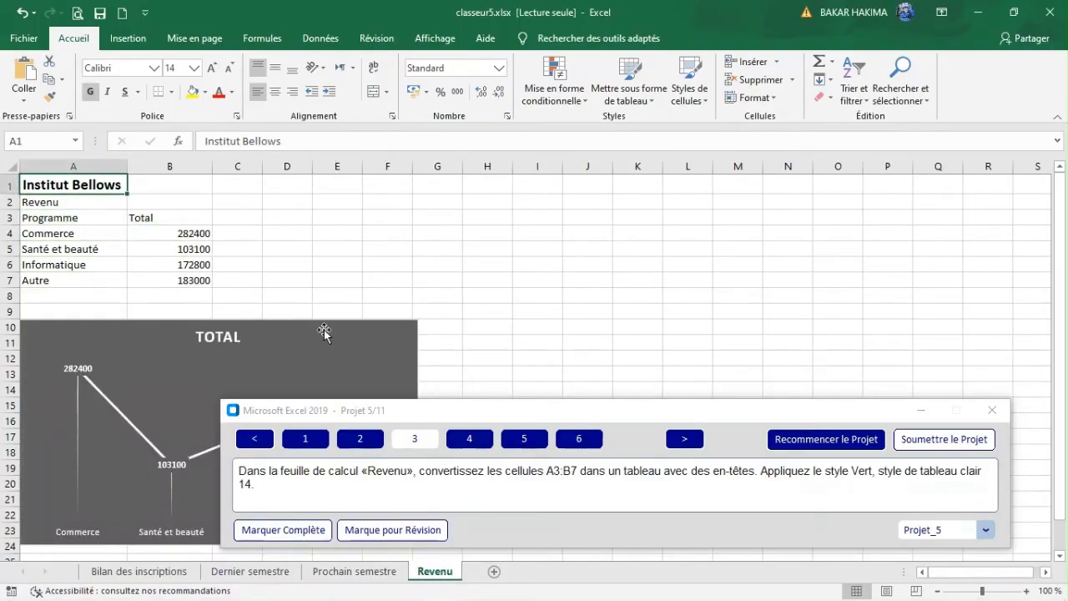
click(55, 217)
drag(56, 217, 177, 279)
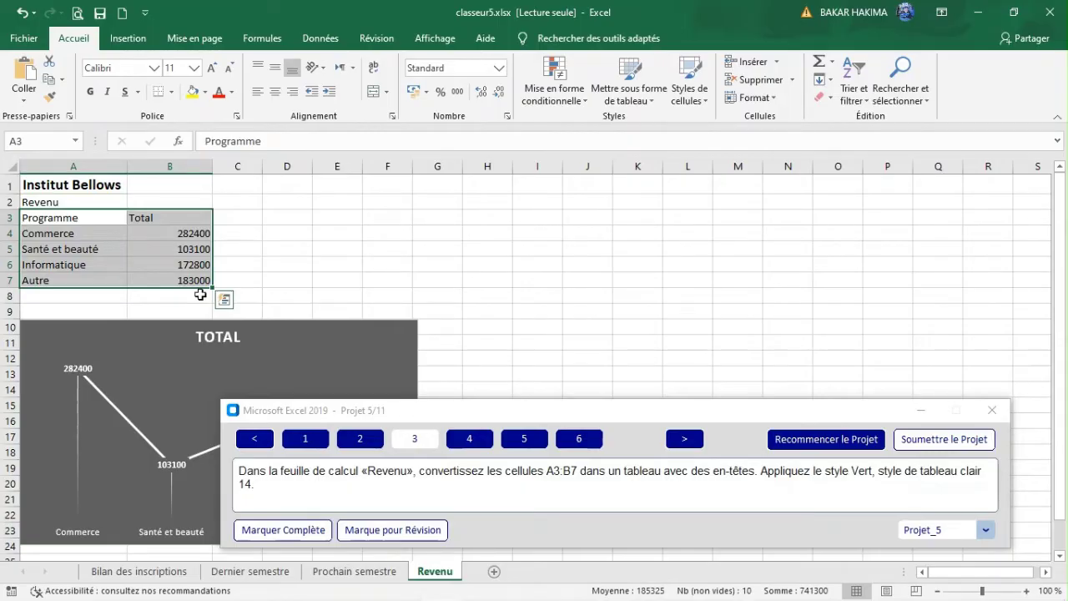
click(142, 38)
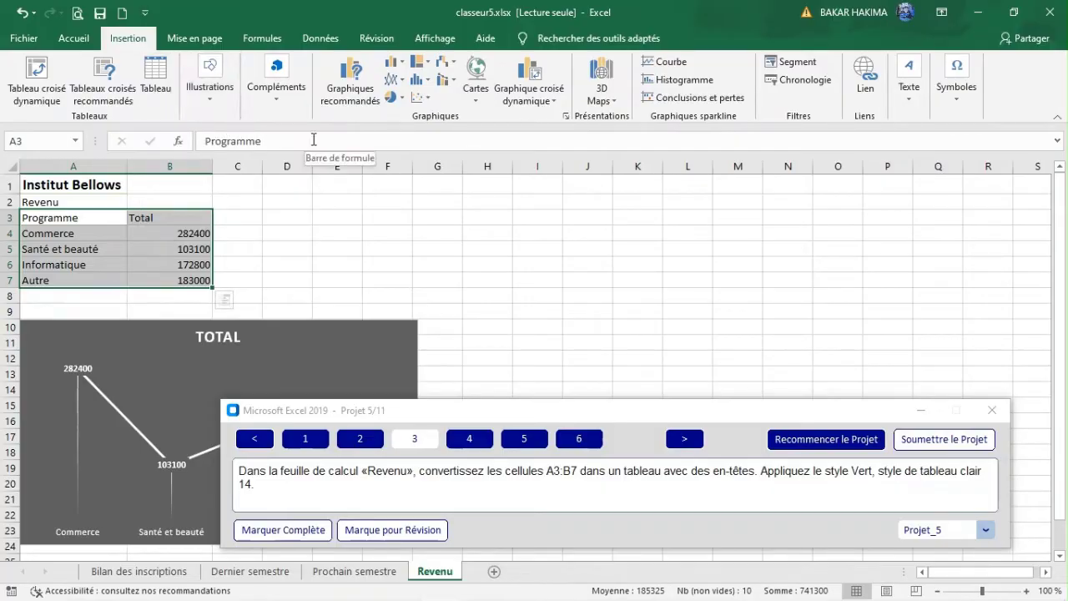
click(156, 77)
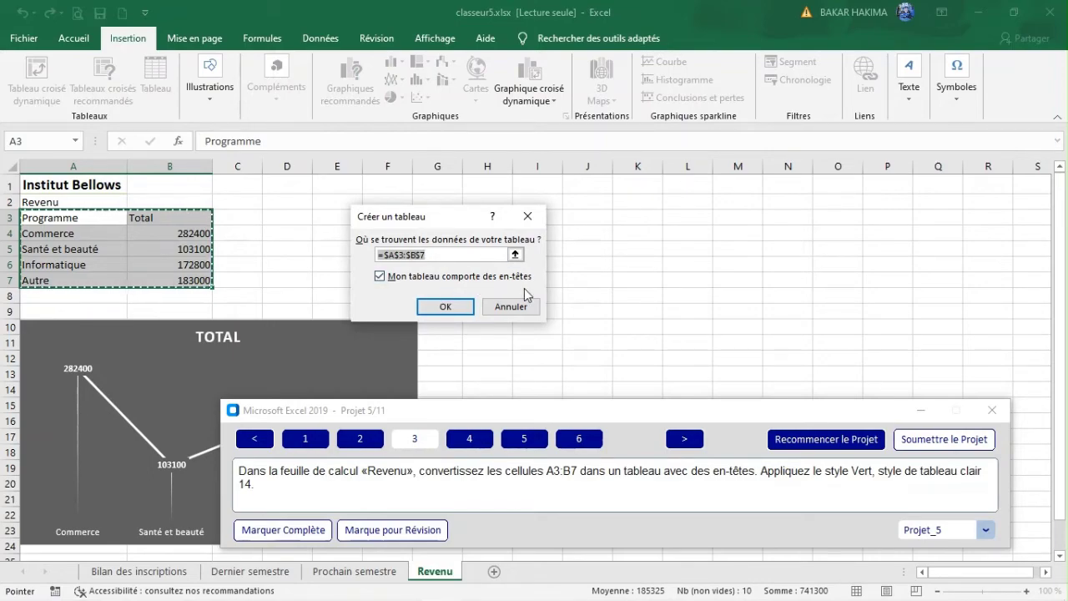
click(445, 306)
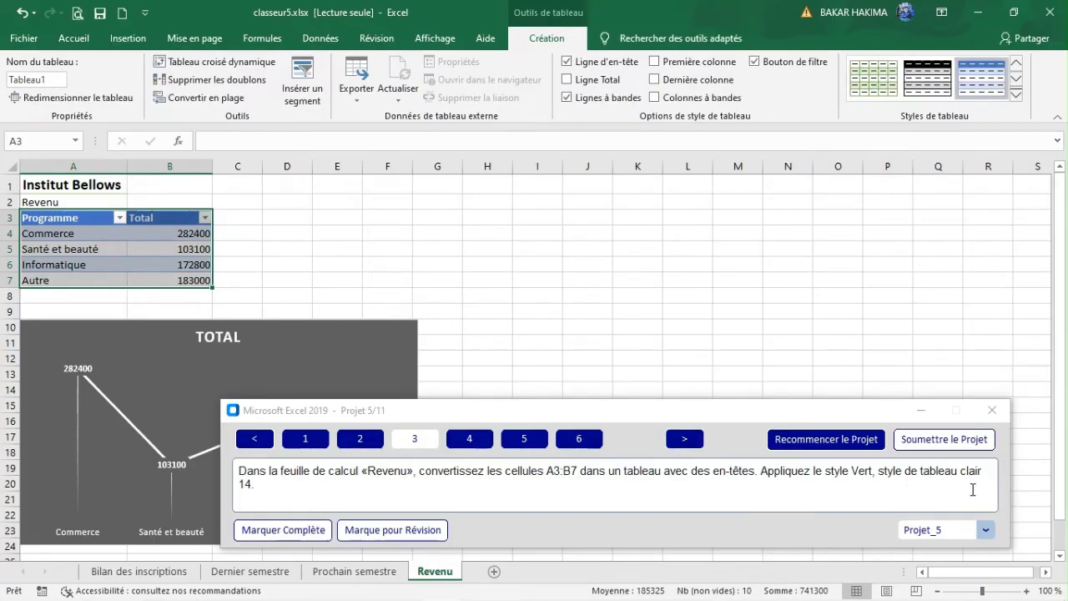
click(1016, 98)
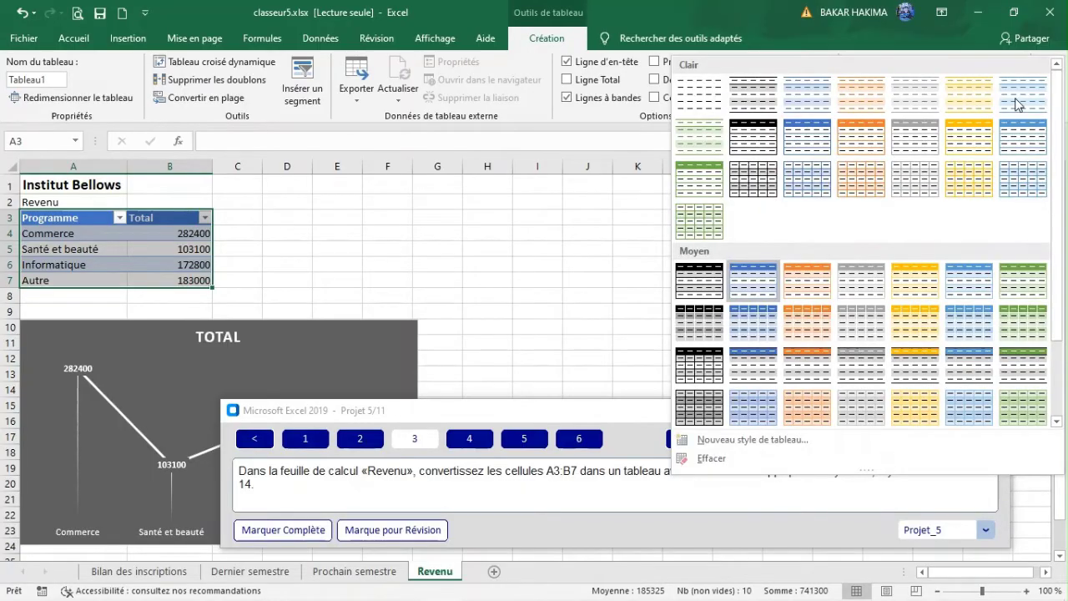
click(701, 187)
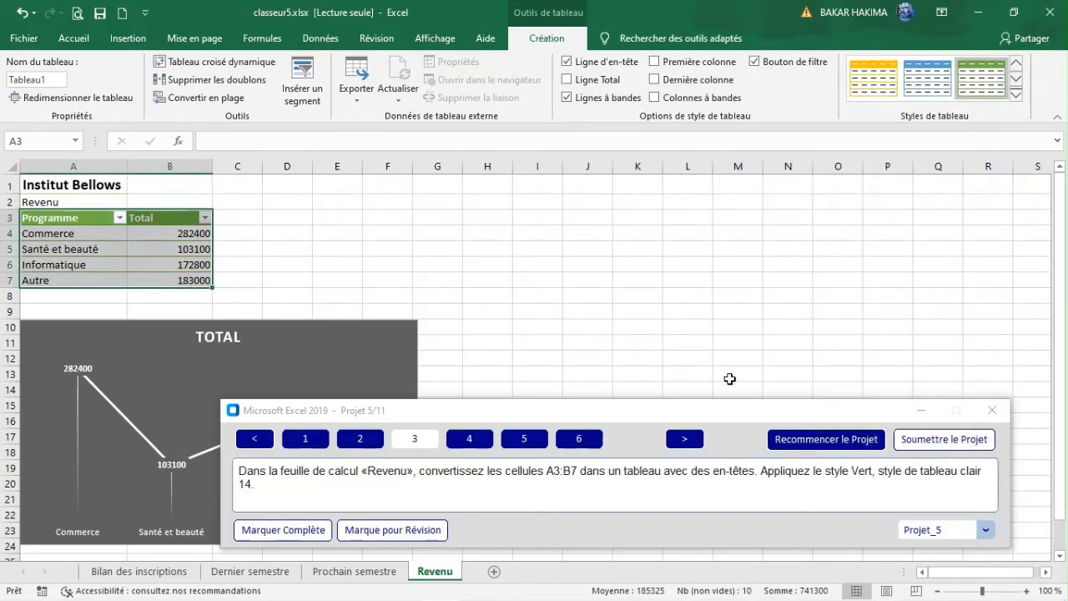
- Open task 4 of Project 5 and show the Dernier semestre sheet, with the instruction window shifted away from the horizontal scroll bar
click(461, 445)
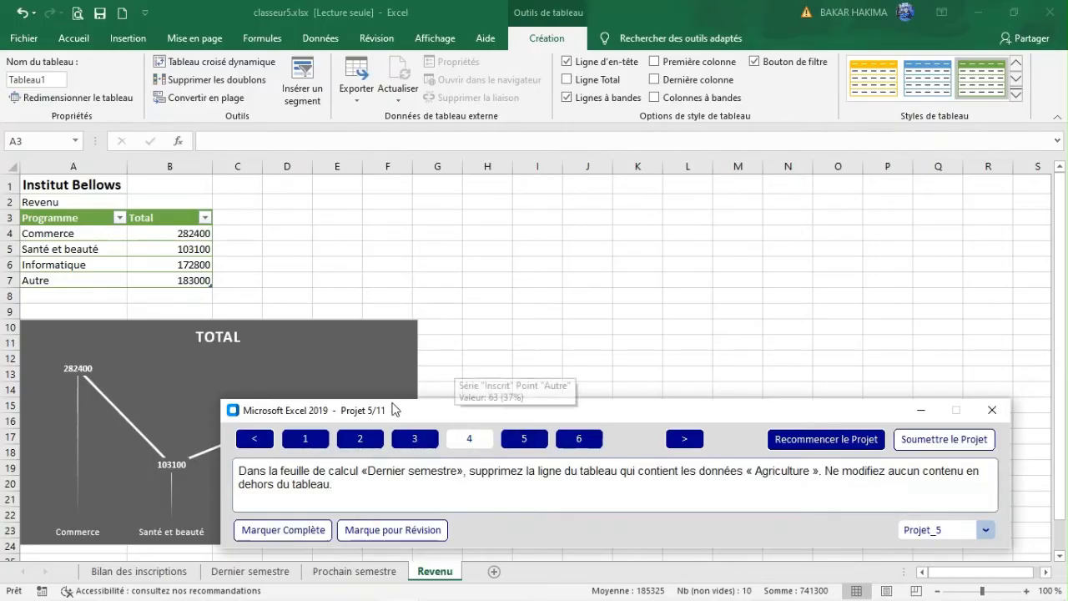
click(255, 574)
click(254, 574)
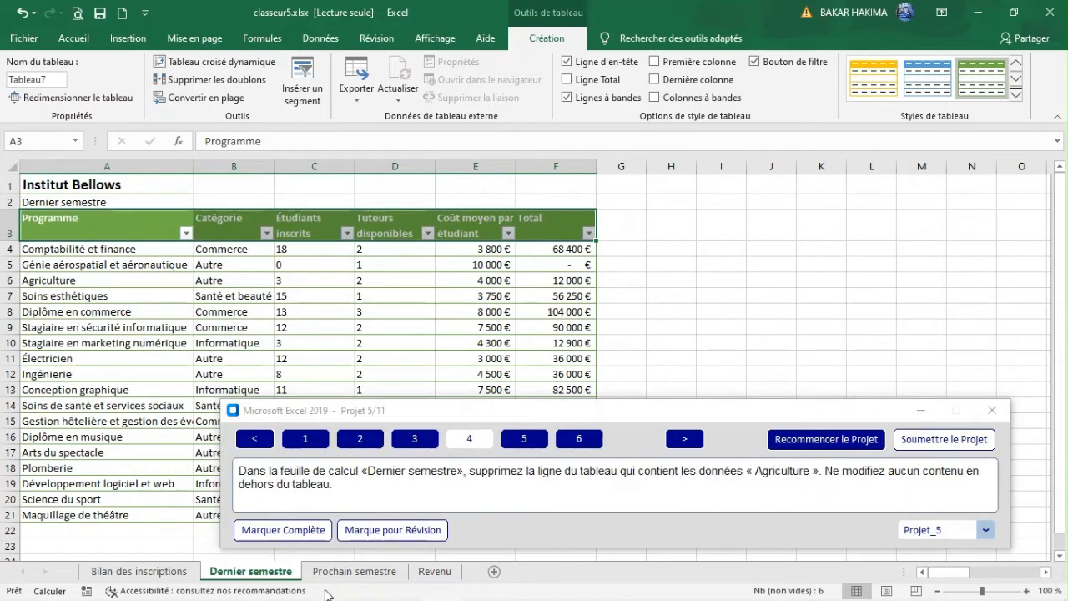
click(557, 308)
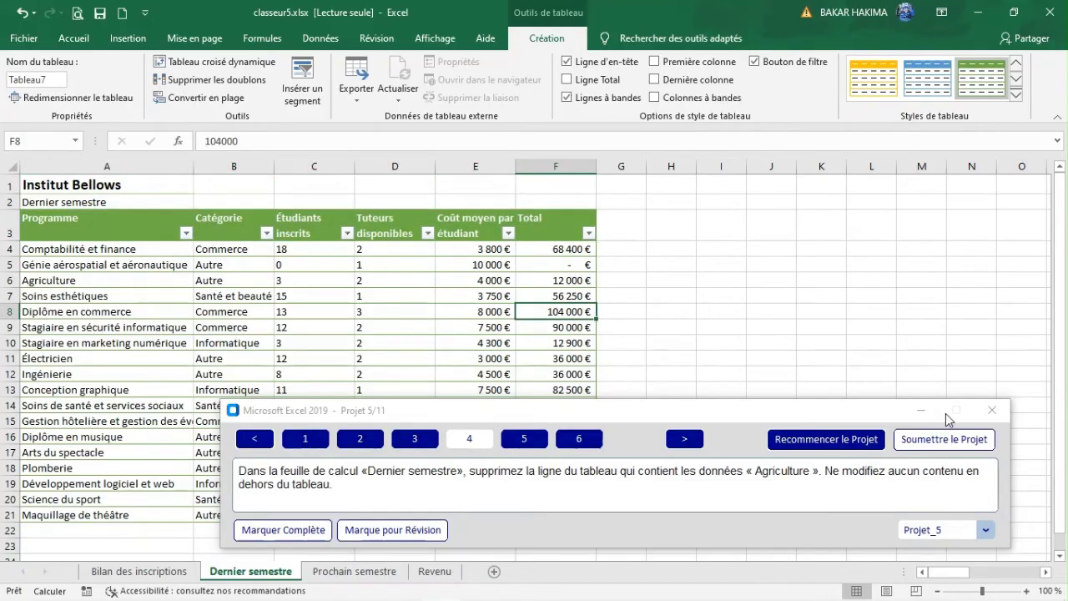
drag(869, 423, 756, 430)
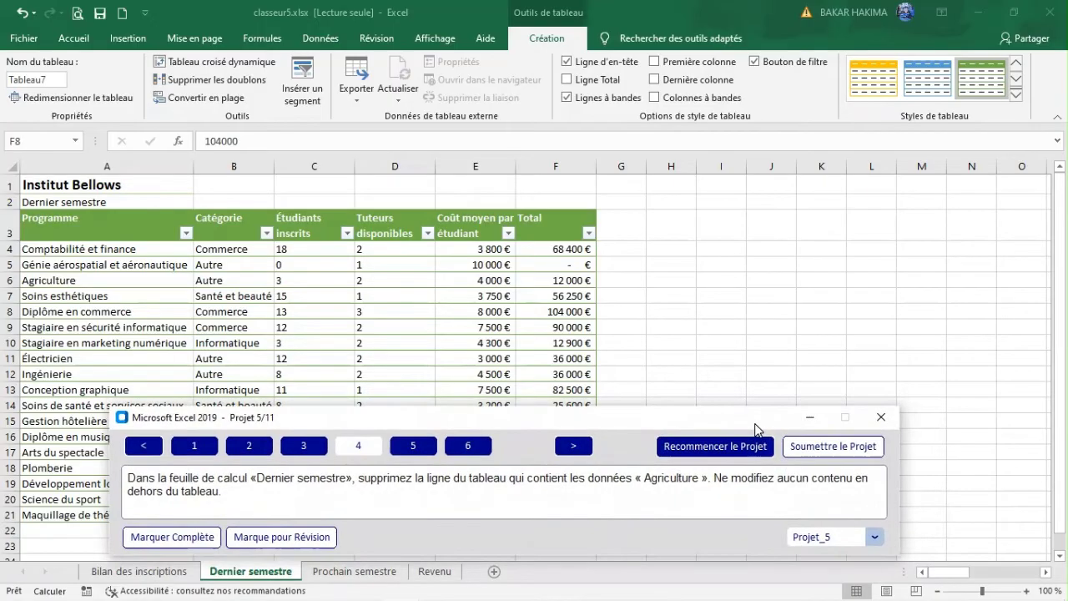
- Examine the whole of row 6 in Dernier semestre for content outside the table
click(954, 576)
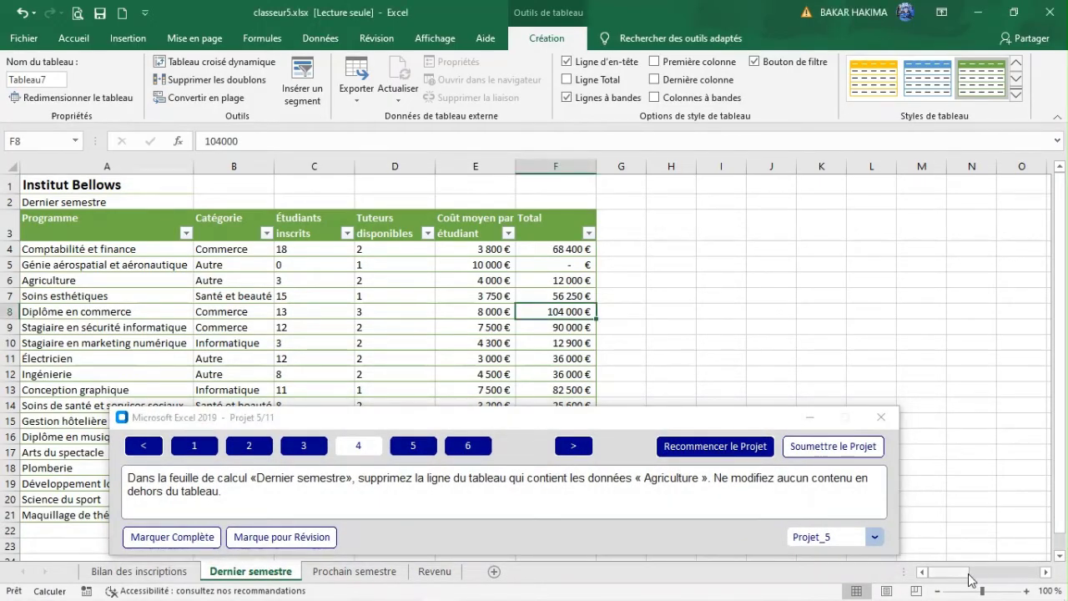
drag(971, 580, 684, 551)
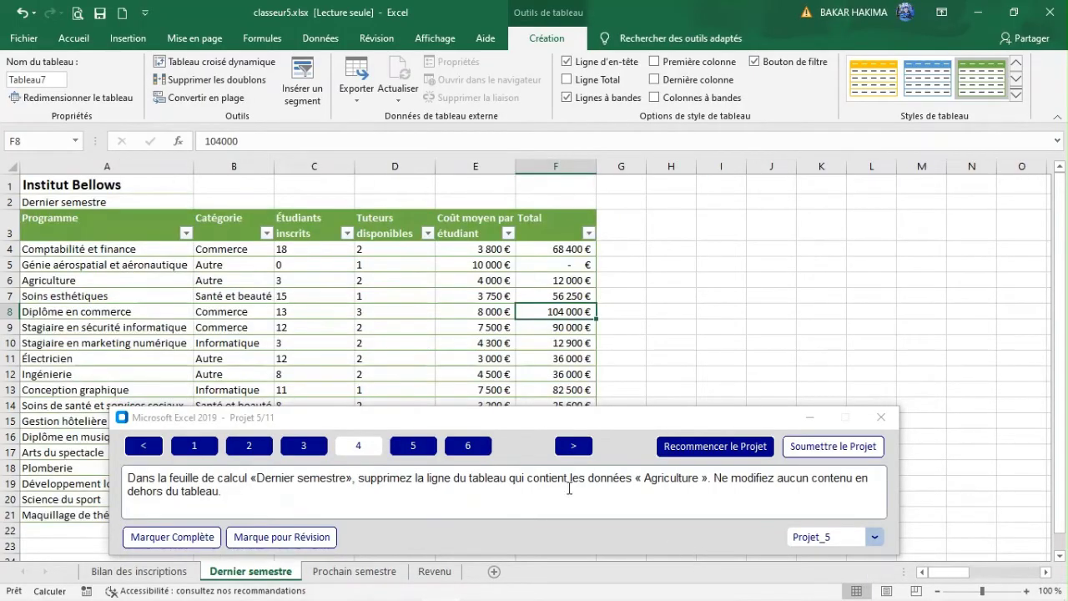
click(12, 281)
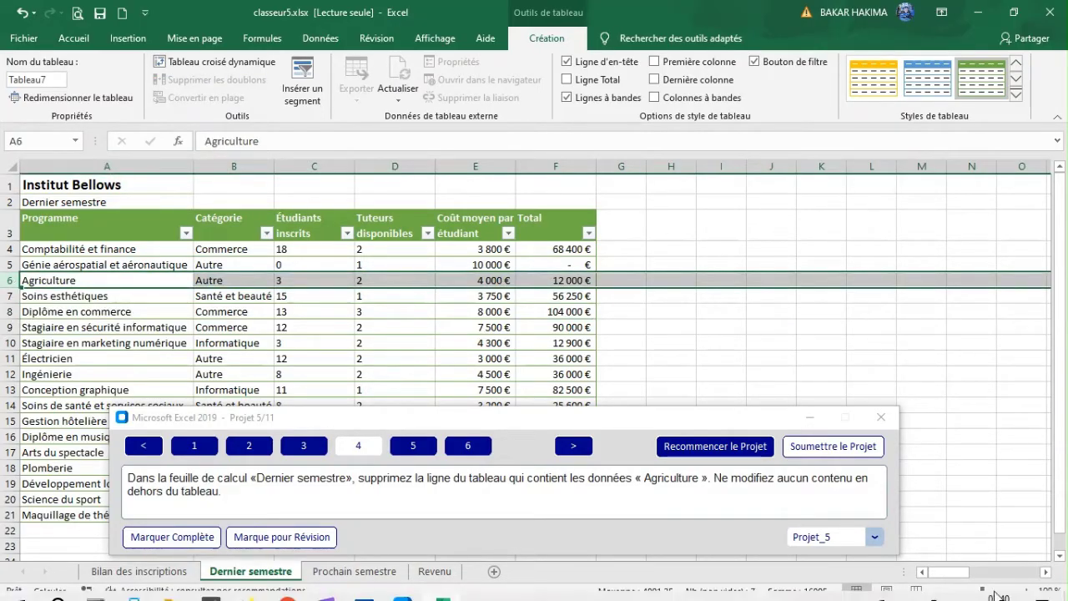
drag(951, 573, 1050, 582)
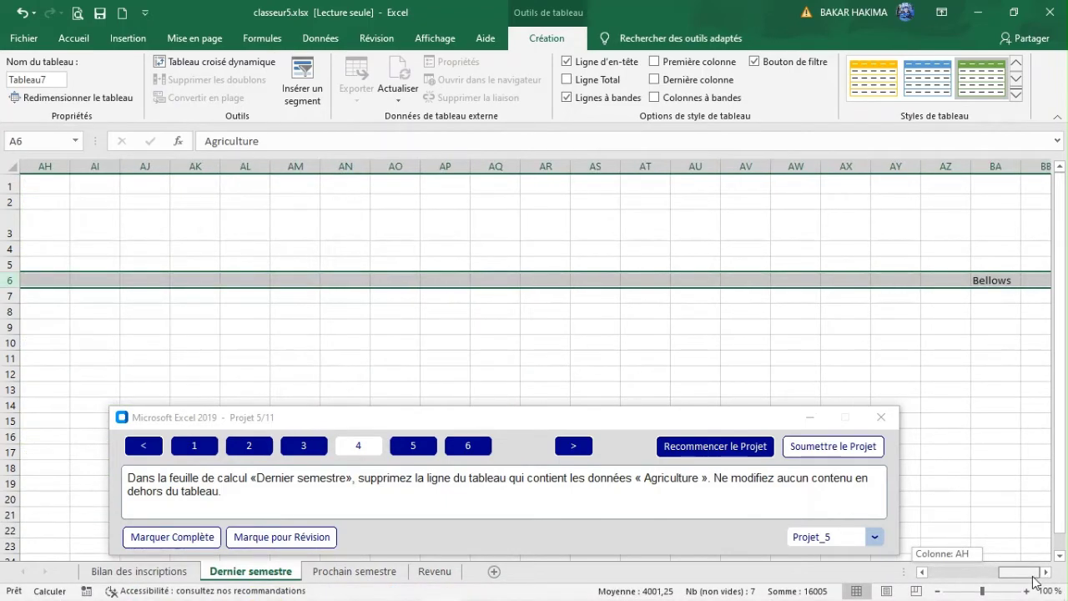
drag(1035, 581, 819, 578)
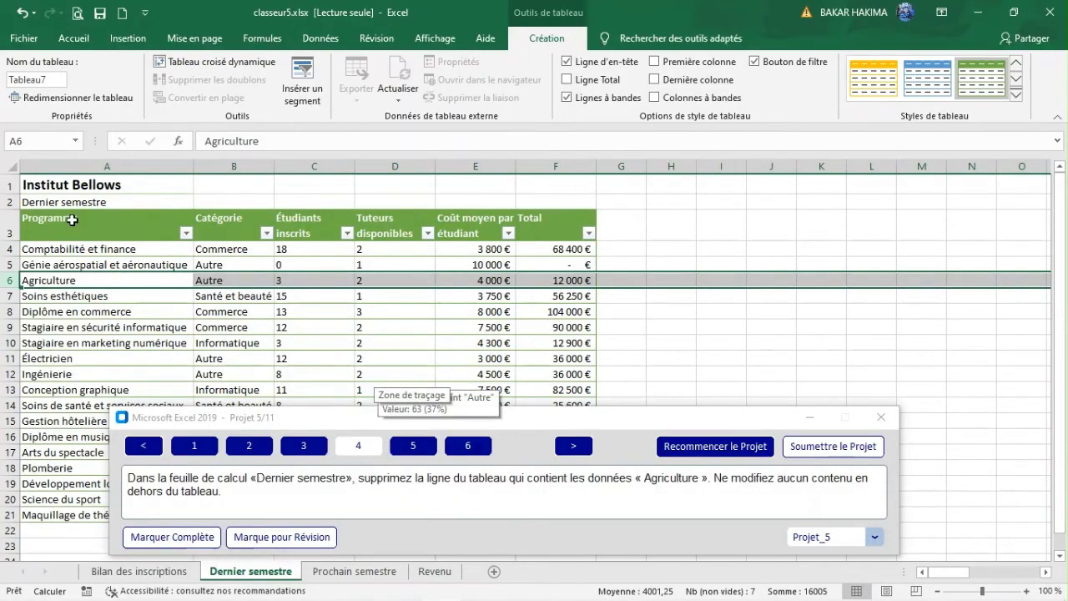
- Delete only the Agriculture row A6:F6 from the Dernier semestre table and check the cells far outside the table
click(55, 277)
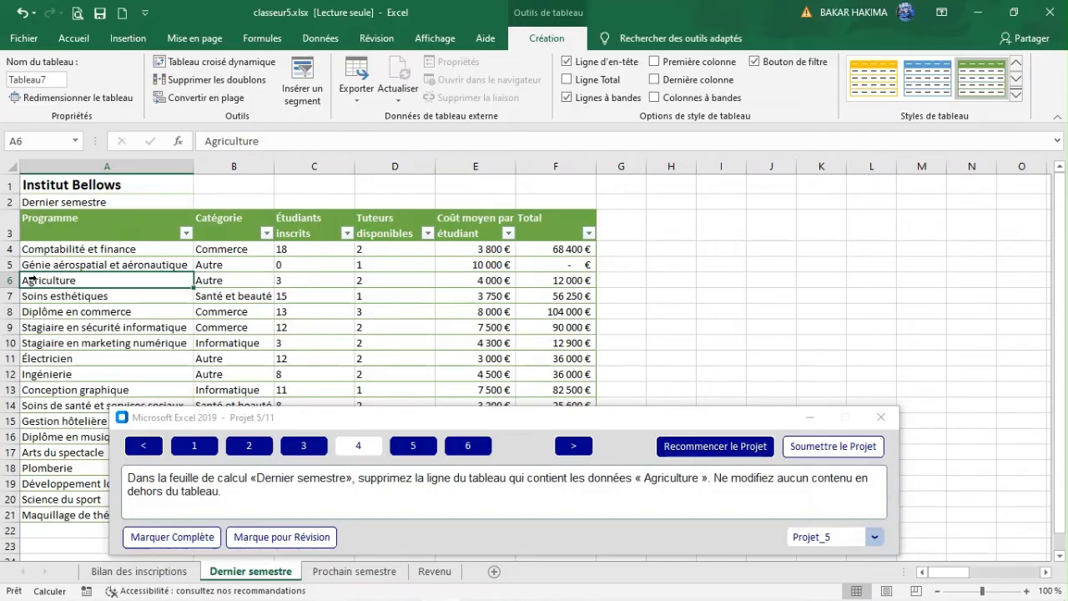
drag(83, 282, 559, 280)
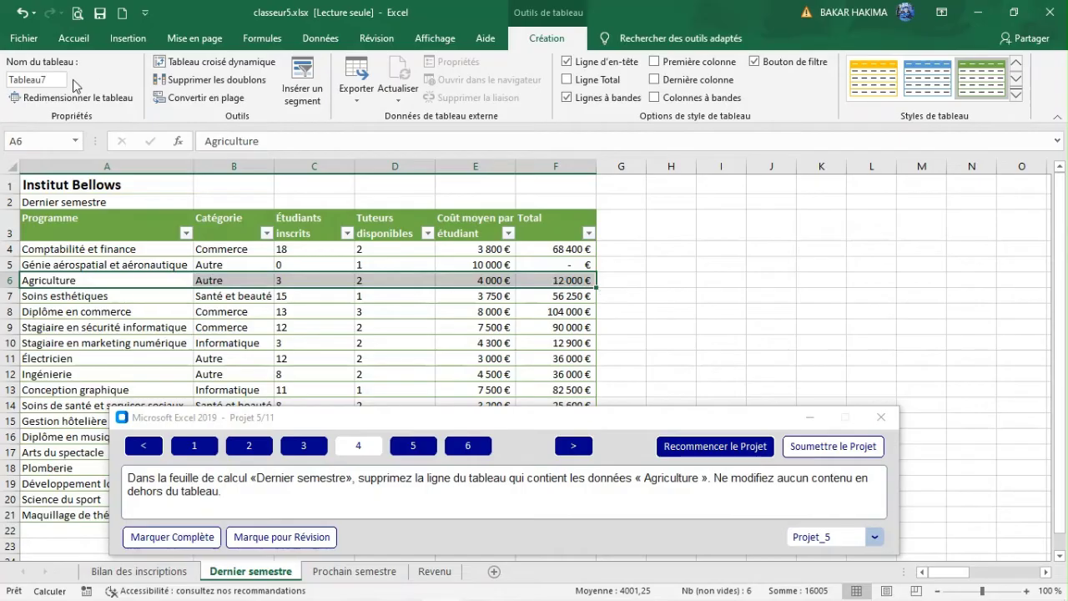
click(75, 38)
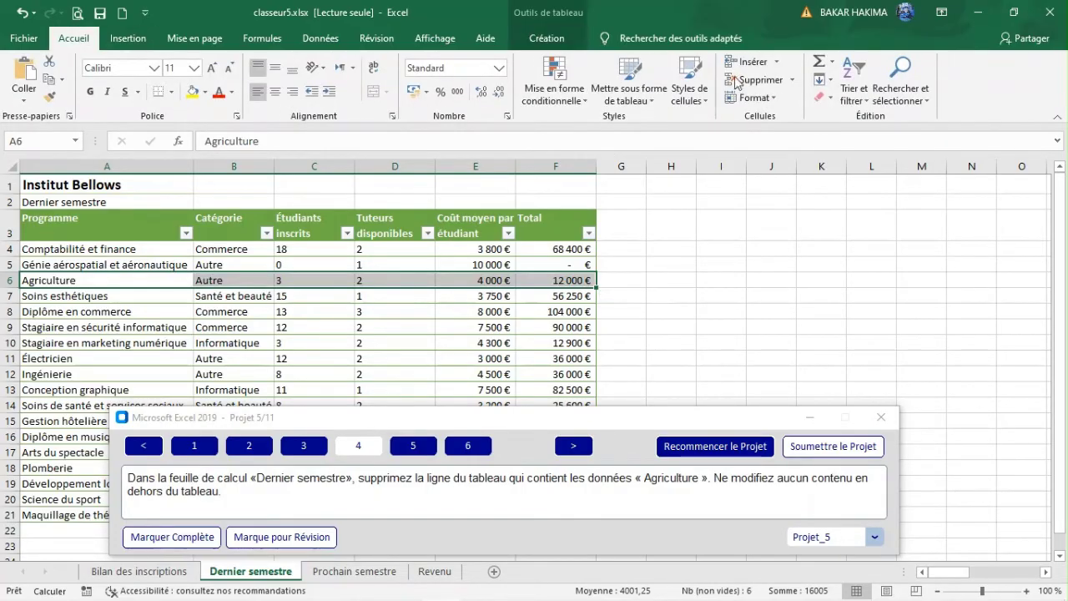
click(772, 85)
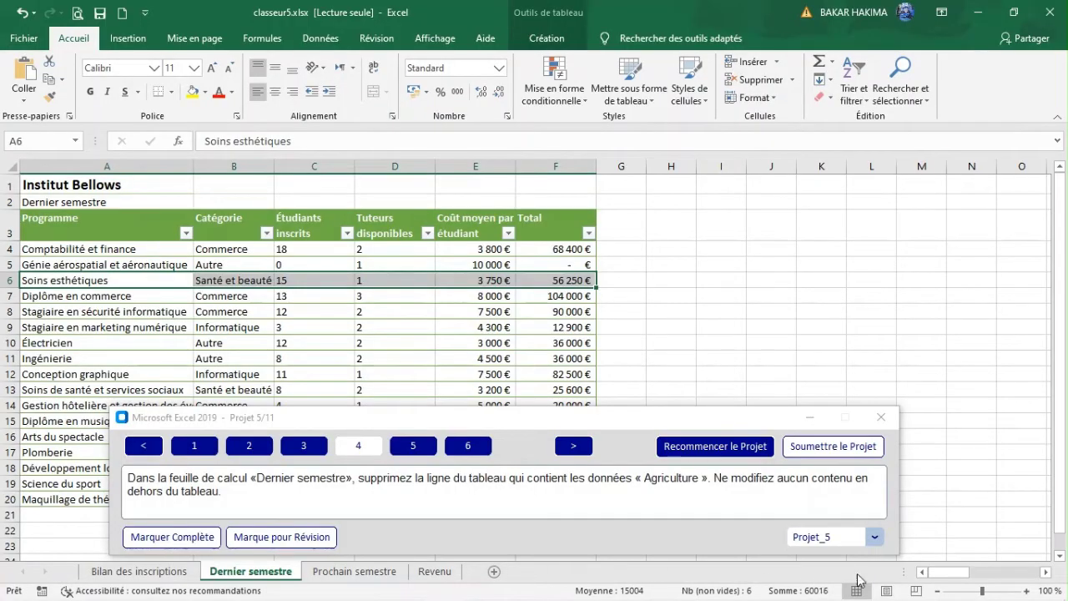
drag(958, 573, 1050, 593)
- Open task 5 of Project 5 and insert a 2D clustered column chart on Prochain semestre from A3:A21 and E3:E21
click(405, 451)
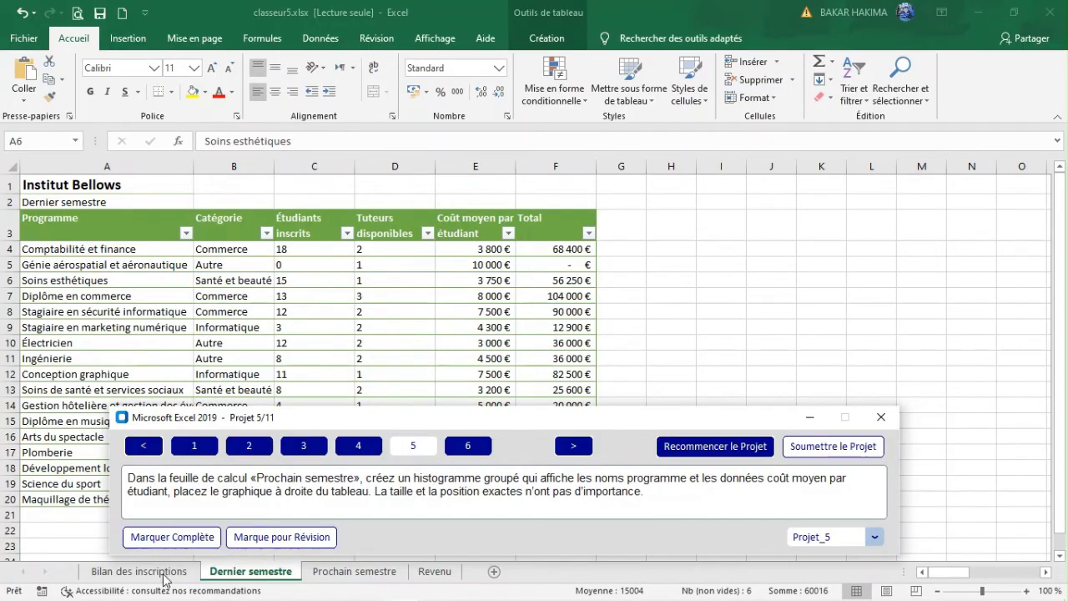
click(345, 574)
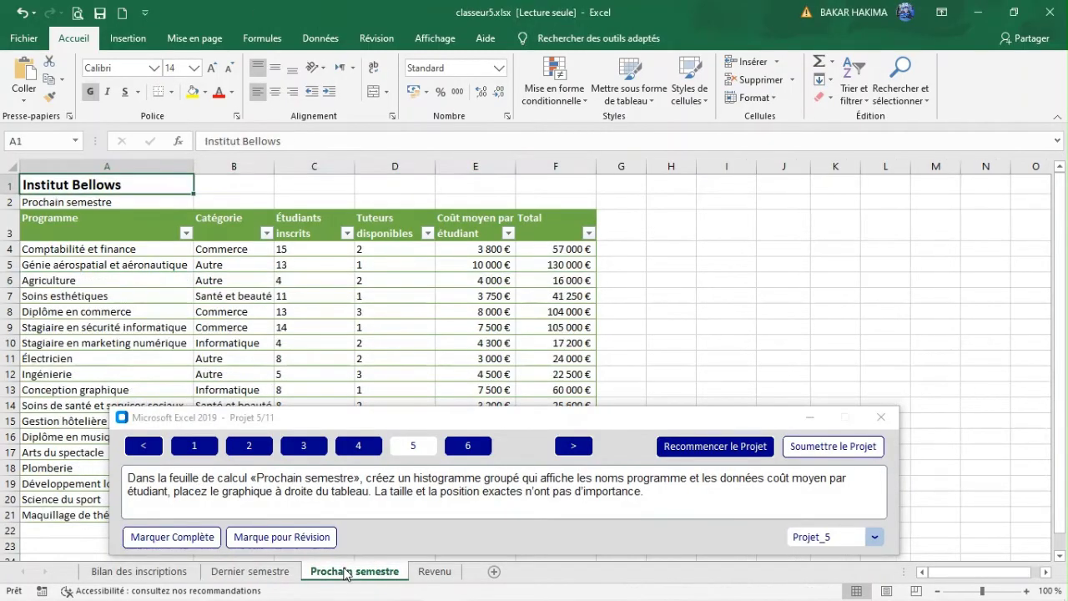
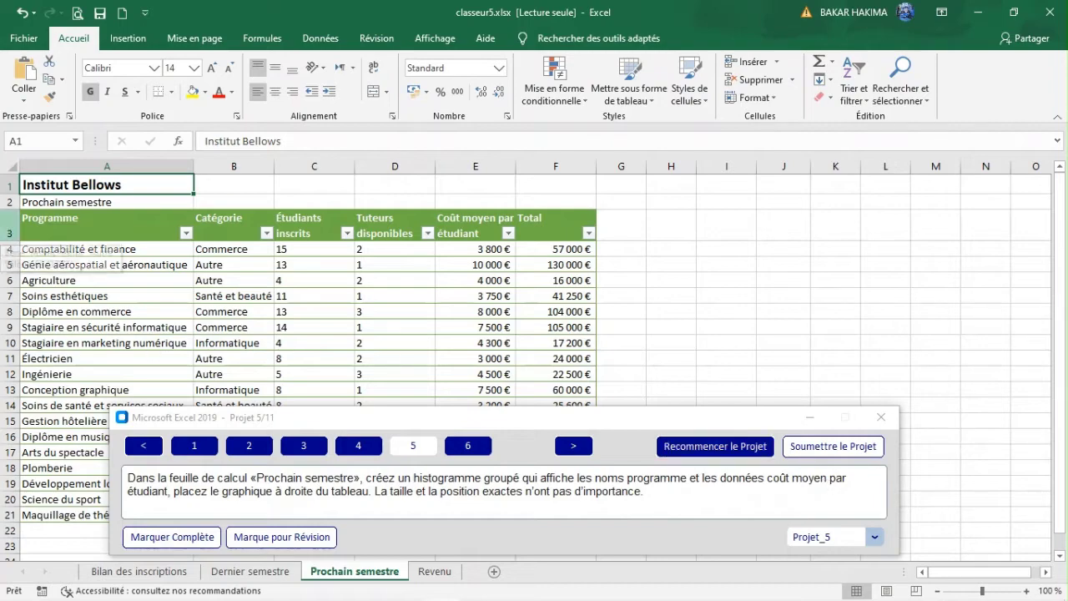
click(105, 212)
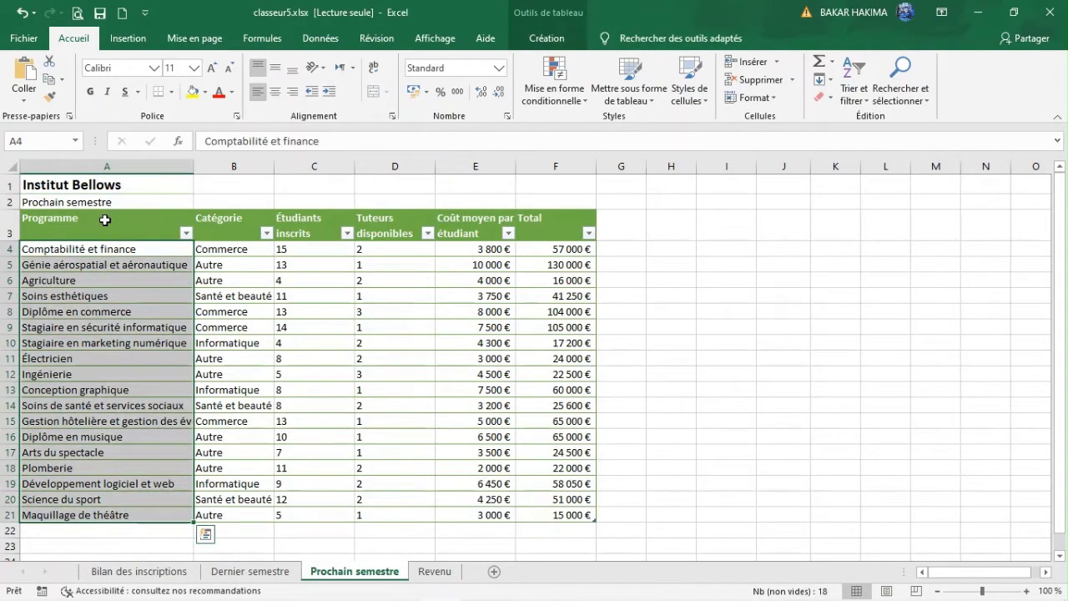
drag(113, 221, 120, 509)
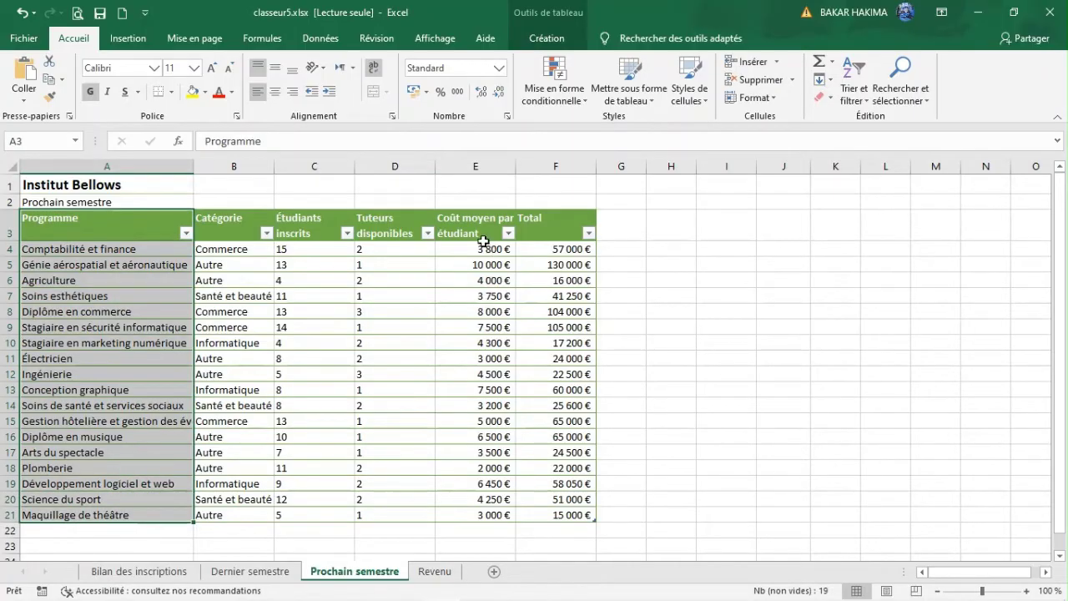
drag(467, 227, 458, 514)
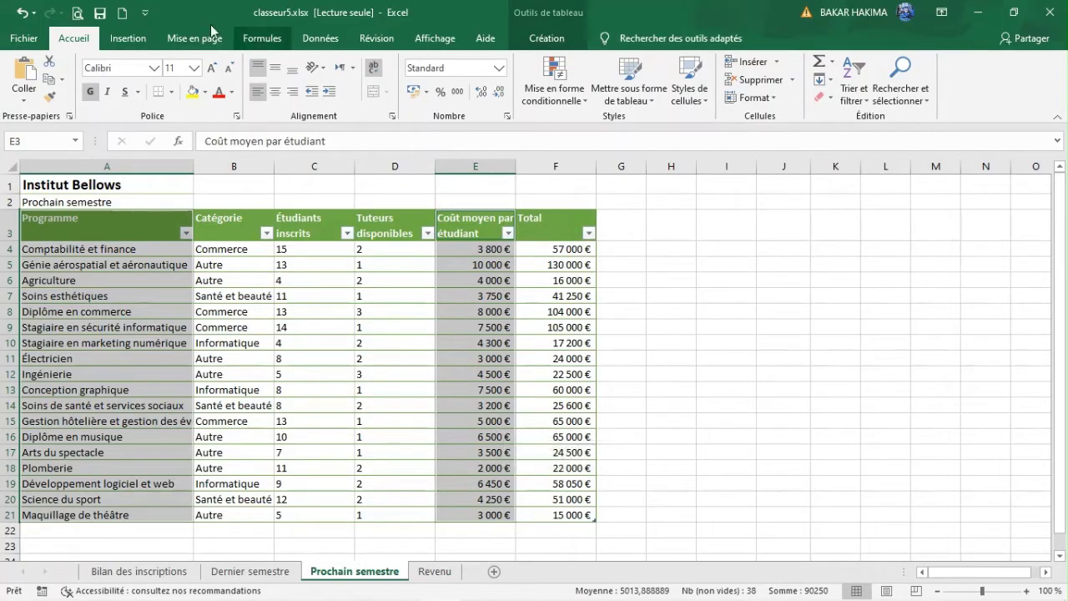
click(132, 38)
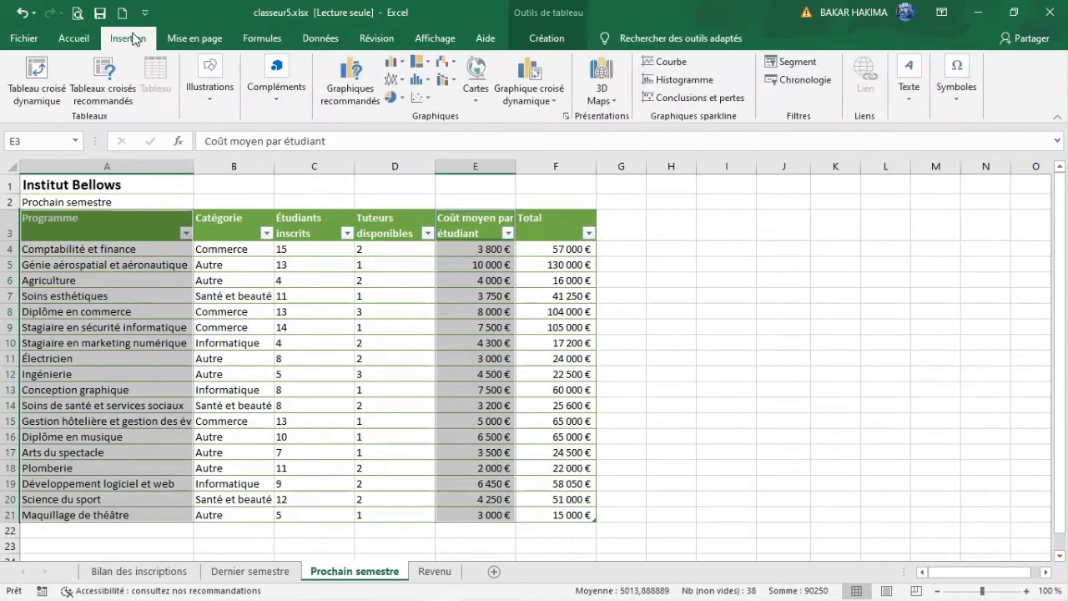
click(404, 63)
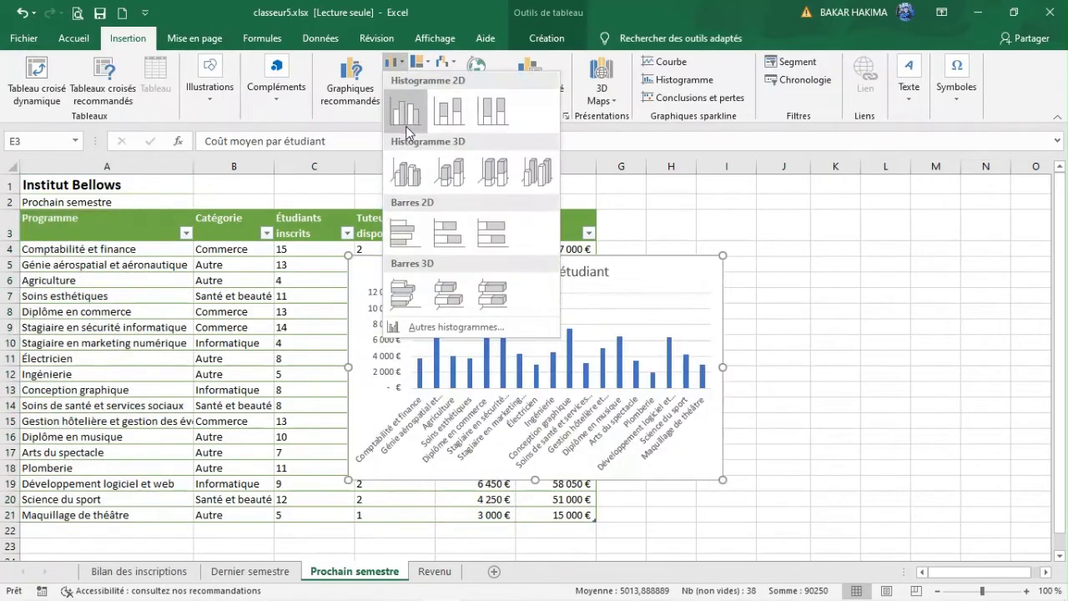
click(406, 126)
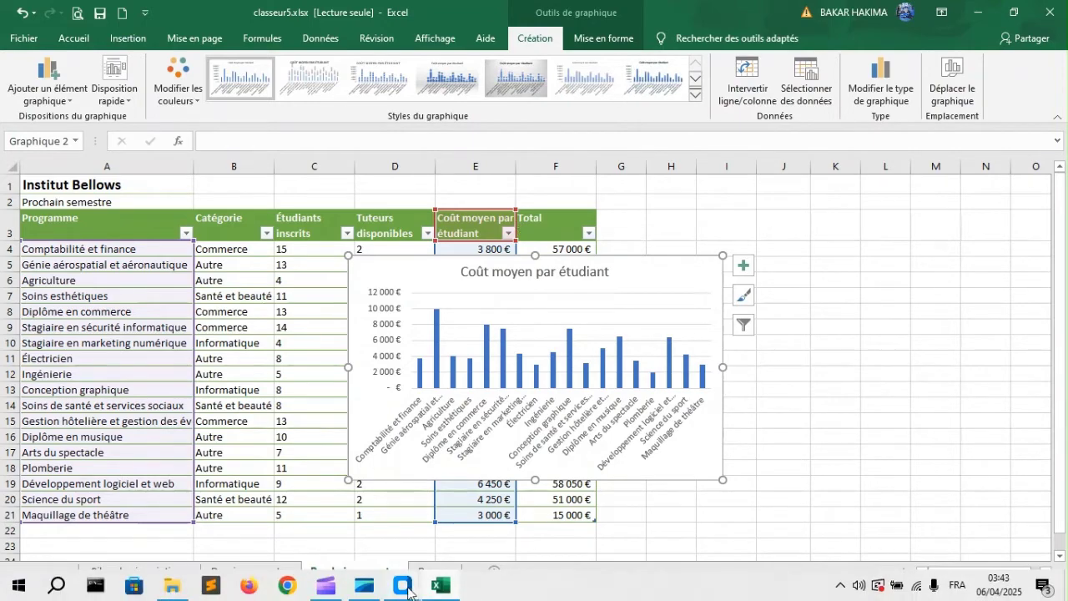
- Bring the task instructions back into view and move the Coût moyen par étudiant chart to the right of the table
mouse_move(384, 593)
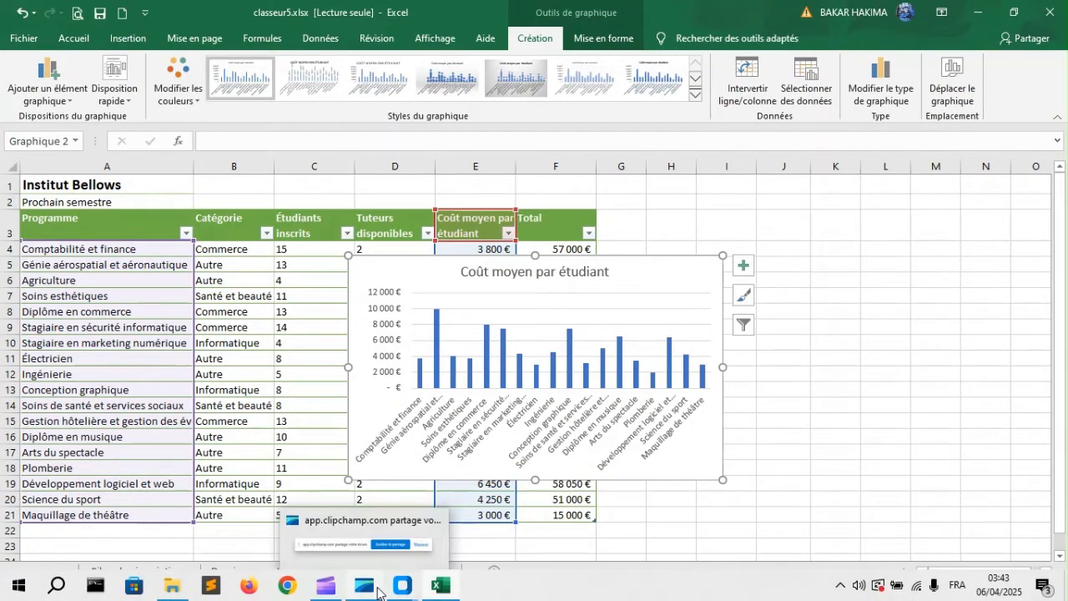
click(451, 534)
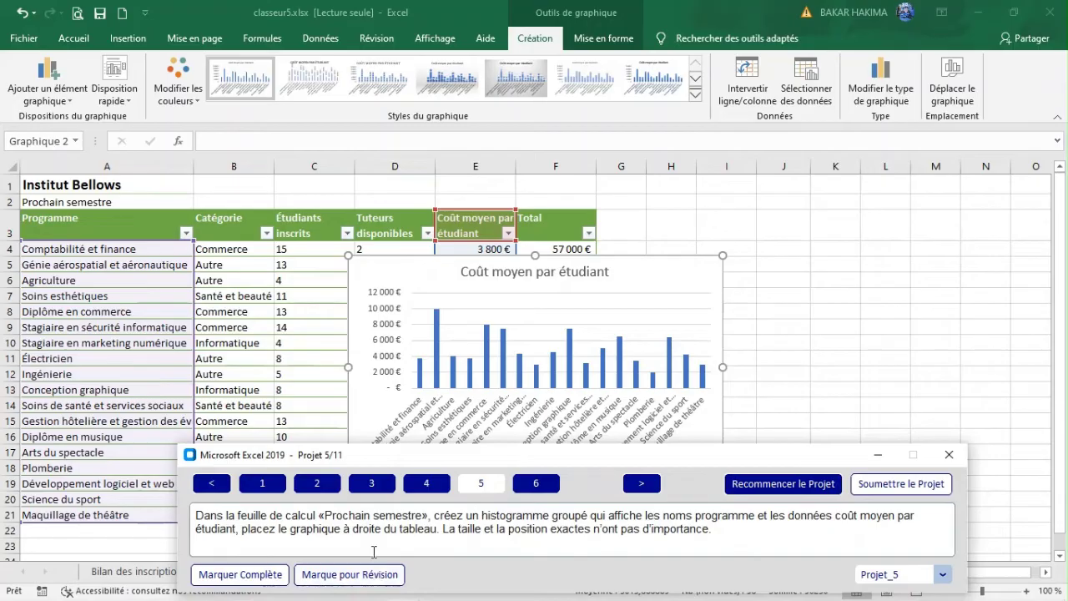
click(622, 266)
drag(621, 259, 912, 236)
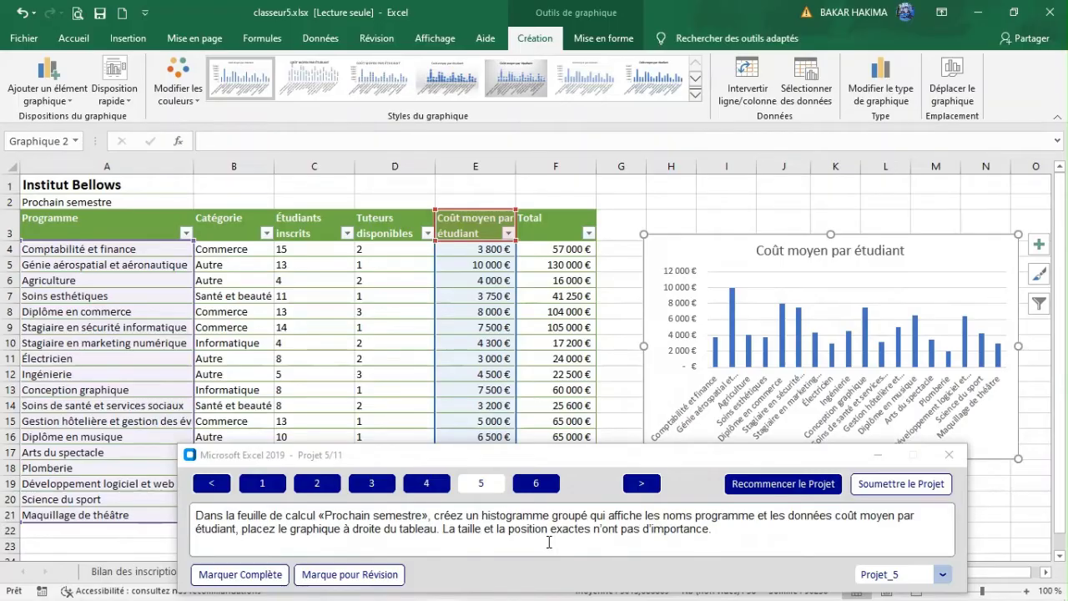
- Open task 6 and show the Bilan des inscriptions sheet, with the instruction window shifted off the sheet tabs
click(536, 484)
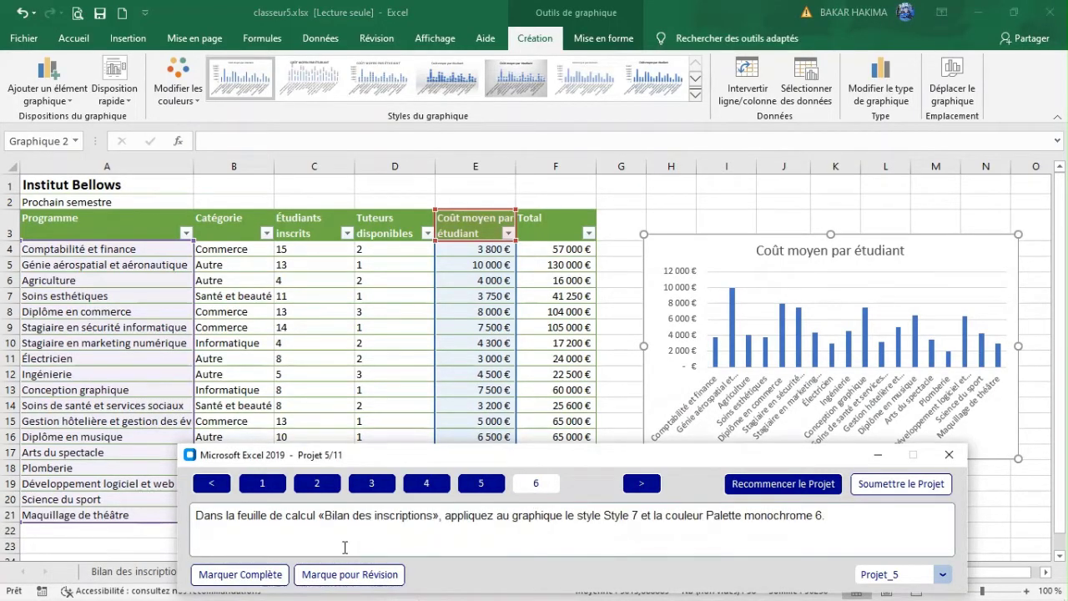
drag(505, 458, 465, 409)
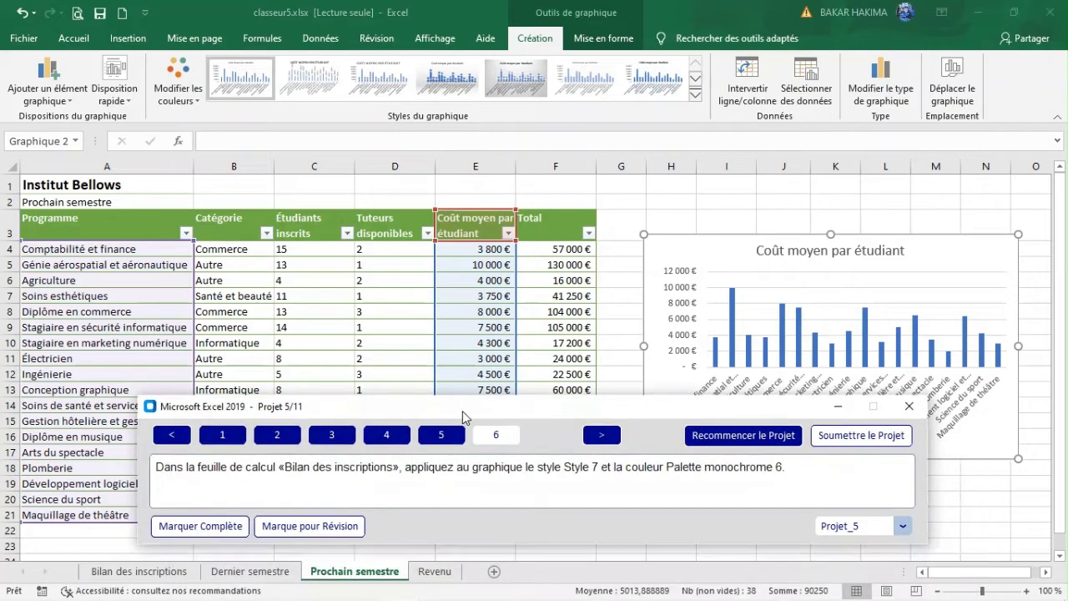
click(167, 575)
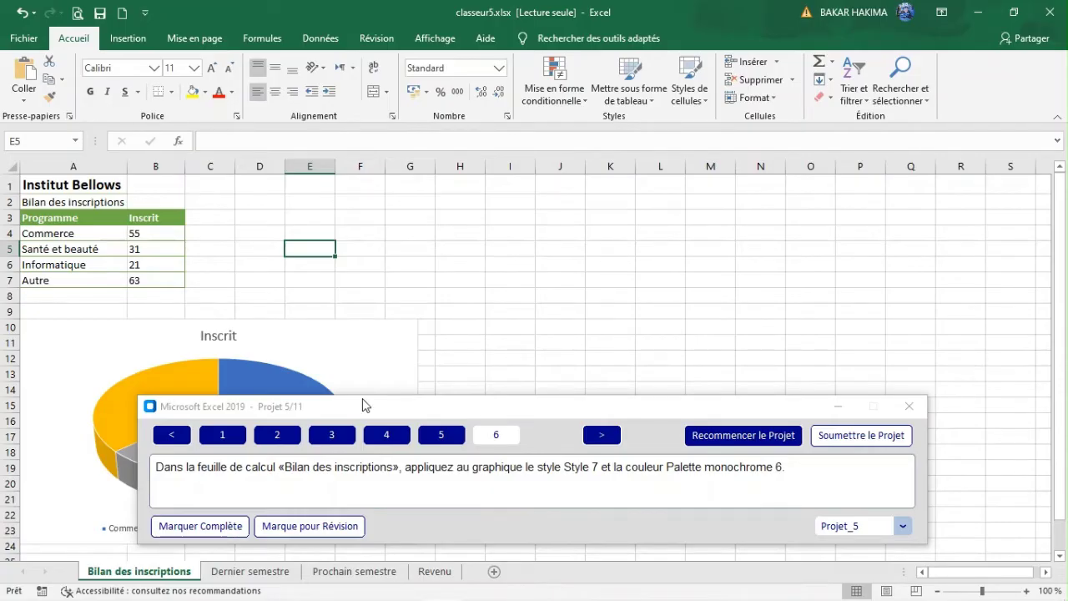
- Apply Style 7 and the green Palette monochrome 6 colours to the Inscrit pie chart
click(360, 330)
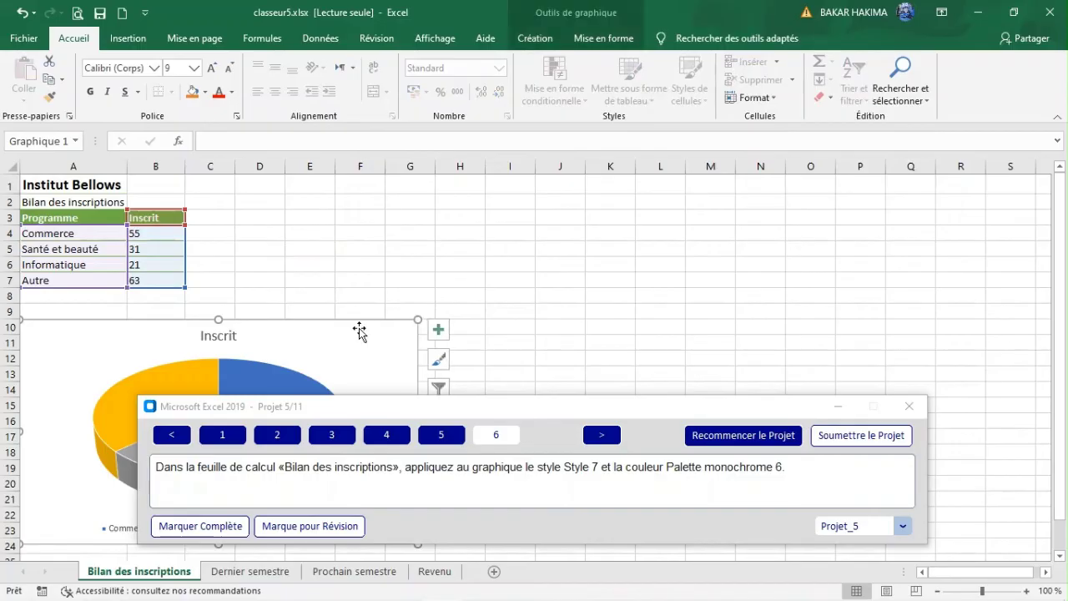
click(555, 42)
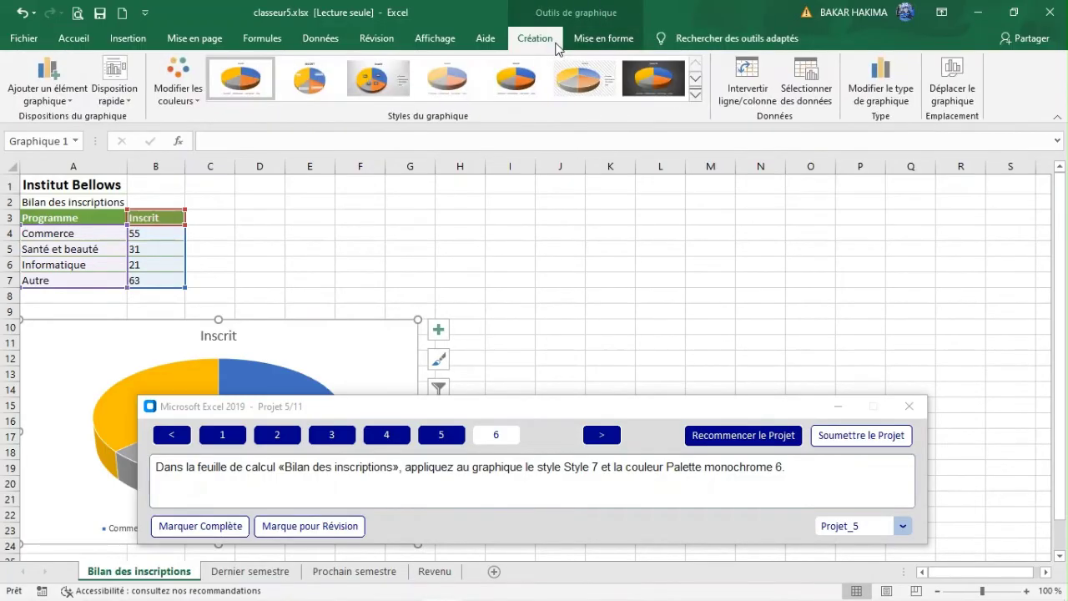
click(657, 77)
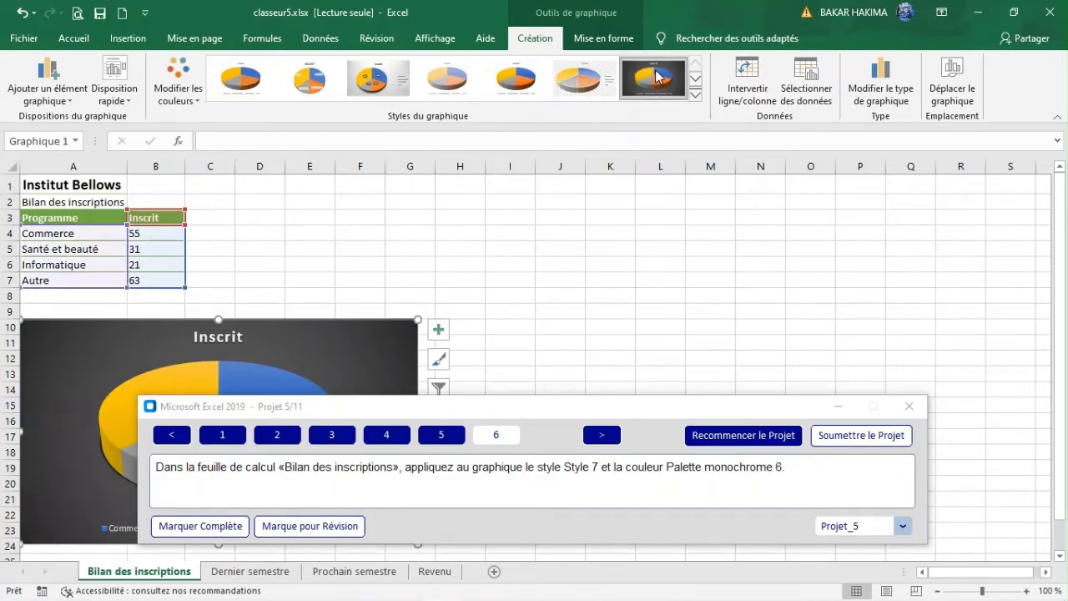
click(188, 94)
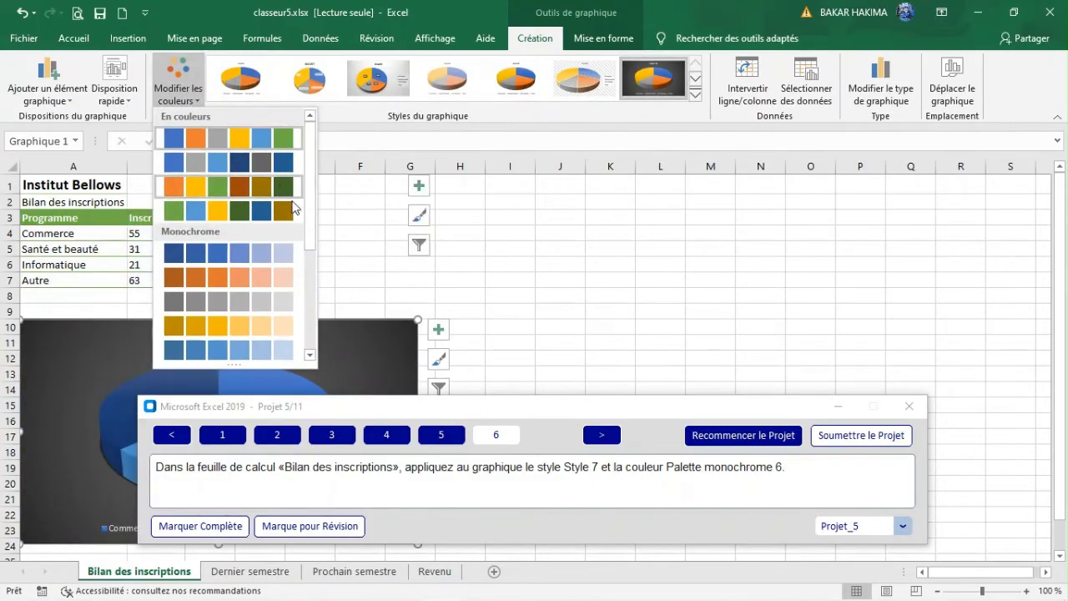
drag(311, 192, 312, 223)
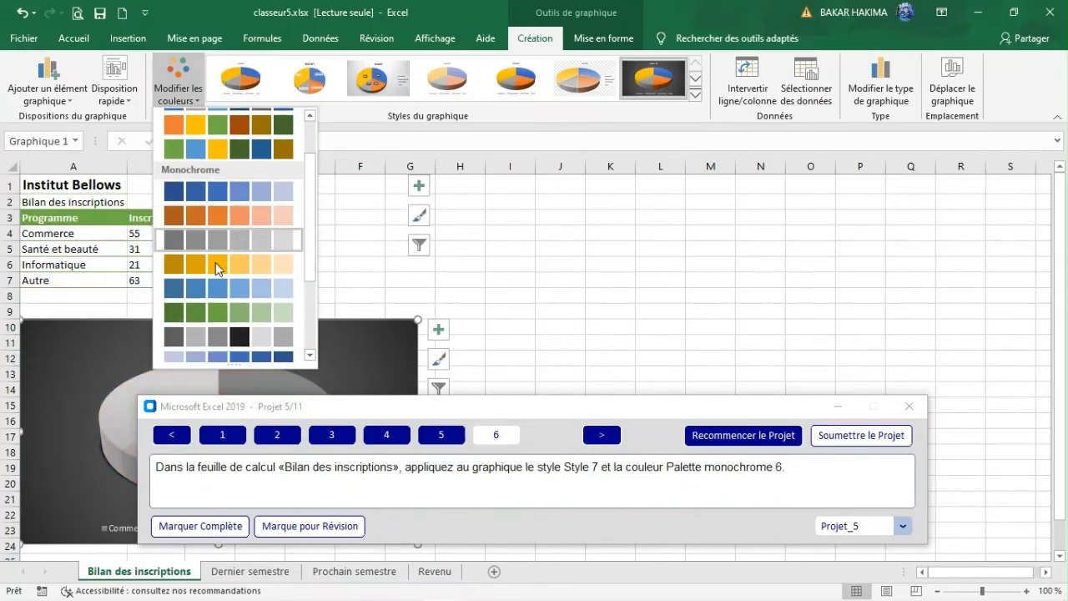
click(211, 312)
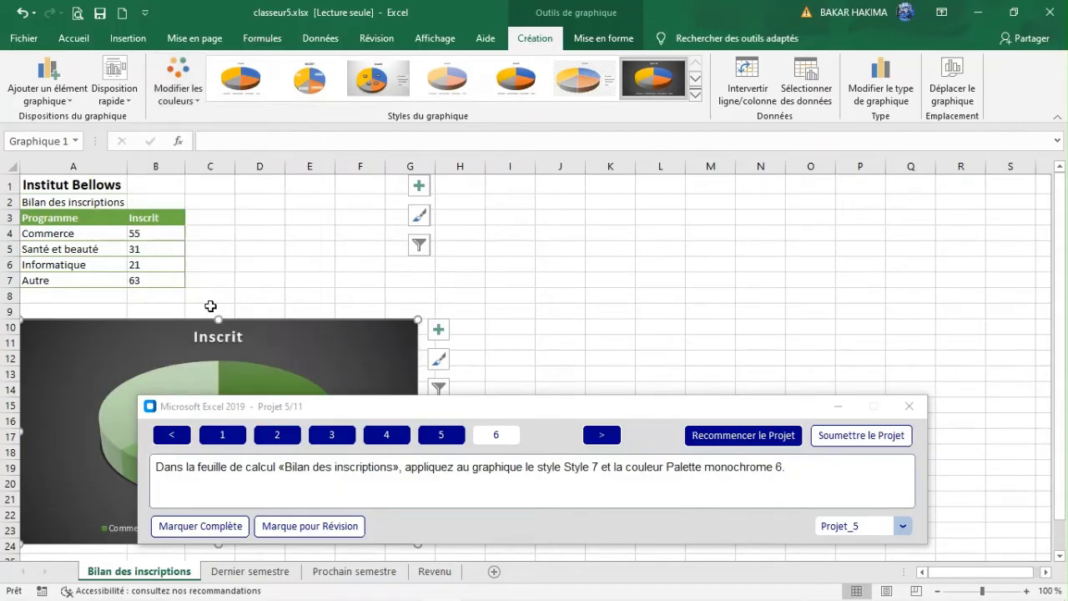
- Submit Project 5 and close the document recovery pane in the Project 6 workbook
click(839, 444)
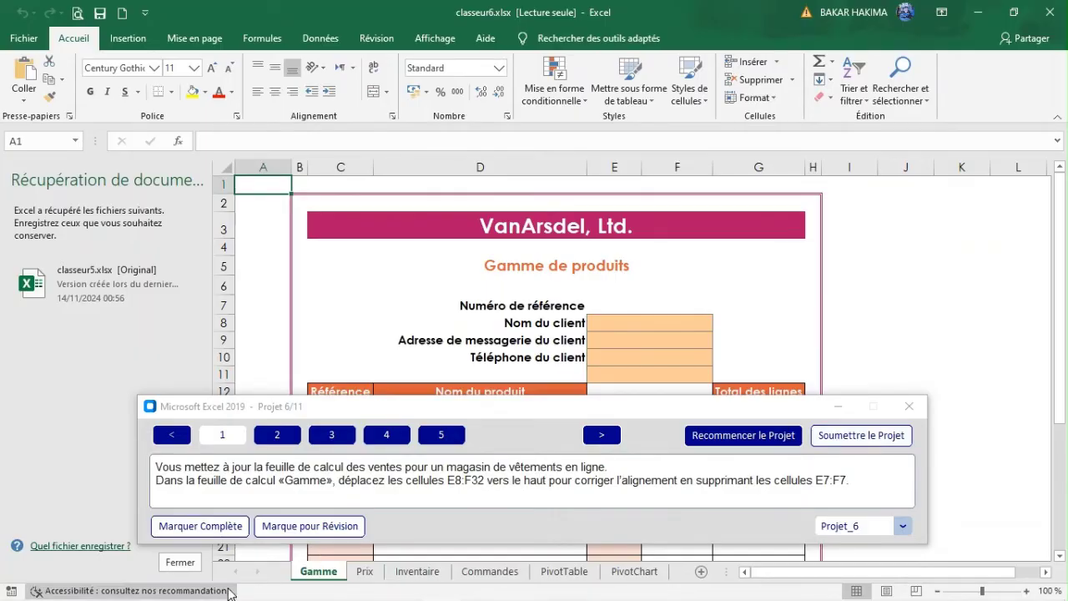
click(172, 560)
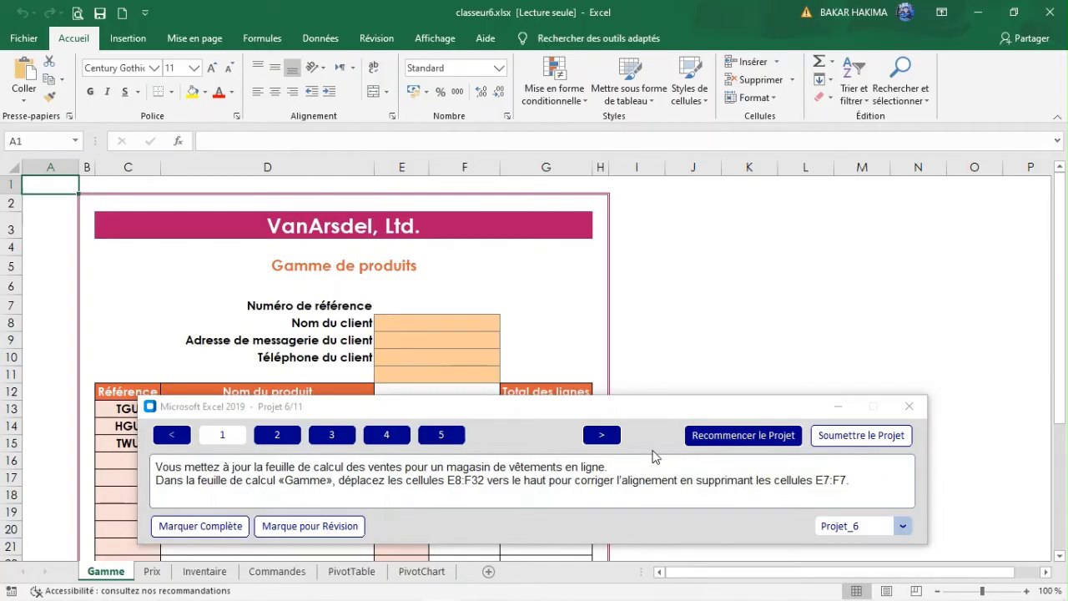
click(611, 417)
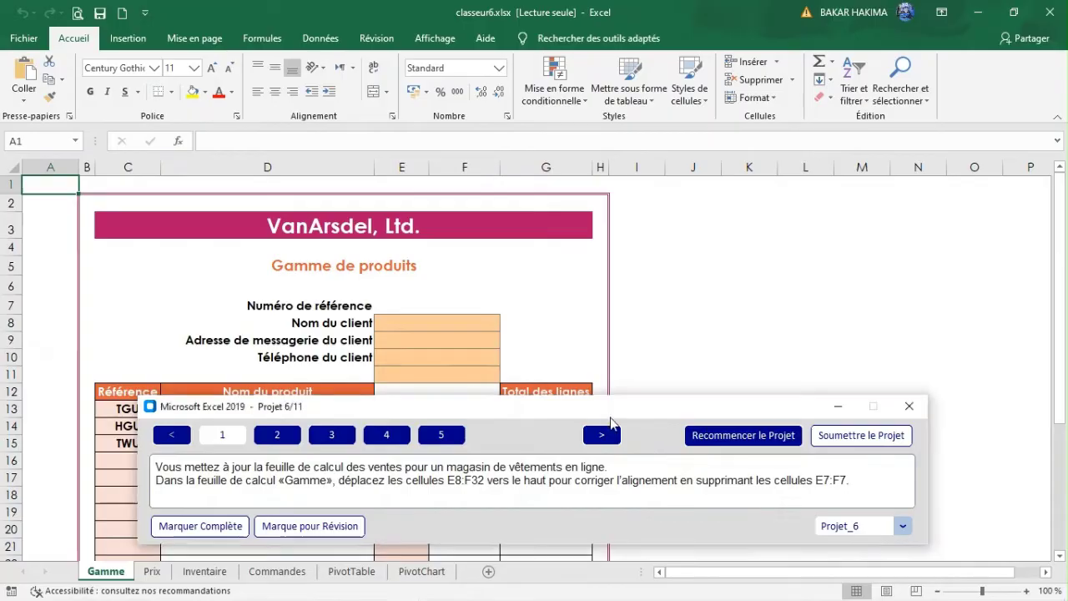
- Delete cells E7:F7 on the Gamme sheet so that the cells below shift up
click(380, 303)
drag(386, 303, 453, 303)
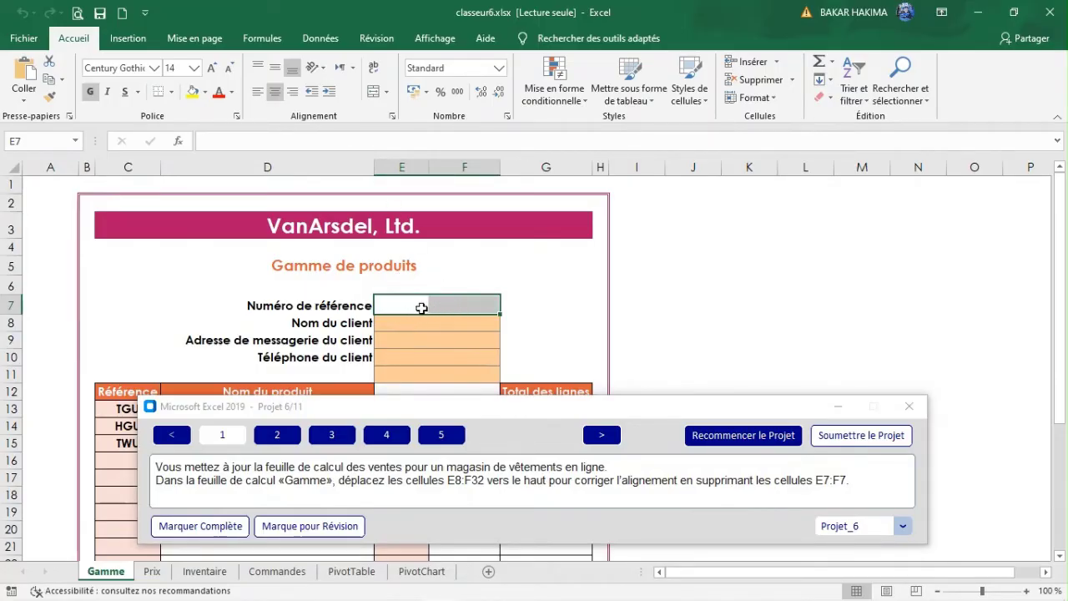
click(762, 83)
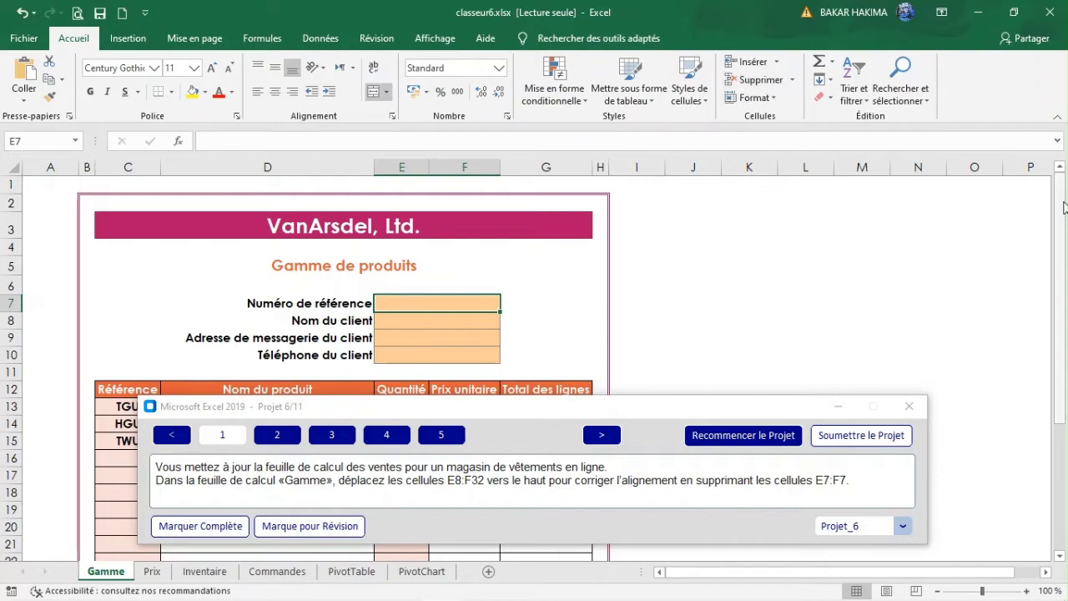
drag(1064, 207, 1064, 206)
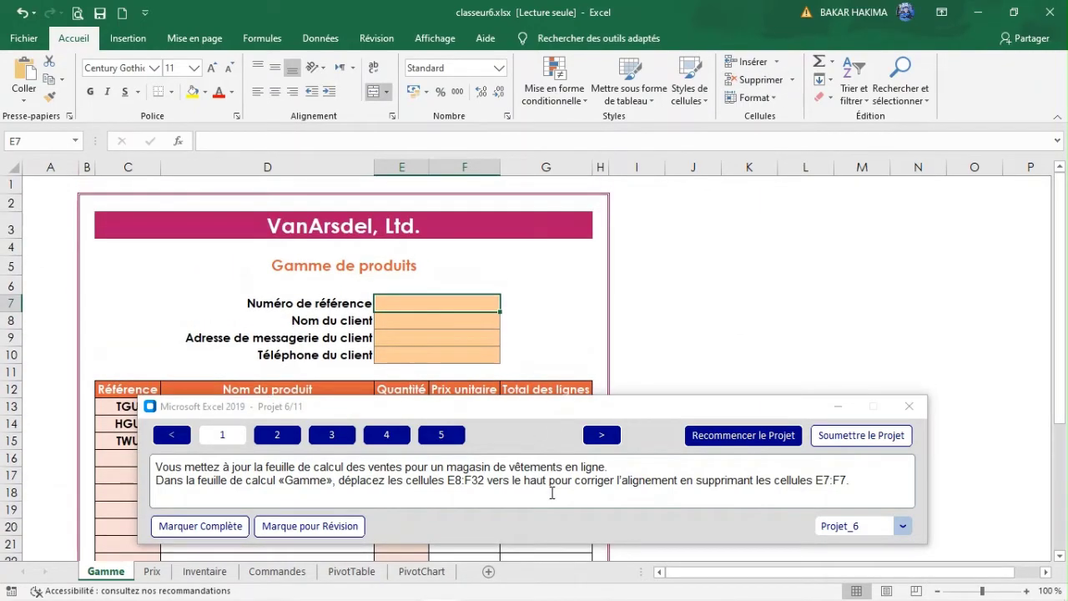
- Open task 2 of Project 6 and filter the Commandes table by Nom du client to only La Maison du Ski Alpine
click(279, 436)
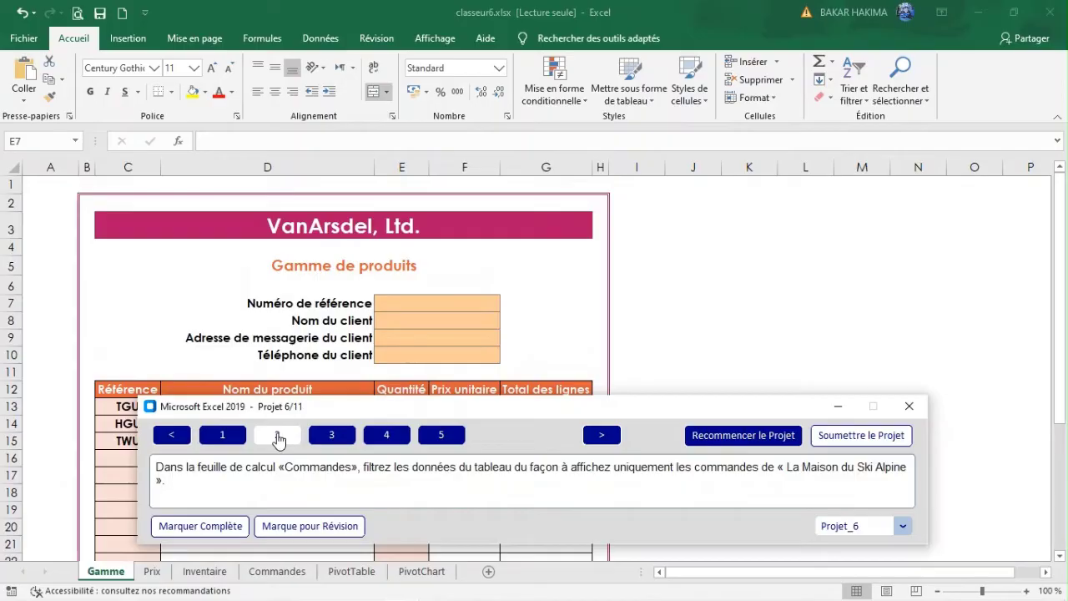
click(278, 572)
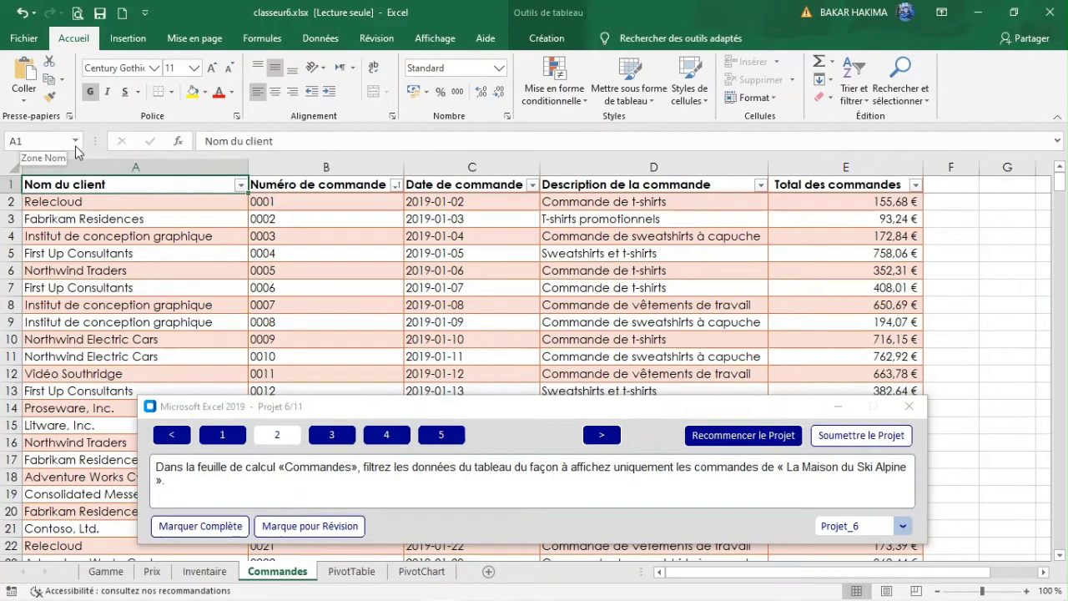
click(240, 185)
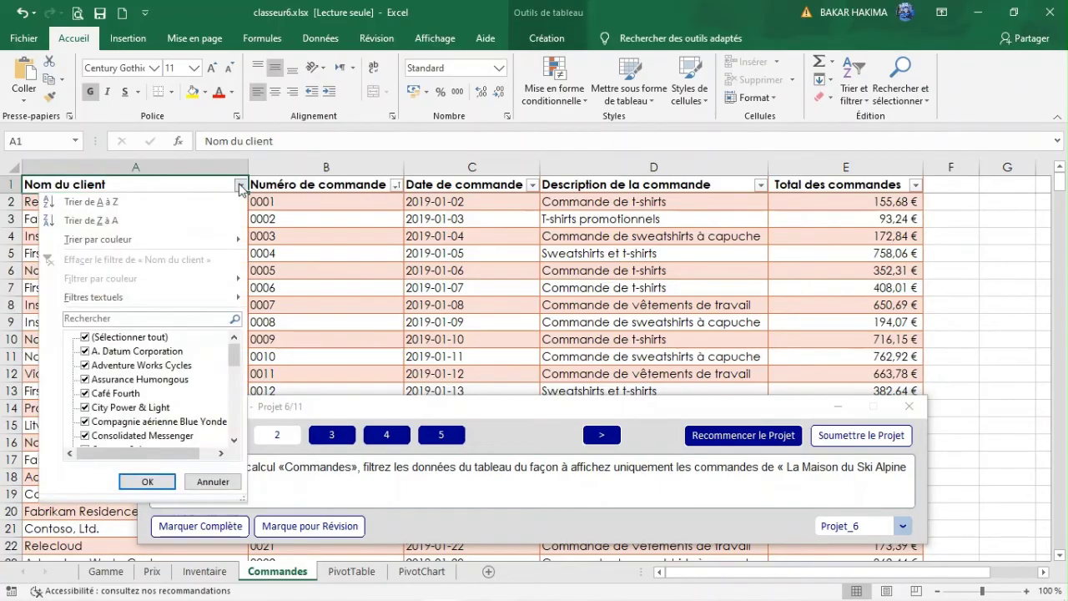
click(240, 185)
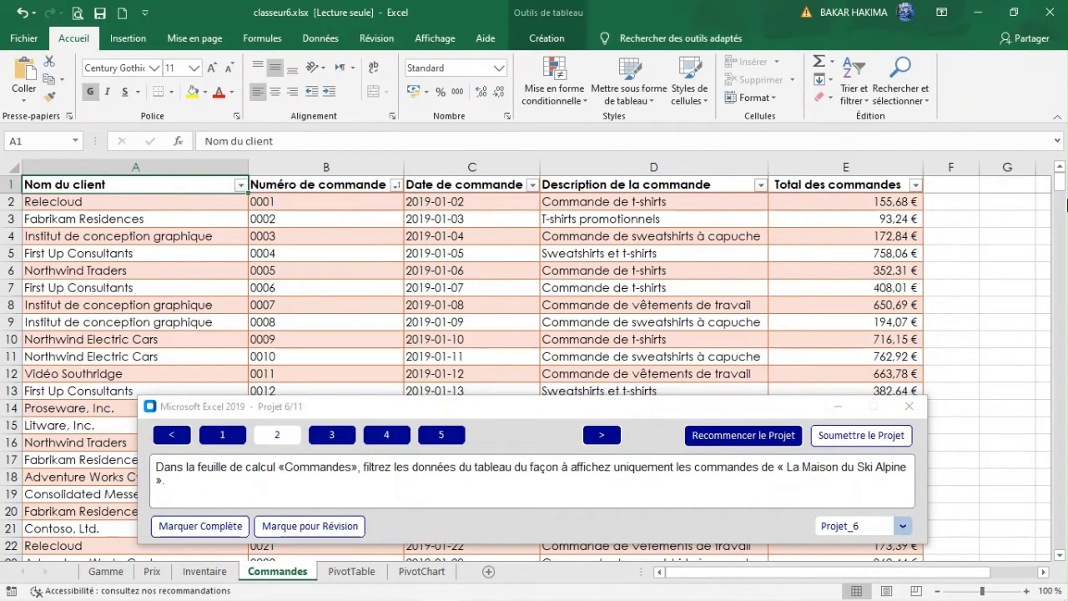
drag(1060, 187, 1066, 222)
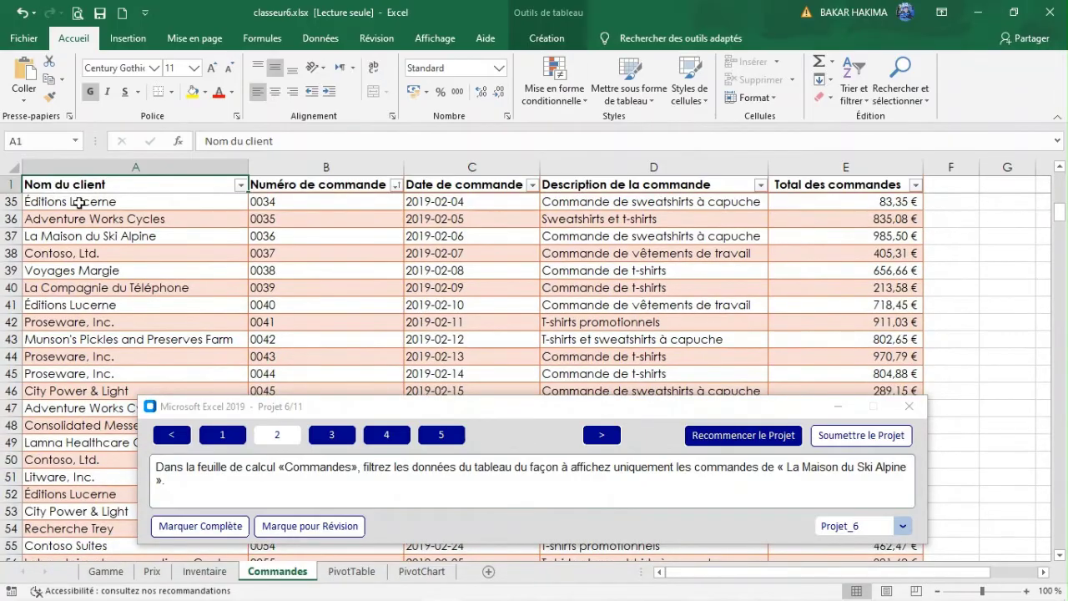
click(242, 185)
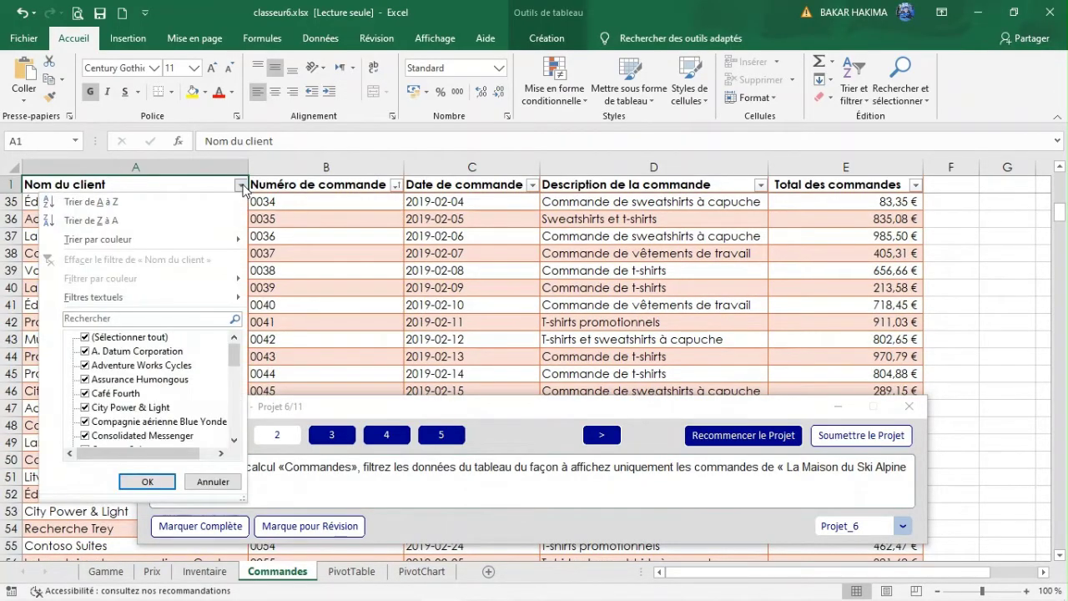
click(113, 320)
text(sk)
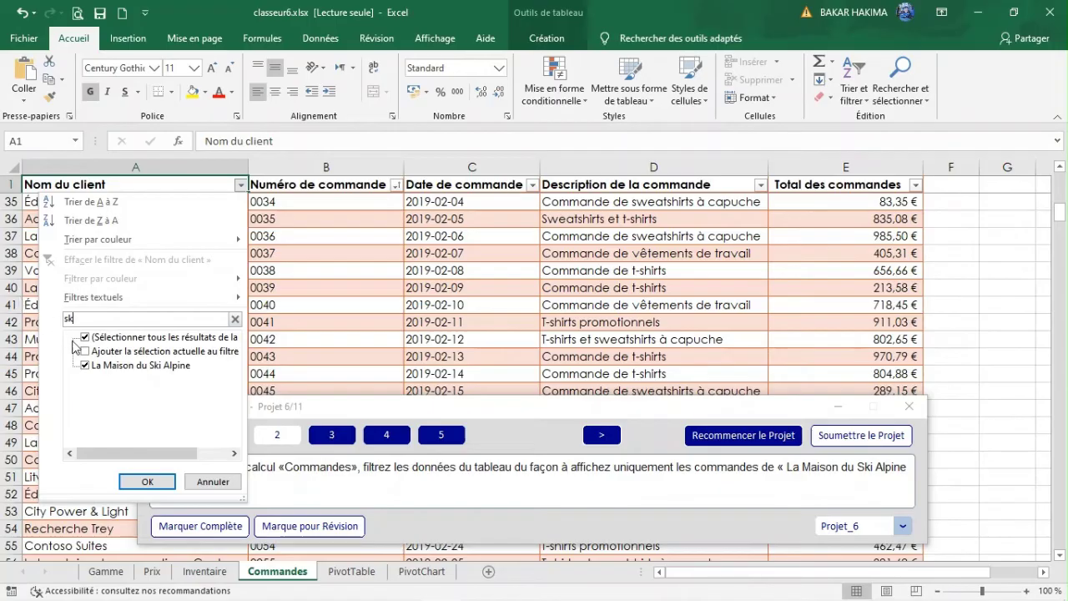
click(145, 483)
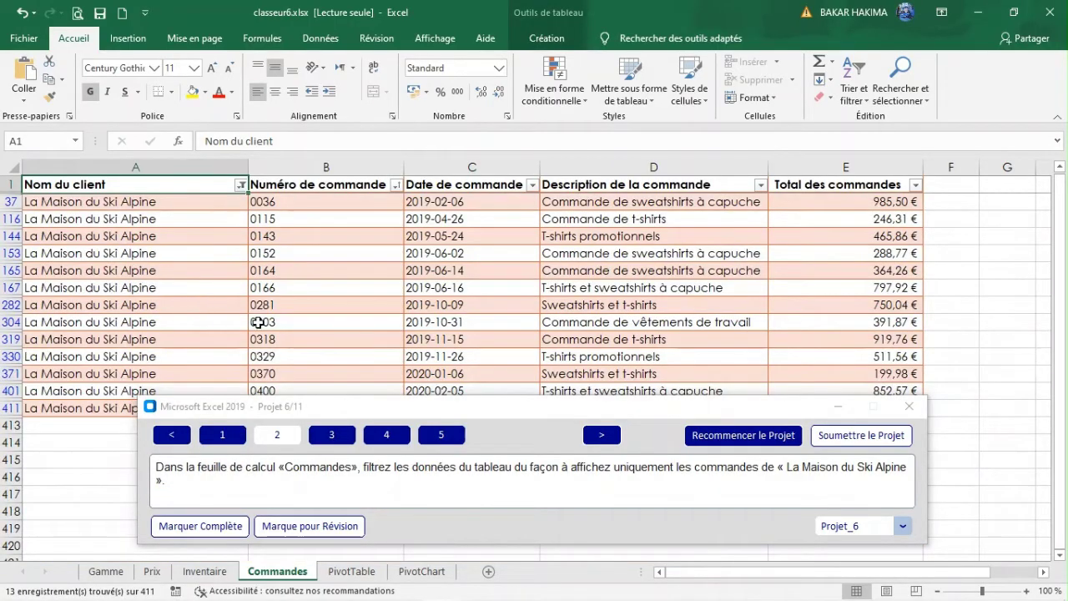
- Open task 3 of Project 6, switch to the Prix sheet and move the task window clear of the tax columns
click(332, 436)
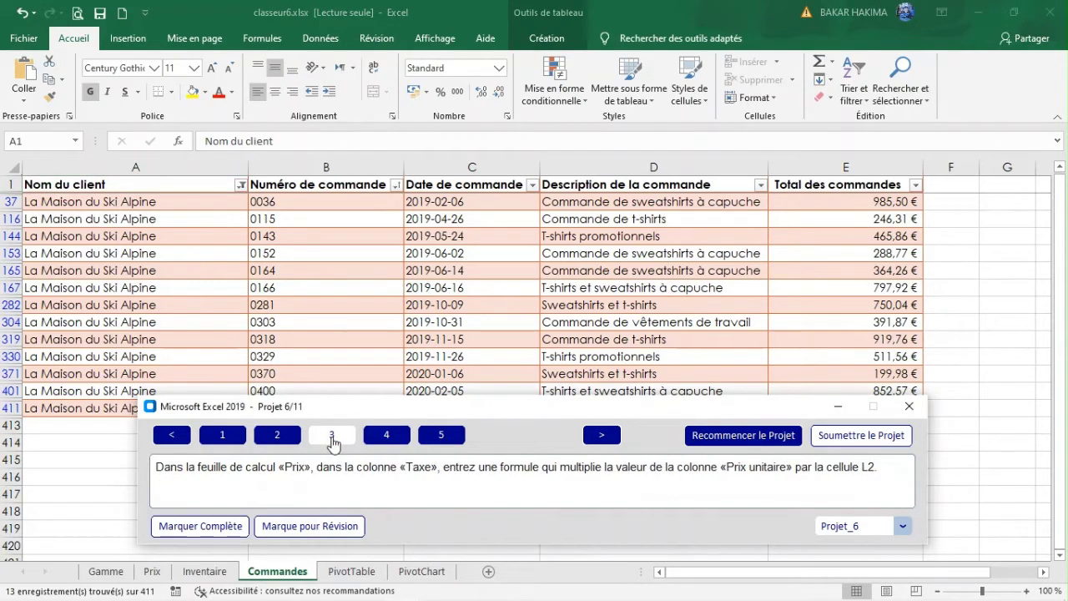
mouse_move(129, 575)
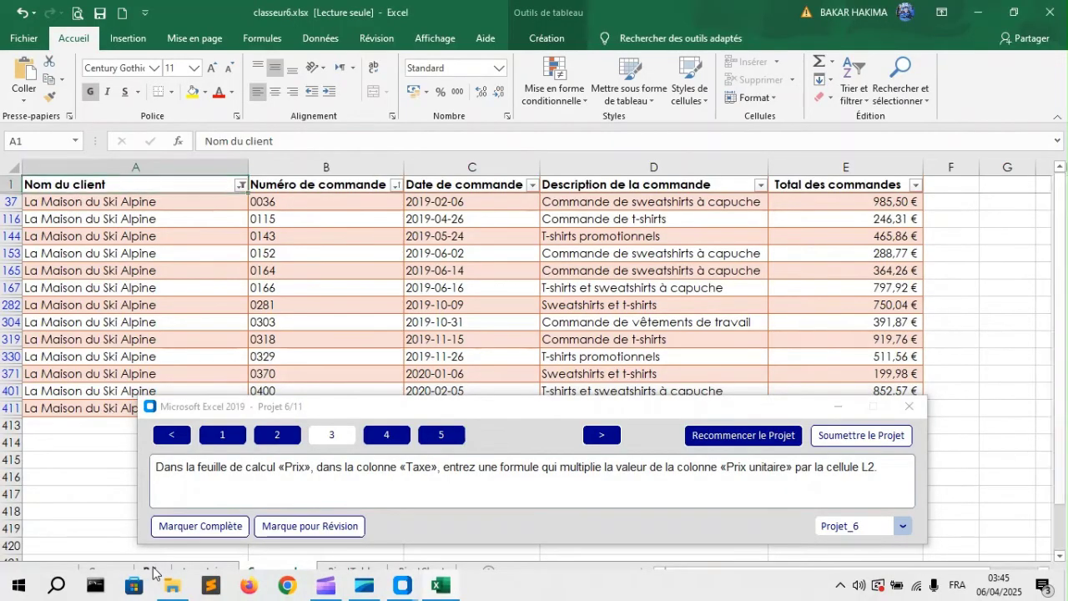
click(152, 571)
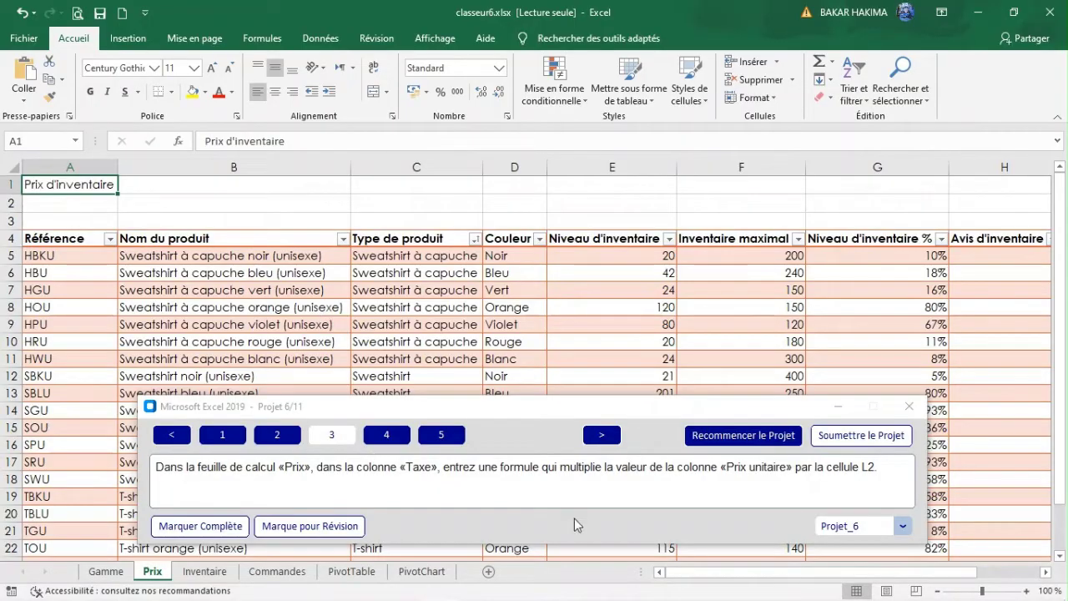
drag(713, 573, 839, 581)
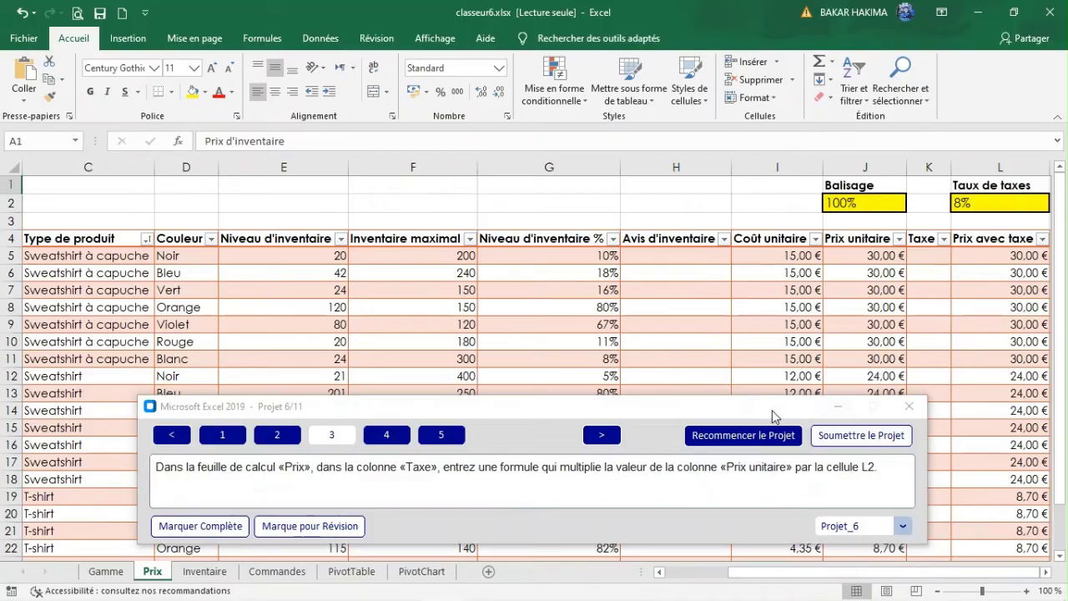
drag(772, 415, 717, 415)
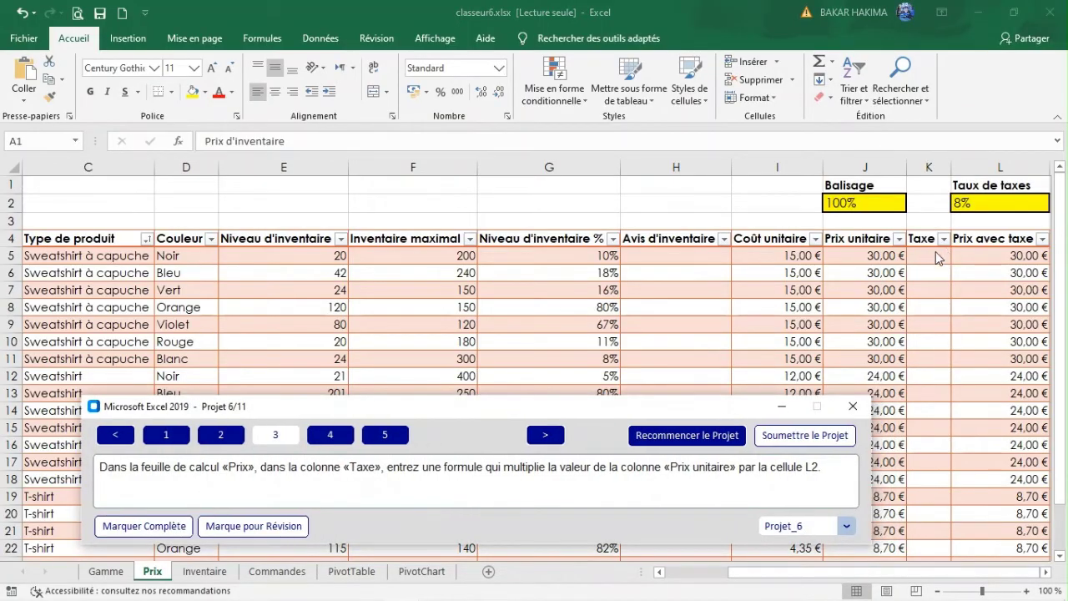
- Begin a formula in cell K5 of the Taxe column with a reference to the same row's Prix unitaire
key(F2)
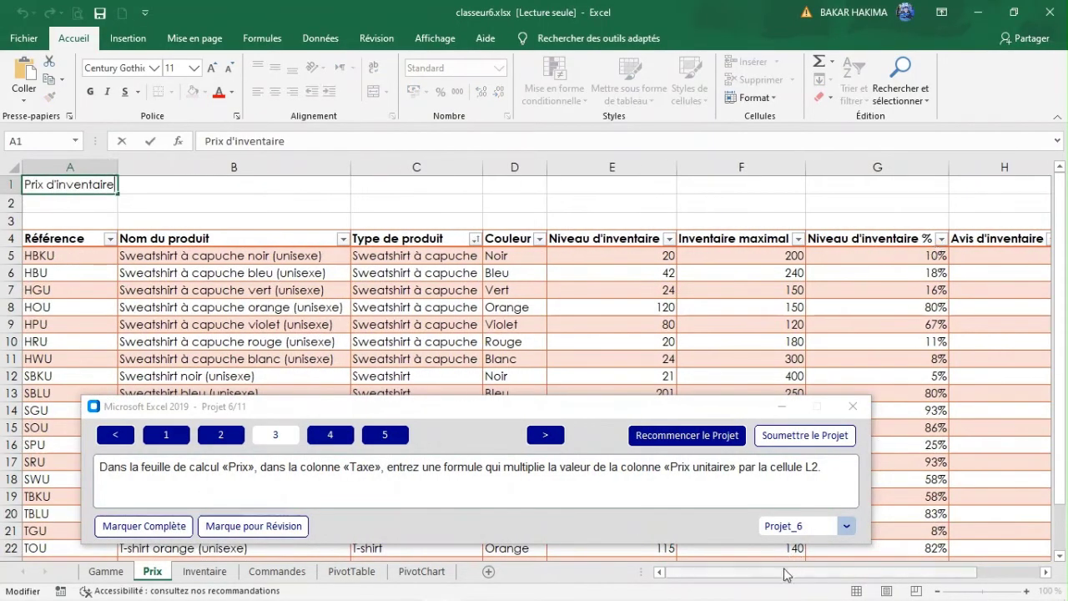
drag(785, 574, 844, 574)
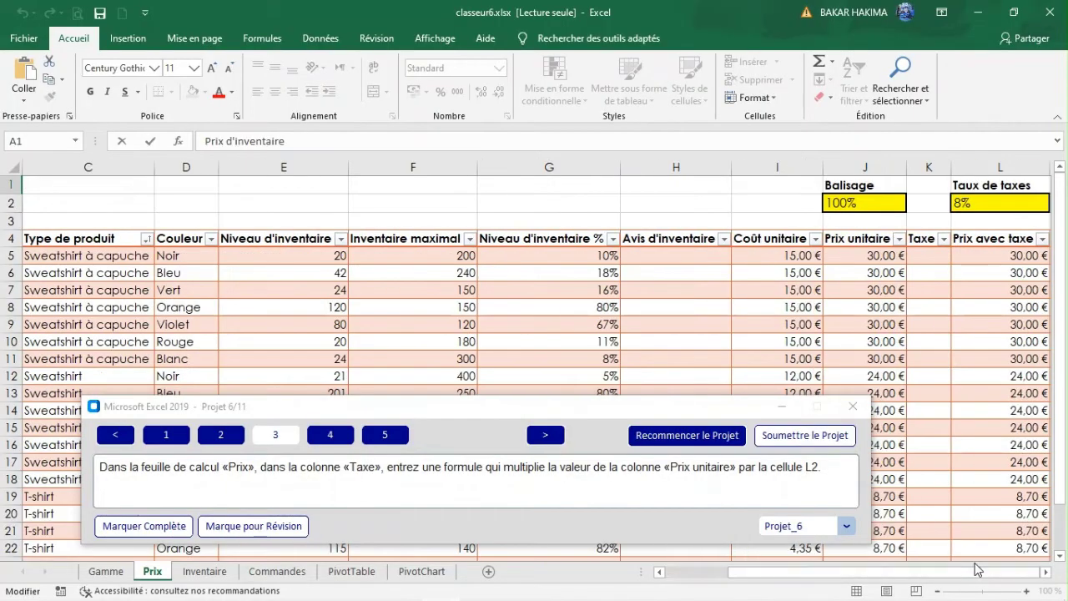
click(929, 262)
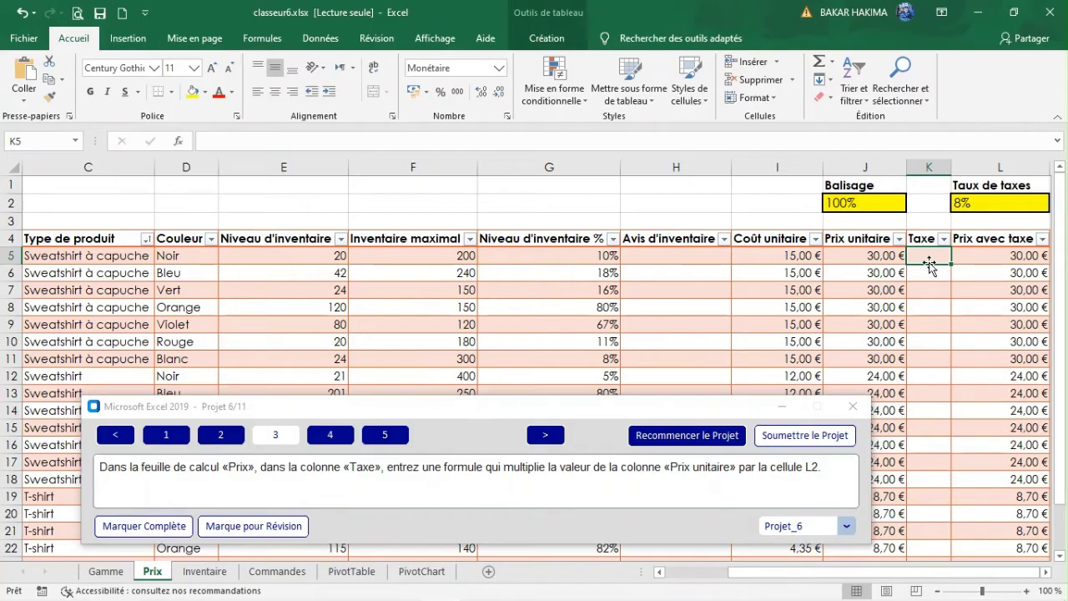
text(=)
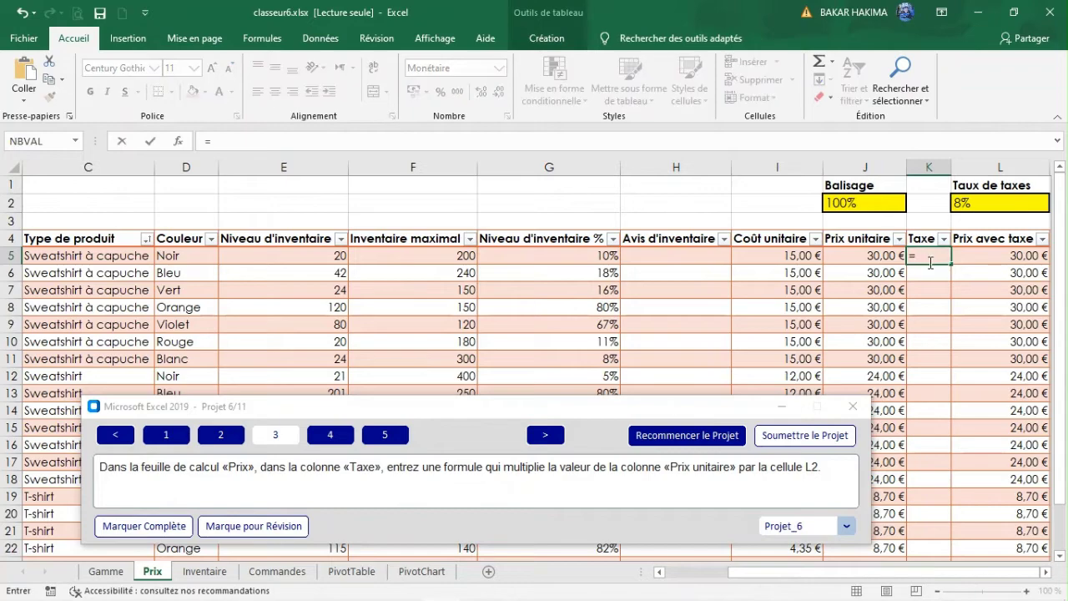
click(863, 254)
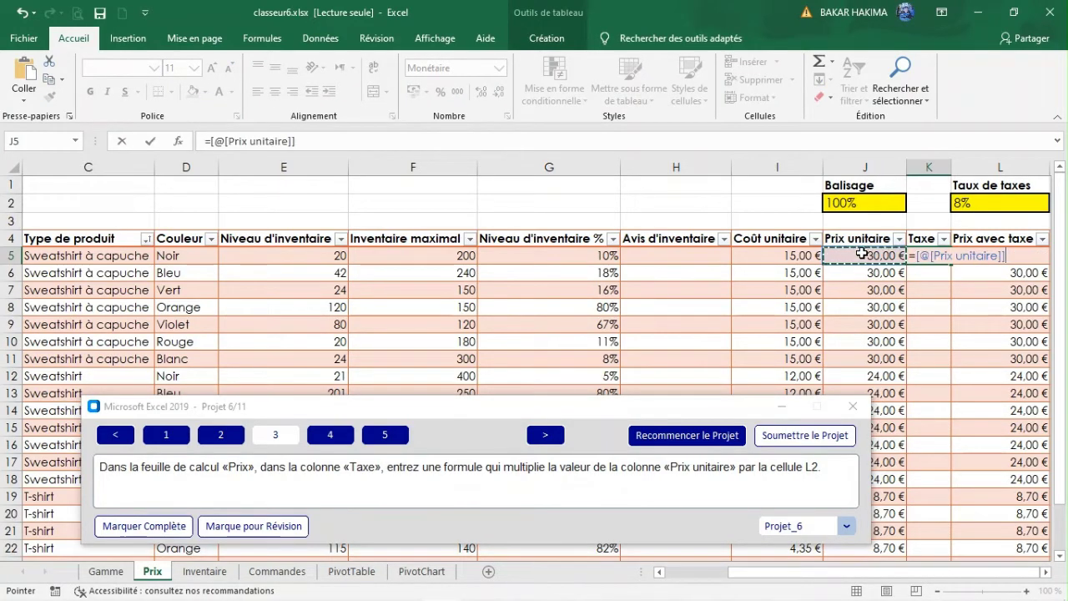
text(µ)
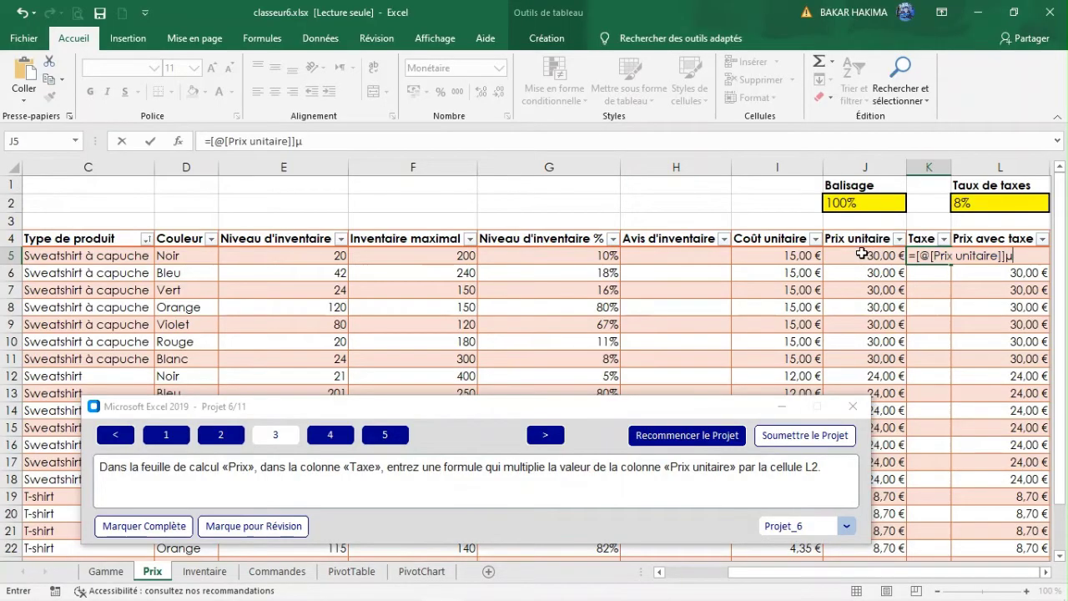
- Complete the Taxe formula in K5 as =[@[Prix unitaire]]*$L$2, with an absolute reference to the tax rate cell
key(BackSpace)
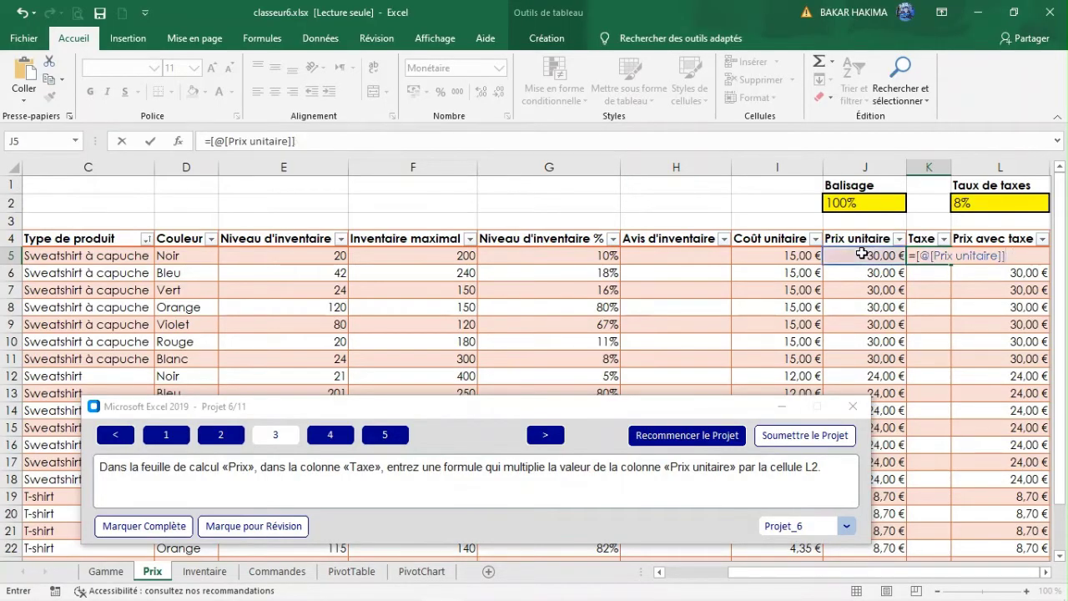
click(989, 208)
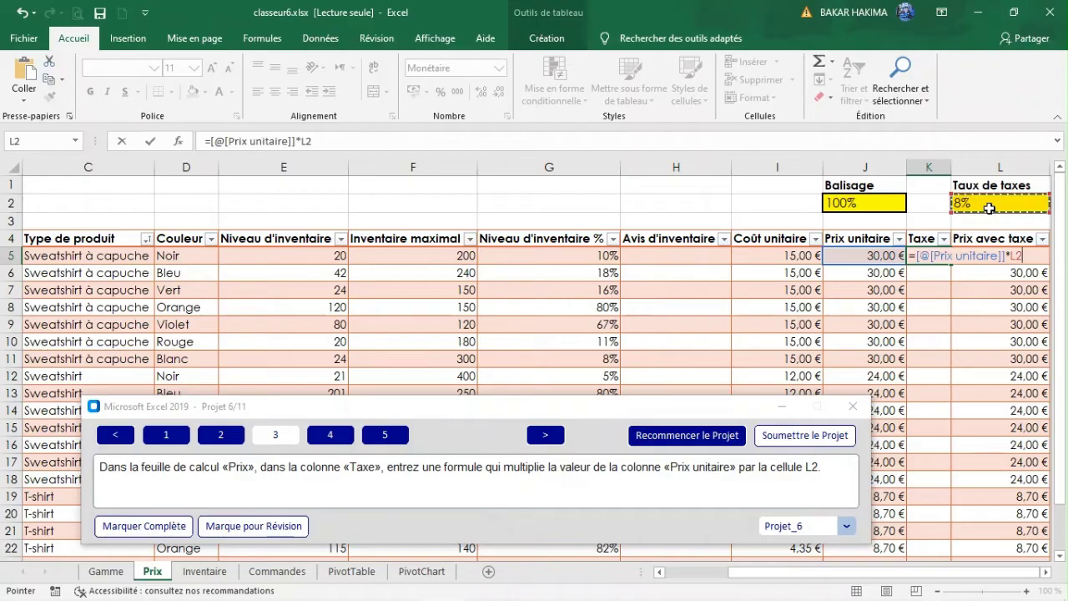
key(F4)
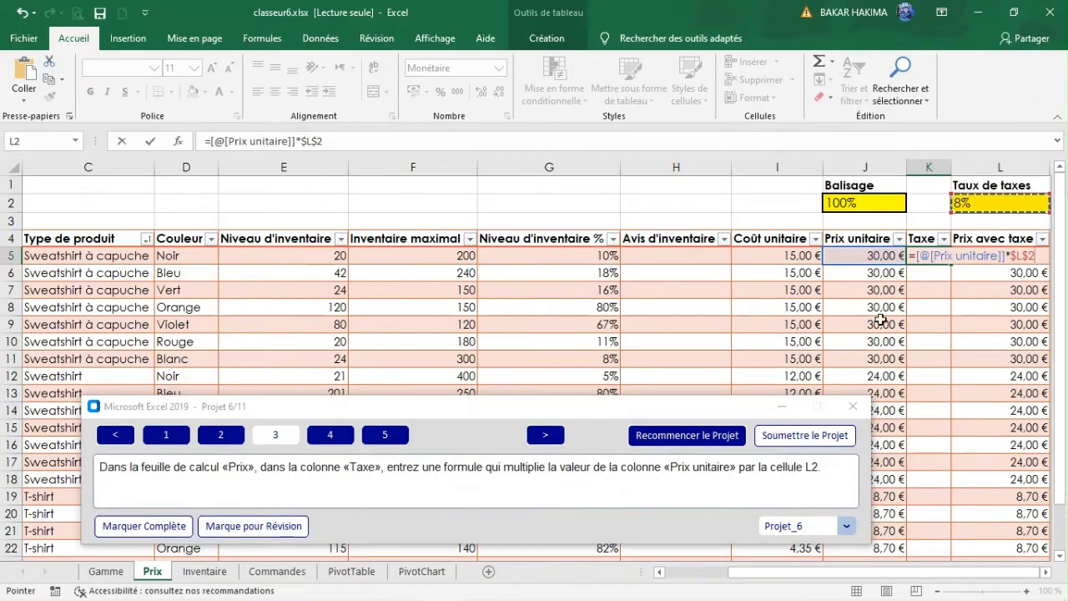
key(Return)
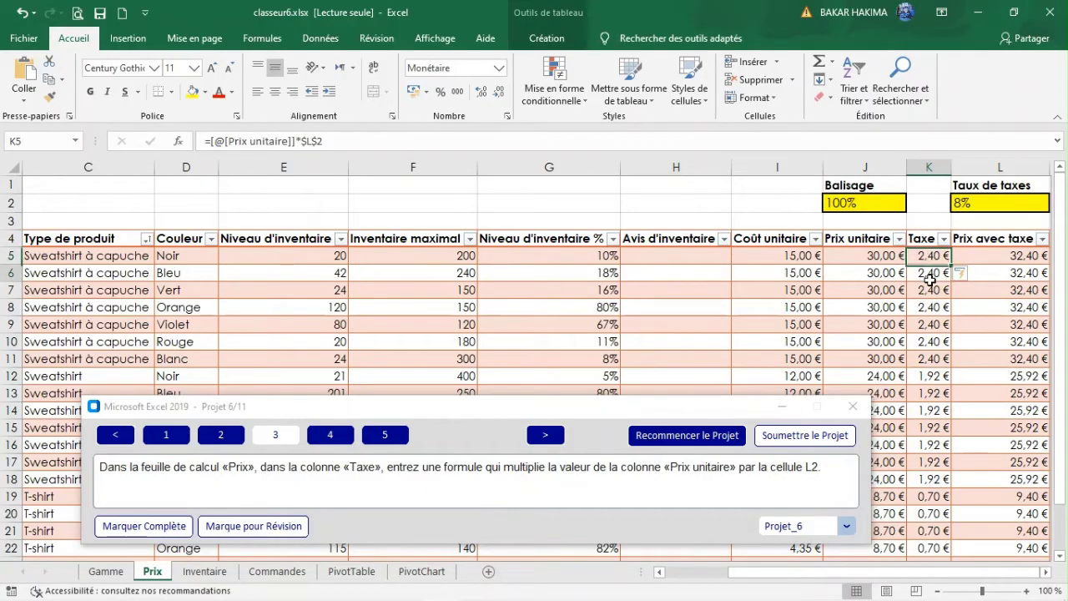
click(929, 307)
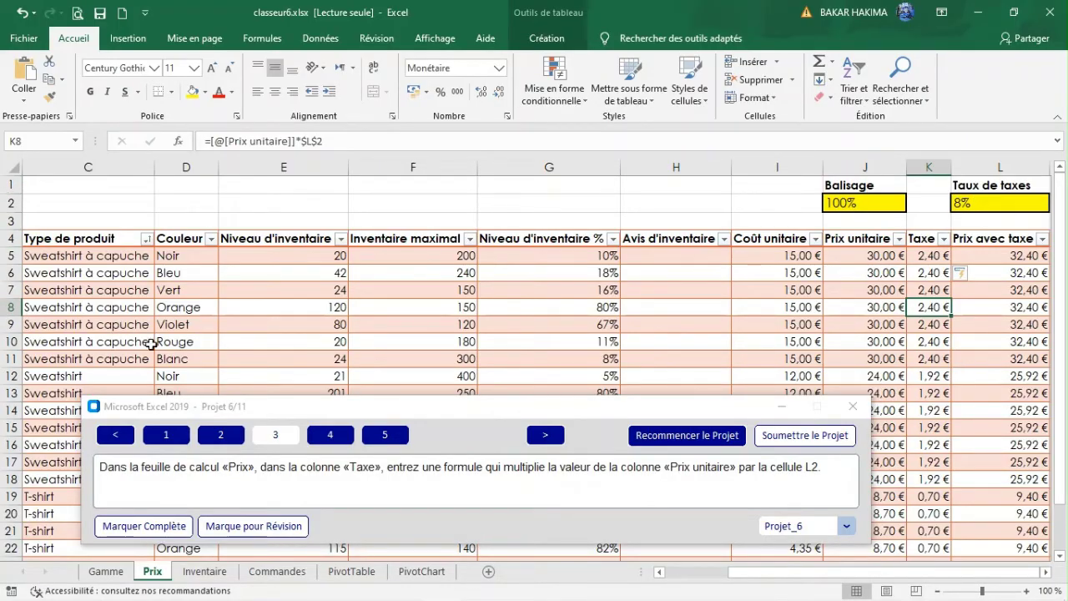
- Open task 4 and start a SI function in H5 of Avis d'inventaire with the logical test [@[Niveau d''inventaire %]]<15%
click(331, 436)
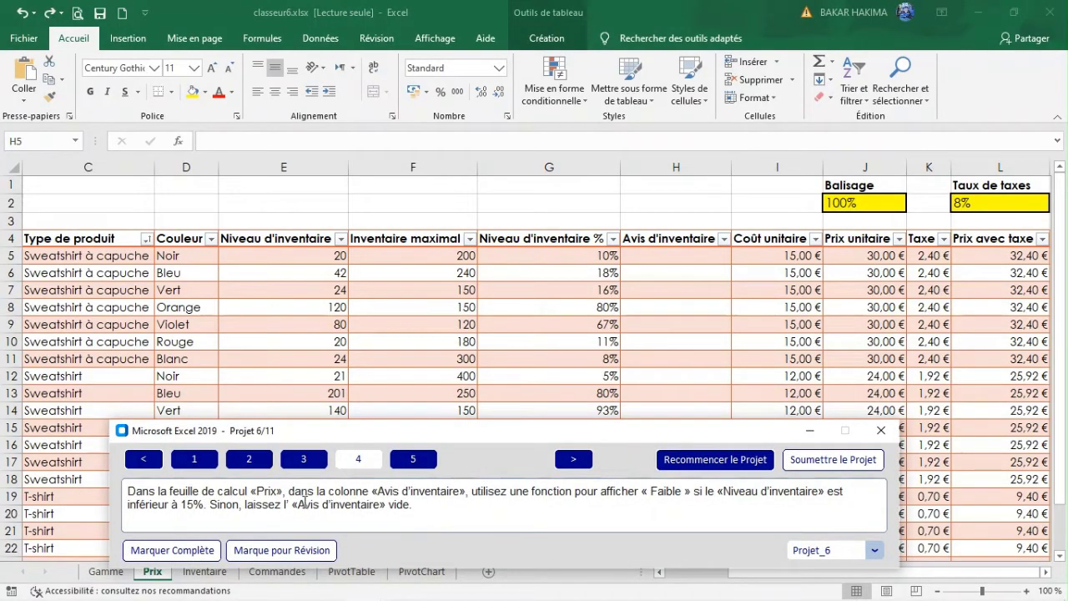
click(158, 576)
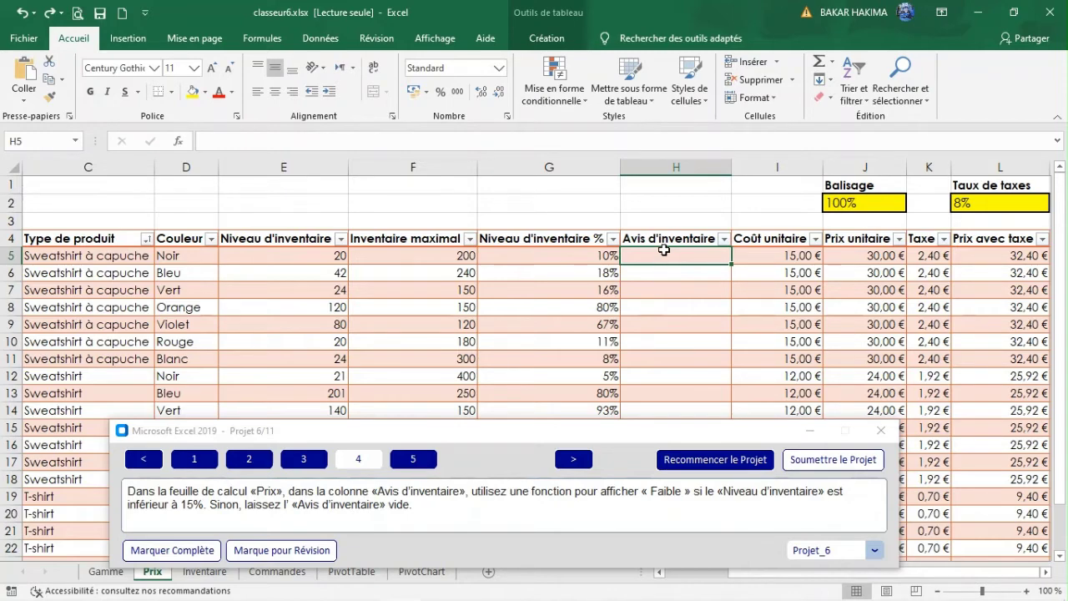
text(=)
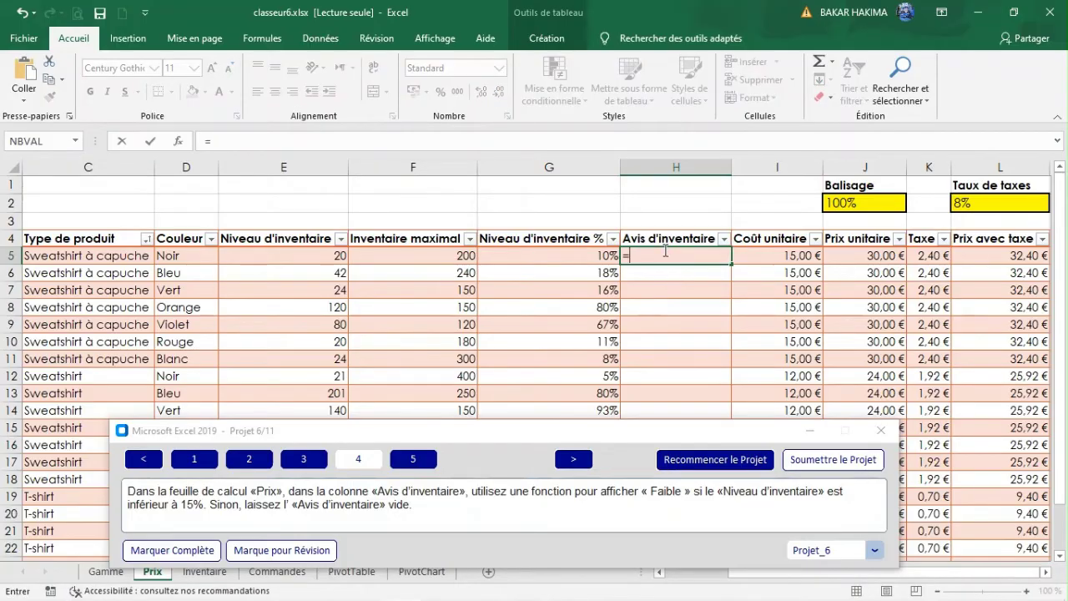
text(s)
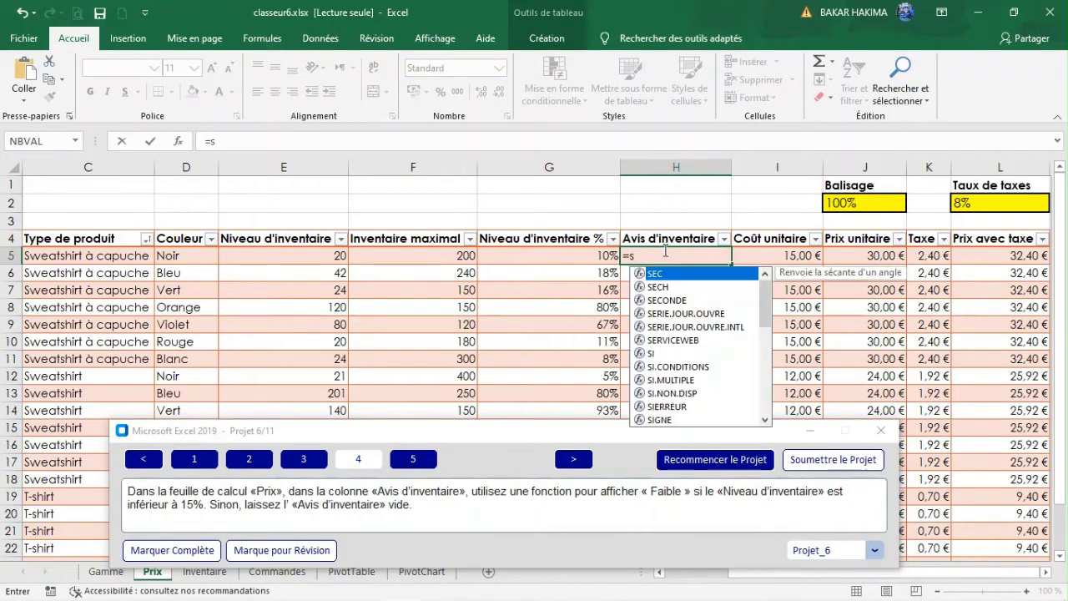
double_click(663, 351)
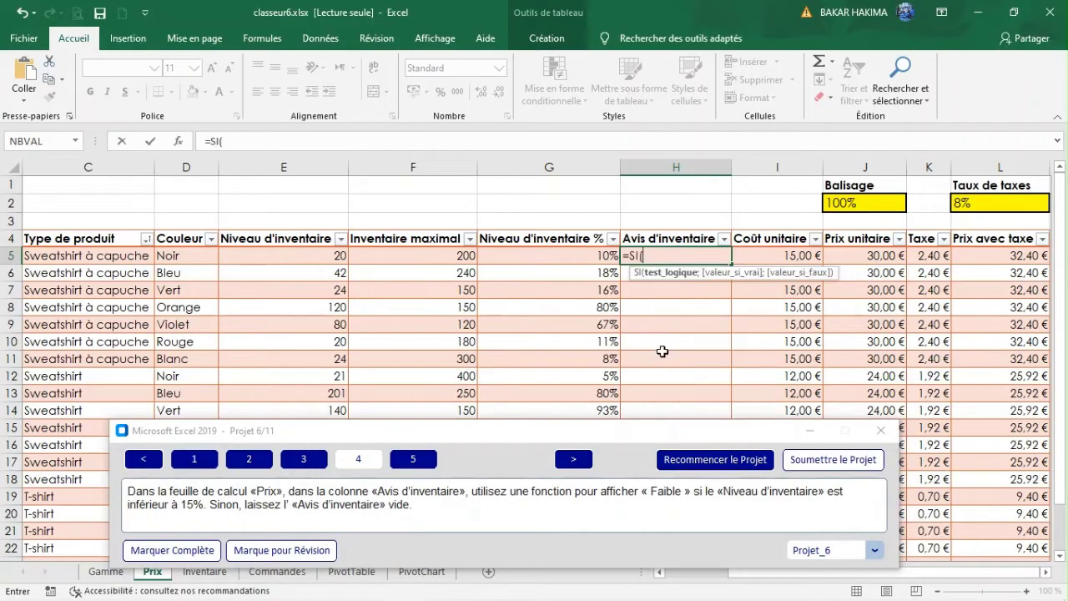
click(178, 140)
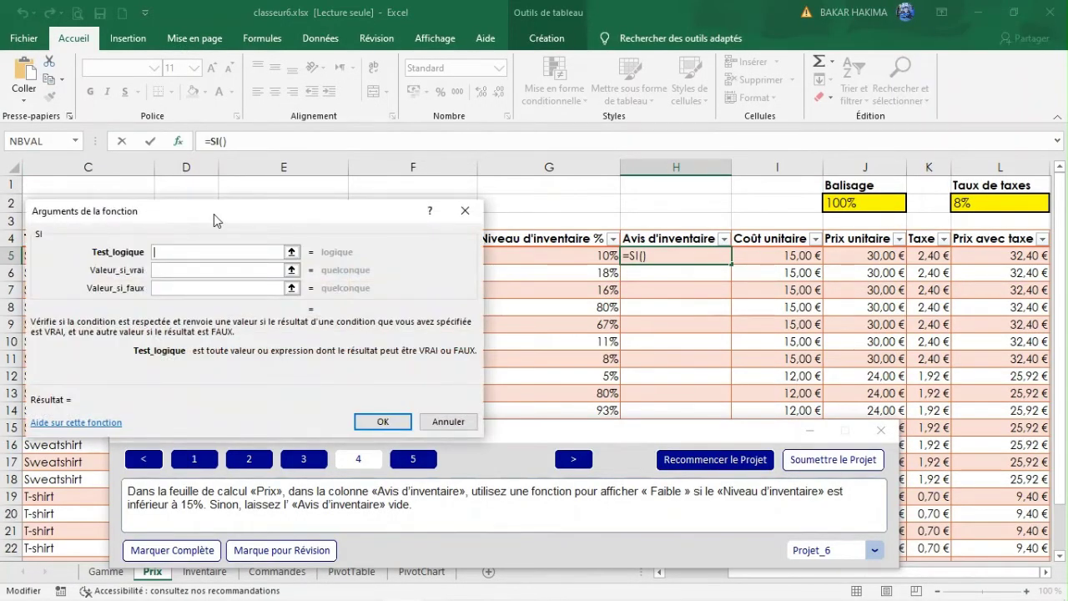
drag(214, 213, 482, 131)
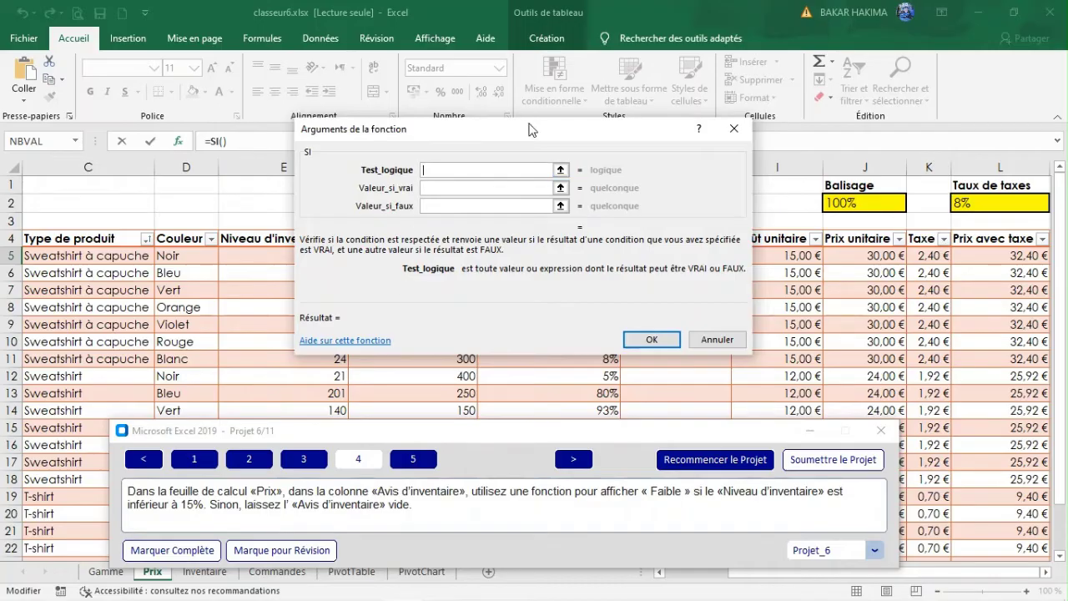
drag(517, 132, 207, 161)
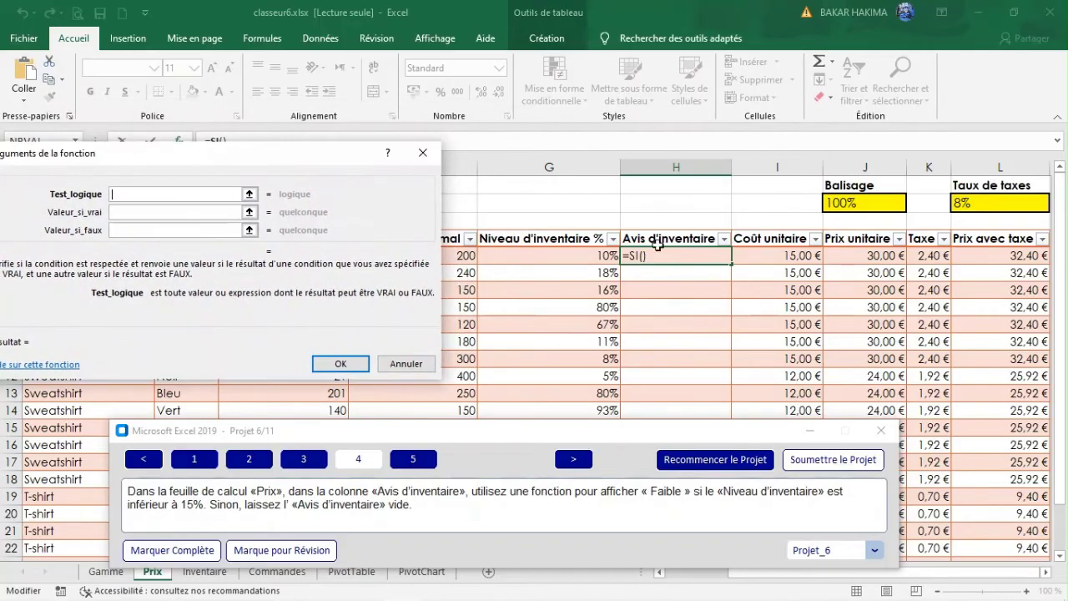
click(593, 257)
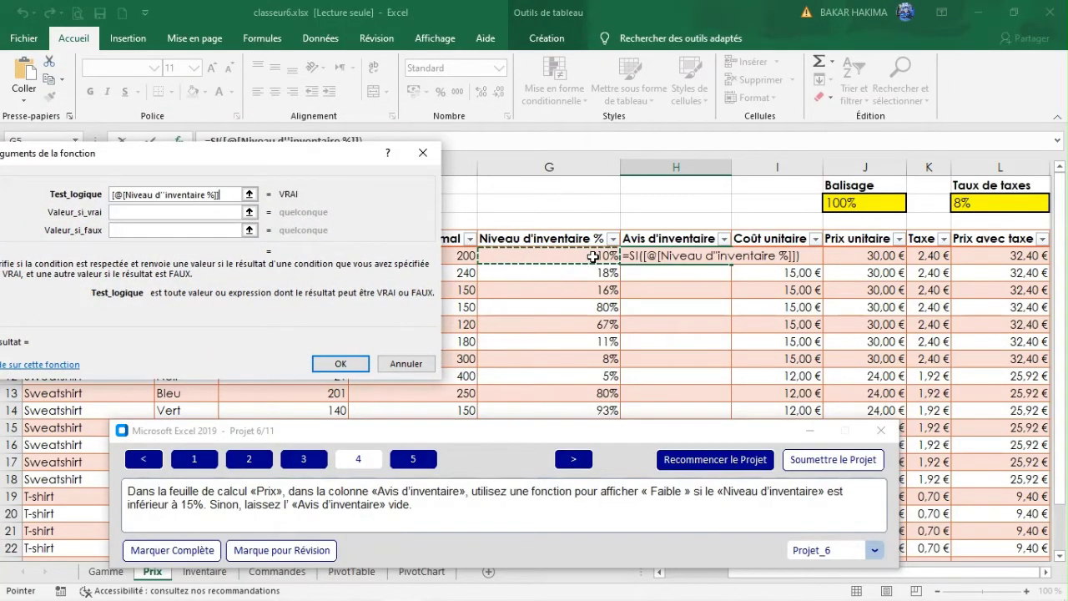
text(<)
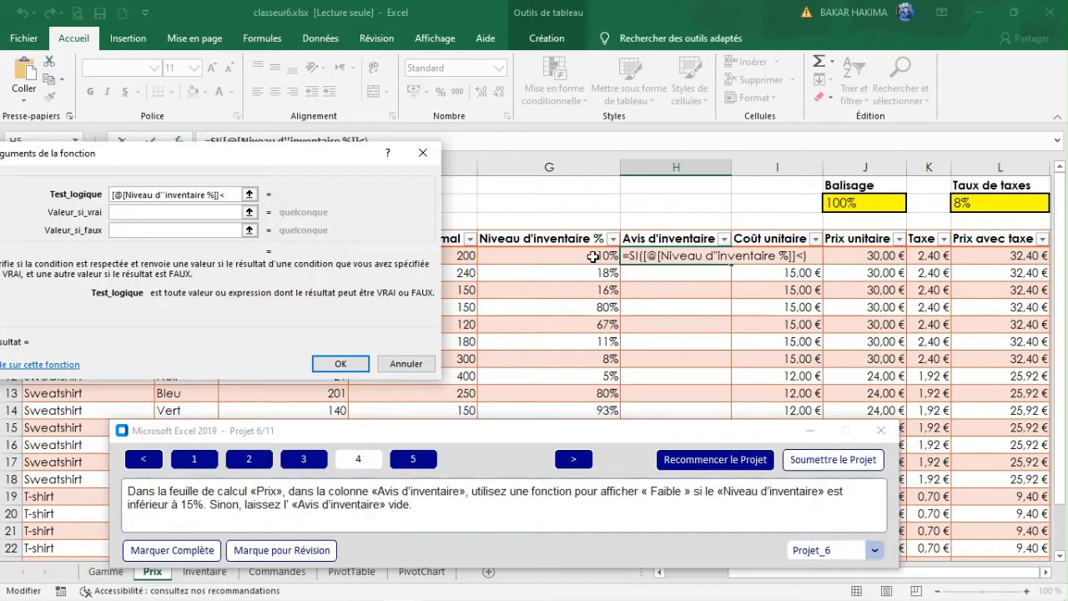
text(15%)
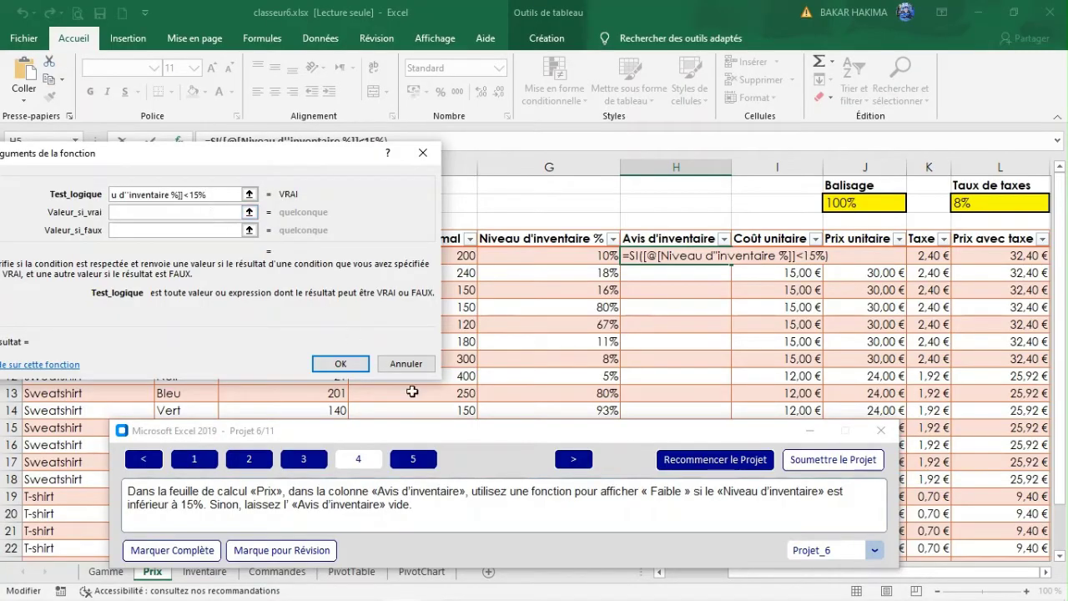
- Make the SI function return "Faible" when true and an empty text "" when false, and apply it to the column
click(672, 498)
double_click(672, 497)
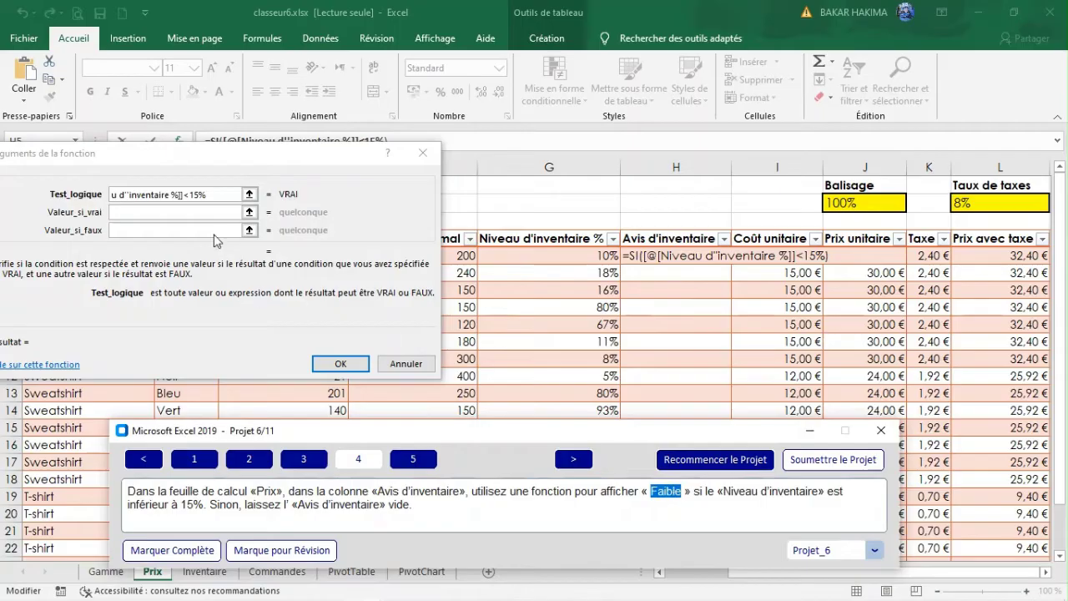
click(193, 214)
key(ctrl+v)
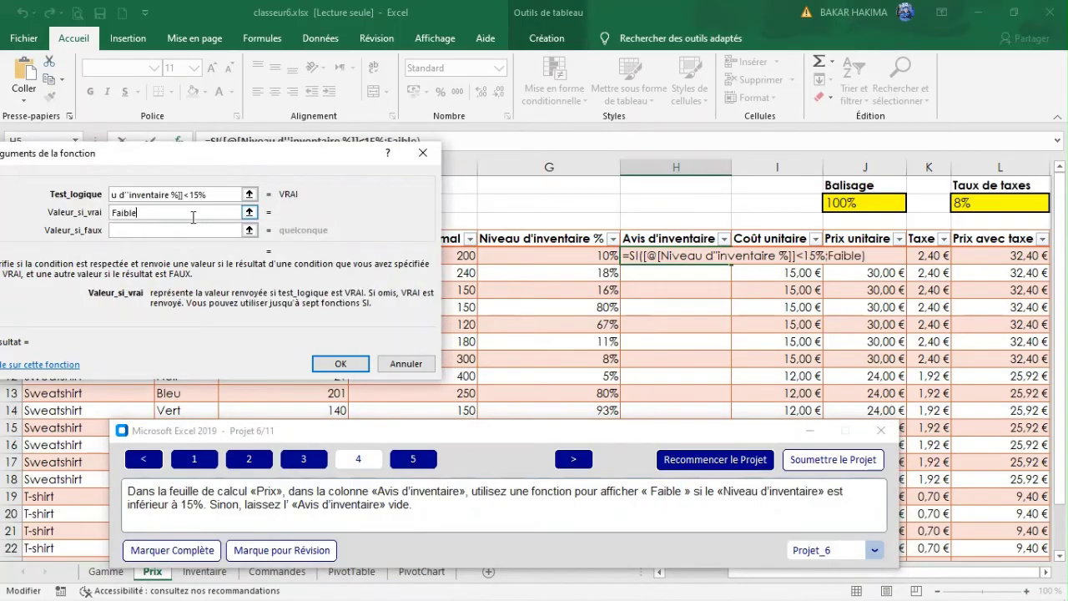
click(164, 231)
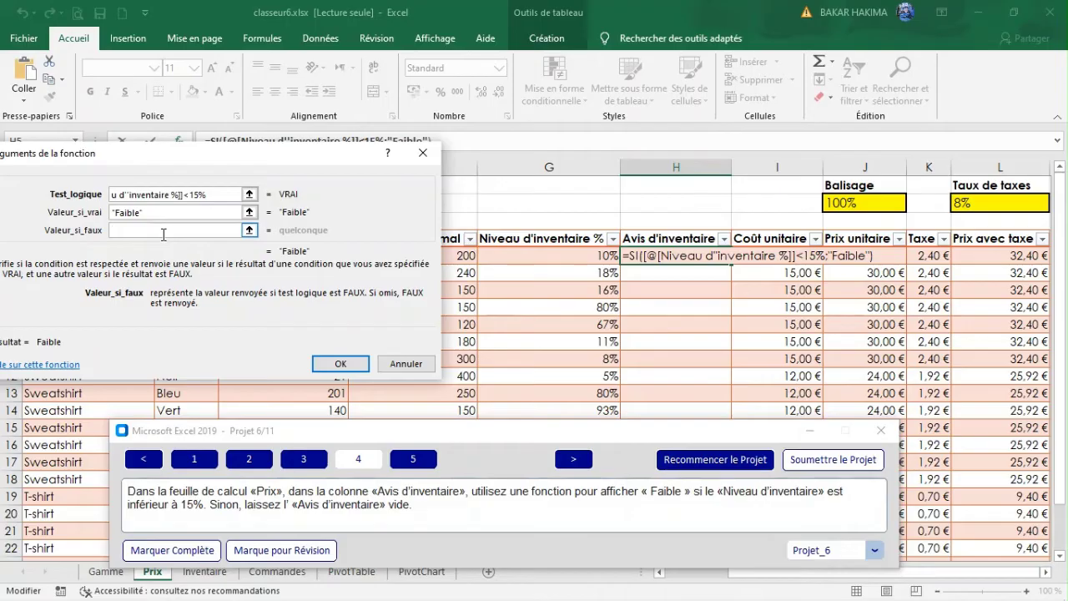
text("")
click(115, 213)
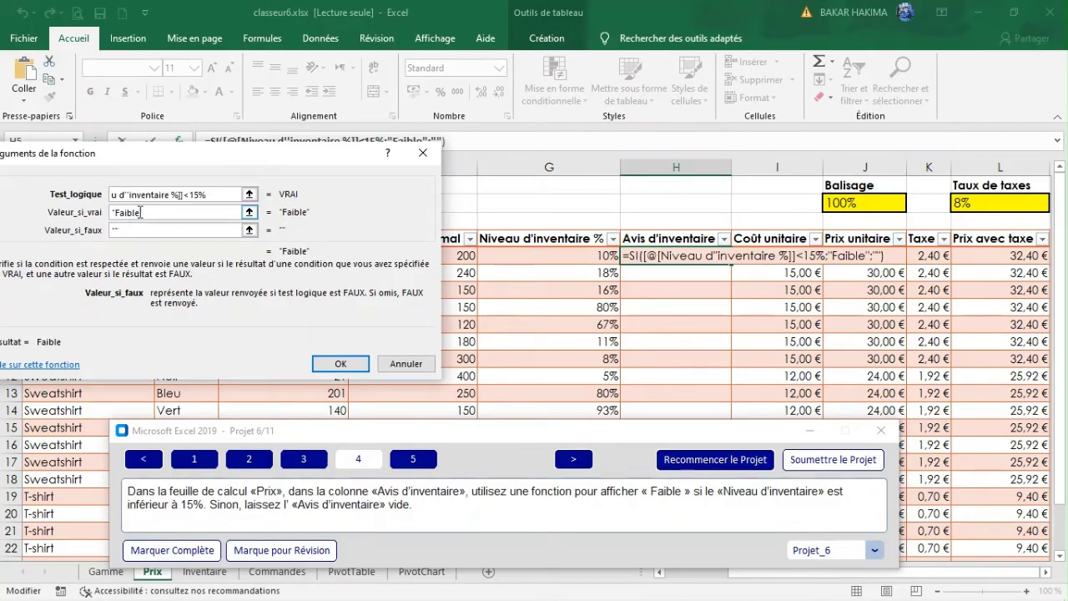
key(Tab)
click(122, 216)
click(115, 211)
key(Tab)
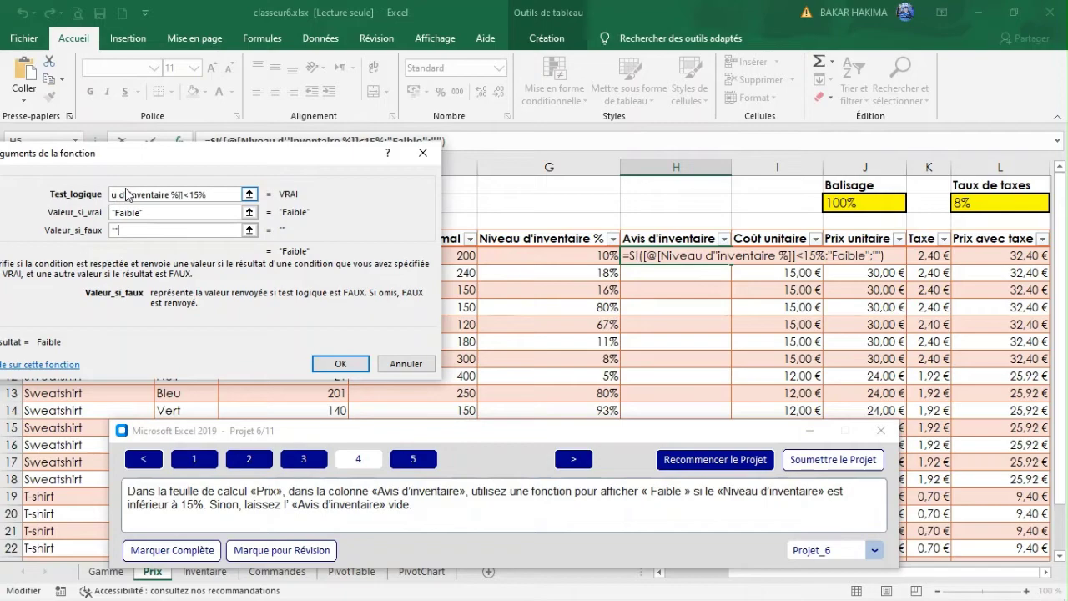
click(340, 365)
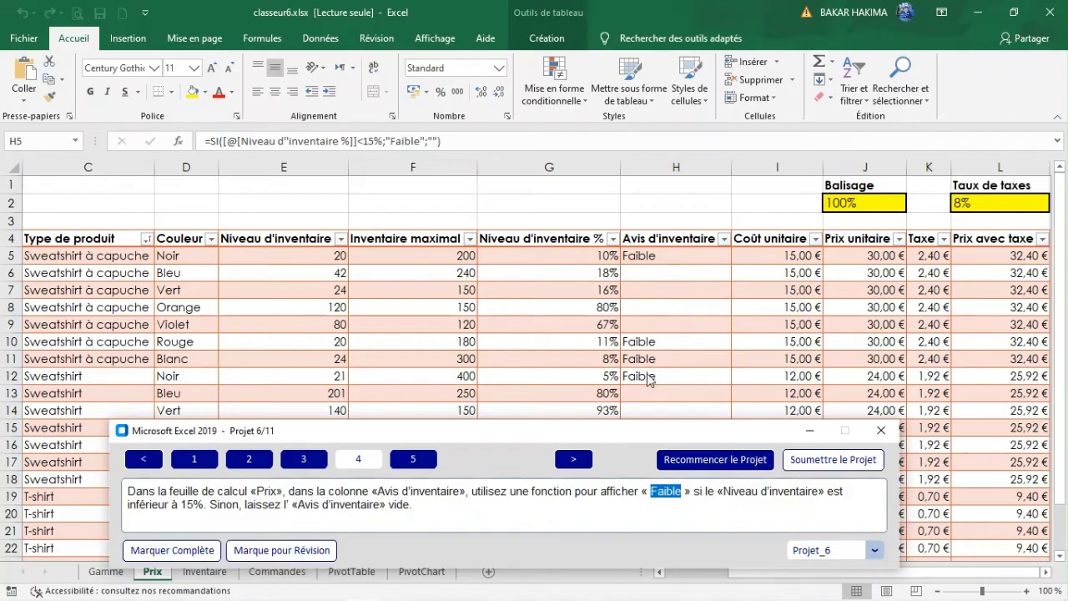
- Open task 5 and add a chart title above the bar chart on the Inventaire sheet
click(417, 460)
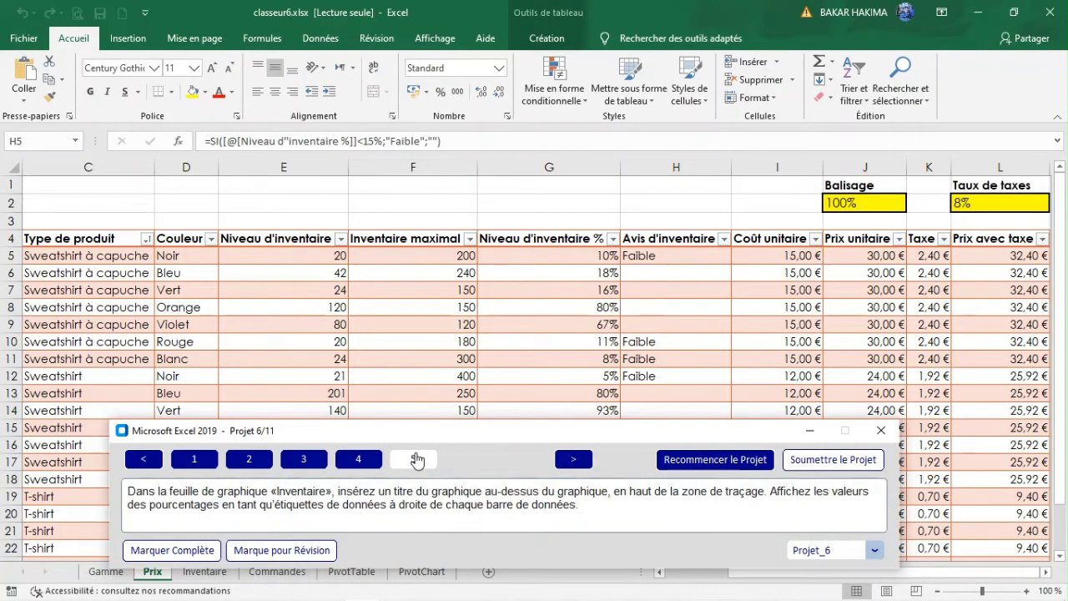
click(201, 574)
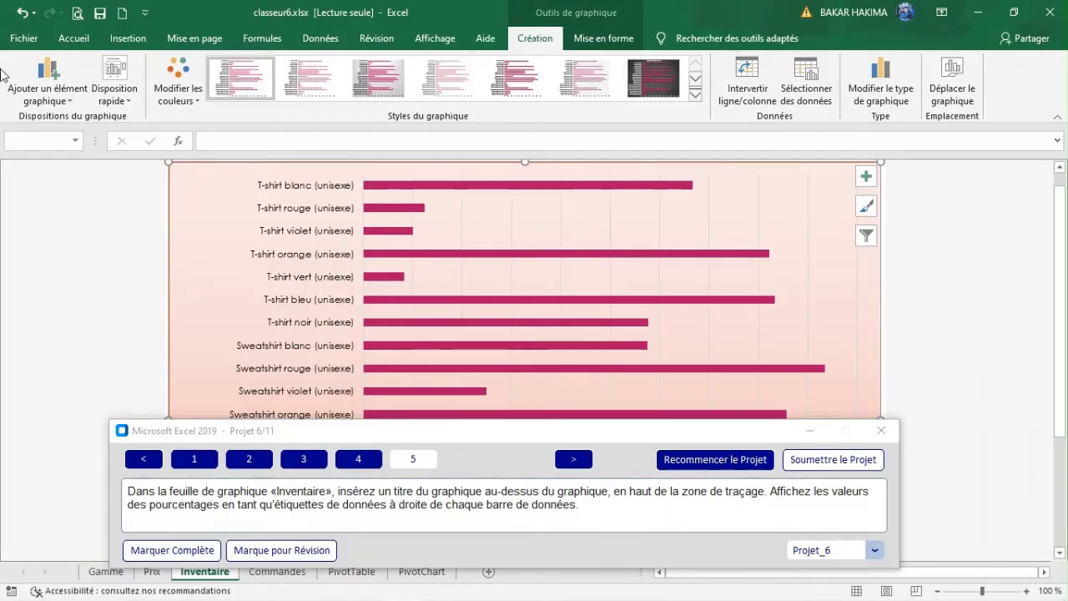
click(36, 100)
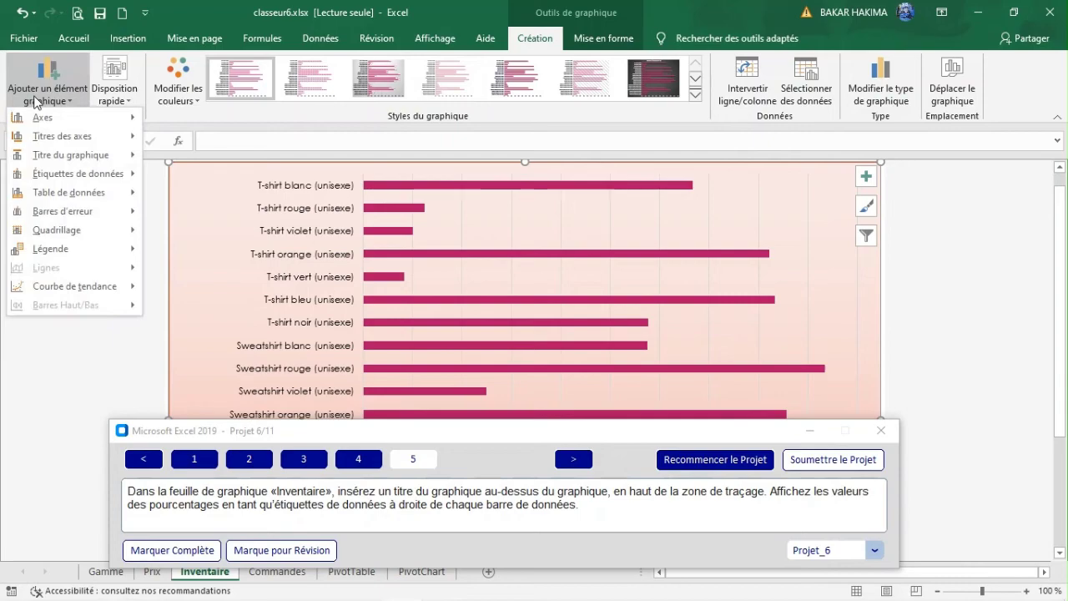
mouse_move(87, 153)
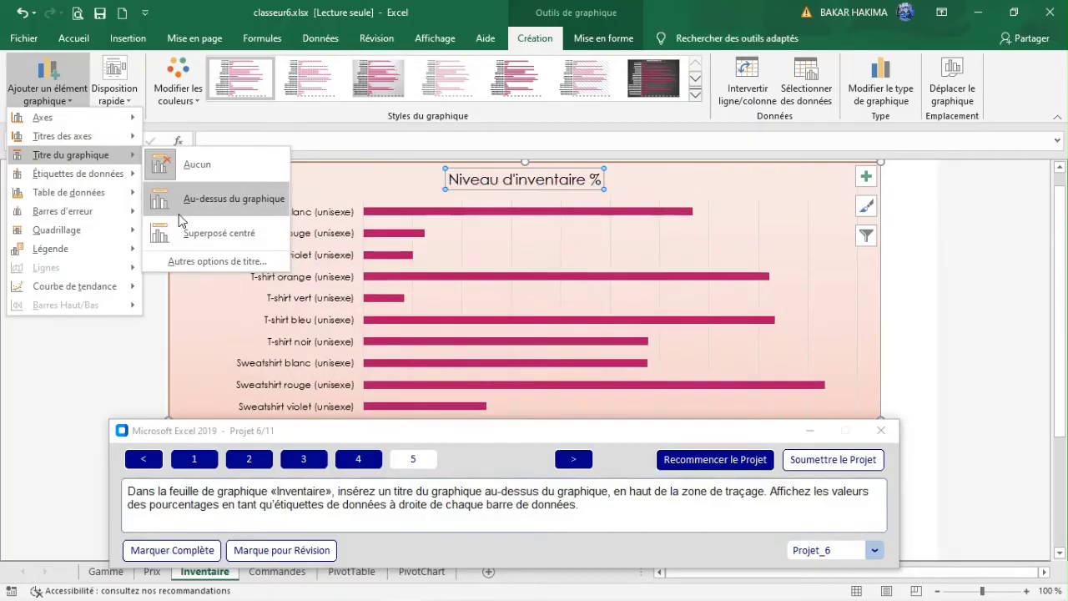
click(185, 206)
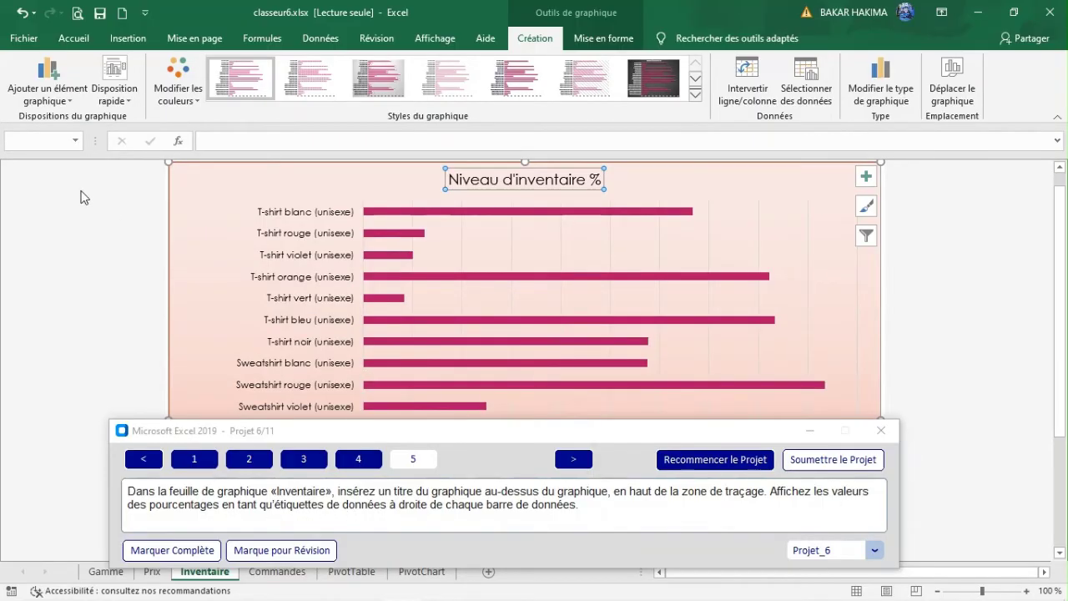
- Add percentage data labels at the outside end of each bar in the Inventaire chart
click(63, 92)
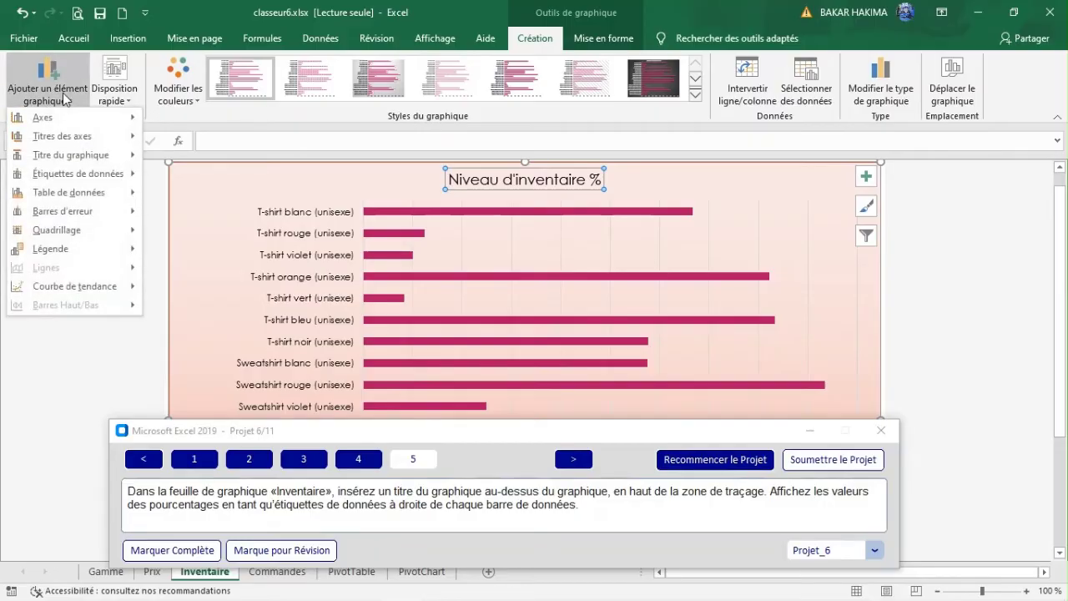
mouse_move(60, 142)
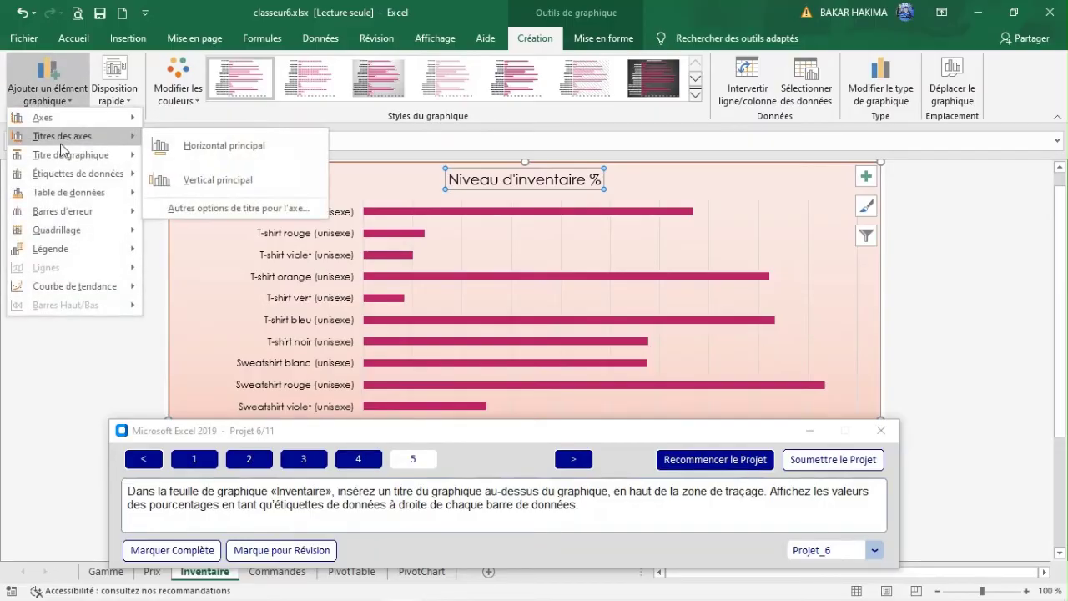
mouse_move(47, 182)
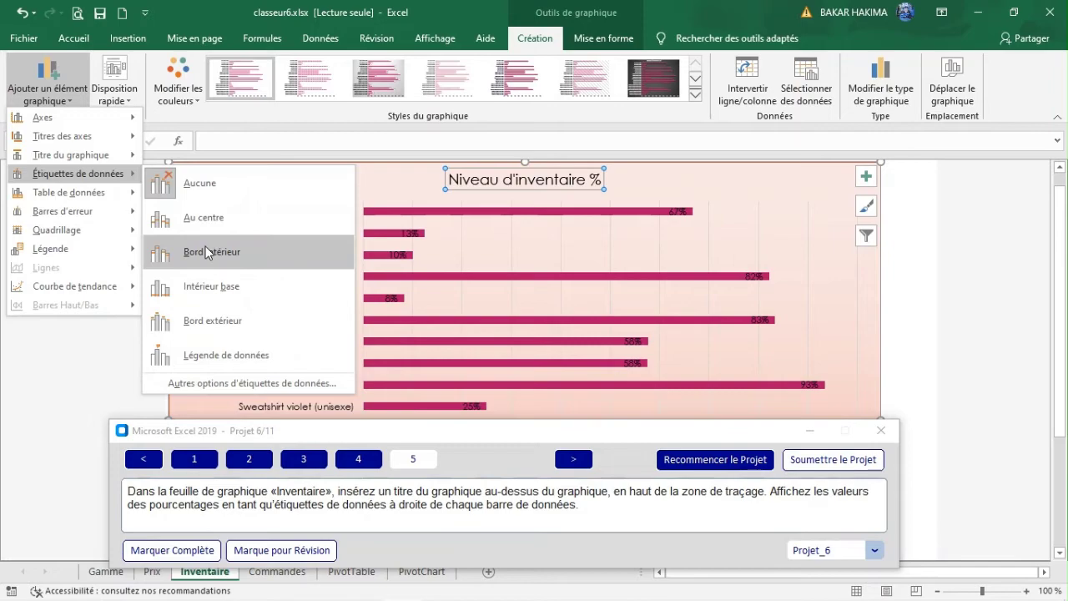
click(209, 322)
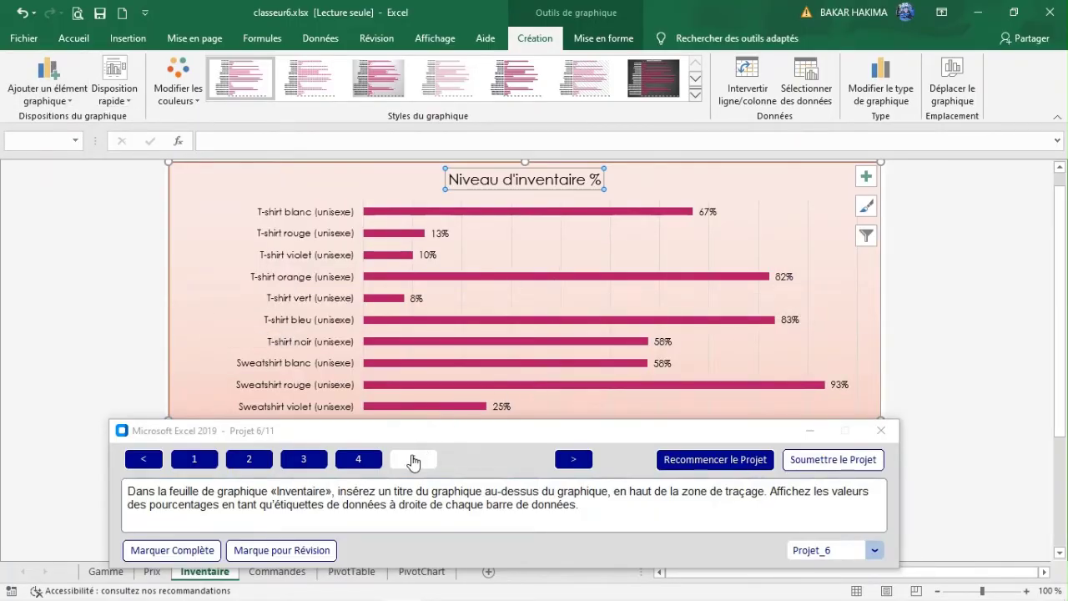
- Submit project 6 and move project 7's task window clear of the Janvier sheet's data
click(811, 461)
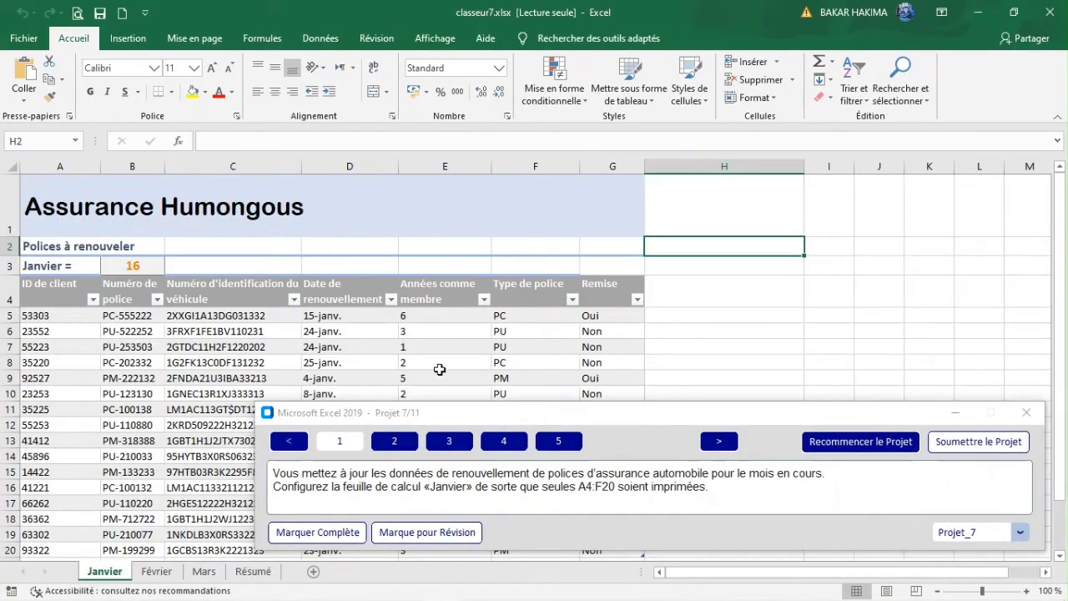
drag(436, 413, 248, 410)
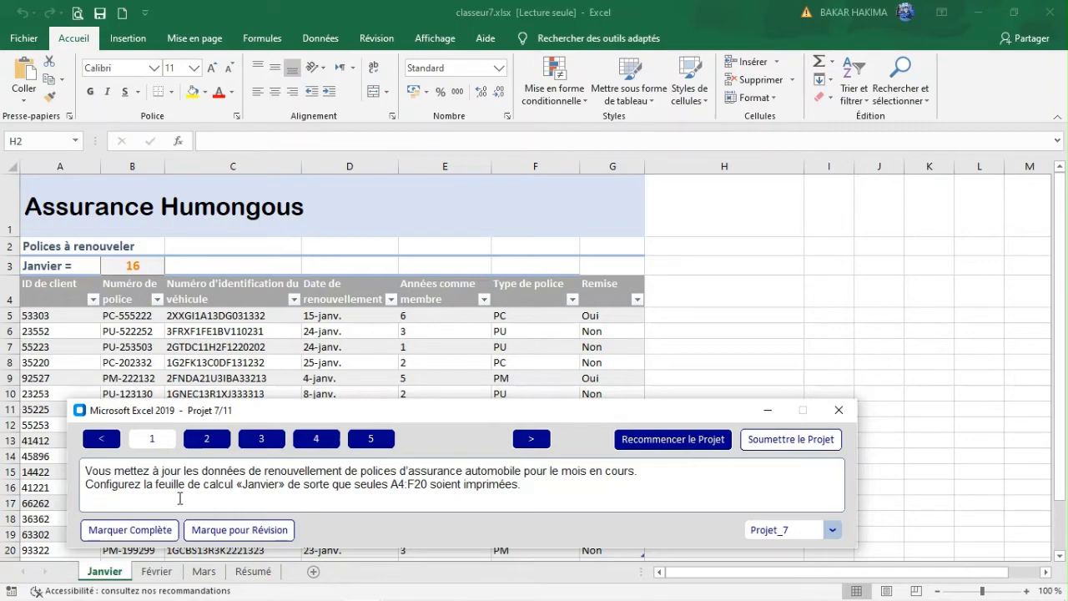
click(33, 295)
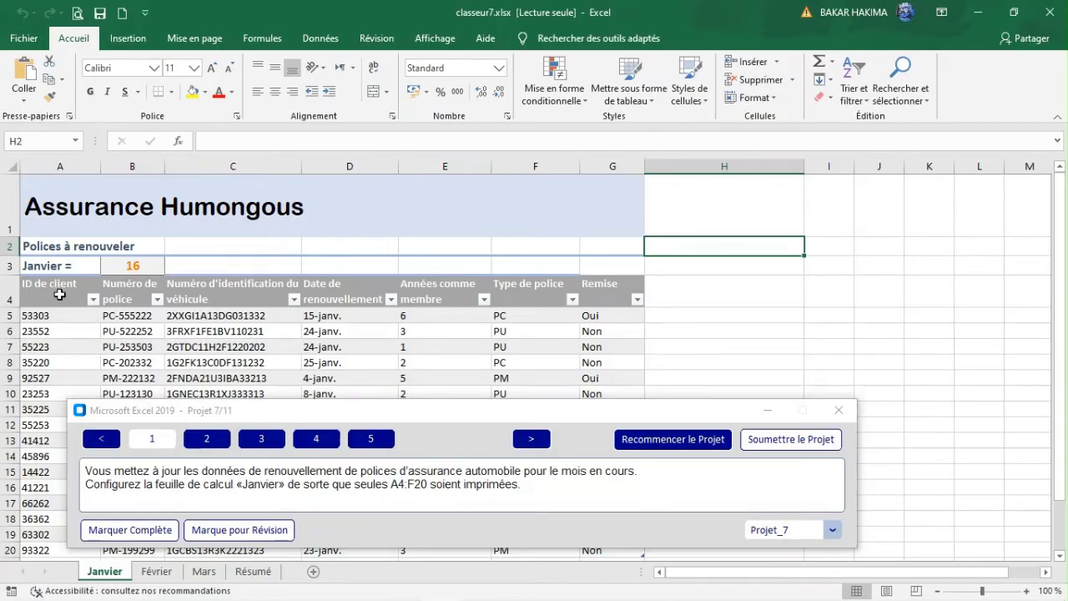
- Define A4:F20 of the Janvier sheet as the print area and check it in the print preview
drag(50, 283, 520, 414)
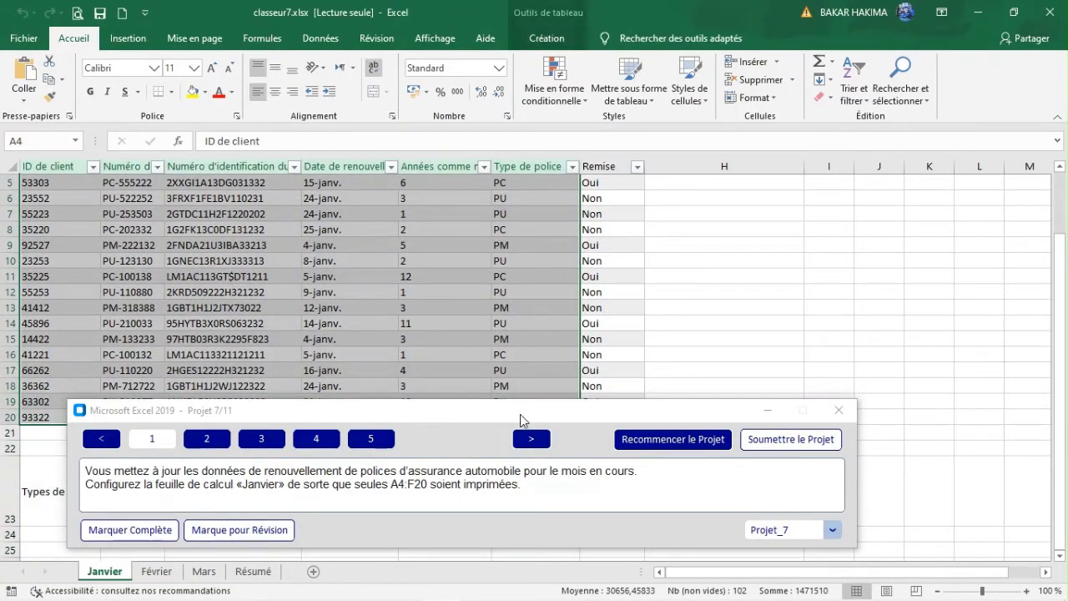
drag(1061, 332, 1063, 300)
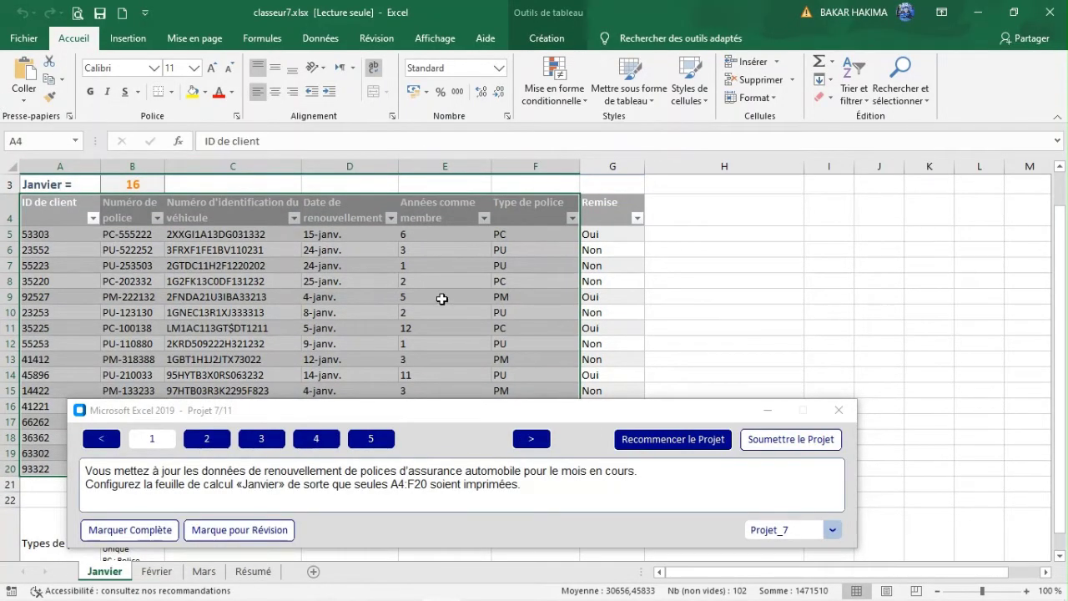
click(194, 38)
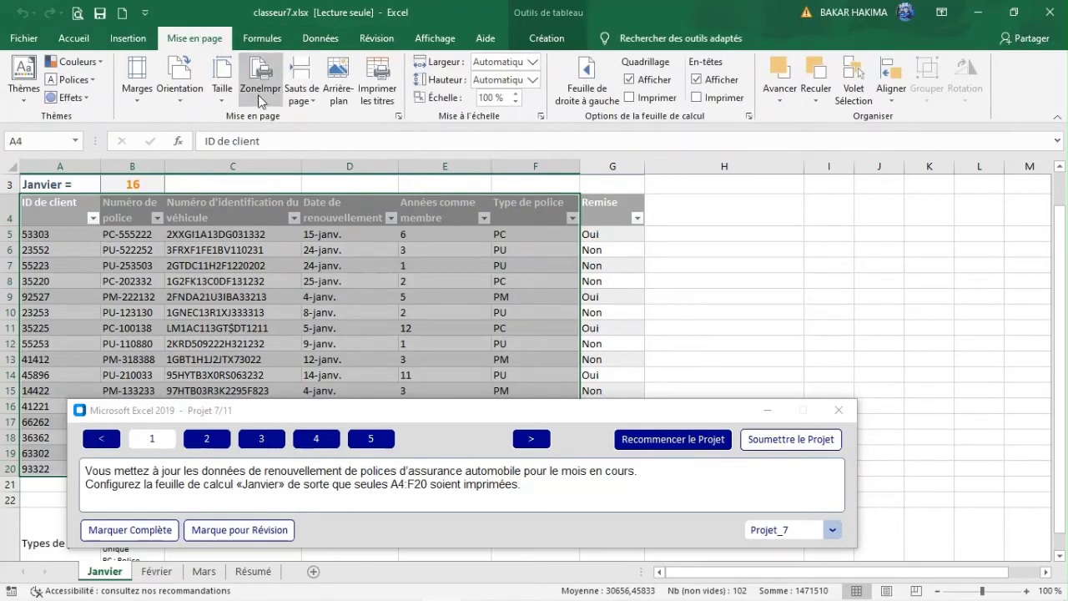
click(260, 96)
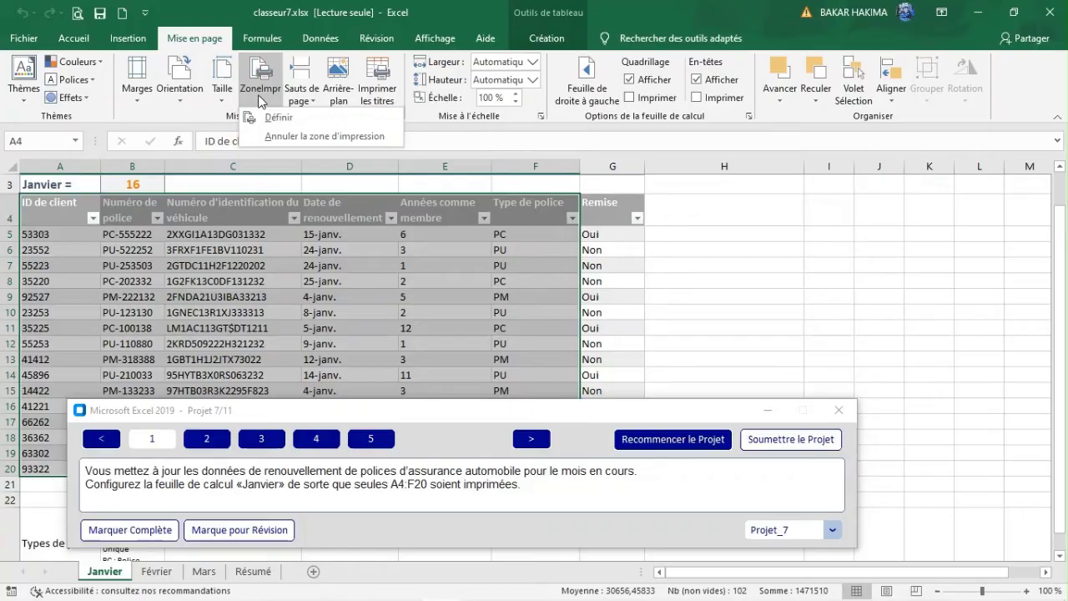
click(284, 132)
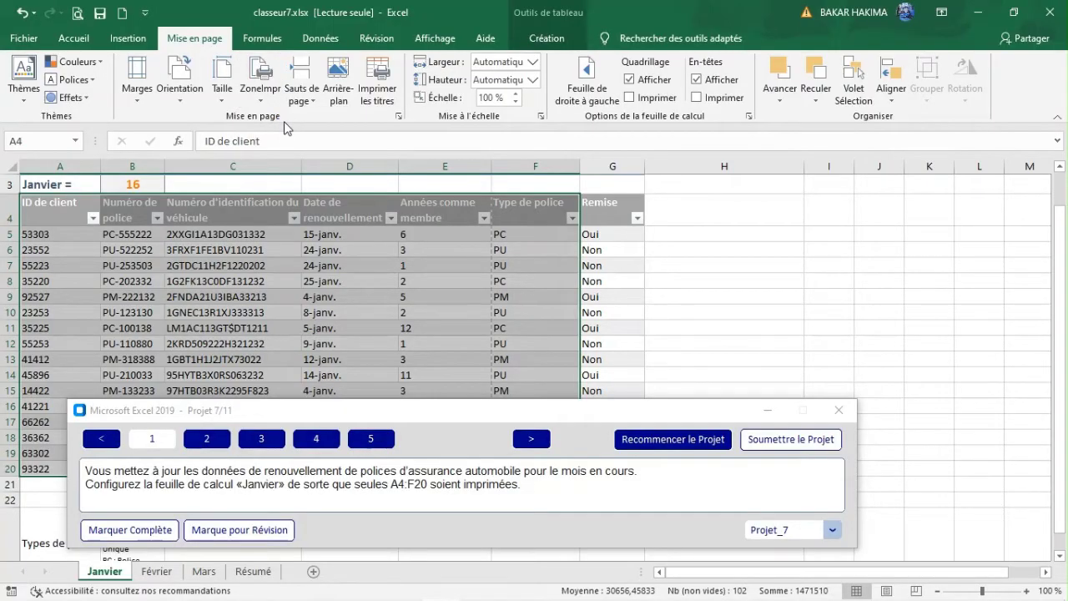
click(77, 14)
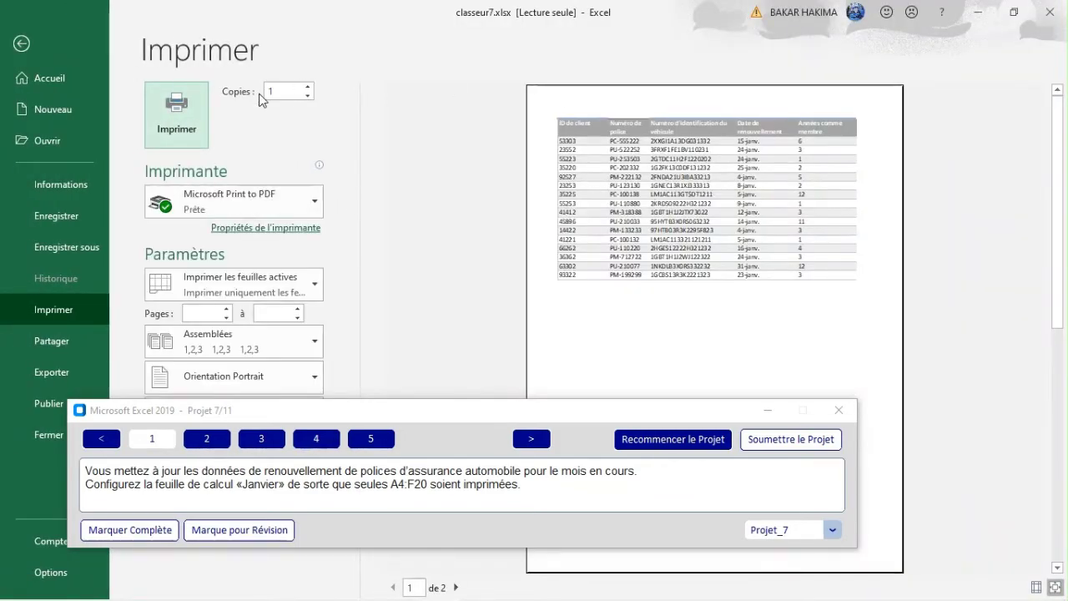
click(30, 46)
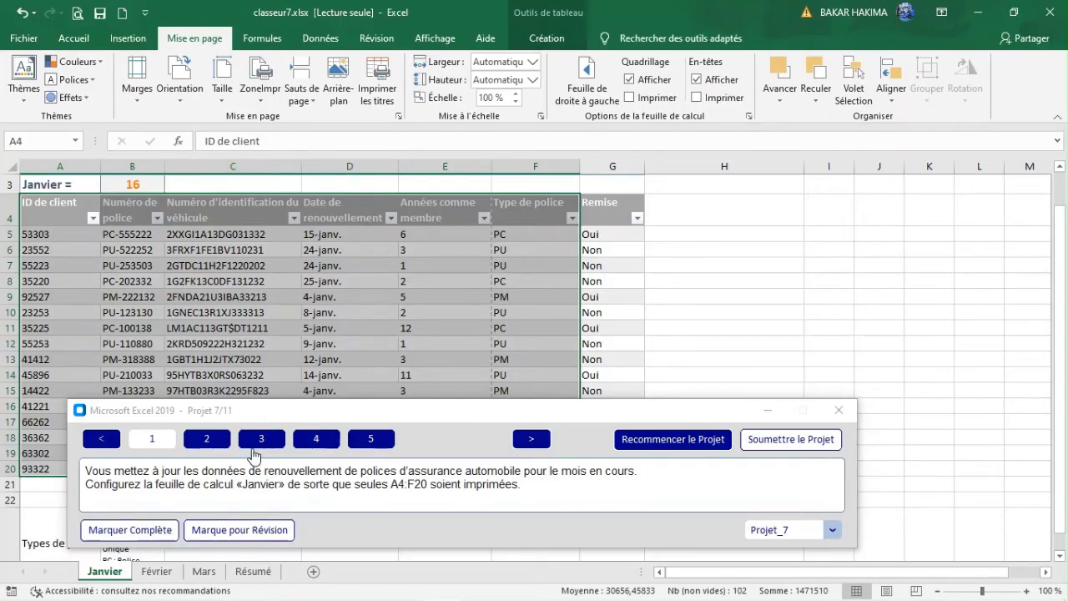
- Open task 2 and apply the Titre cell style to cell A1 of the Résumé sheet
click(202, 441)
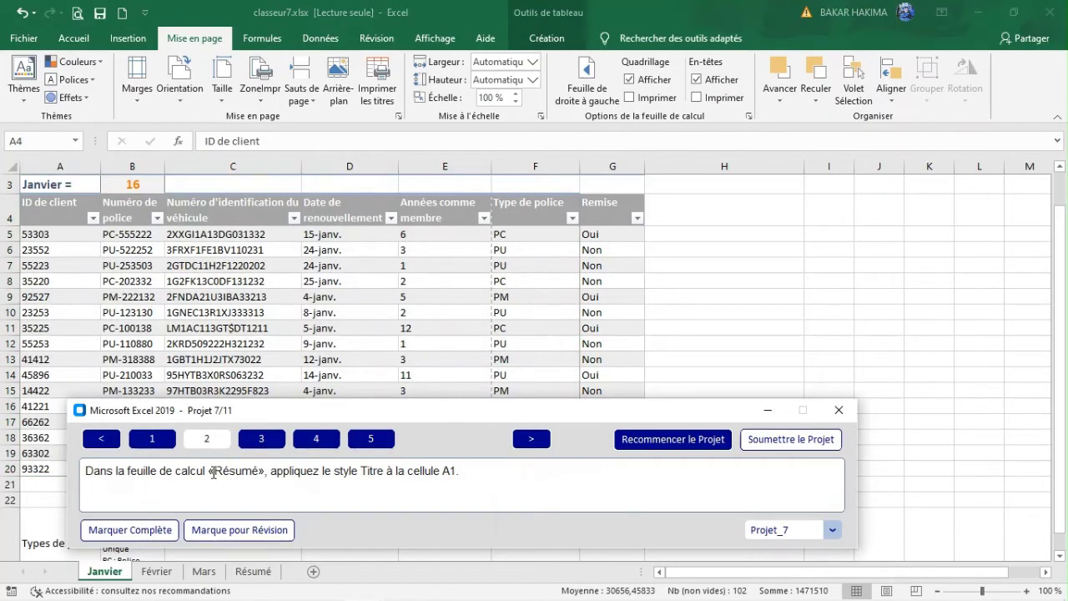
click(261, 575)
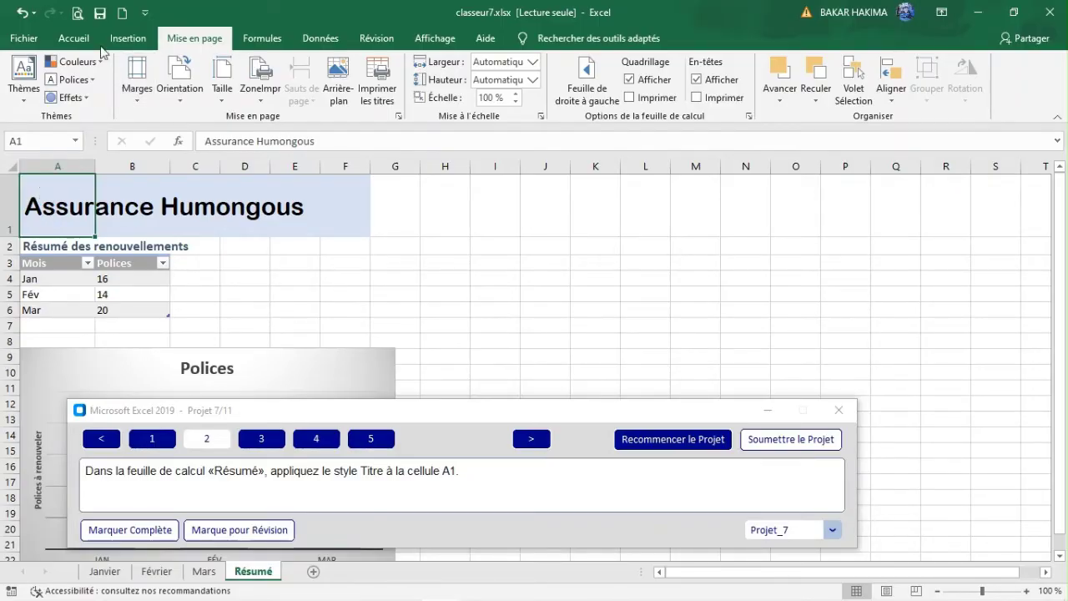
click(73, 37)
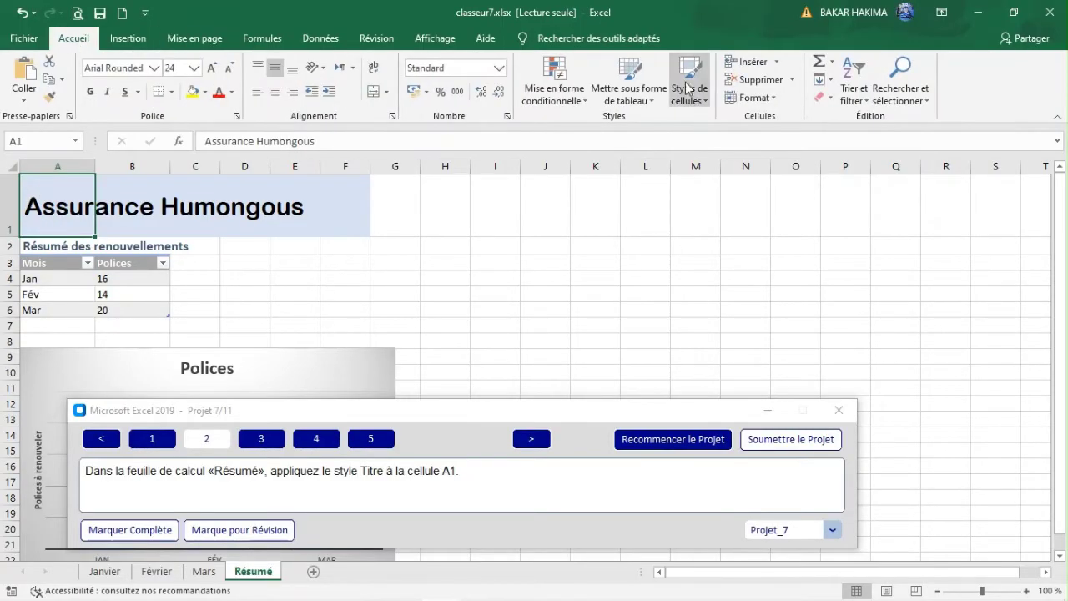
click(701, 100)
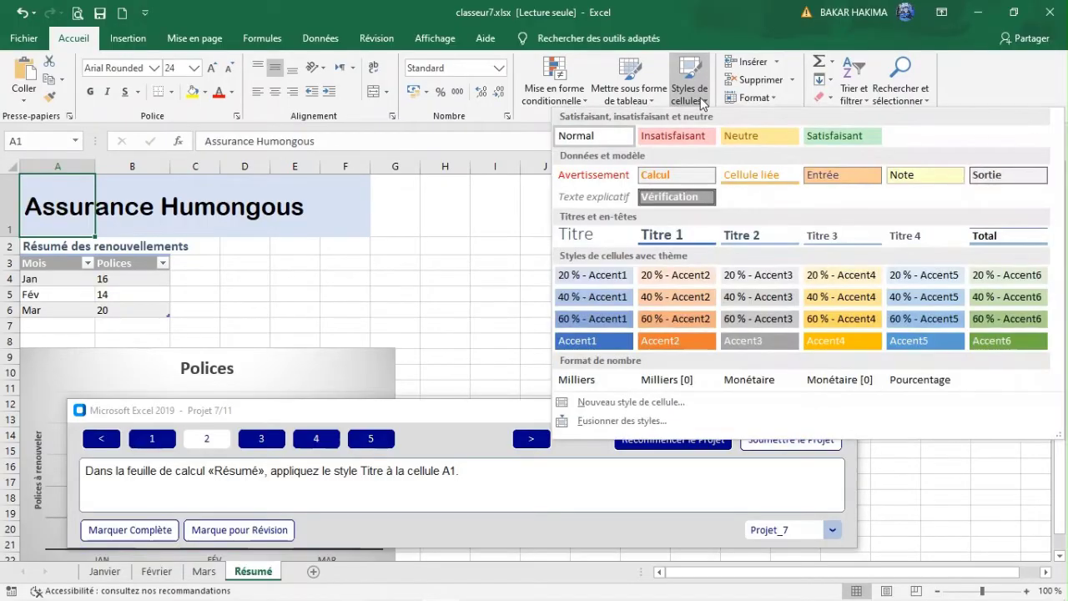
click(590, 239)
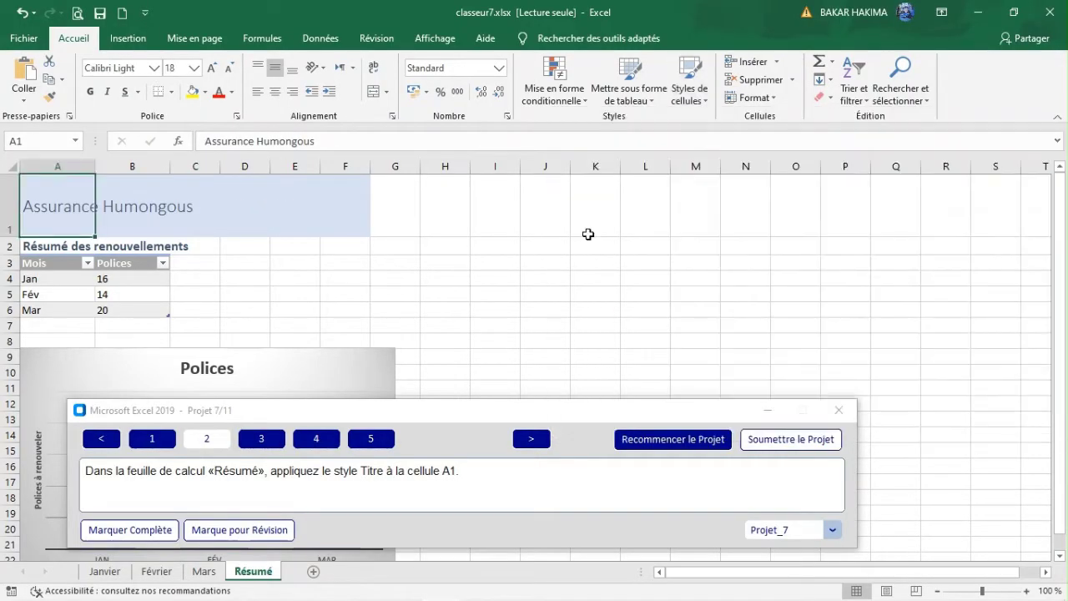
- Open task 3 and show the Février sheet with the task window moved off its first rows
click(259, 440)
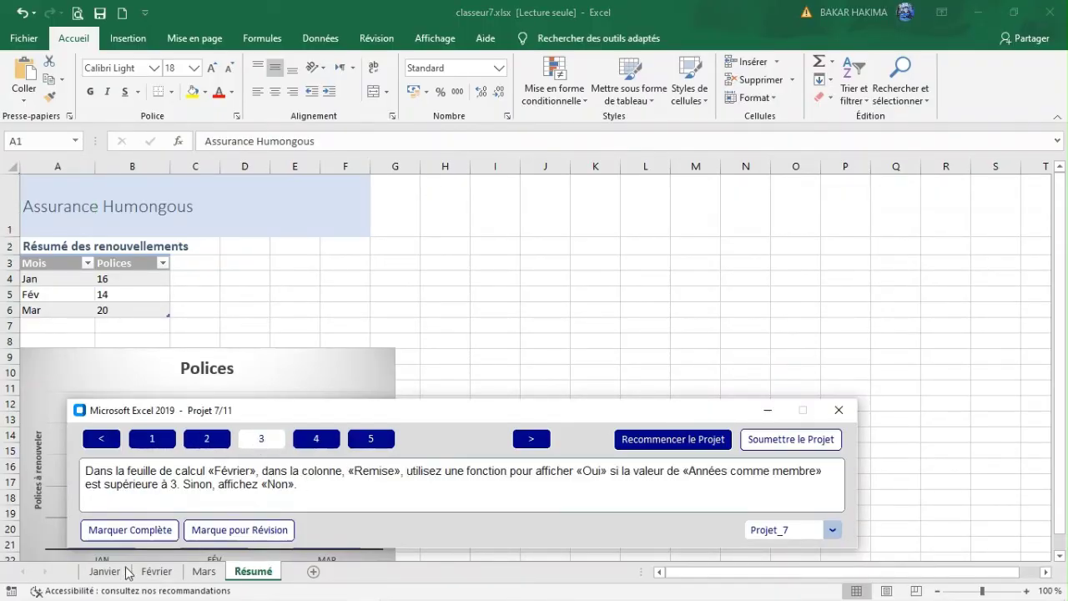
click(156, 574)
click(156, 574)
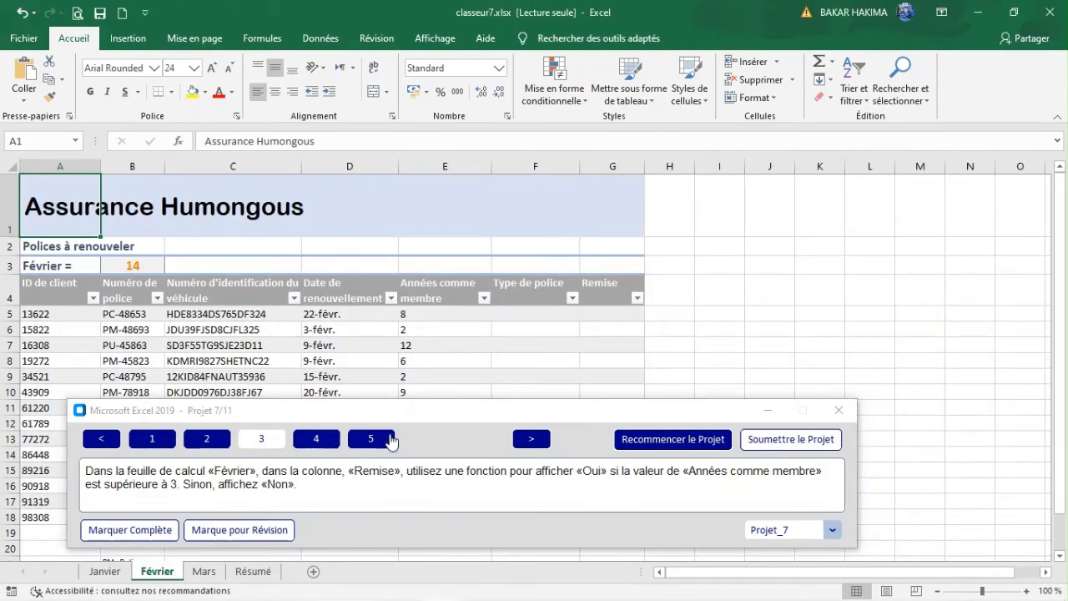
drag(407, 413, 374, 428)
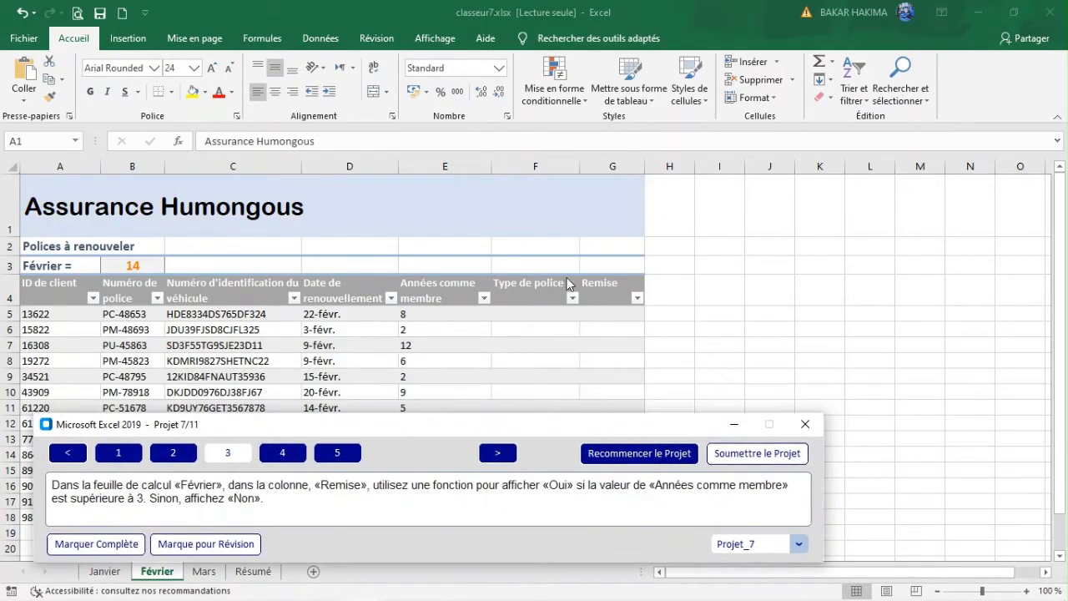
- Start a SI formula in G5 of the Remise column with the logical test [@[Années comme membre]]>3
click(622, 313)
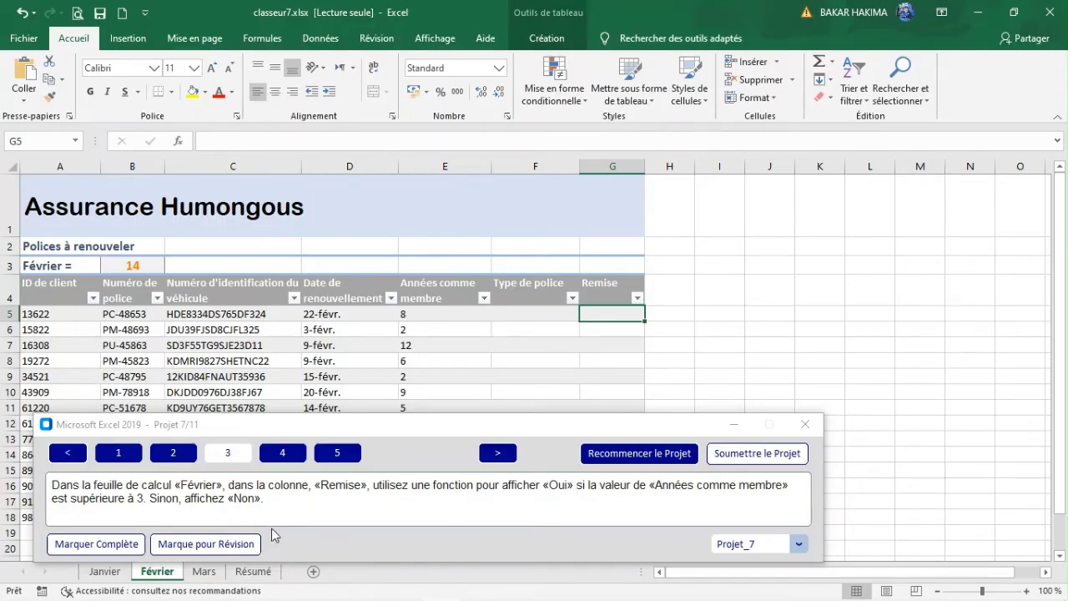
text(=s)
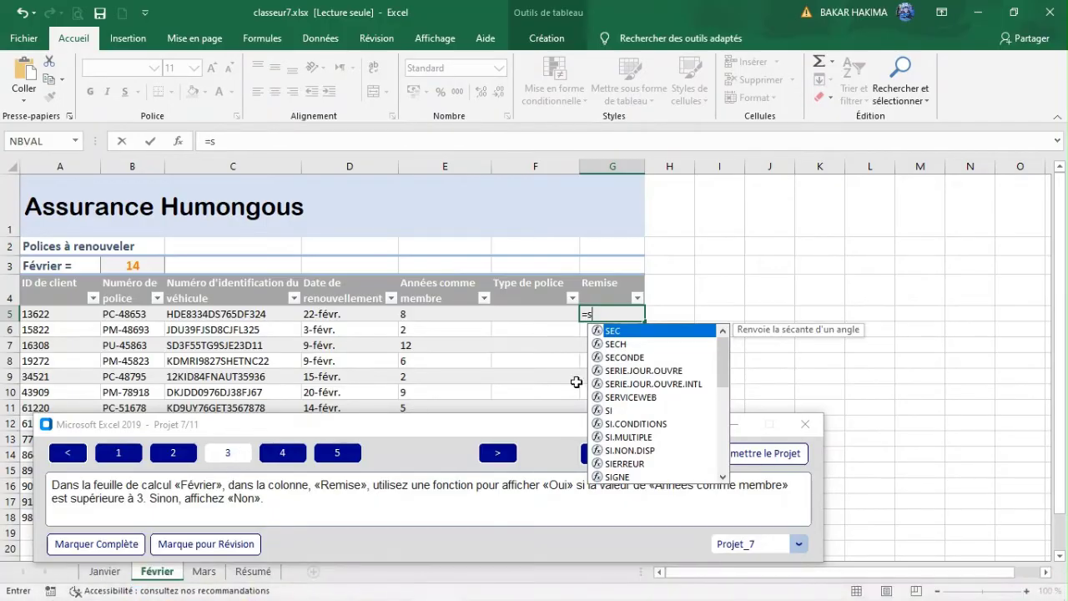
double_click(622, 412)
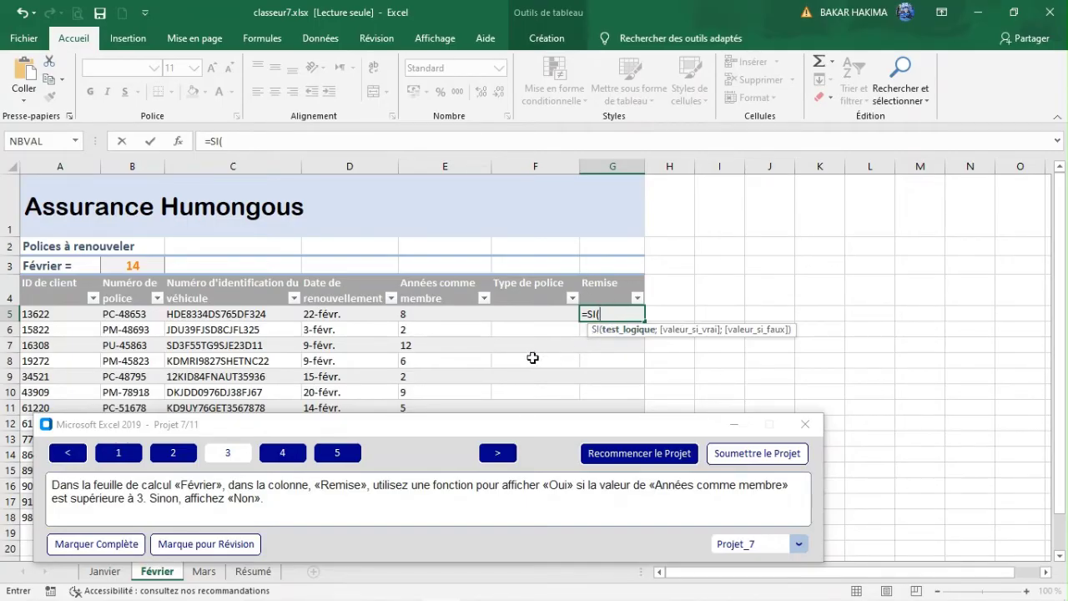
click(422, 313)
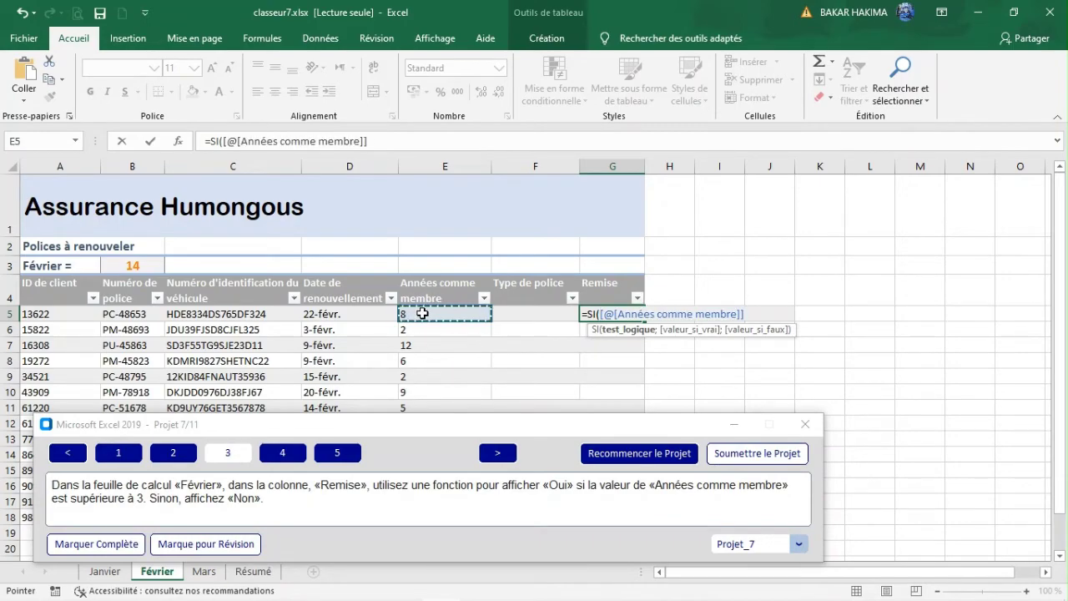
text(>3)
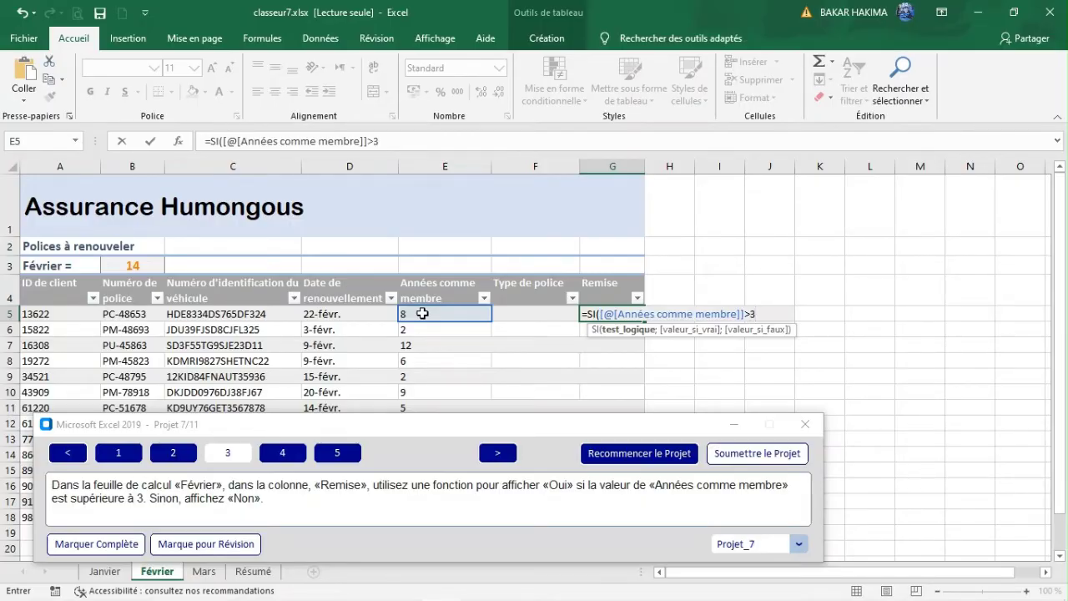
- Make the SI formula return "Oui" when true and "Non" when false, and apply it to the Remise column
text(;)
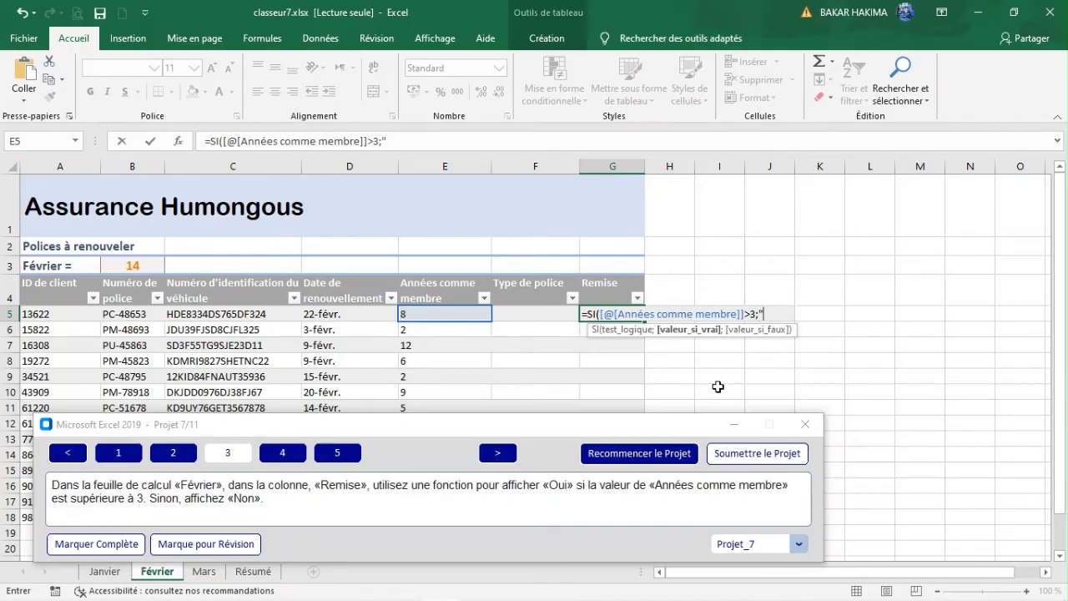
text(ui";)
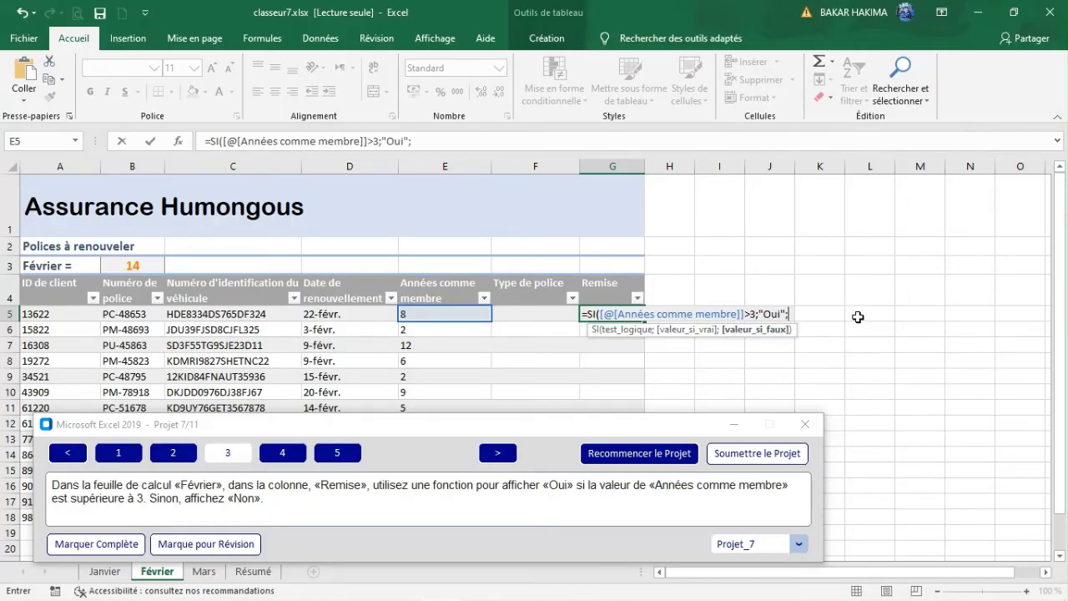
text(")
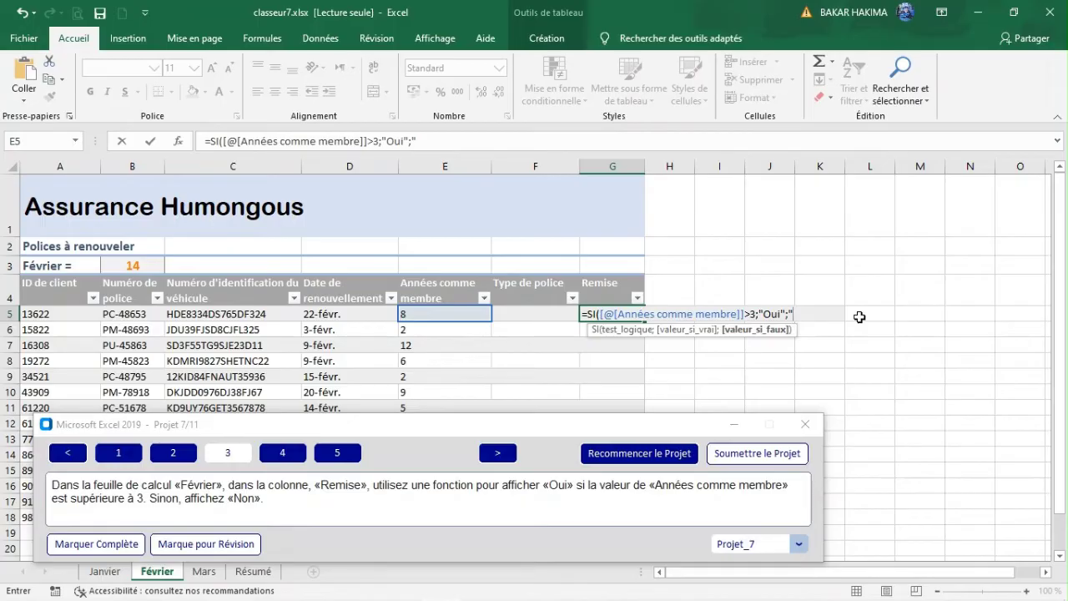
text(Non")
key(Return)
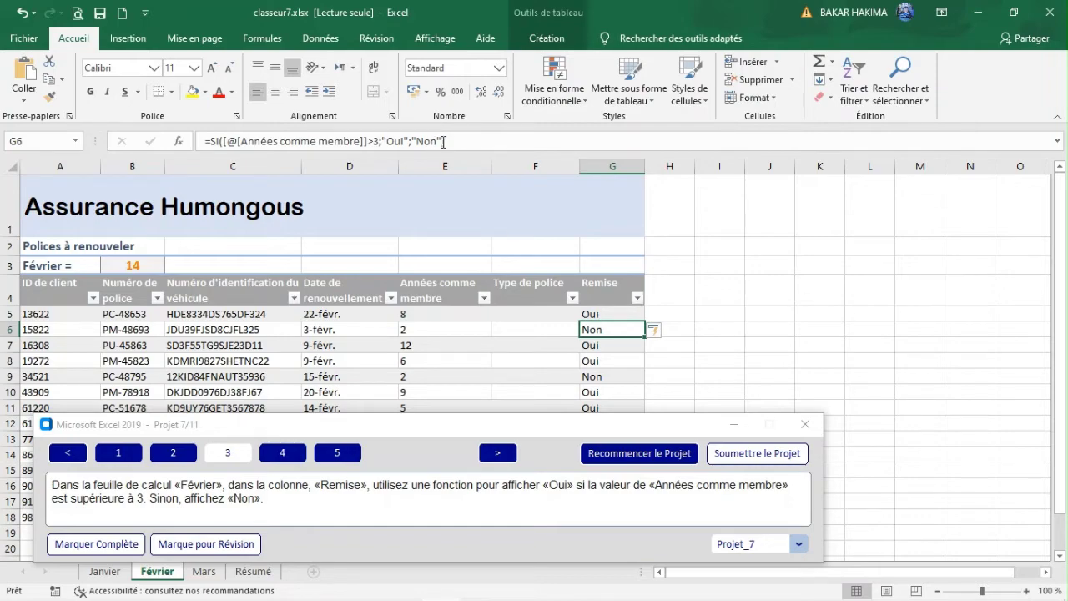
- Undo the SI formula entered in the Remise column, including its automatic fill
click(623, 314)
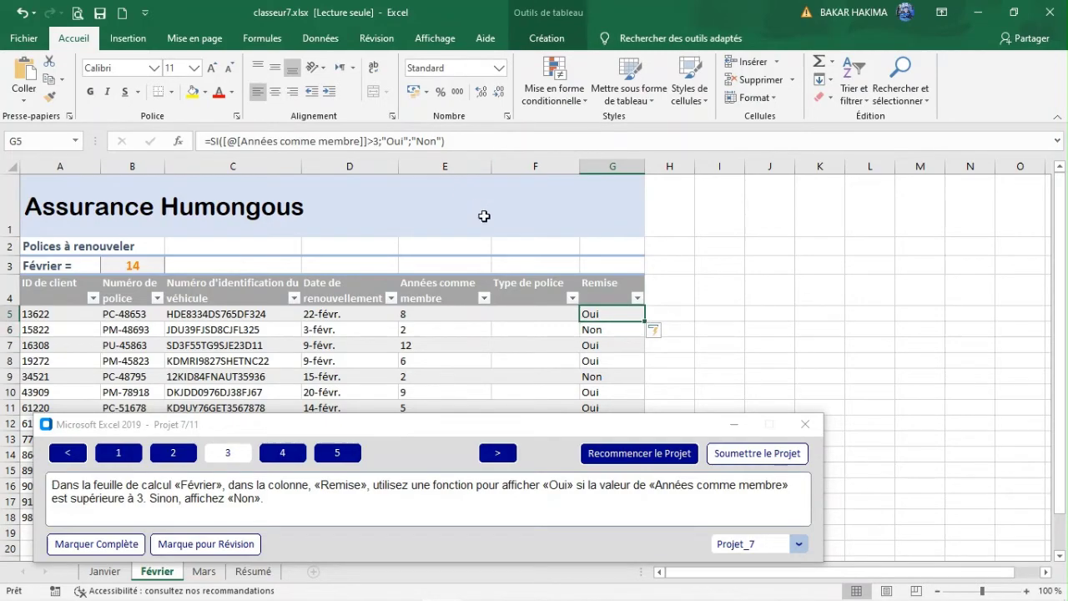
key(ctrl+z)
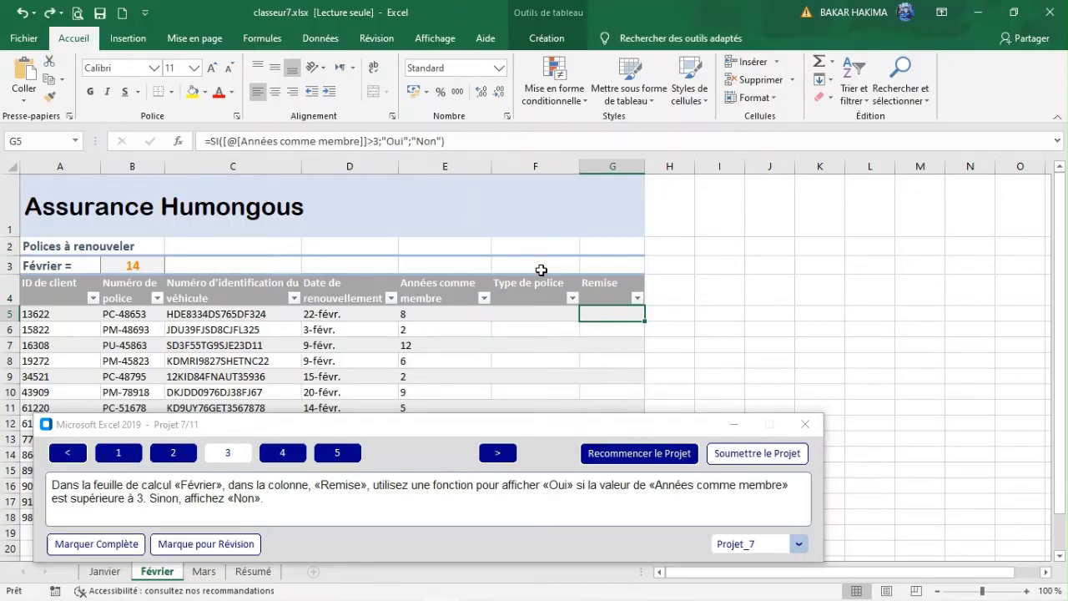
key(ctrl+z)
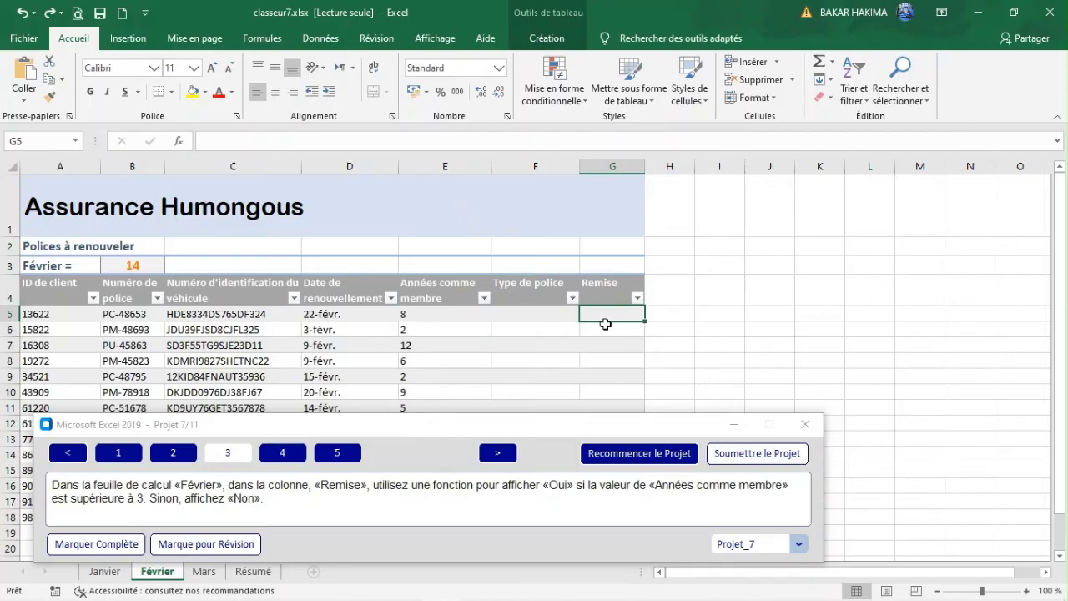
- Build a SI function in G5 of the Remise column with the logical test [@[Années comme membre]]>3
text(=so)
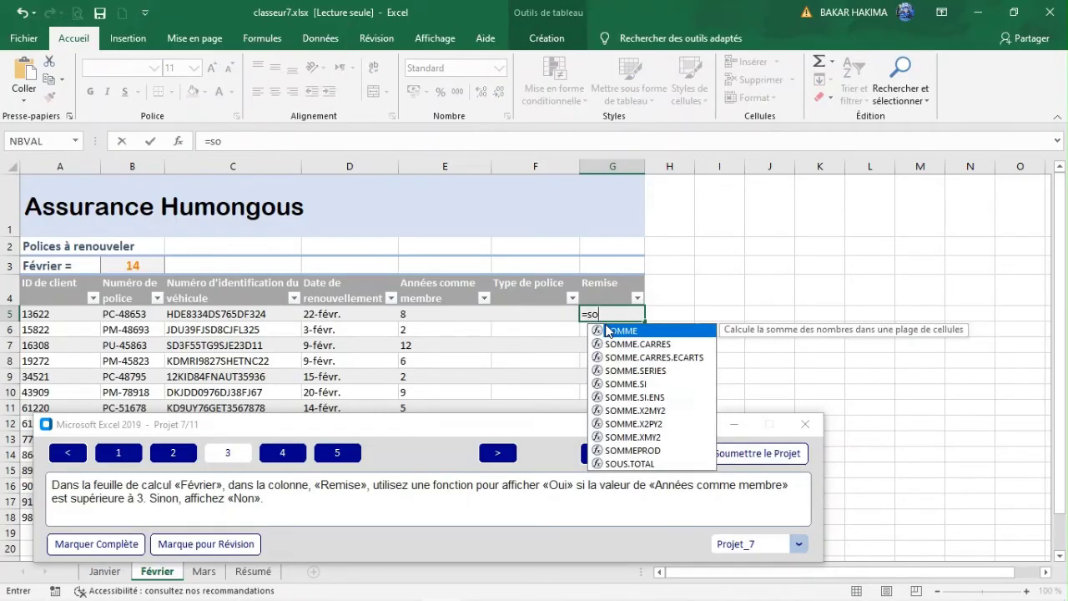
key(BackSpace)
text(i)
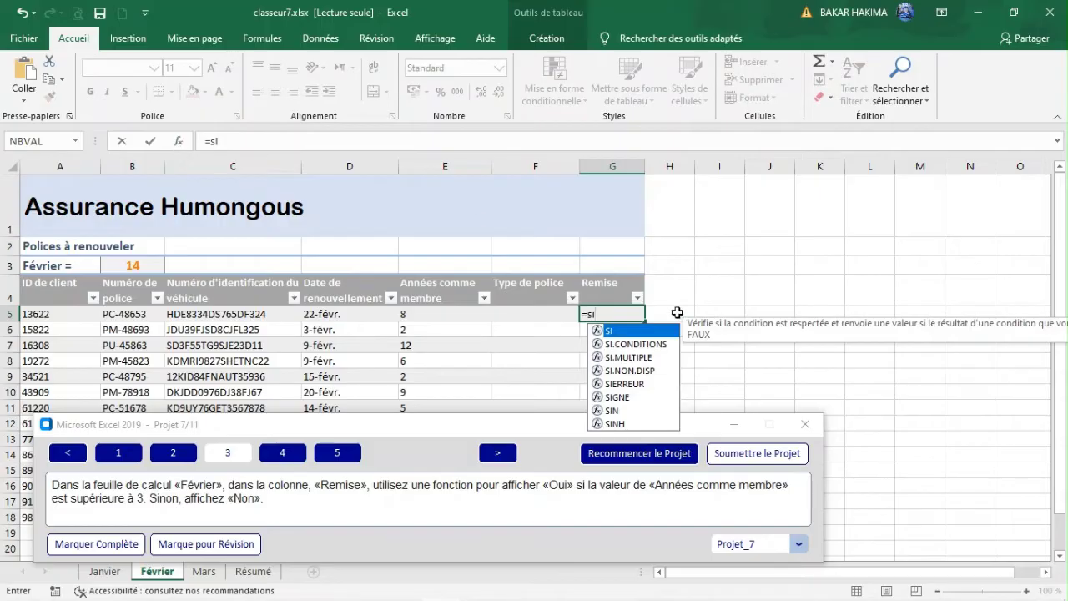
double_click(621, 333)
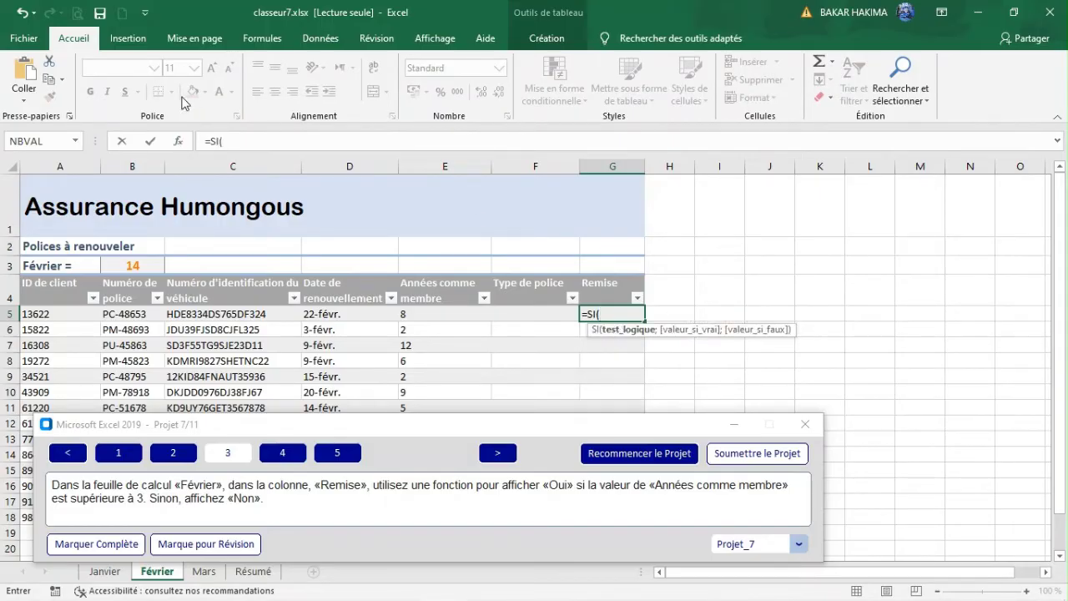
click(183, 141)
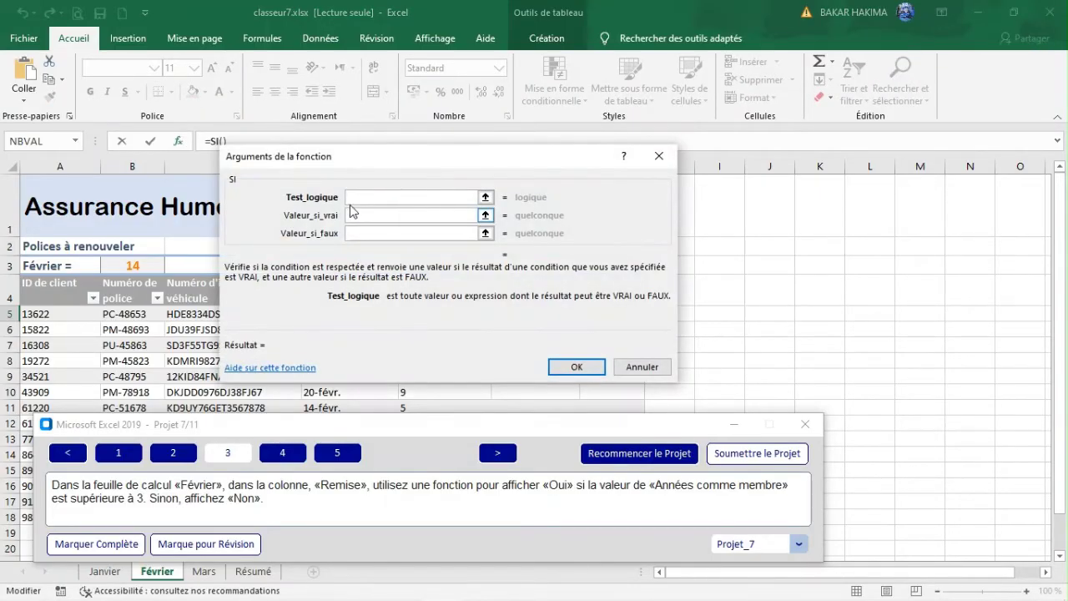
drag(406, 160, 302, 363)
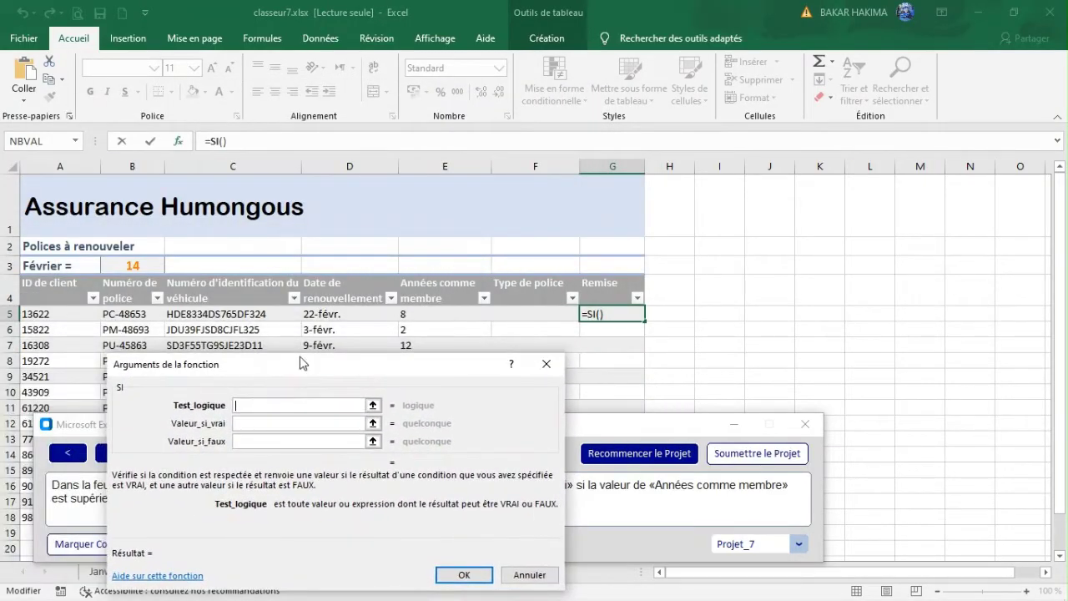
click(429, 318)
text(>)
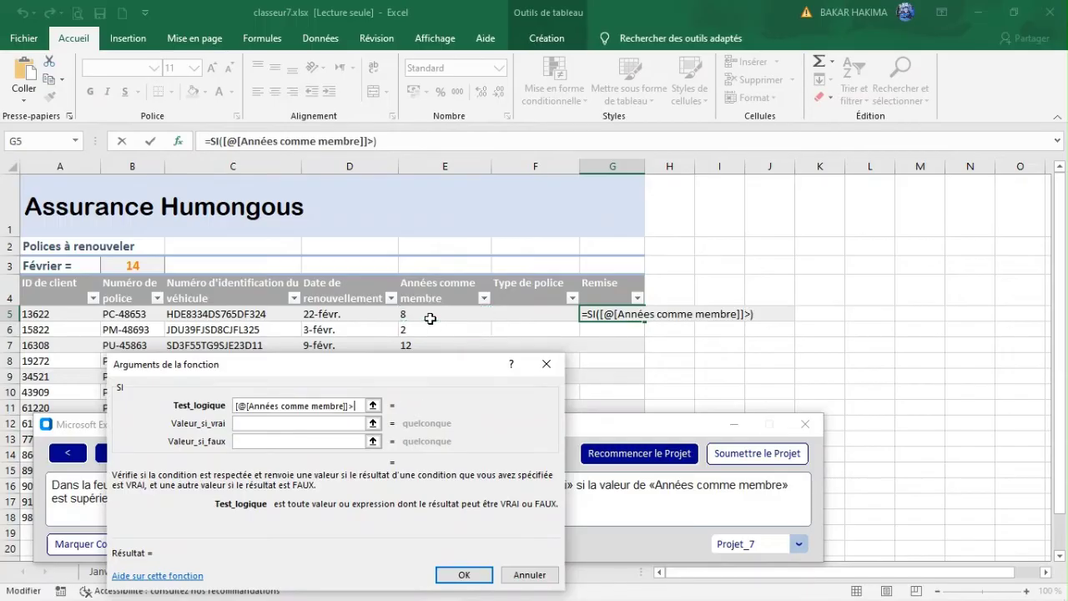
text(3)
- Set the SI function to return "Oui" when true and "Non" when false, and apply it to the Remise column
click(275, 425)
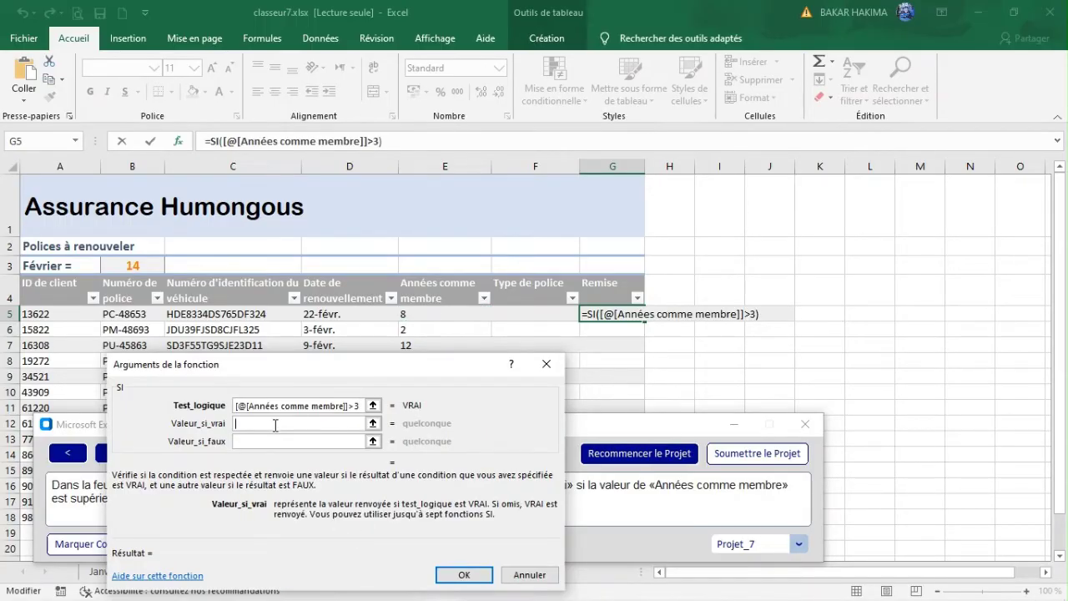
drag(344, 369, 496, 214)
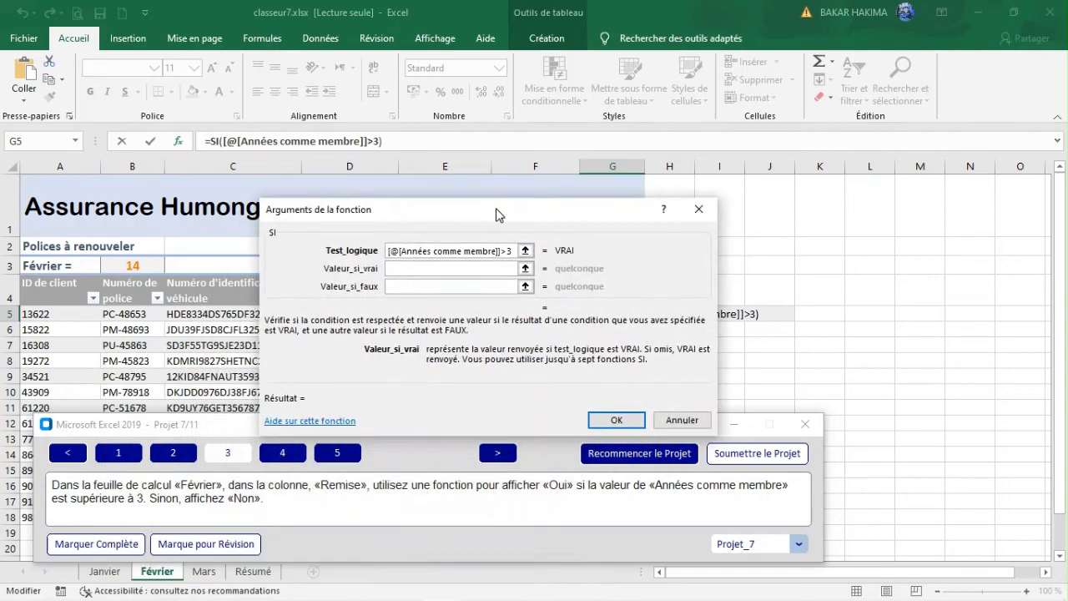
text(Oui)
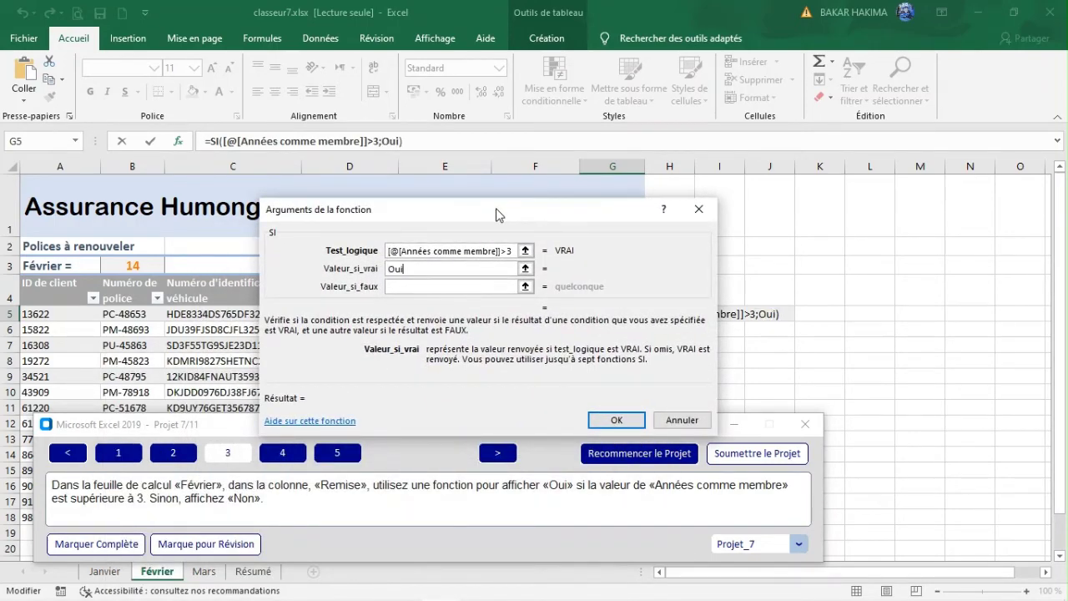
click(410, 285)
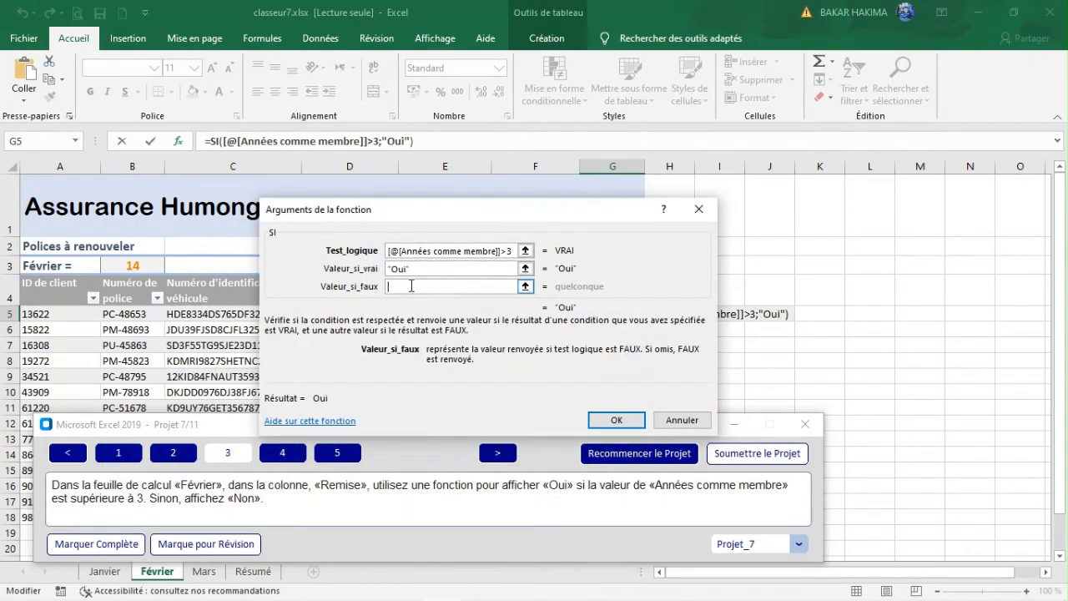
text(Non)
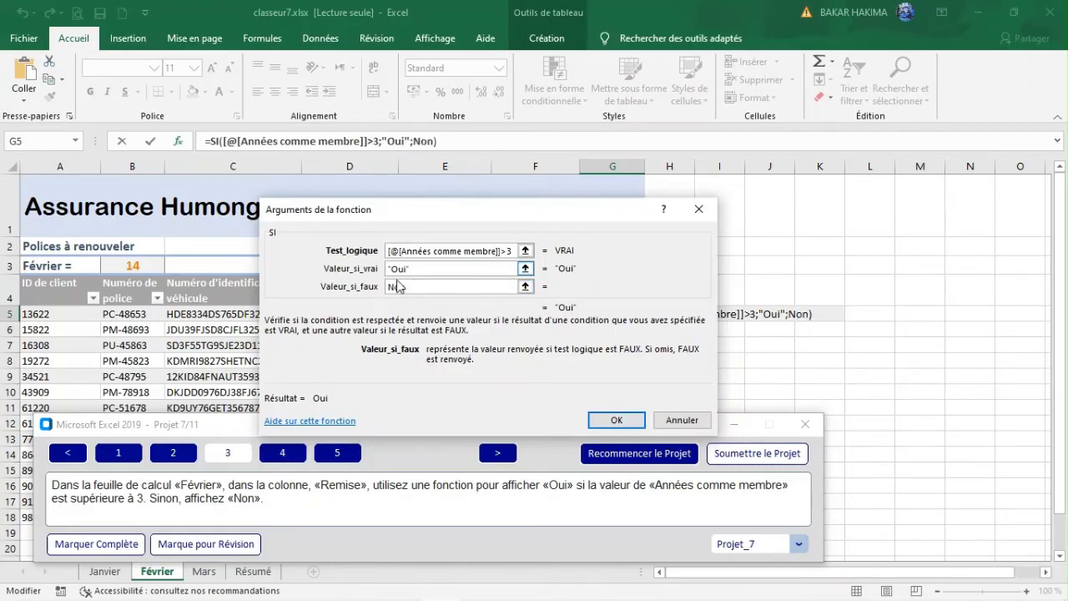
click(417, 269)
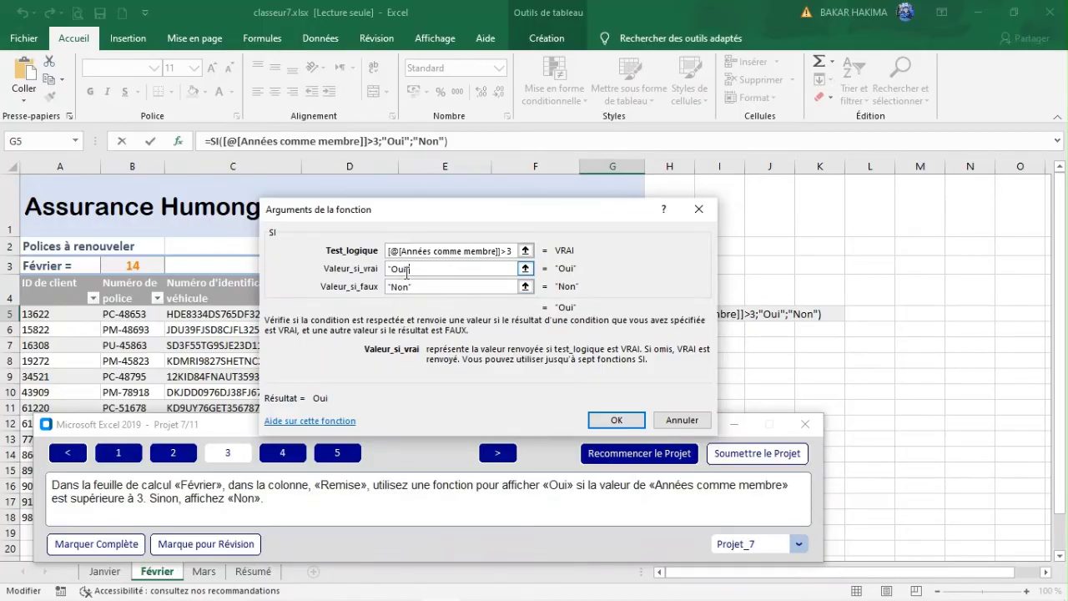
click(406, 286)
click(424, 268)
click(618, 422)
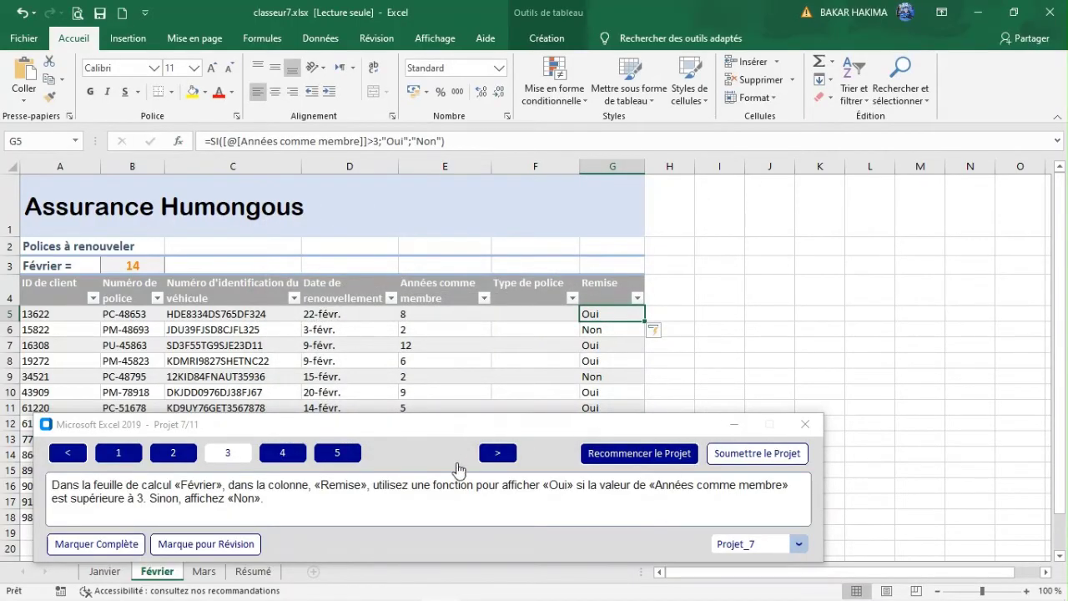
- Open task 4 and fill the Type de police column from F5 with =GAUCHE([@[Numéro de police]];2)
click(275, 455)
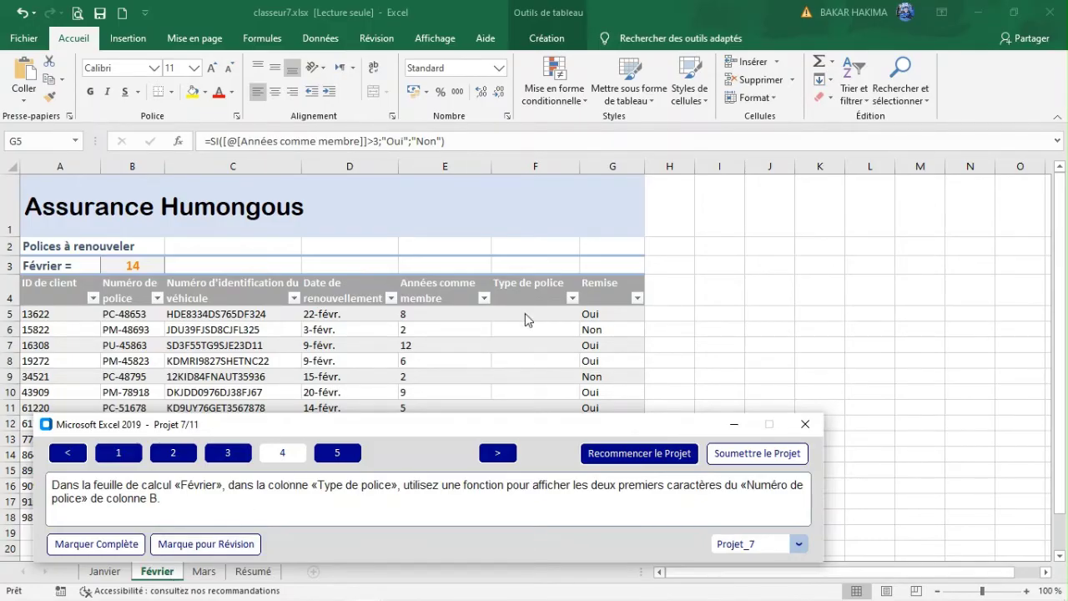
key(F2)
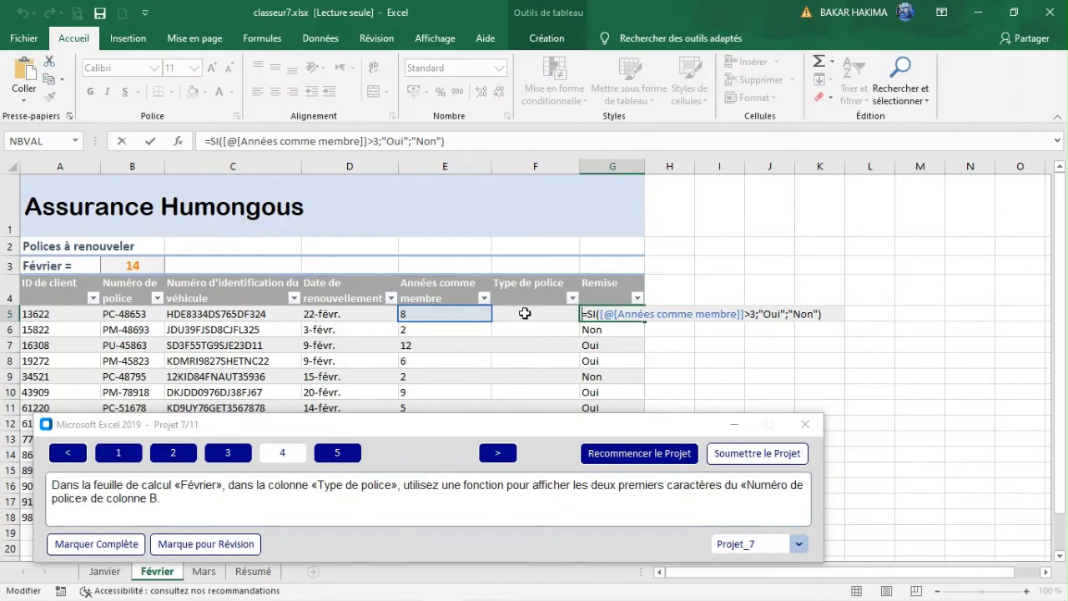
click(592, 329)
click(553, 313)
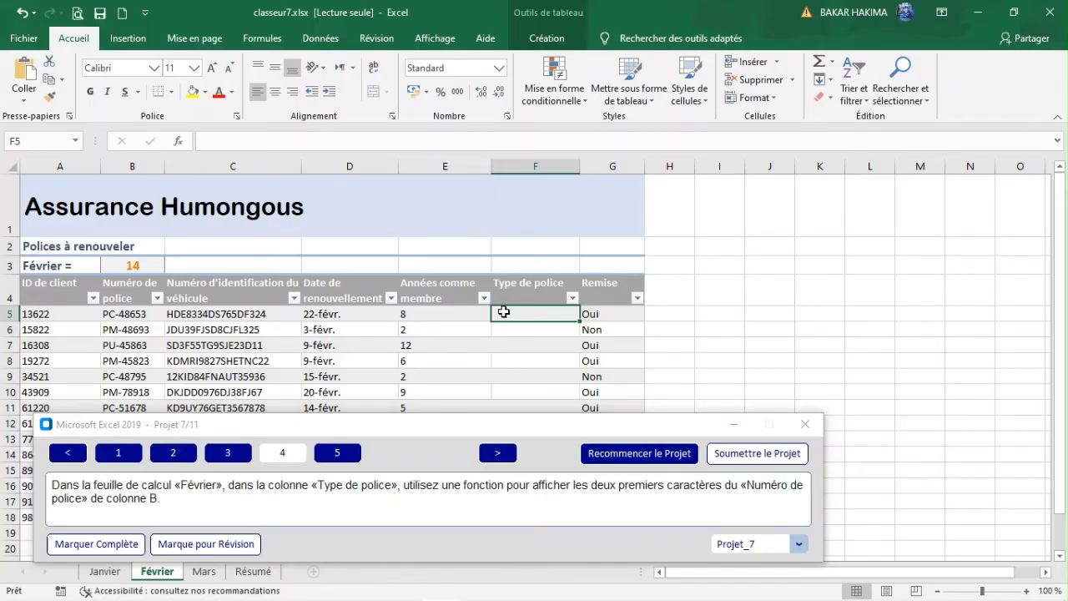
text(=g)
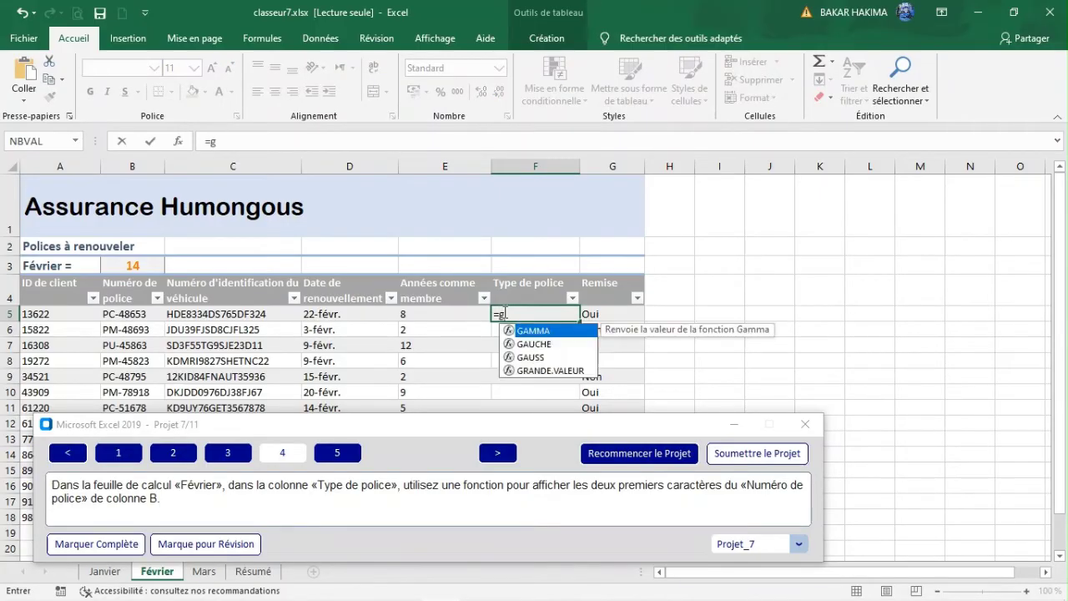
double_click(536, 344)
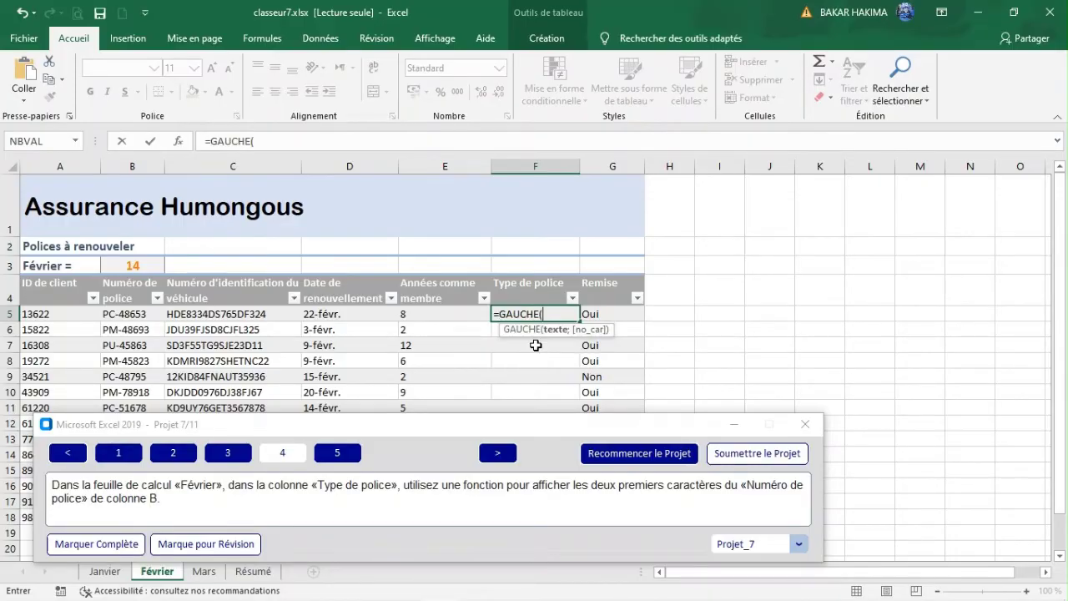
click(121, 318)
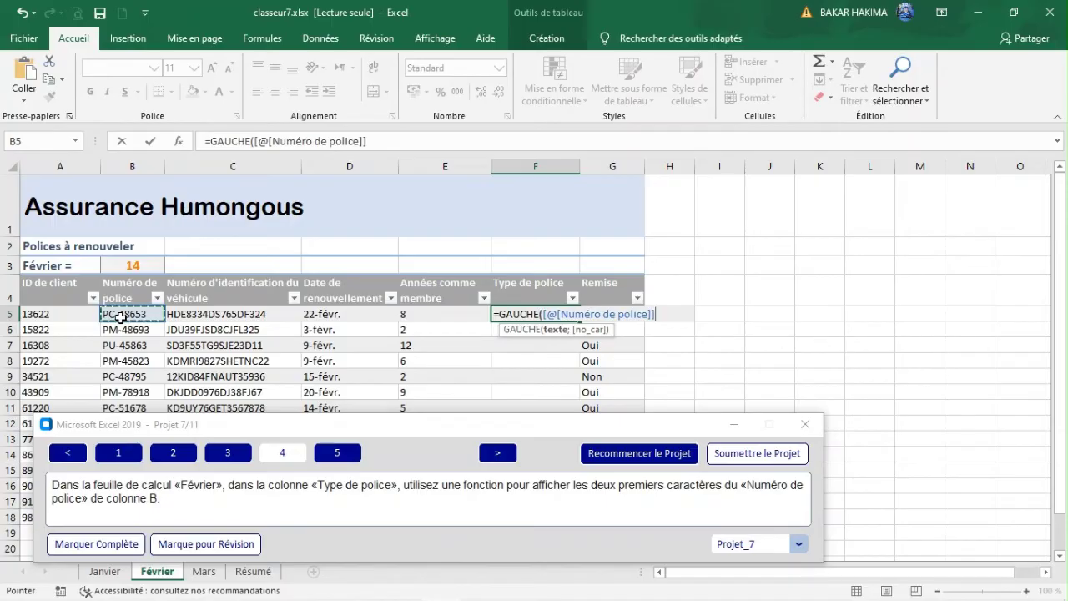
text(;2)
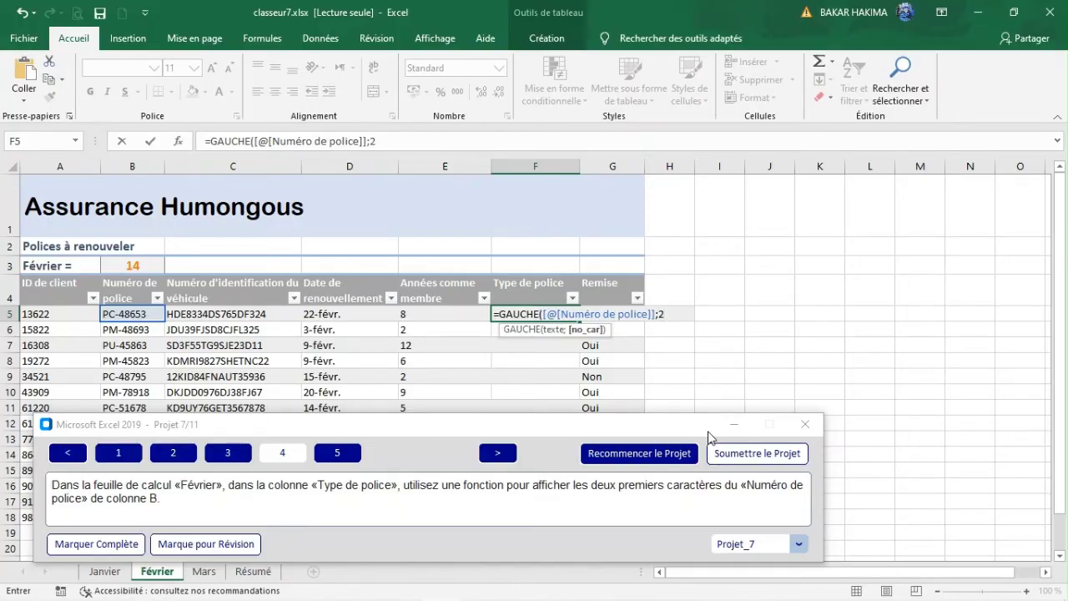
key(Return)
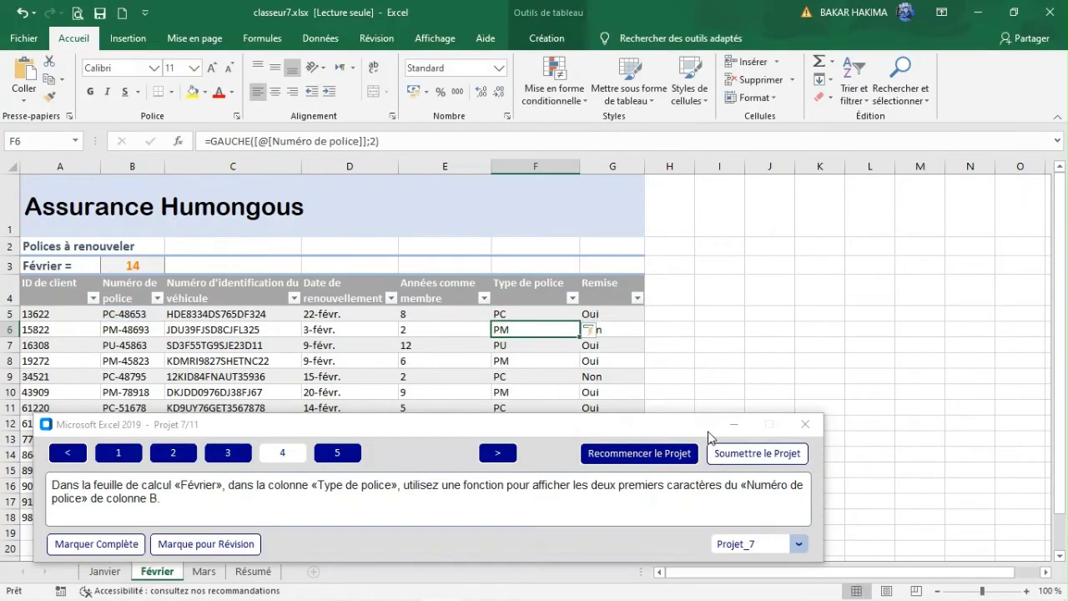
- Open task 5 of project 7 and show the Résumé sheet
click(337, 462)
click(338, 457)
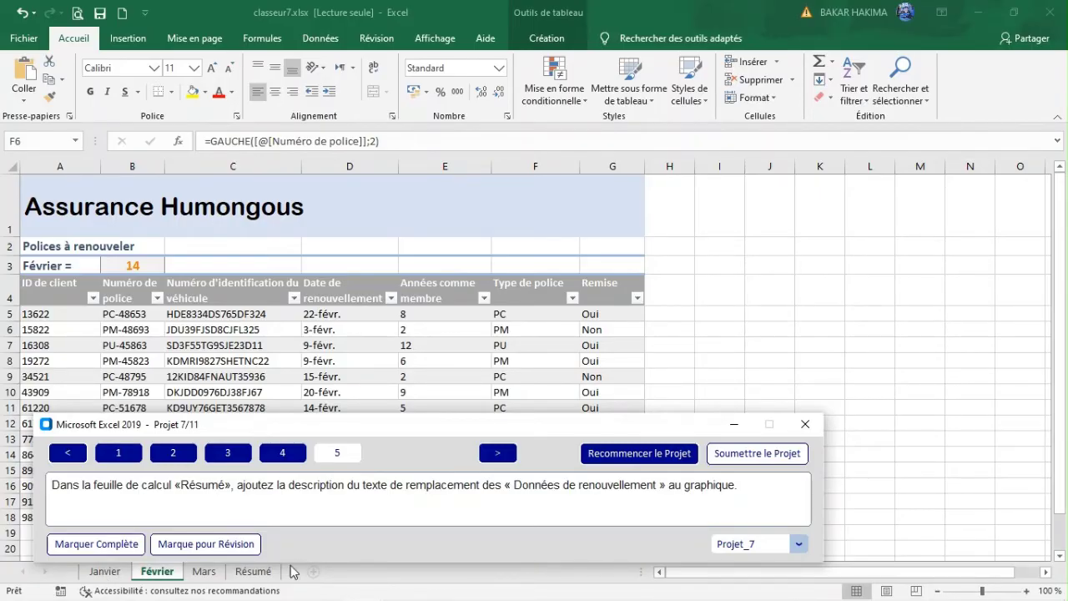
click(255, 574)
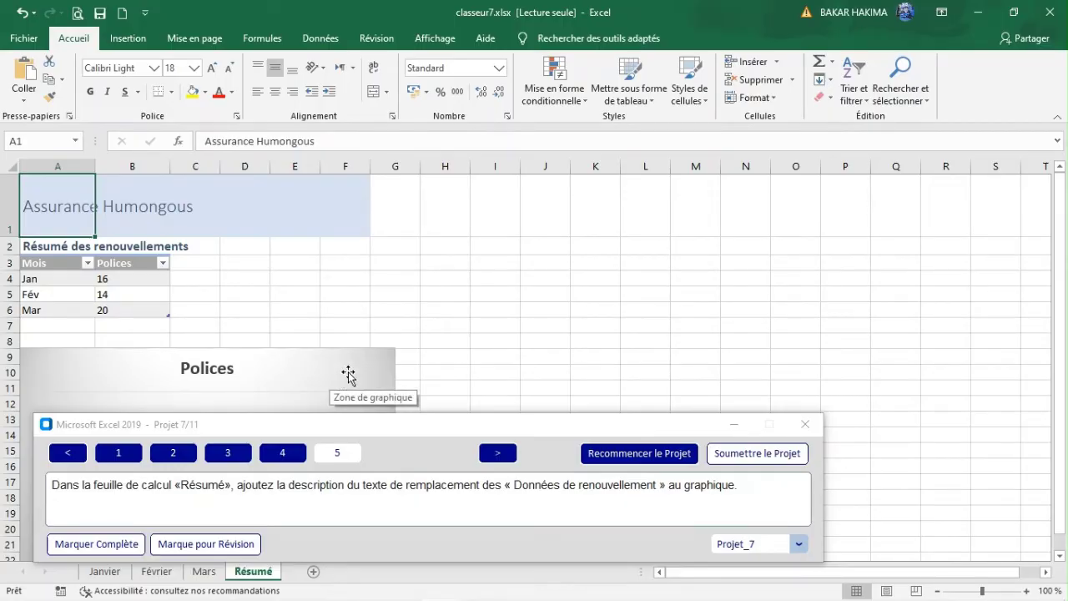
- Add the alternative text "Données de renouvellement", copied from the task instructions, to the Polices chart
click(375, 355)
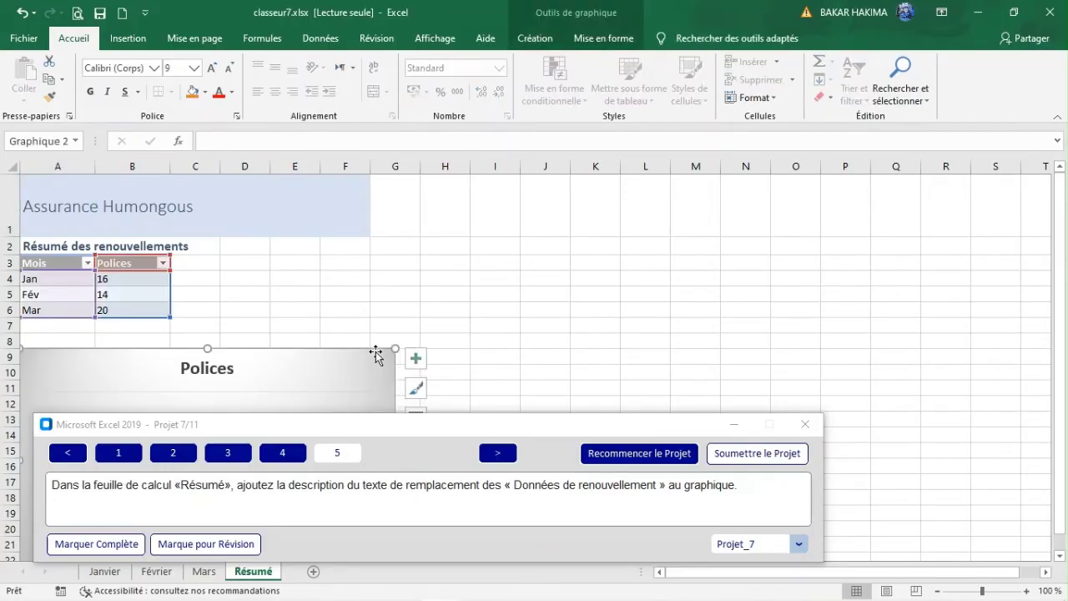
click(591, 42)
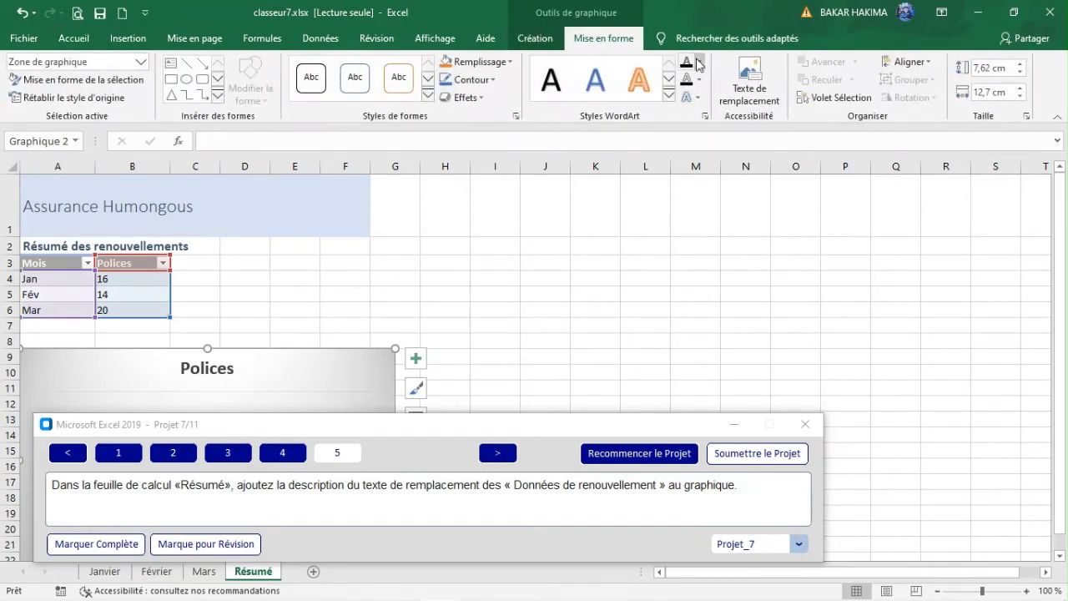
click(739, 79)
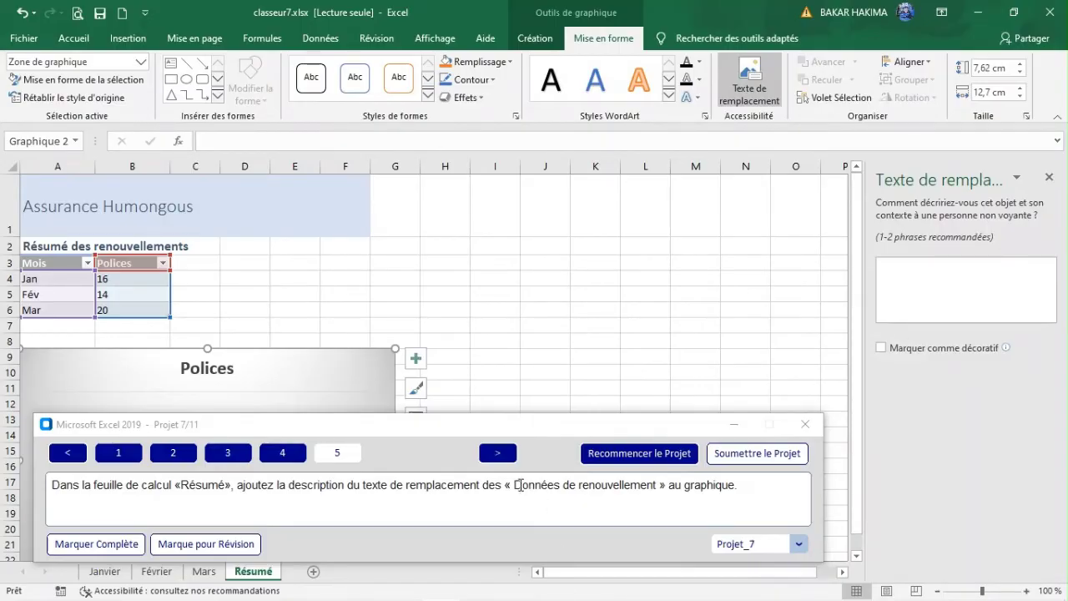
drag(515, 485, 658, 482)
key(ctrl+c)
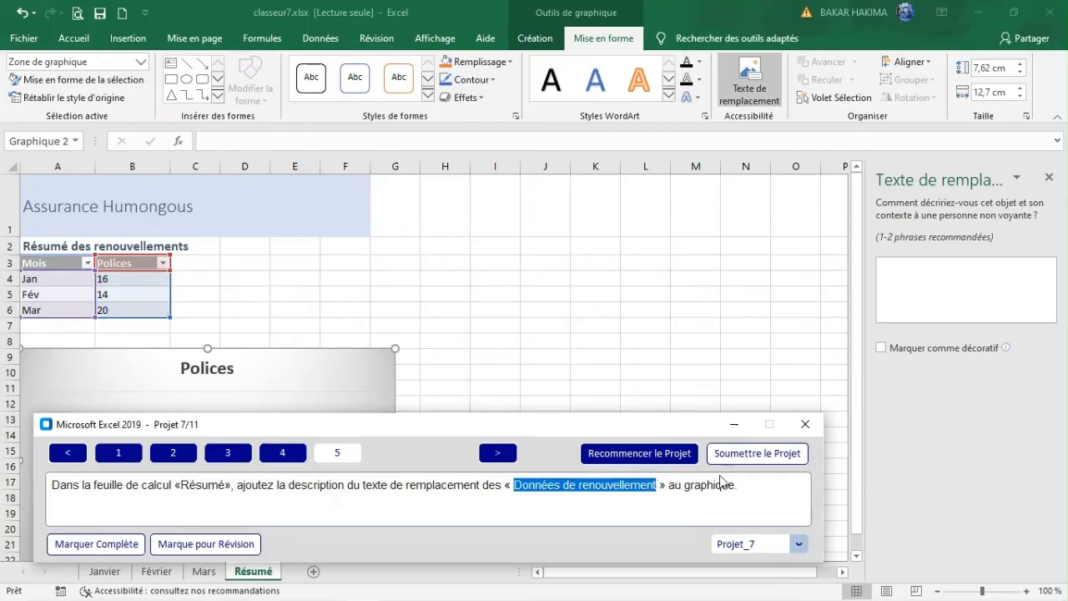
click(999, 278)
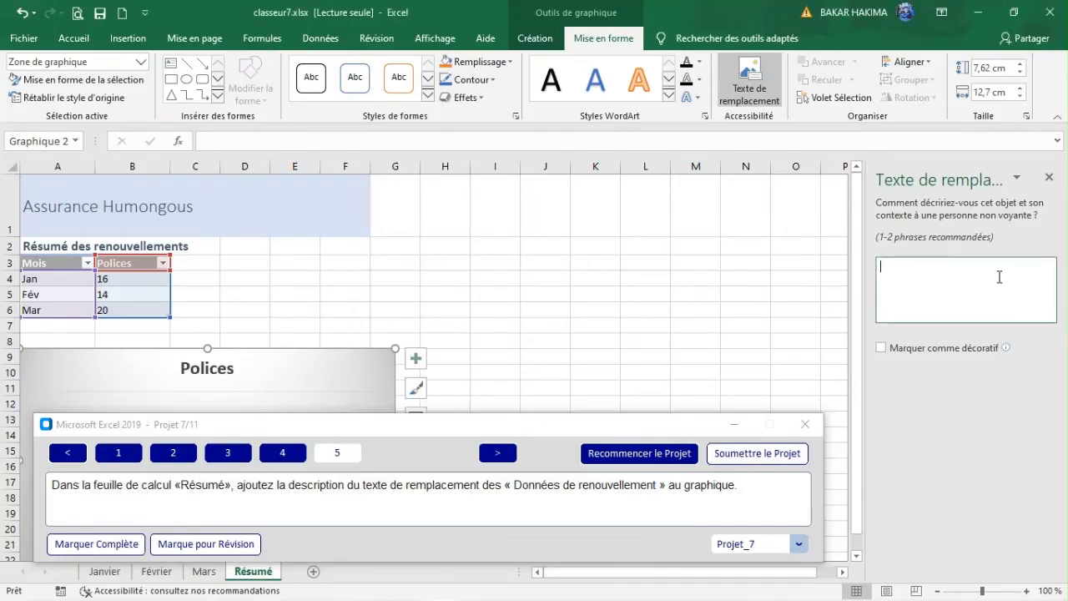
key(ctrl+v)
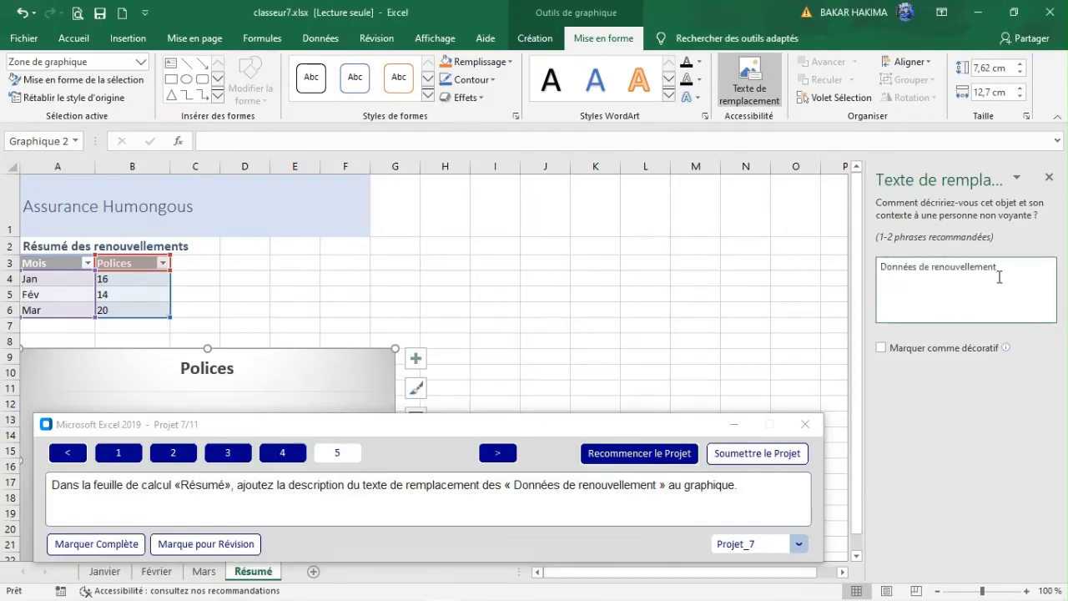
click(1049, 177)
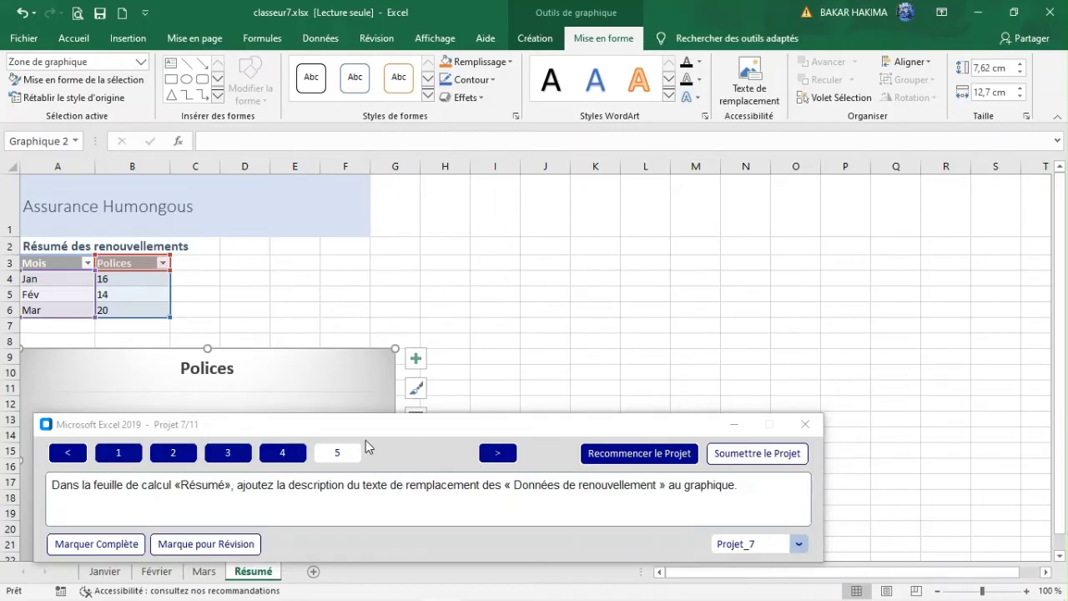
- Submit project 7, and close the document recovery pane in project 8's workbook after moving the task window off it
click(764, 461)
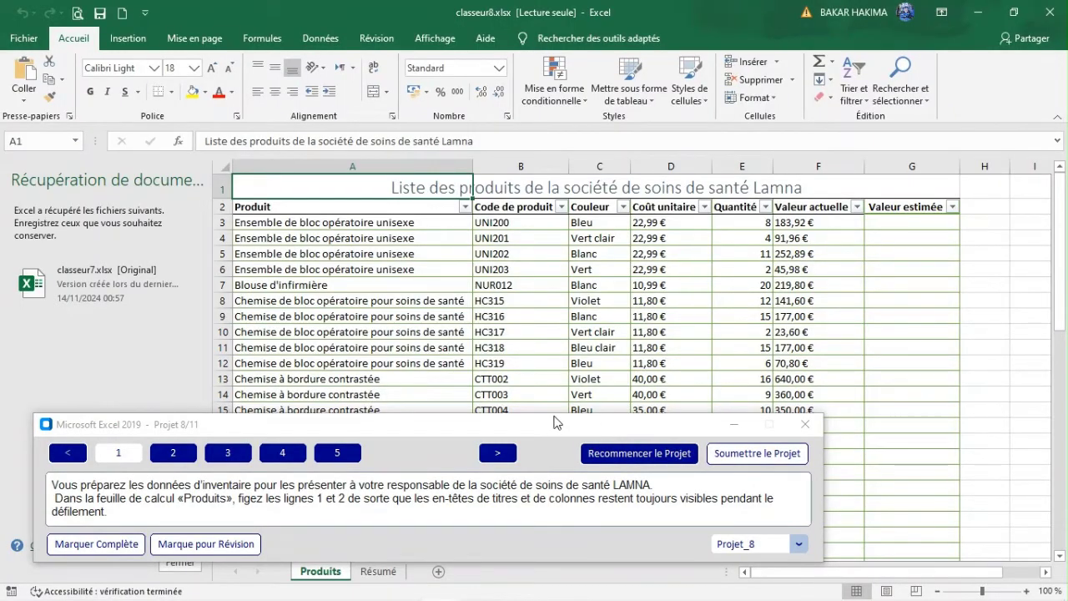
drag(545, 427, 730, 432)
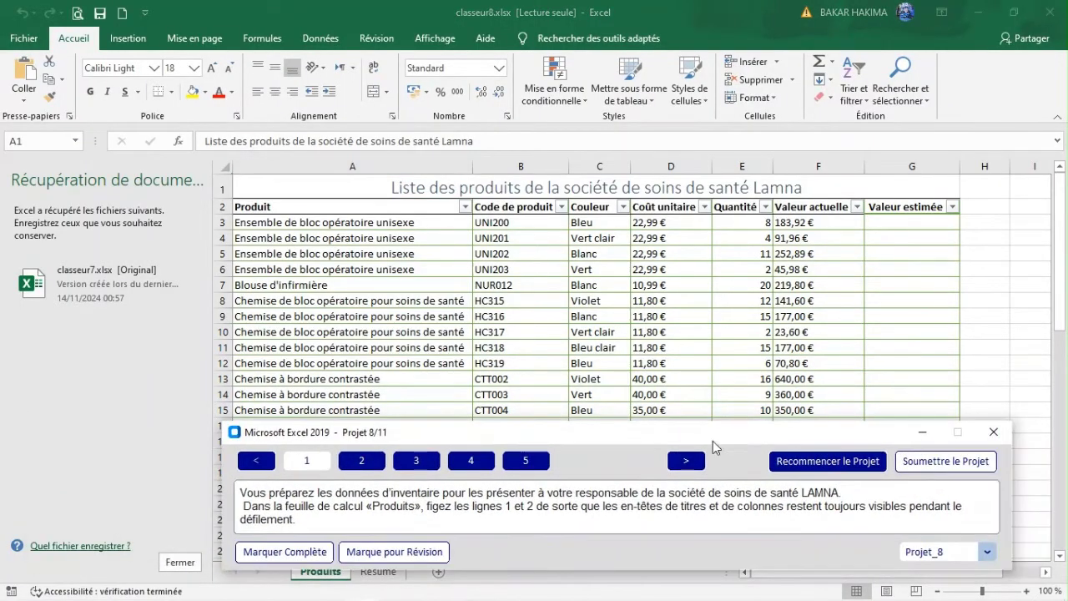
click(191, 568)
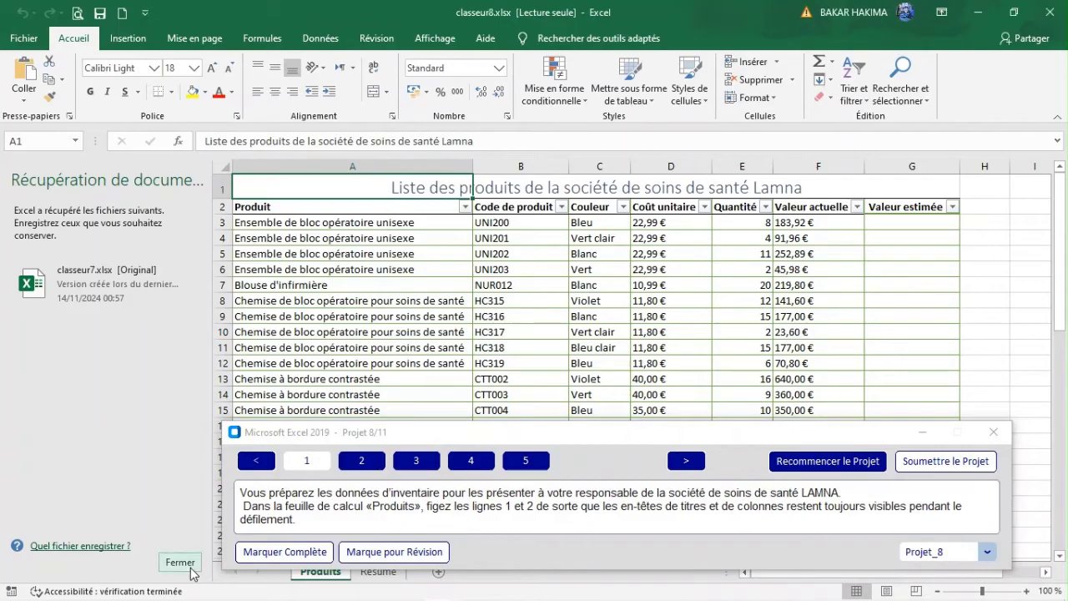
click(191, 568)
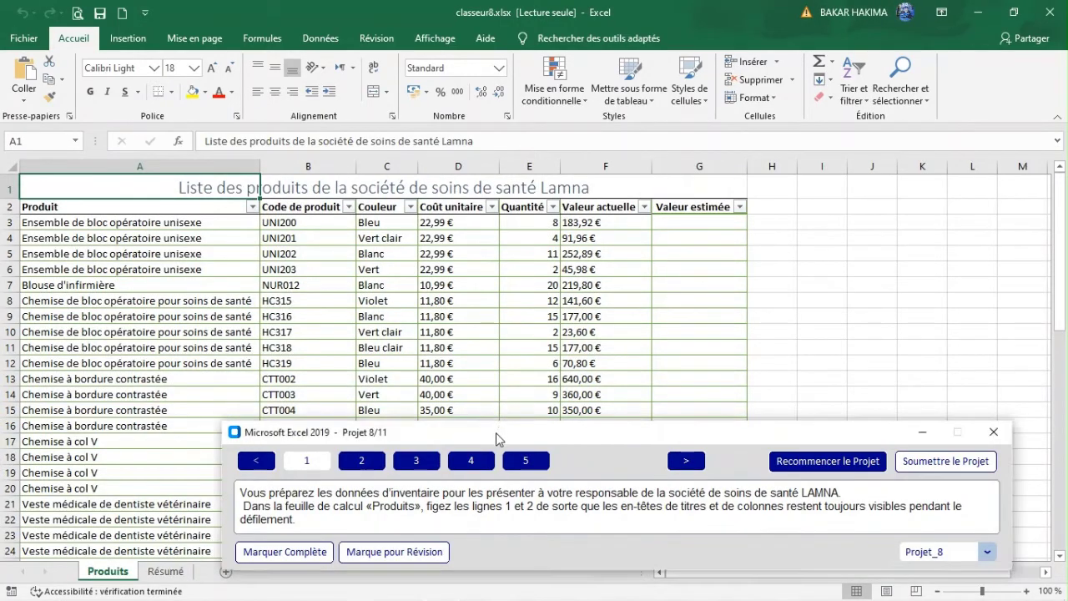
drag(497, 432, 391, 418)
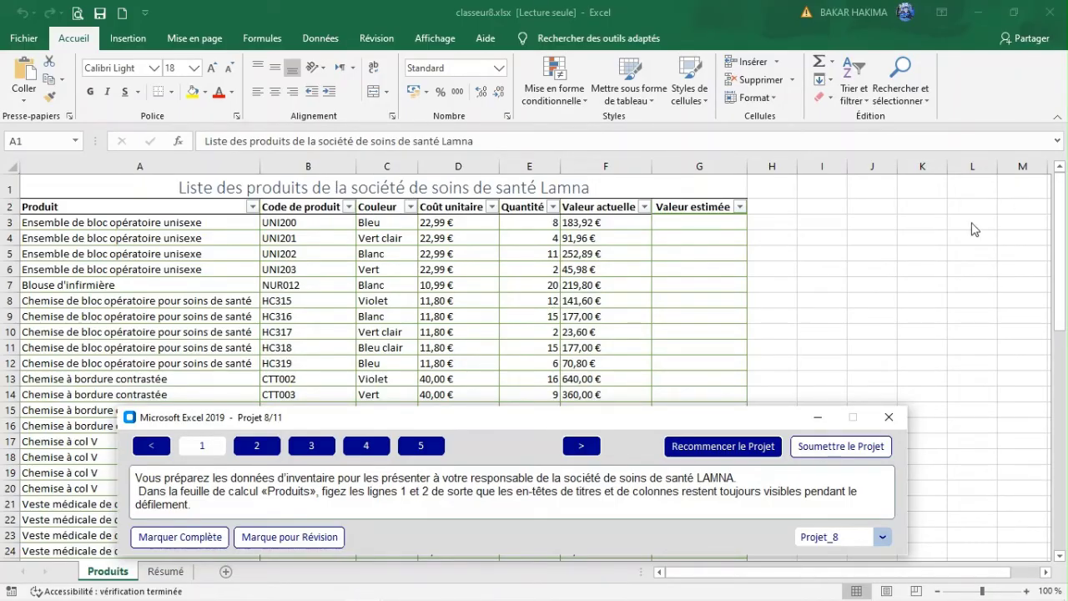
click(1059, 190)
drag(1058, 190, 1066, 123)
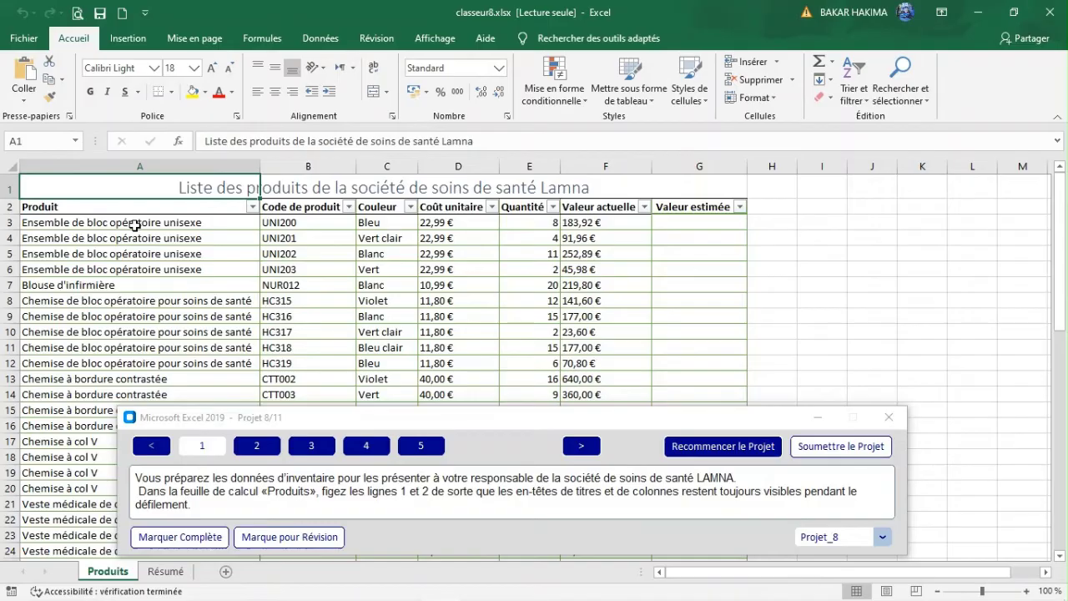
click(163, 223)
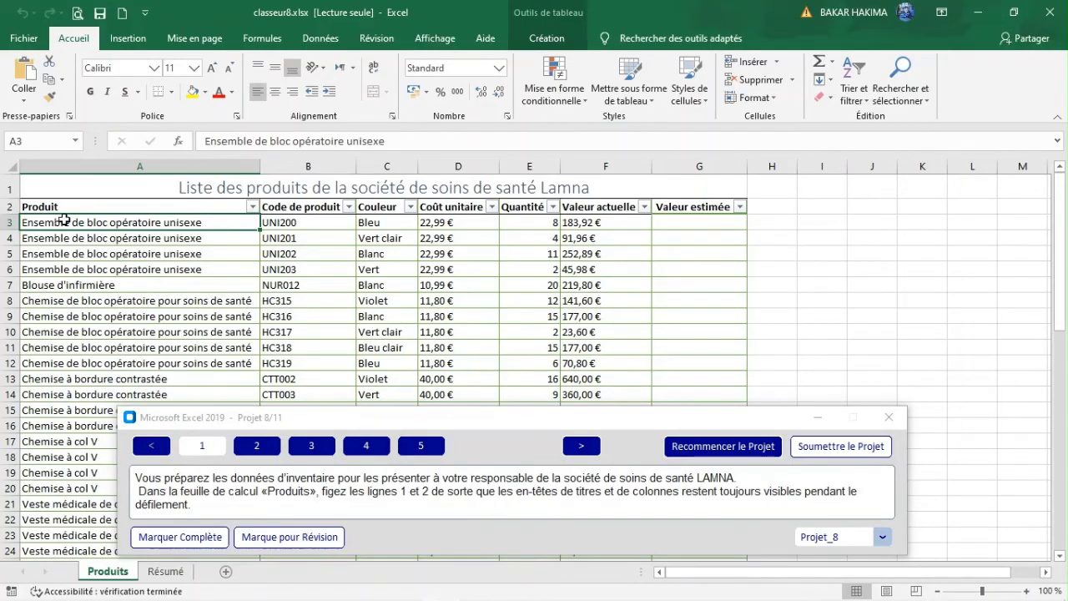
click(7, 222)
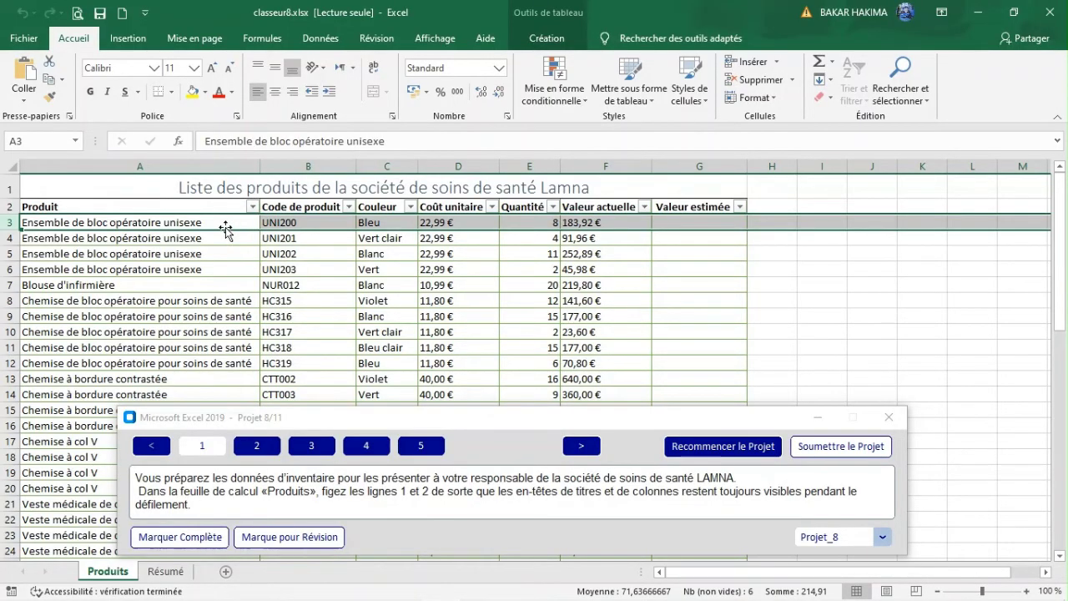
click(290, 221)
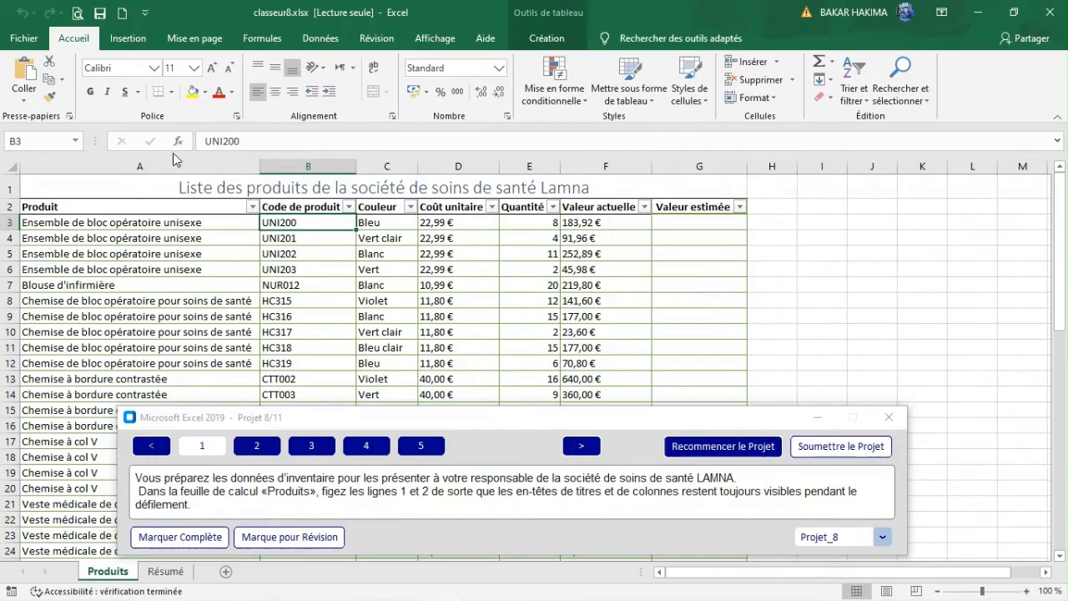
click(387, 222)
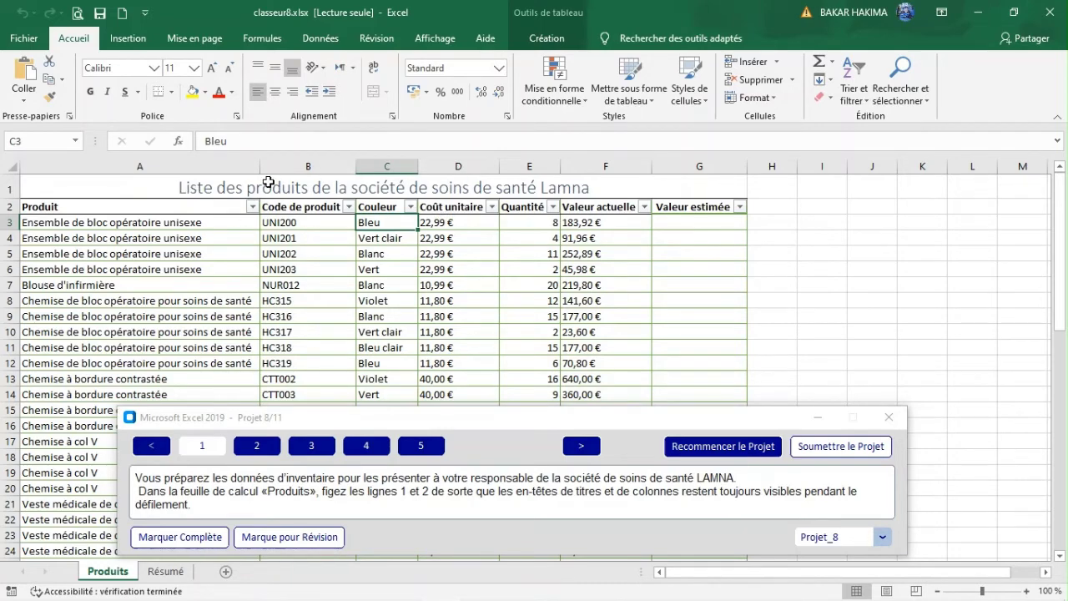
click(202, 226)
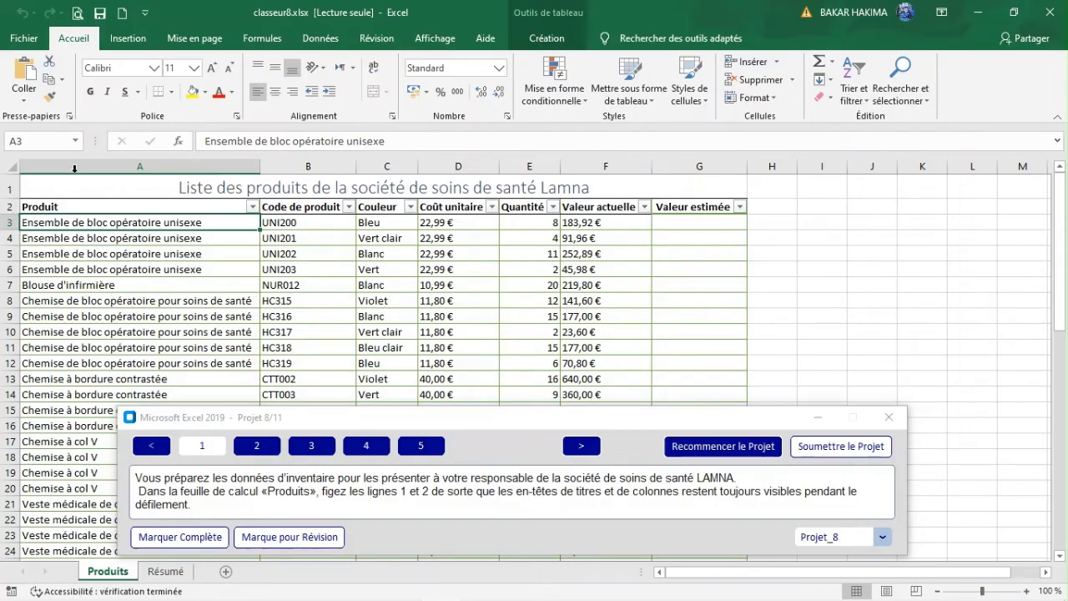
- Freeze rows 1 and 2 of the Produits sheet so the title and column headings stay in view while scrolling
click(5, 223)
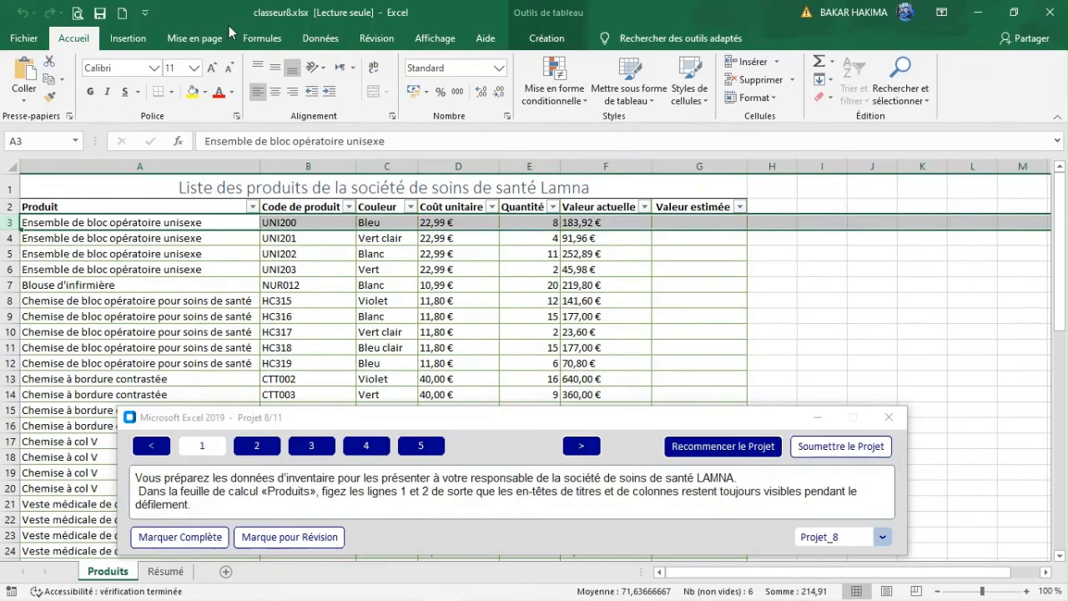
click(437, 37)
click(607, 96)
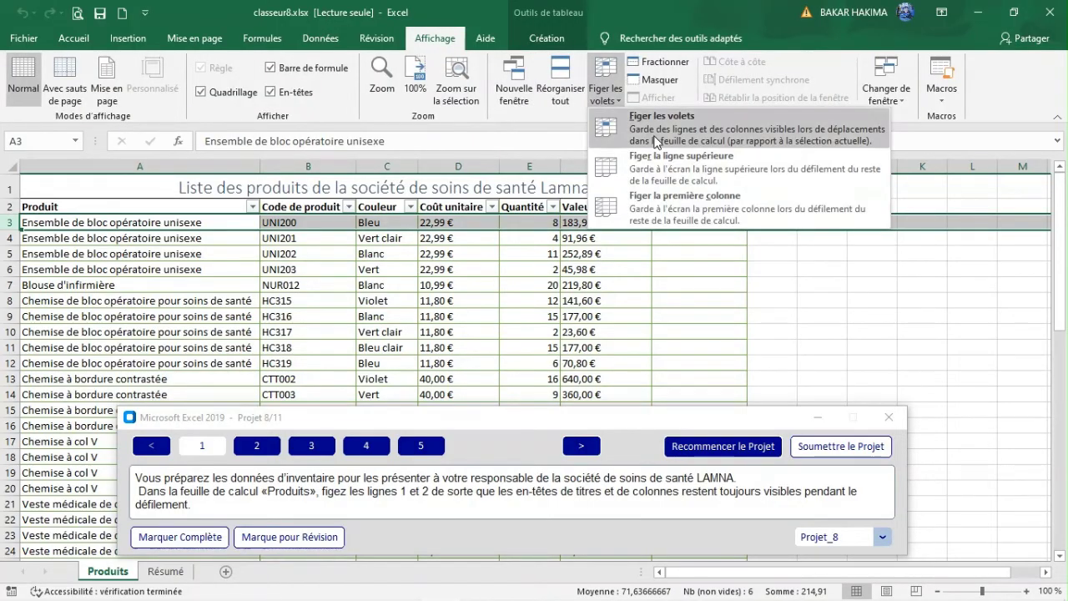
click(656, 140)
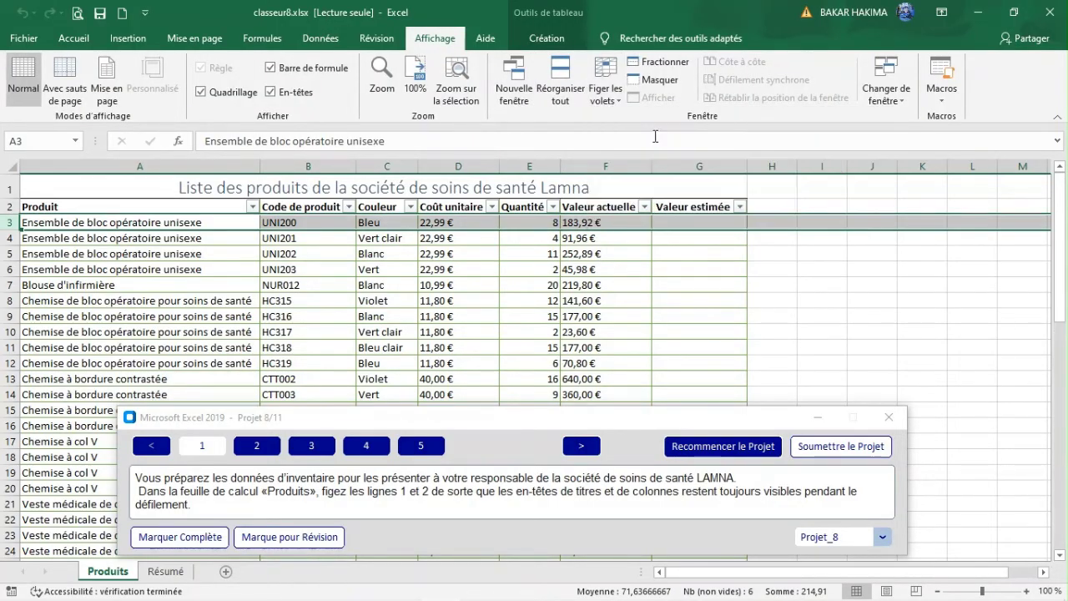
click(643, 238)
drag(1062, 188, 1002, 102)
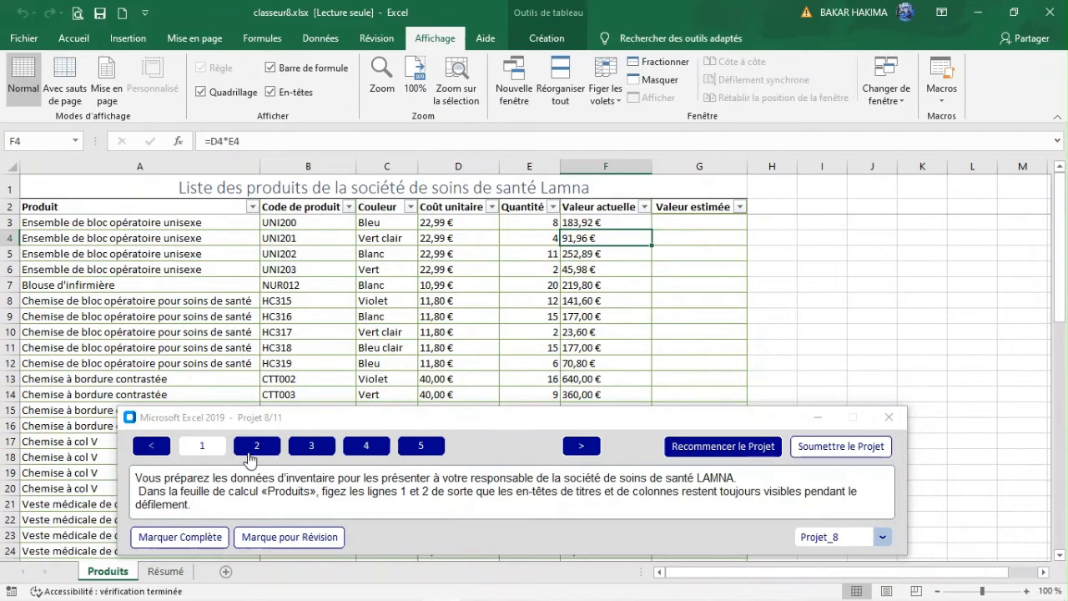
- Open task 2 of project 8 and left-align the title text in cell A1 of the Produits sheet
click(251, 458)
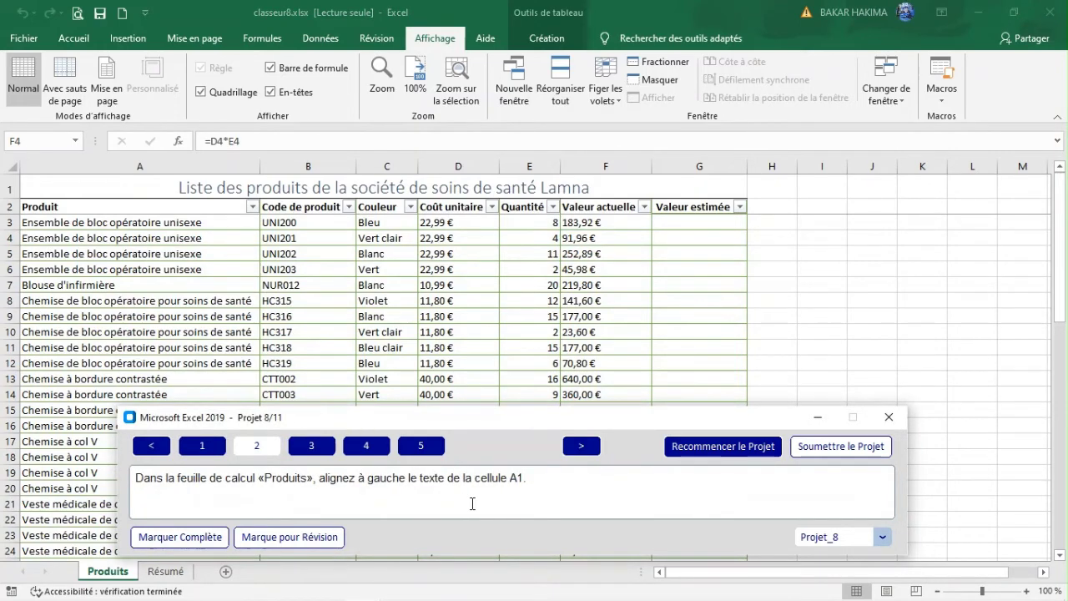
click(1065, 213)
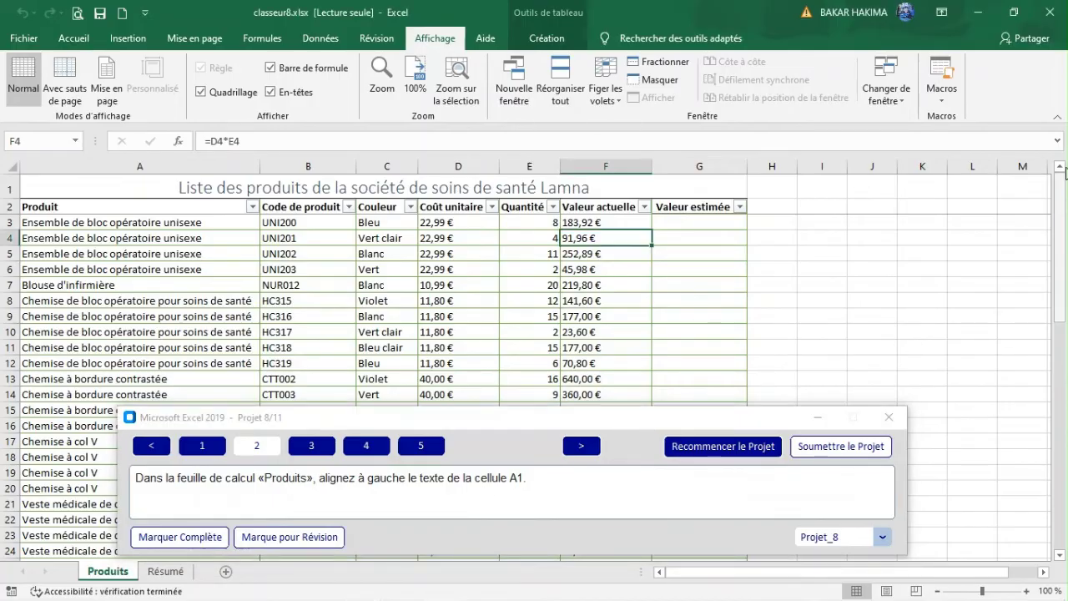
click(106, 189)
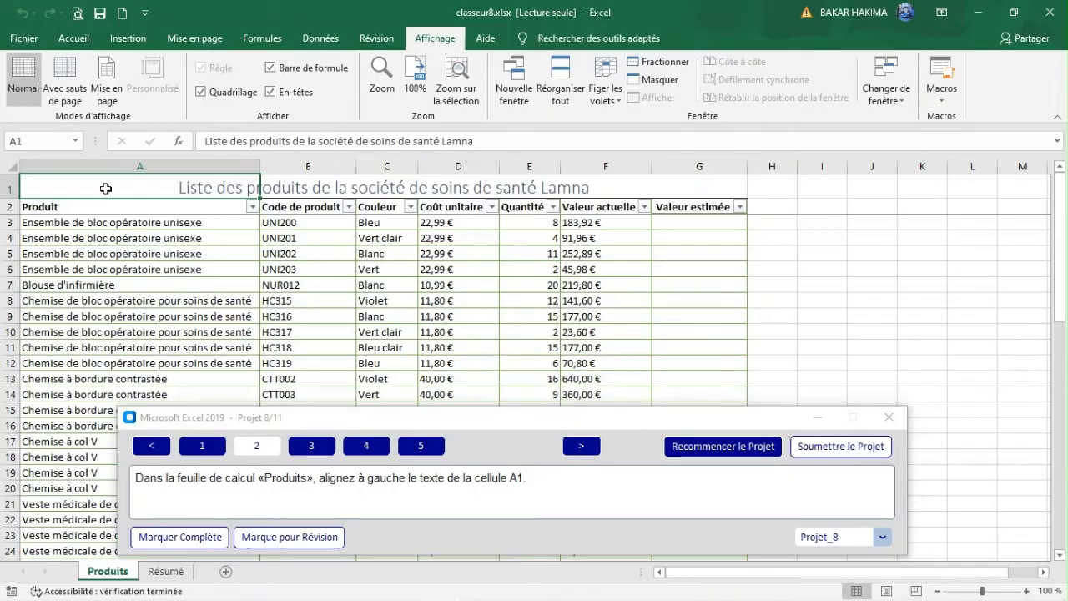
click(73, 38)
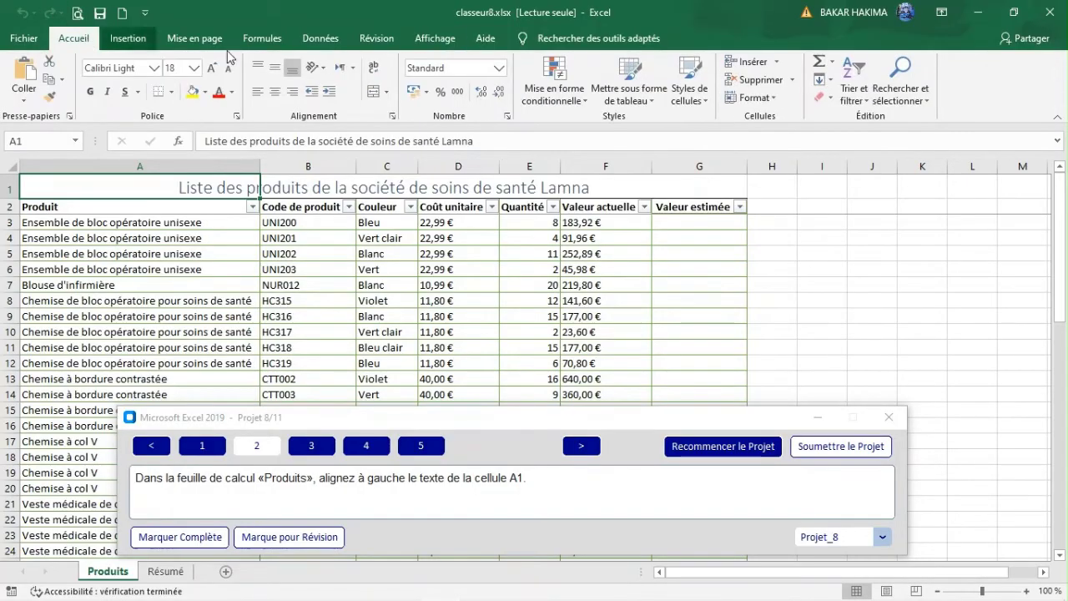
click(257, 97)
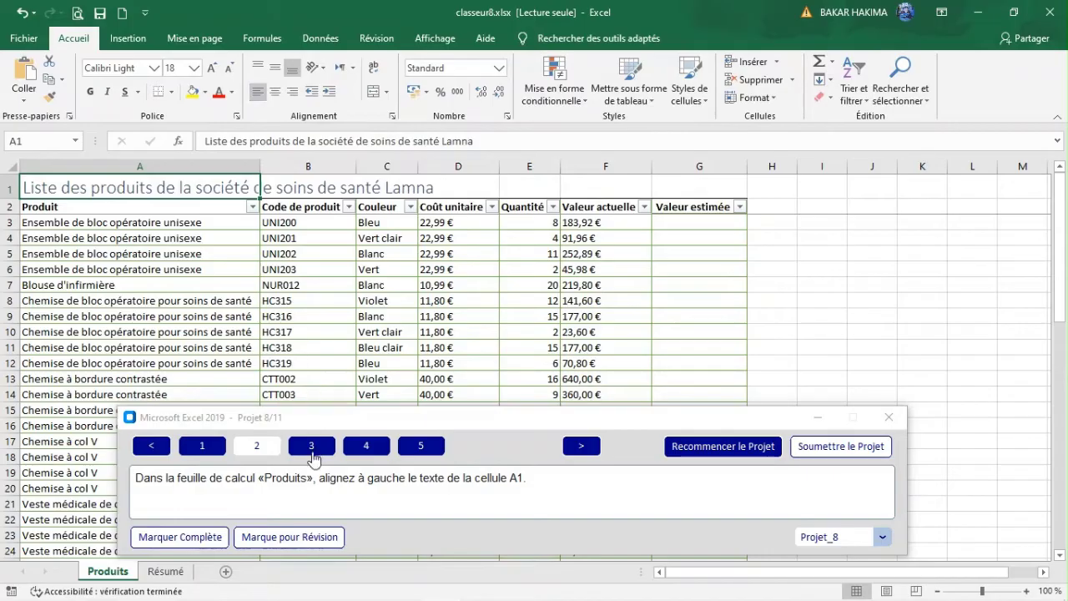
- Open task 3 and apply the 3 Indicateurs (Sans bordure) icon set to the Quantité values in E3:E54
click(312, 447)
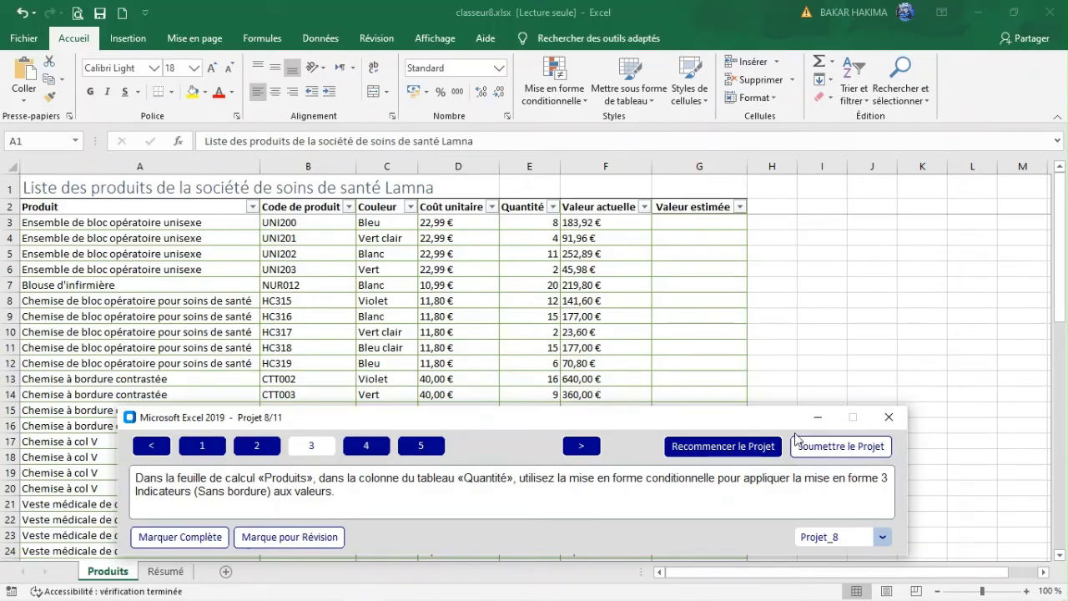
drag(728, 426, 707, 556)
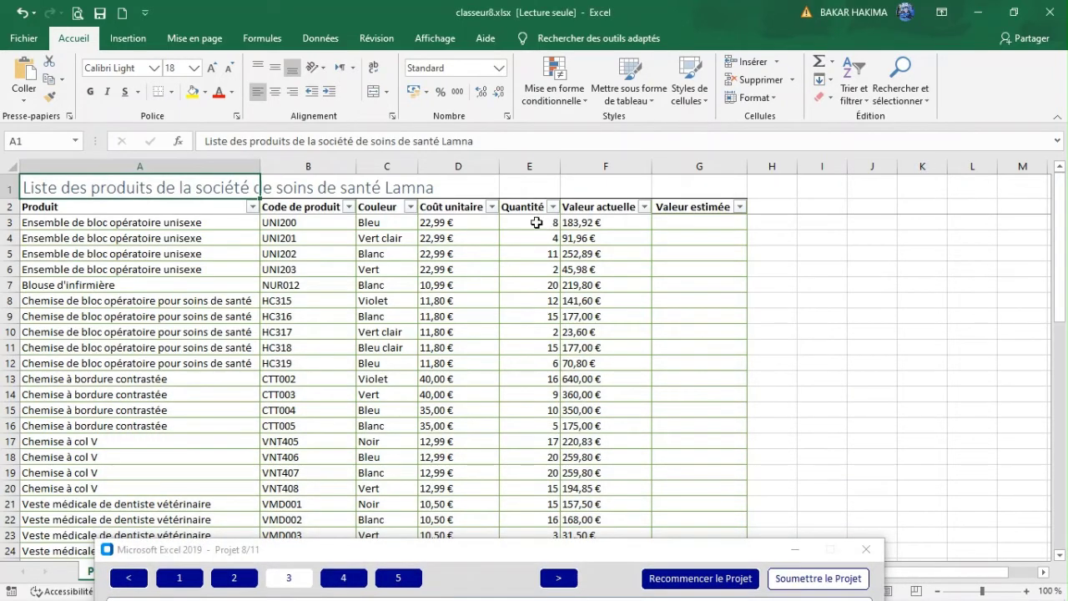
drag(537, 222, 542, 497)
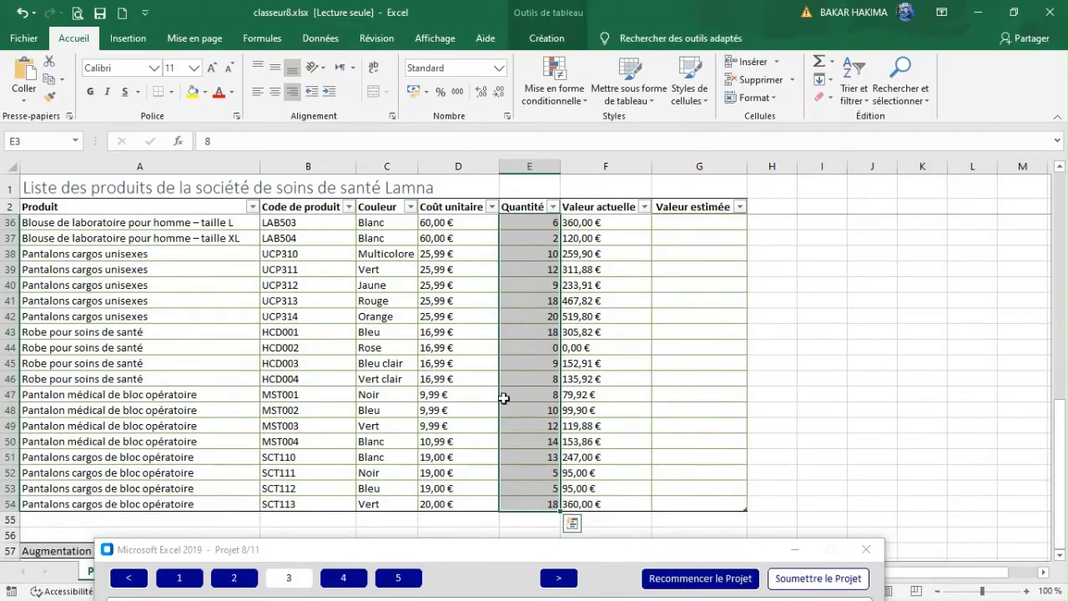
click(570, 100)
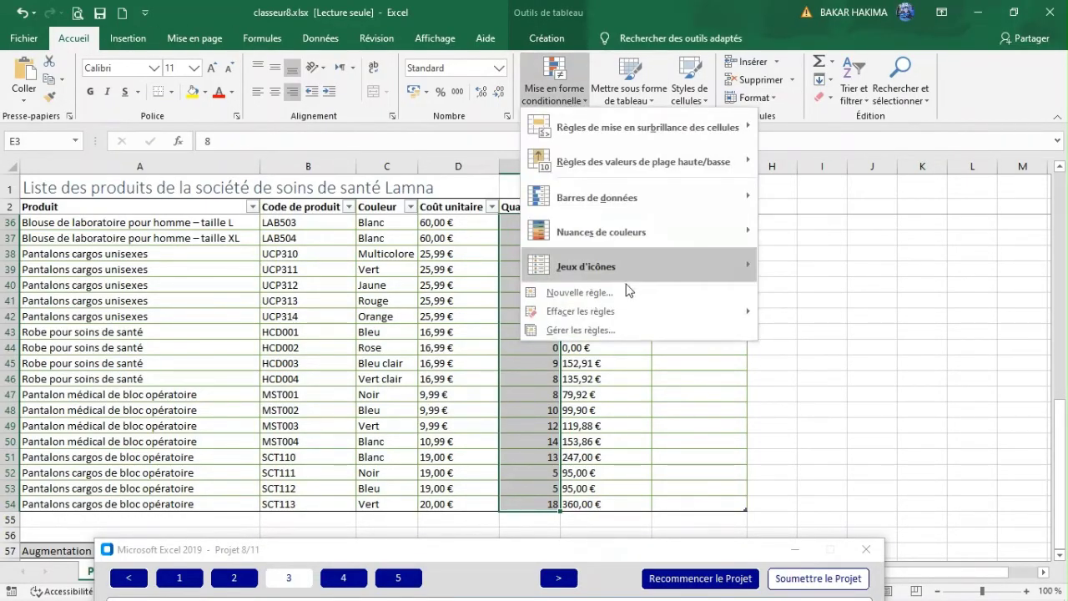
mouse_move(627, 278)
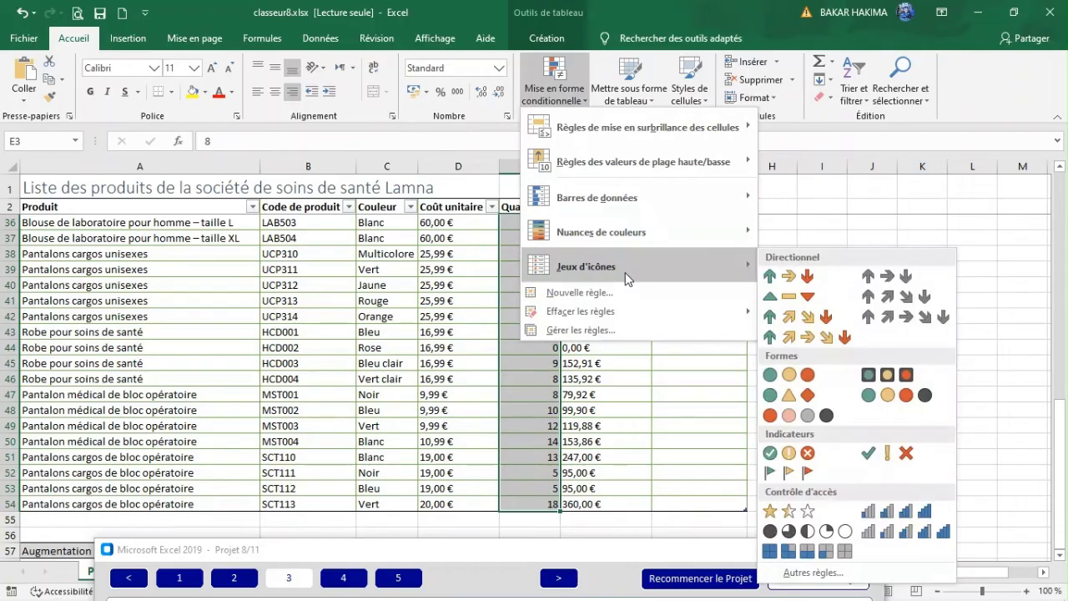
click(796, 377)
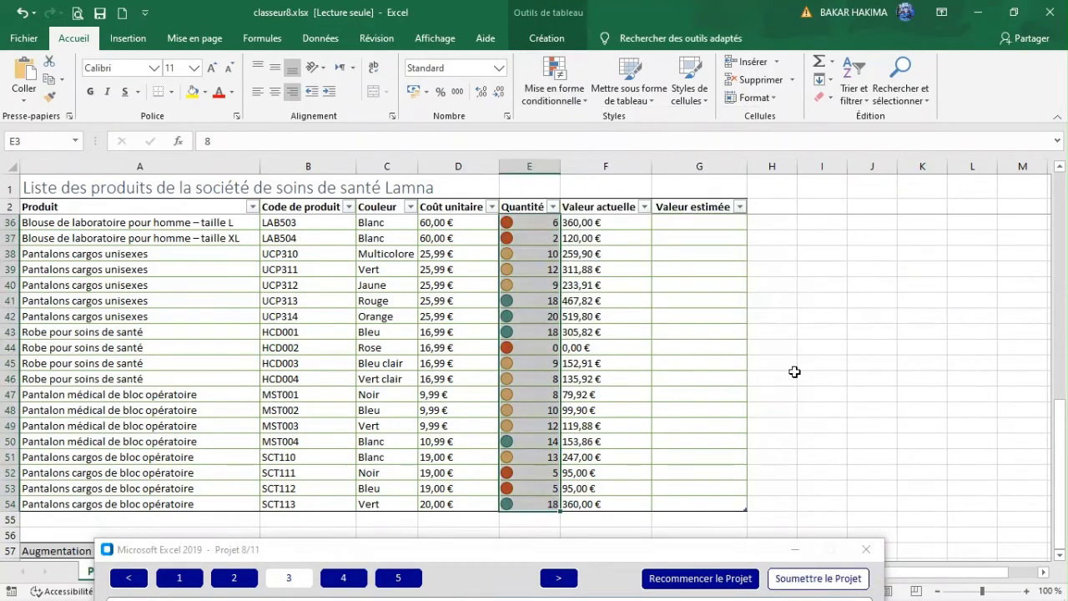
- Open task 4 and apply the Blanc, Style de tableau moyen 1 style to the Produits table
click(606, 551)
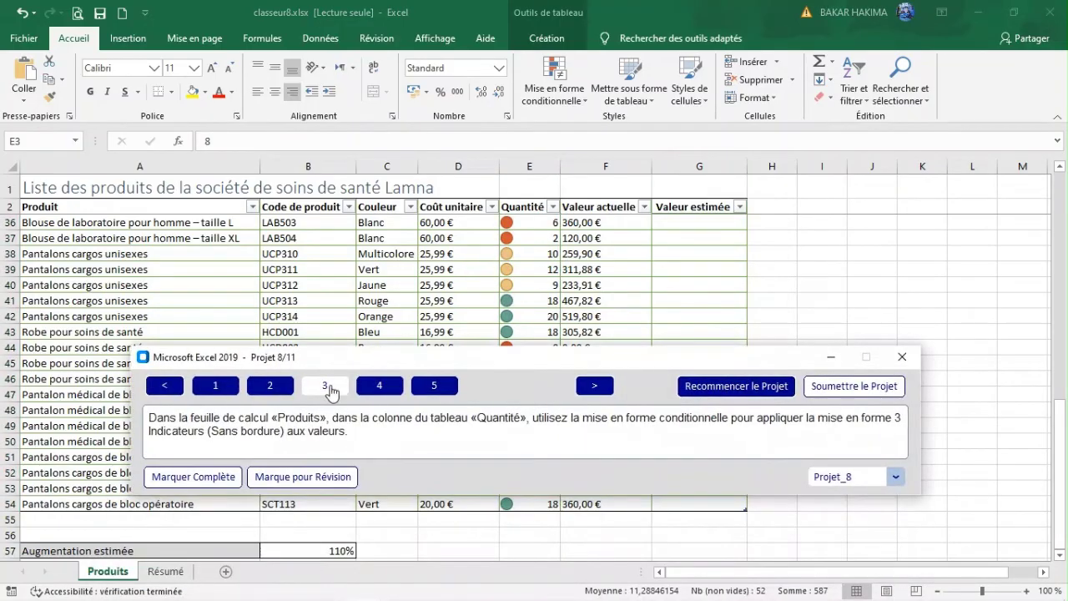
click(401, 388)
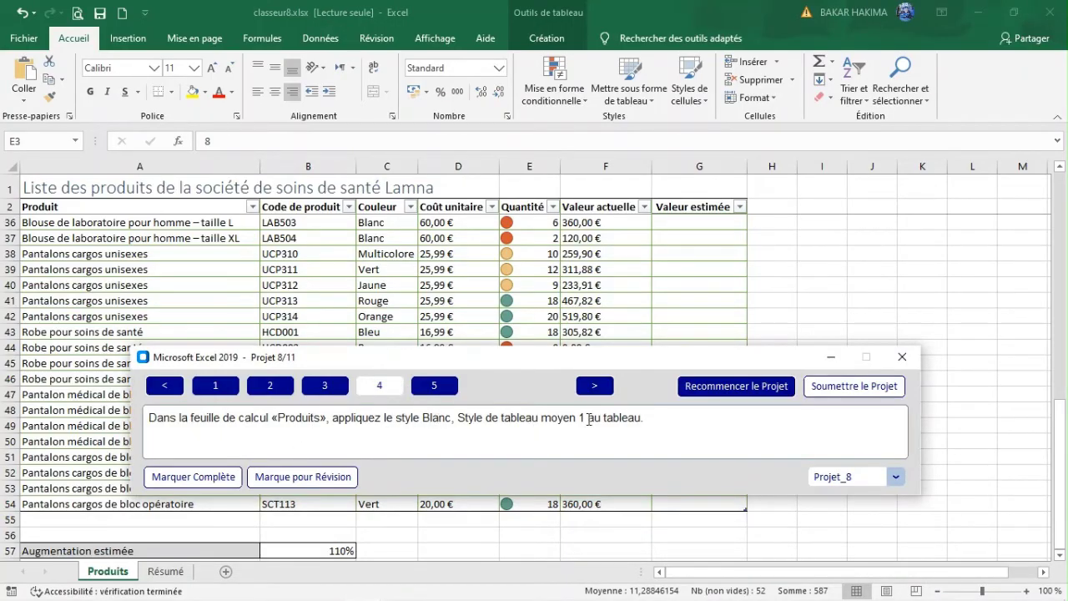
click(367, 269)
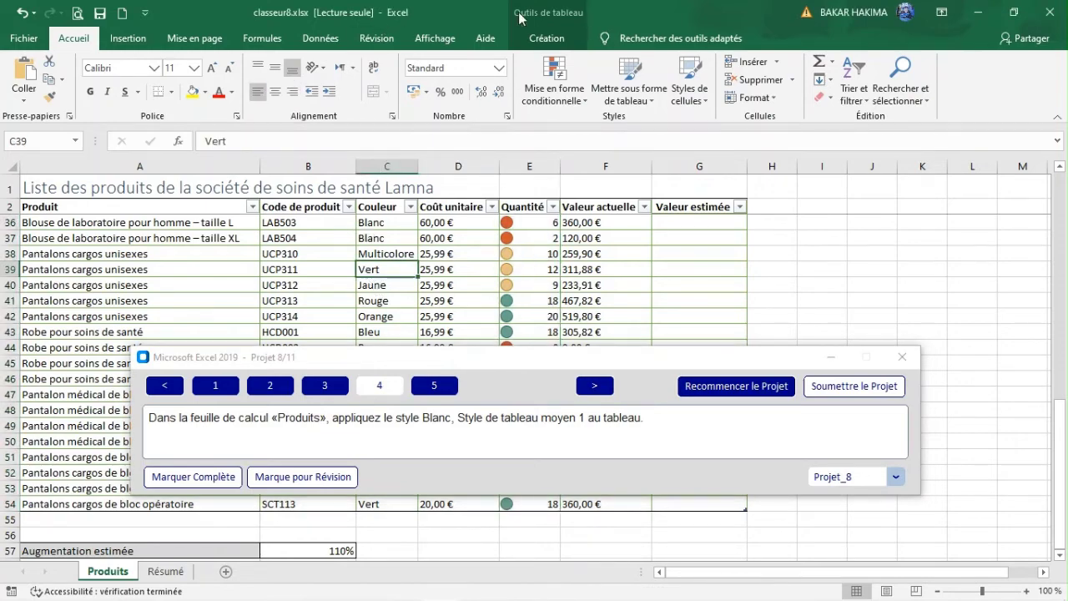
click(554, 40)
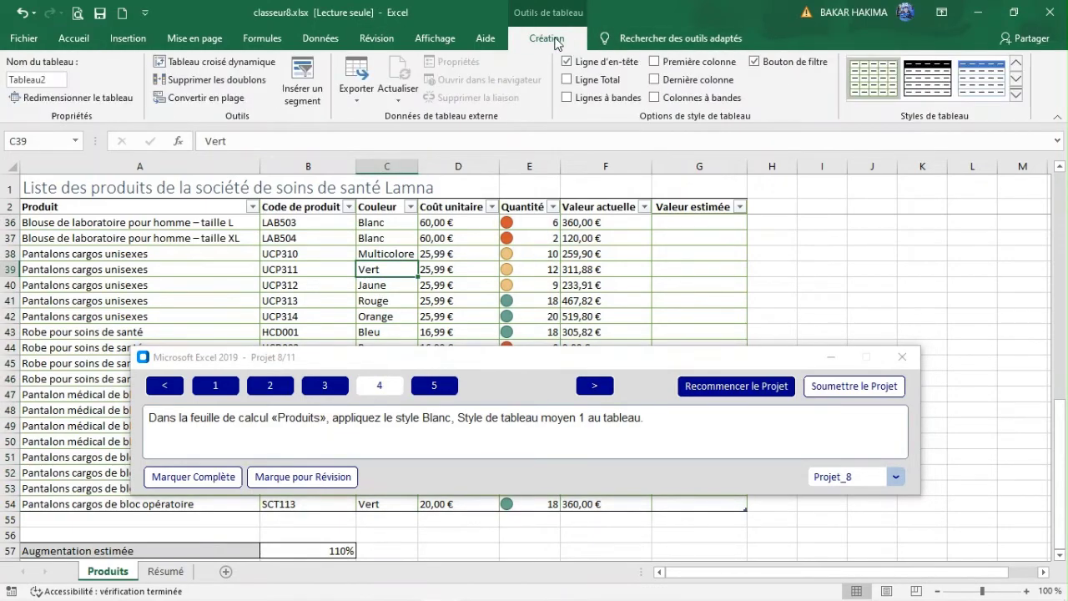
click(1016, 95)
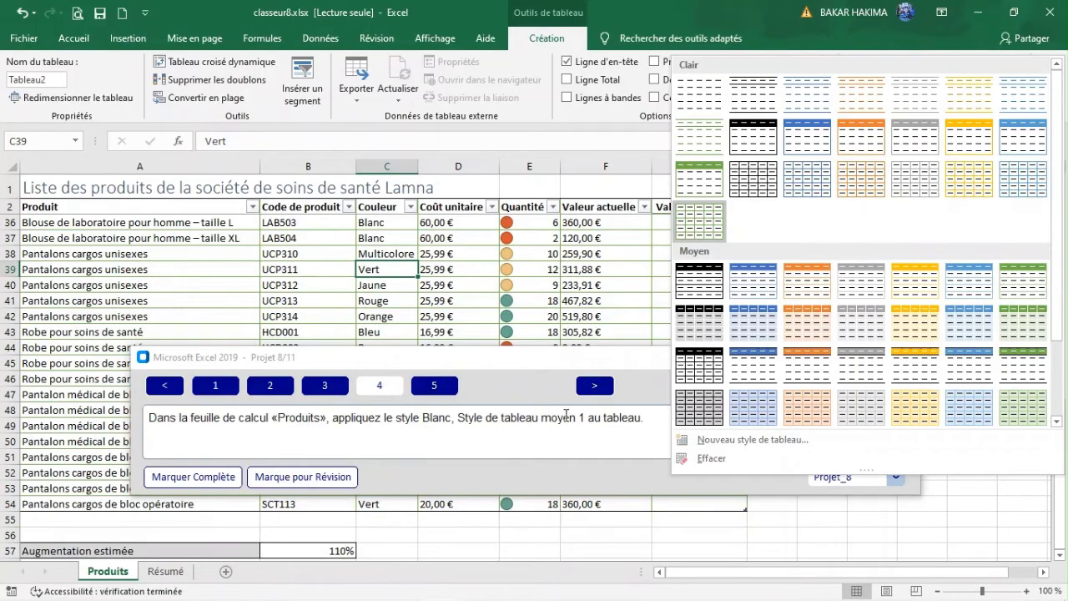
click(698, 289)
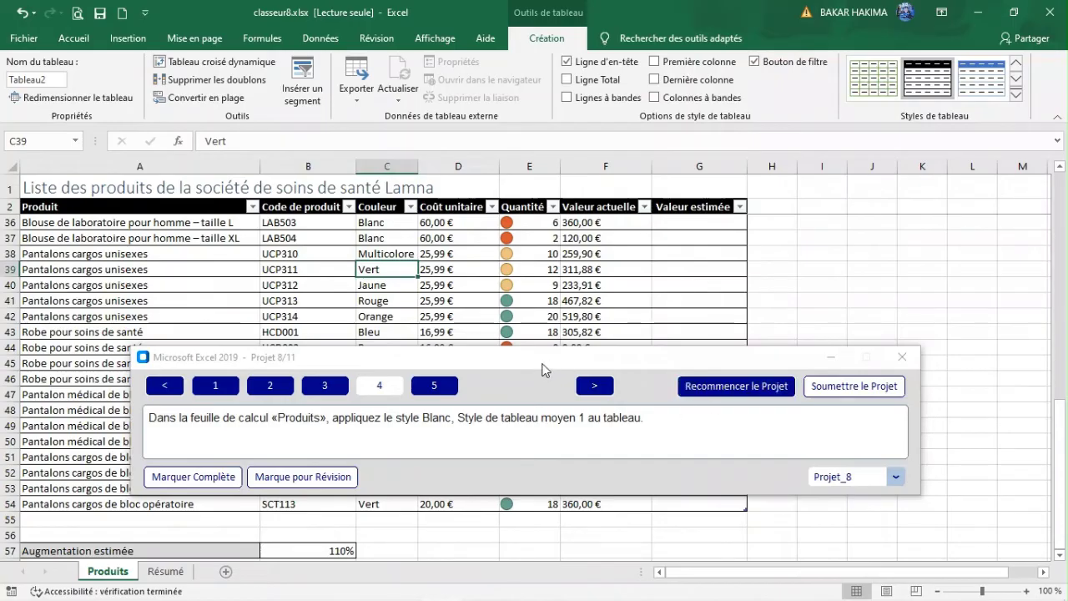
- Open task 5 and apply the Palette de couleurs 2 colours to the chart on the Résumé sheet
click(420, 389)
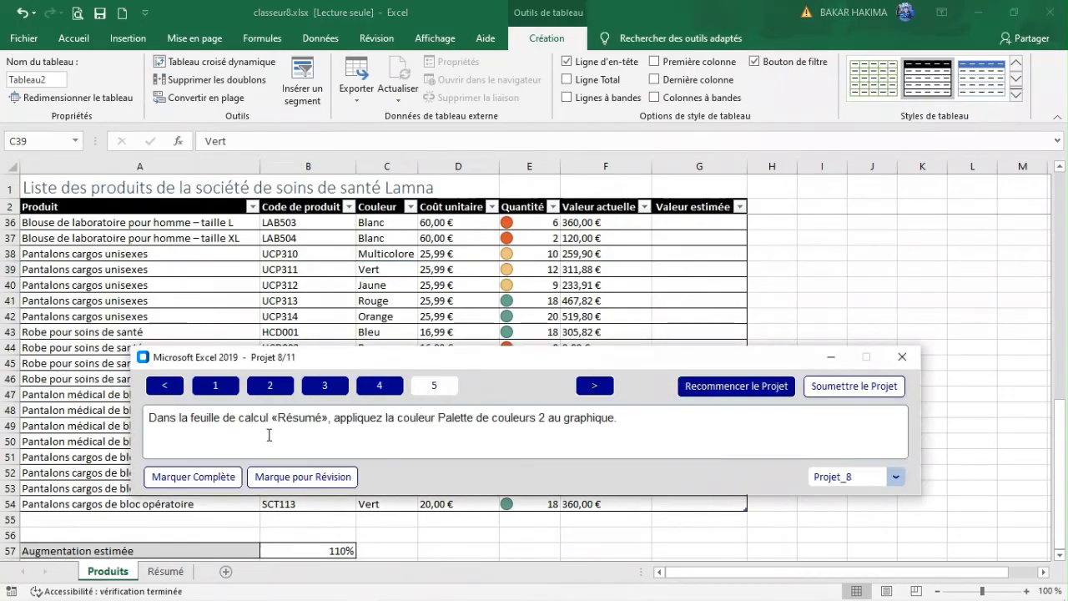
click(166, 571)
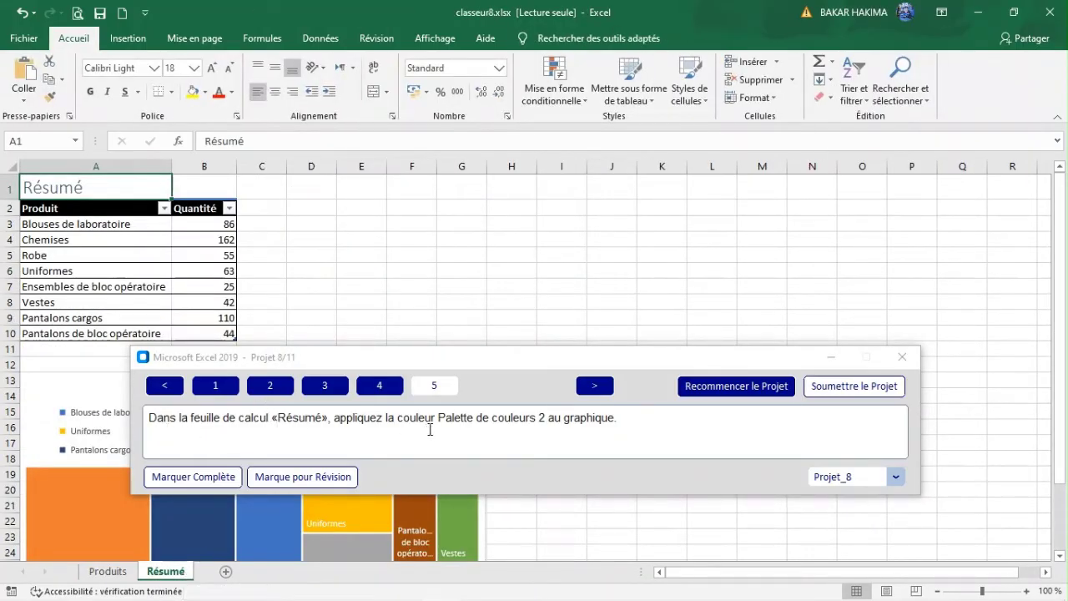
click(526, 375)
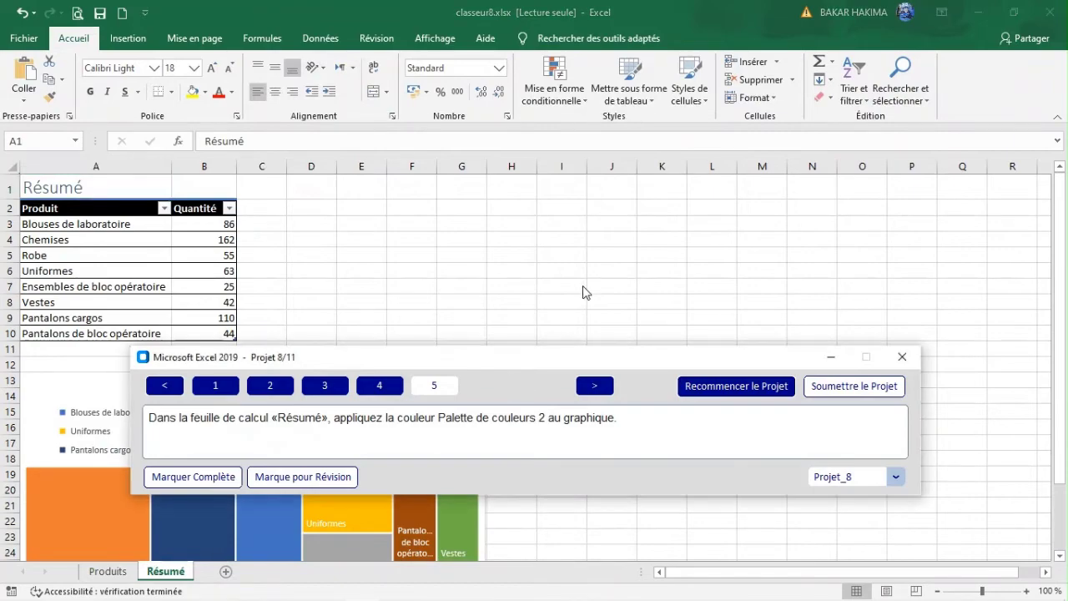
drag(547, 357, 633, 209)
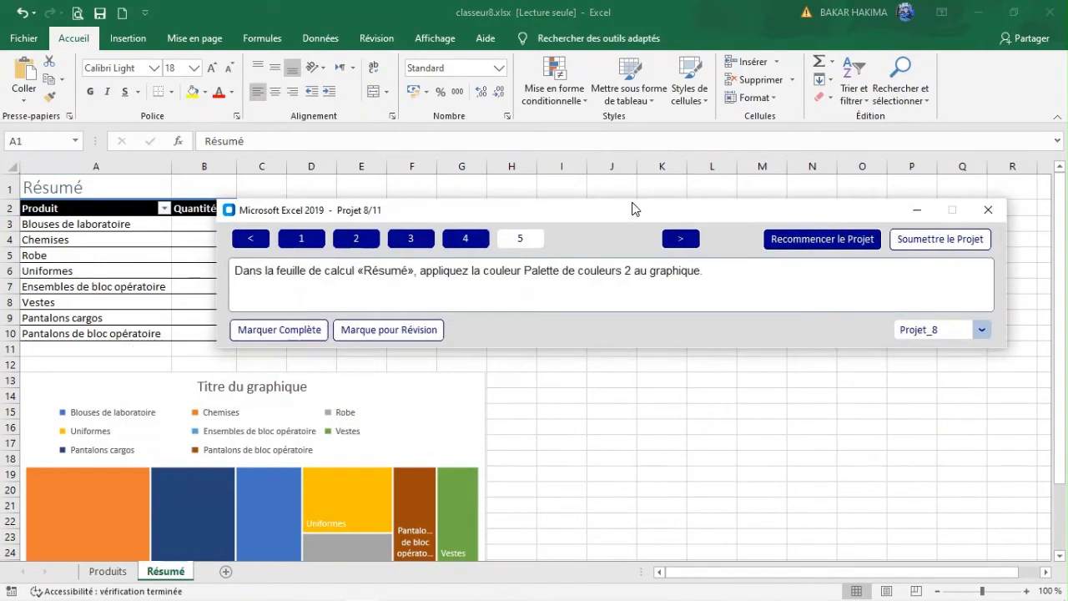
click(484, 375)
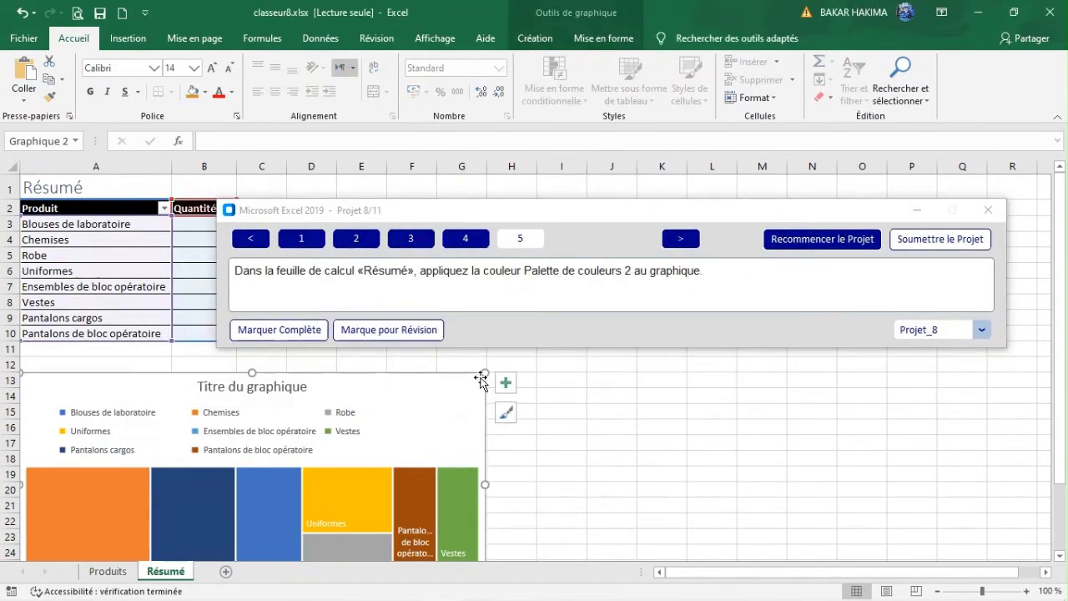
click(549, 42)
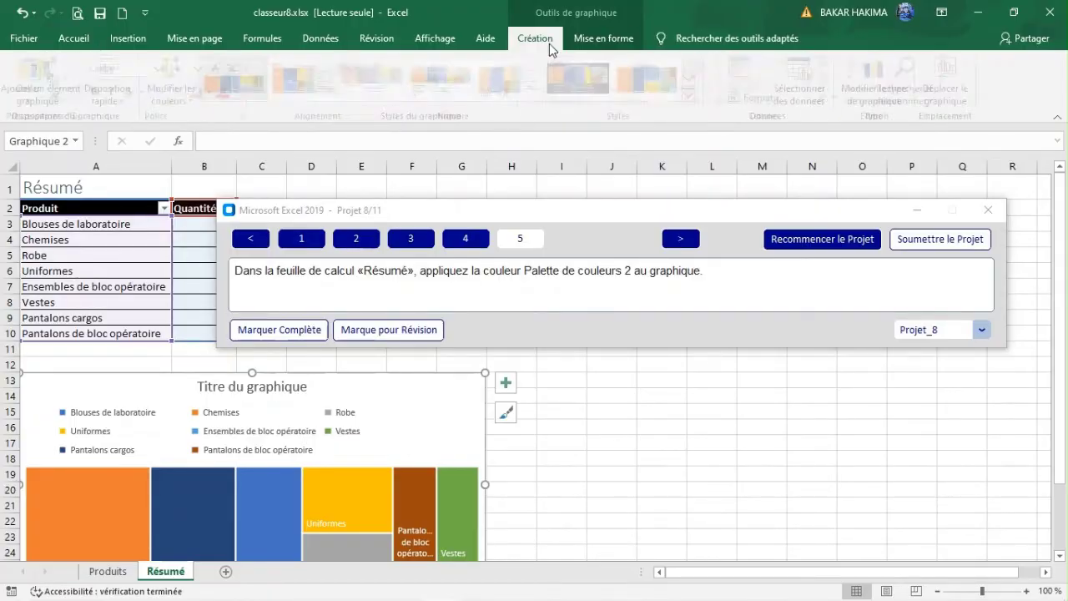
click(173, 99)
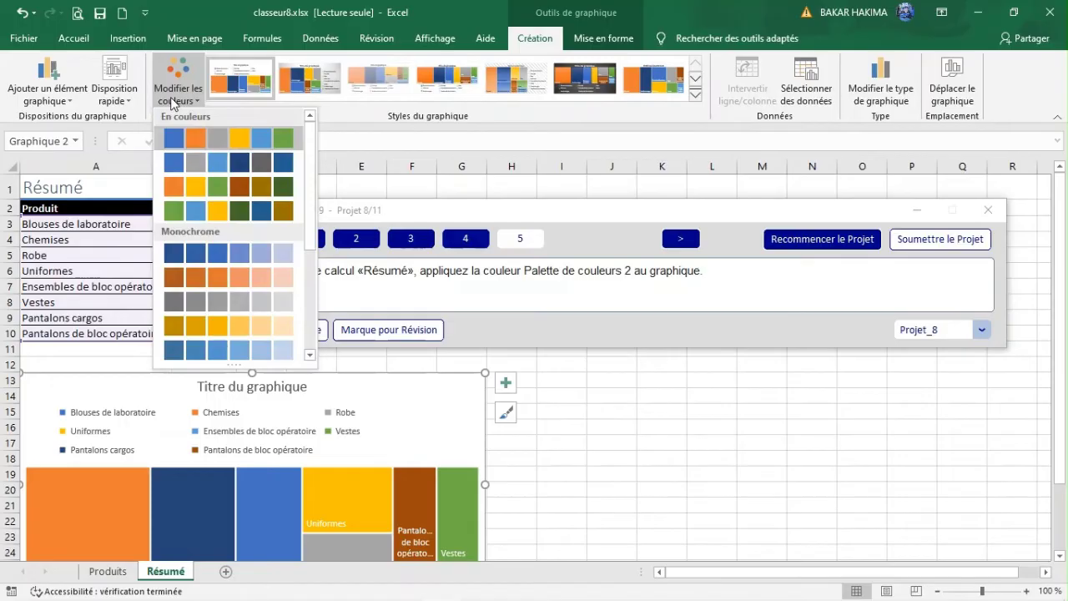
click(194, 158)
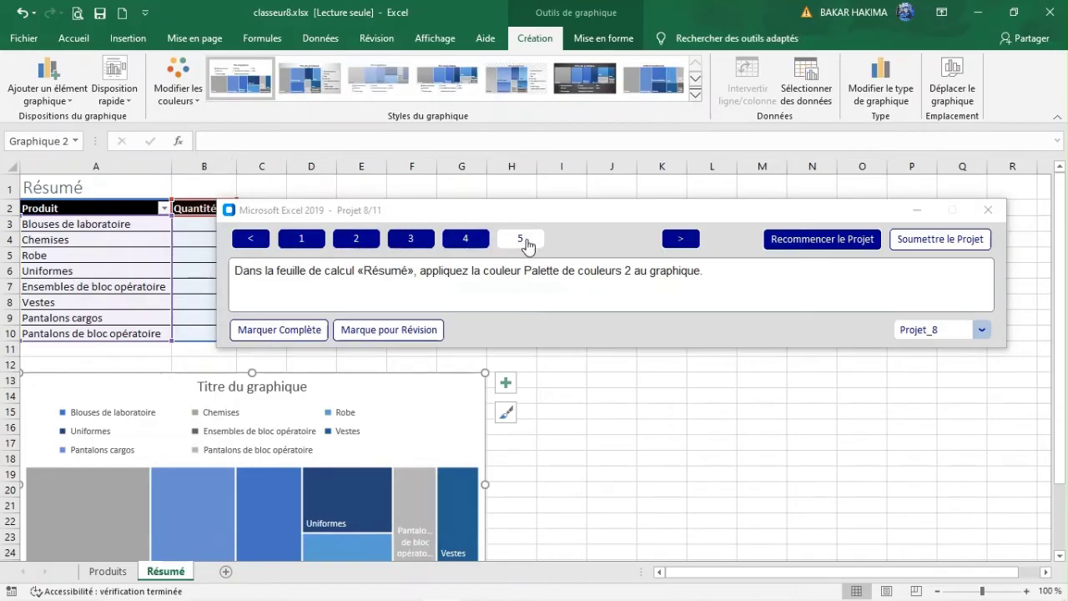
- Submit project 8 and close the document recovery pane in the project 9 workbook
click(921, 240)
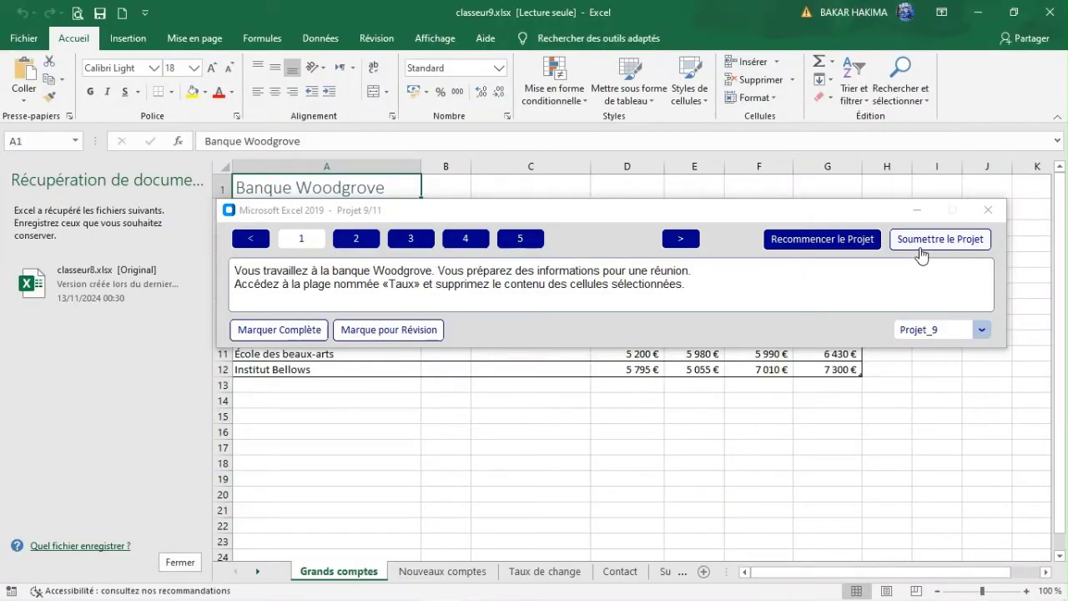
click(180, 563)
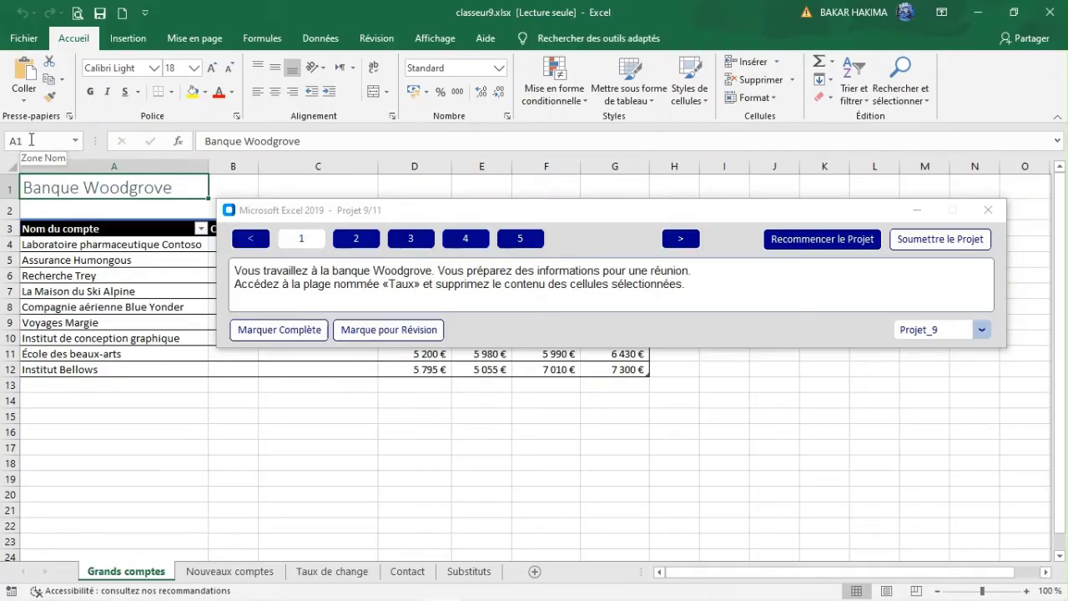
- Try clearing the contents of the named range Taux and undo the deletion
click(75, 141)
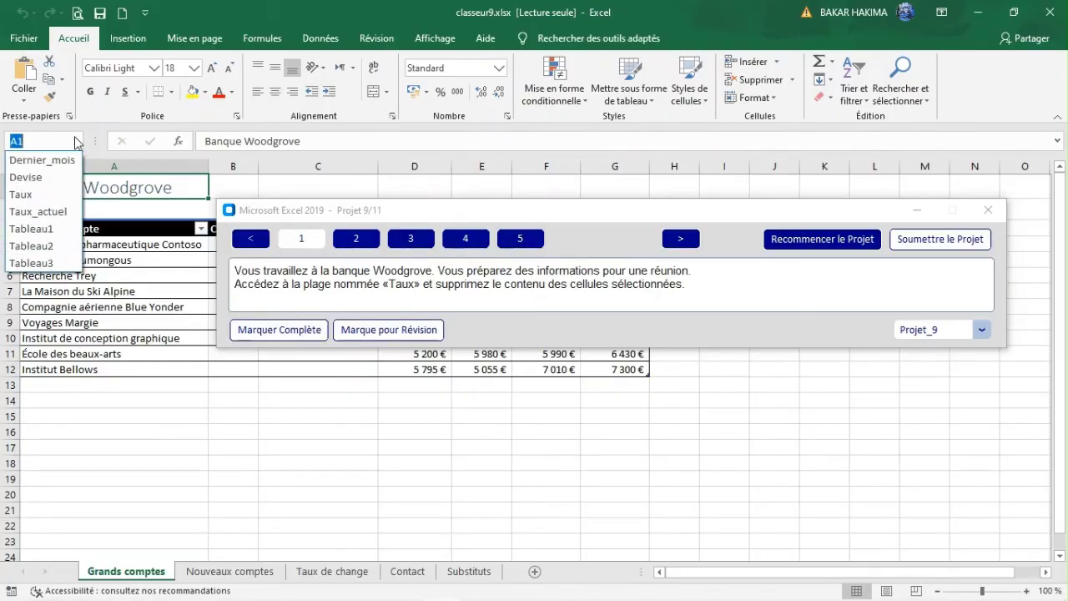
click(53, 195)
key(ctrl+c)
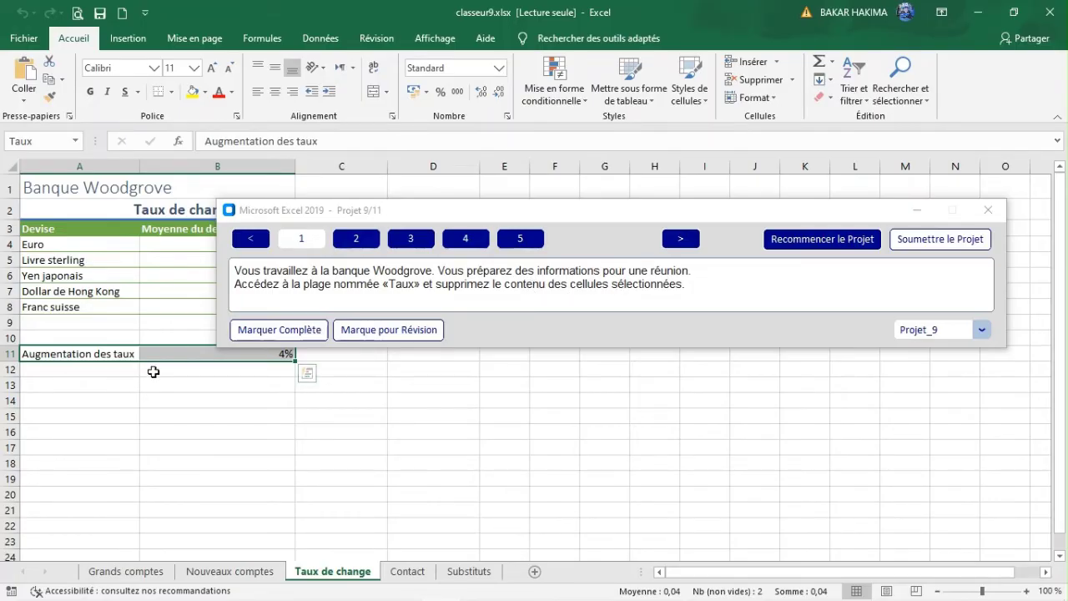
key(Delete)
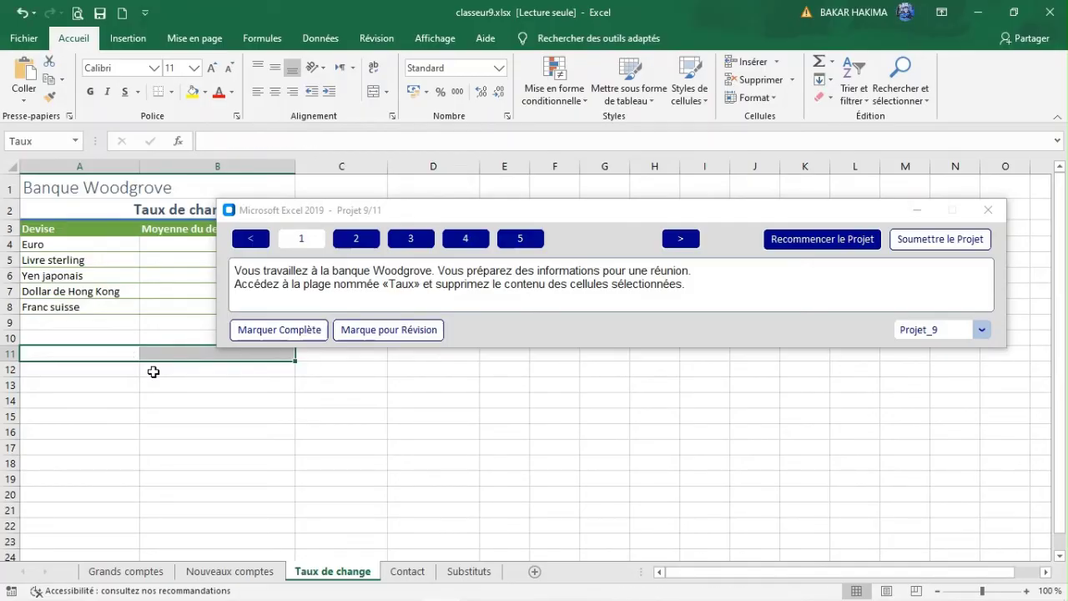
key(ctrl+z)
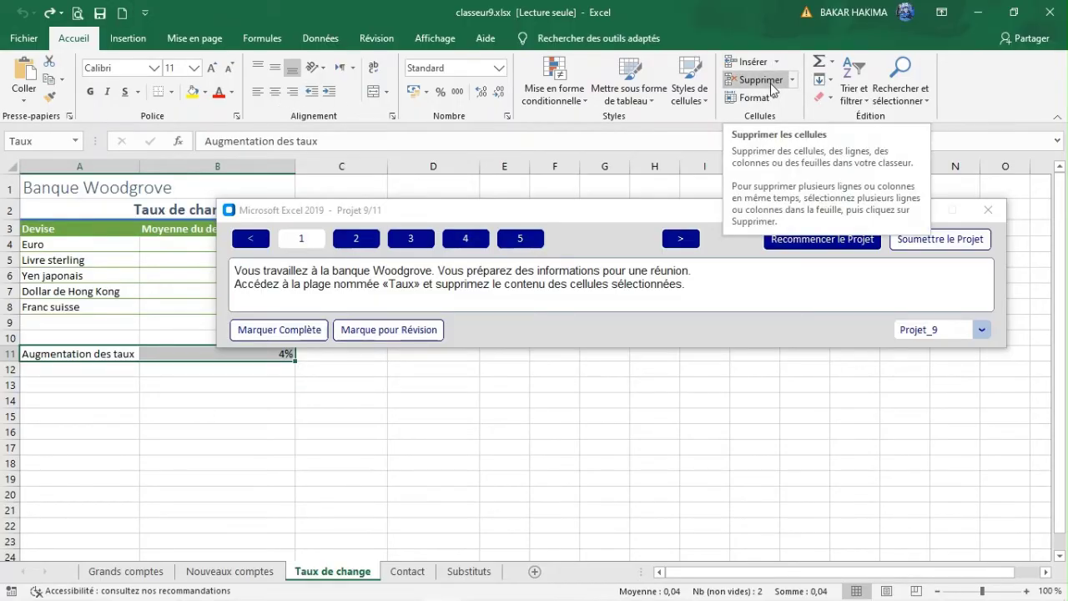
- Enter a test letter "a" in B12, clear the contents of the named range Taux above it, and undo the clearing
click(205, 370)
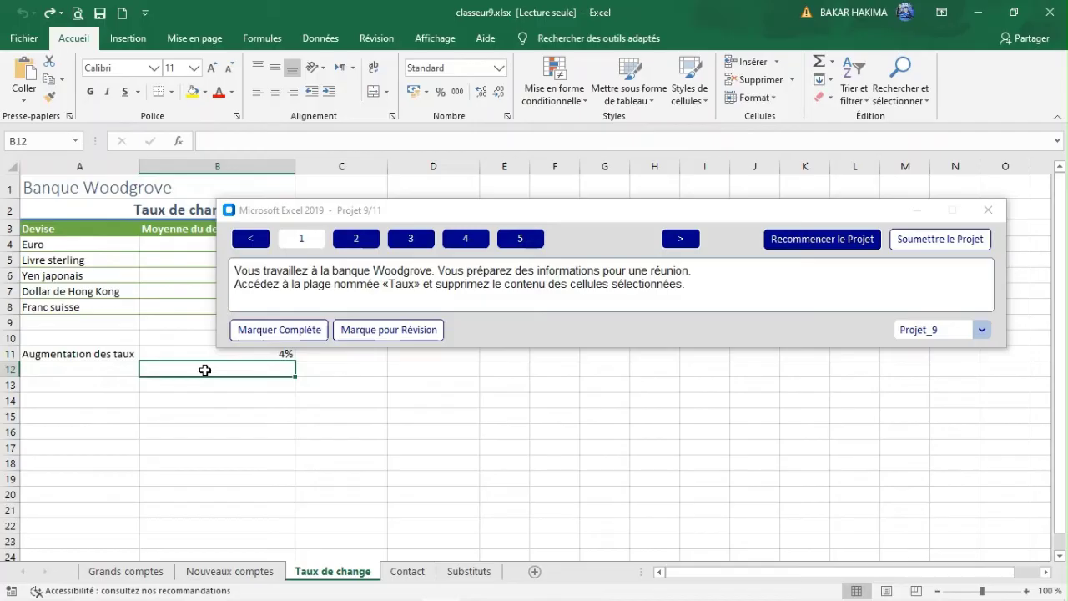
text(a)
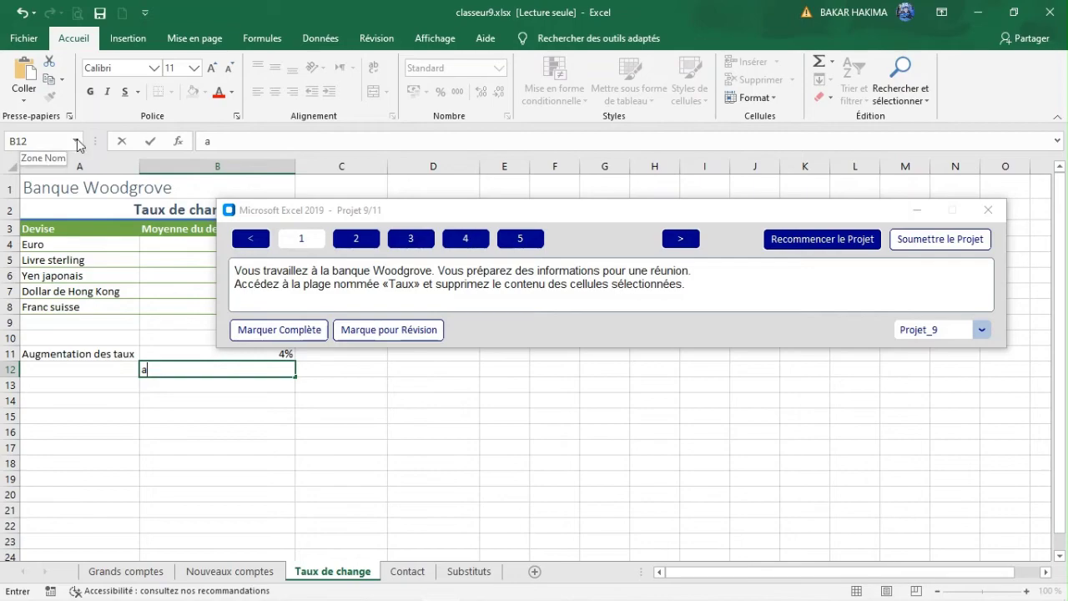
click(180, 352)
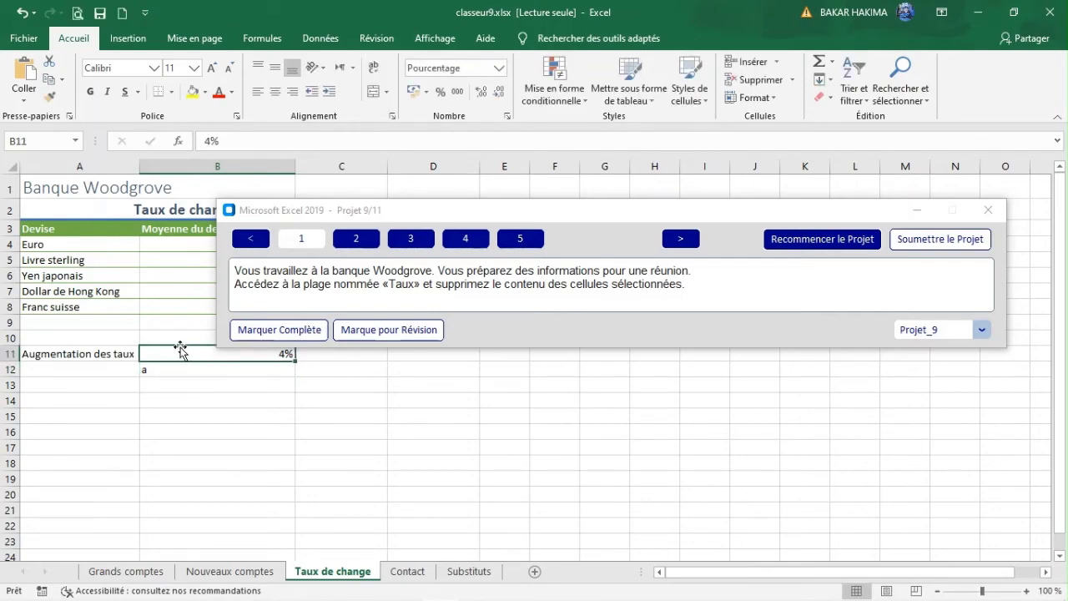
click(75, 141)
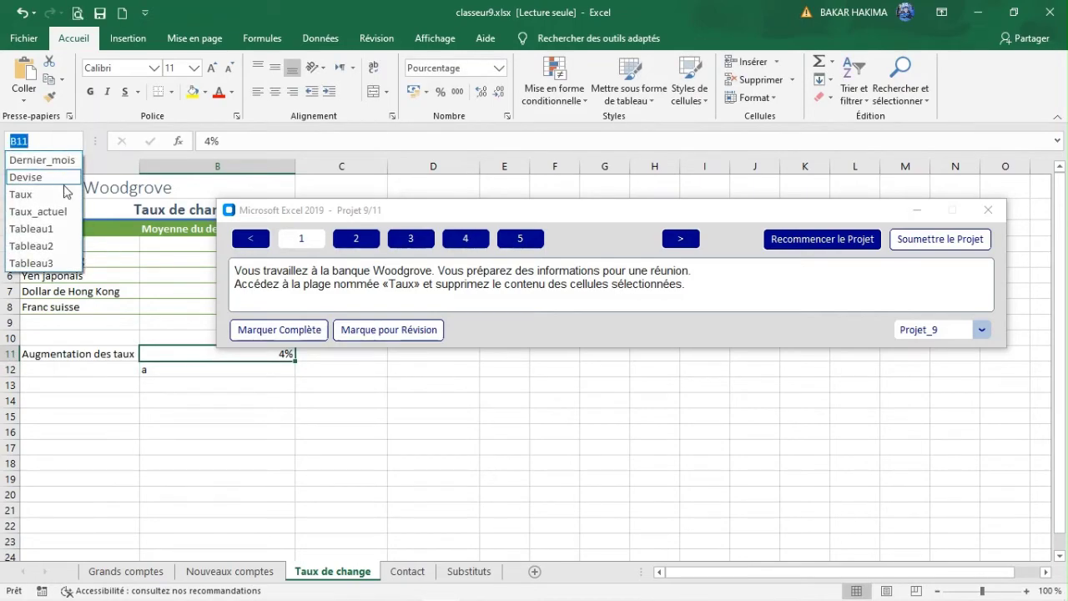
click(62, 196)
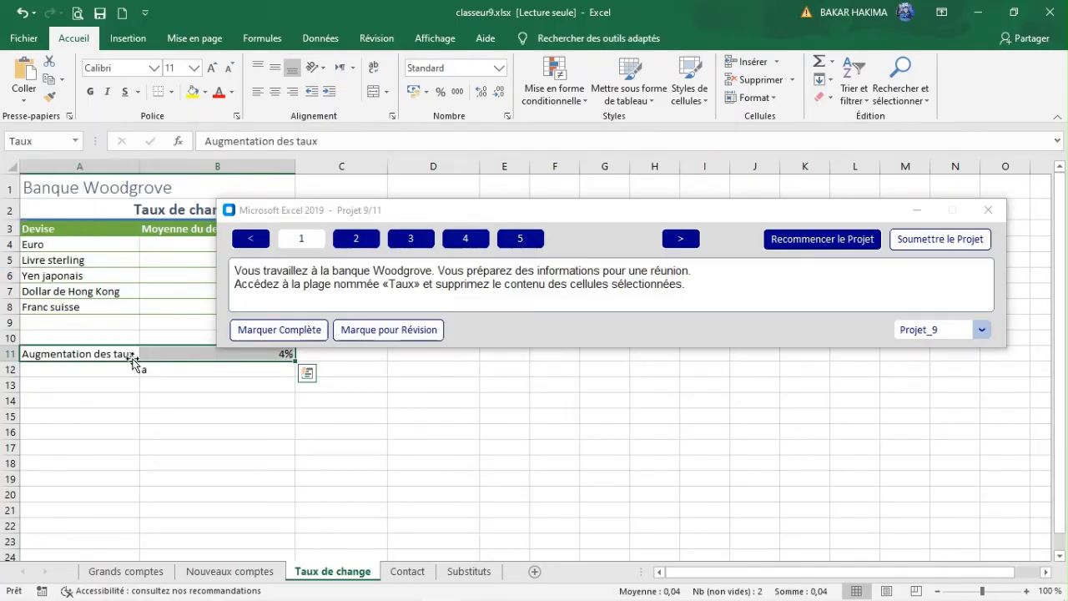
key(Delete)
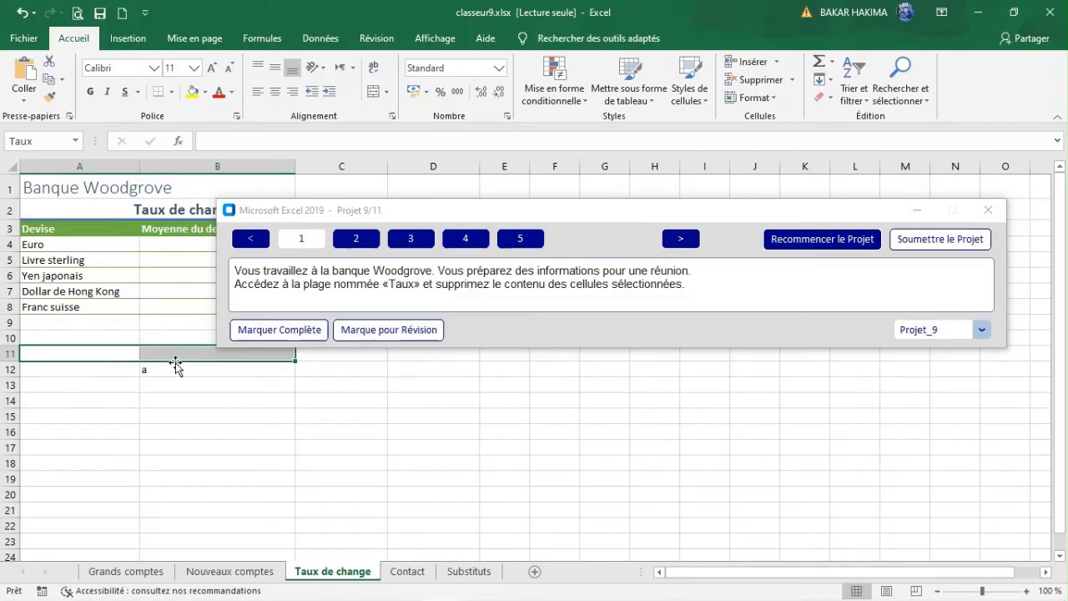
key(ctrl+v)
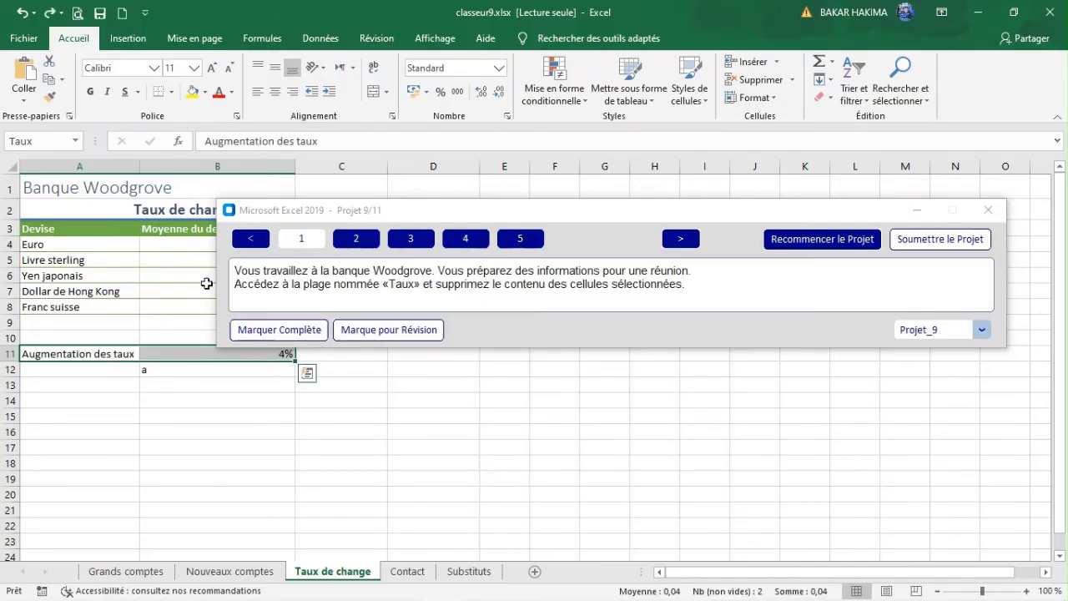
- Try deleting the Taux cells themselves from the sheet, and undo both the cell deletion and the test entry in B12
click(775, 86)
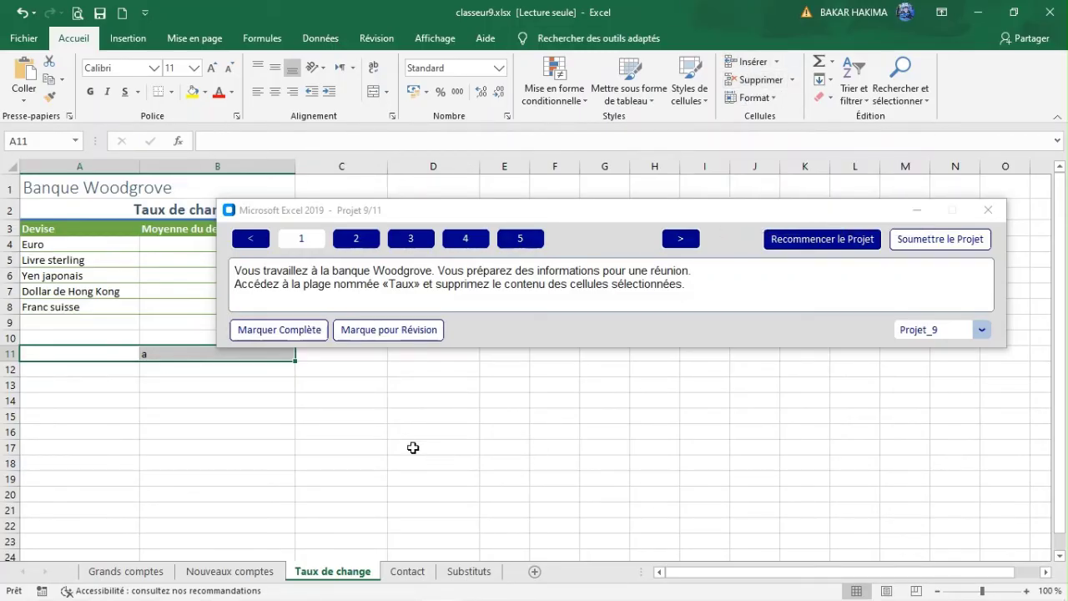
key(ctrl+z)
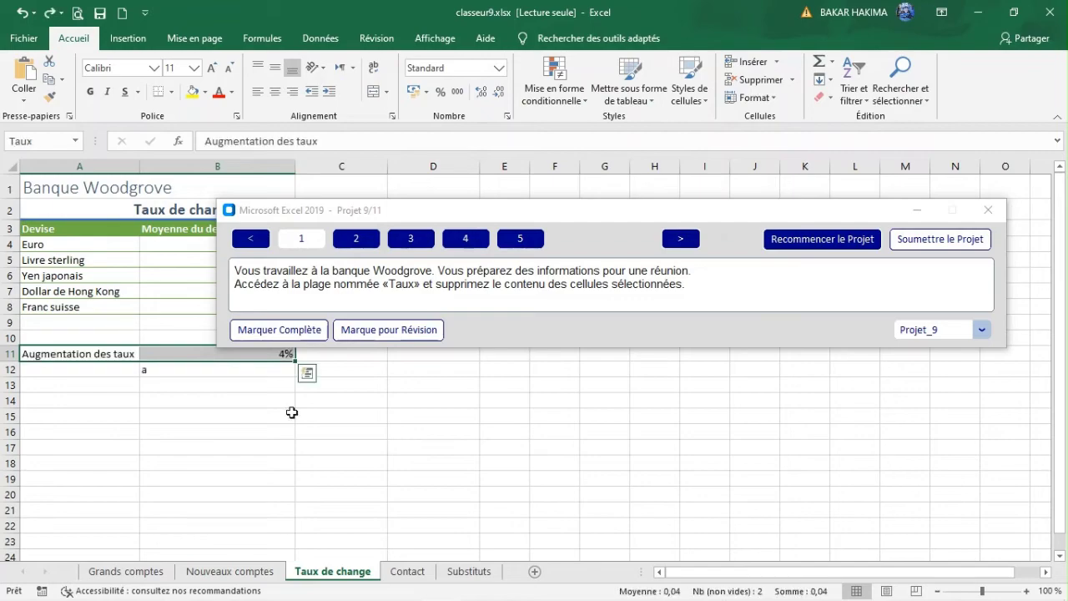
click(178, 371)
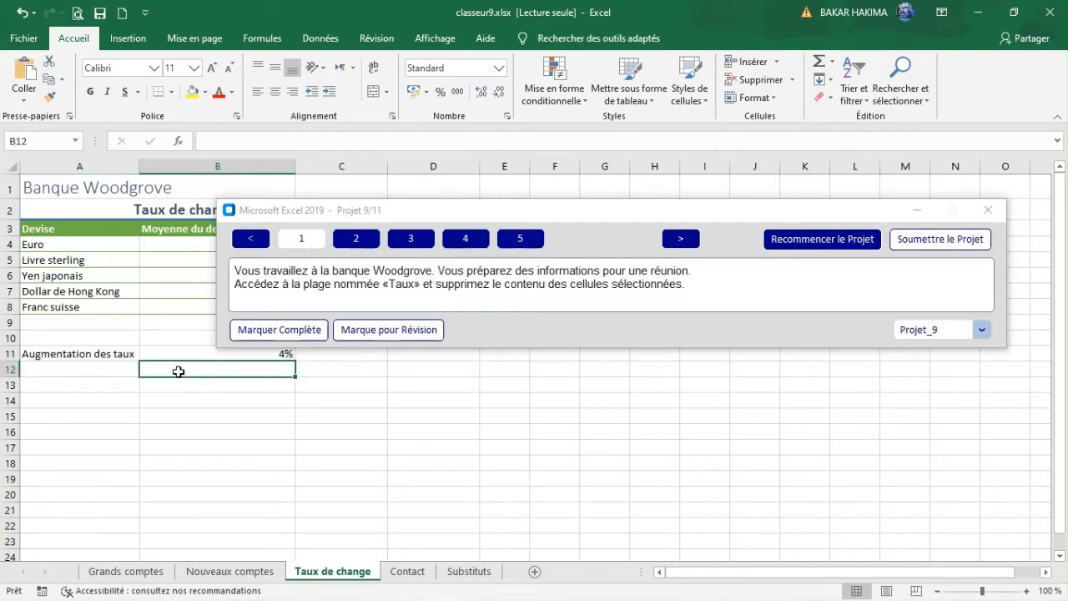
- Go to the named range Taux and delete the contents of its cells
click(75, 141)
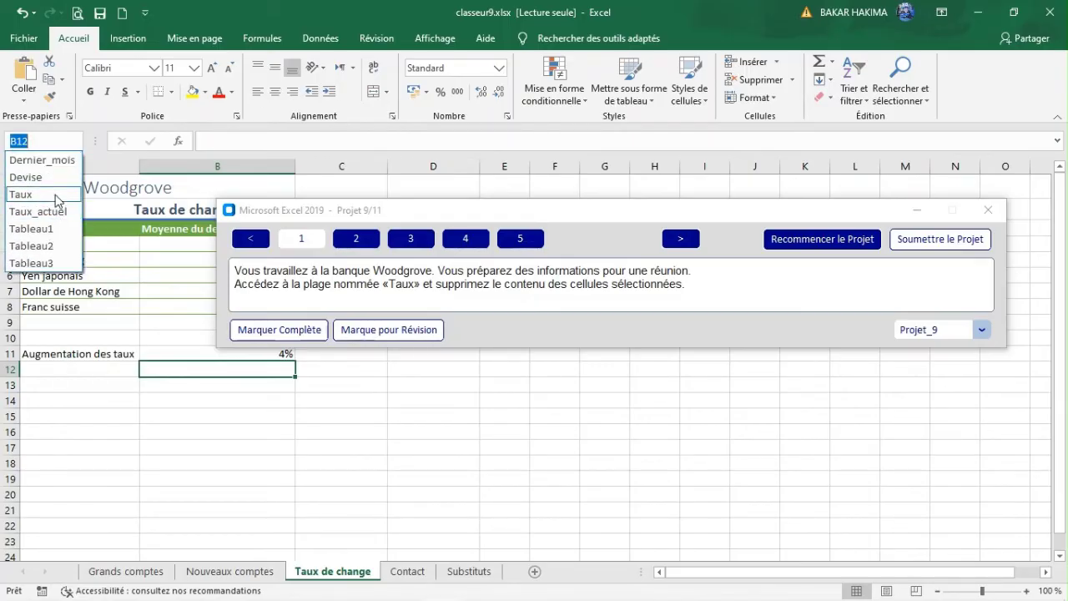
click(55, 194)
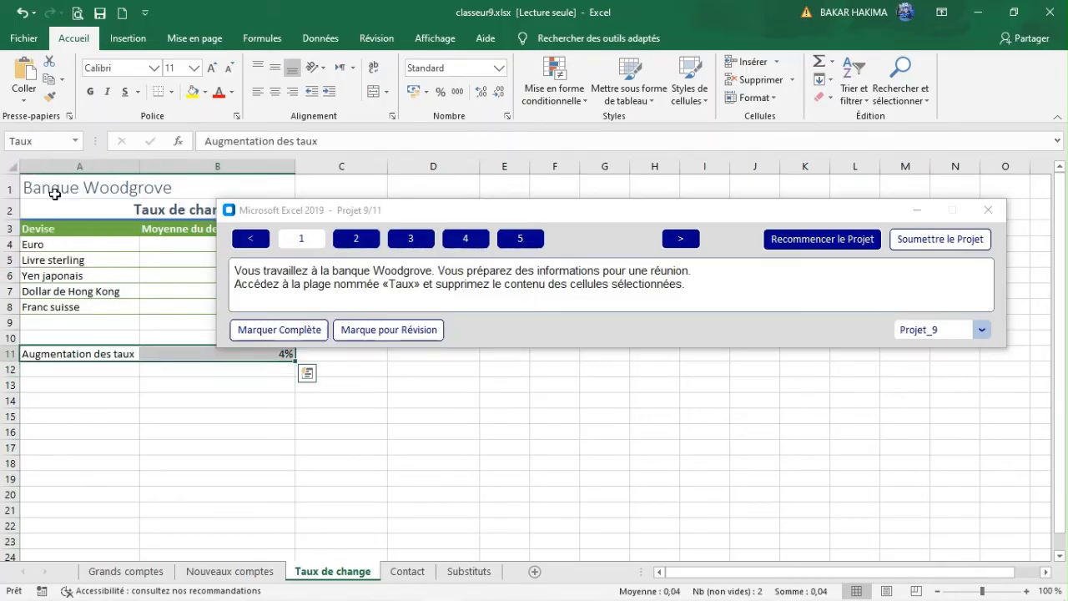
key(Delete)
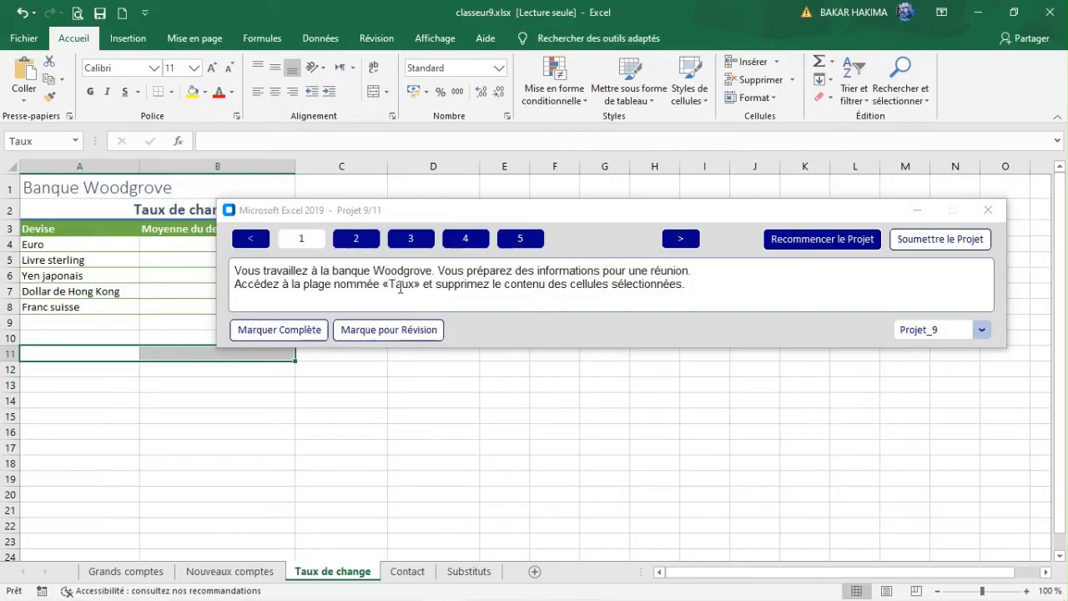
- Open task 2 and format cells B4:D8 of the Taux de change sheet as numbers with 2 decimals
click(356, 245)
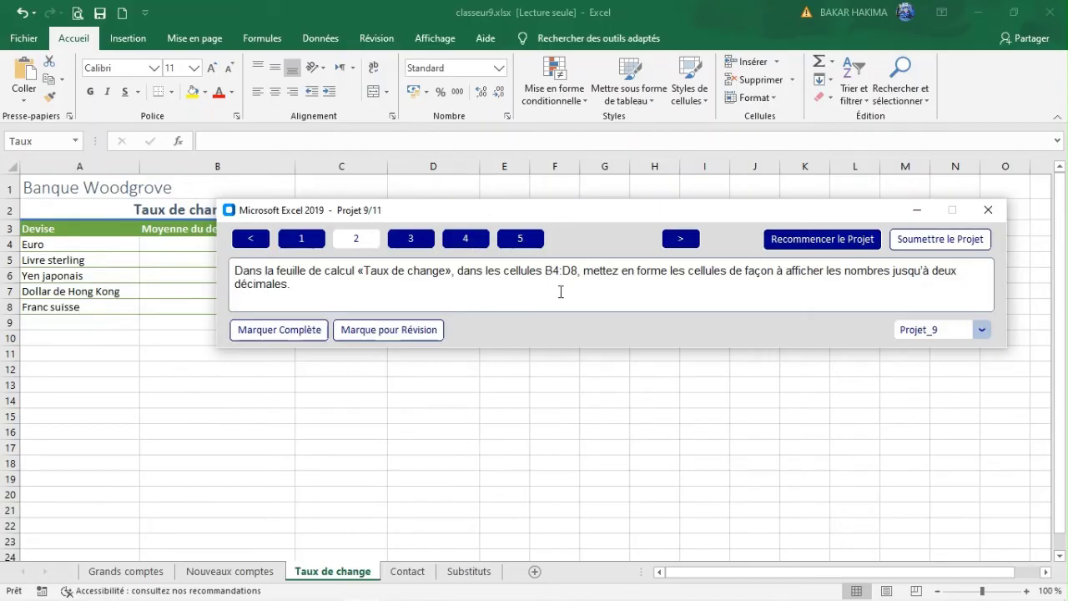
drag(617, 219, 493, 374)
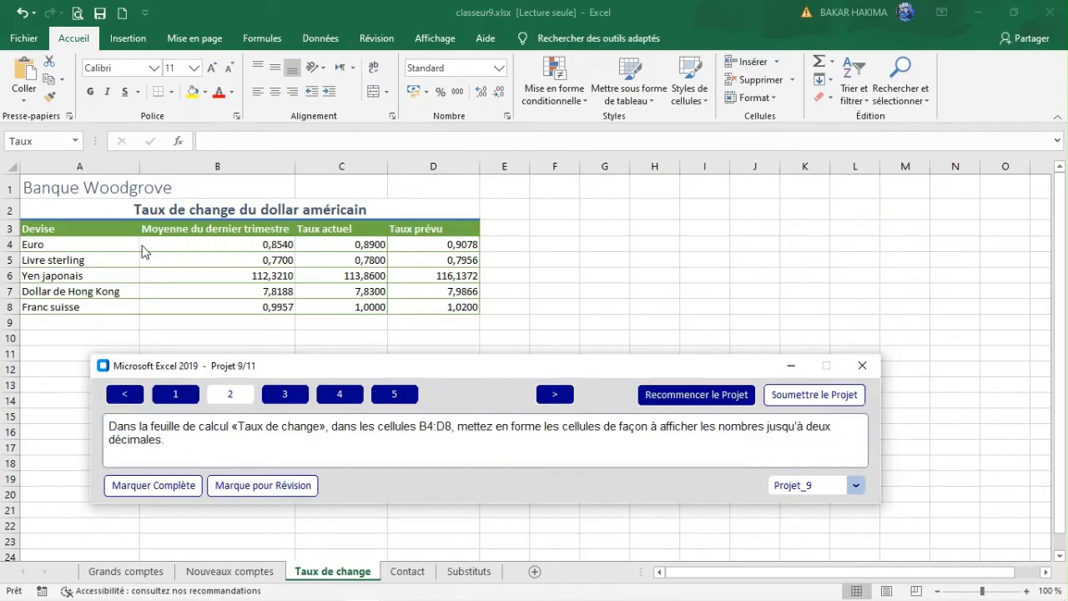
click(226, 242)
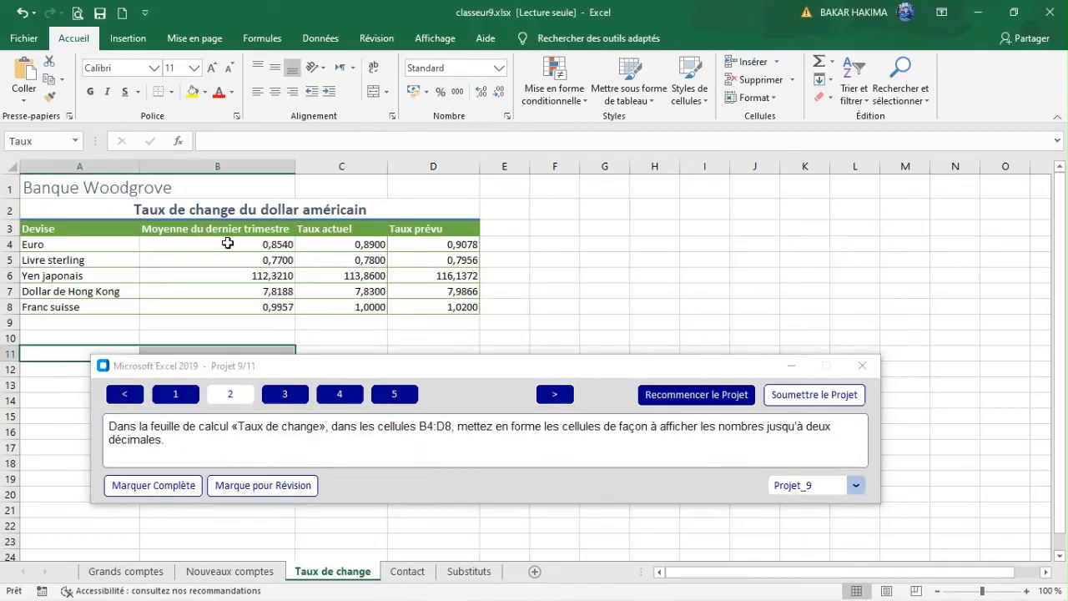
drag(227, 243, 408, 306)
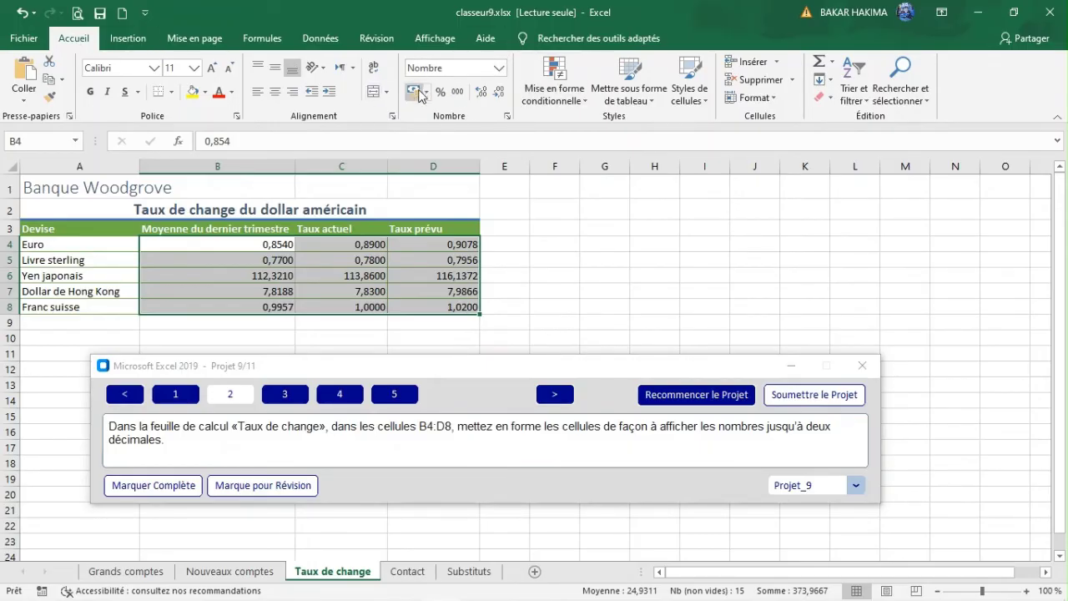
click(509, 122)
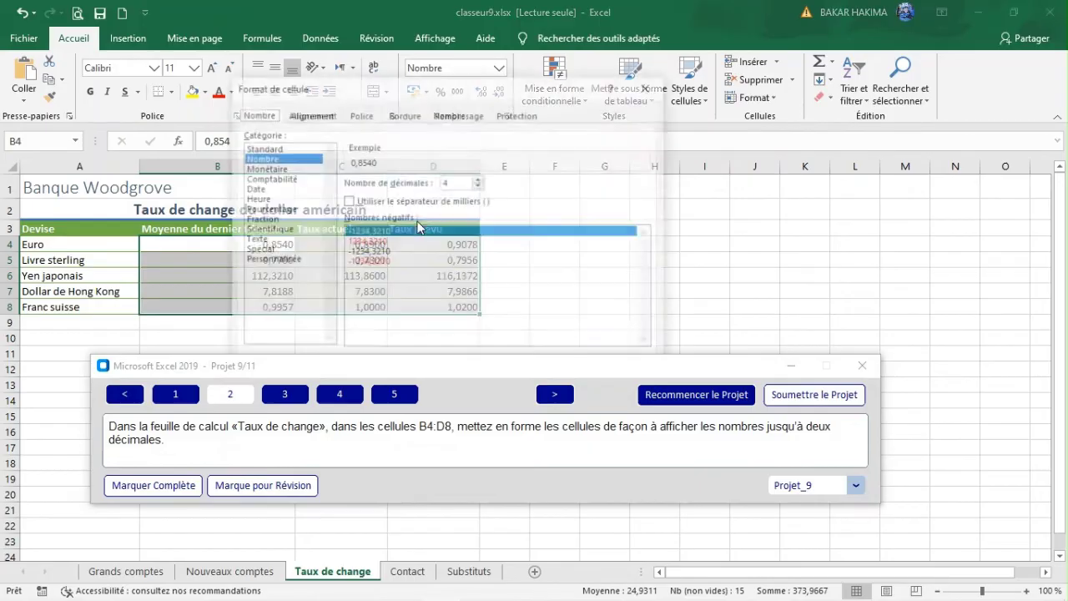
drag(392, 98, 441, 51)
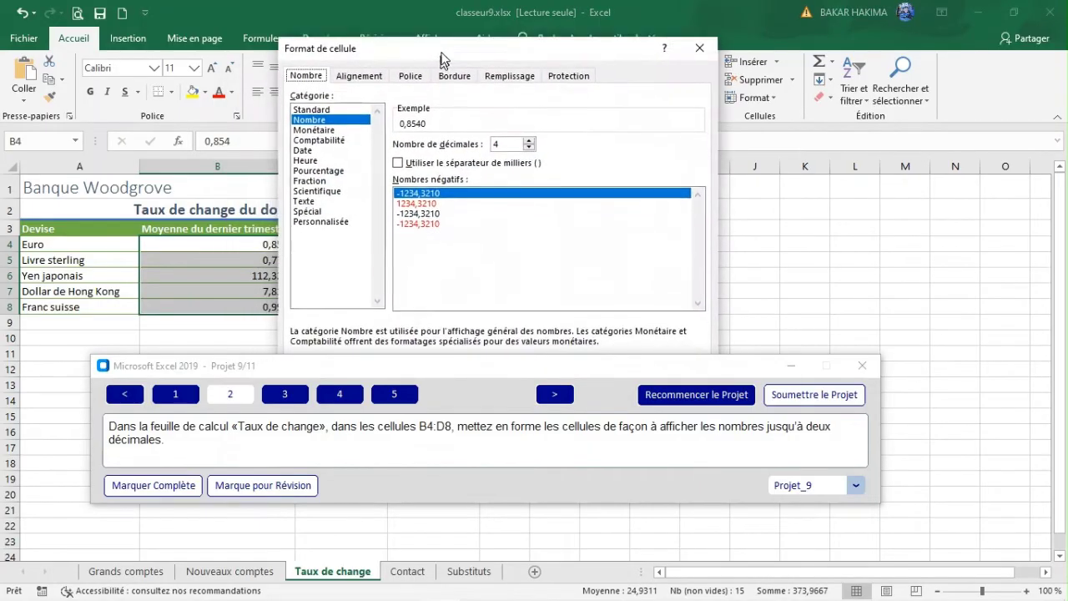
click(527, 137)
click(527, 137)
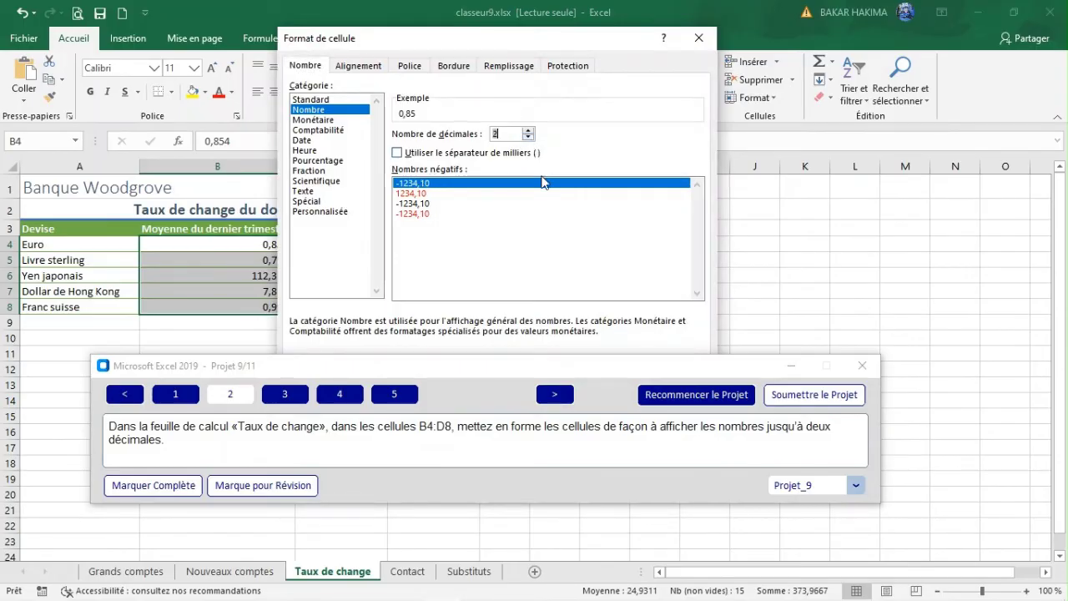
drag(577, 364, 570, 414)
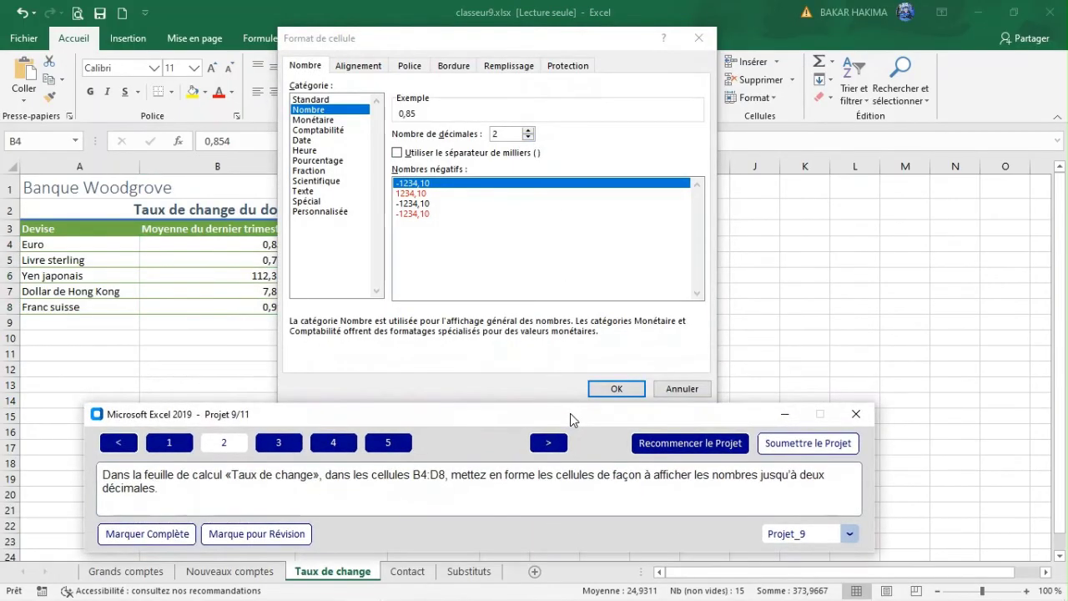
click(614, 389)
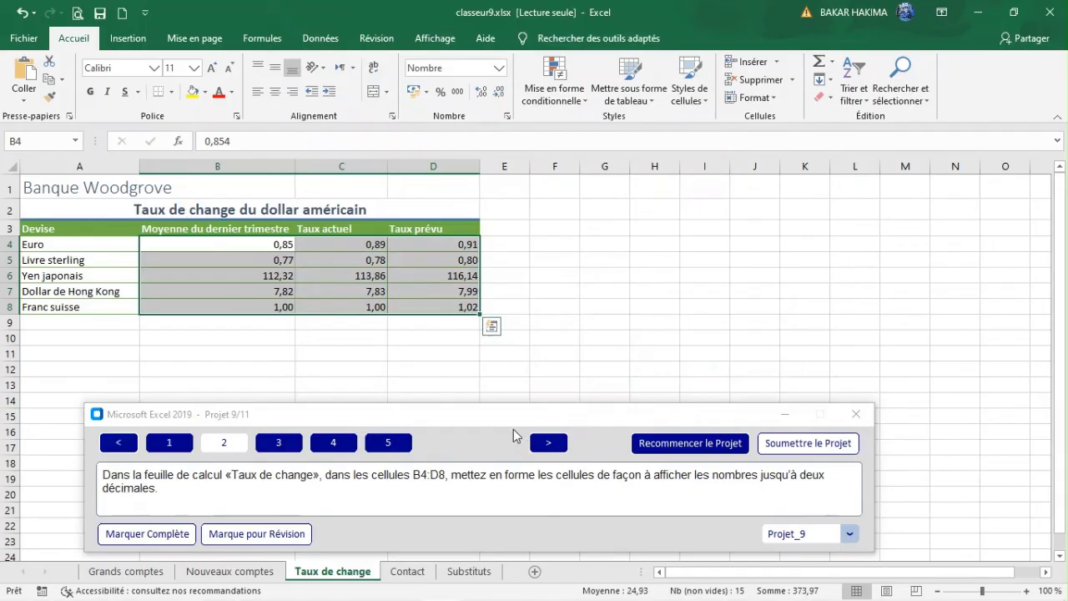
- Open task 3, go to the Grands comptes sheet, and keep the task window clear of the table
drag(525, 417, 528, 348)
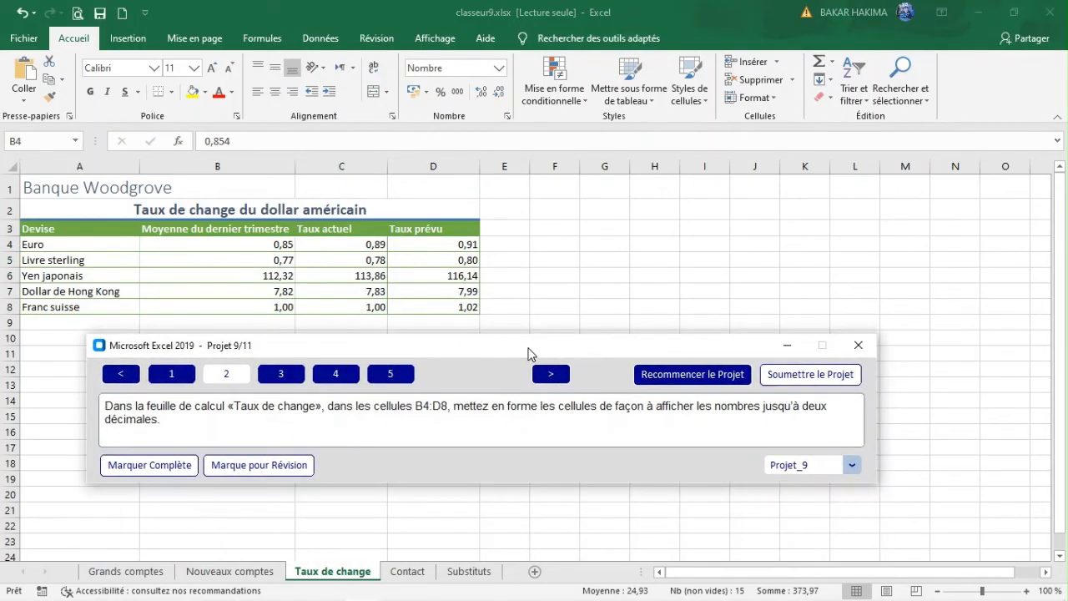
click(284, 380)
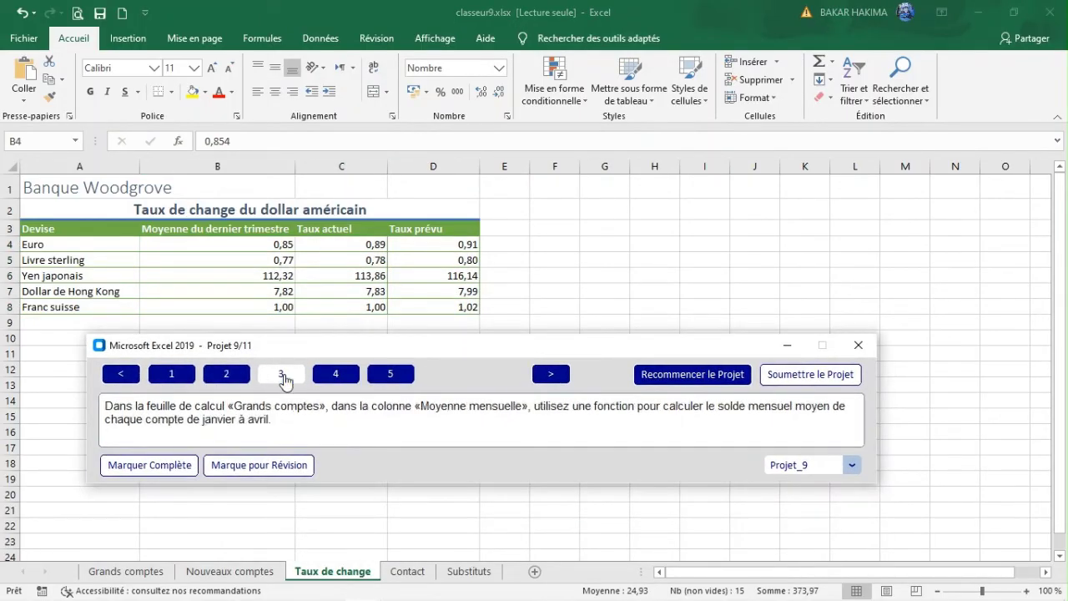
click(125, 579)
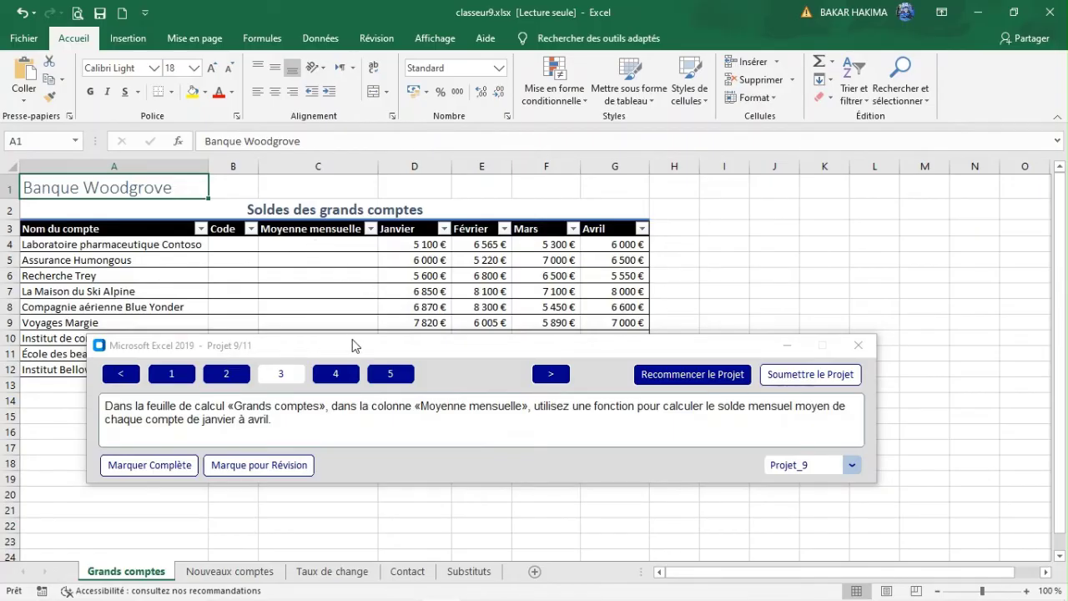
drag(354, 345, 337, 420)
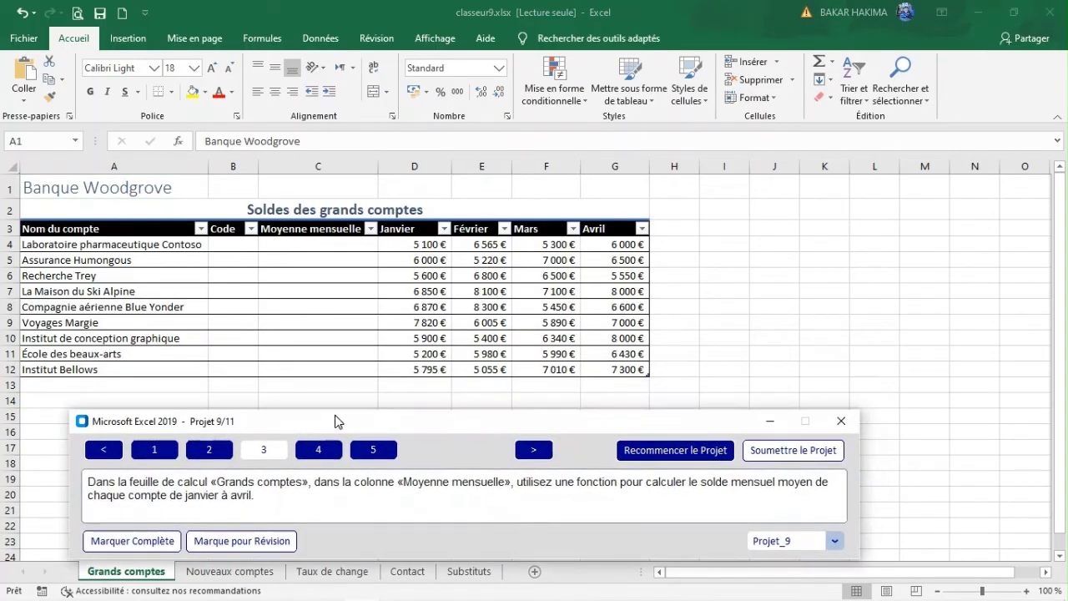
- Fill the Moyenne mensuelle column from C4 with the MOYENNE function over each account's Janvier to Avril balances
click(318, 243)
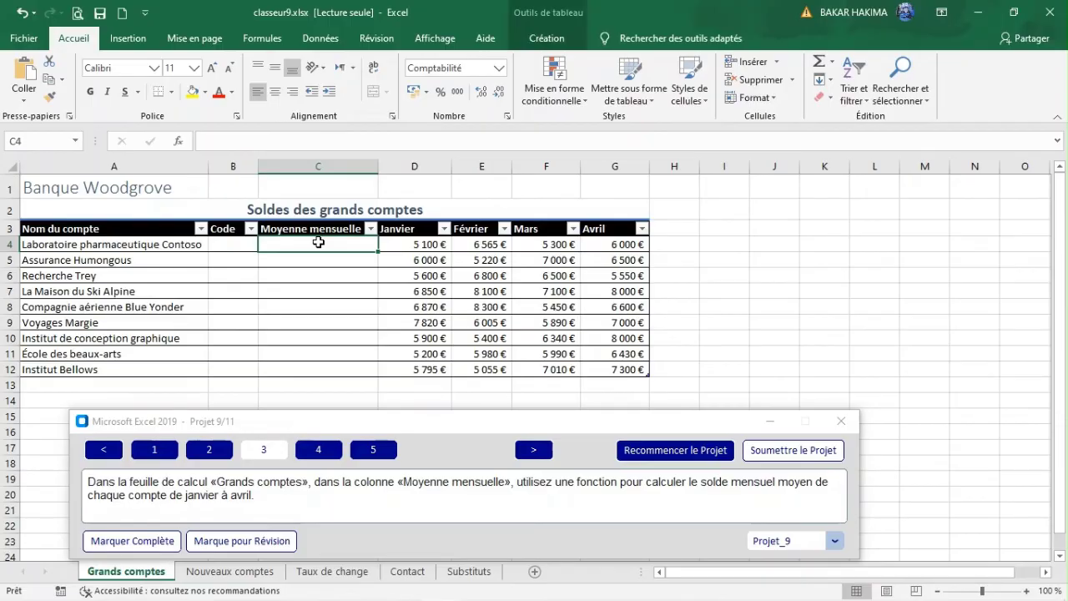
text(=m)
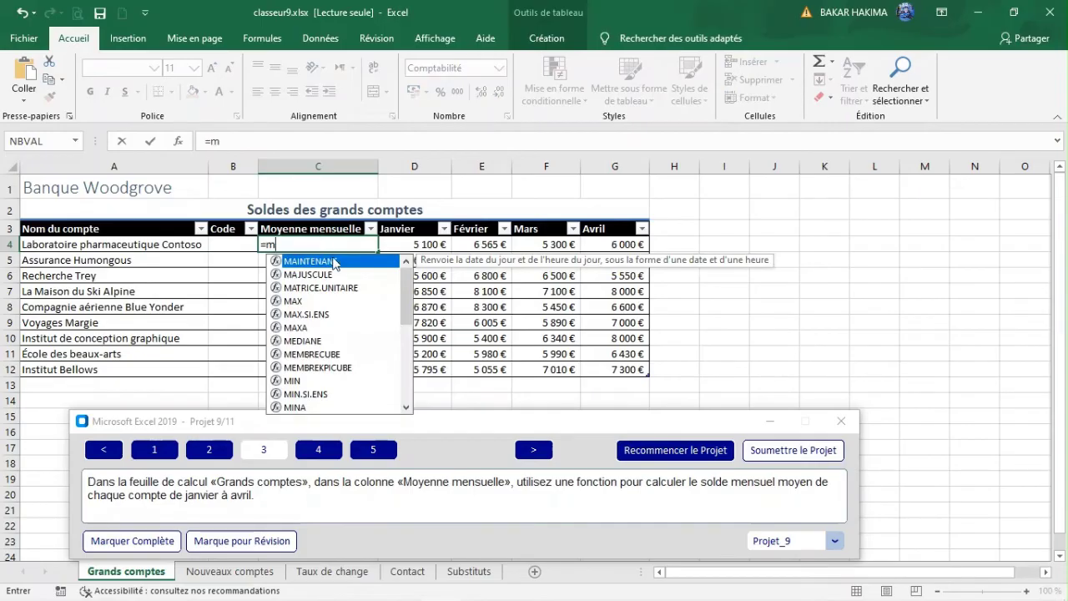
text(o)
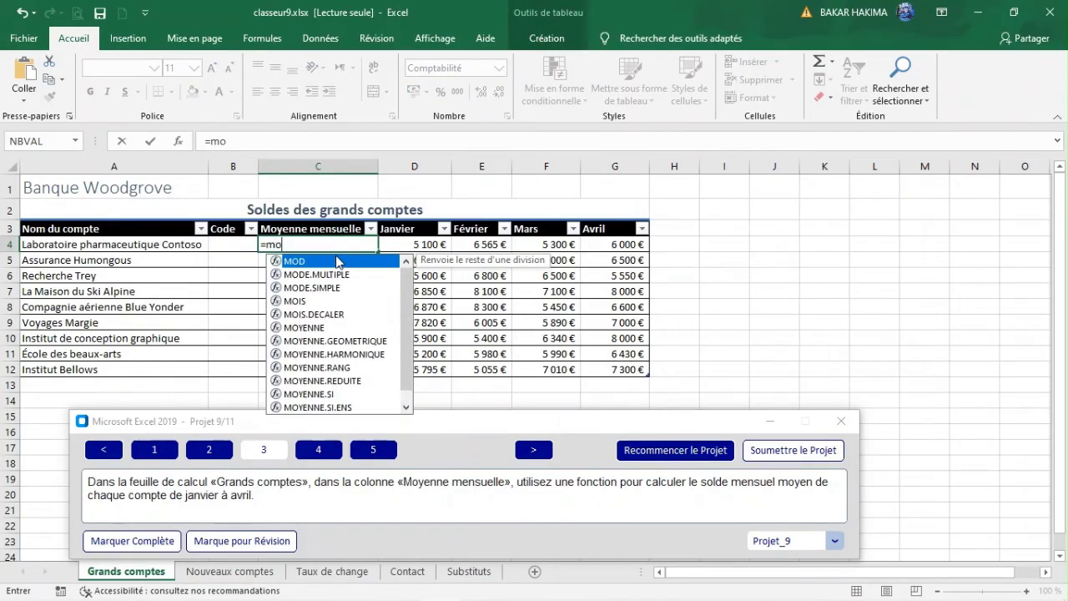
click(318, 329)
double_click(318, 328)
click(317, 324)
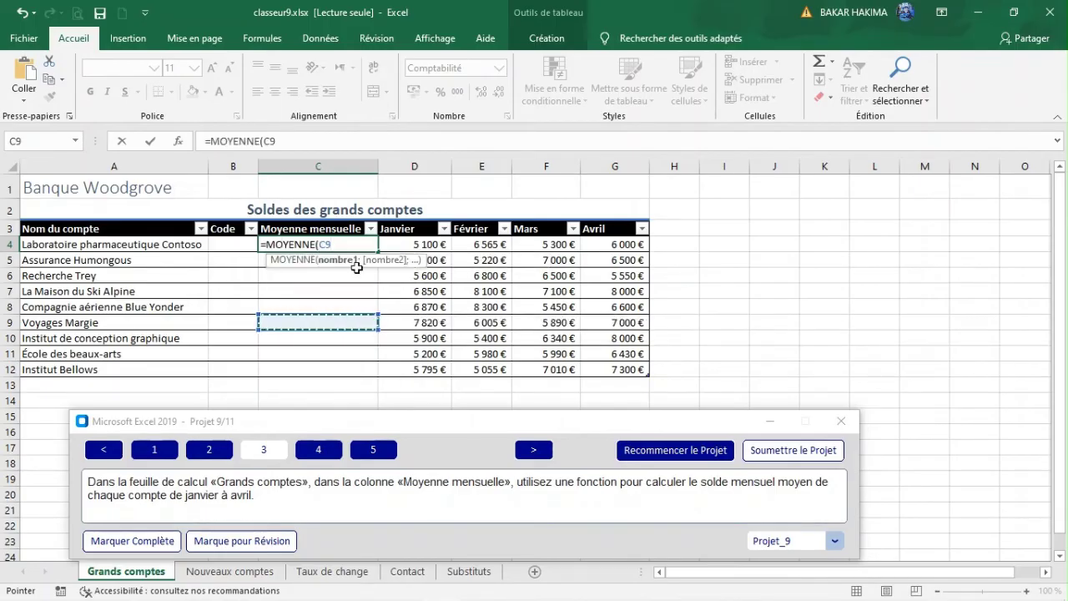
key(BackSpace)
key(BackSpace)
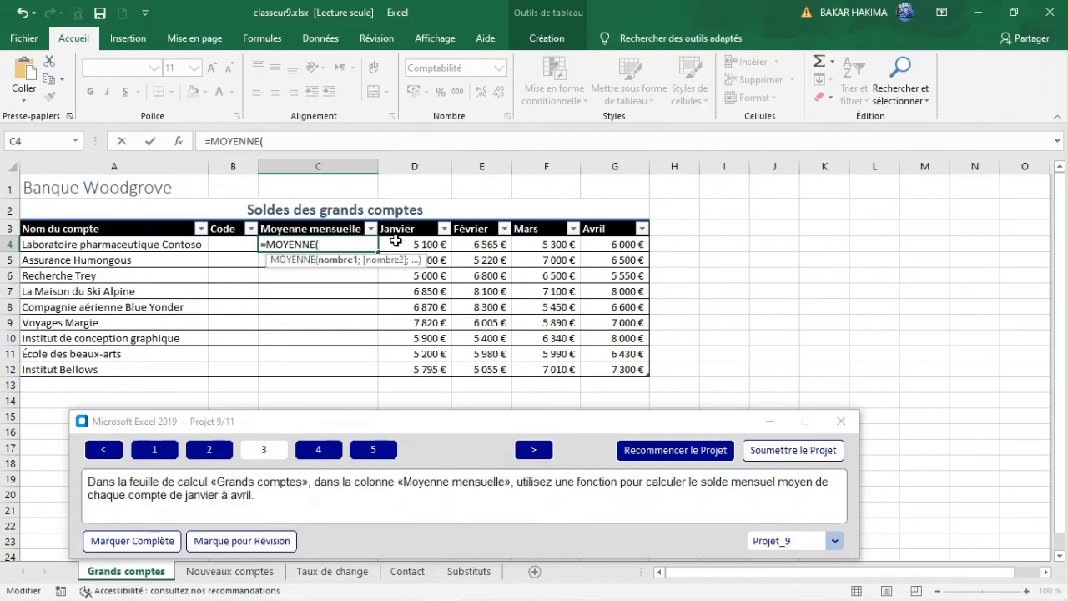
drag(397, 242, 614, 241)
key(Return)
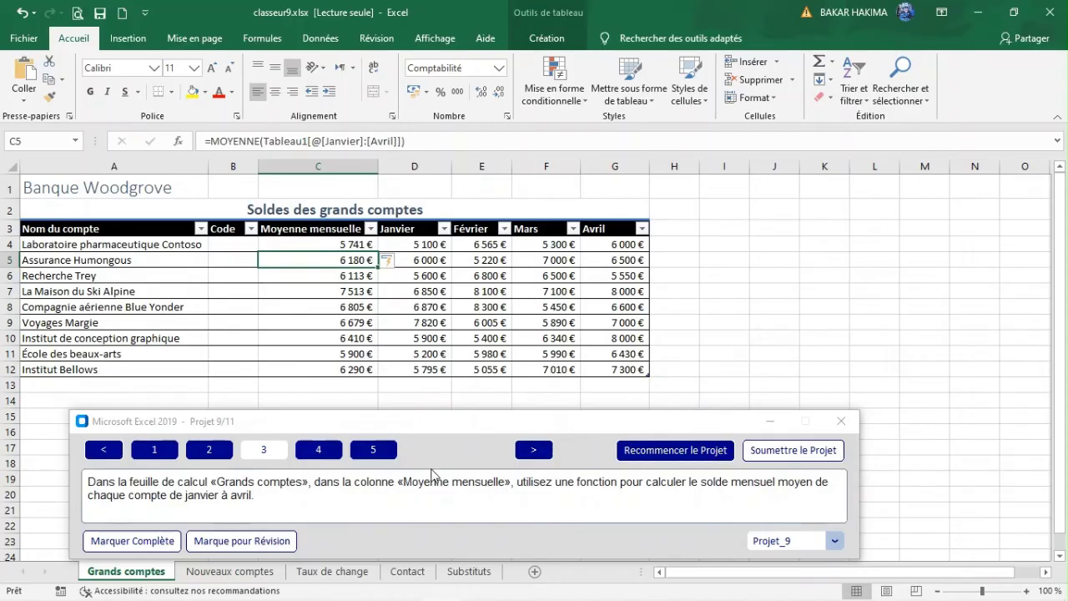
click(320, 455)
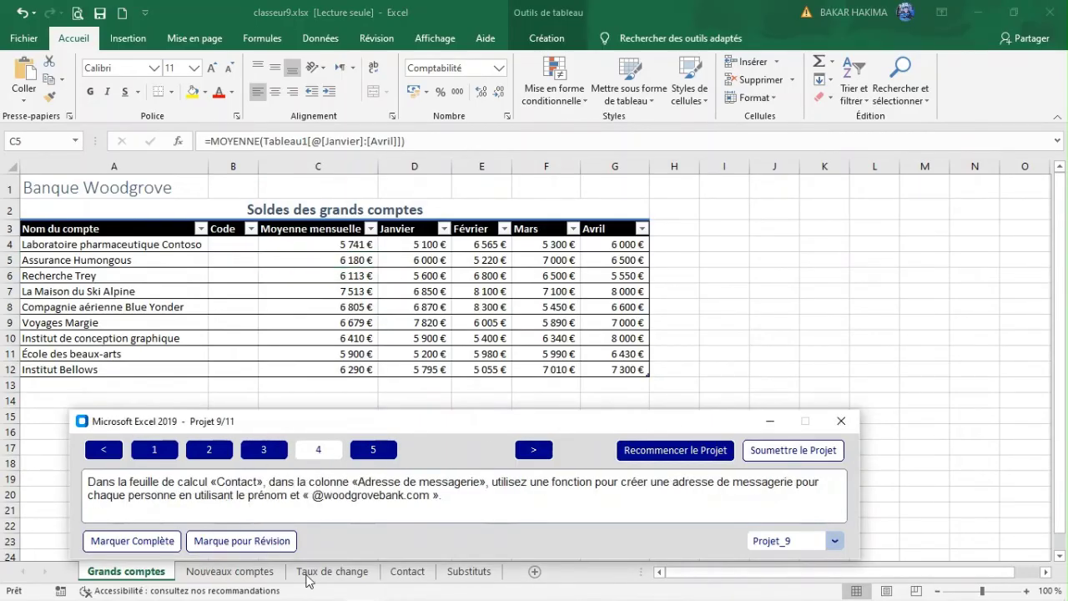
click(415, 572)
click(416, 573)
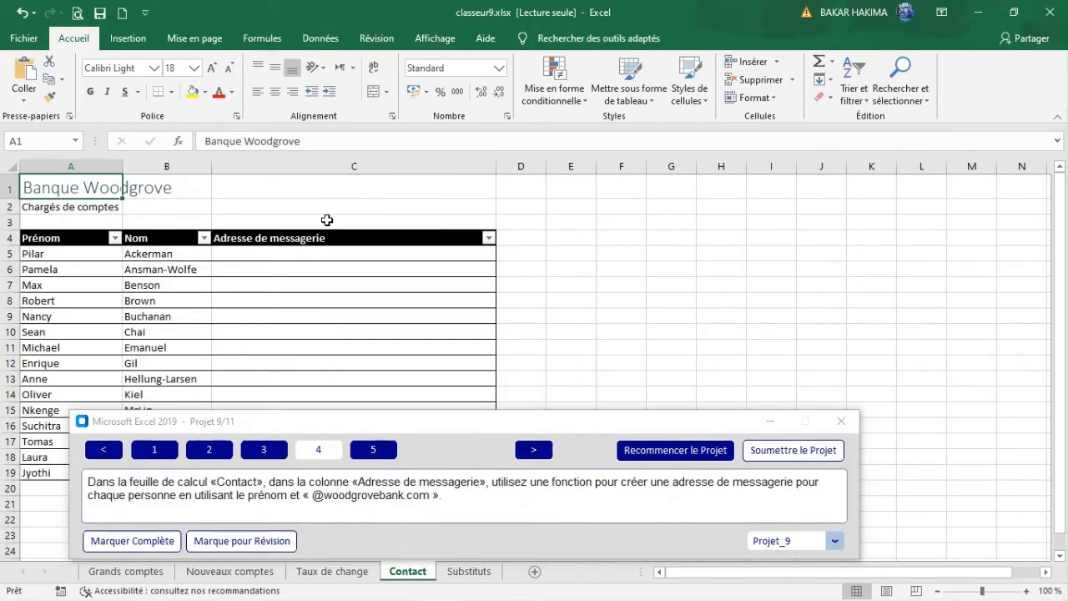
click(323, 258)
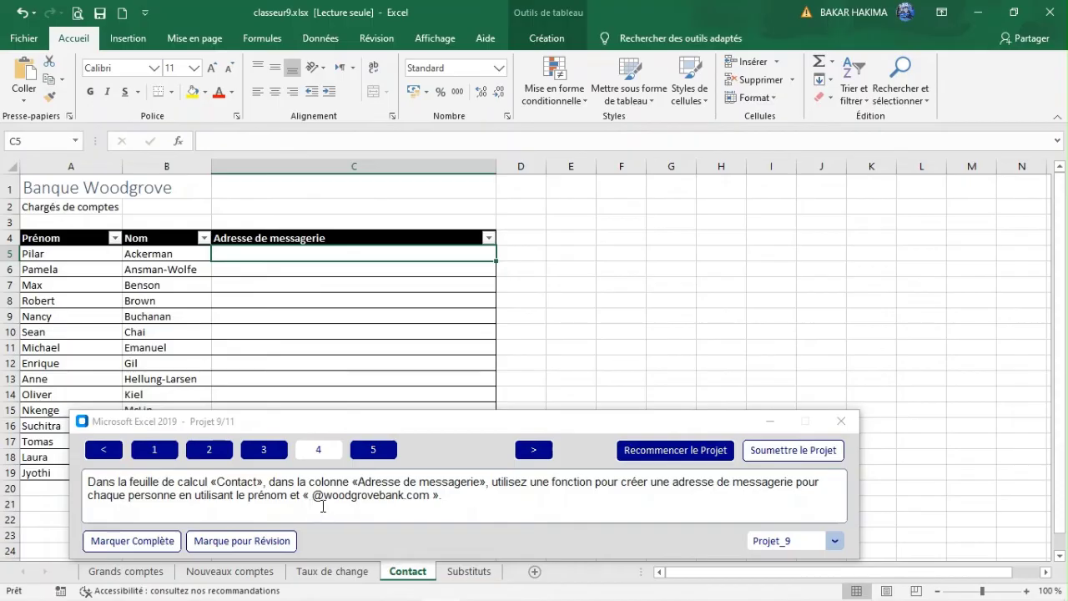
drag(313, 495, 427, 494)
key(ctrl+c)
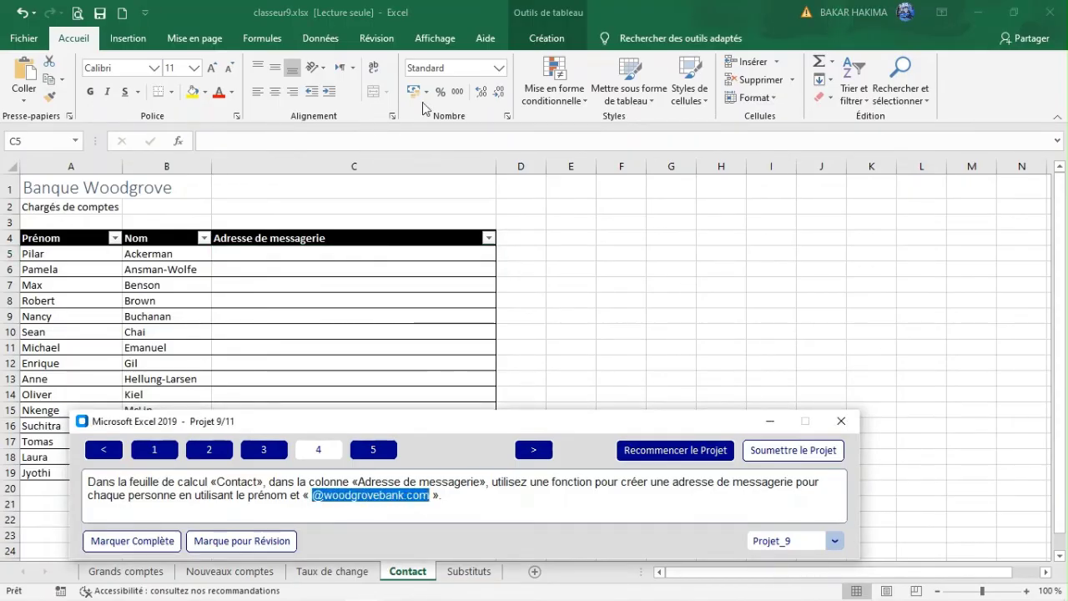
click(344, 254)
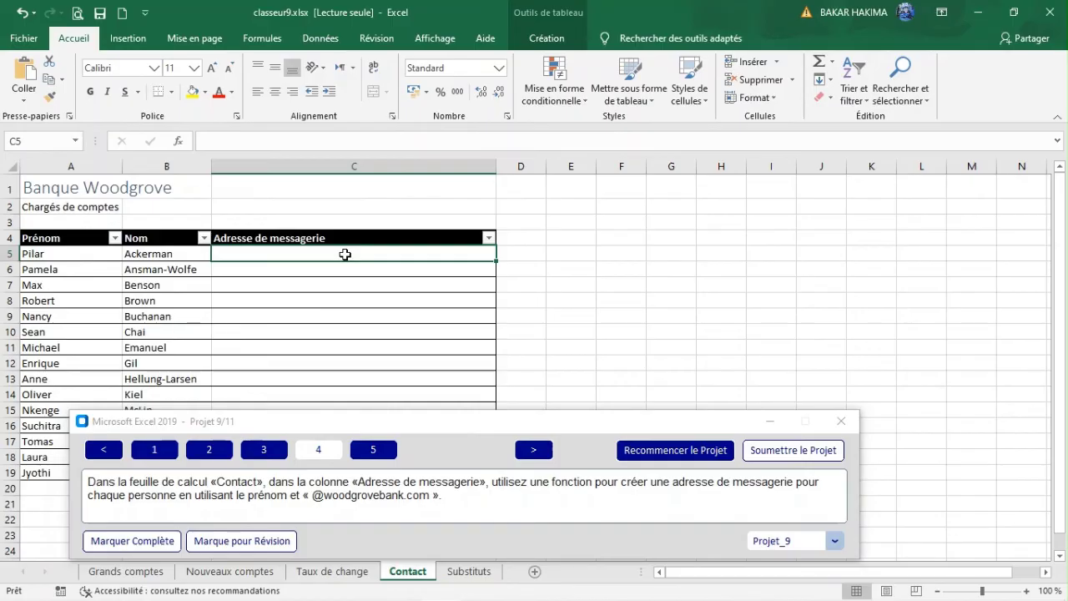
text(=)
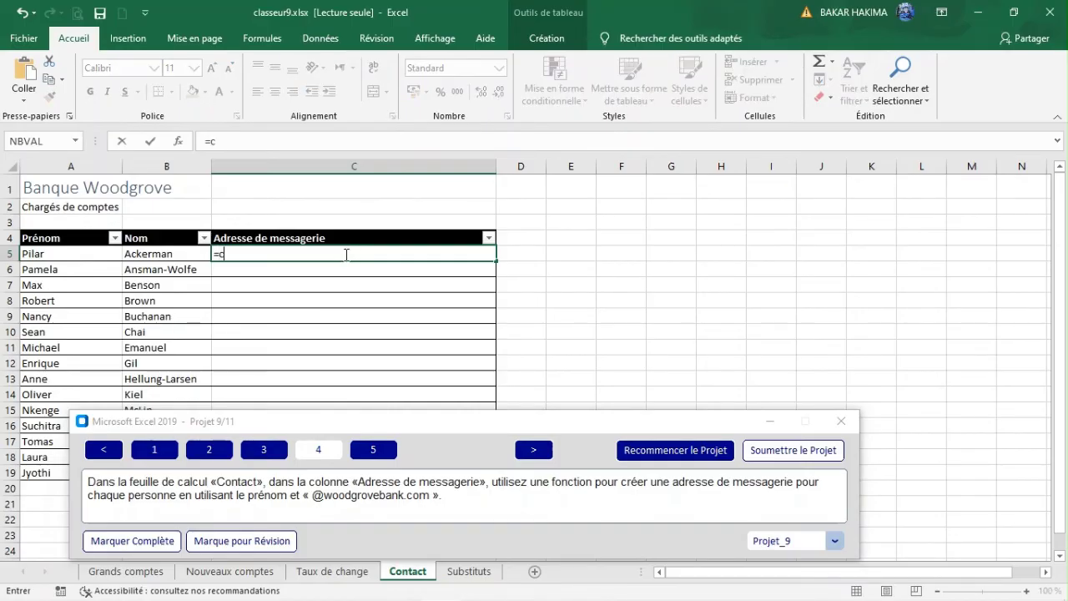
text(con)
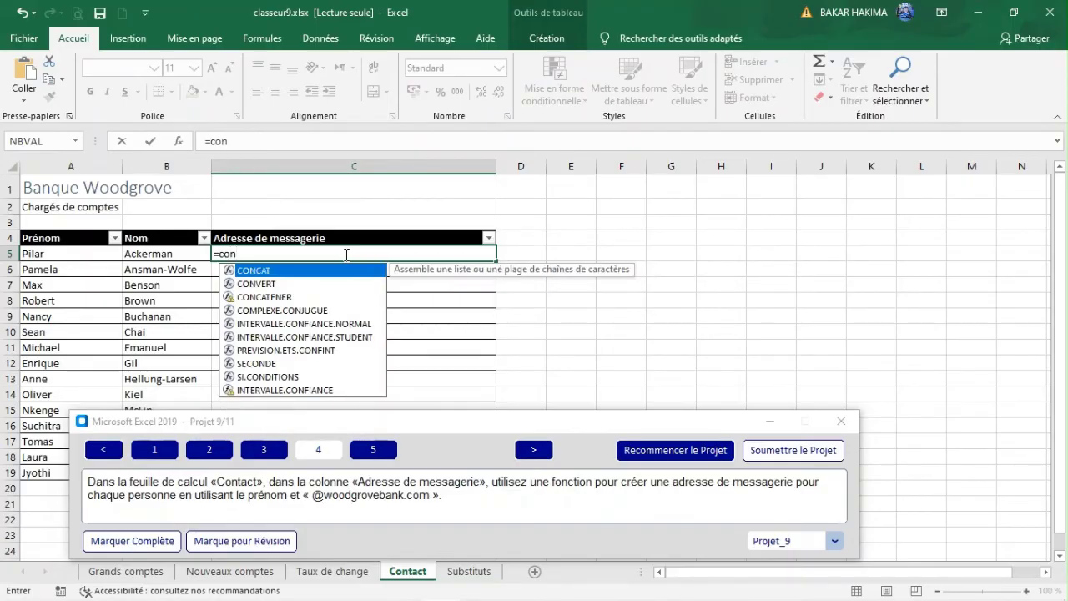
text(c)
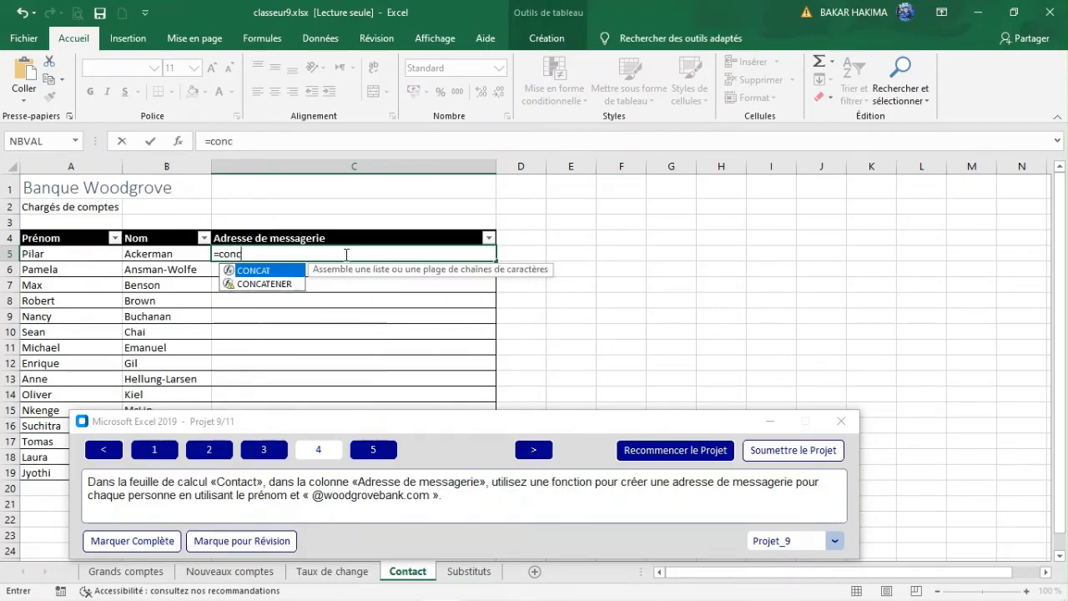
double_click(276, 275)
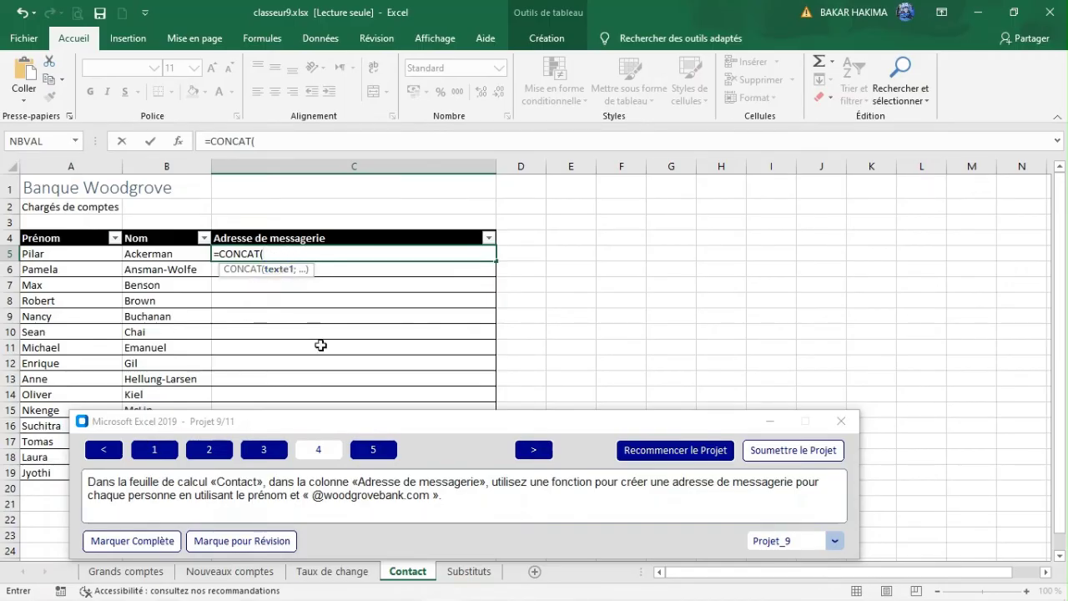
click(60, 251)
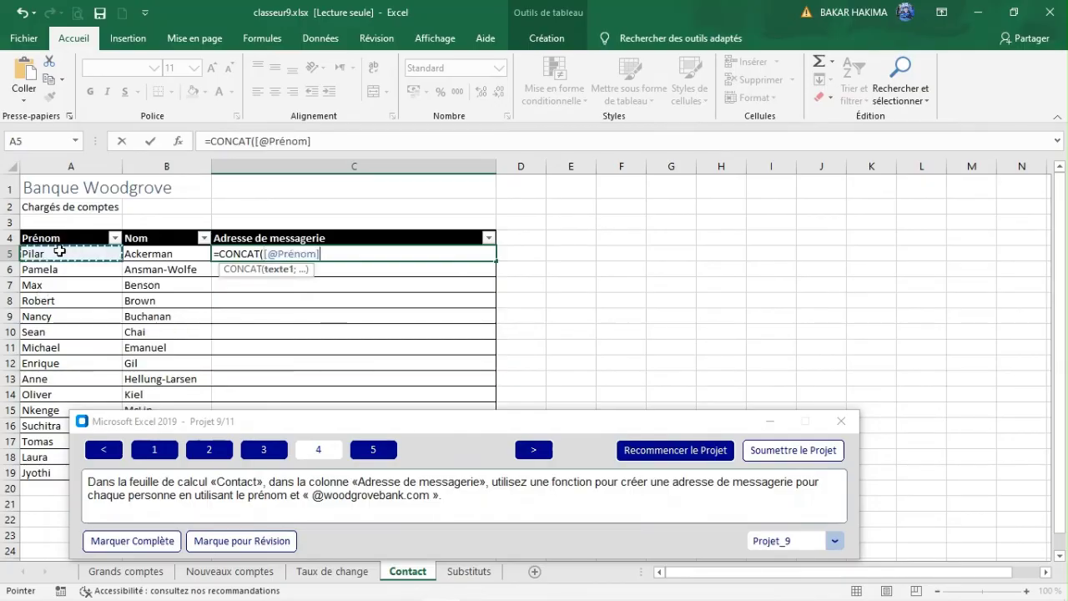
text(;)
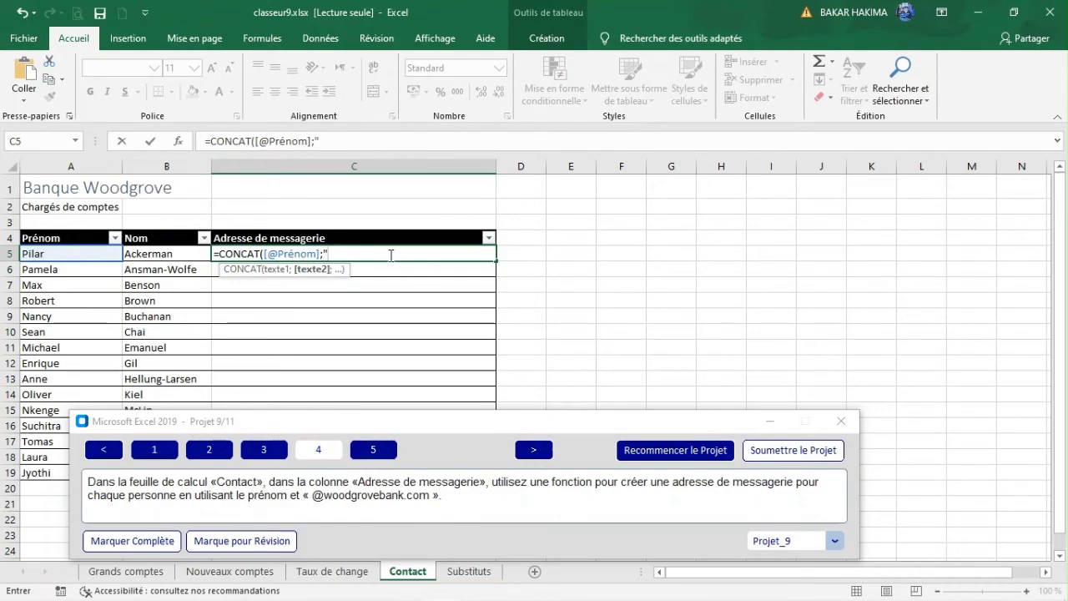
key(ctrl+v)
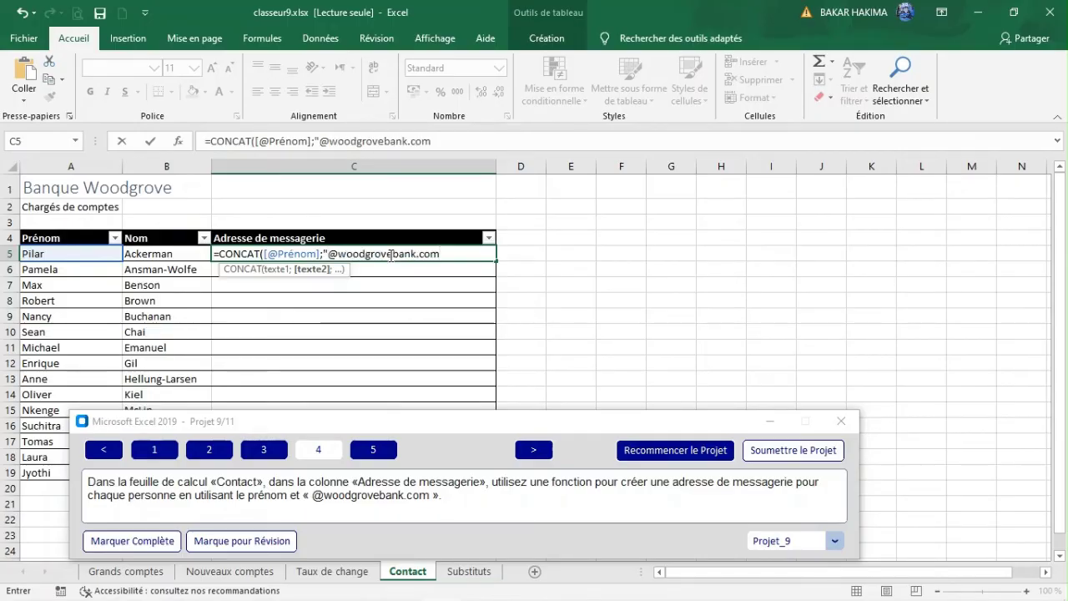
key(Return)
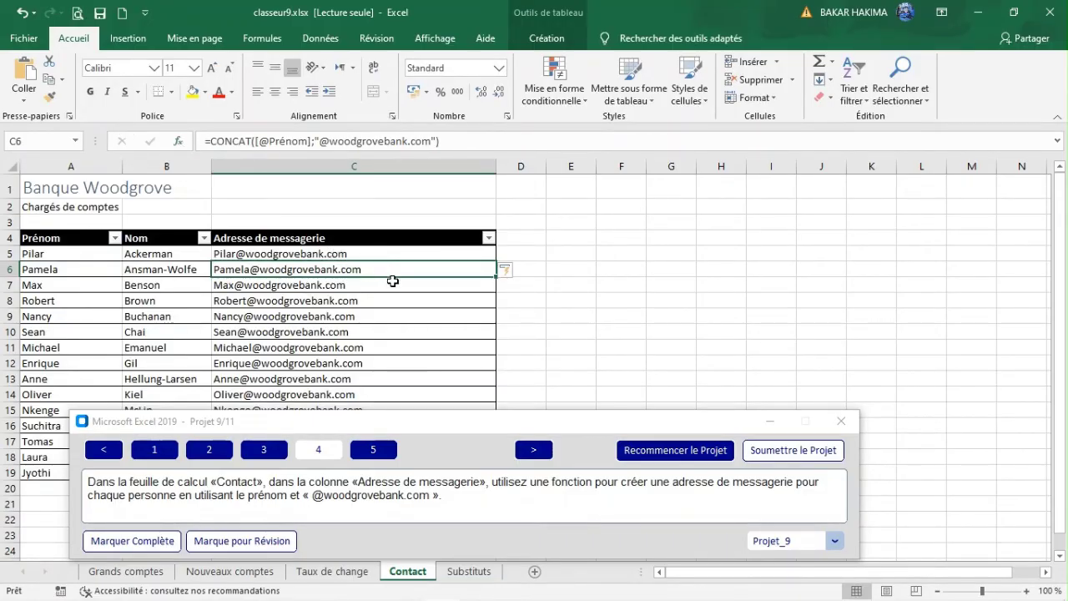
key(ctrl+z)
key(ctrl+z)
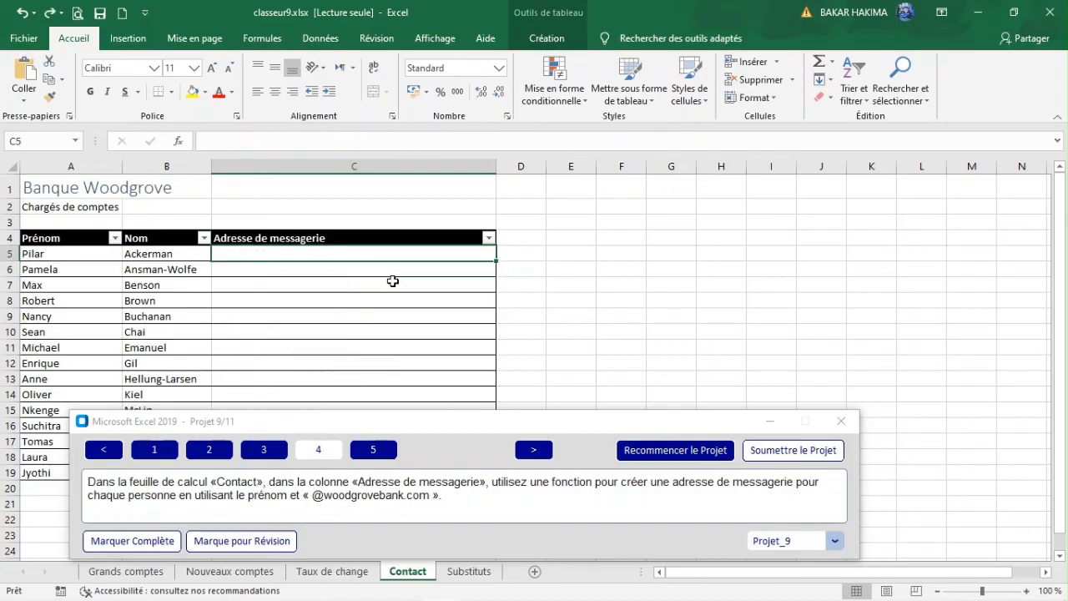
text(=con)
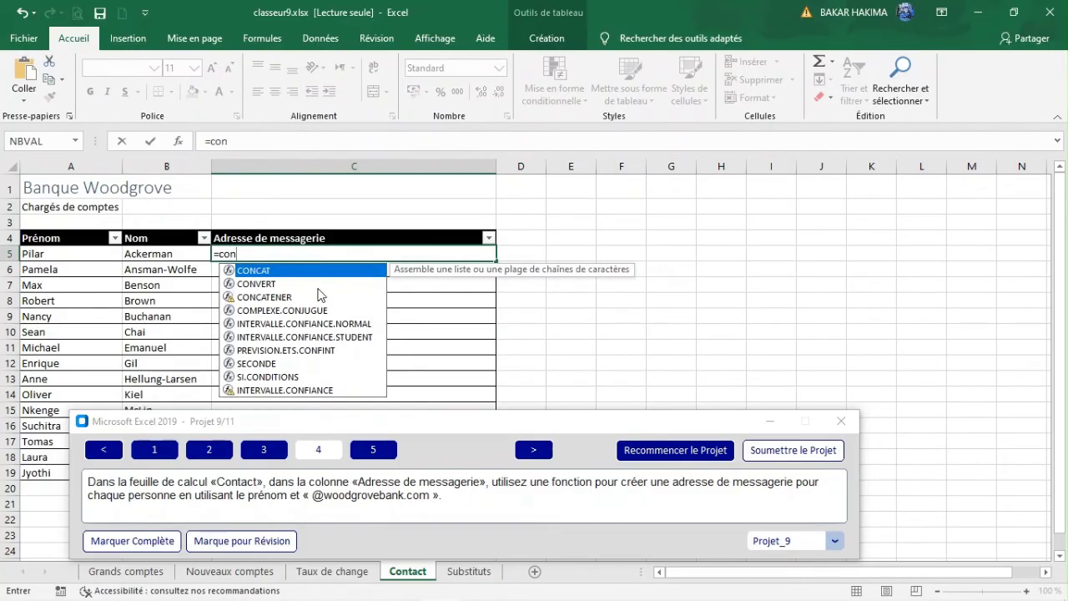
double_click(294, 272)
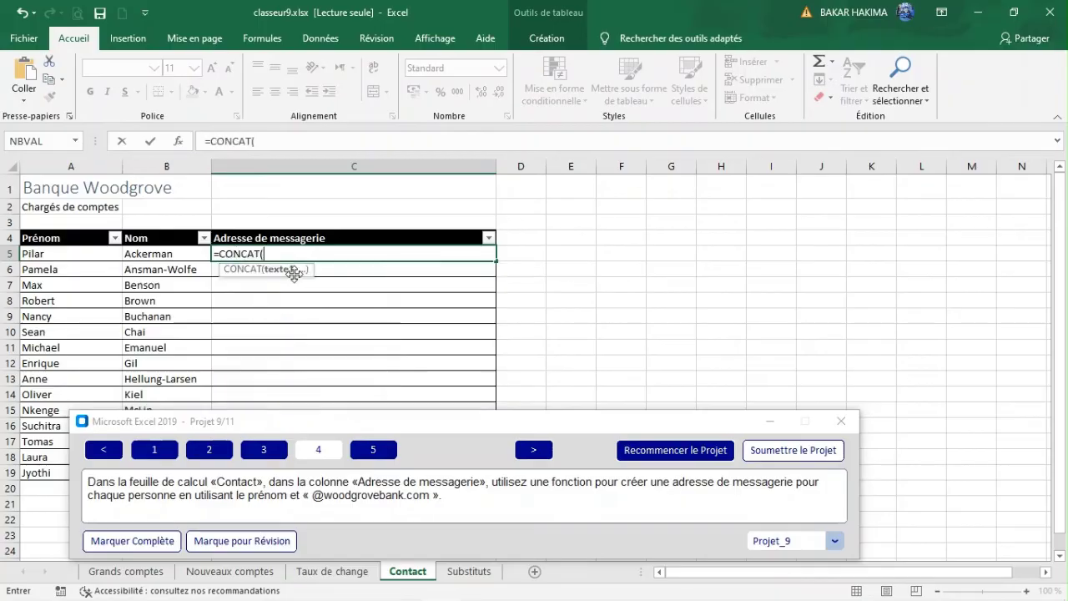
click(177, 142)
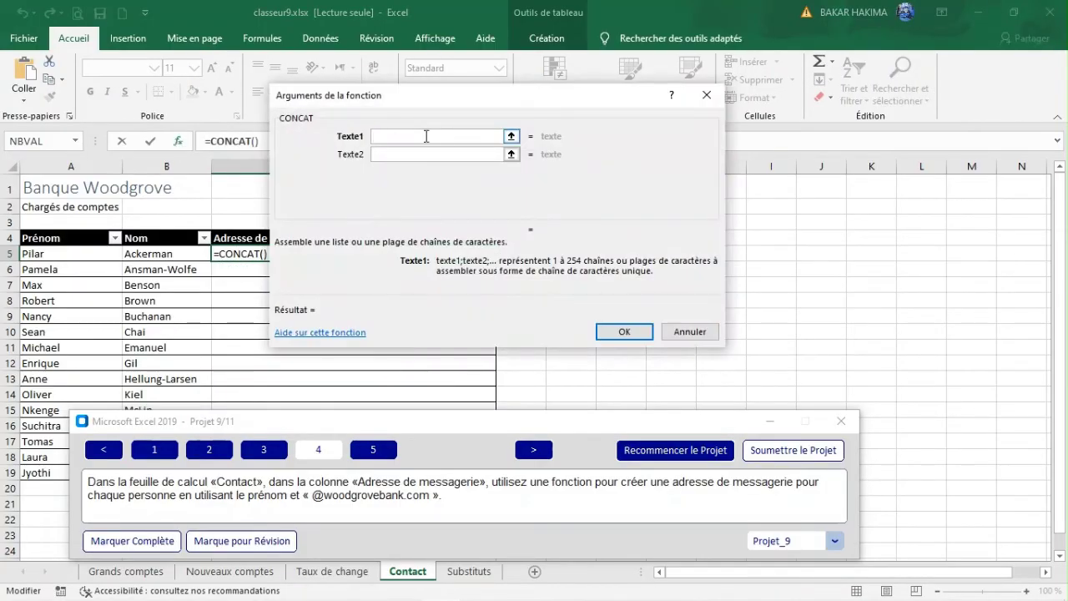
click(55, 255)
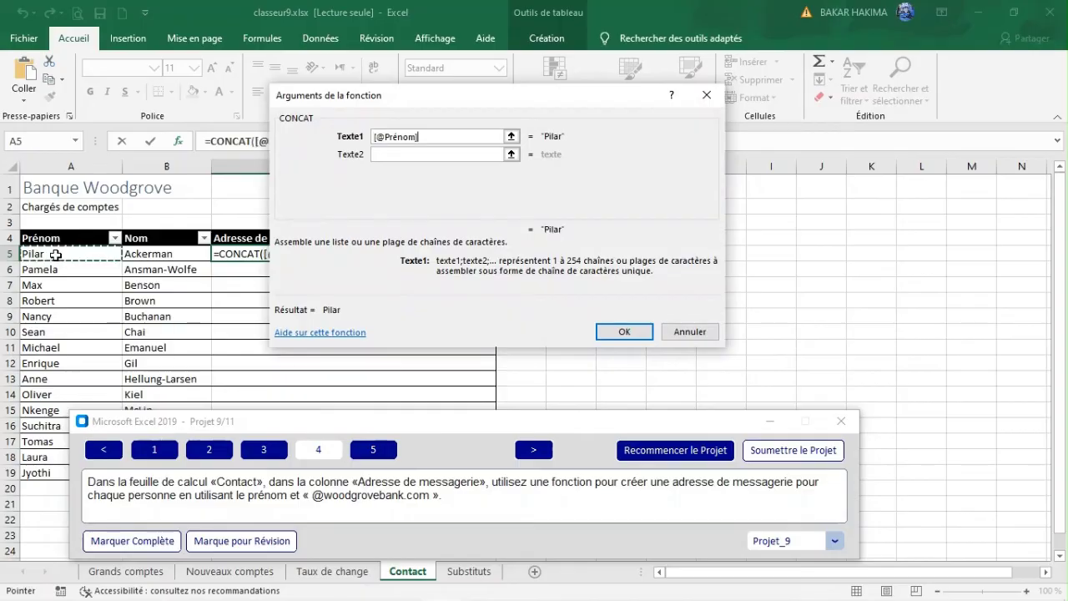
click(384, 153)
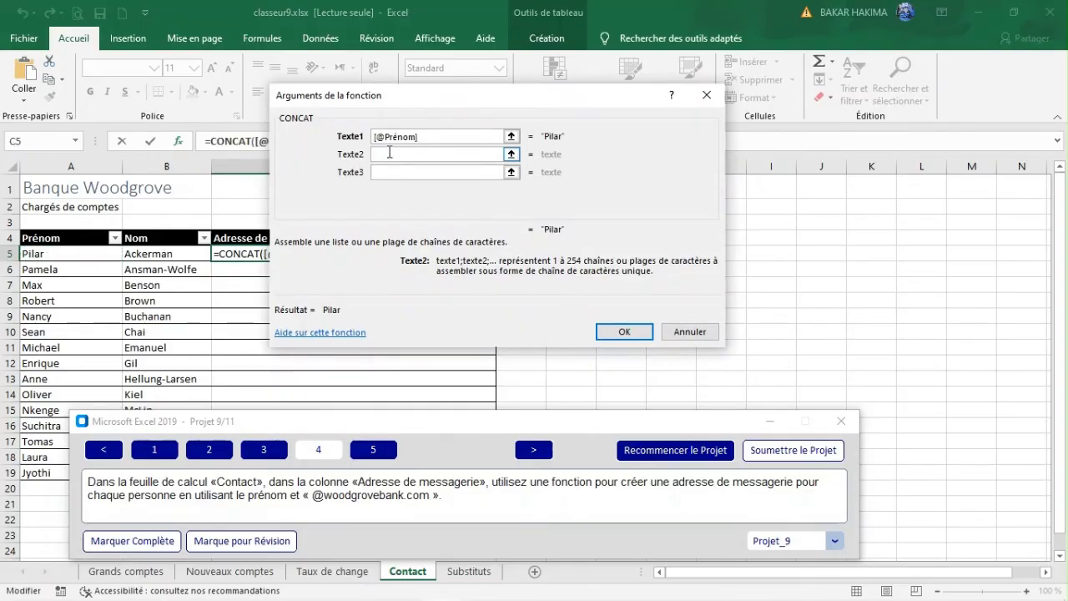
key(ctrl+v)
click(451, 171)
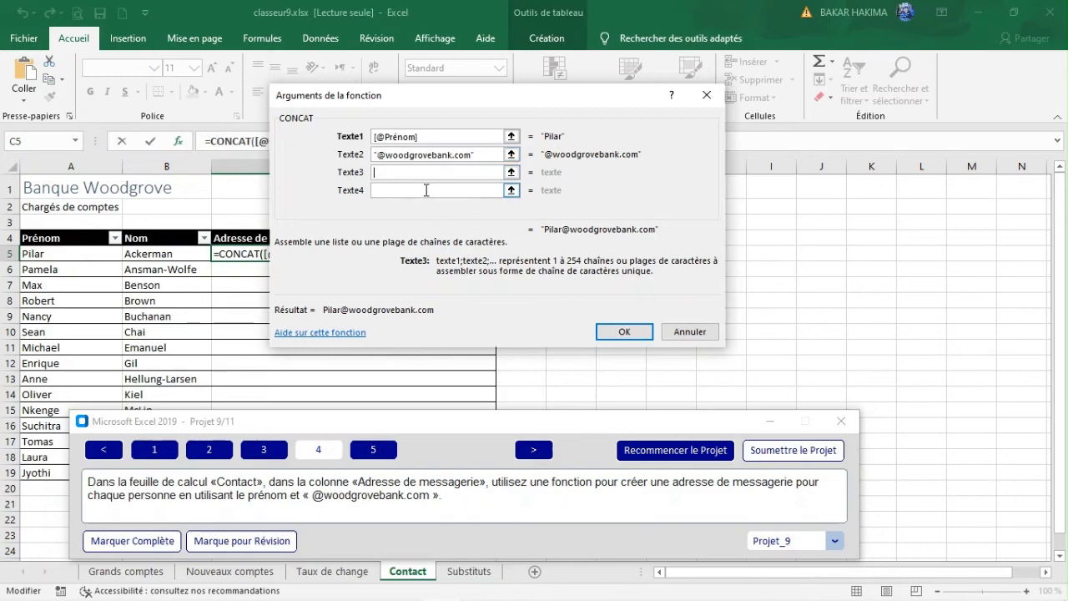
click(622, 332)
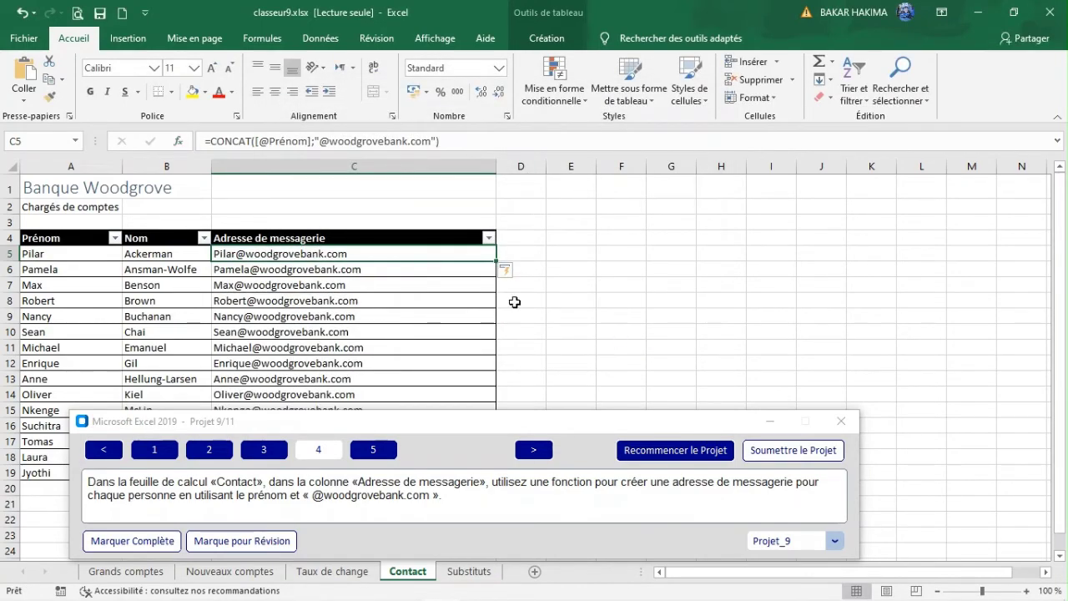
- Open task 5, go to the Substituts sheet, and choose Substituts.txt from the desktop's MOS_2019\documents folder as the text file to import
click(373, 456)
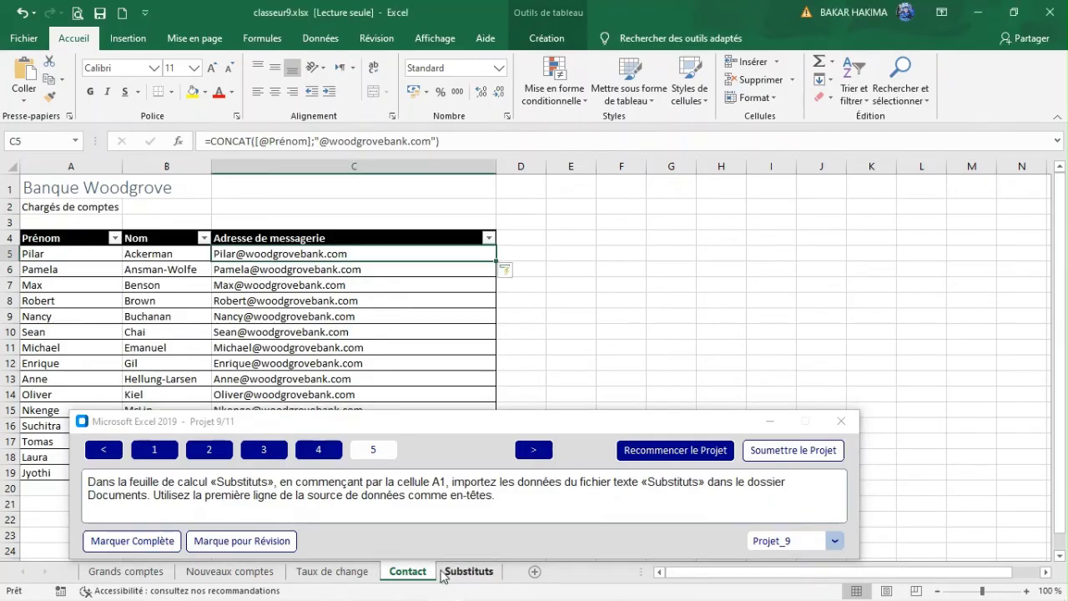
click(468, 573)
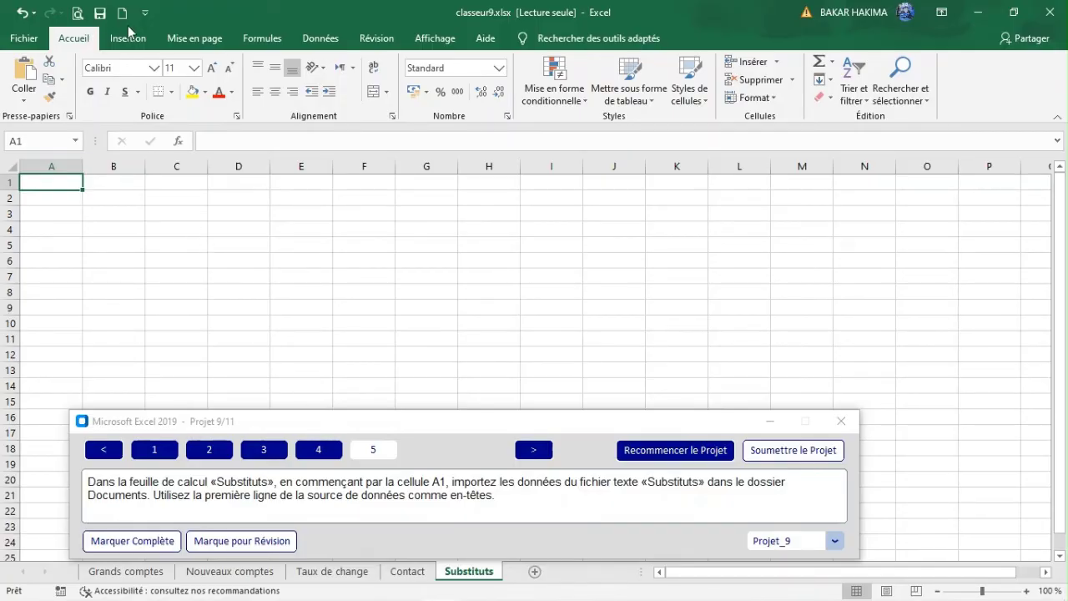
click(323, 40)
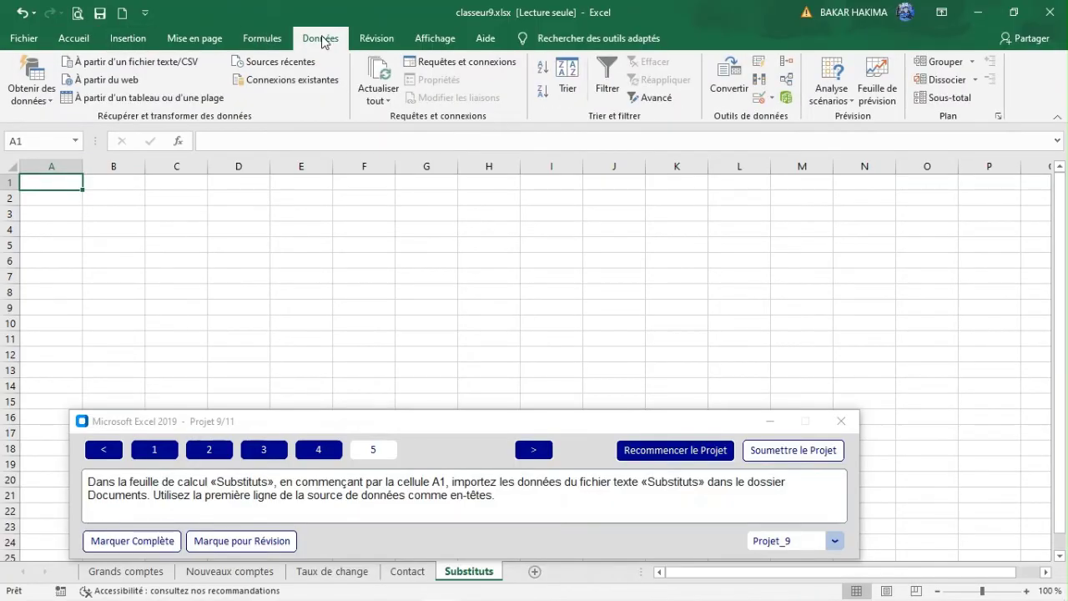
click(147, 62)
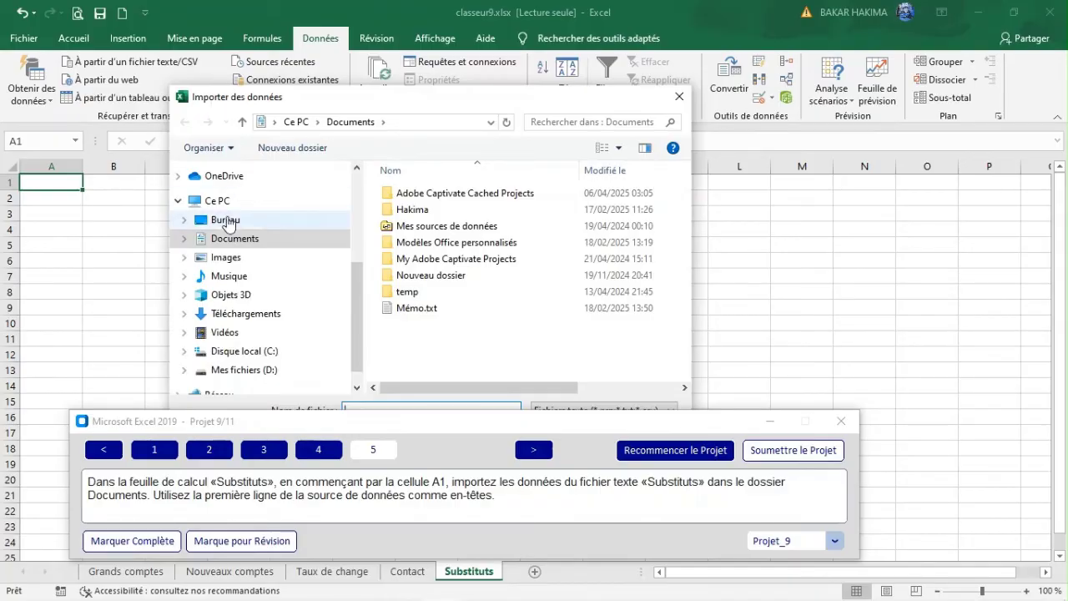
click(226, 221)
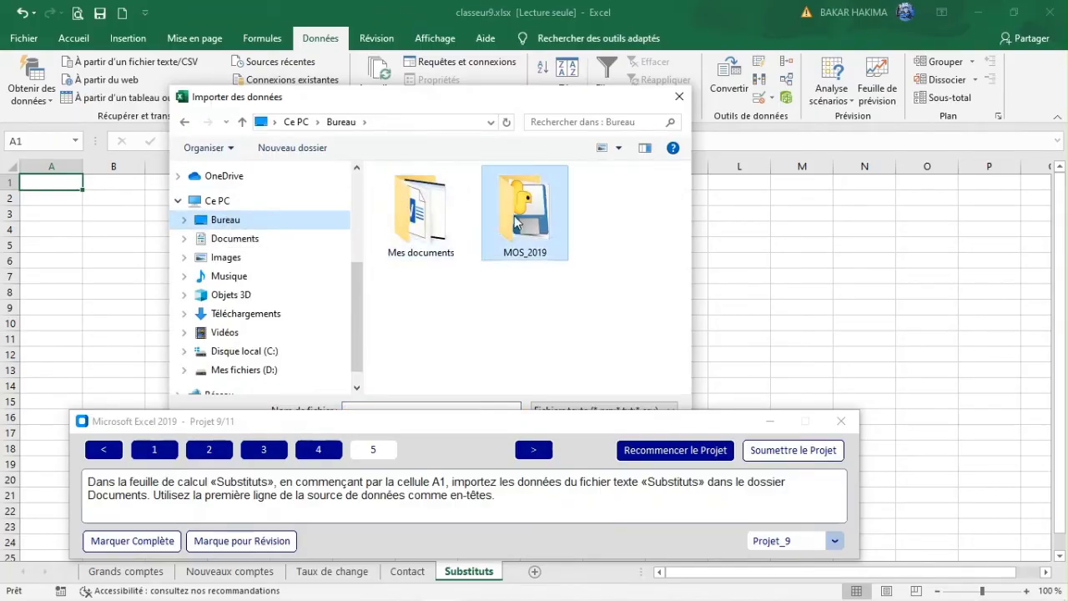
double_click(514, 216)
double_click(432, 200)
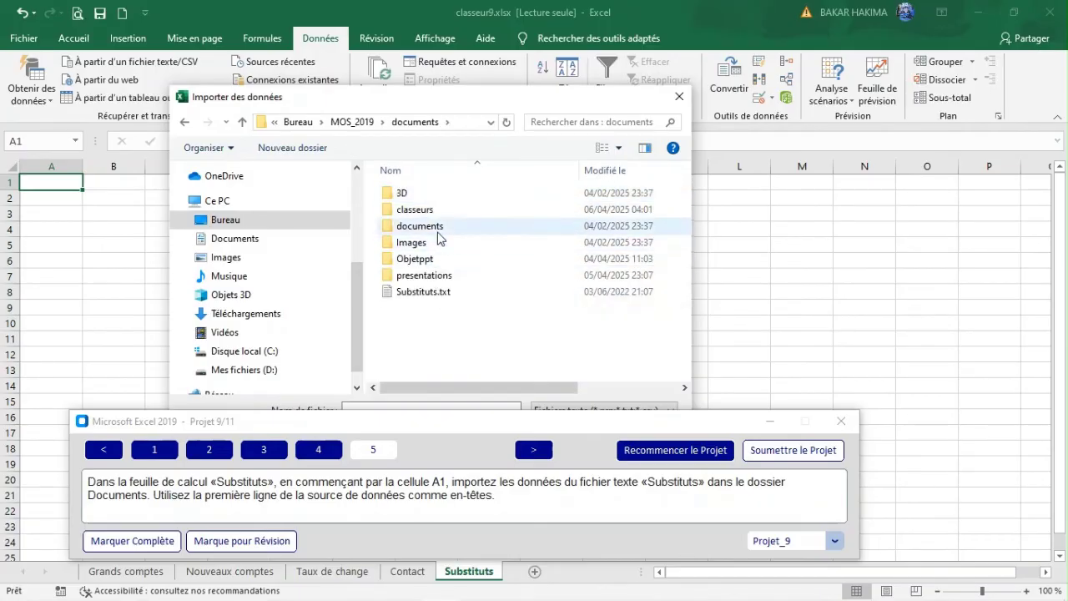
double_click(439, 234)
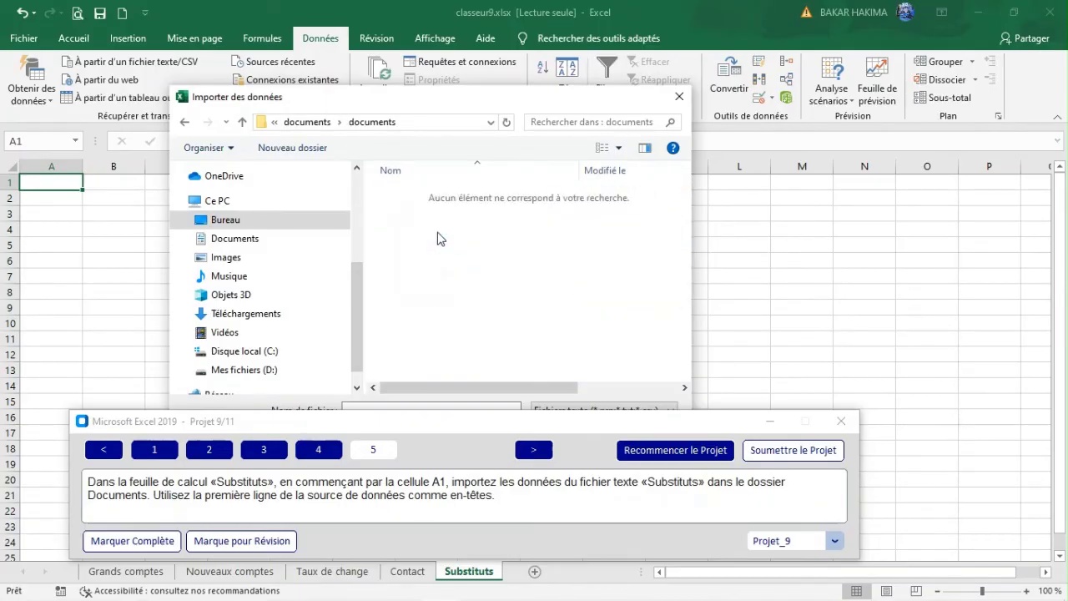
click(296, 123)
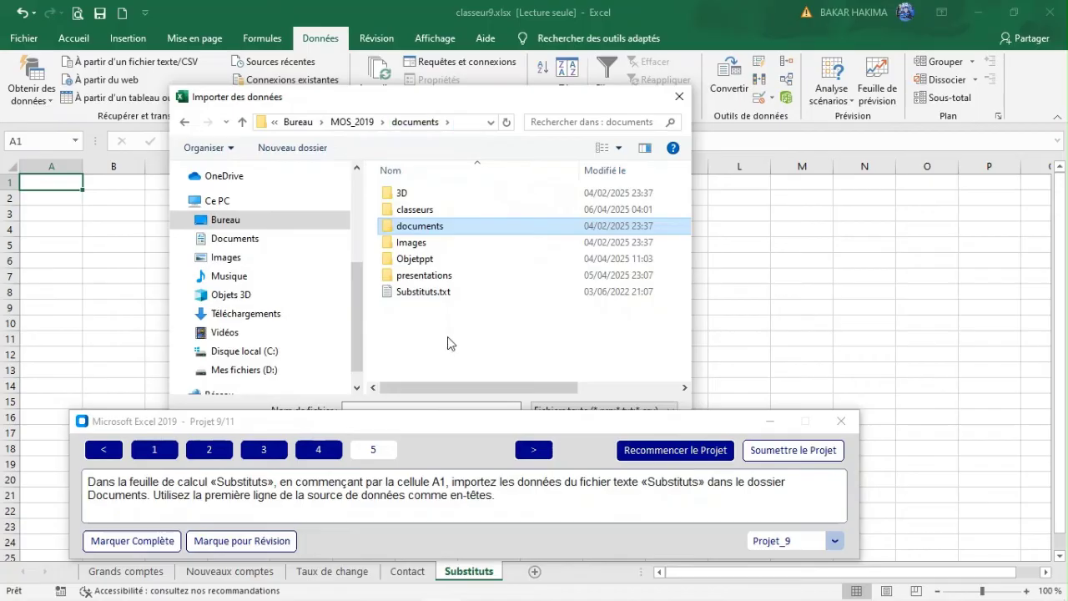
double_click(423, 293)
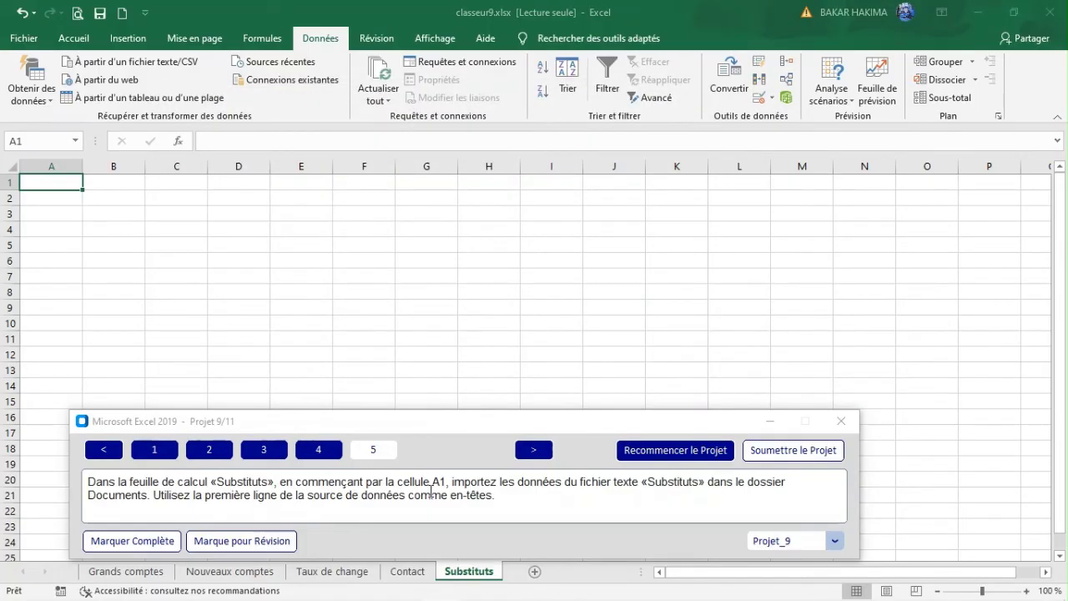
- Open the Substituts.txt data in the Power Query editor and promote its first row to column headers
drag(459, 429, 393, 585)
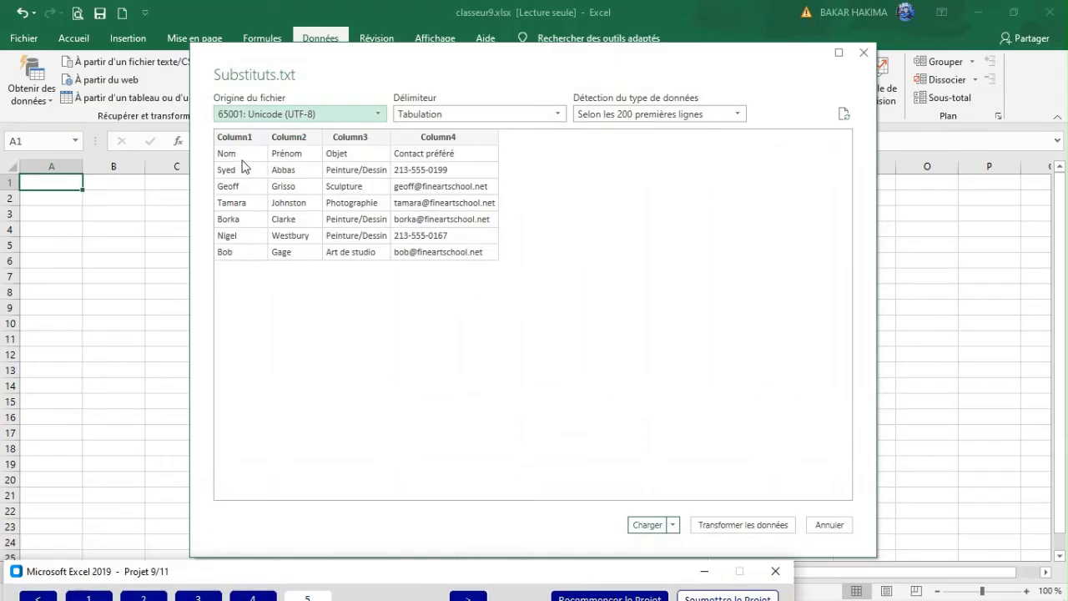
click(753, 526)
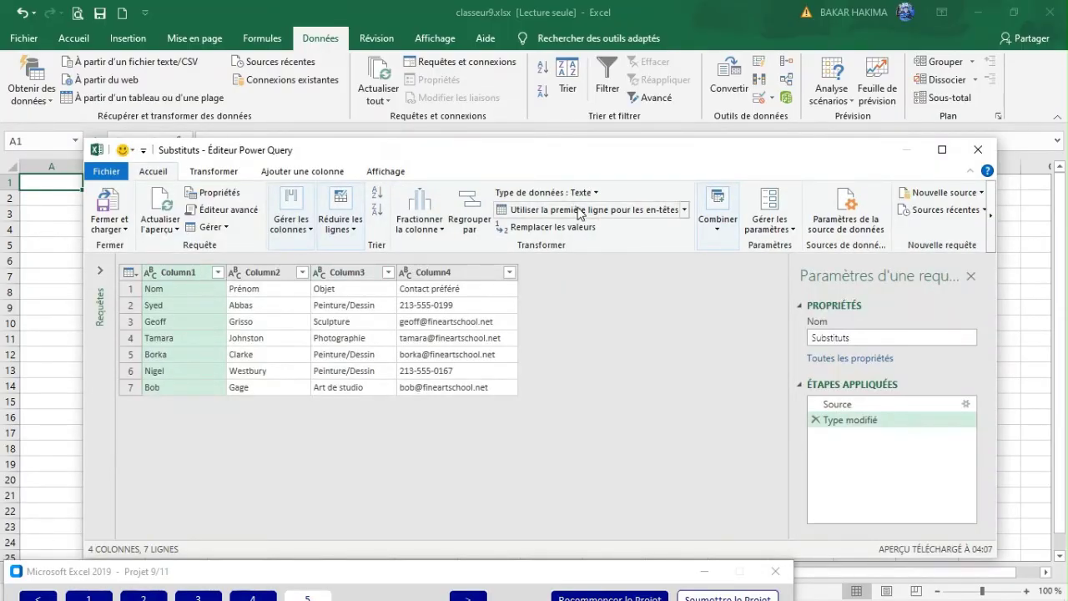
click(640, 216)
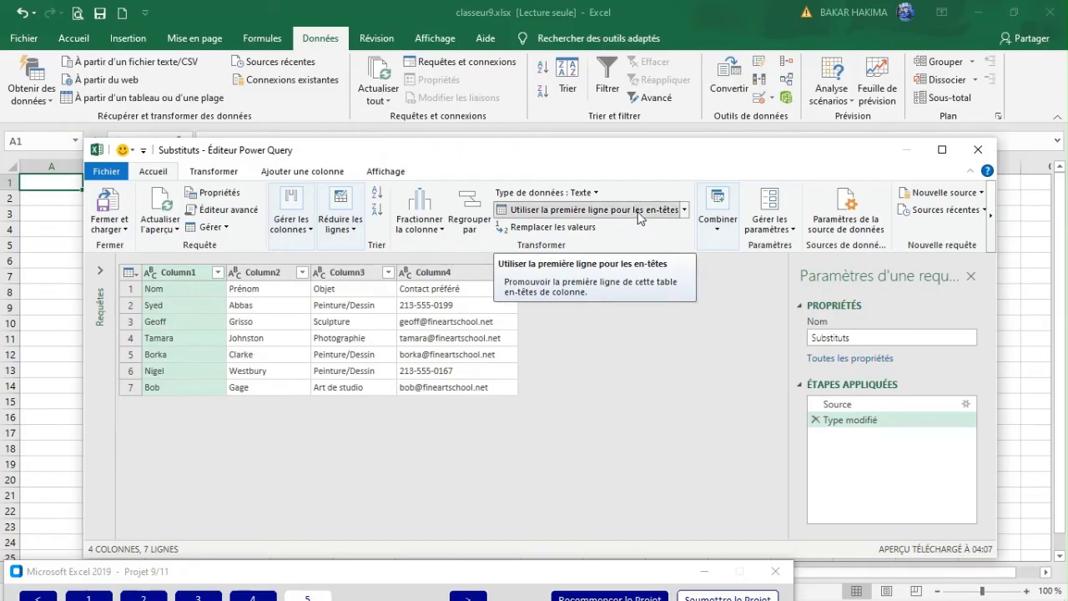
- Load the query as a table into the existing worksheet at =$A$1, and close the queries and connections pane
click(119, 226)
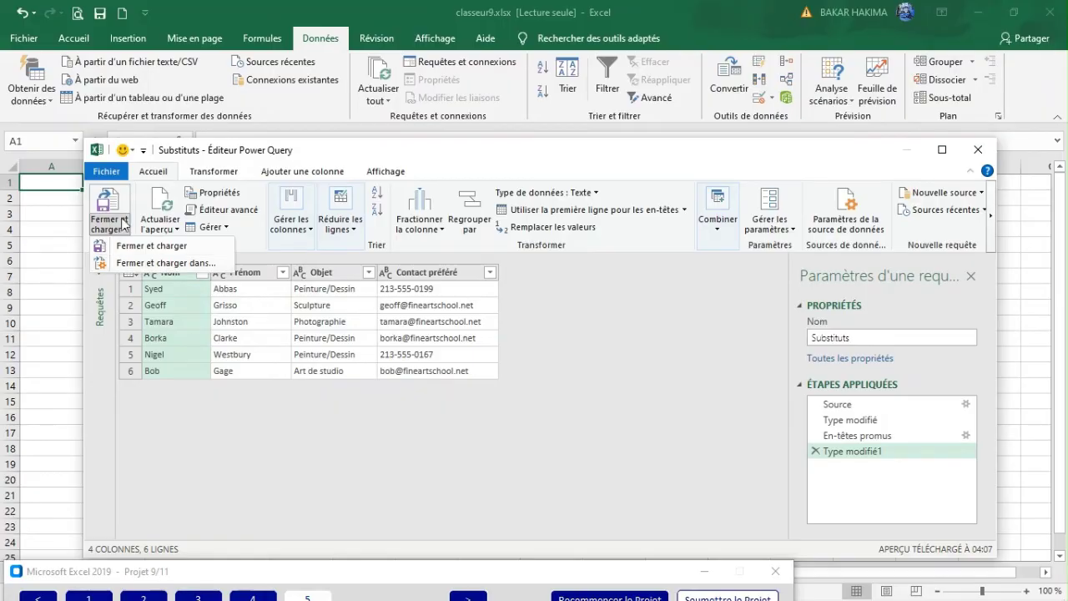
click(186, 263)
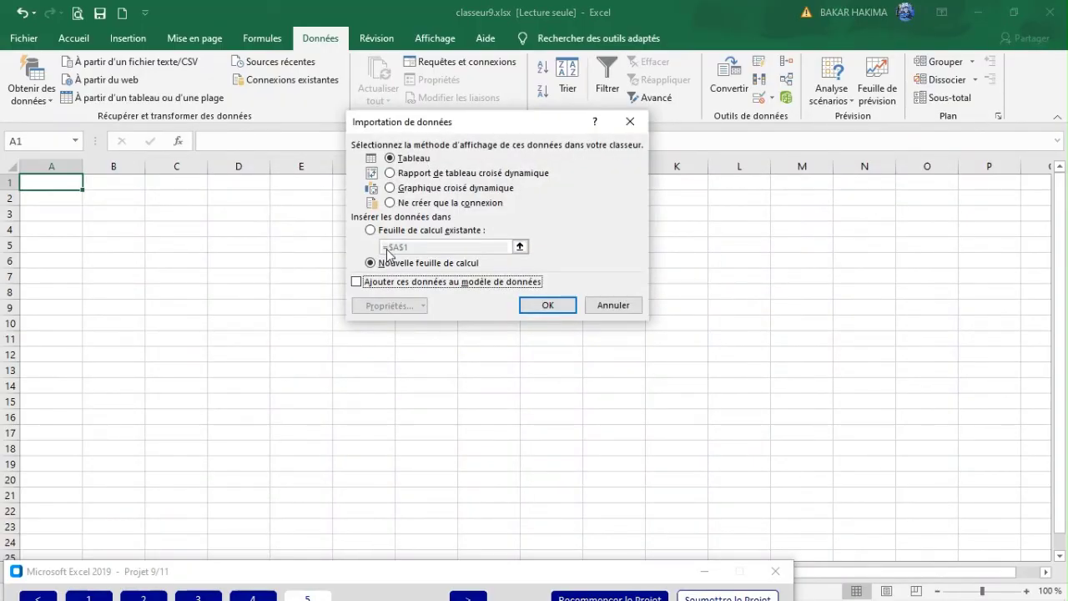
click(372, 232)
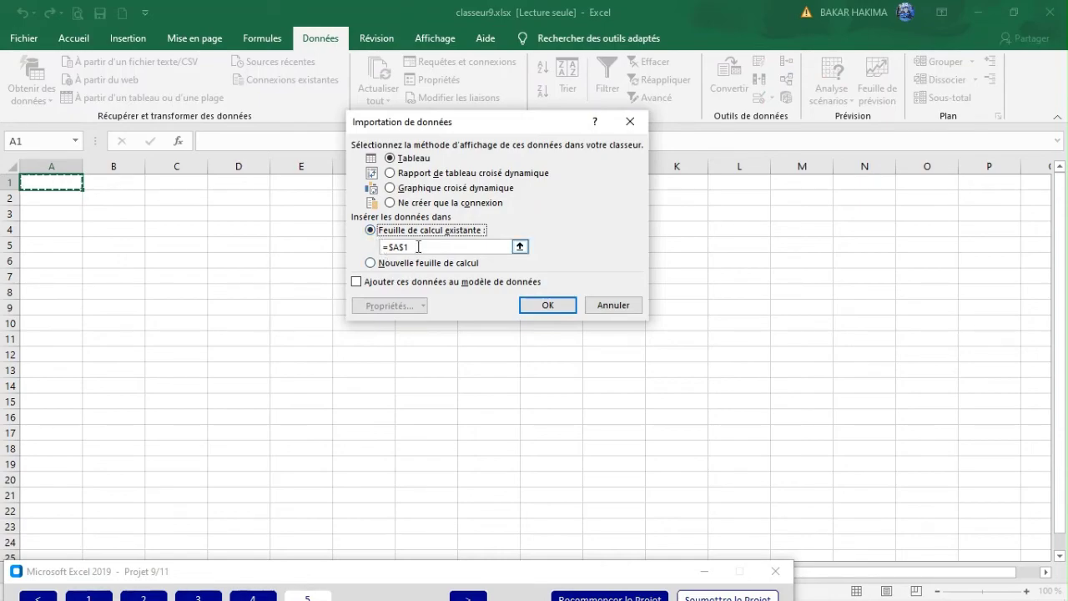
click(550, 307)
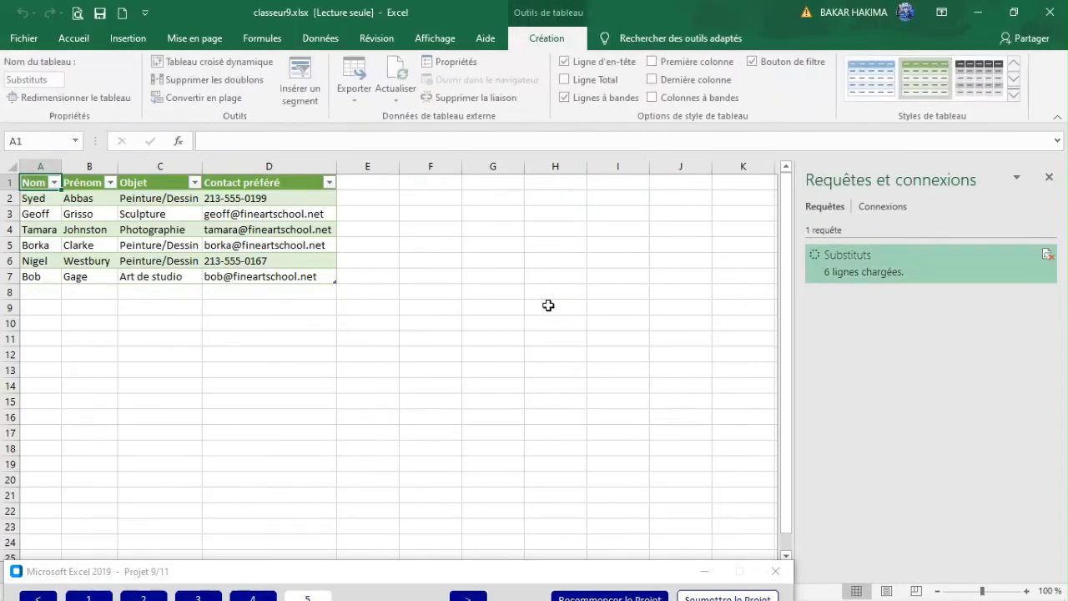
drag(582, 574, 626, 456)
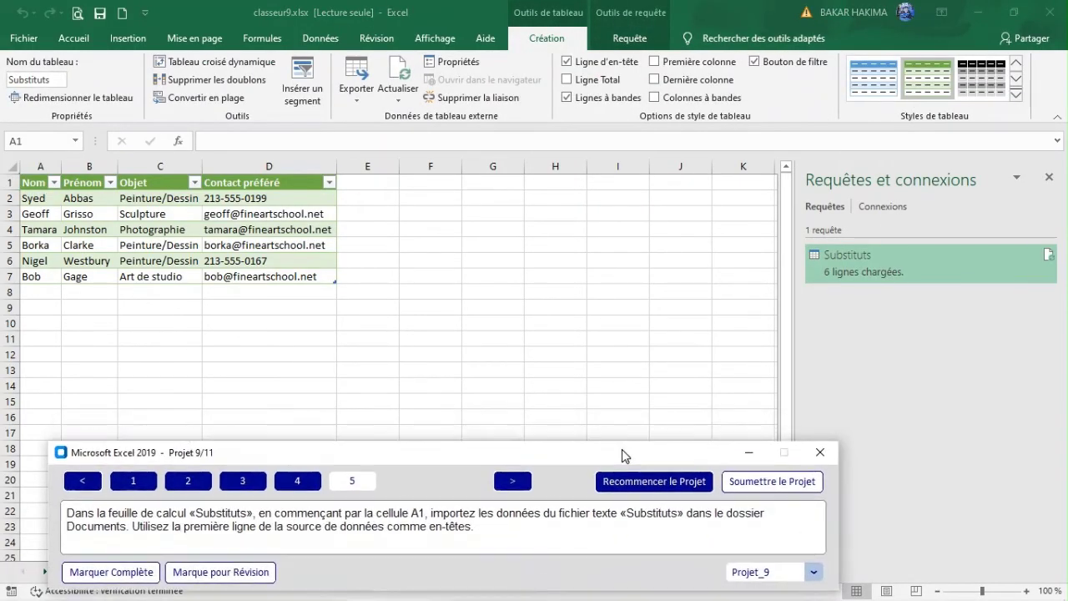
click(1055, 180)
click(1052, 179)
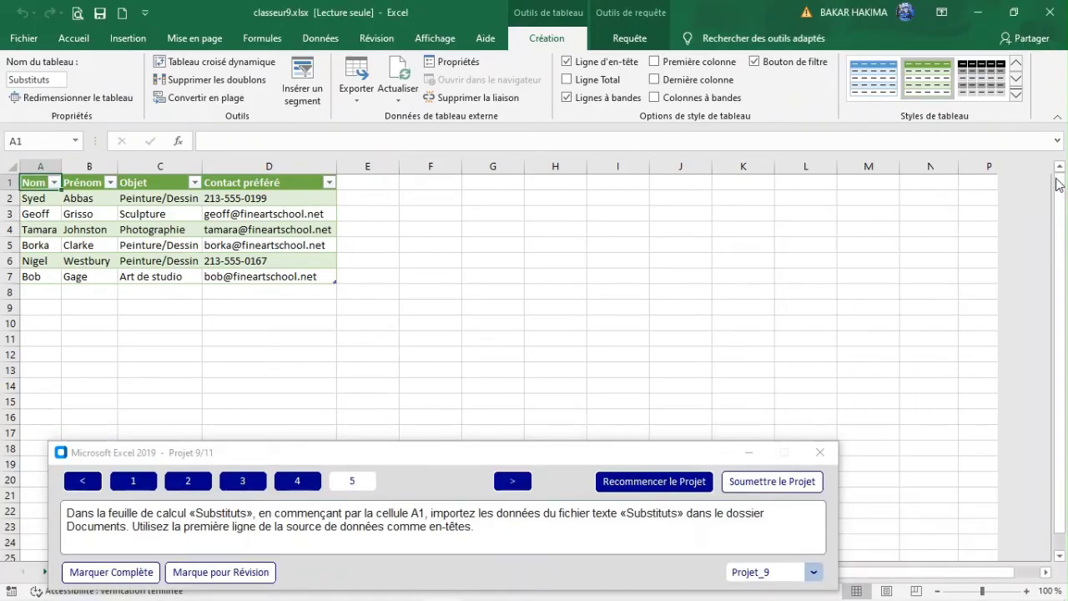
- Submit project 9 and dismiss the document recovery pane in the project 10 workbook
click(780, 488)
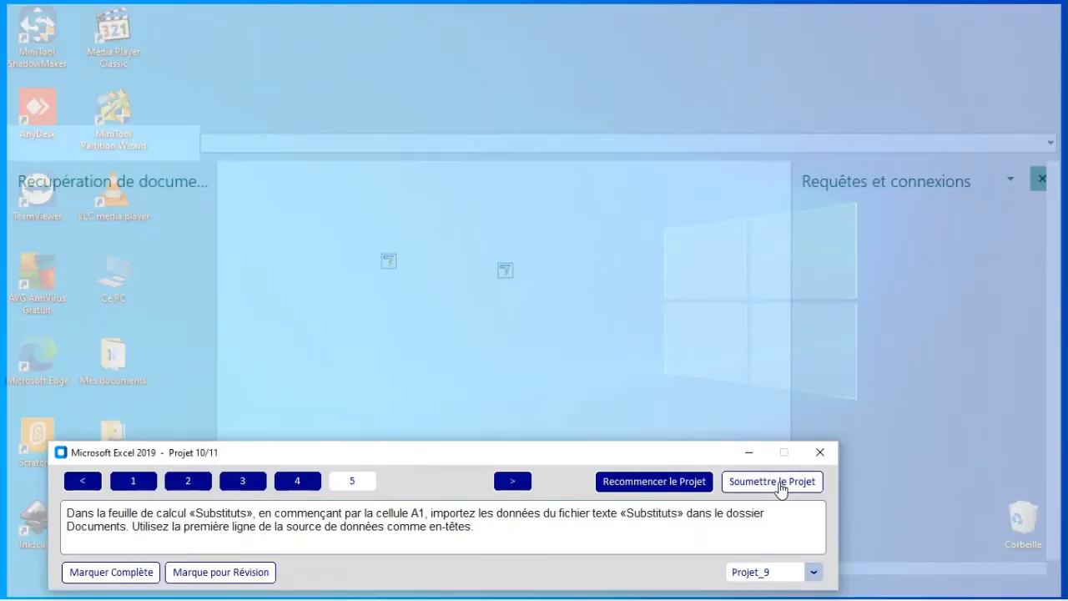
drag(489, 462, 668, 455)
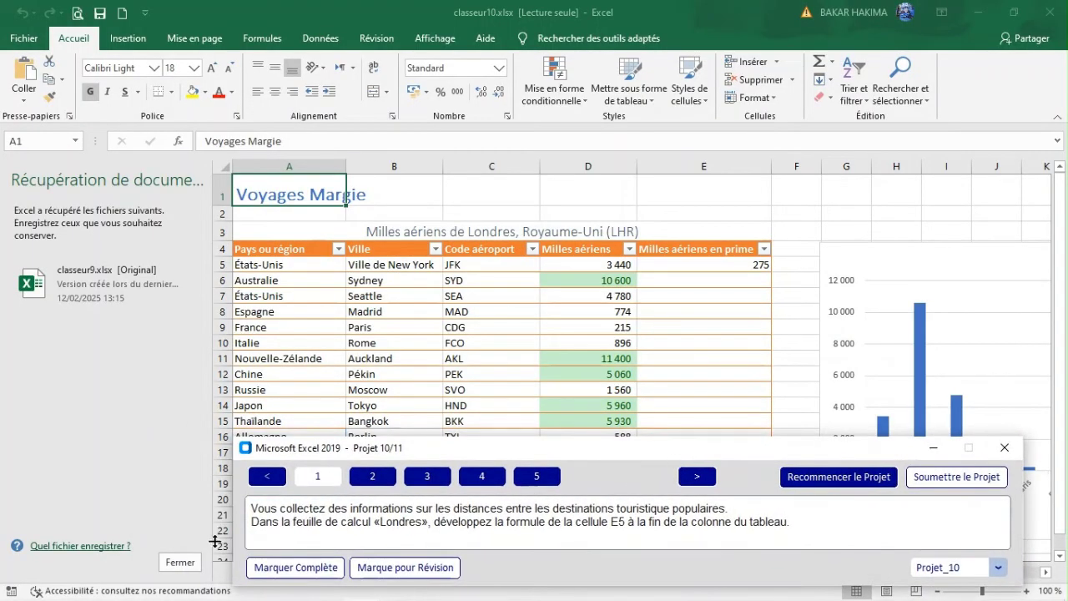
click(179, 562)
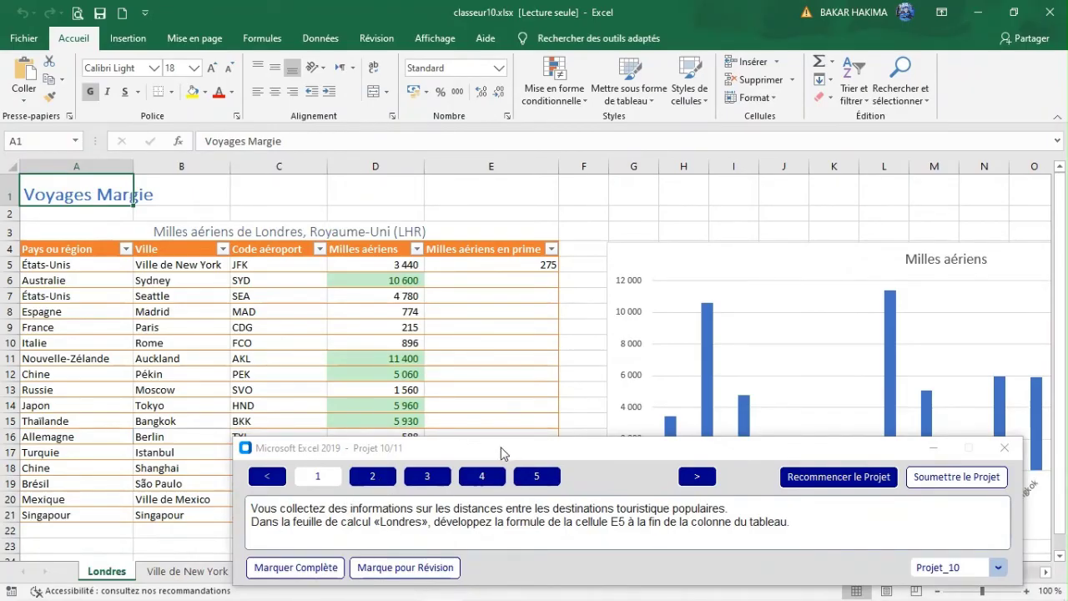
drag(500, 454, 412, 465)
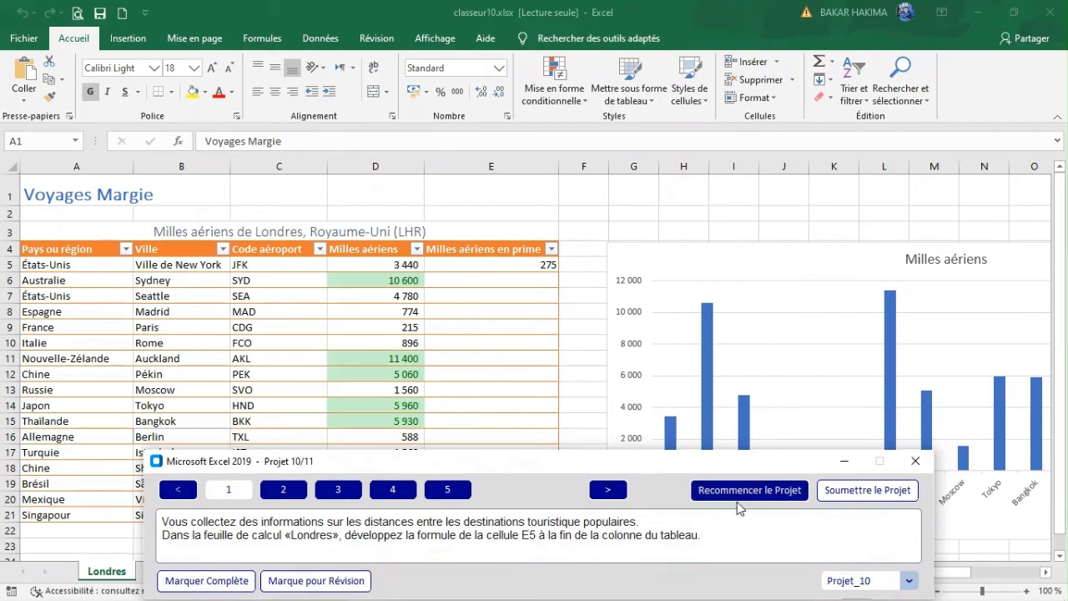
- Extend the formula in E5 of the Londres sheet to the end of the Milles aériens en prime column
click(547, 263)
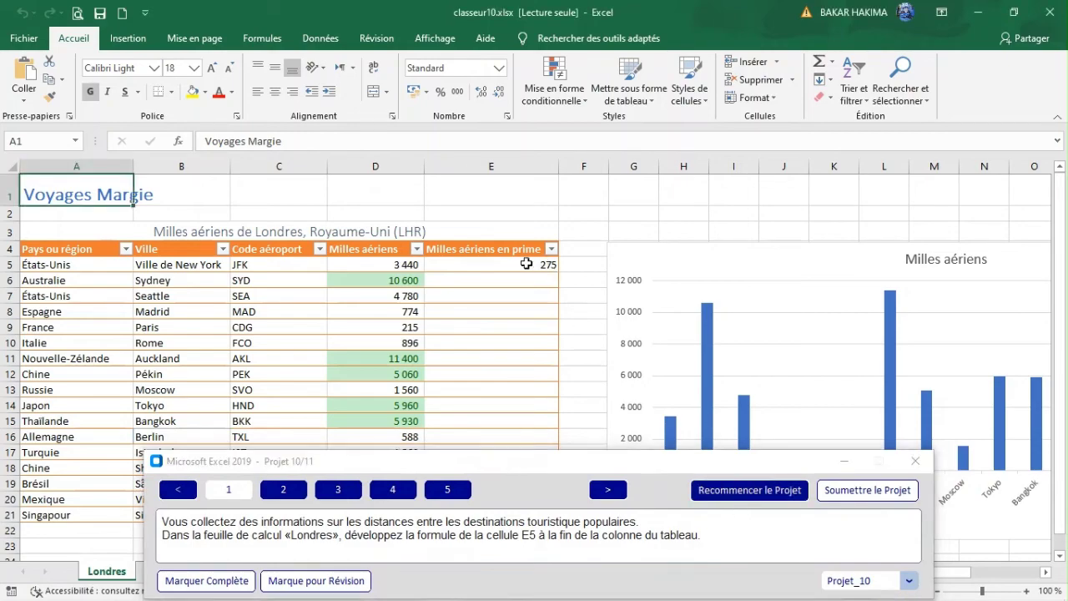
click(527, 264)
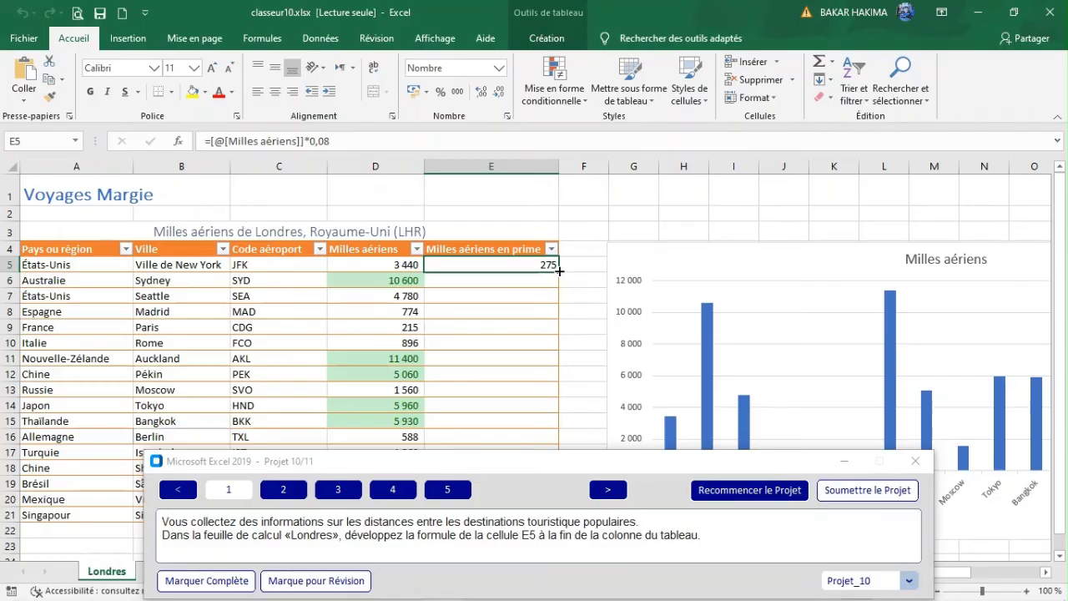
mouse_move(559, 271)
mouse_down()
mouse_move(560, 403)
mouse_move(565, 248)
mouse_move(548, 265)
mouse_up()
double_click(557, 271)
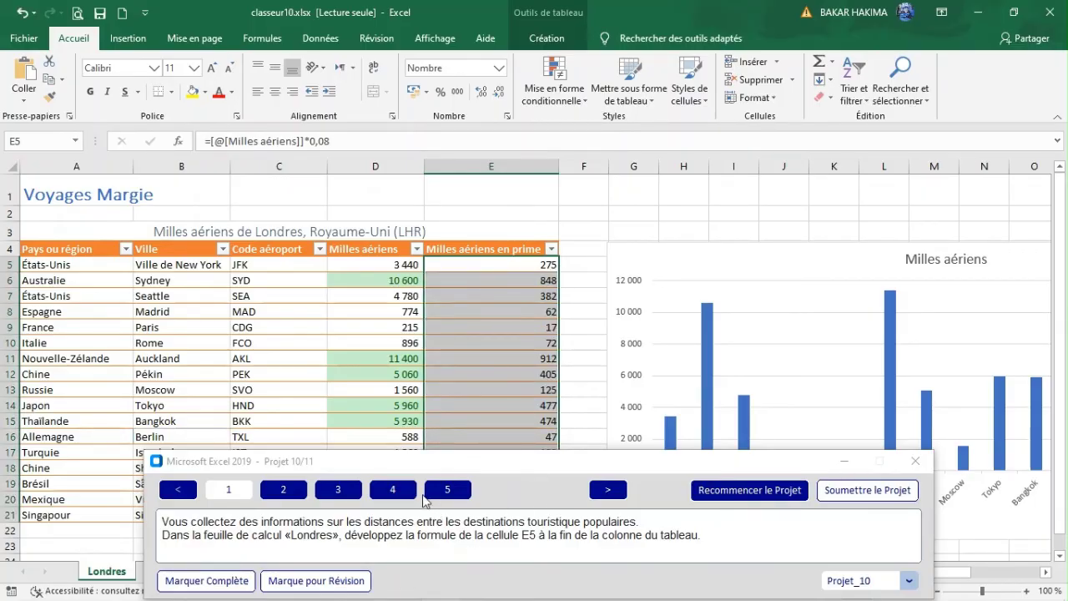
- Open task 2 and rename the Londres sheet's table as Voyages, using the name copied from the instructions
click(284, 490)
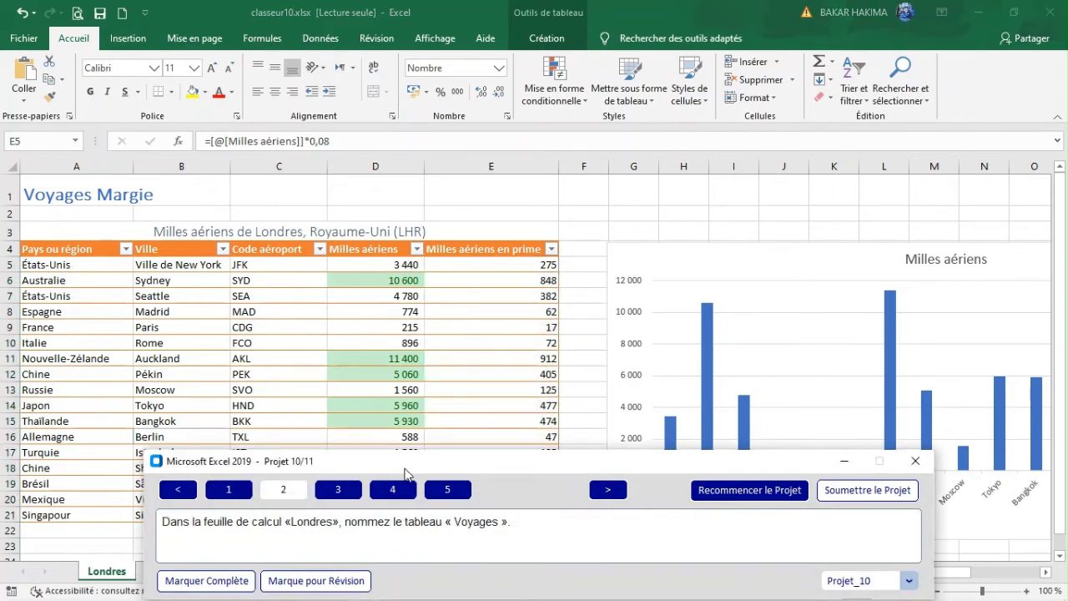
click(282, 326)
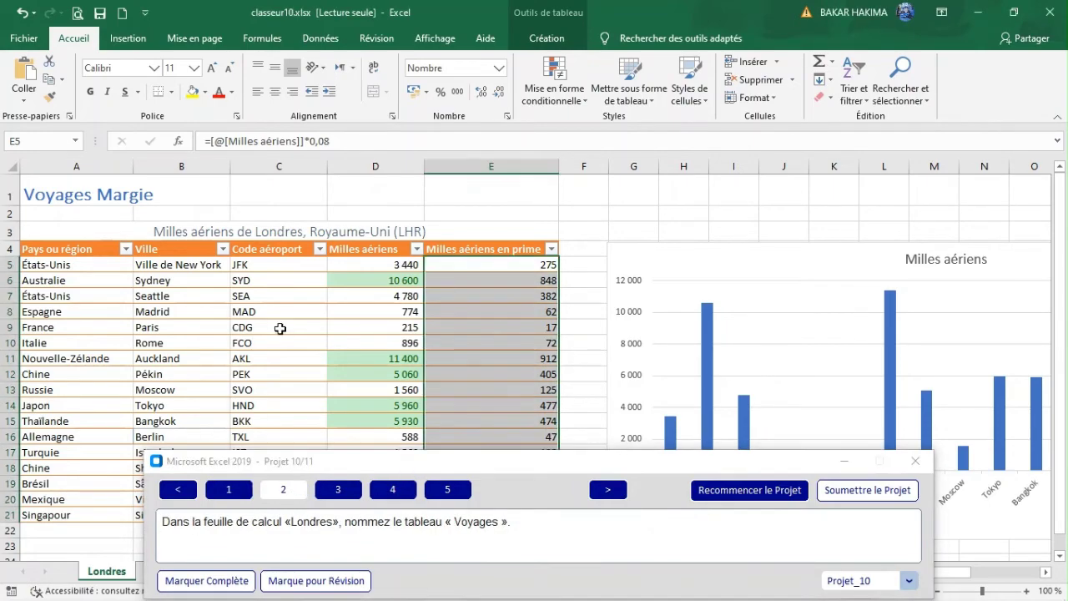
click(254, 327)
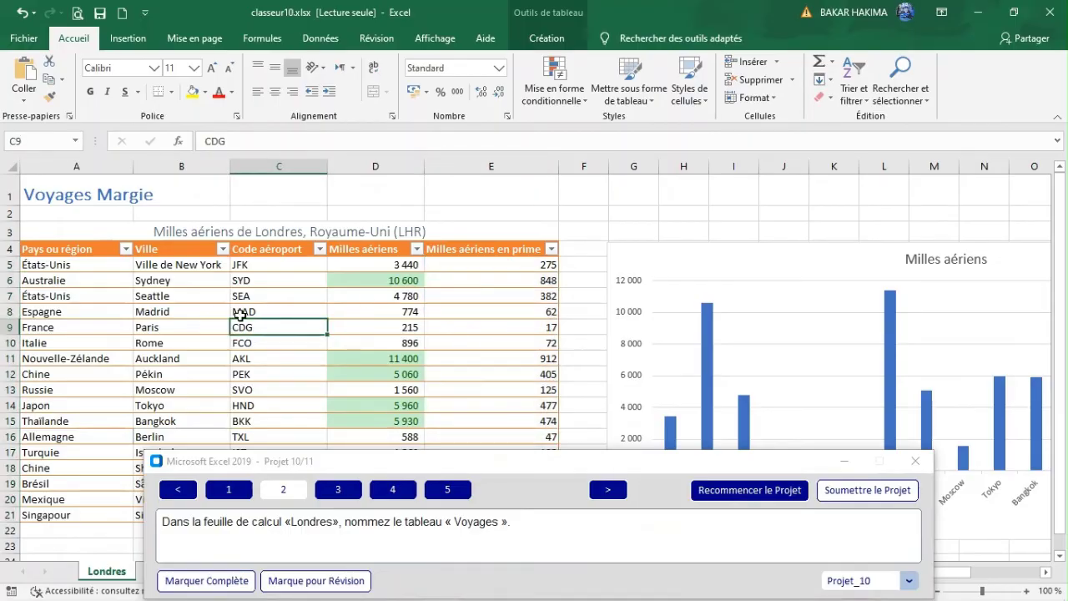
click(540, 34)
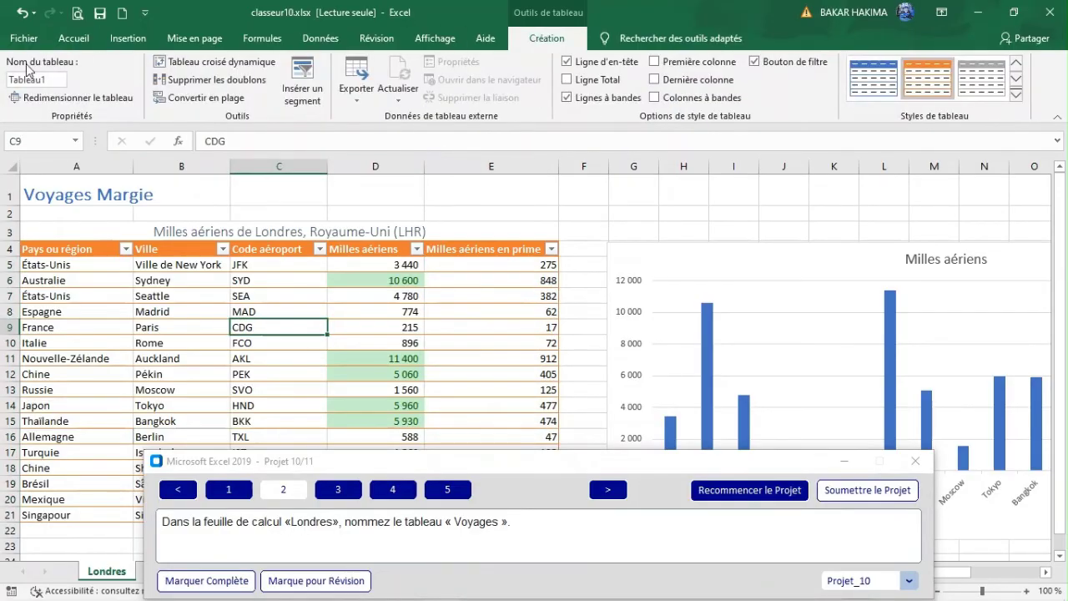
double_click(476, 524)
key(ctrl+c)
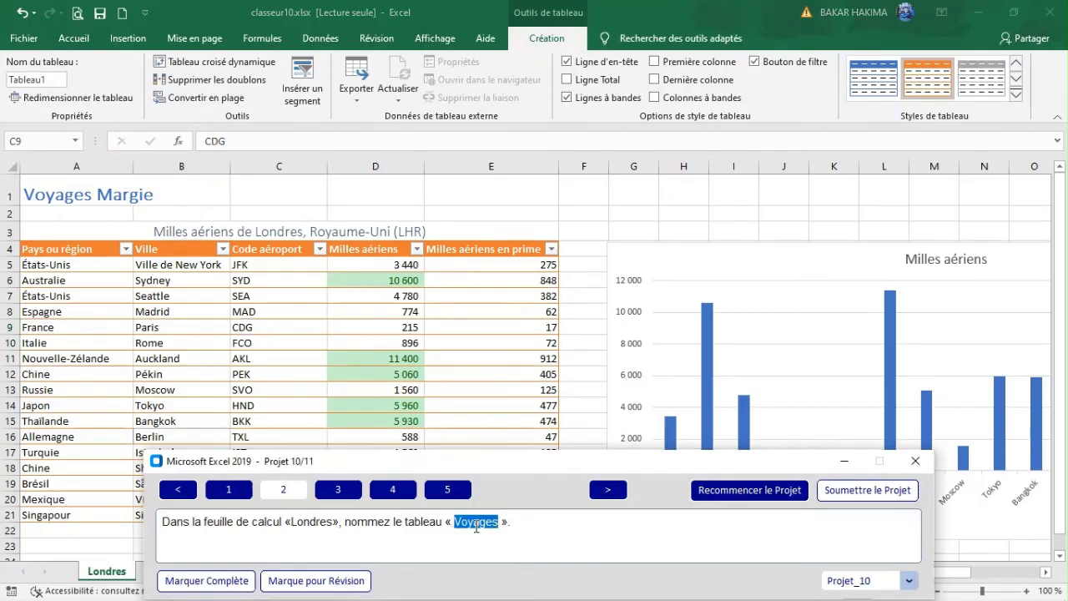
click(46, 81)
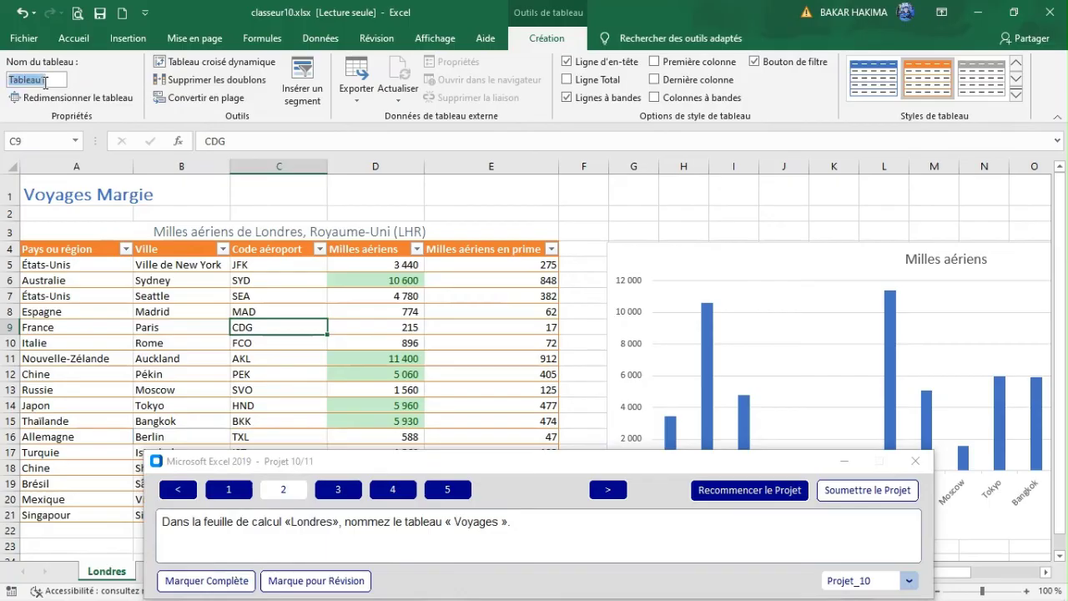
key(ctrl+v)
key(Return)
click(213, 371)
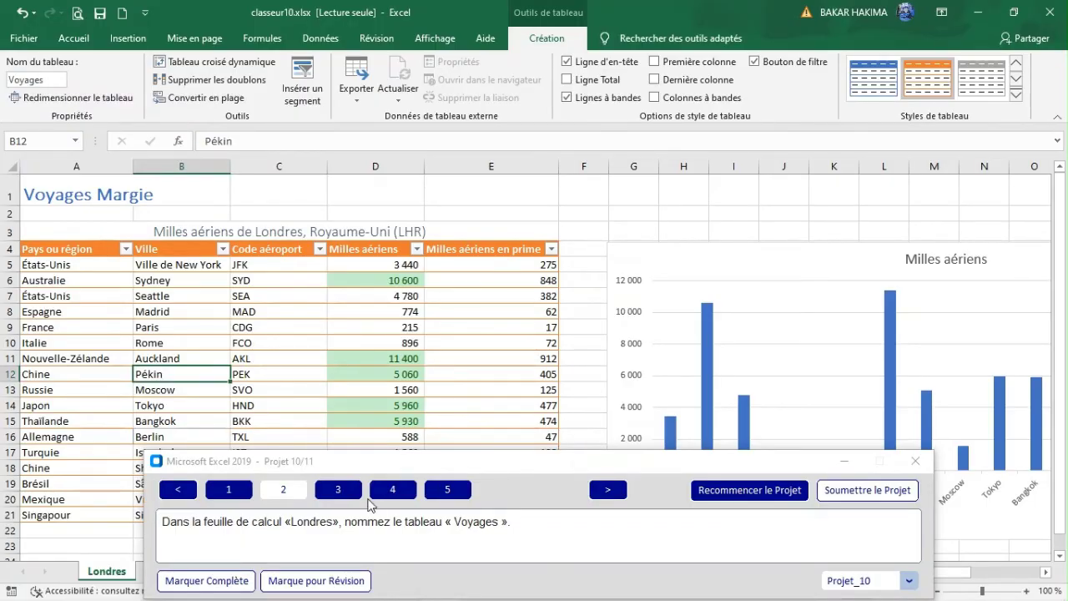
- Open task 3 and clear the conditional formatting rules from the entire Londres sheet
click(338, 490)
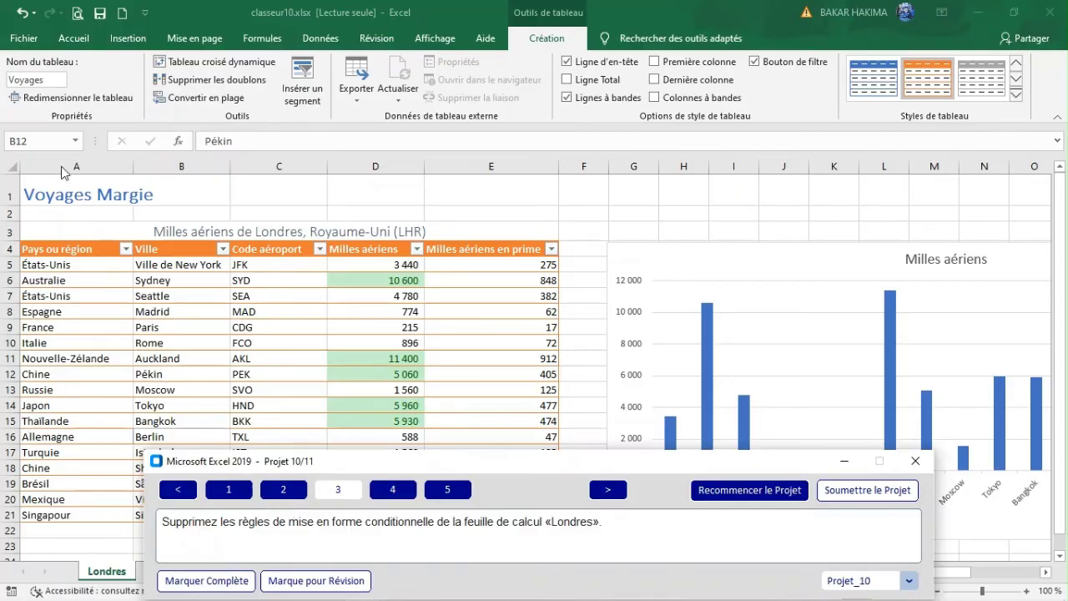
click(75, 40)
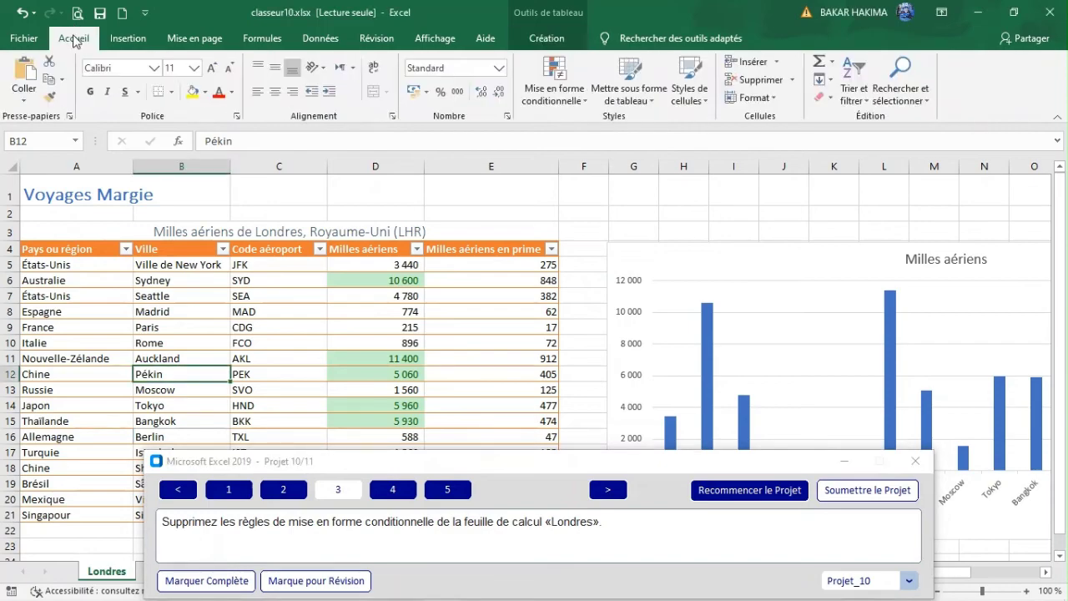
click(586, 97)
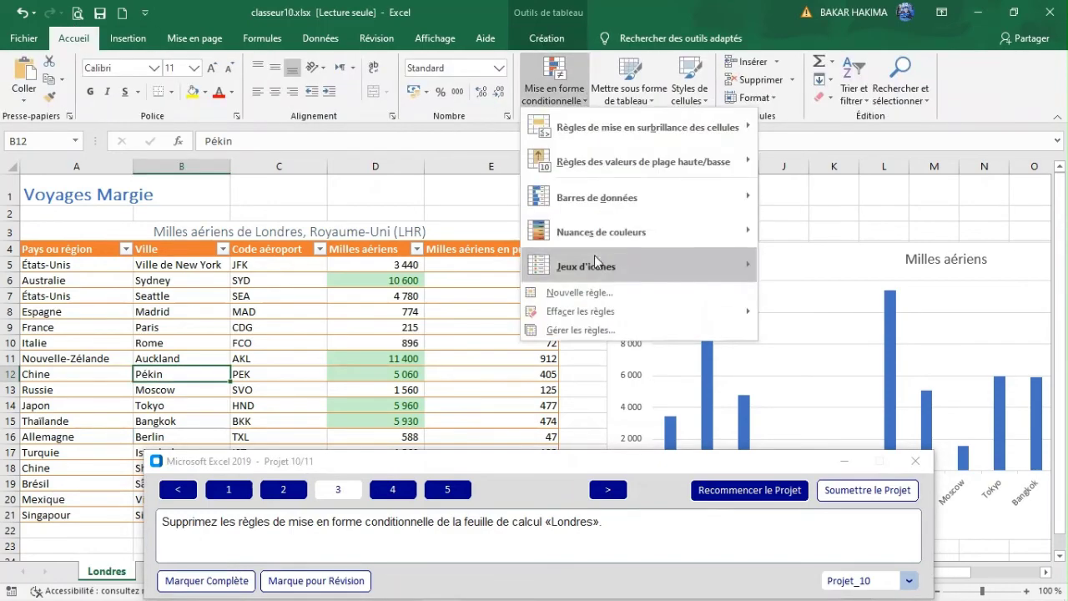
mouse_move(604, 322)
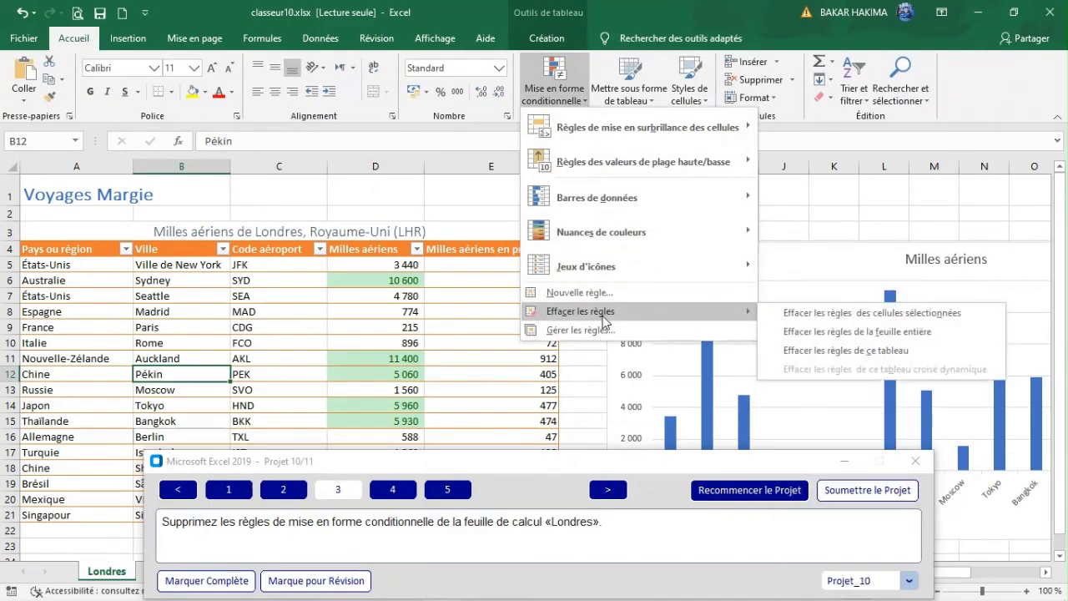
click(826, 337)
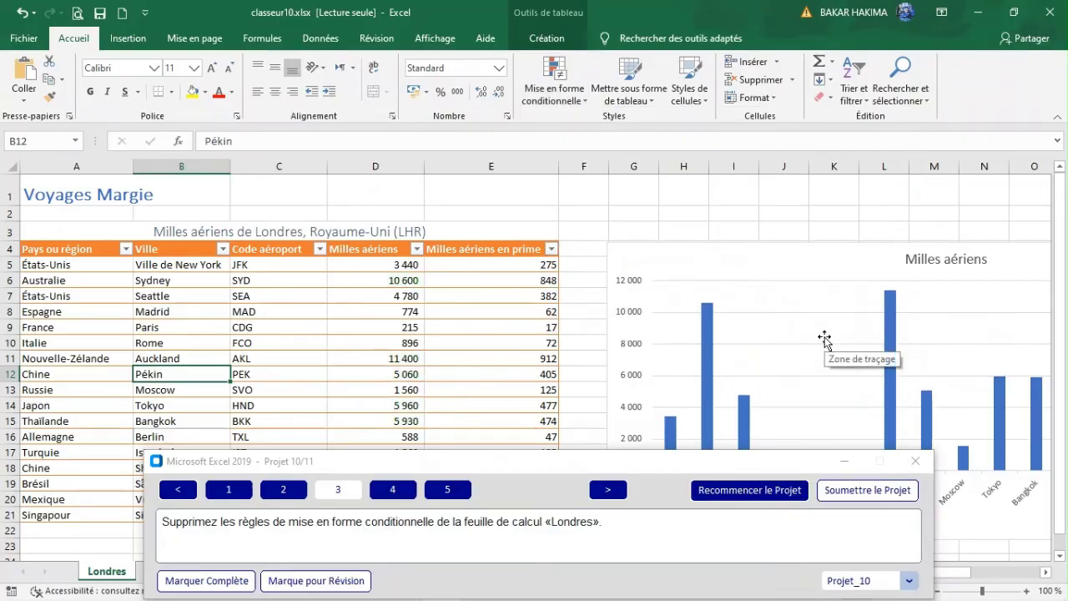
- Open task 4 and switch to the Ville de New York sheet, moving the instructions window clear of the sheet names
click(393, 492)
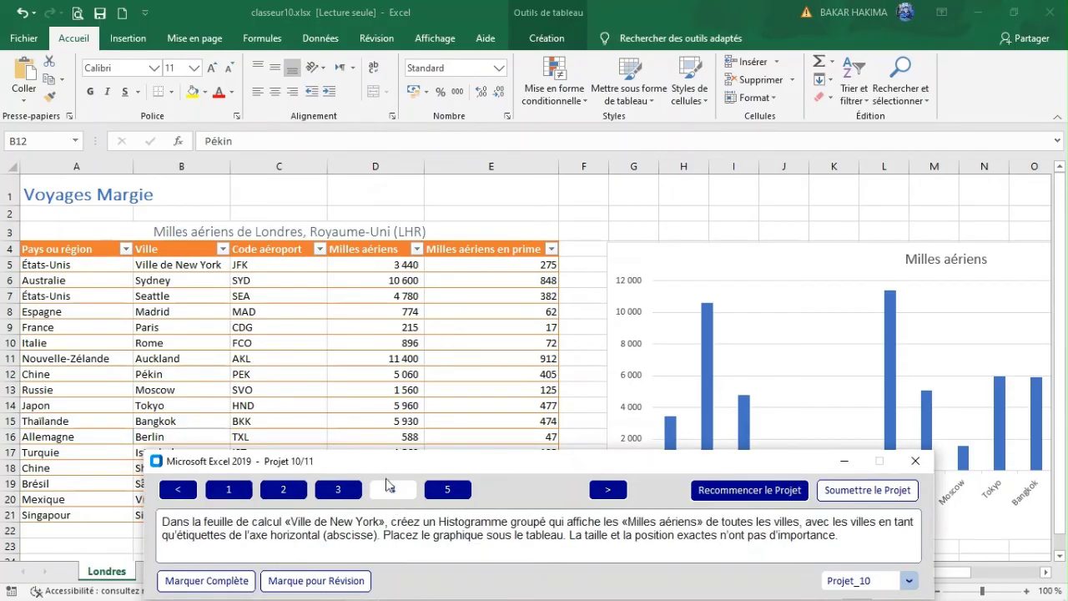
drag(430, 472, 368, 385)
click(189, 571)
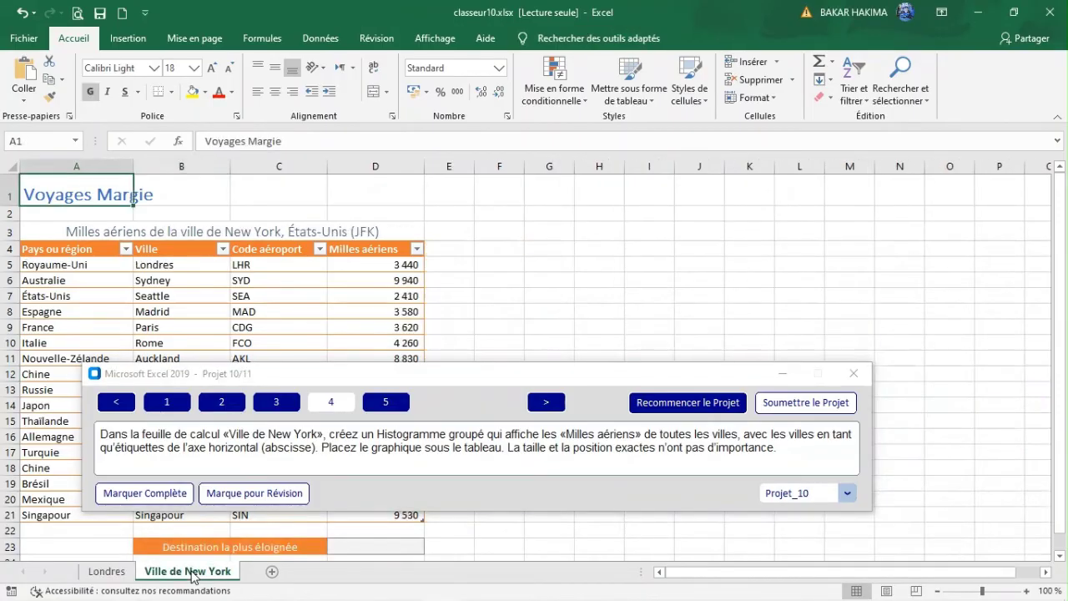
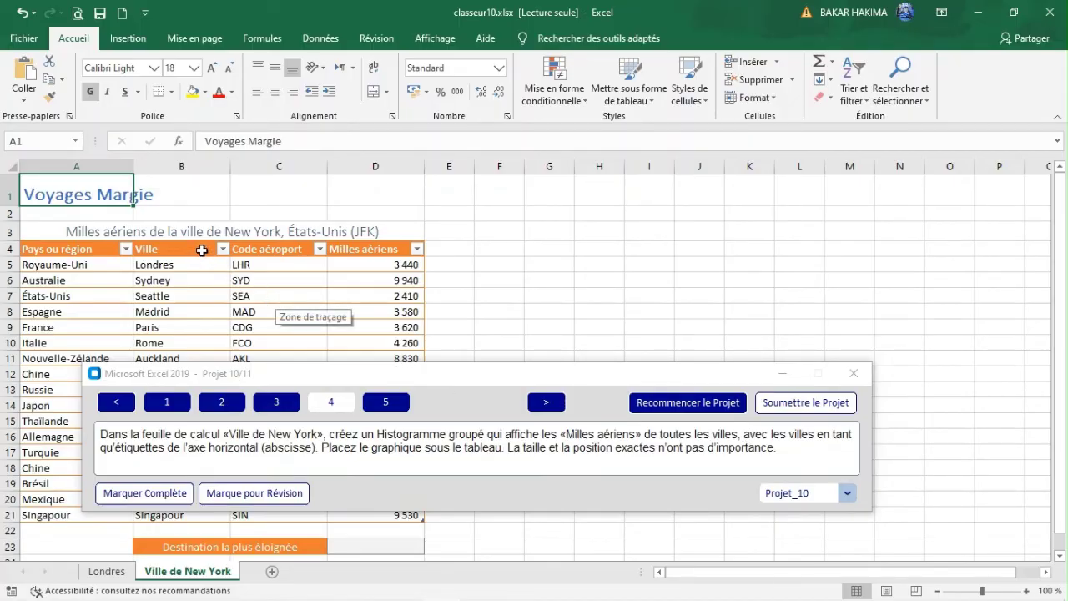
drag(201, 250, 198, 524)
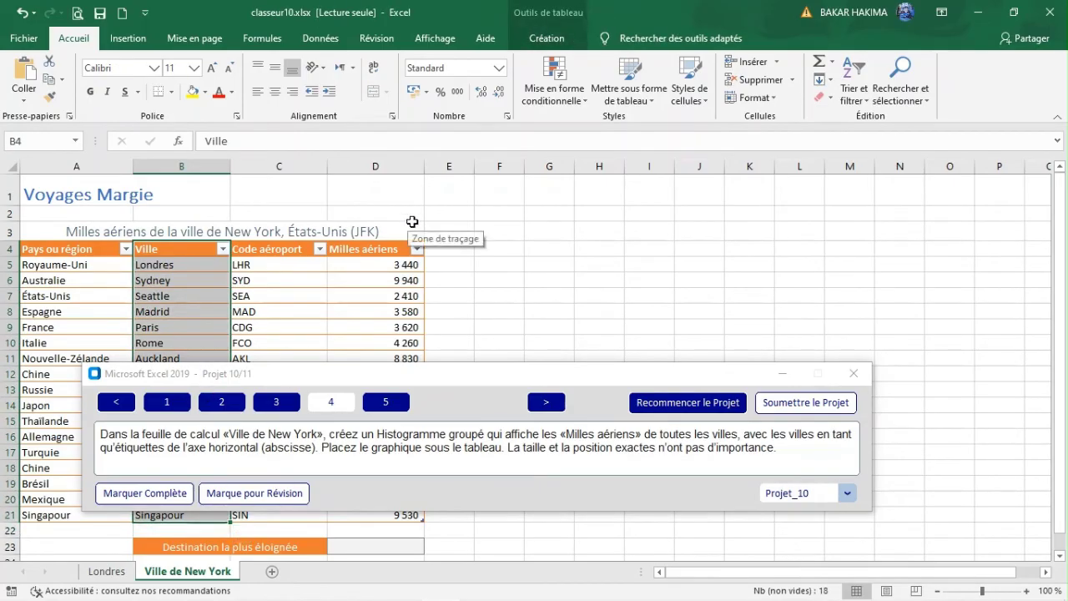
ctrl+click(394, 248)
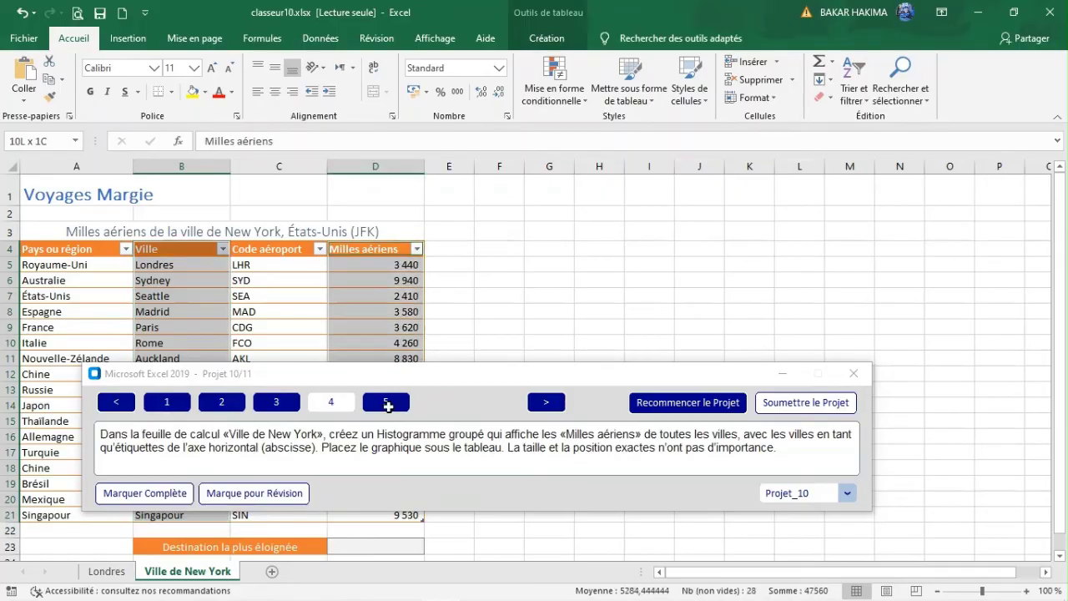
drag(383, 486, 396, 417)
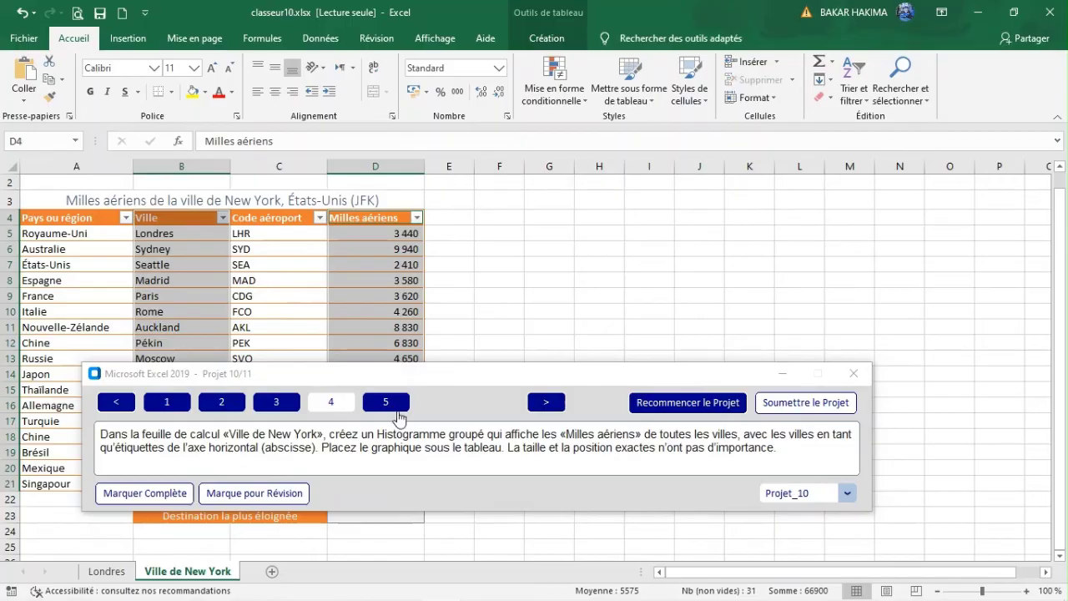
drag(445, 373, 448, 531)
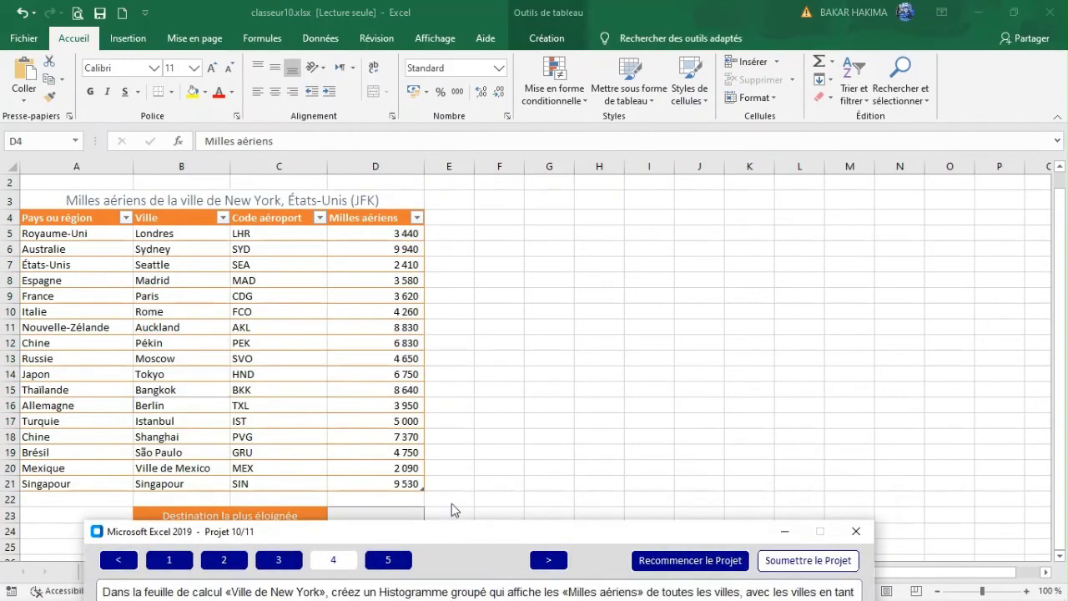
click(286, 354)
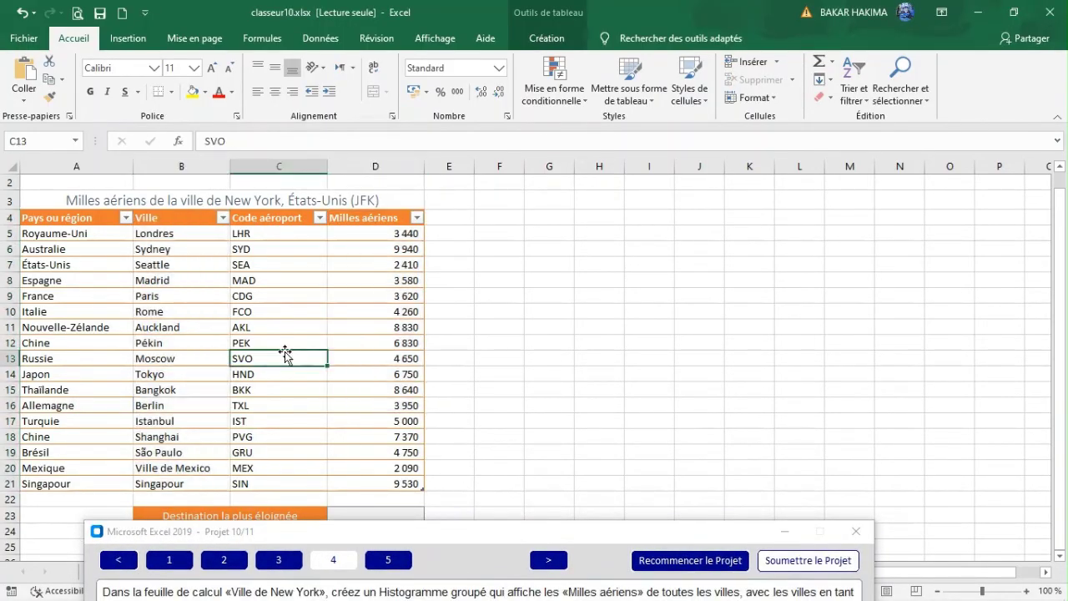
- Insert a 2D clustered column chart from the Ville and Milles aériens columns, rows 4 to 21, of the Ville de New York table
drag(162, 219, 163, 475)
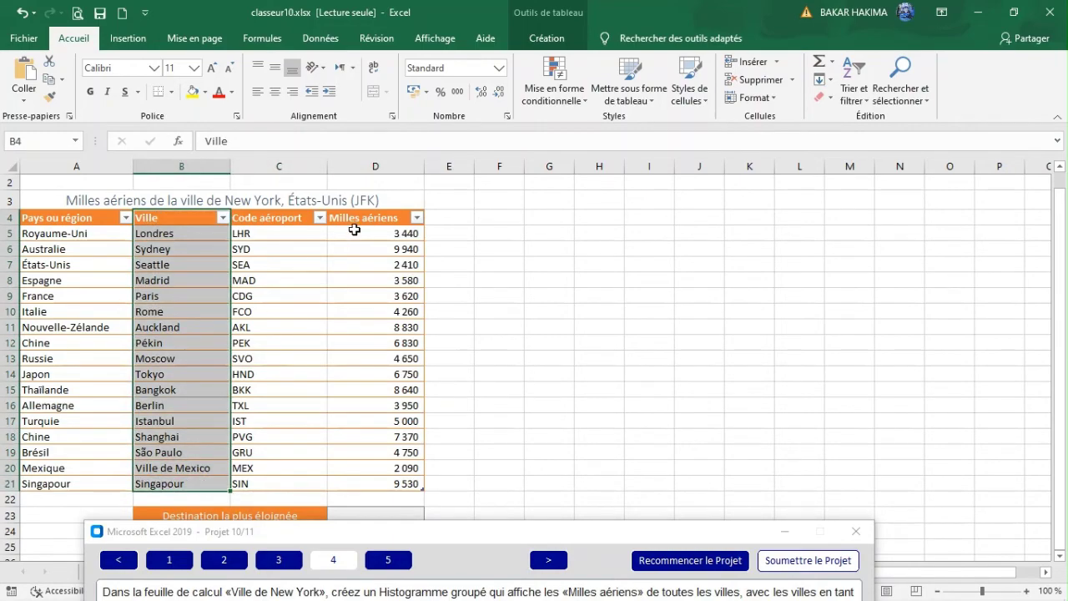
drag(356, 217, 386, 498)
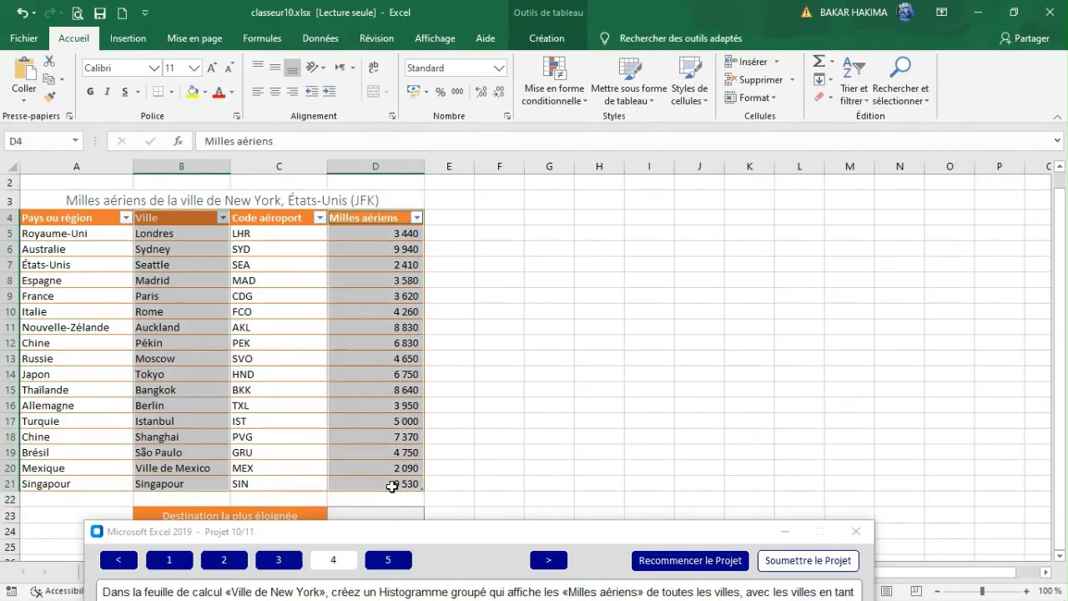
drag(421, 532, 462, 311)
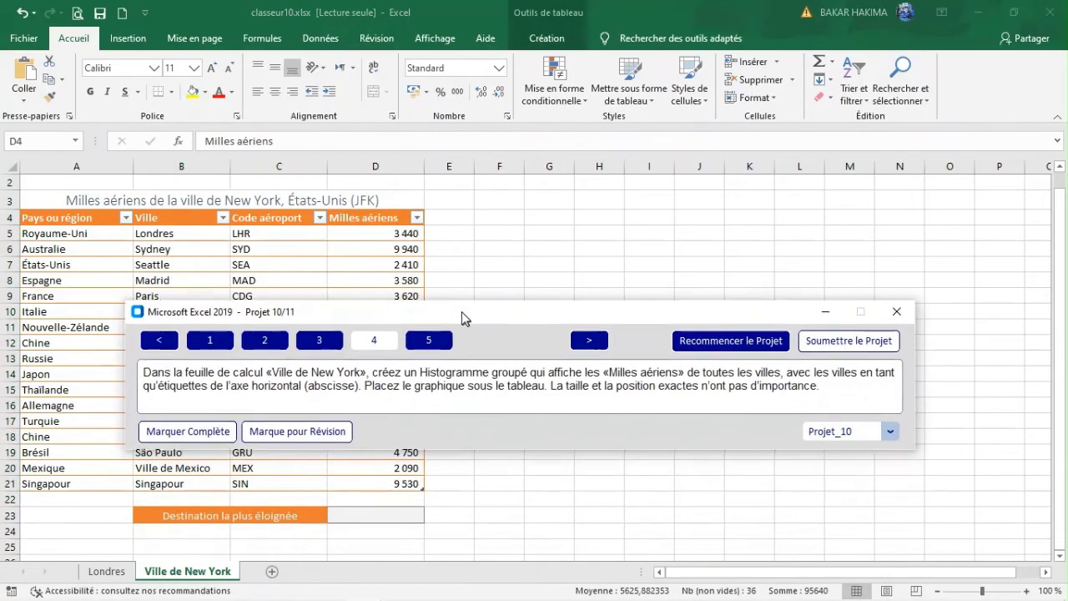
click(140, 43)
click(134, 39)
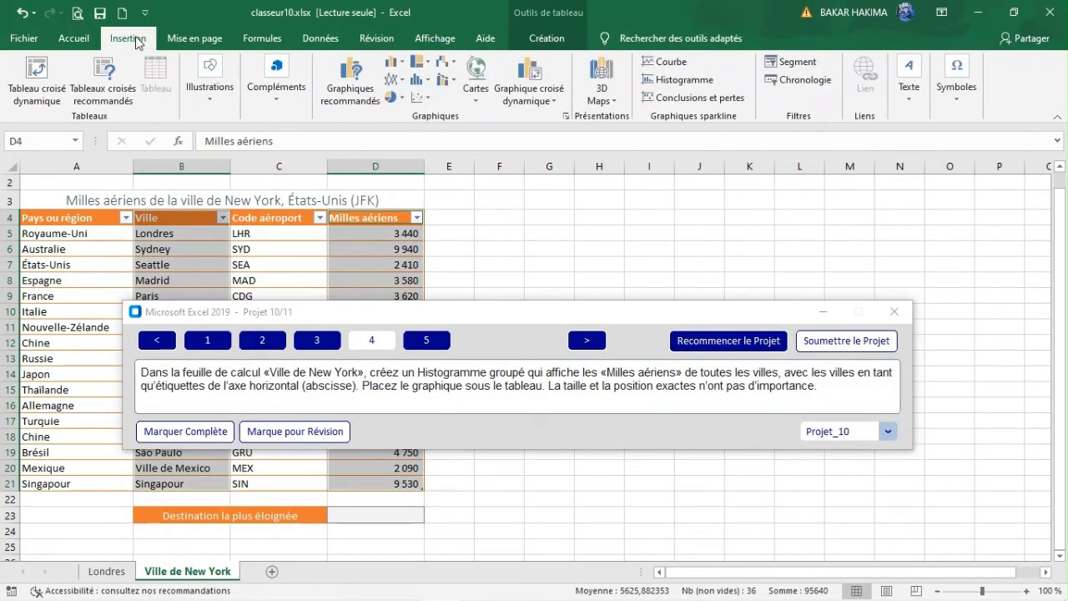
click(396, 62)
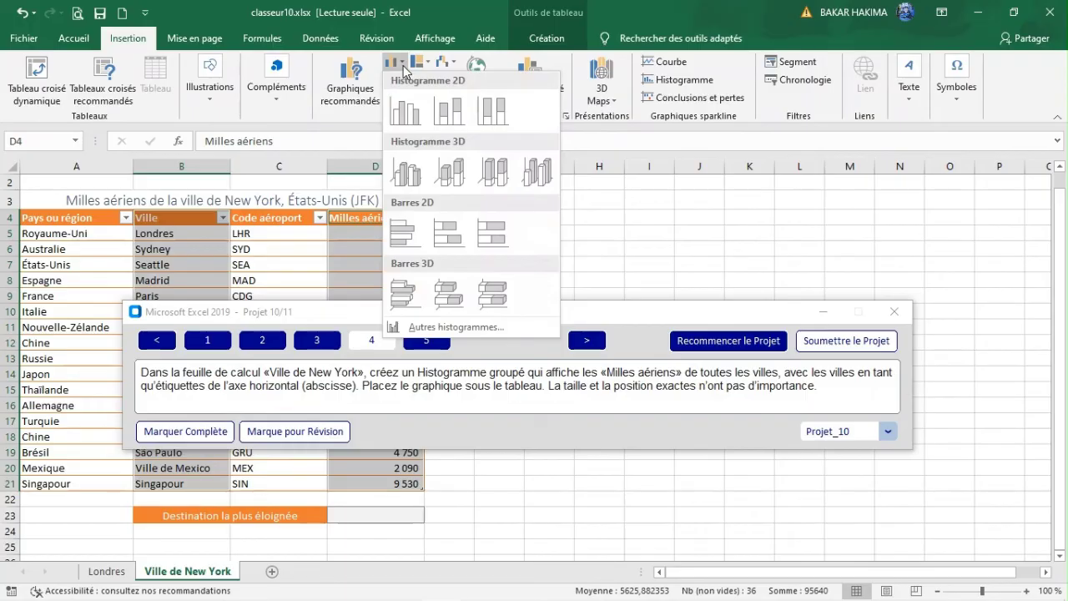
click(405, 111)
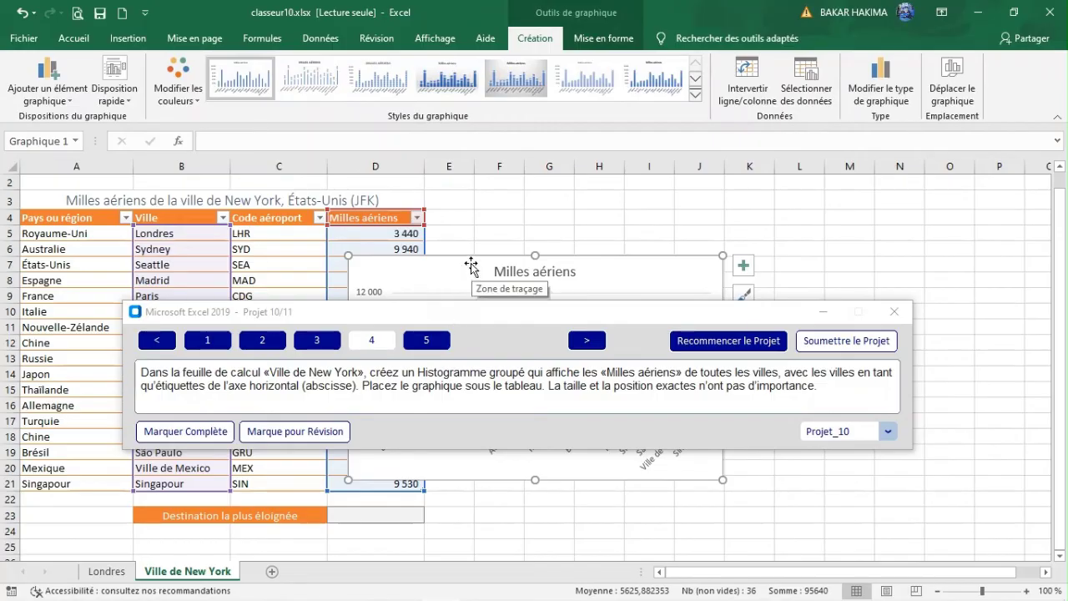
- Place the new Milles aériens chart below the Ville de New York table and check it against the task 4 instructions
drag(473, 255, 158, 459)
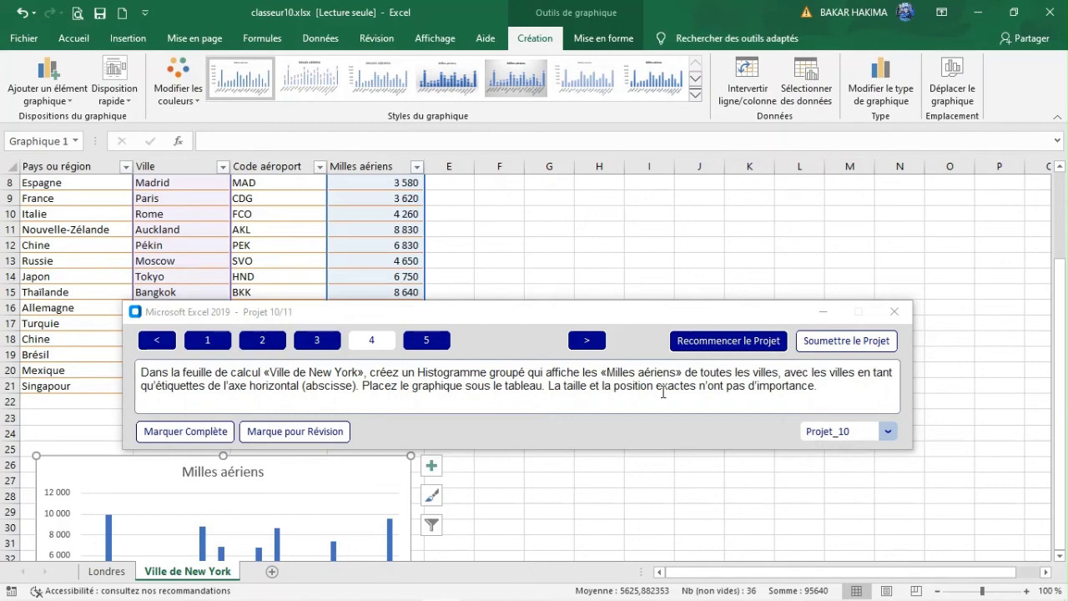
click(429, 341)
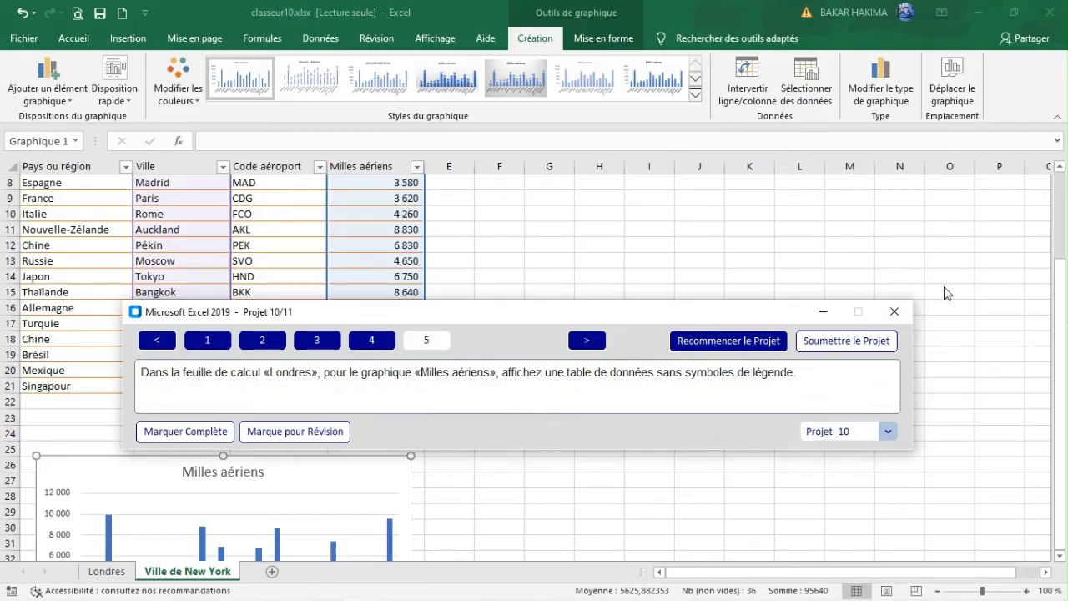
click(375, 349)
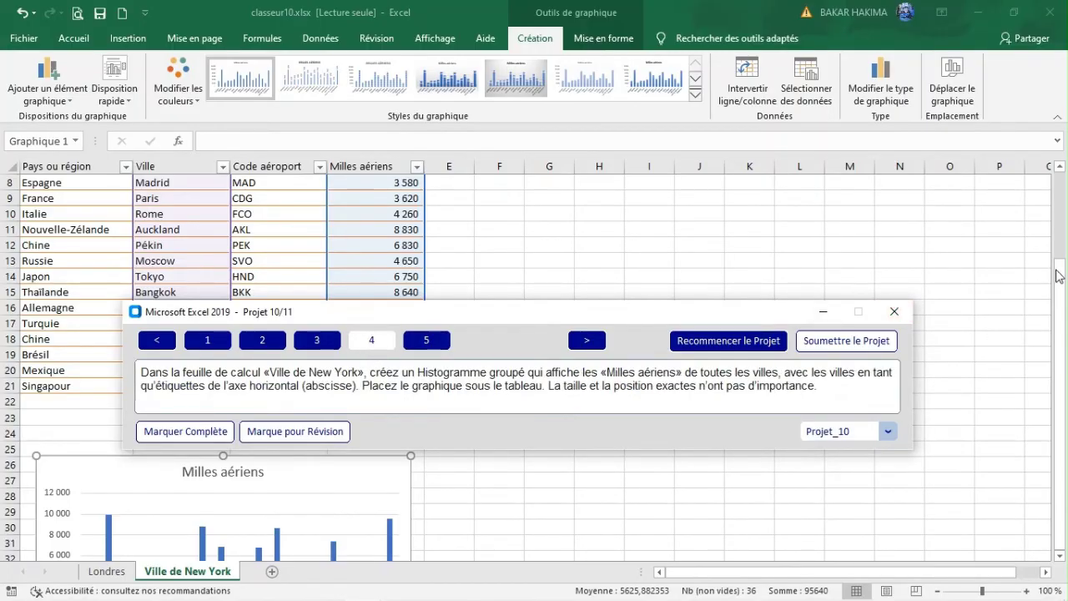
click(1066, 297)
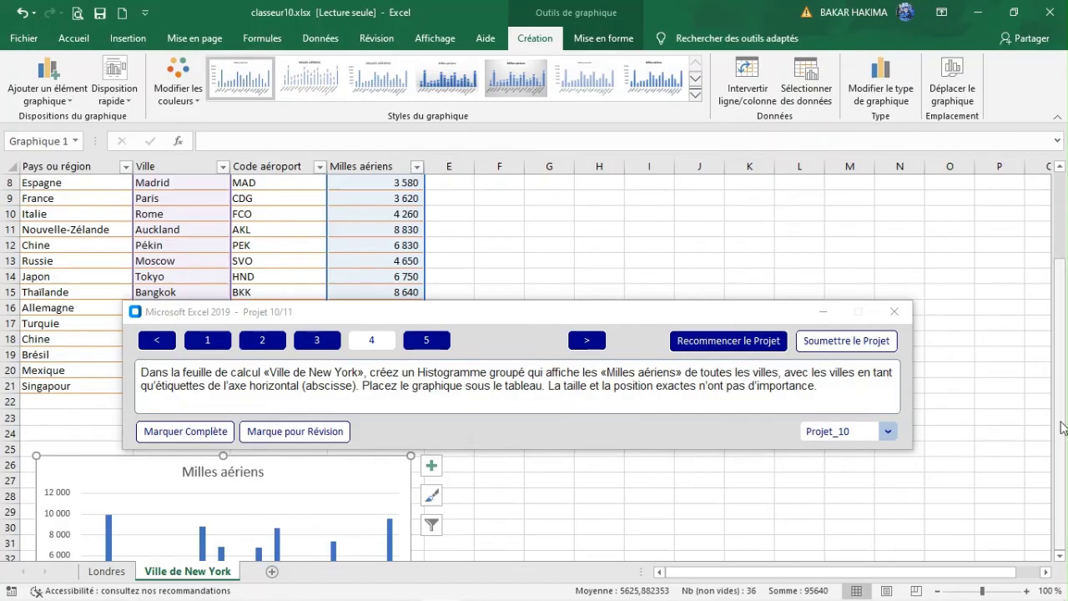
drag(1061, 428, 1061, 524)
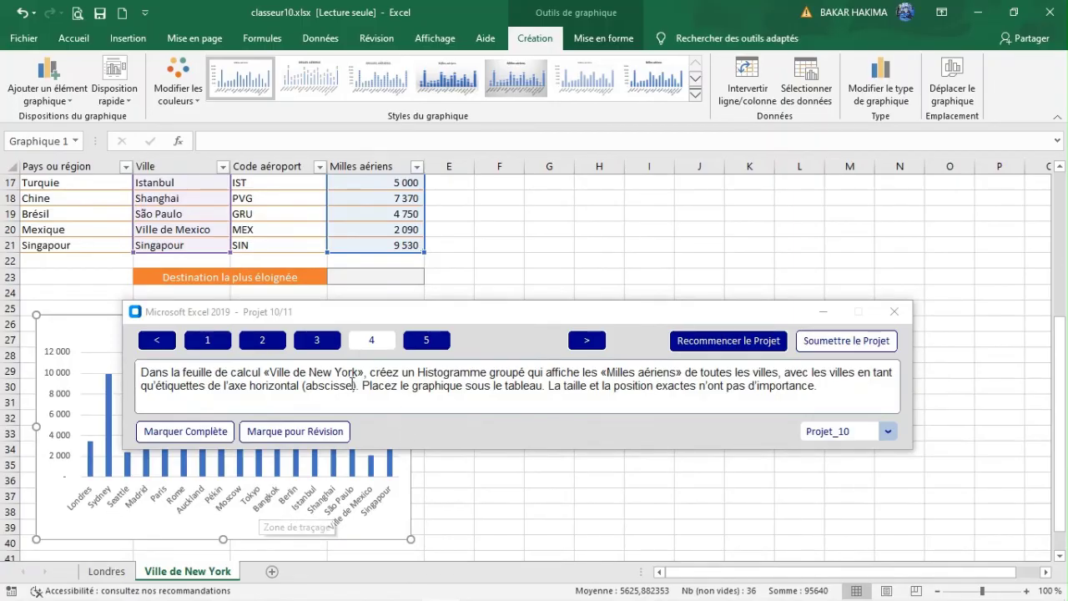
- Open task 5 and add a data table without legend symbols to the Milles aériens chart on the Londres sheet
click(447, 349)
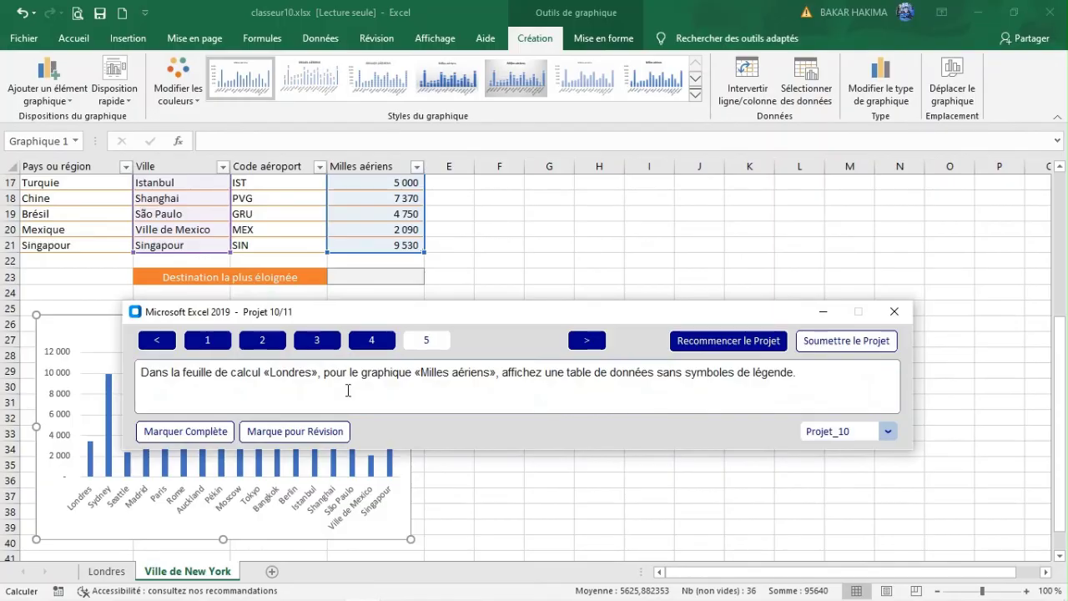
click(90, 576)
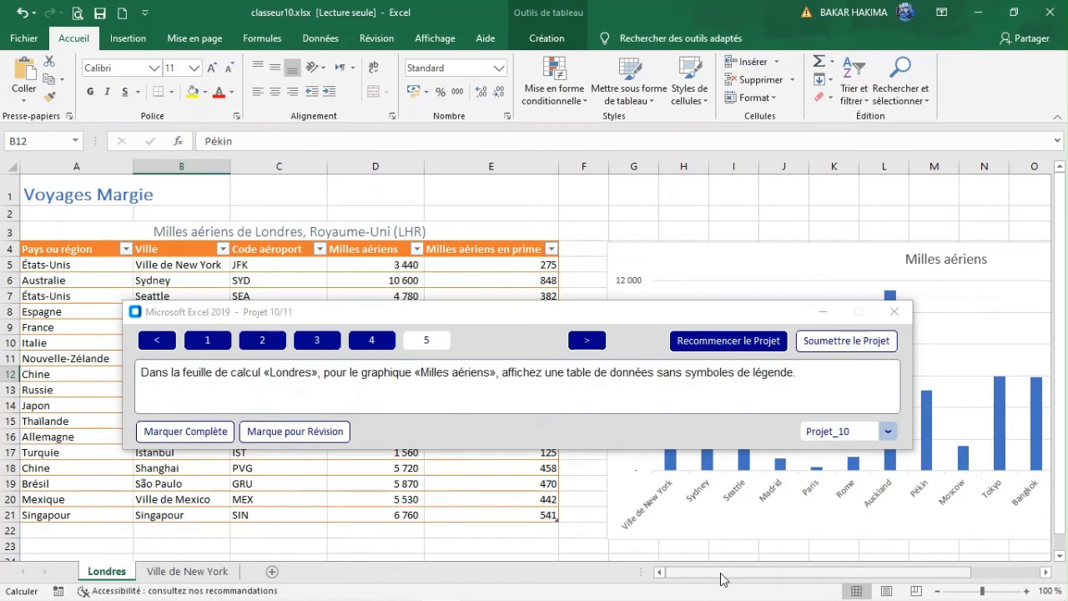
drag(722, 574, 800, 575)
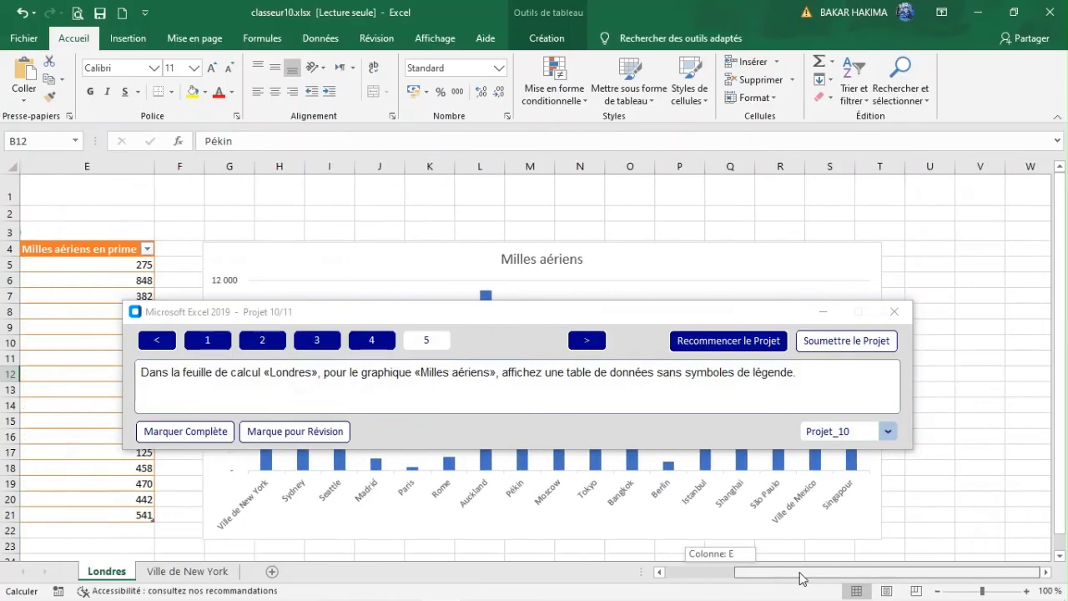
click(770, 250)
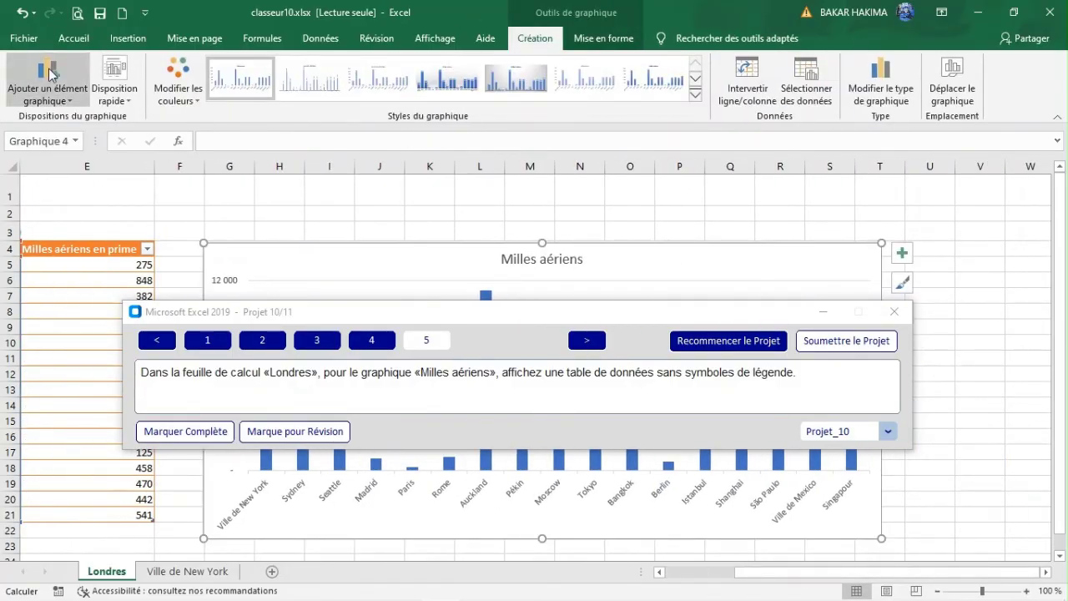
click(37, 96)
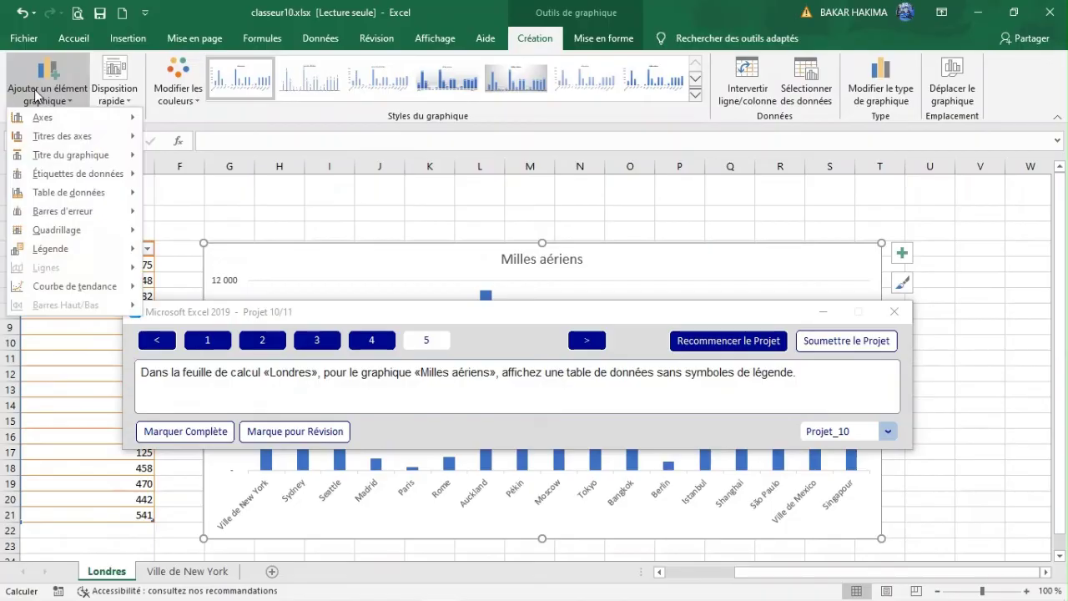
mouse_move(73, 210)
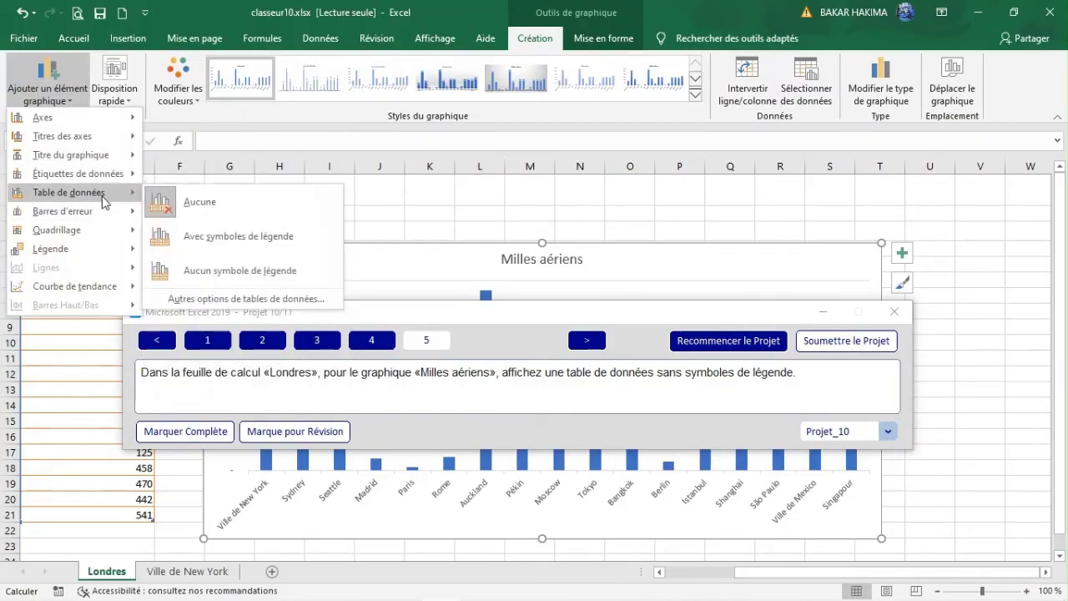
click(224, 270)
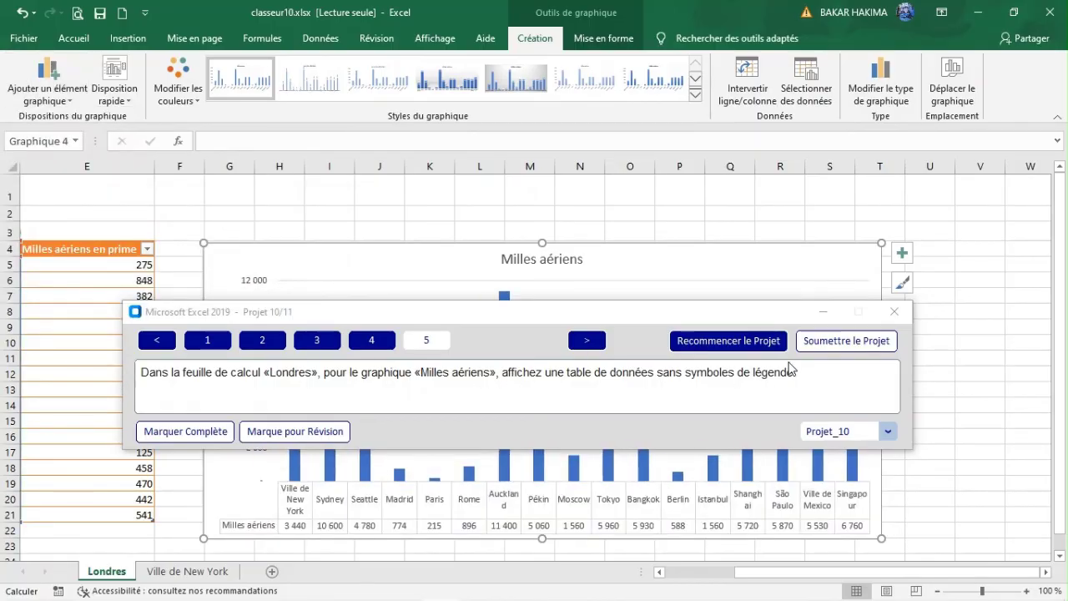
- Submit project 10 and dismiss the document recovery pane in the project 11 workbook
click(815, 351)
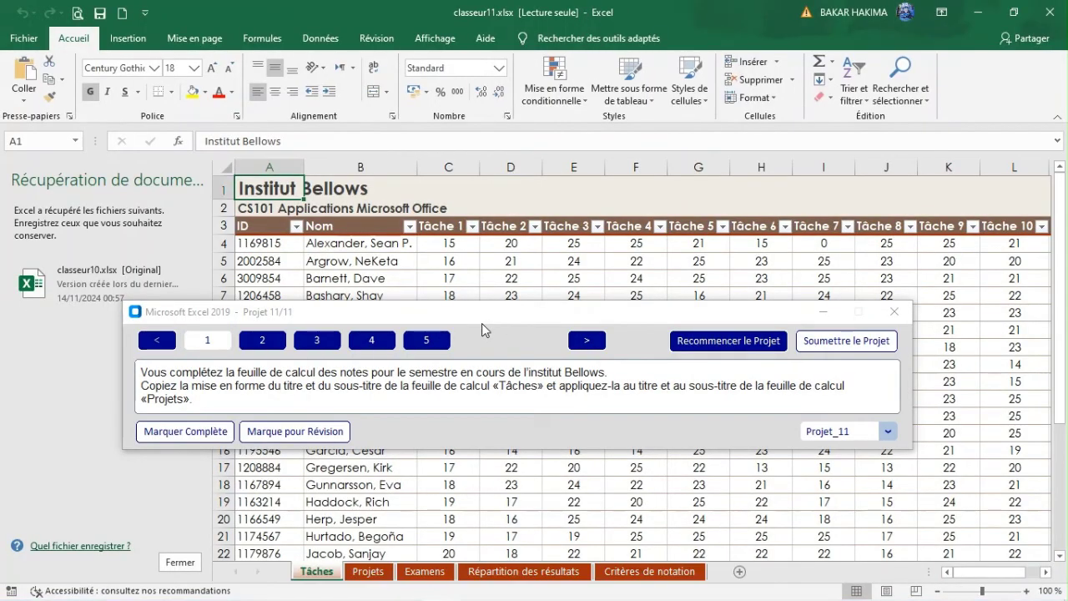
click(185, 568)
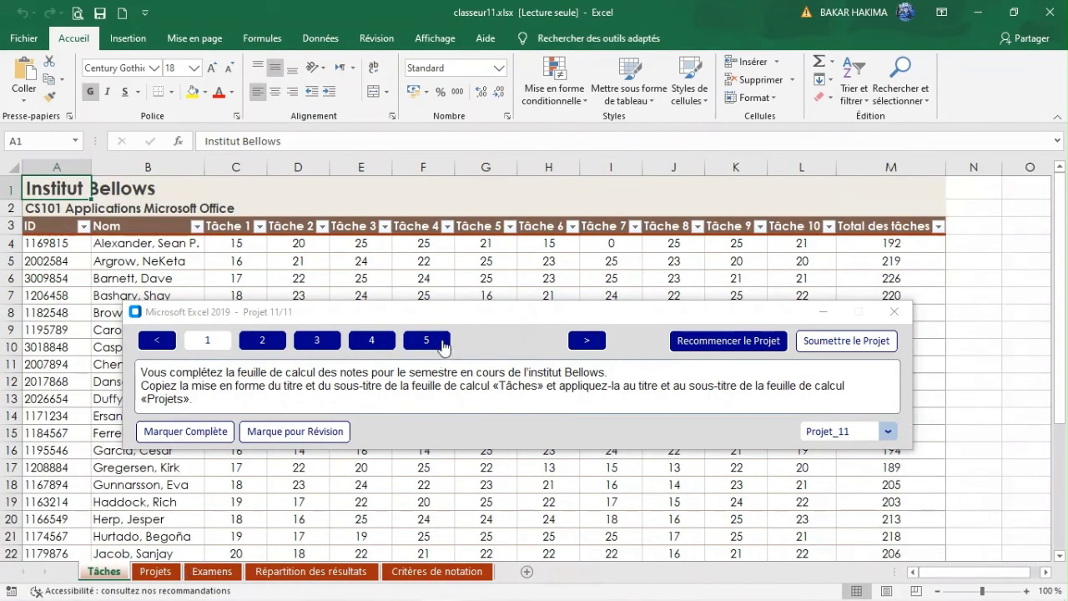
- Copy the formatting of title and subtitle cells A1:A2 on the Tâches sheet onto the title and subtitle of the Projets sheet
drag(443, 319, 442, 430)
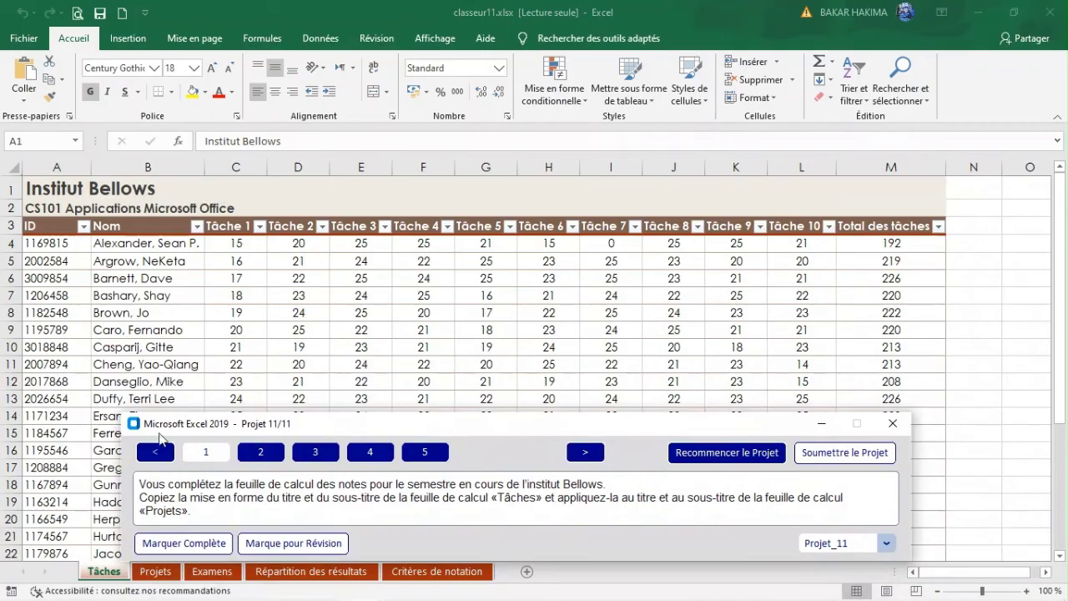
click(38, 184)
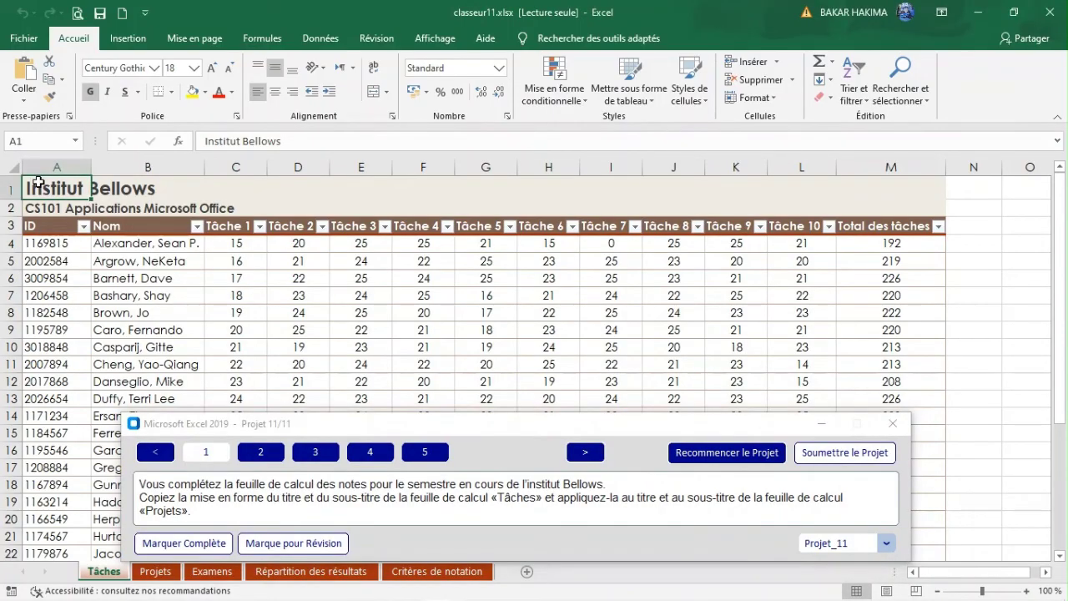
drag(39, 184, 40, 209)
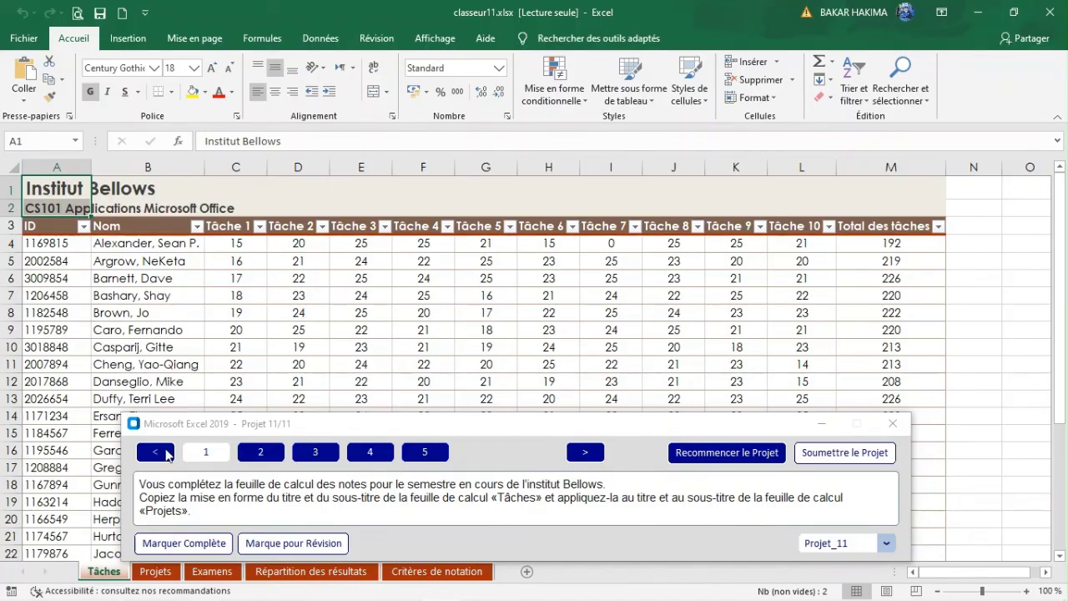
click(49, 100)
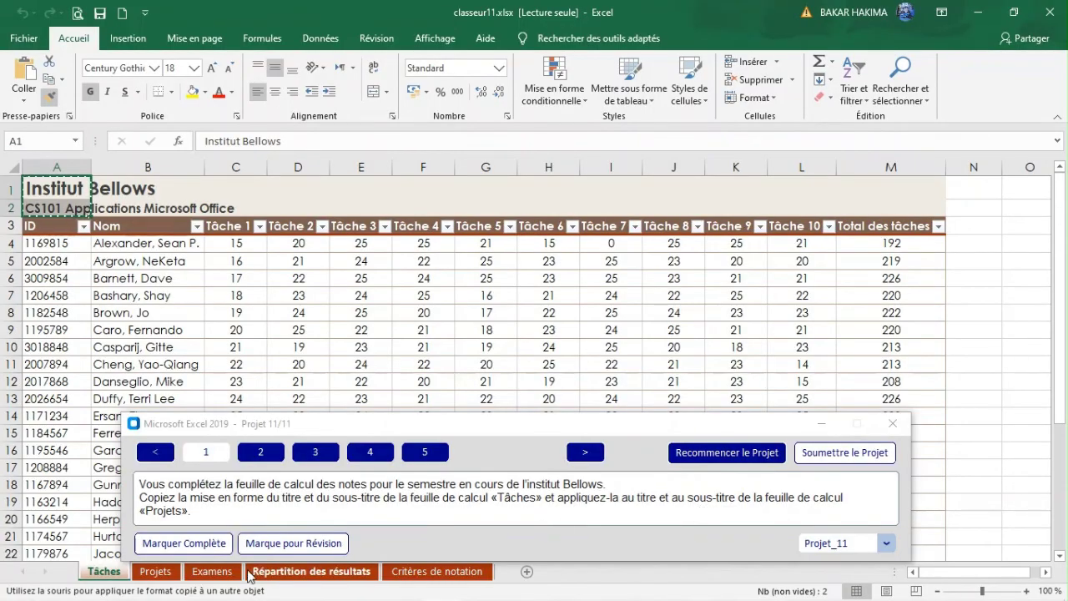
click(155, 572)
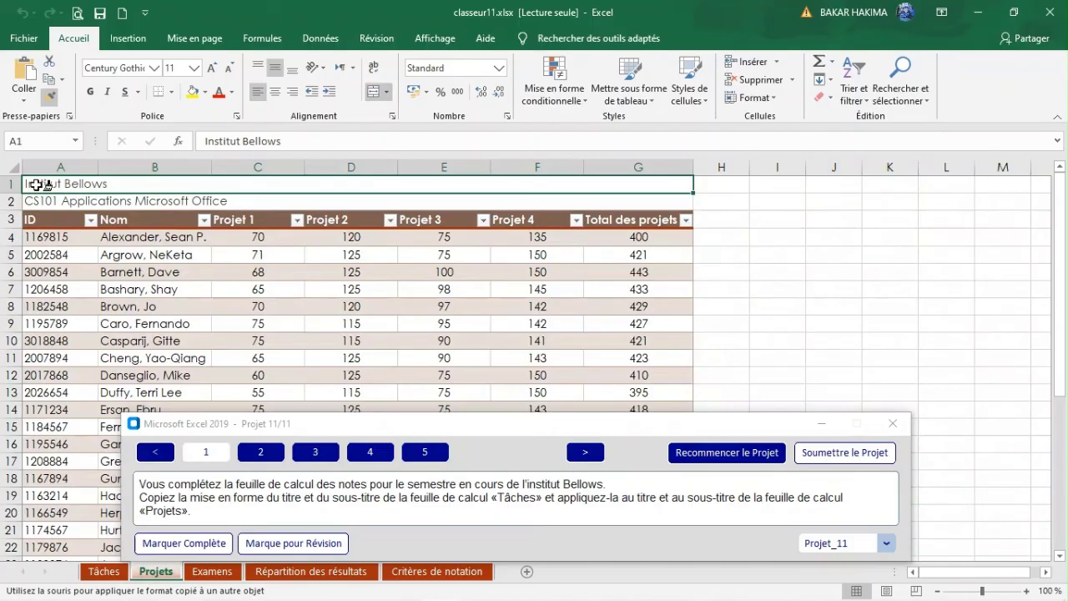
drag(38, 181, 43, 204)
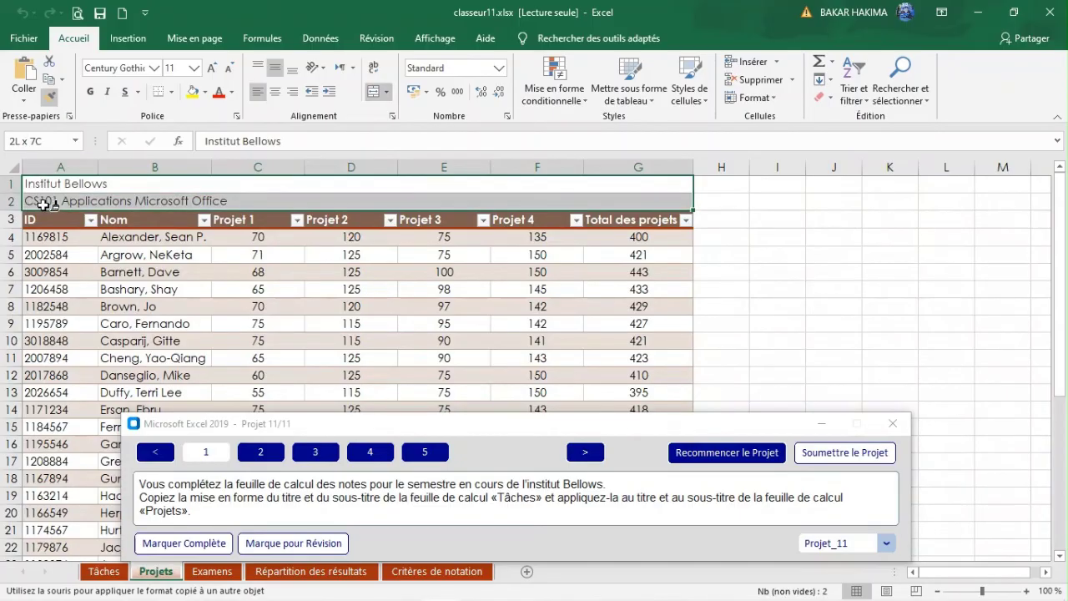
mouse_move(43, 204)
mouse_down()
mouse_move(45, 181)
mouse_move(45, 203)
mouse_up()
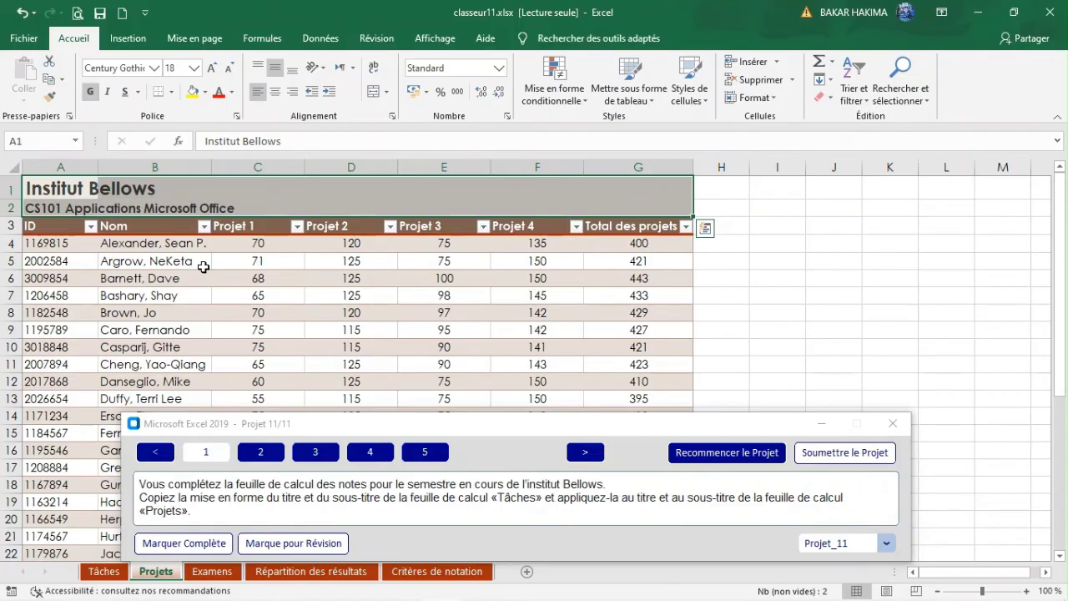
- Open task 2 and turn on banded rows (Lignes à bandes) for the table on the Tâches sheet
click(255, 455)
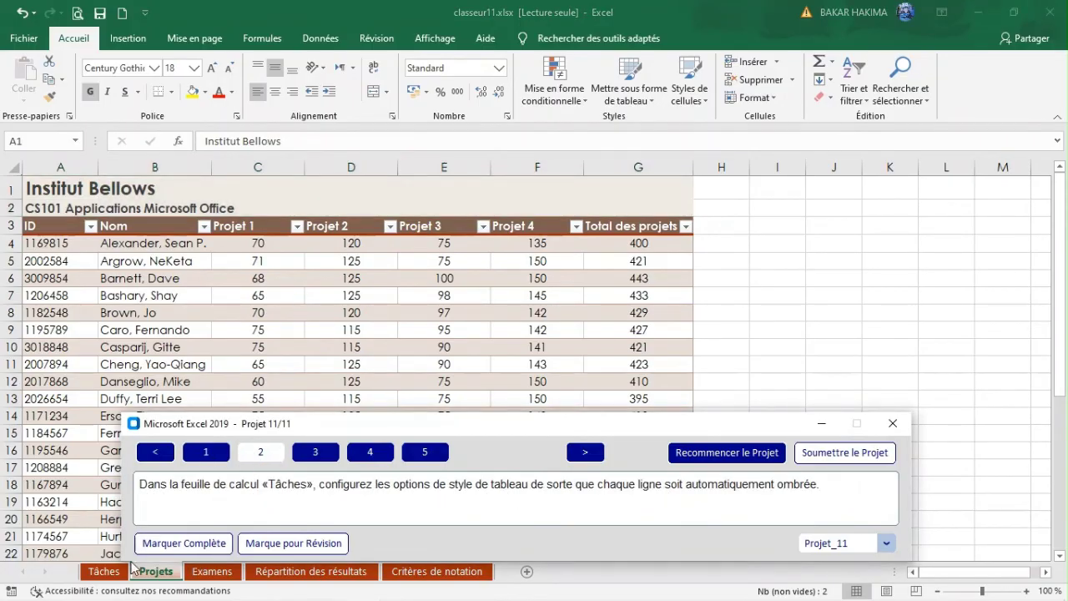
click(107, 570)
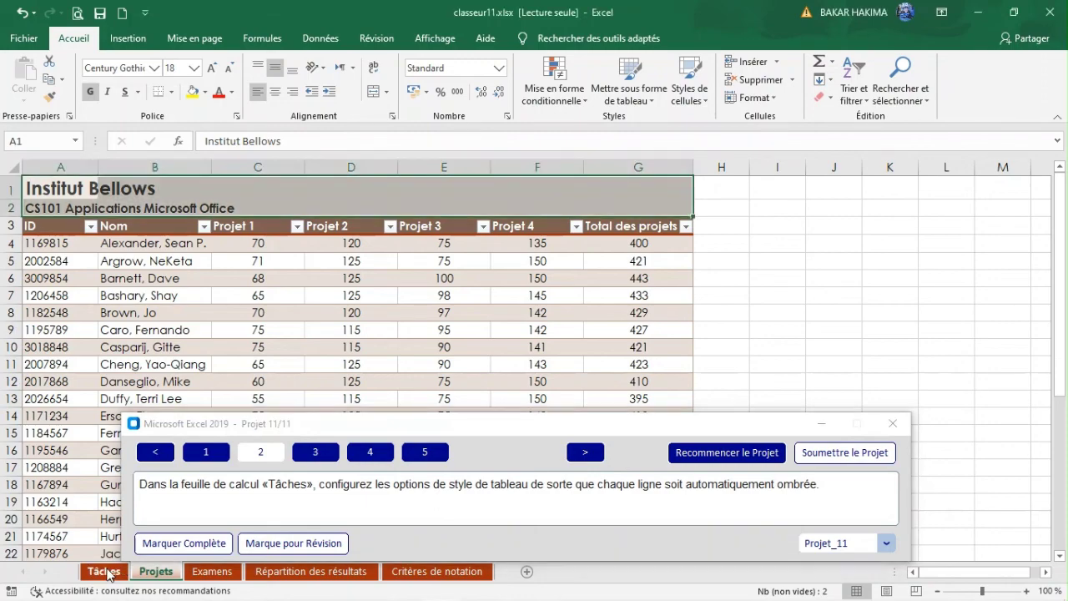
click(108, 571)
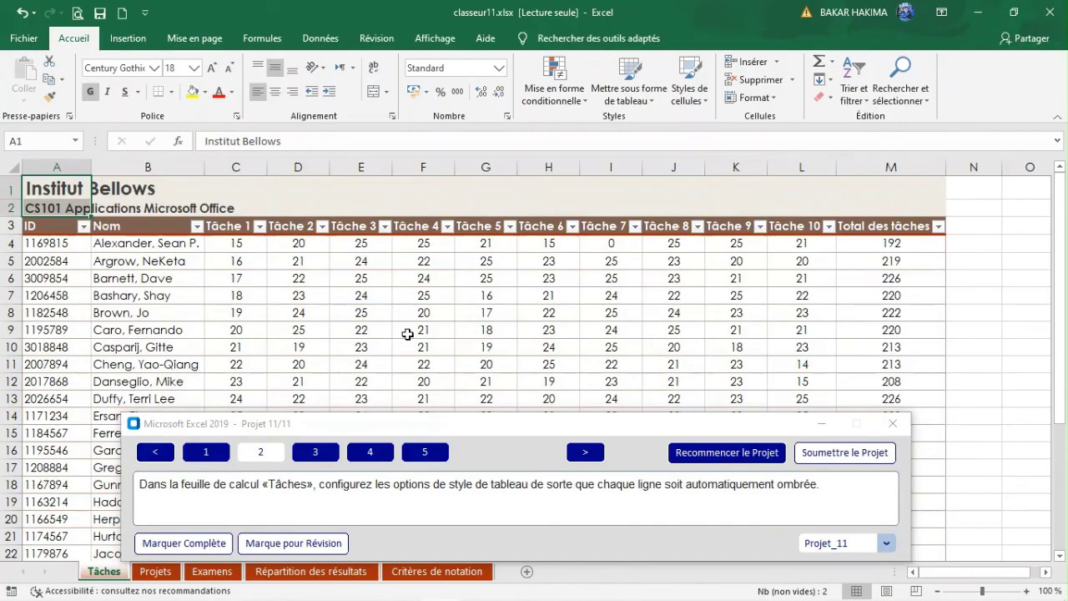
click(407, 334)
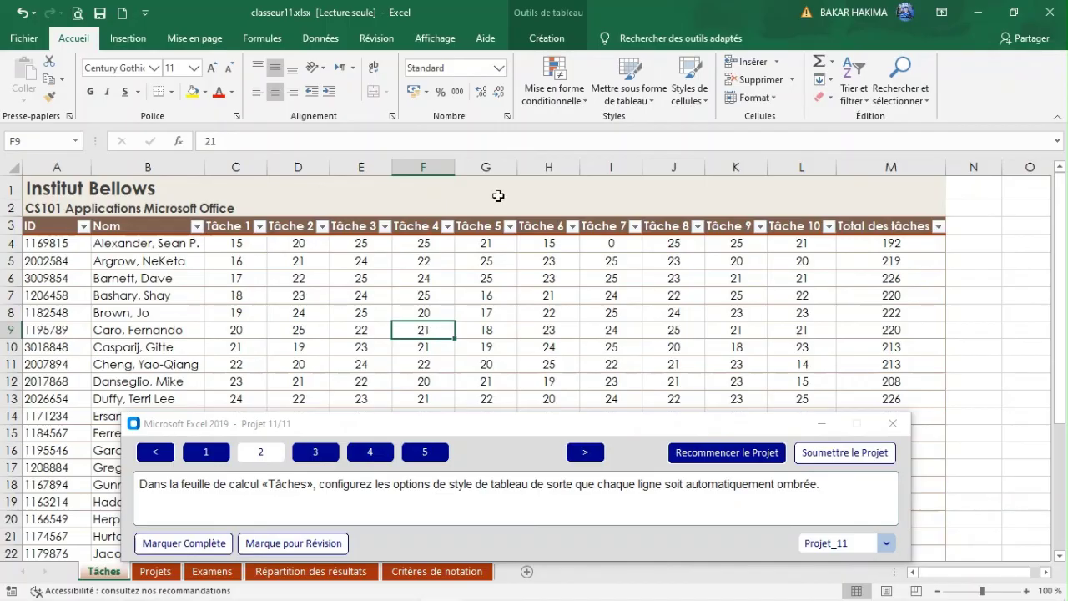
click(548, 38)
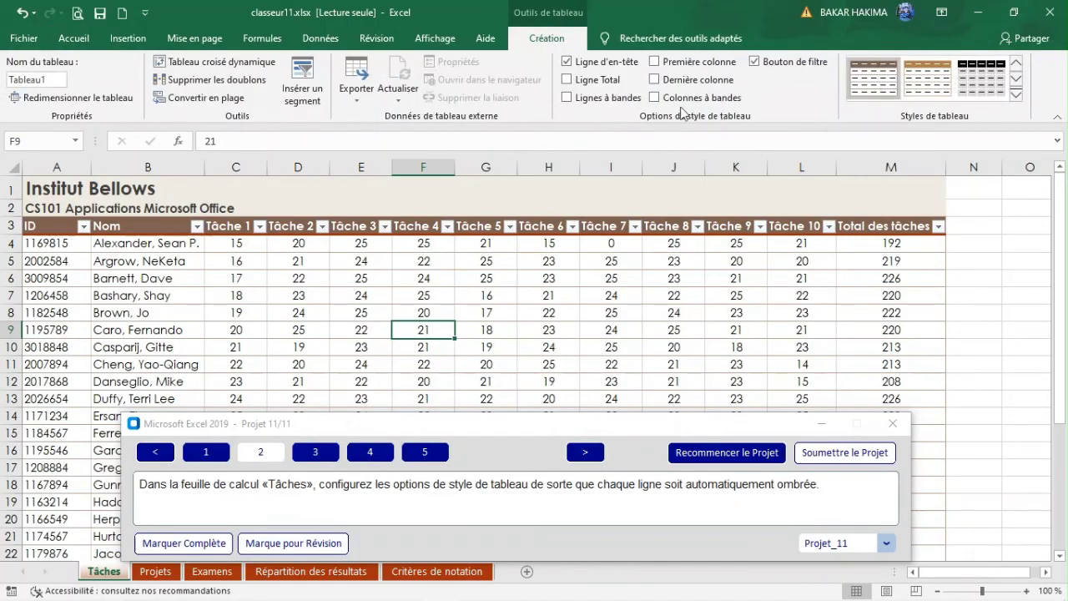
click(568, 98)
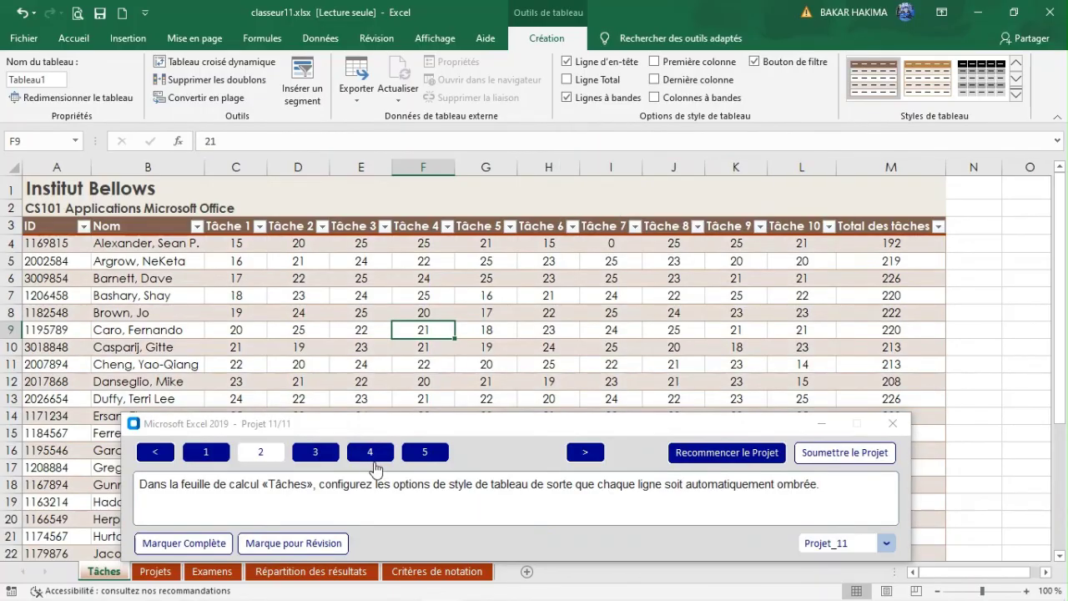
- Open task 3, switch to the Critères de notation sheet and move the instruction window off the lower rows
click(316, 452)
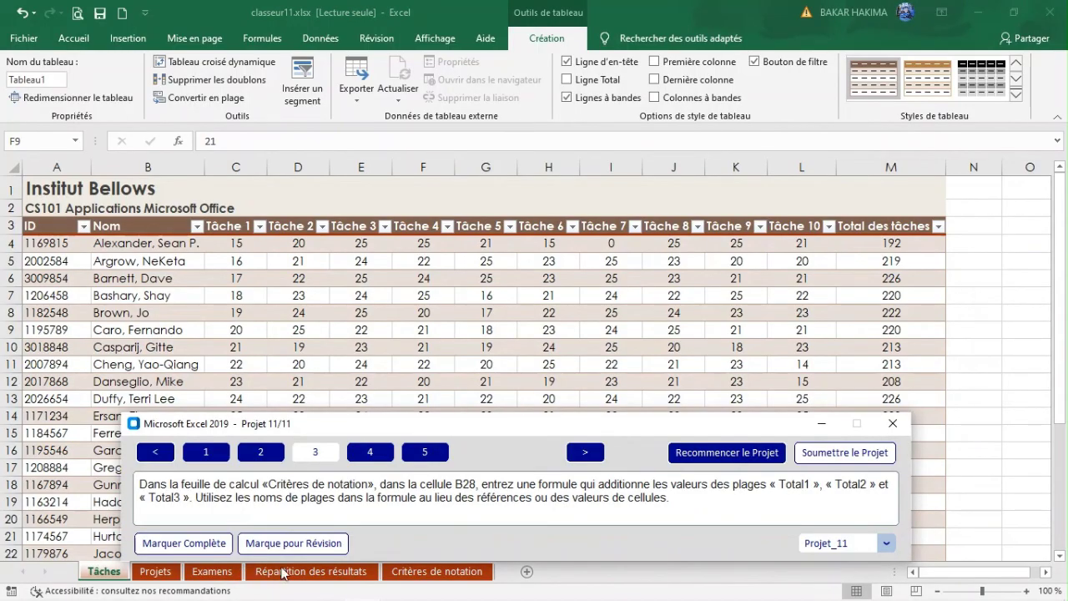
click(436, 576)
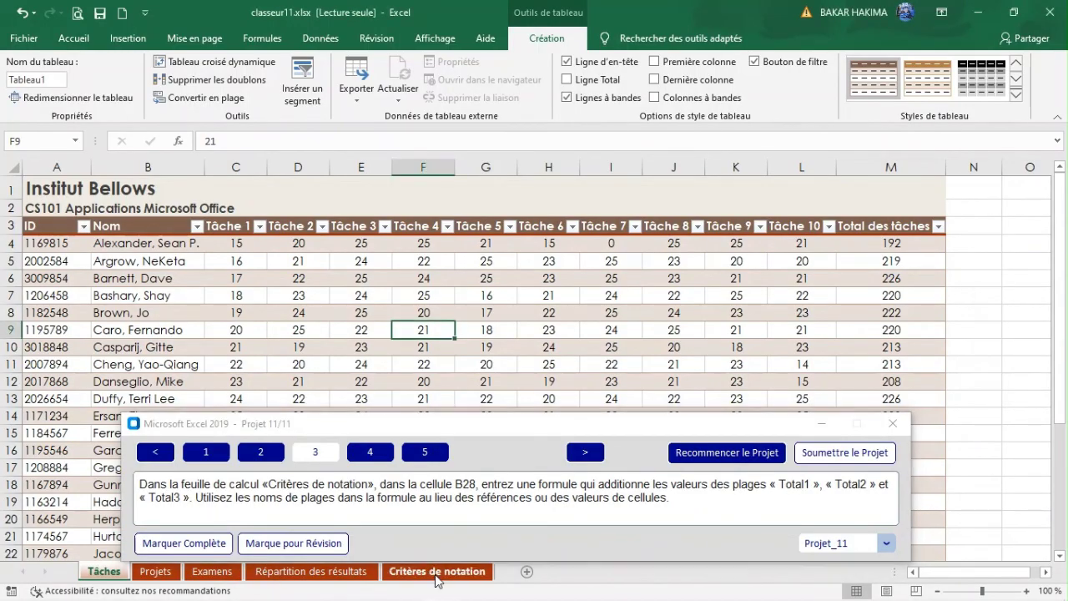
click(435, 575)
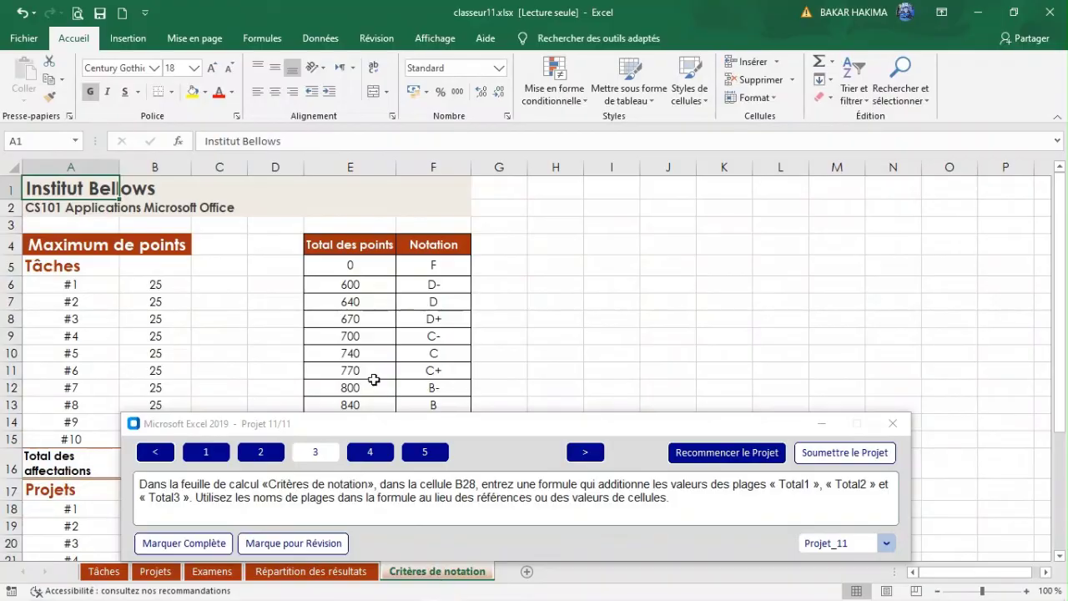
drag(296, 432, 296, 280)
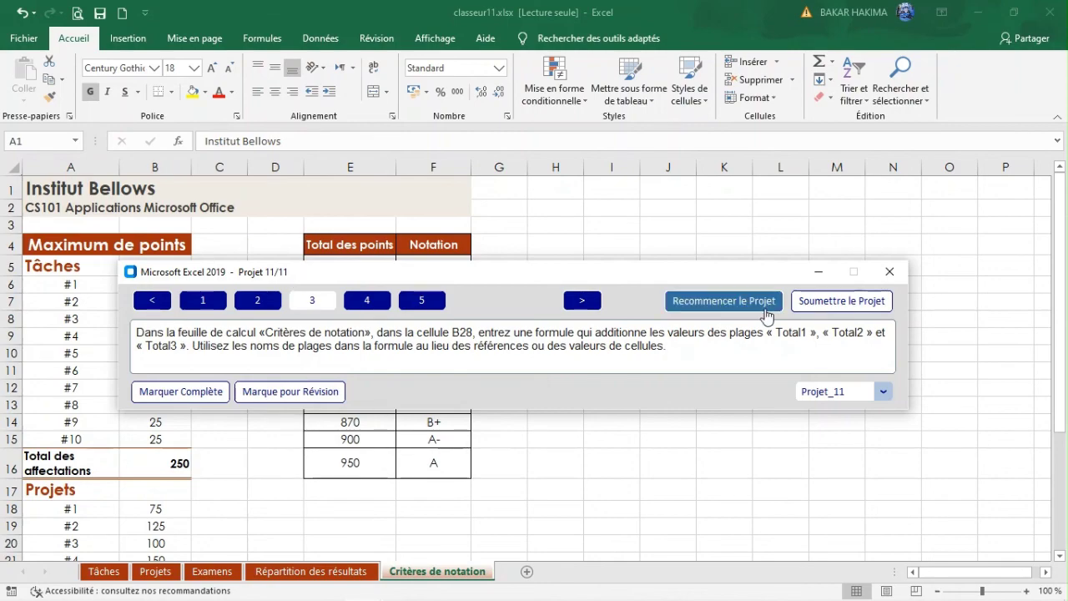
- Enter the named-range formula =Total1+Total2+Total3 in the Total général cell B28 of the Critères de notation sheet
click(1060, 236)
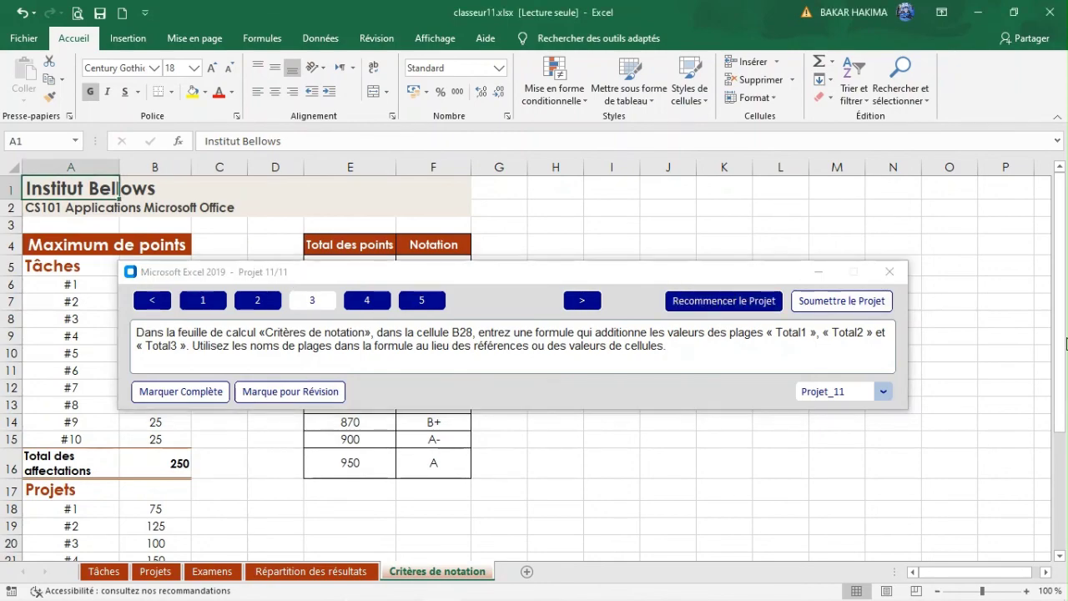
drag(1065, 451, 1049, 383)
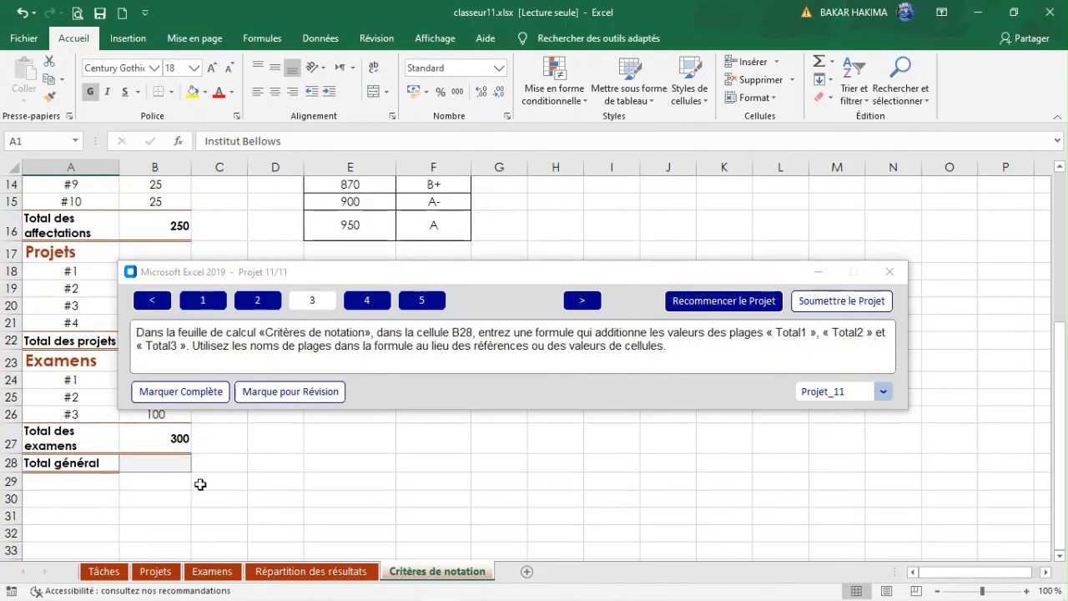
click(156, 463)
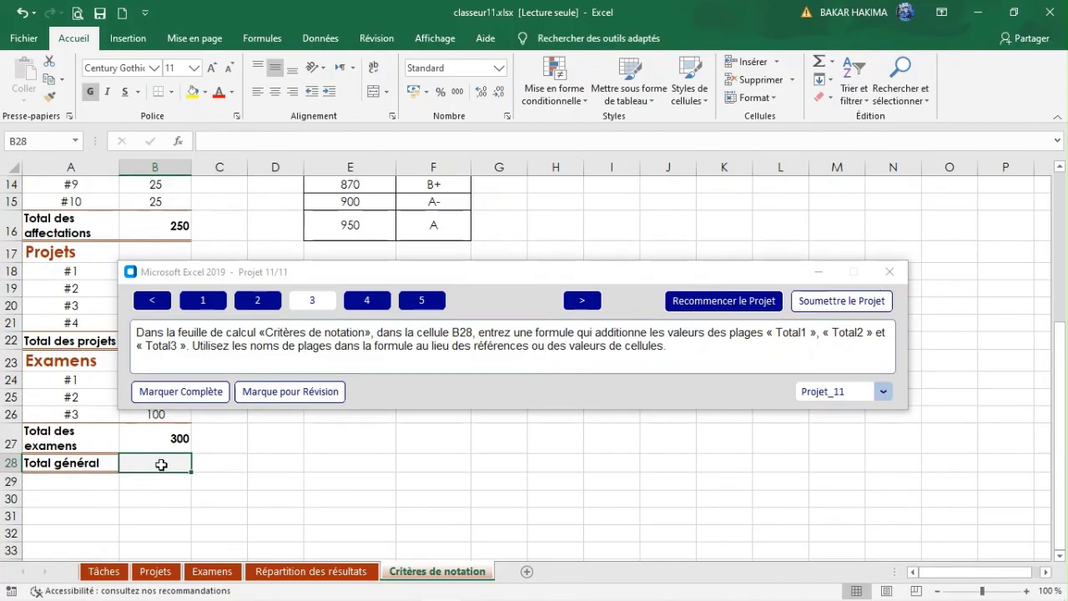
text(=)
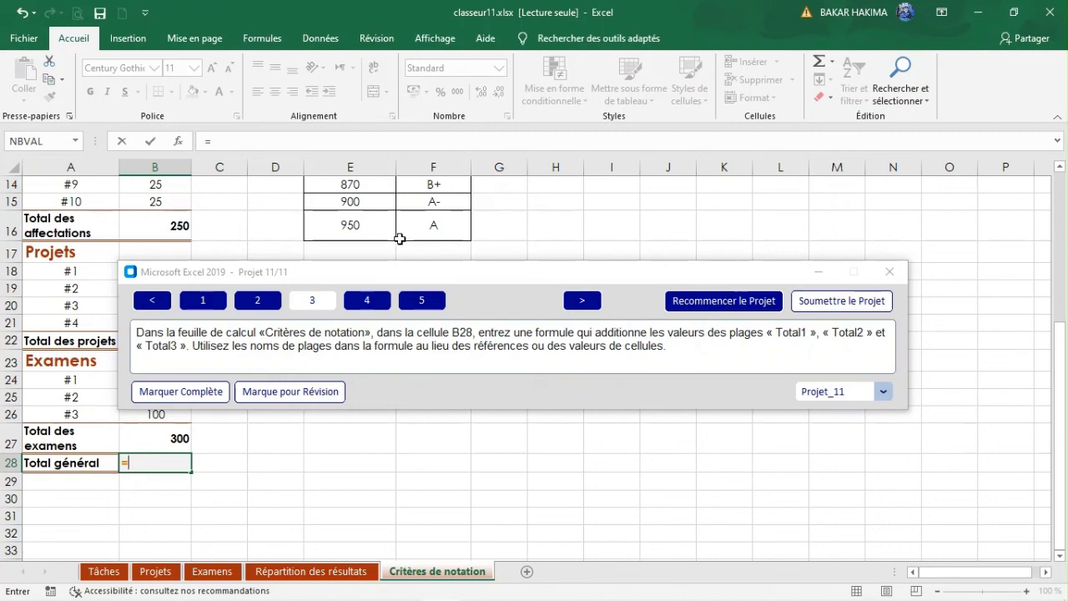
text(to)
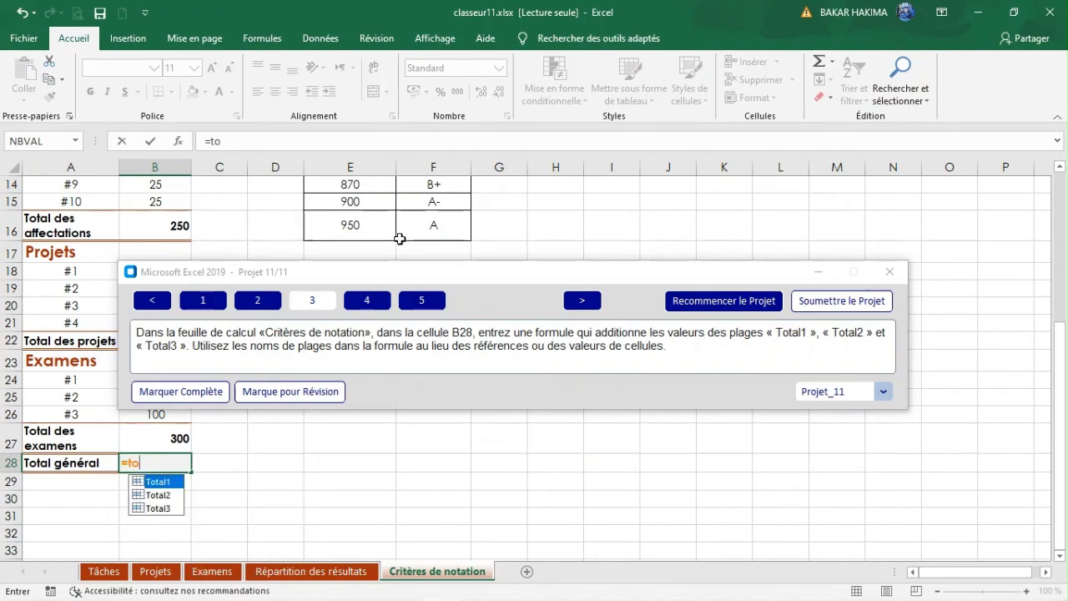
double_click(164, 483)
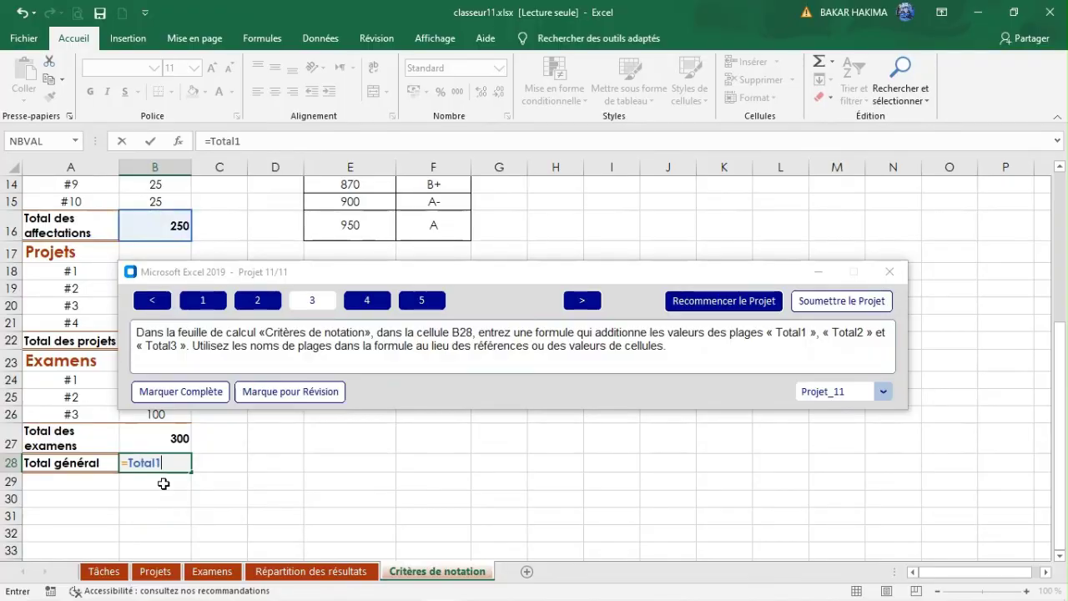
text(+to)
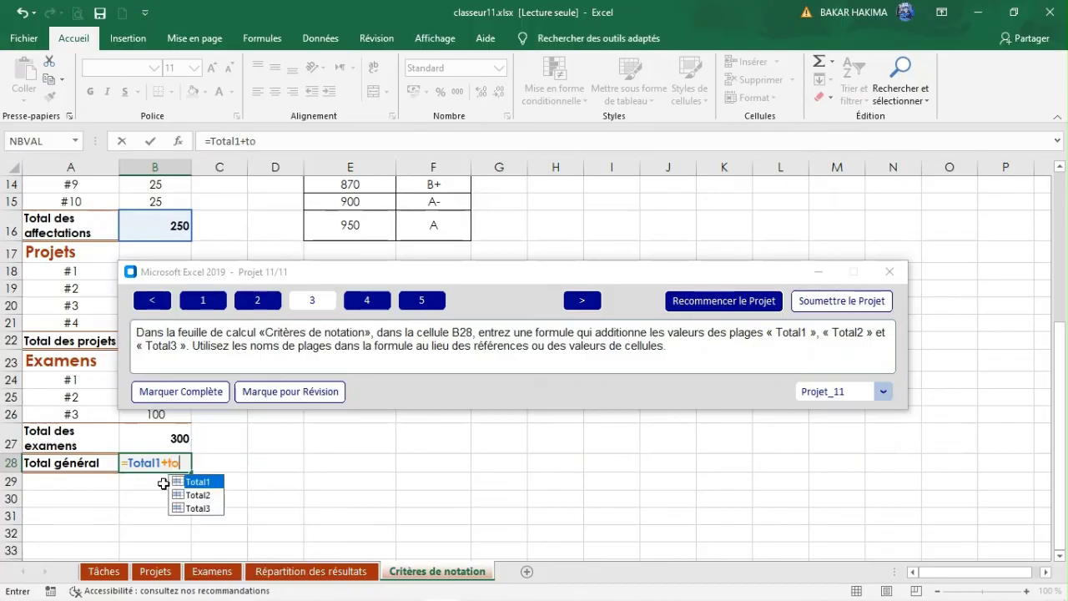
double_click(210, 496)
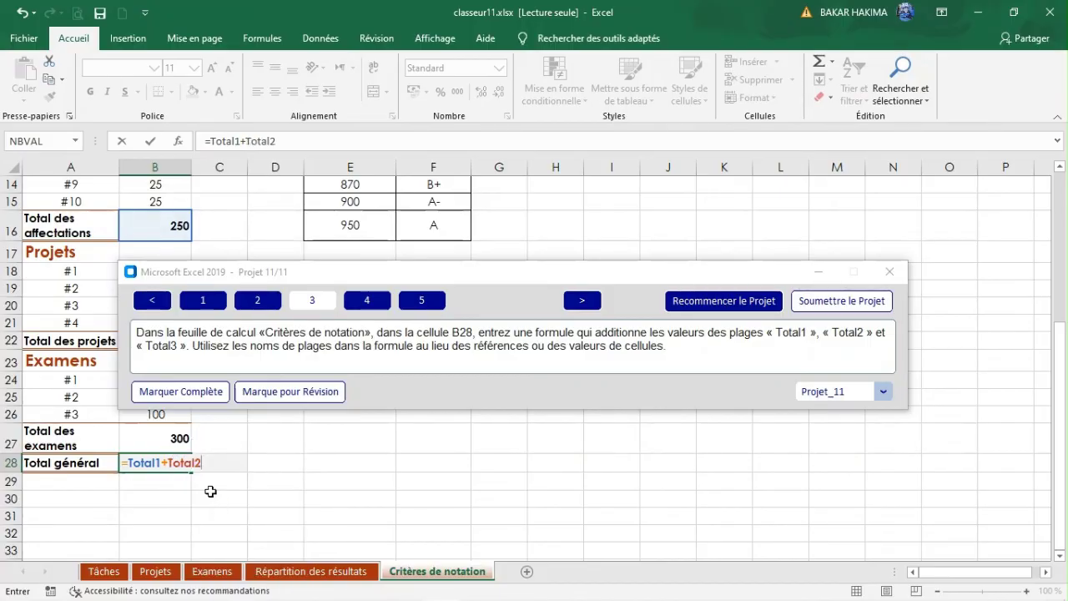
text(+to)
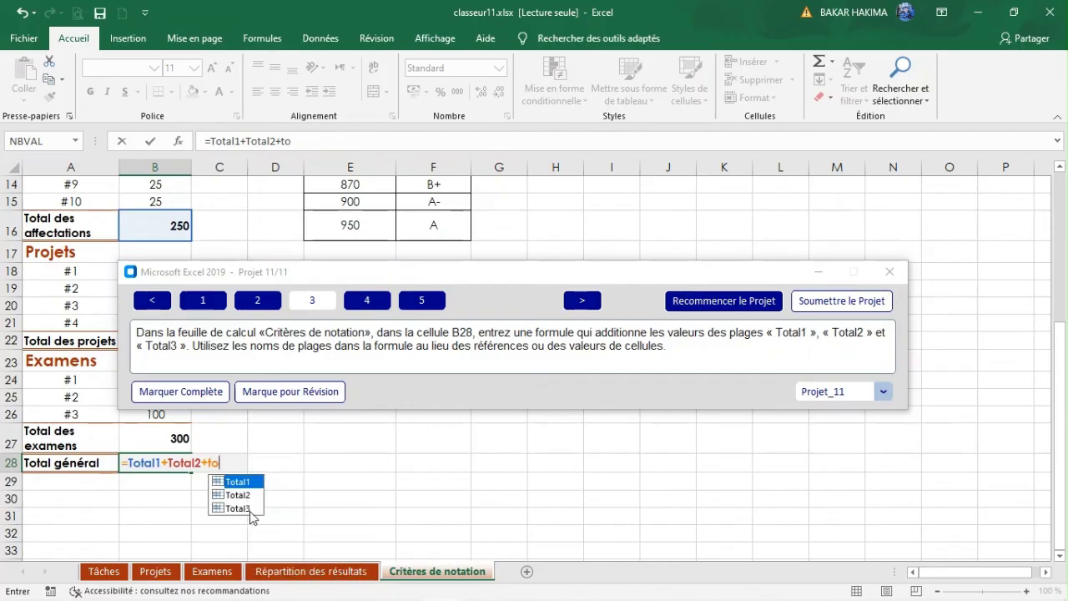
double_click(240, 508)
key(Return)
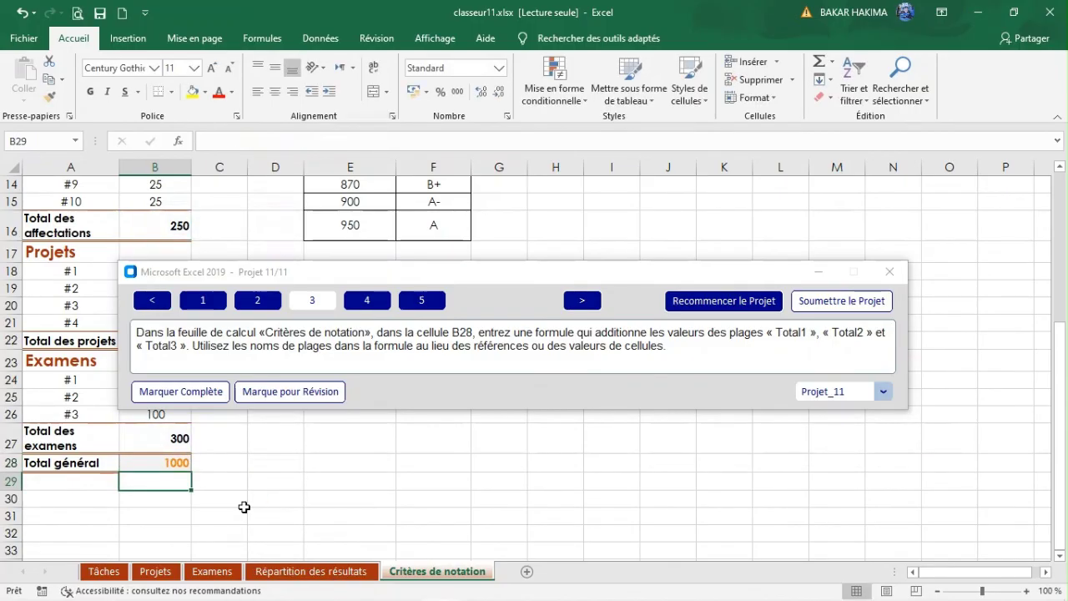
- Open task 4 and count the missing Examen 3 results in cell E35 of the Examens sheet with =NB.VIDE(Tableau3[Examen 3])
click(384, 304)
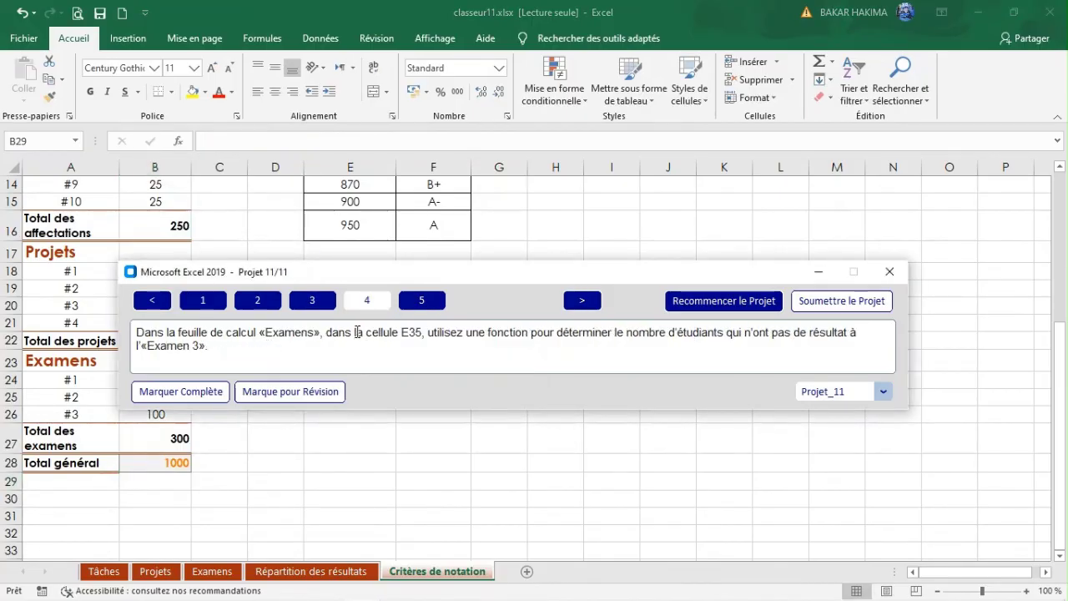
click(218, 573)
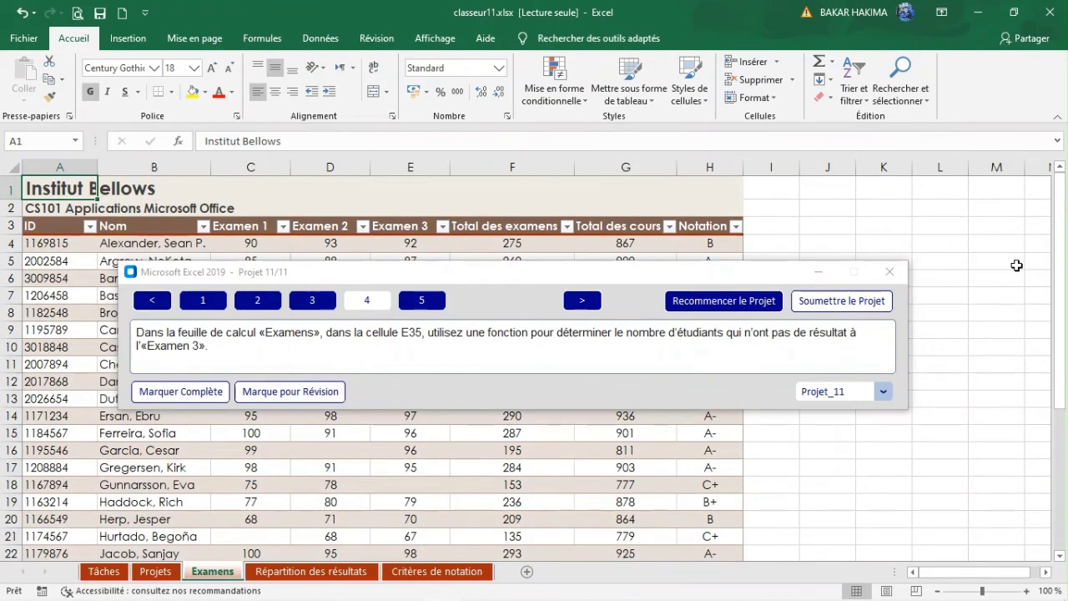
drag(1060, 265, 1062, 396)
click(432, 541)
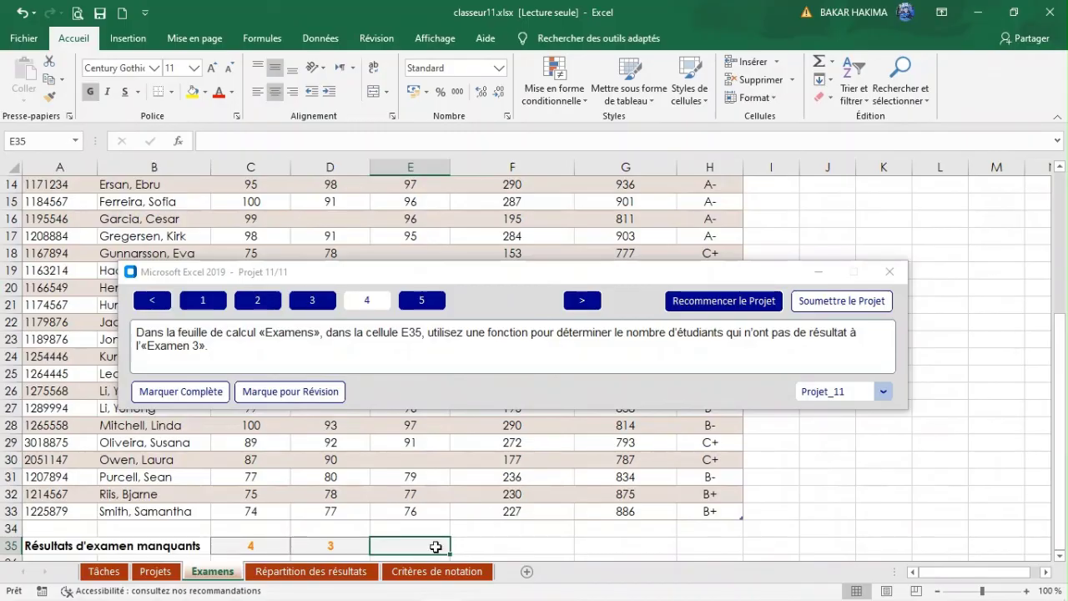
text(=)
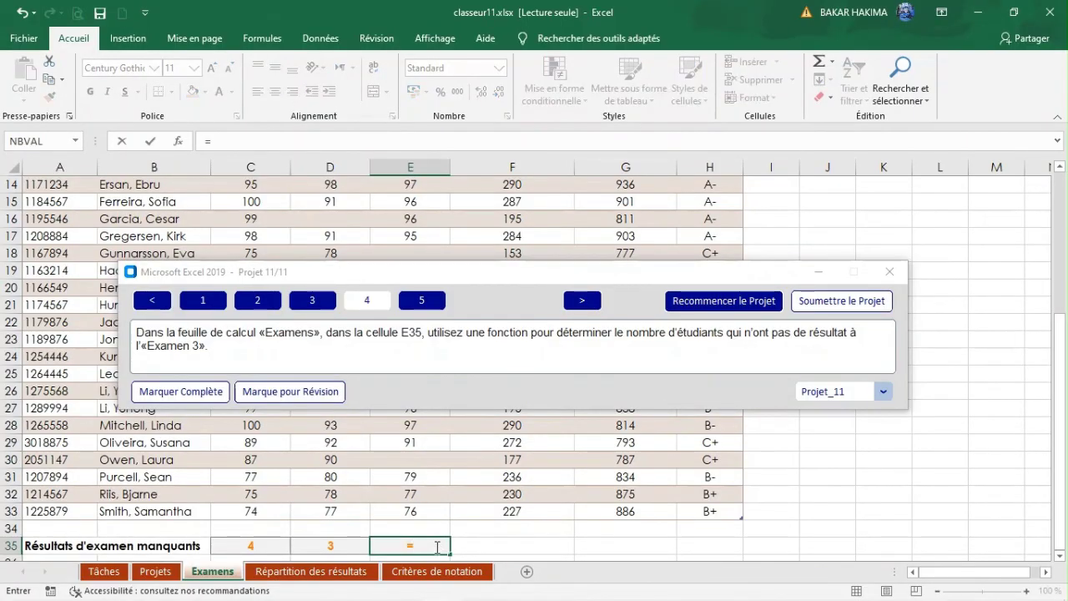
text(nb)
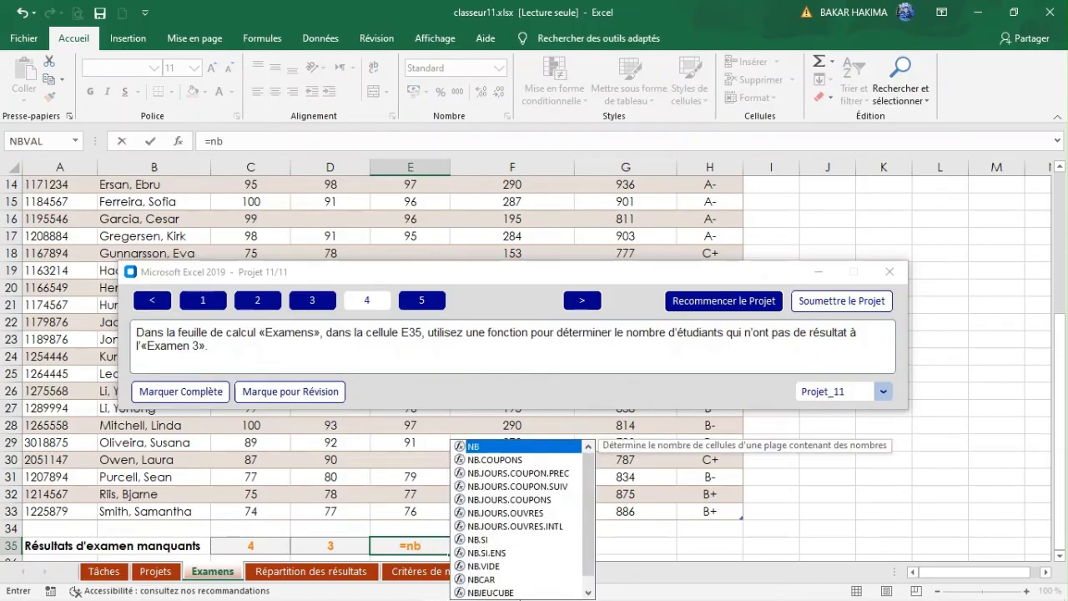
double_click(488, 566)
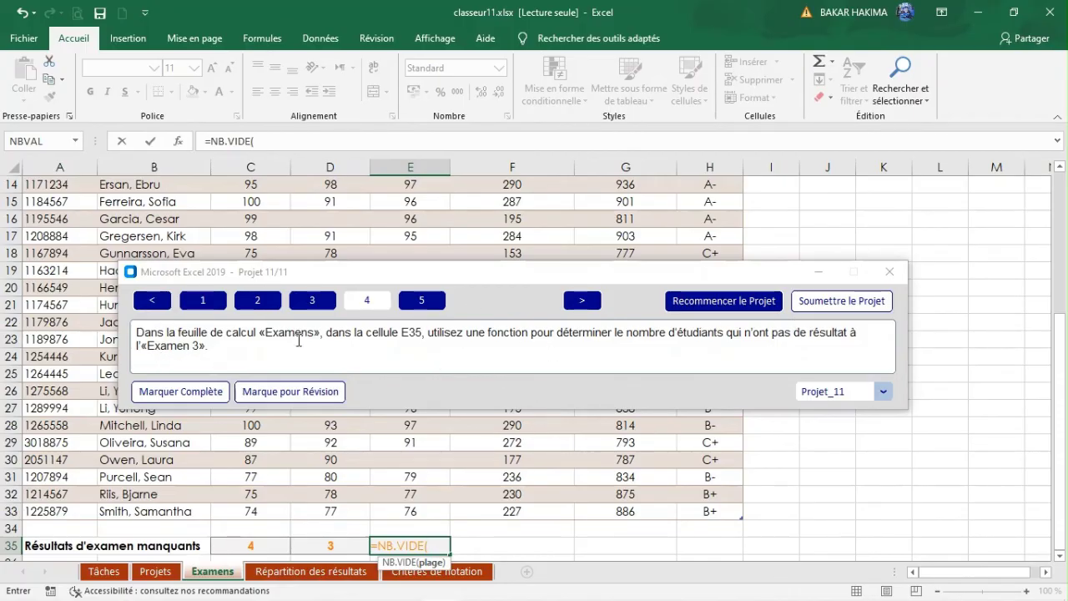
drag(1066, 328, 1065, 190)
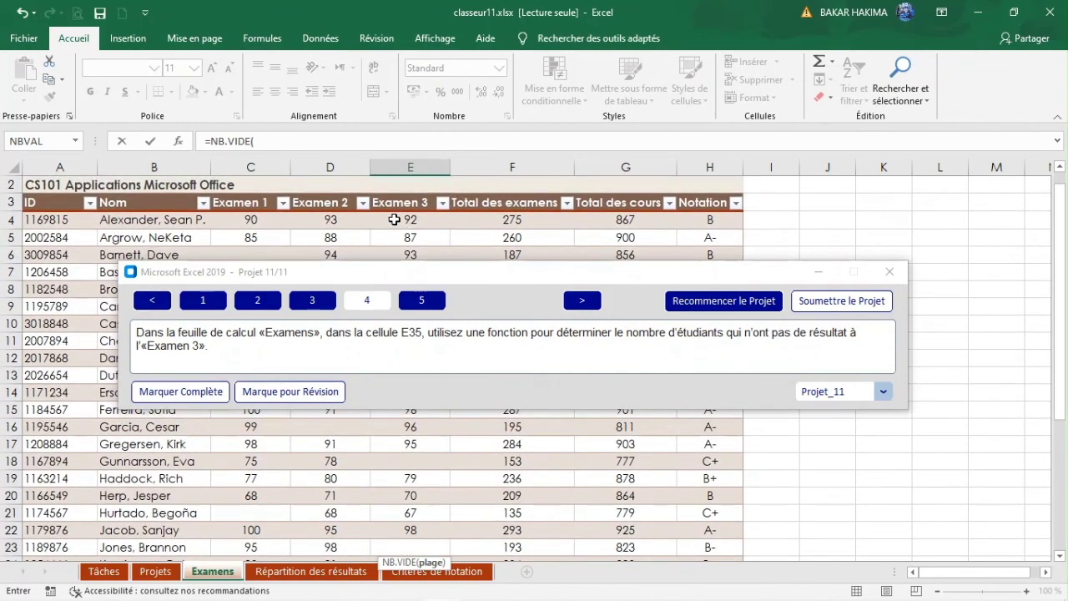
drag(394, 220, 404, 493)
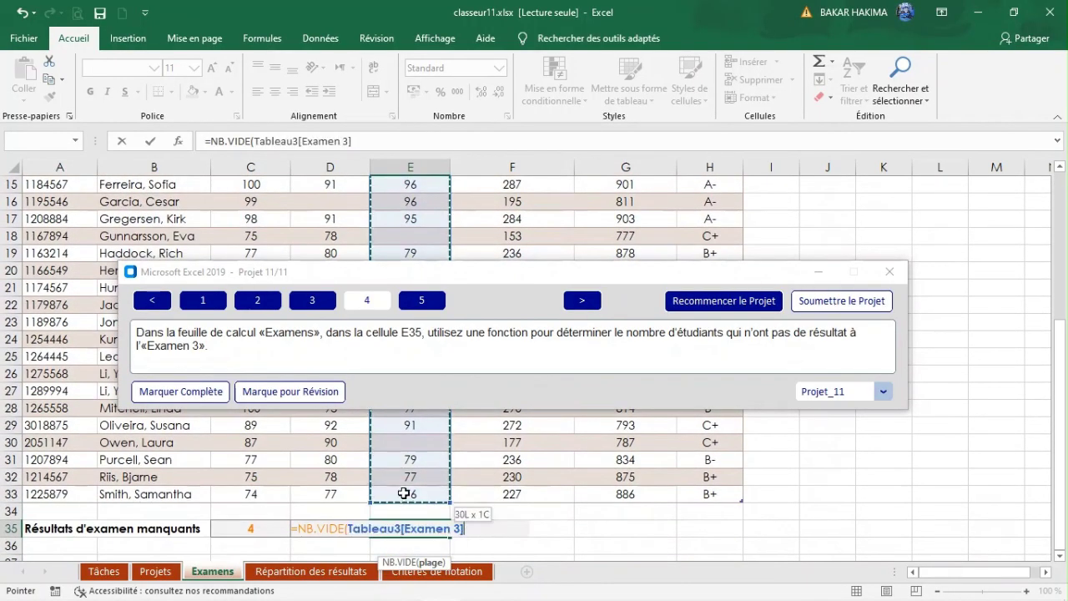
key(Return)
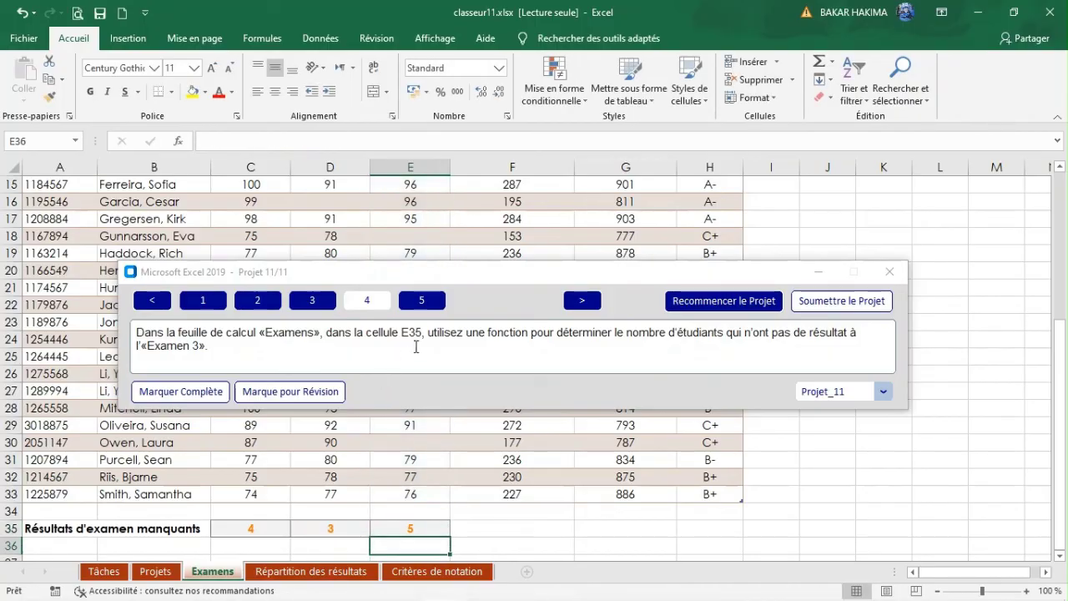
- Open task 5 and remove the legend from the chart on the Répartition des résultats sheet
click(421, 302)
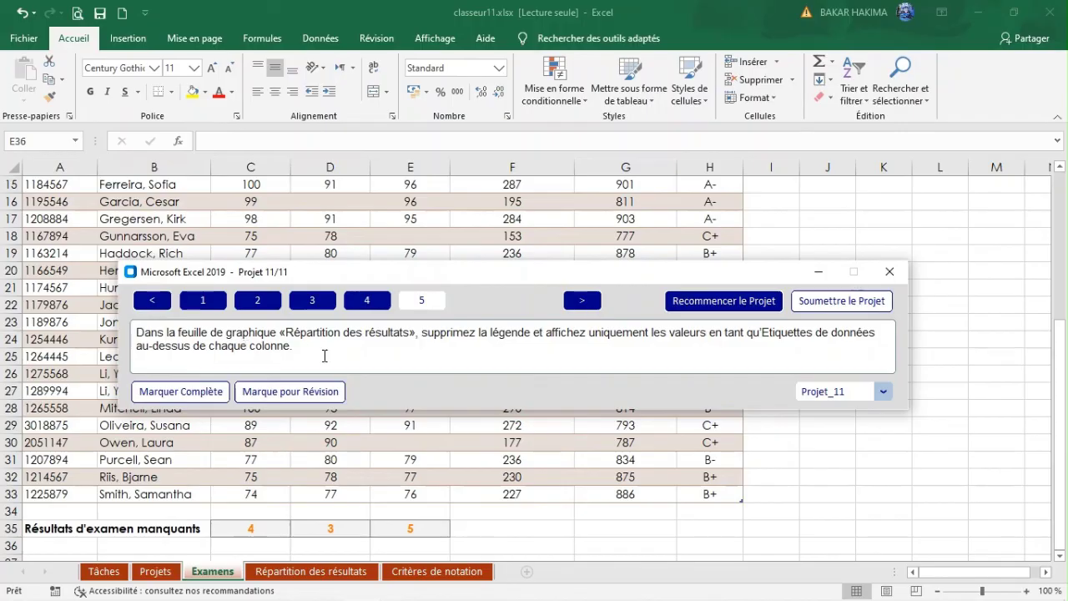
click(314, 572)
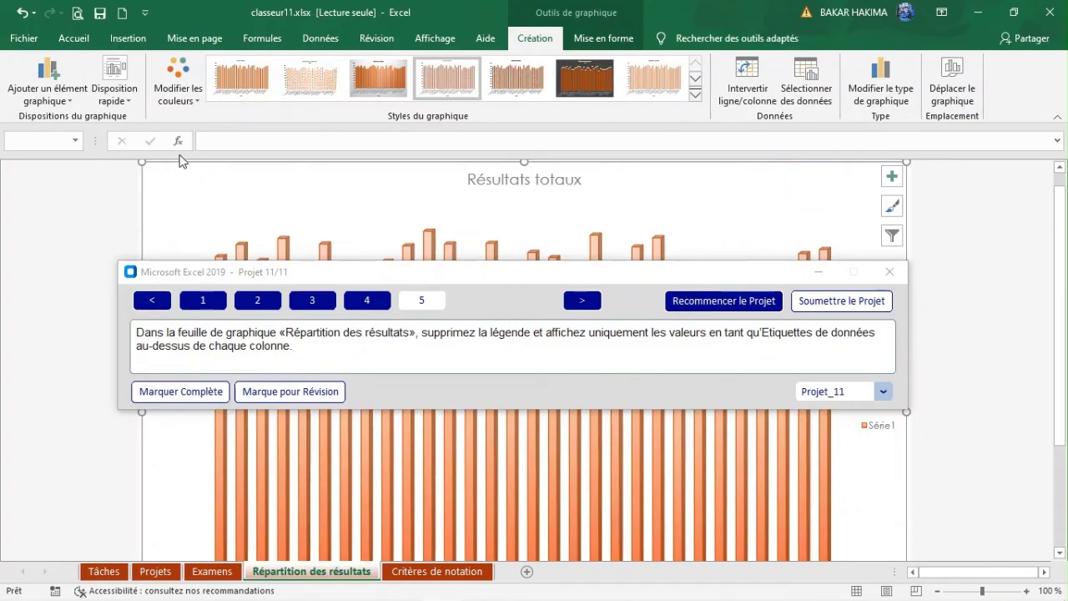
click(50, 92)
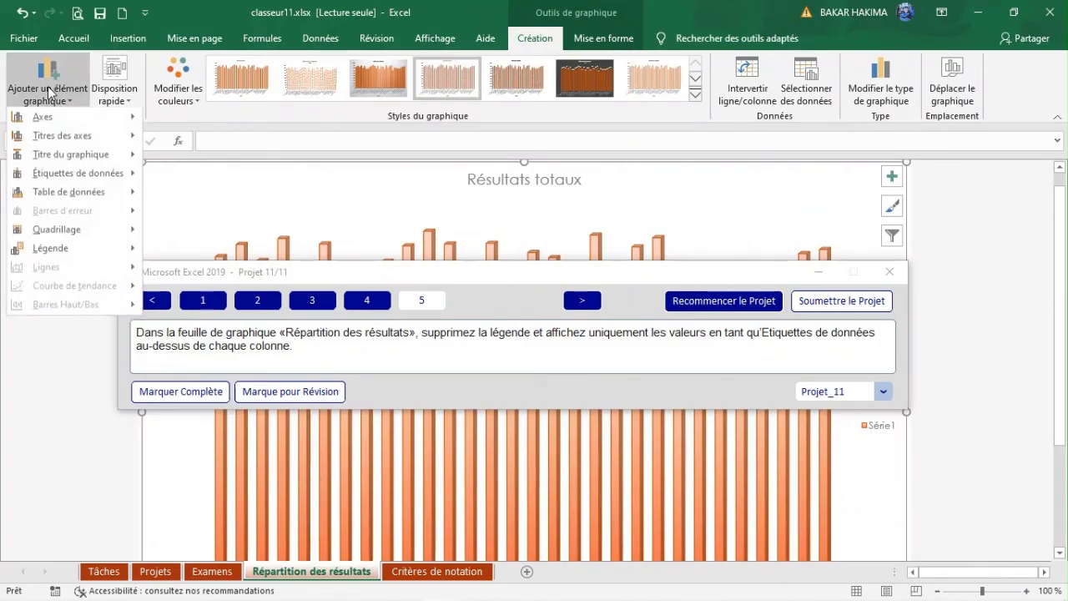
mouse_move(71, 248)
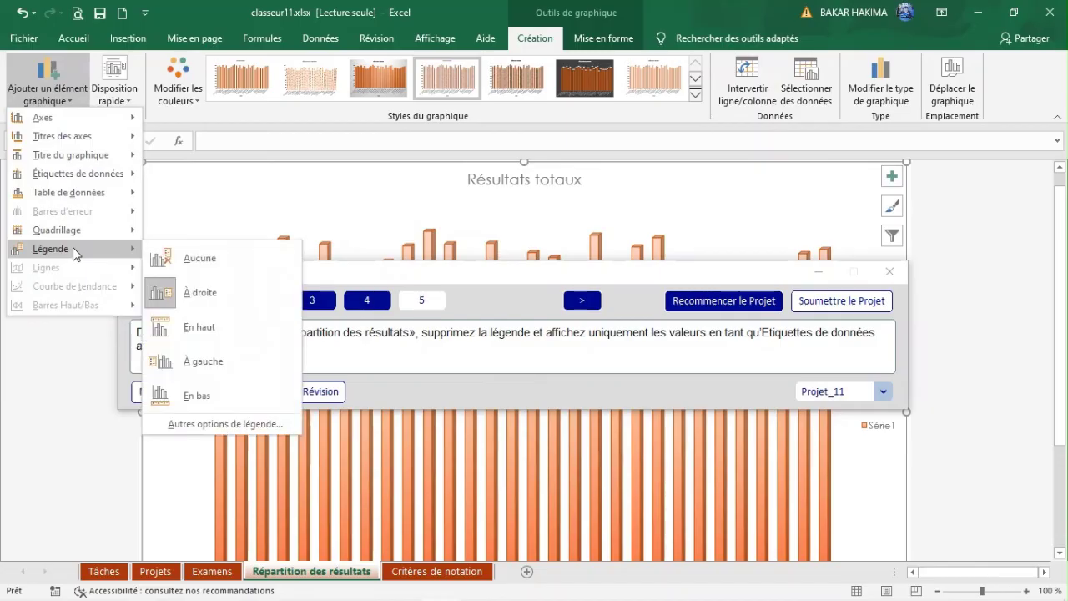
click(191, 262)
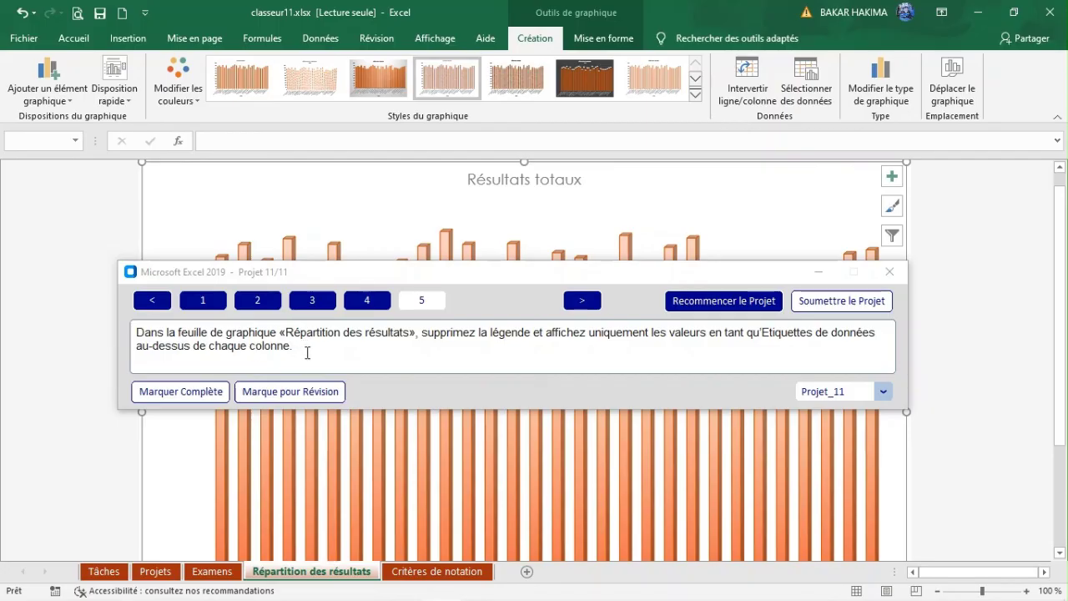
- Add data labels showing only the values (Valeur) above the chart columns, with leader lines turned off, and reposition the instruction window
click(47, 96)
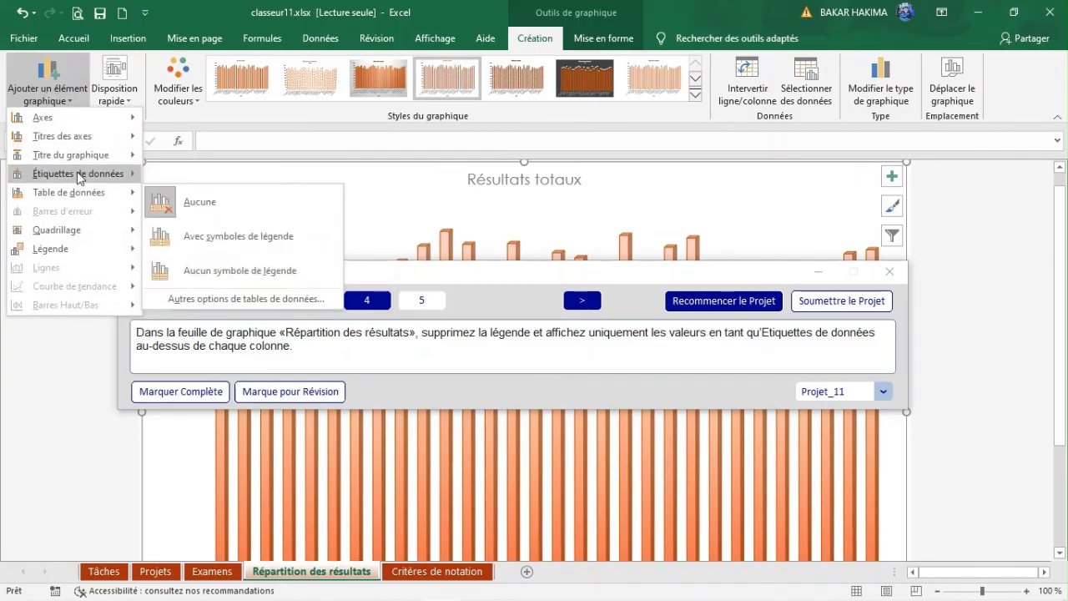
mouse_move(79, 177)
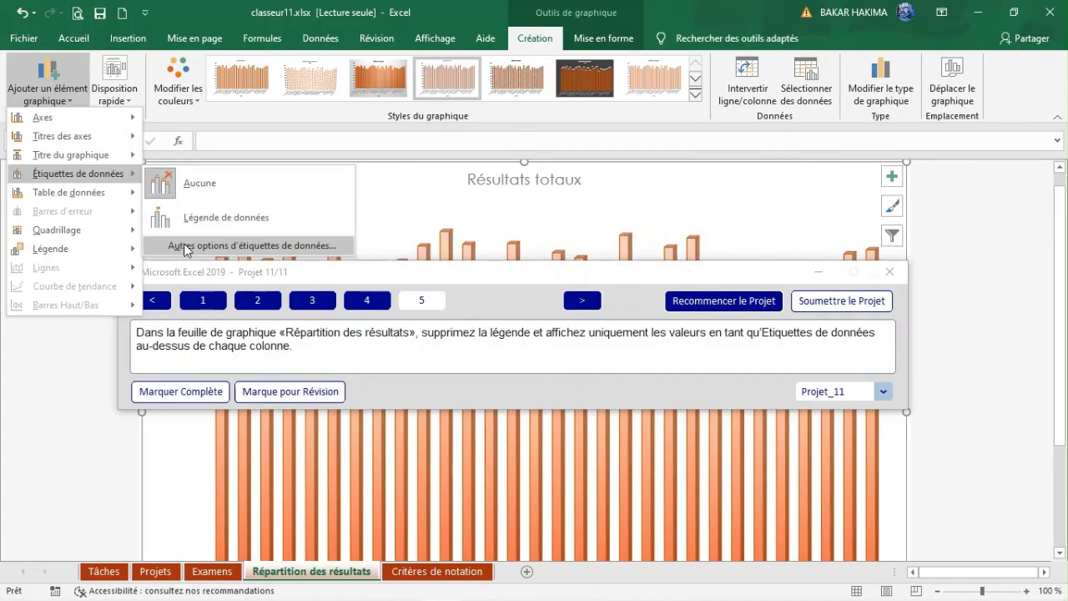
click(185, 249)
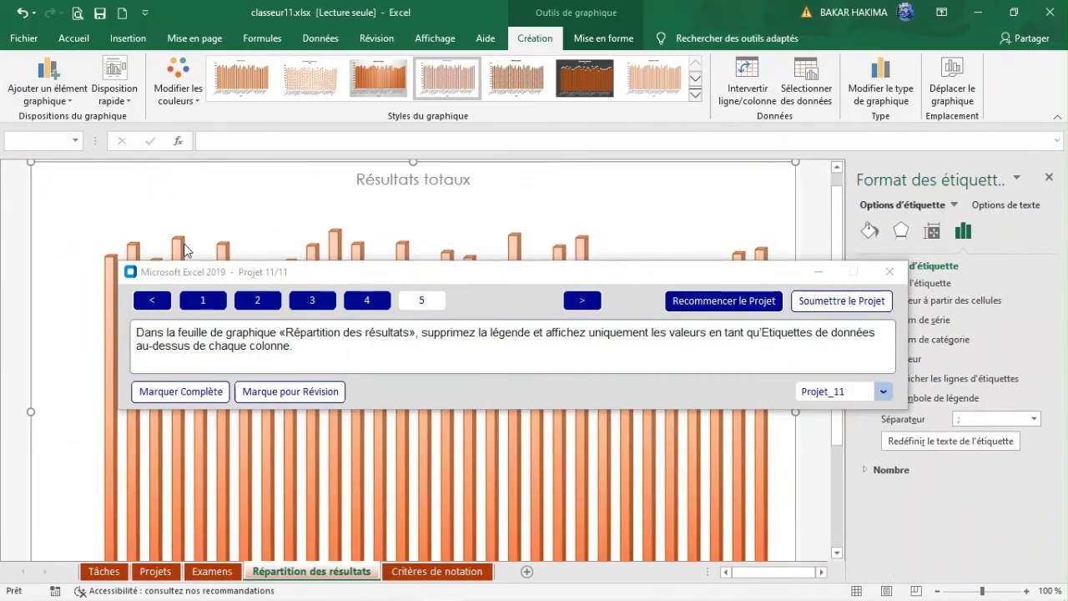
drag(582, 278, 424, 357)
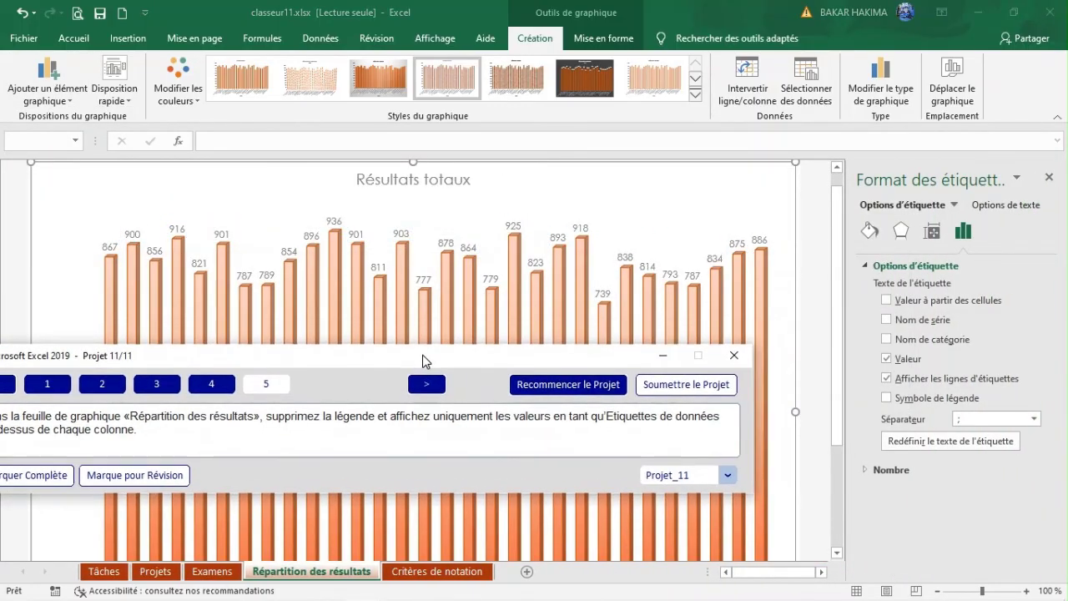
click(886, 380)
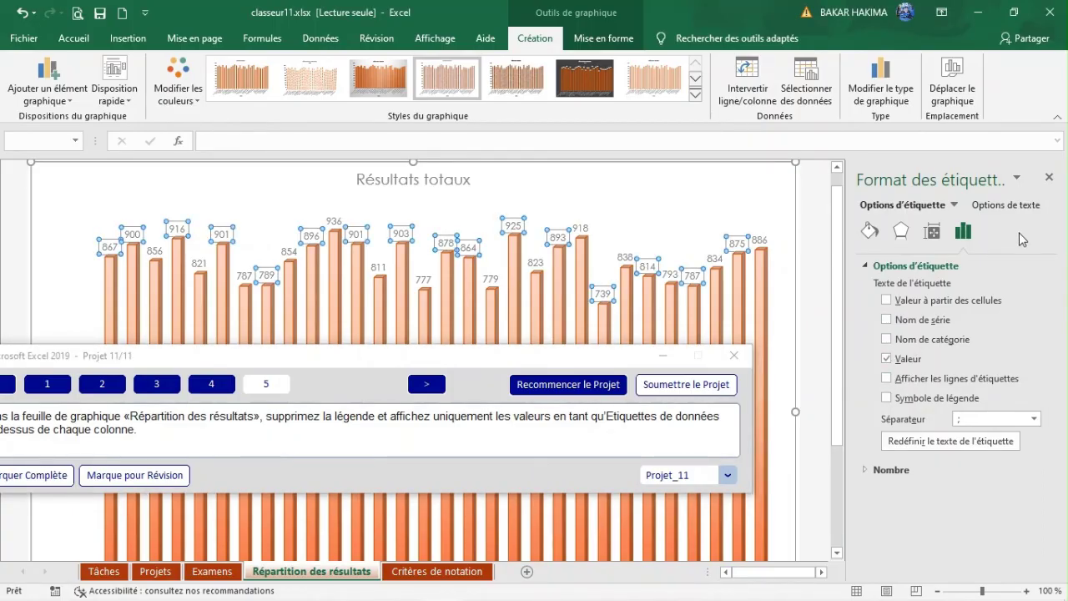
click(1049, 177)
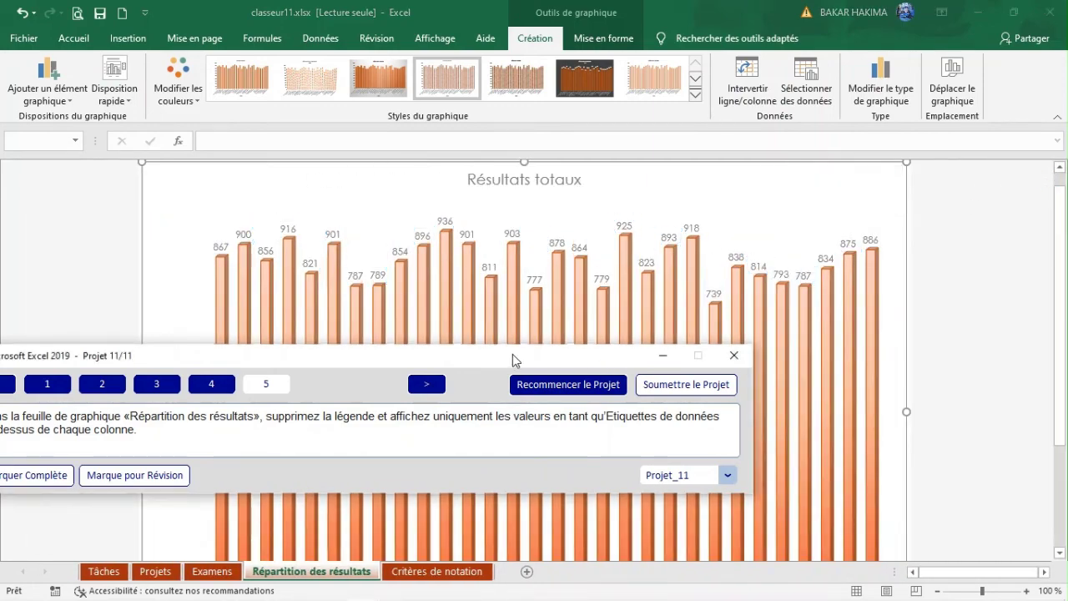
drag(513, 354, 668, 355)
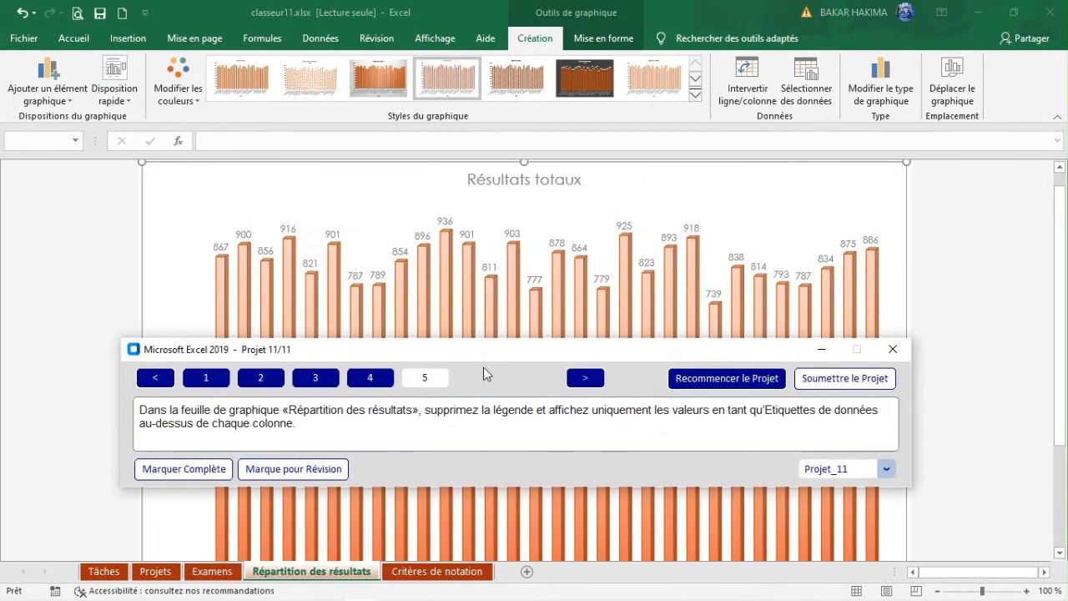